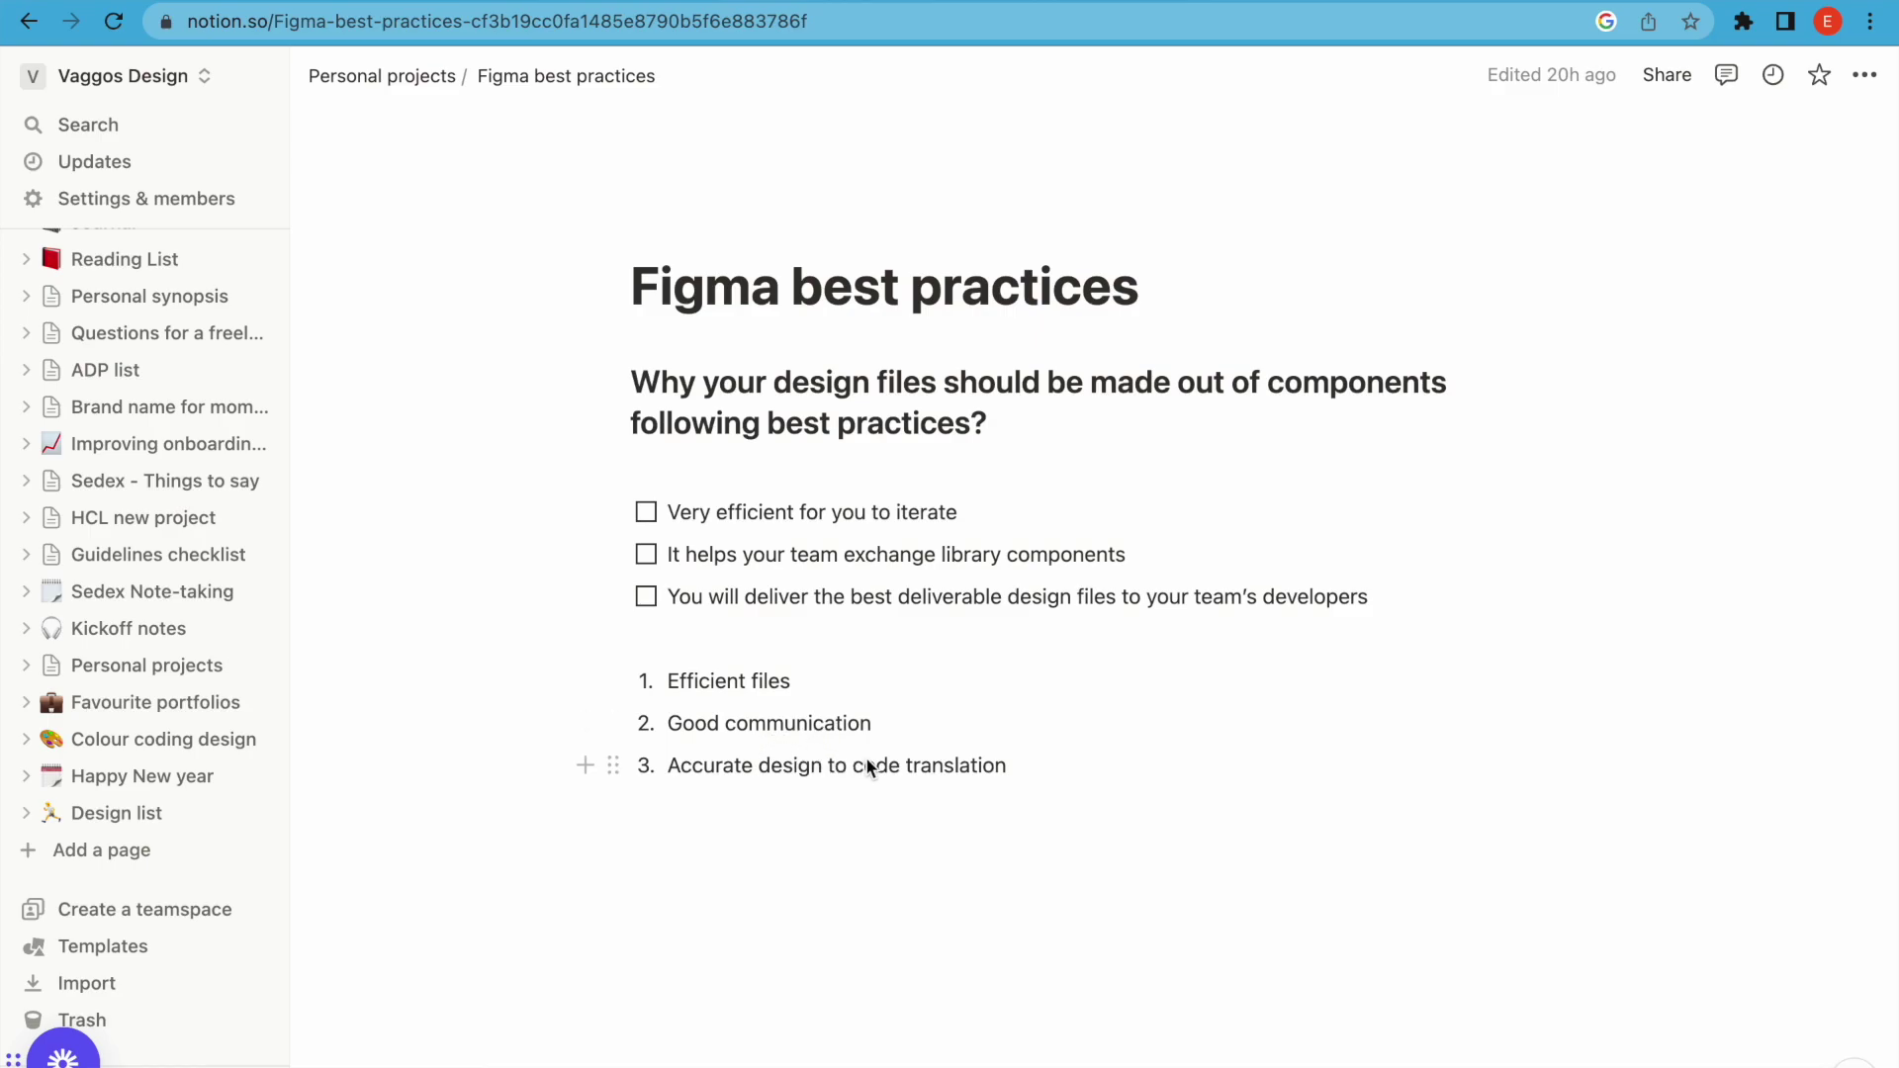
# - Switch to Figma and create a team named "Figma design series" on the Starter plan, without adding collaborators
pyautogui.click(941, 792)
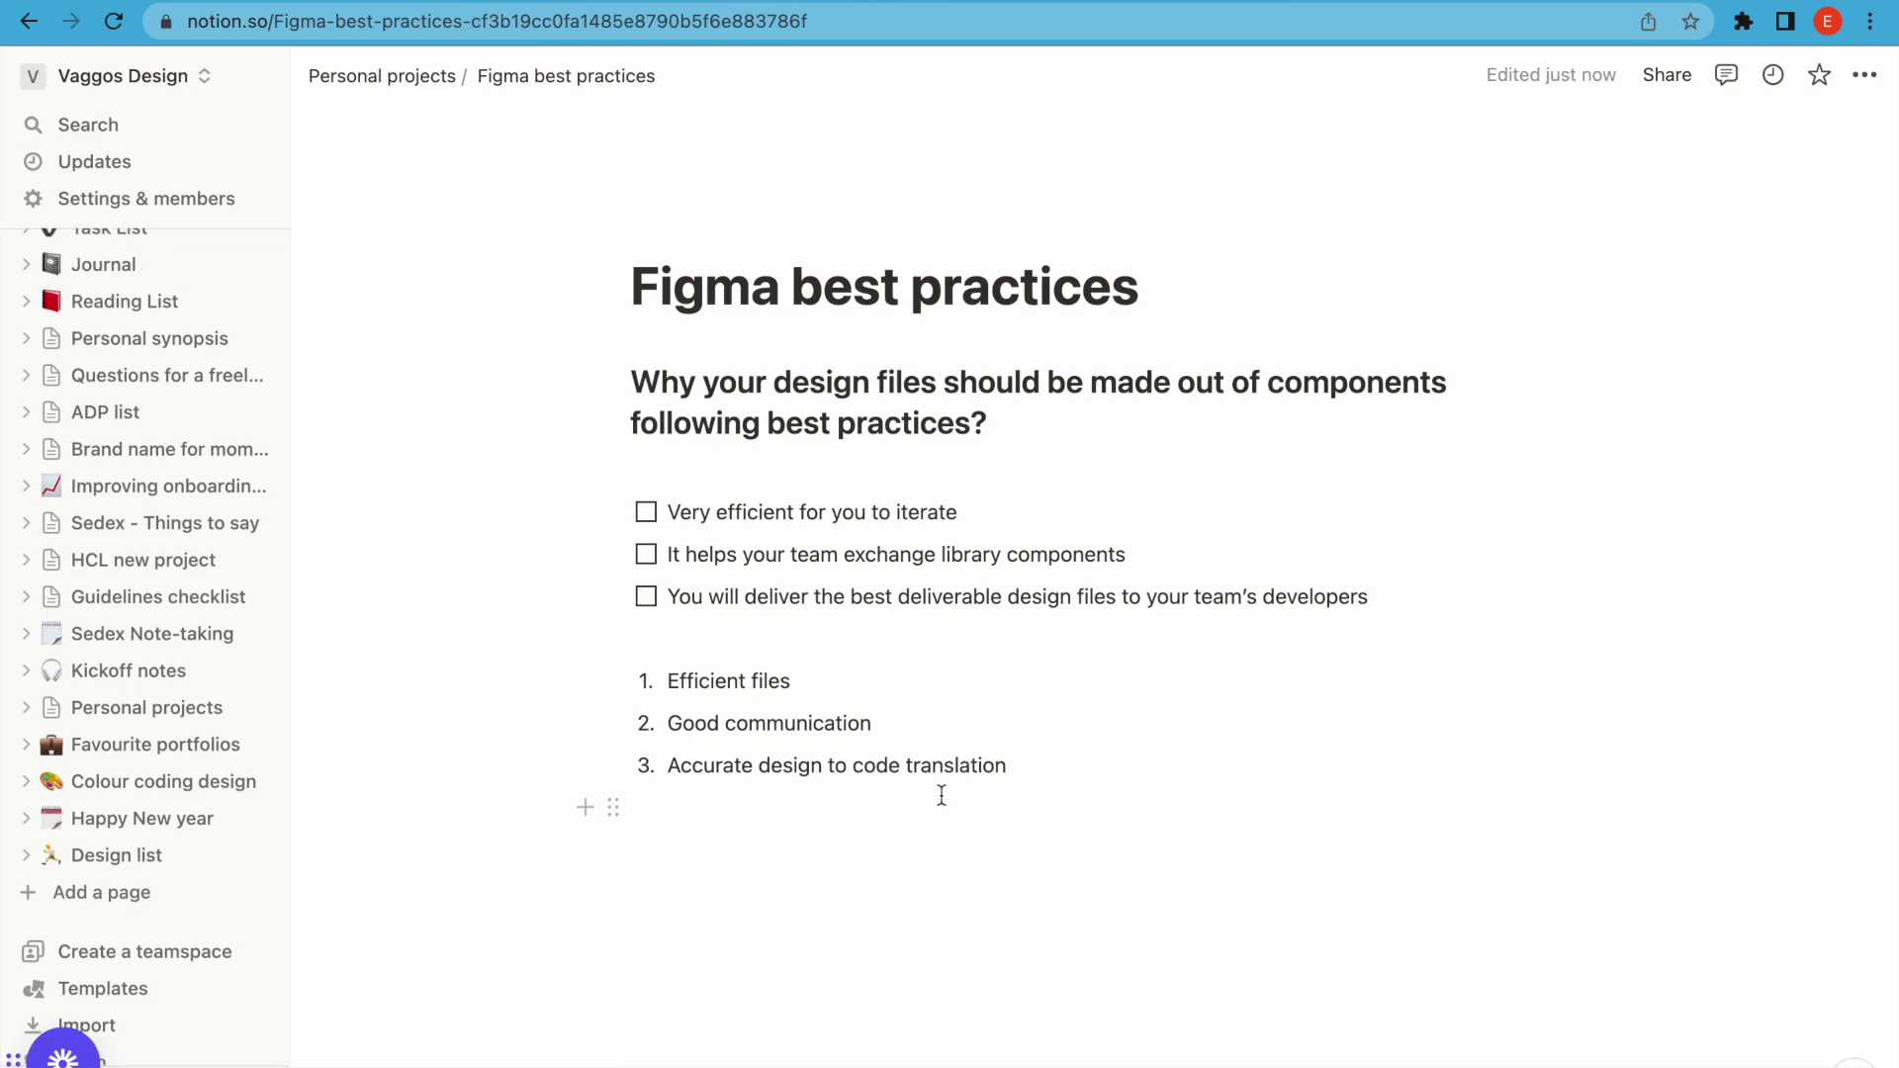
pyautogui.hotkey('ctrl', 'Right')
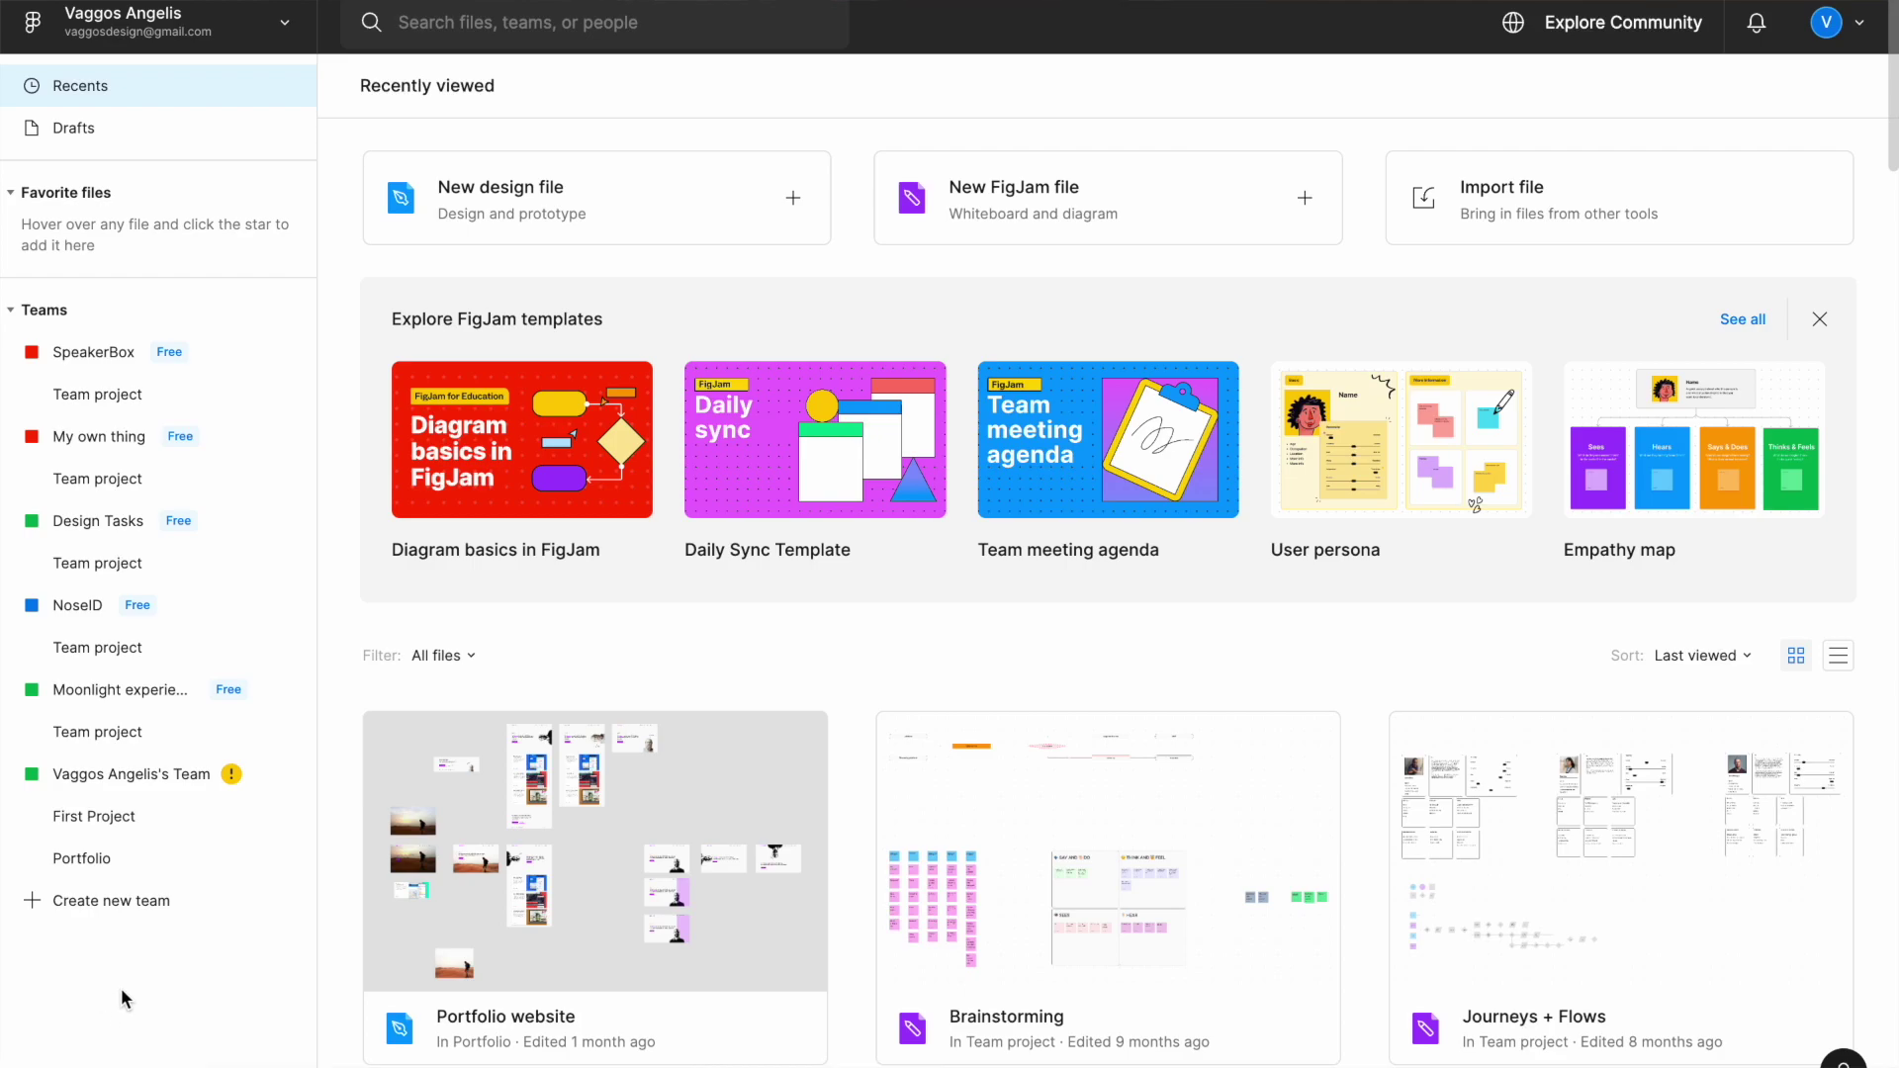
pyautogui.click(145, 902)
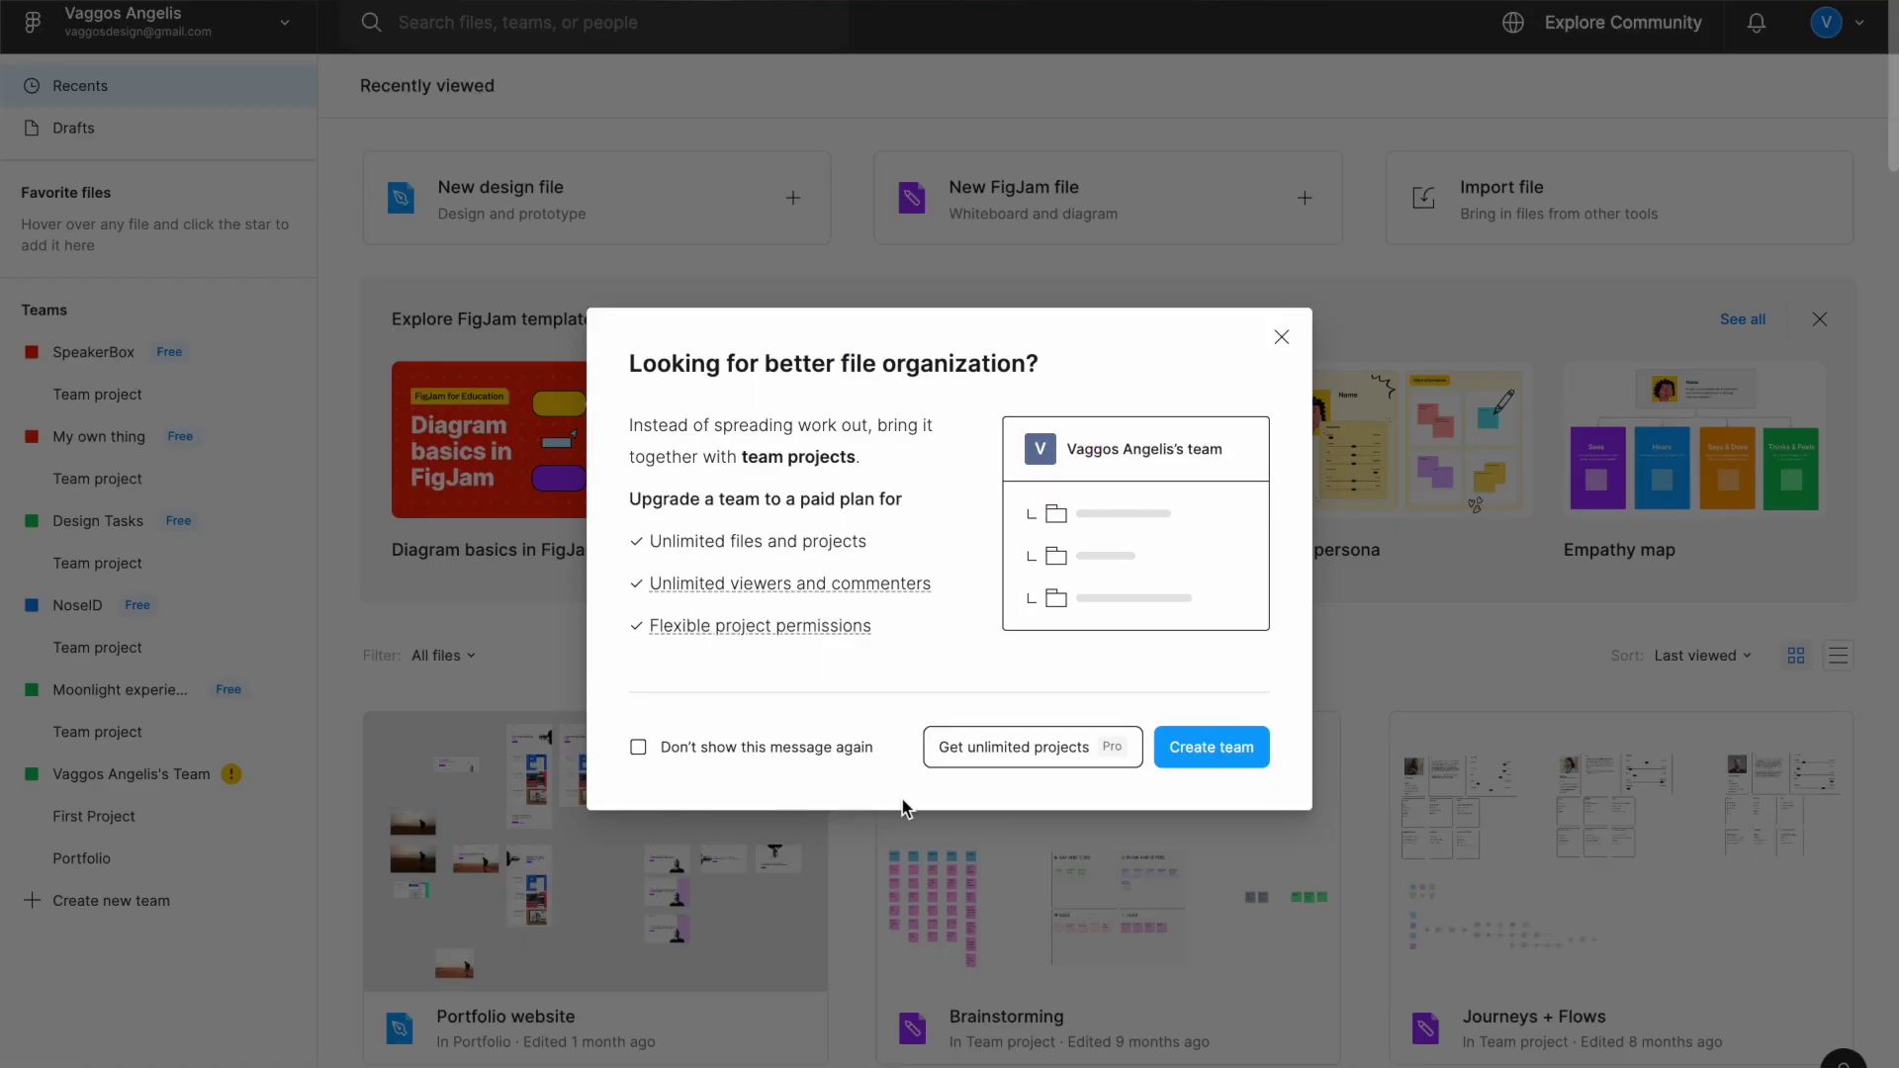
pyautogui.click(1228, 758)
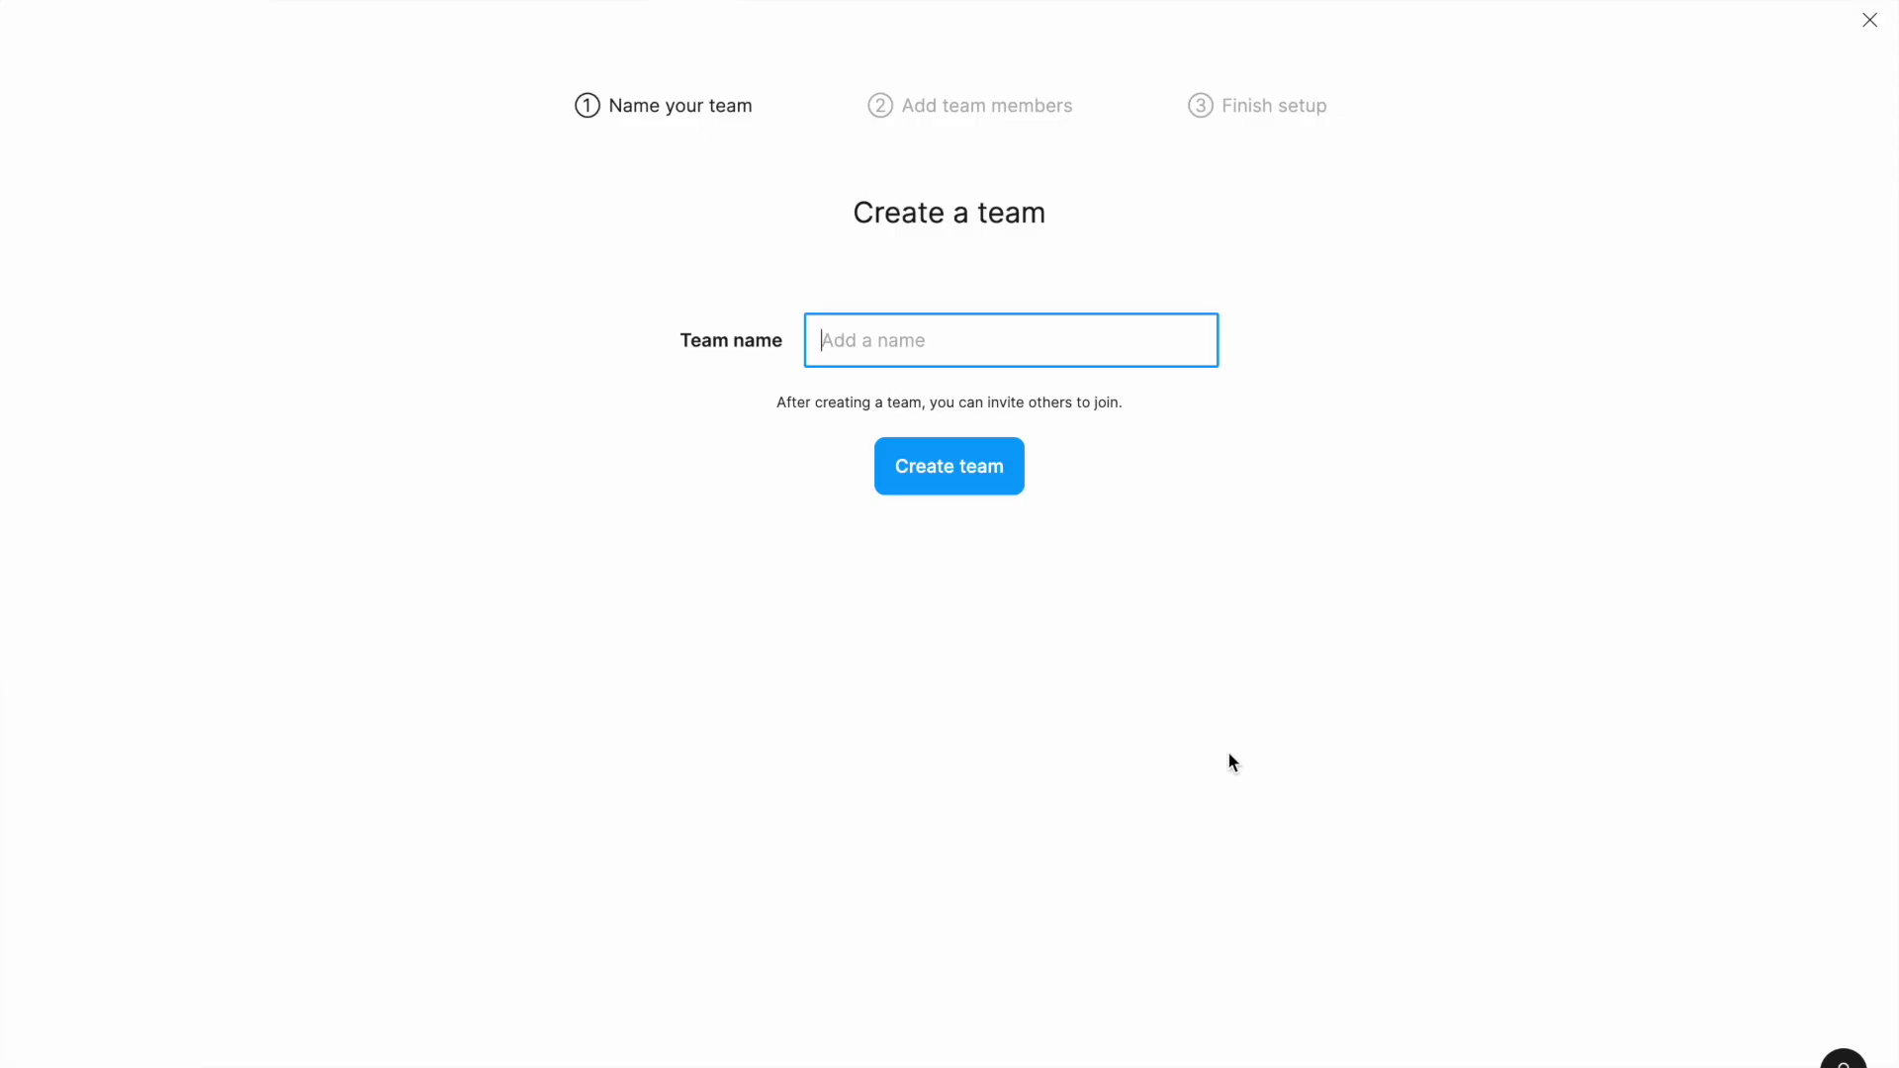
pyautogui.write('Figma design series')
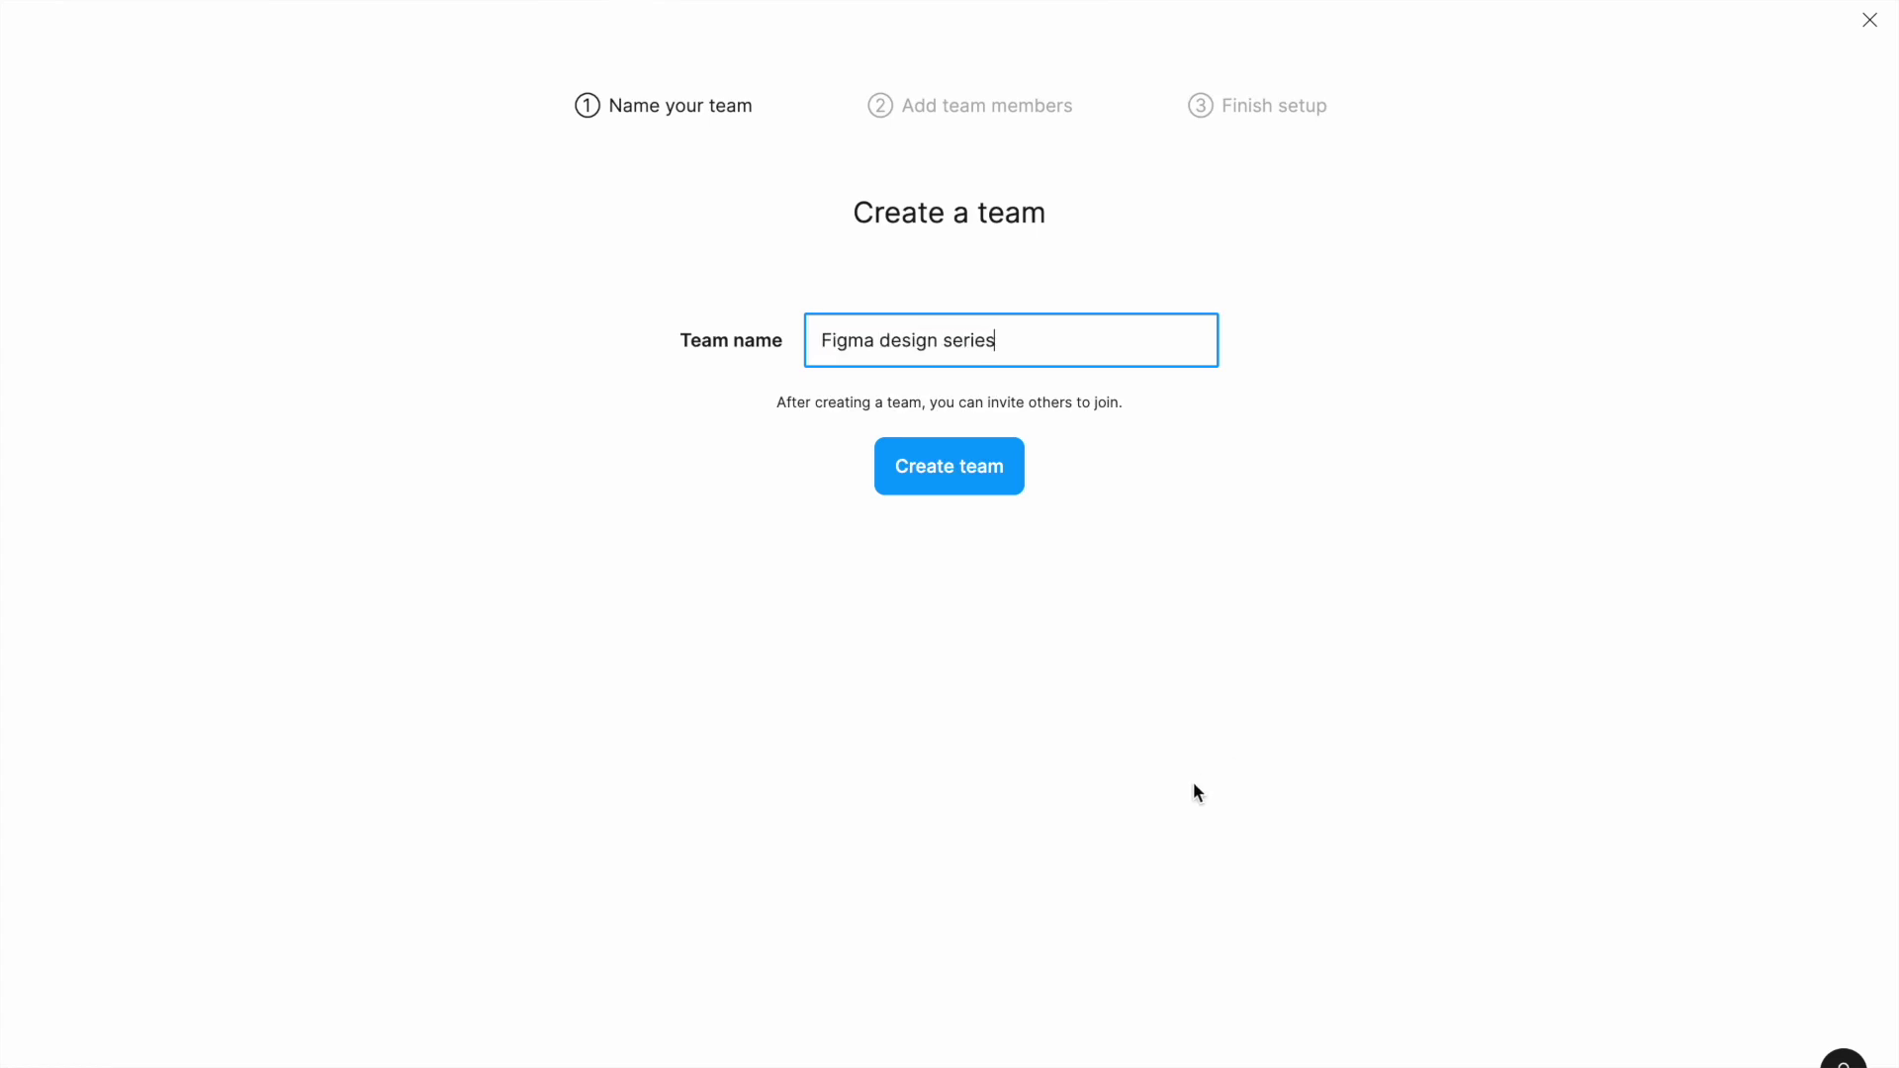
pyautogui.click(911, 459)
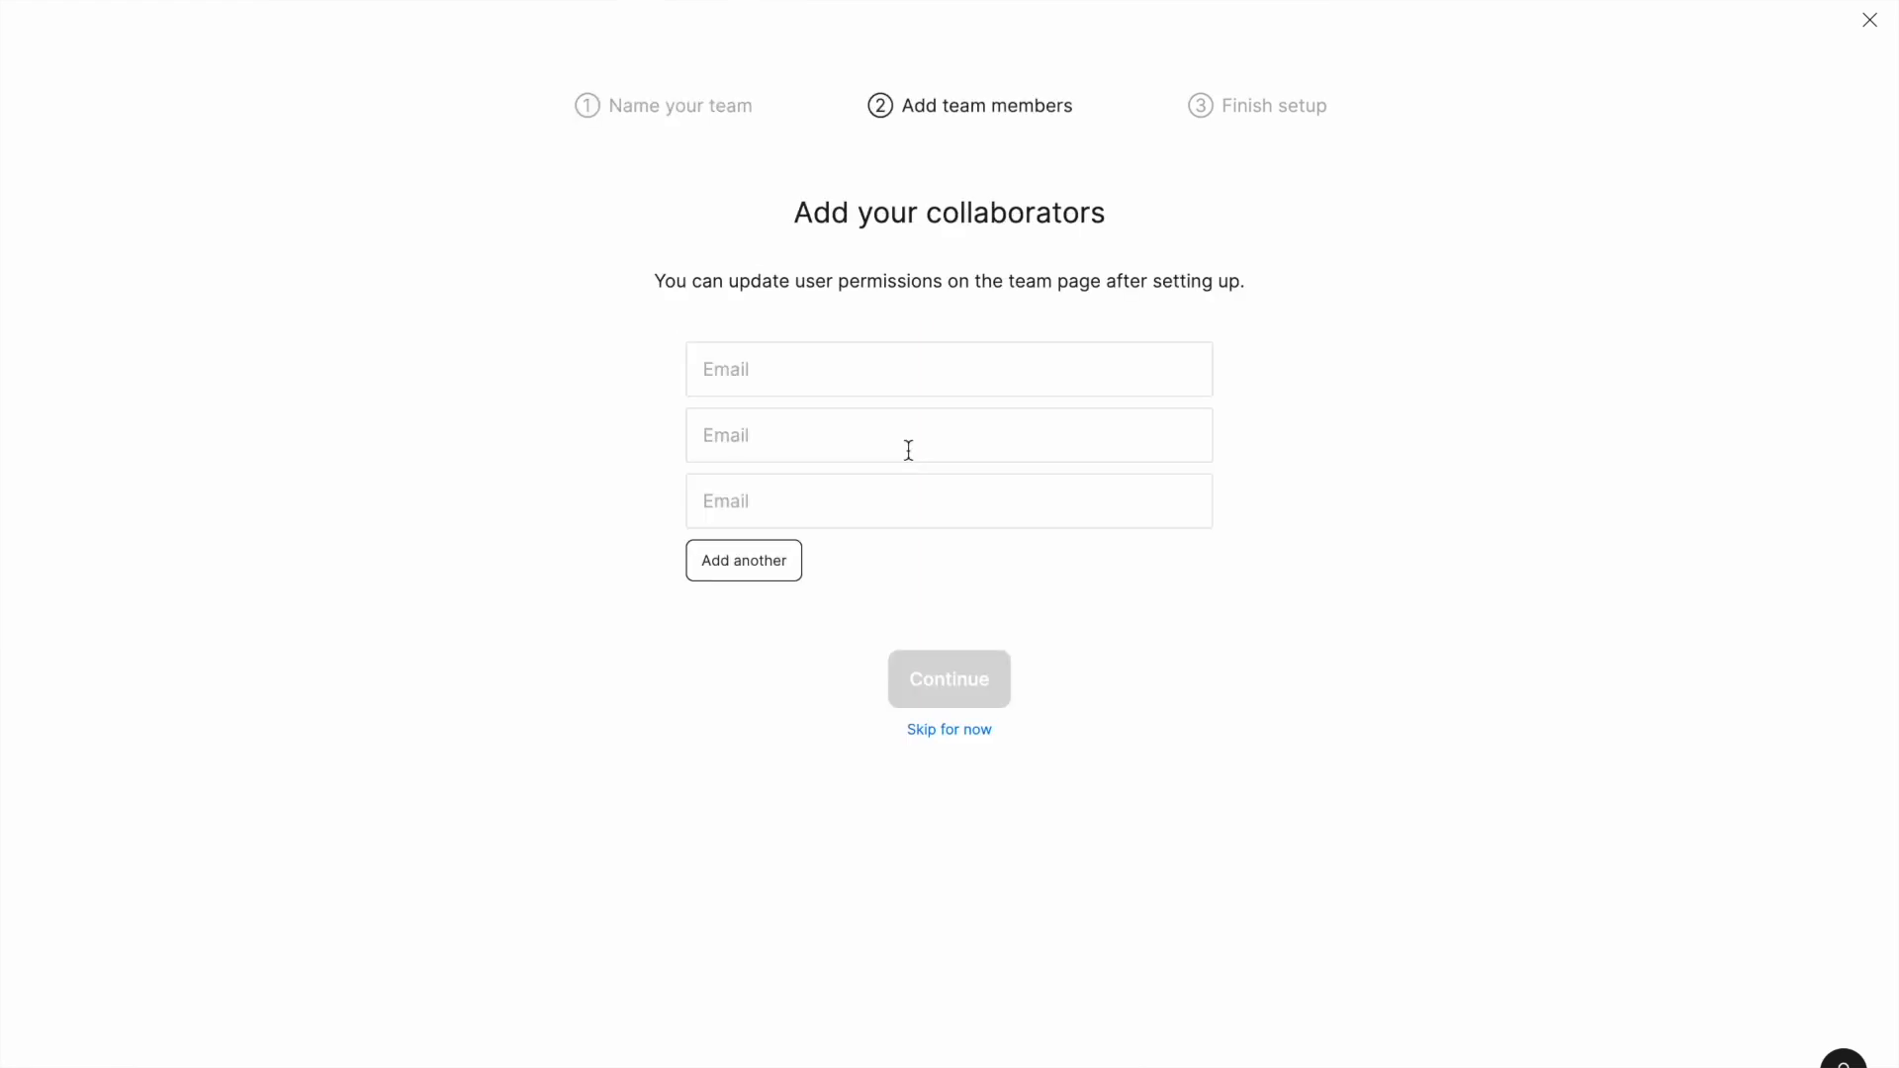
pyautogui.click(966, 737)
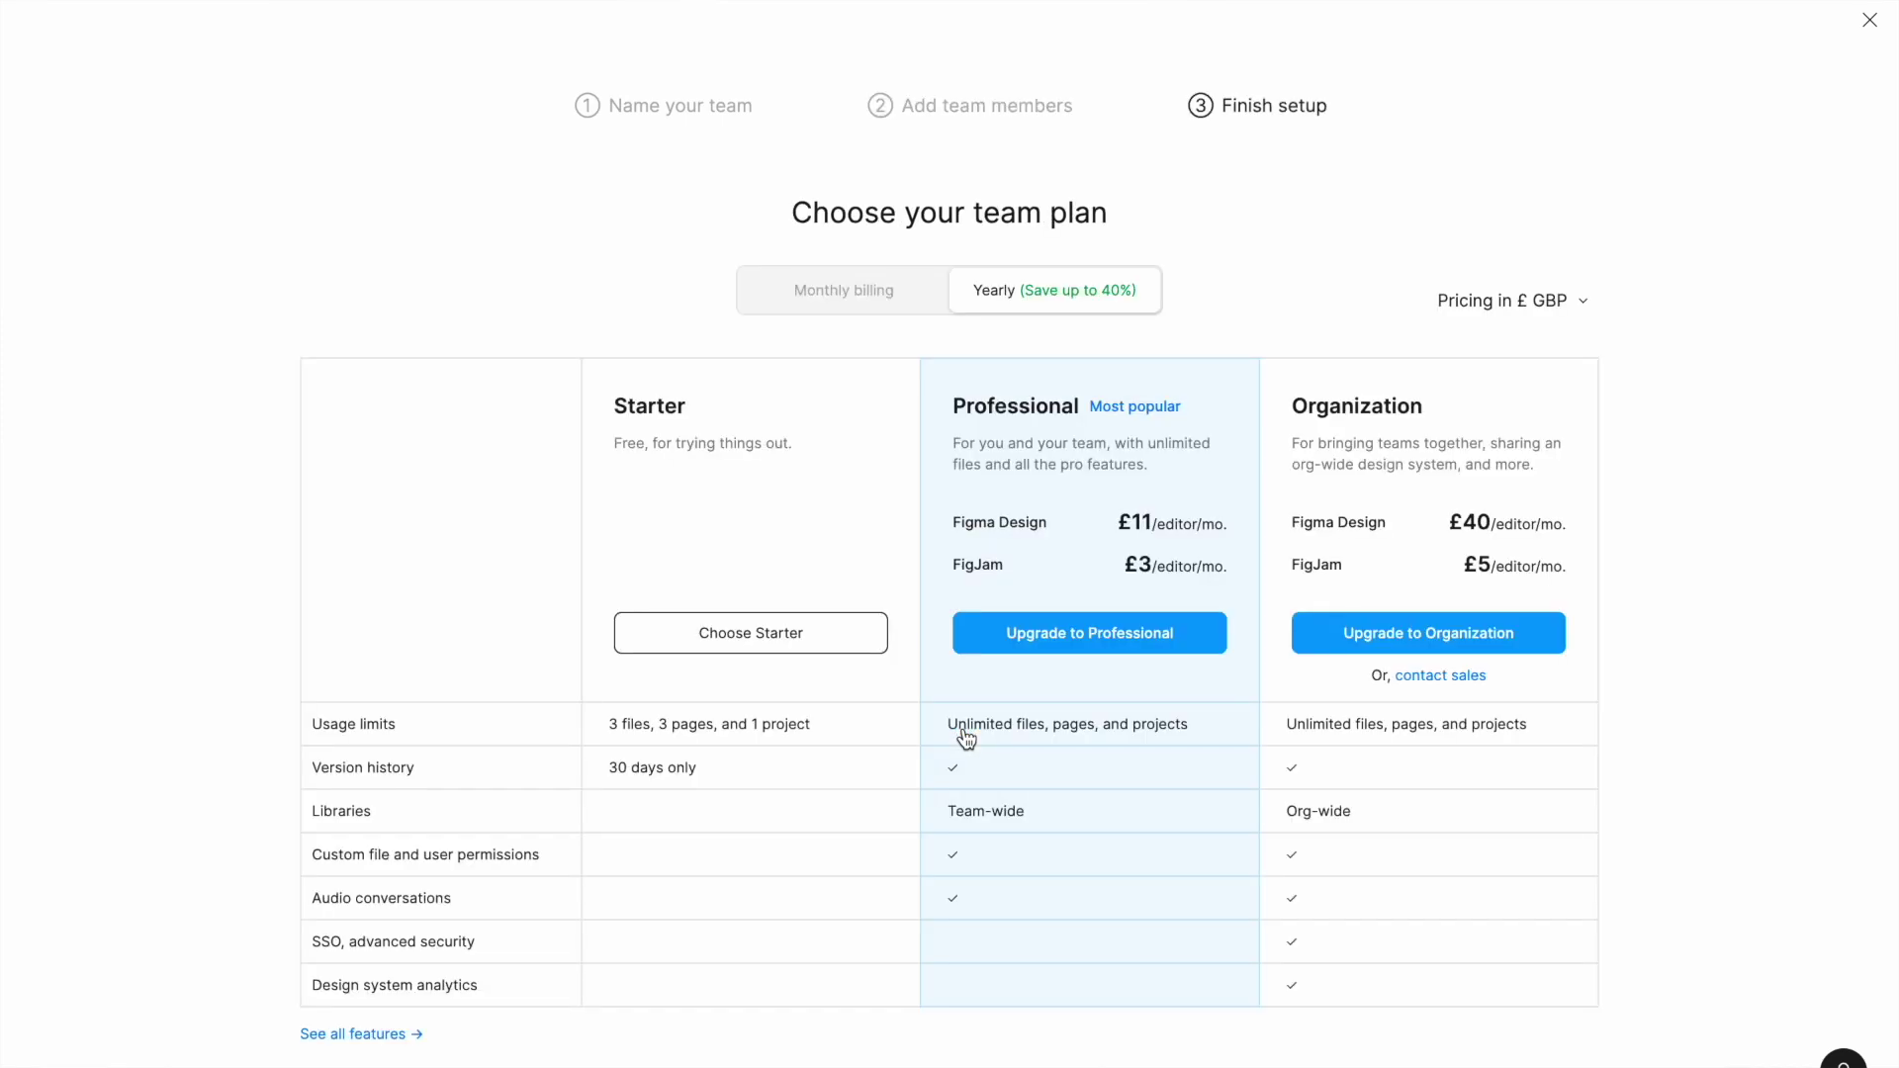
pyautogui.click(733, 627)
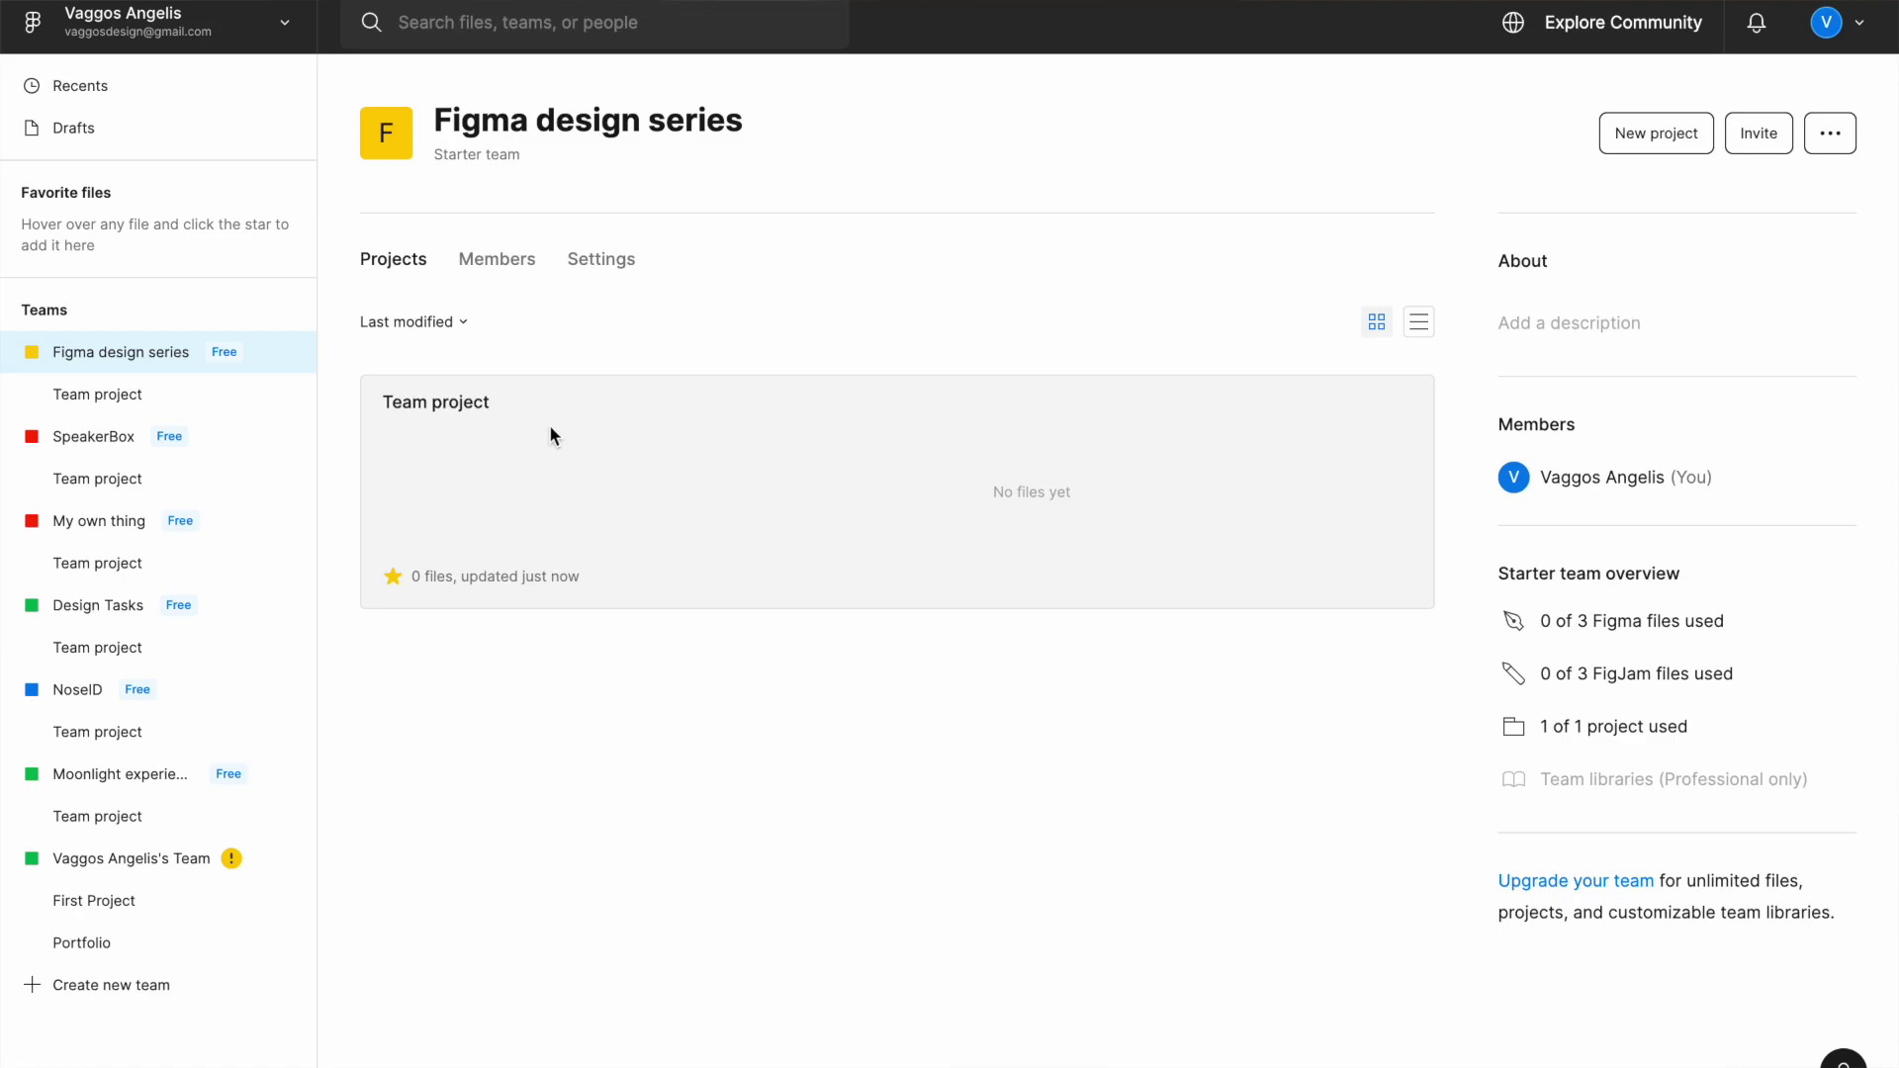
# - Delete the default "Team project" from the Figma design series team
pyautogui.rightClick(202, 405)
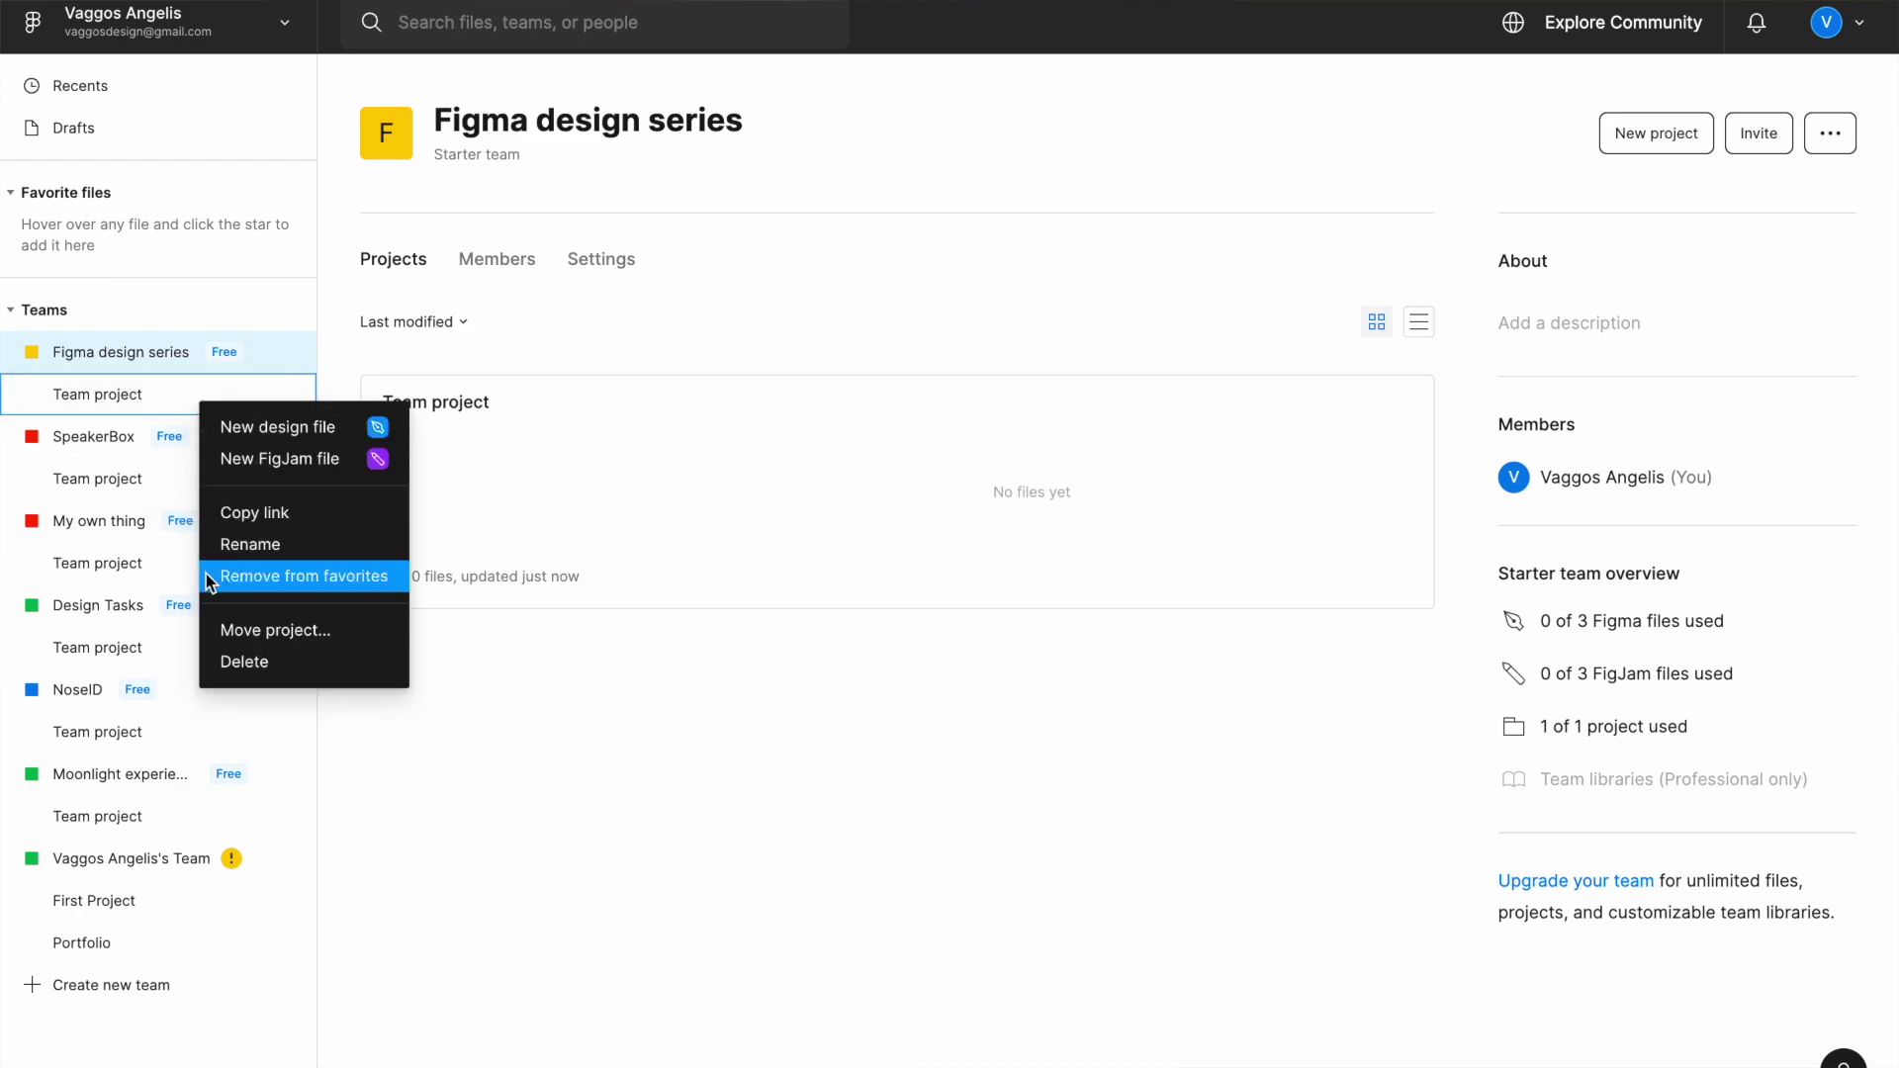
pyautogui.click(264, 662)
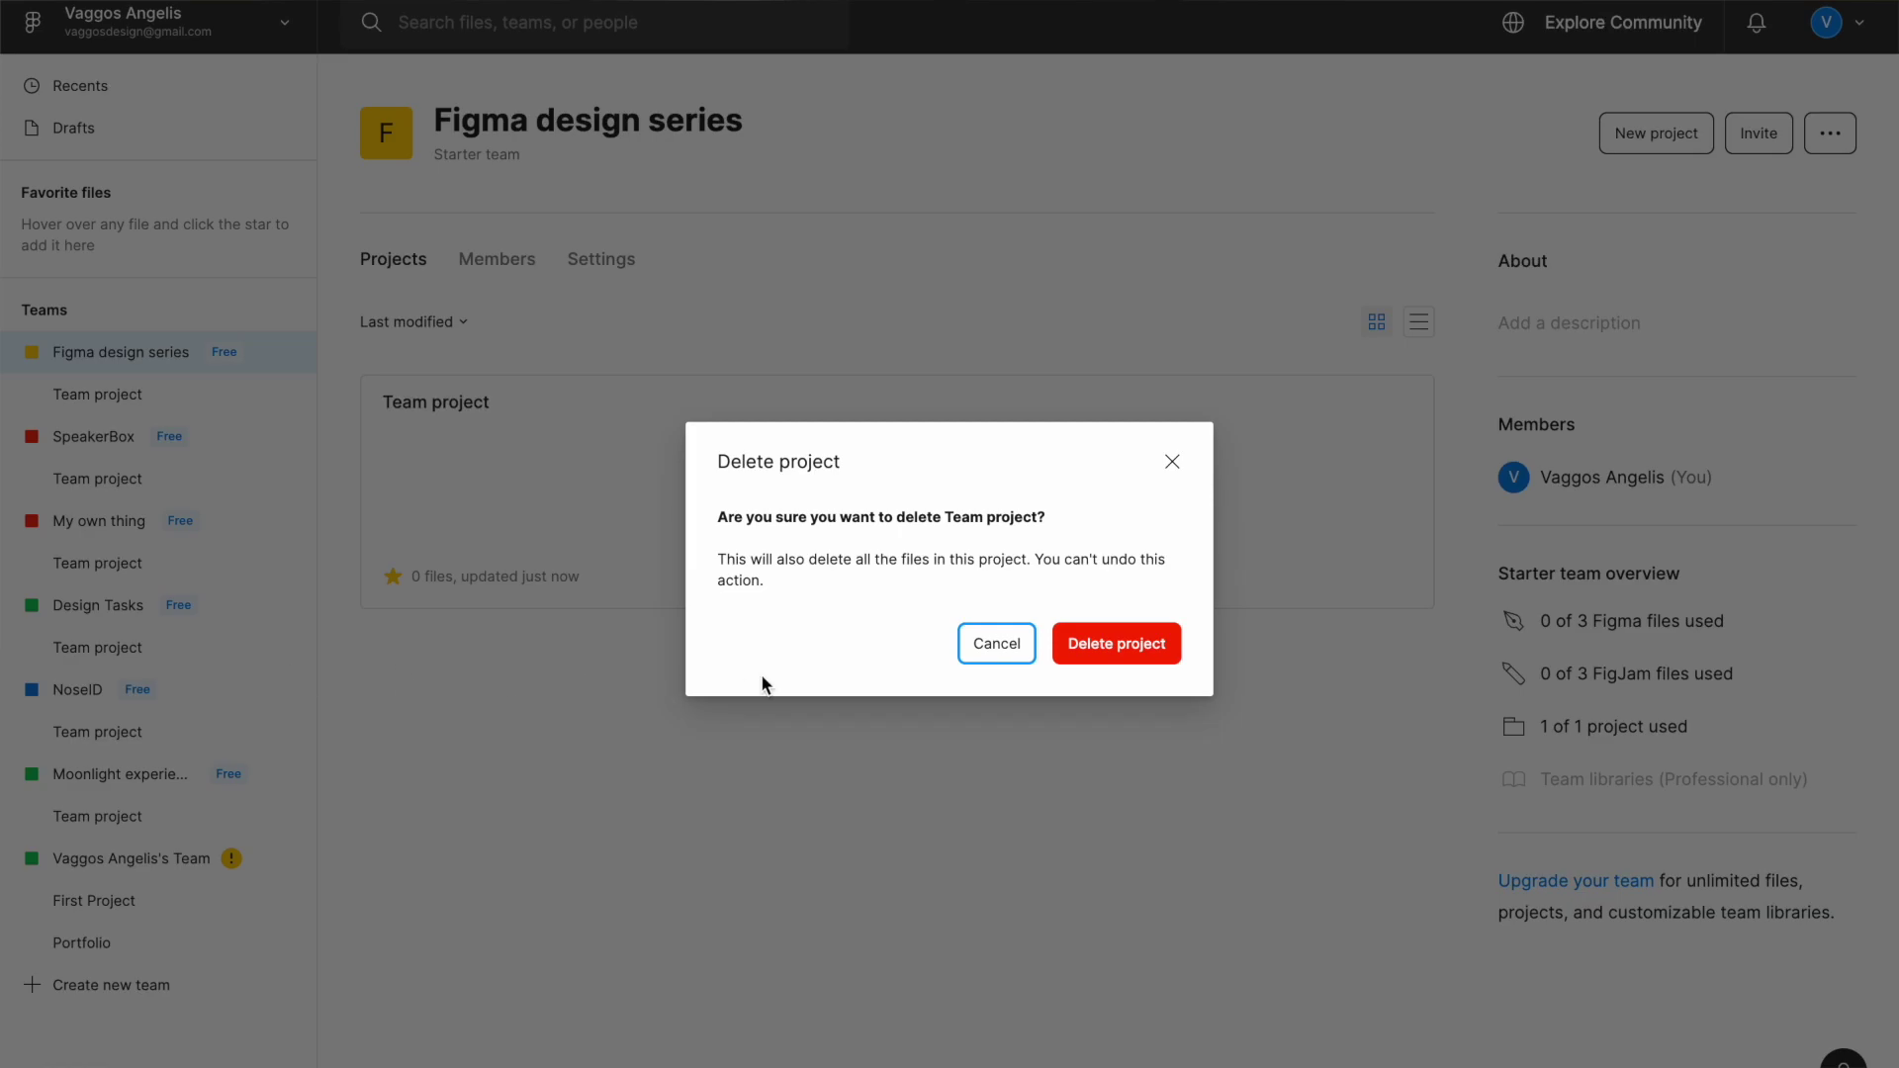
pyautogui.click(1065, 632)
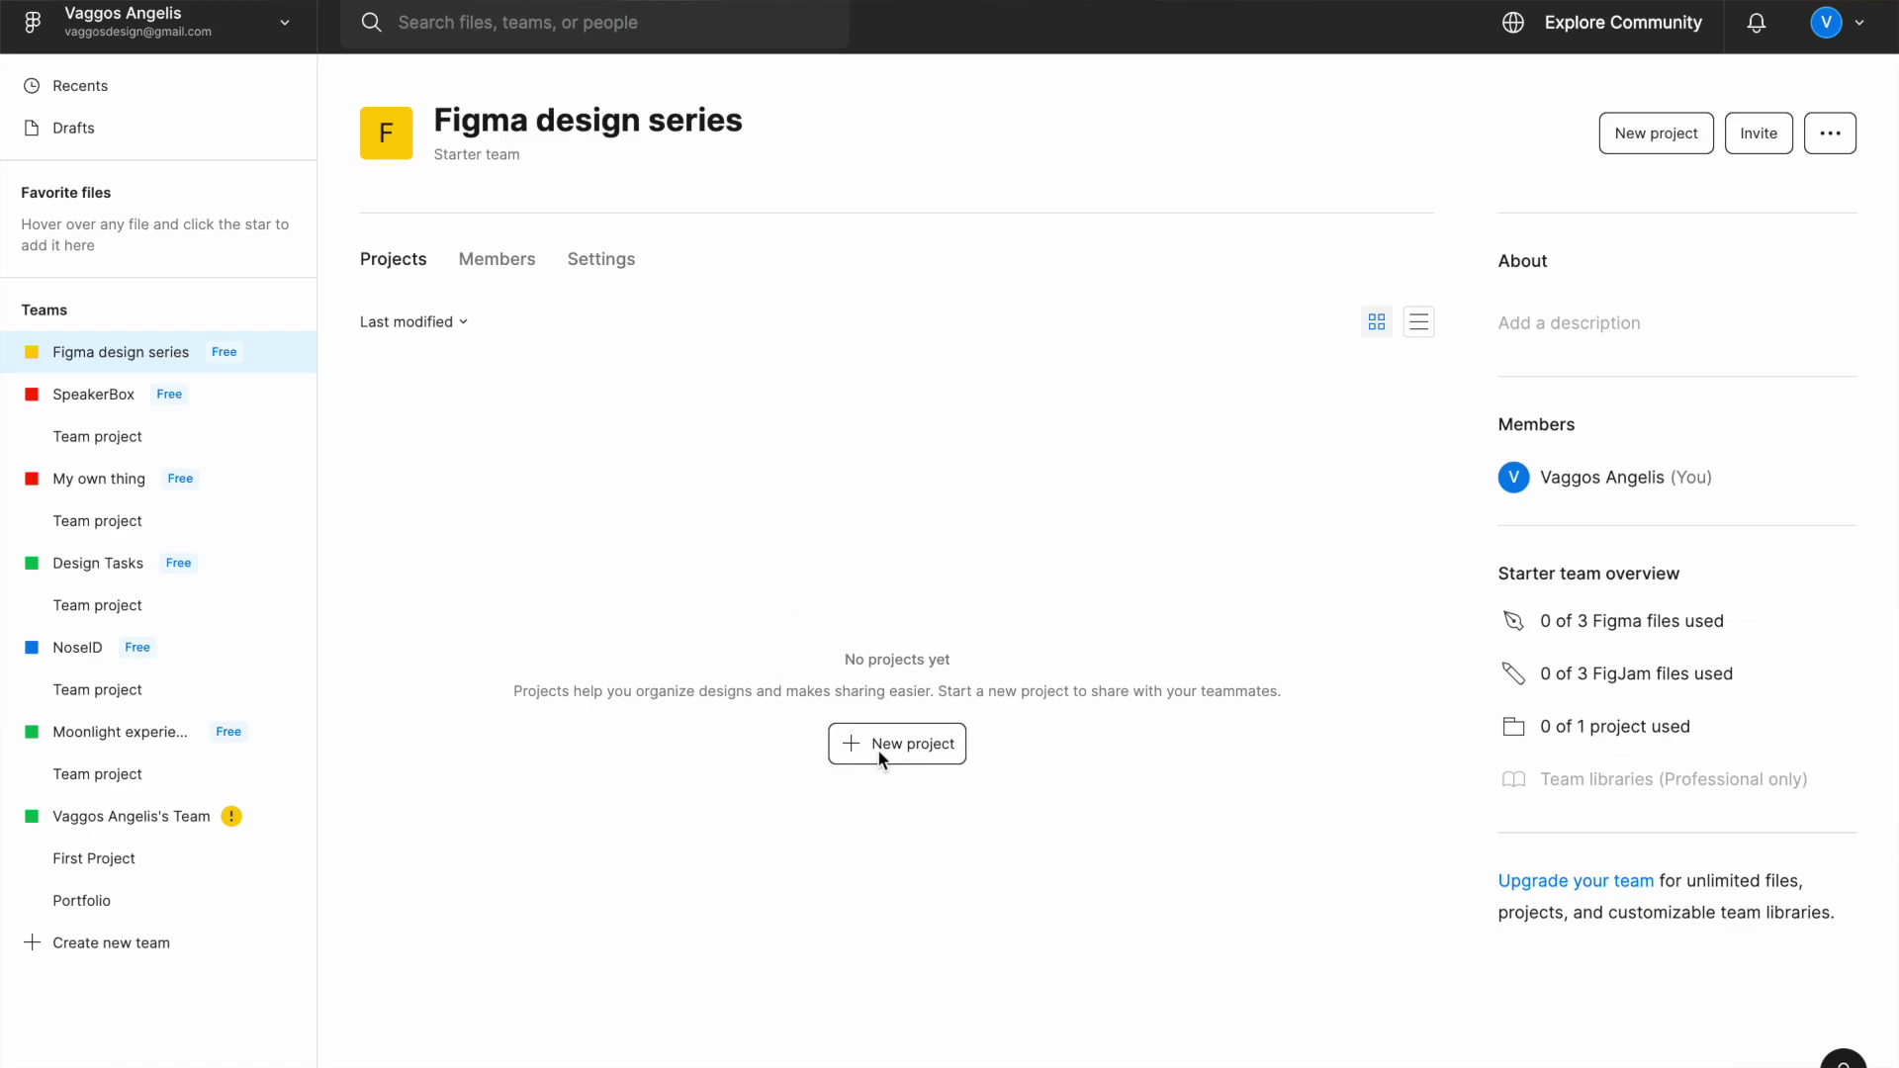
# - Create a new project named "Best practices" in the Figma design series team
pyautogui.click(849, 745)
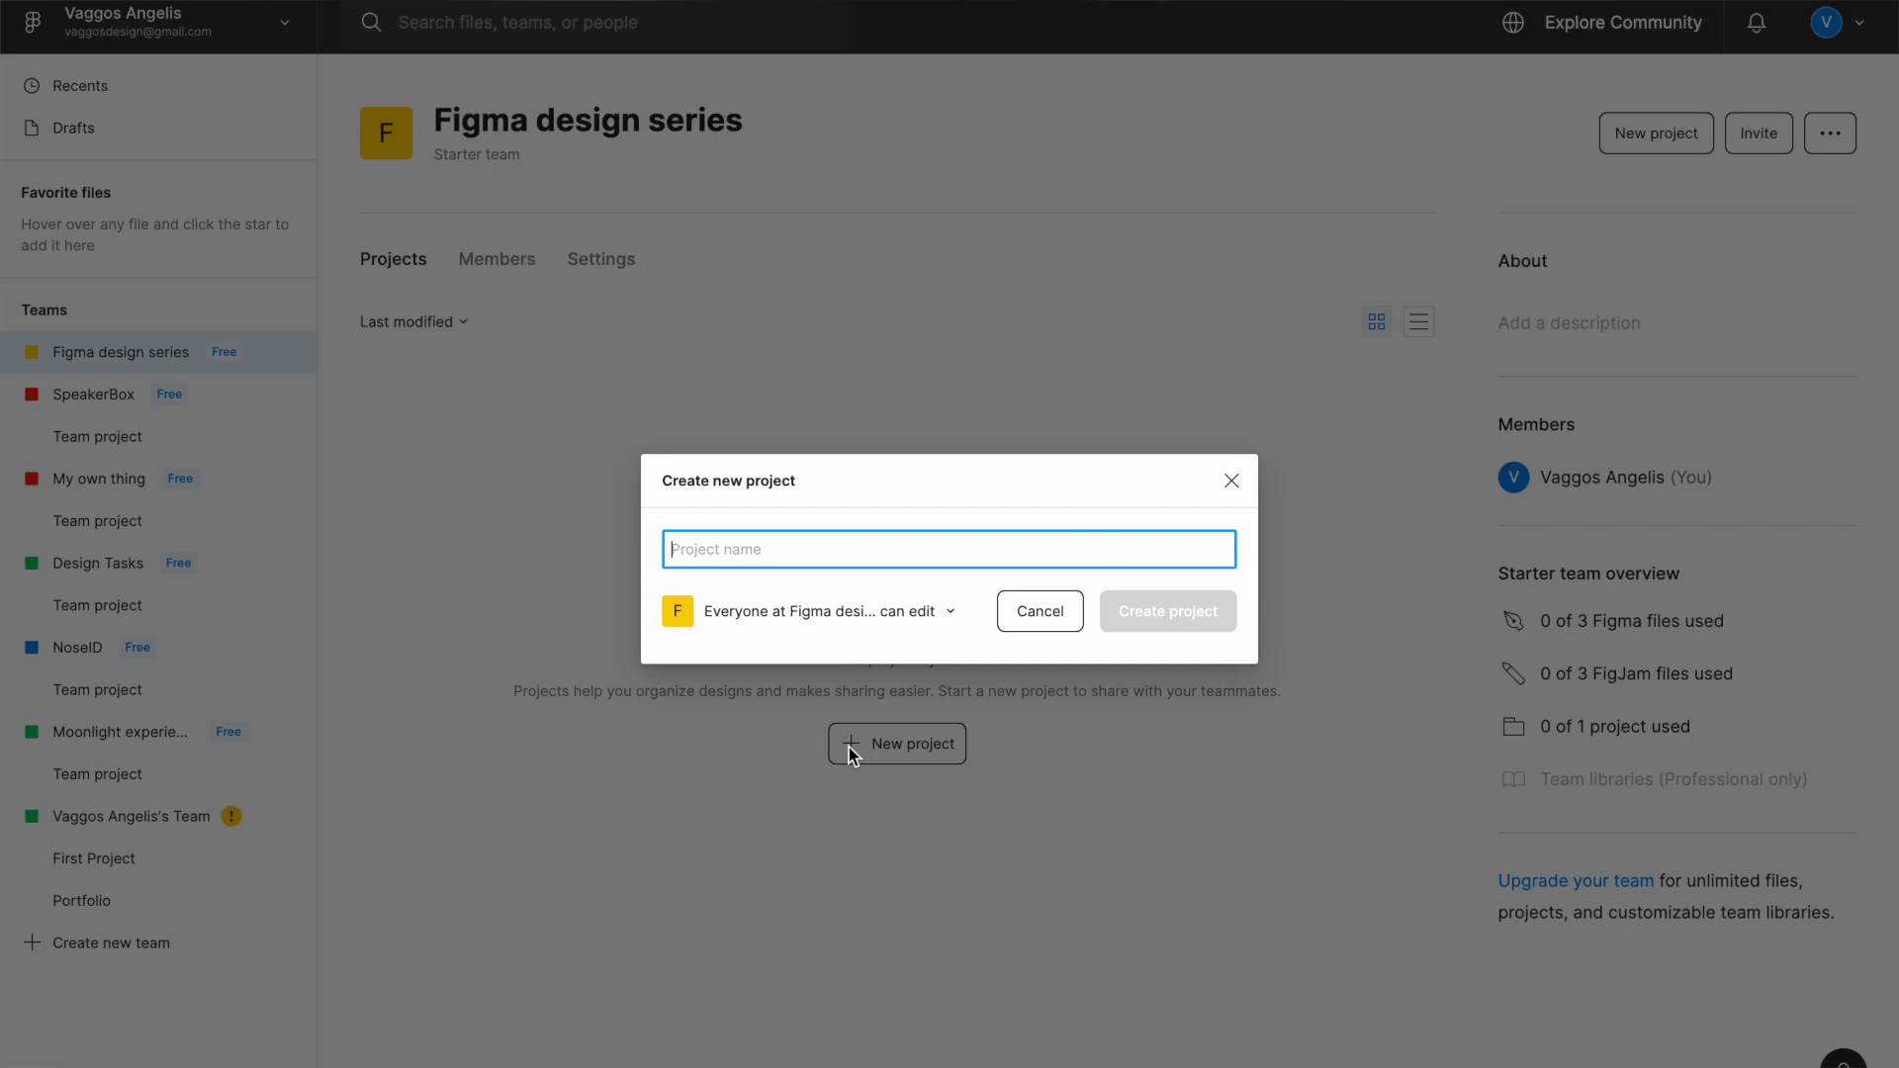
pyautogui.write('B')
pyautogui.press('BackSpace')
pyautogui.write('Best practices')
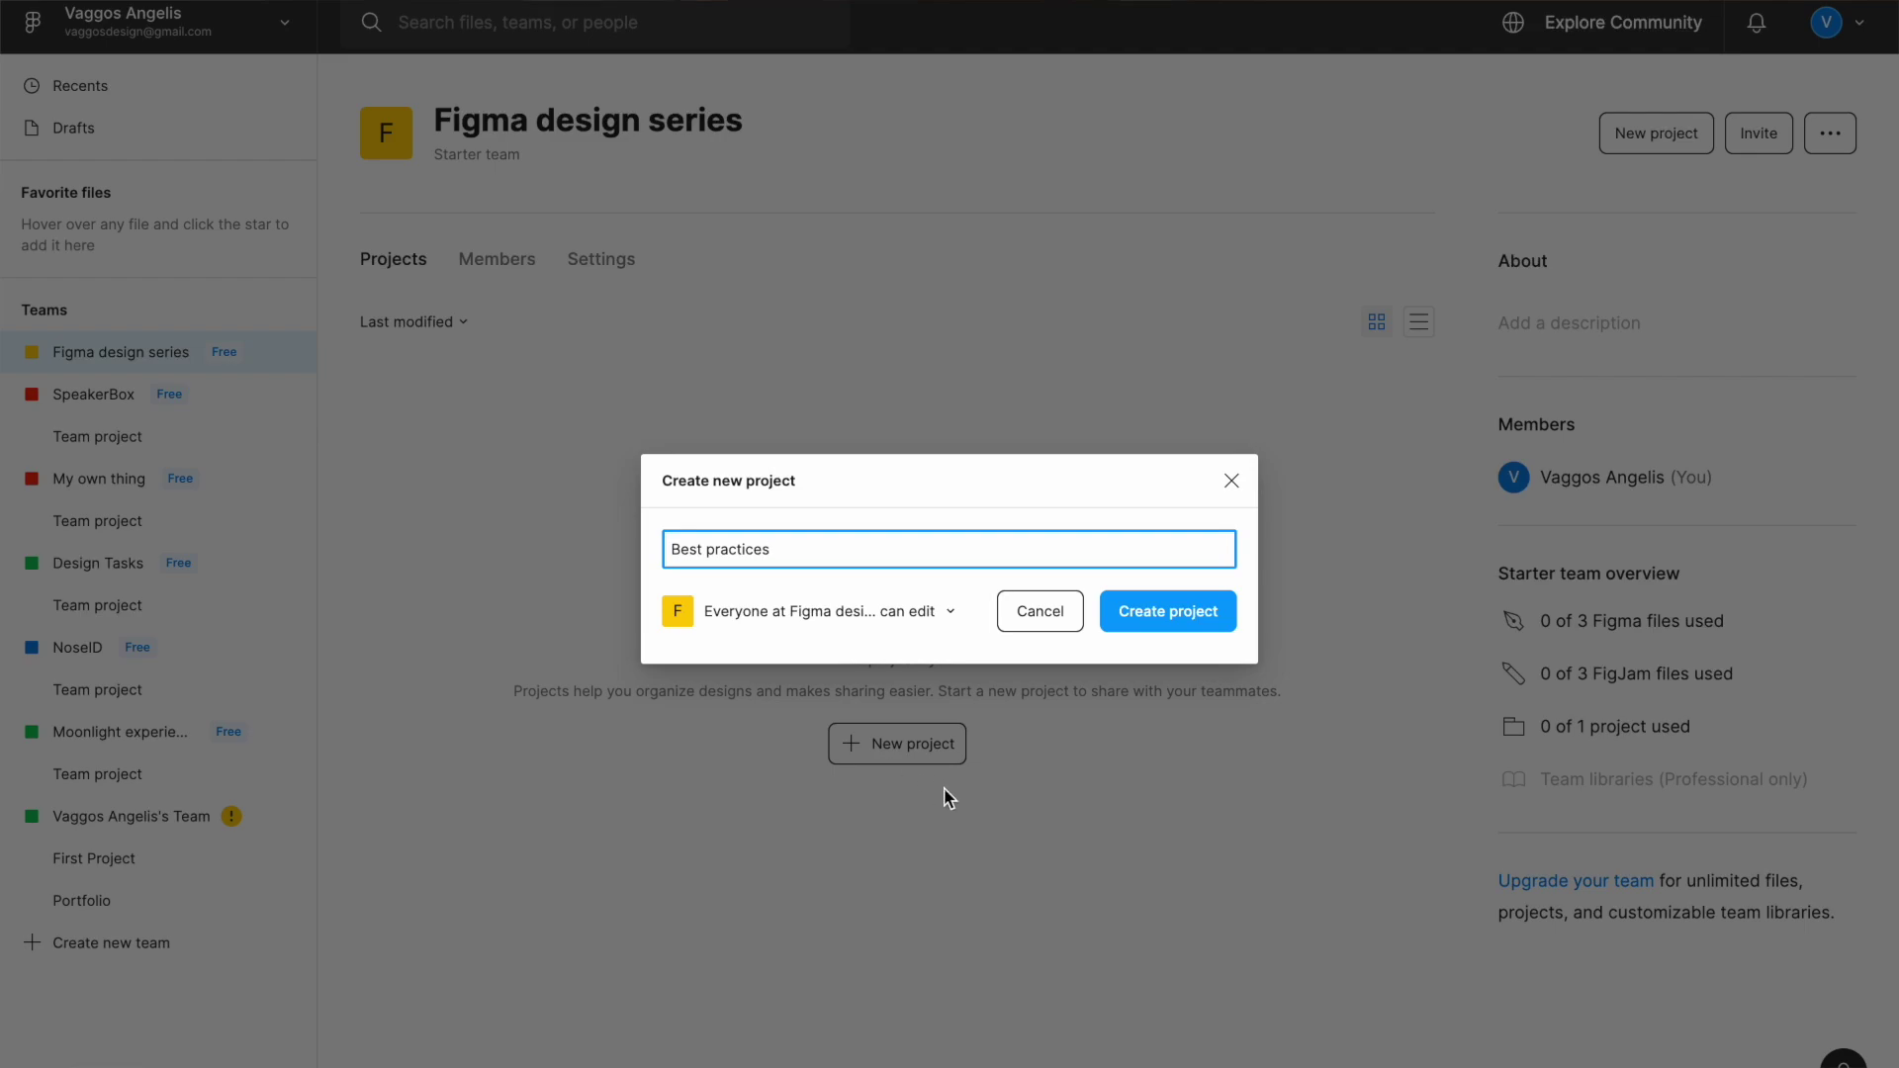
pyautogui.click(1179, 615)
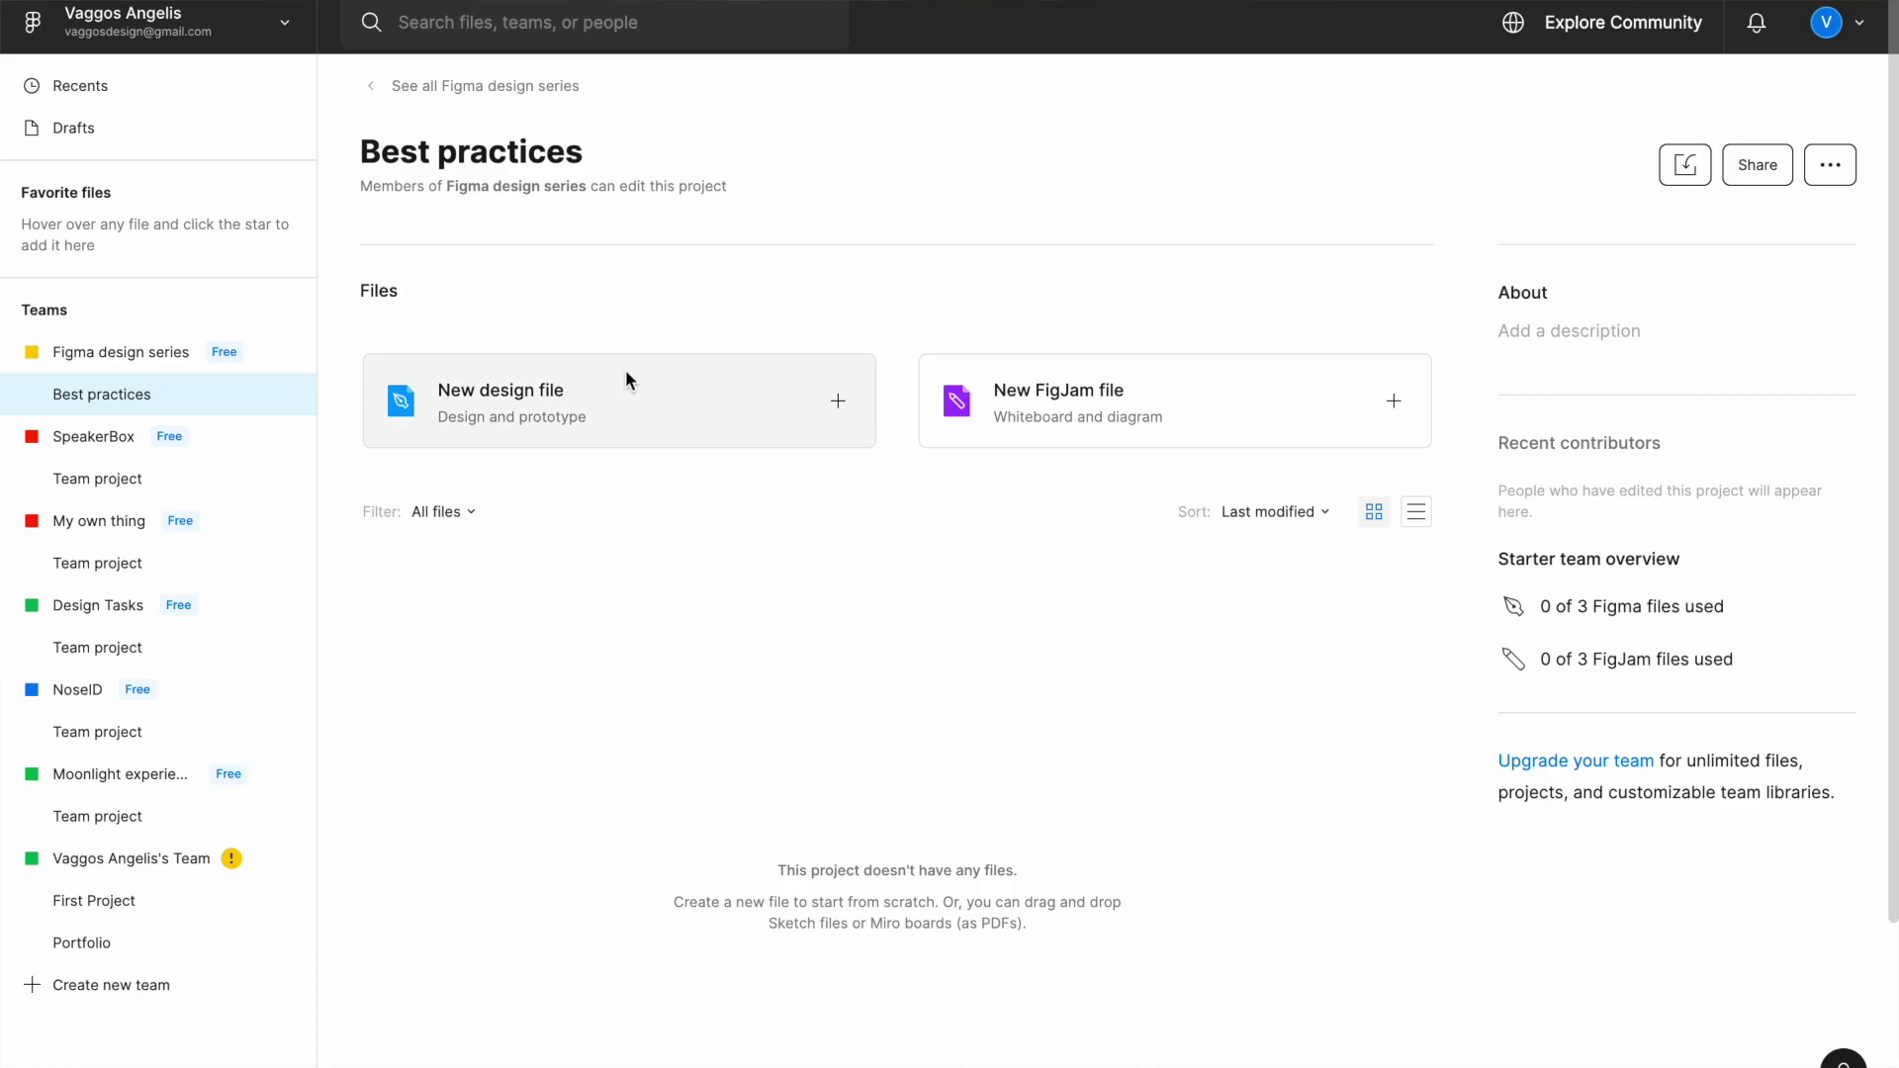
# - Create a new design file in the Best practices project and name it "Best practices"
pyautogui.click(834, 406)
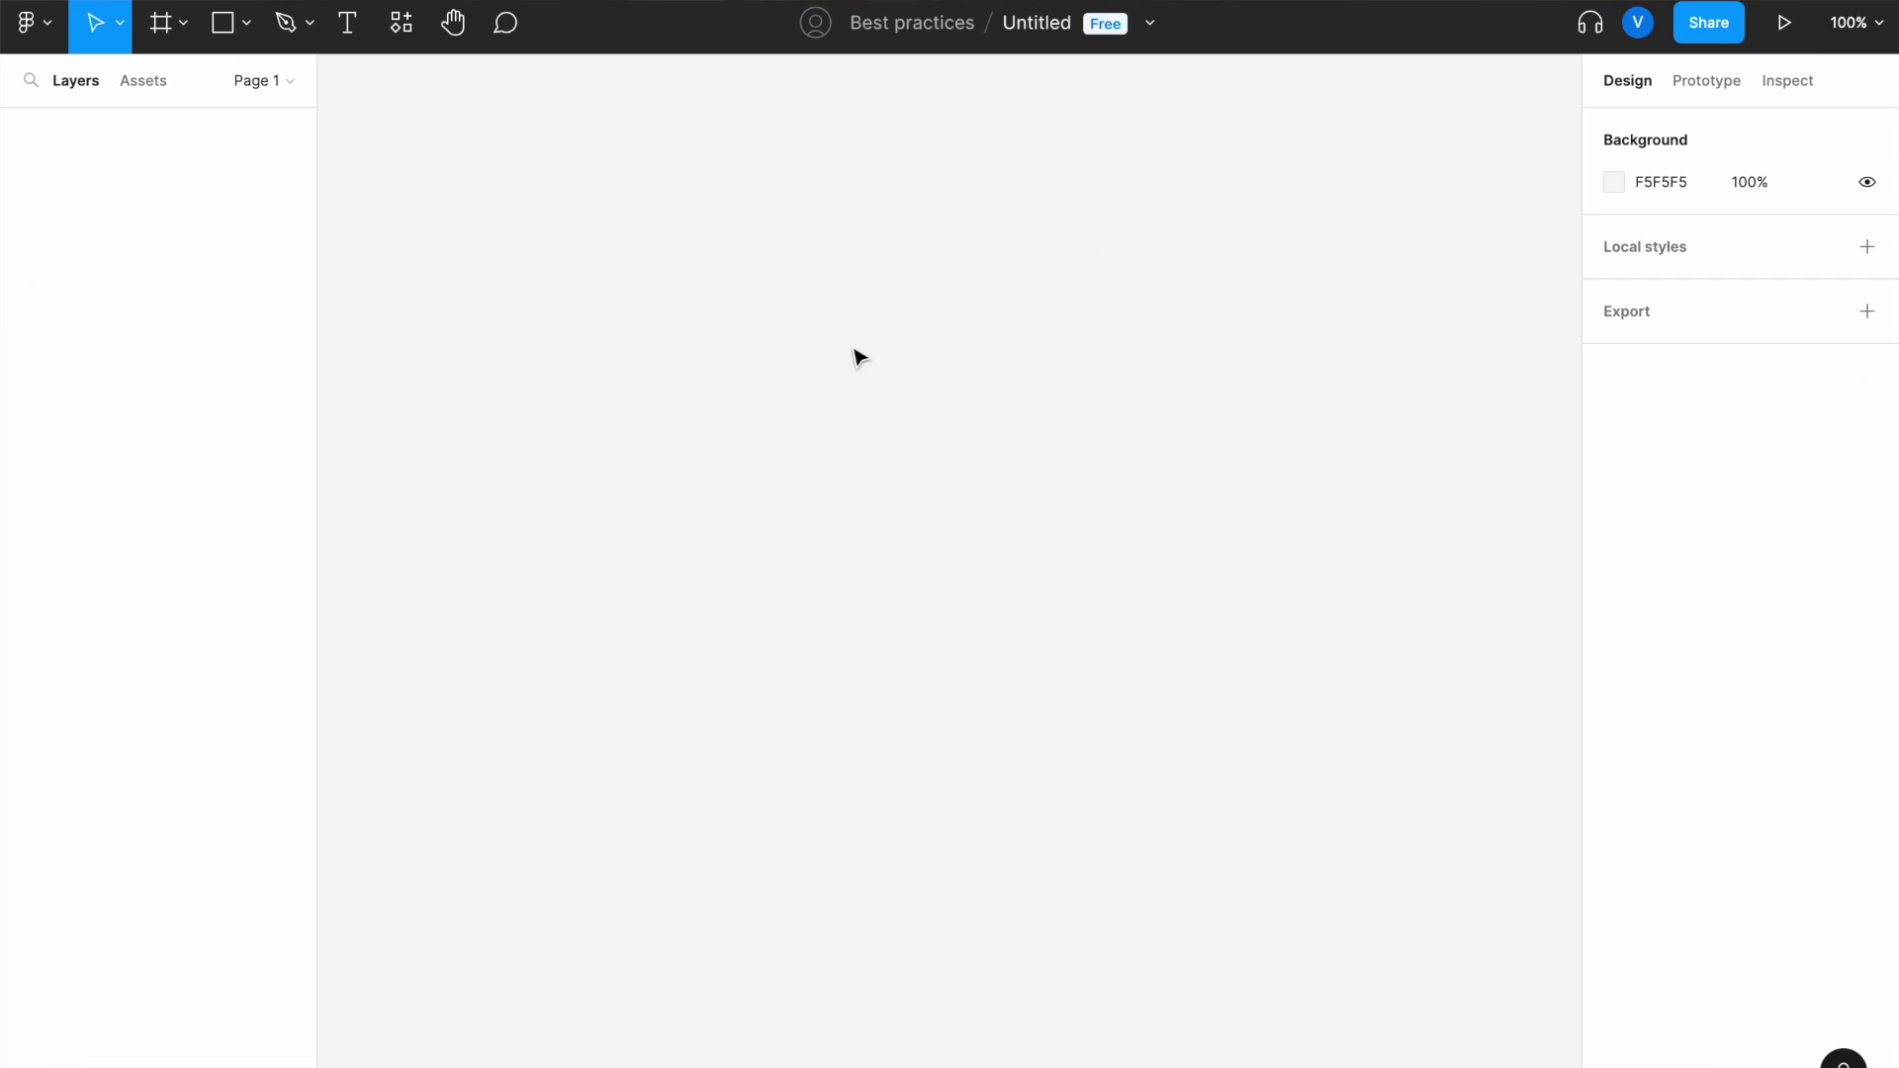
pyautogui.click(1024, 21)
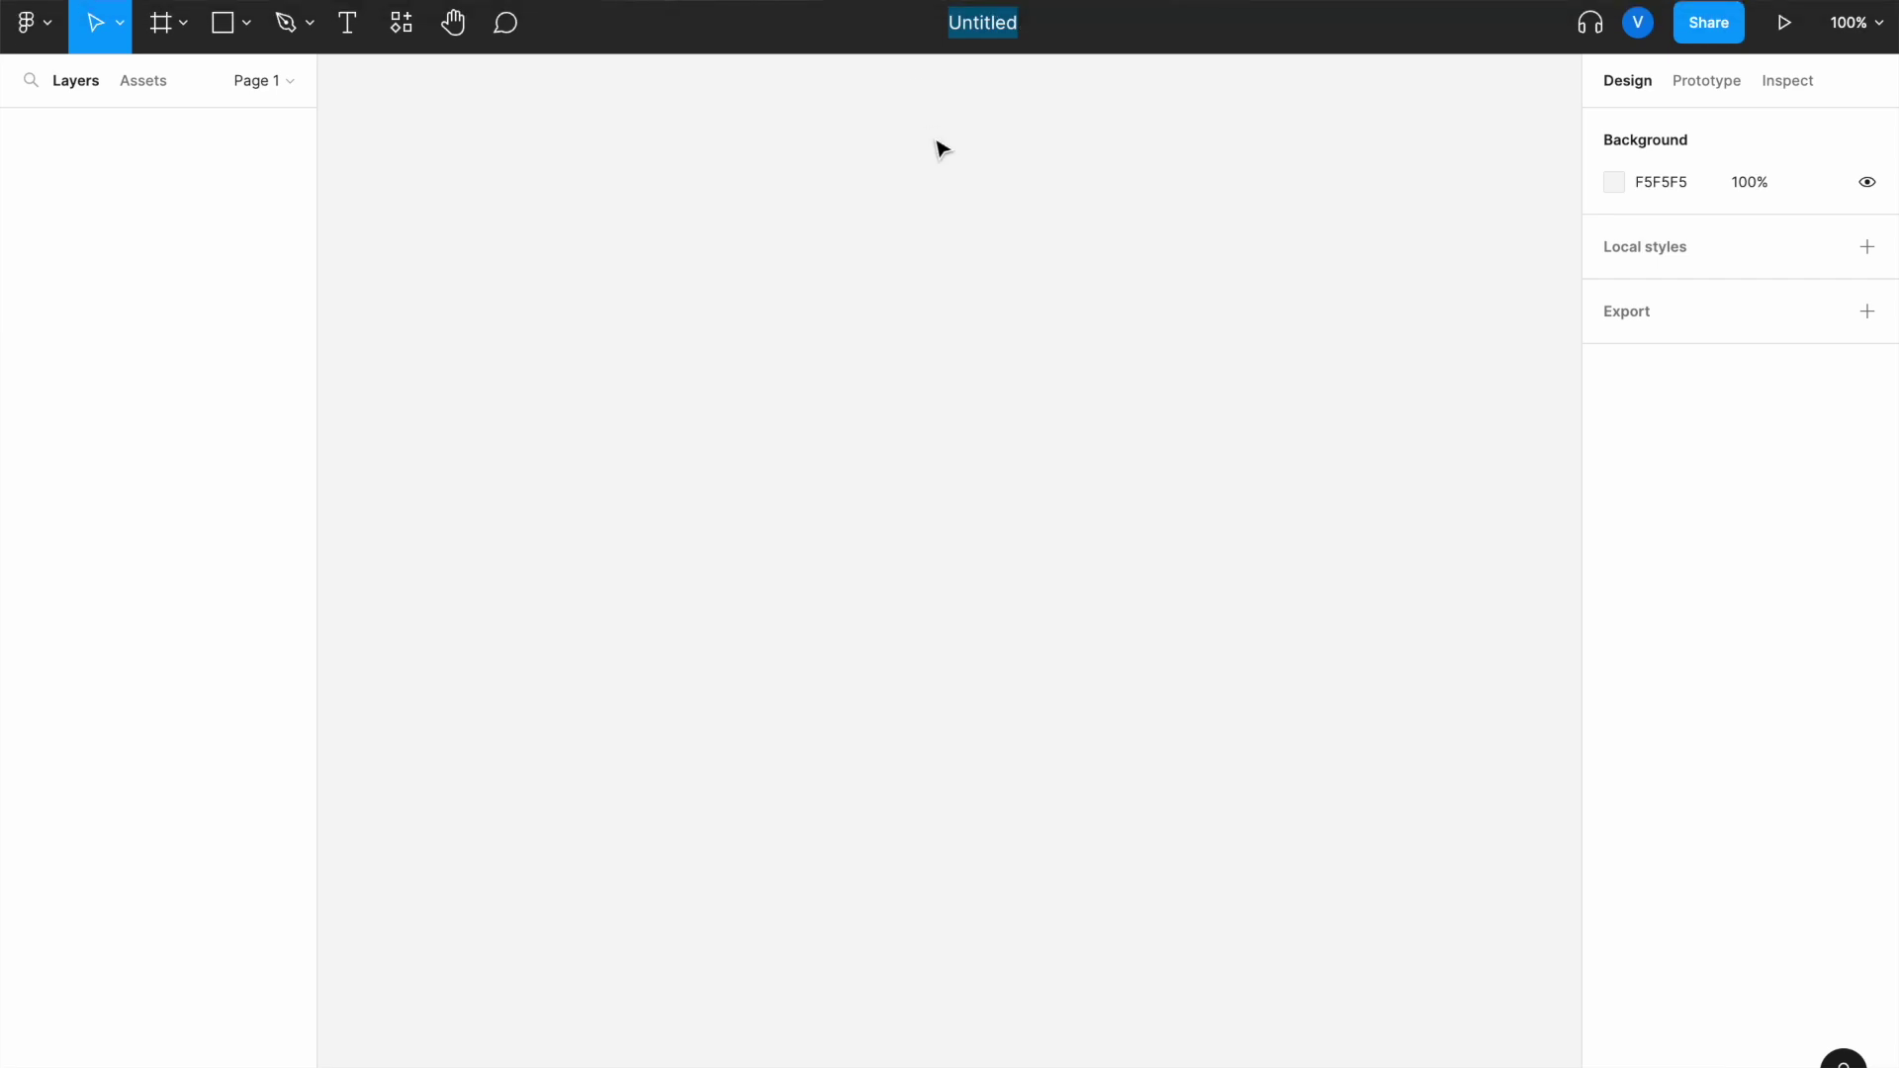
pyautogui.write('Best prac')
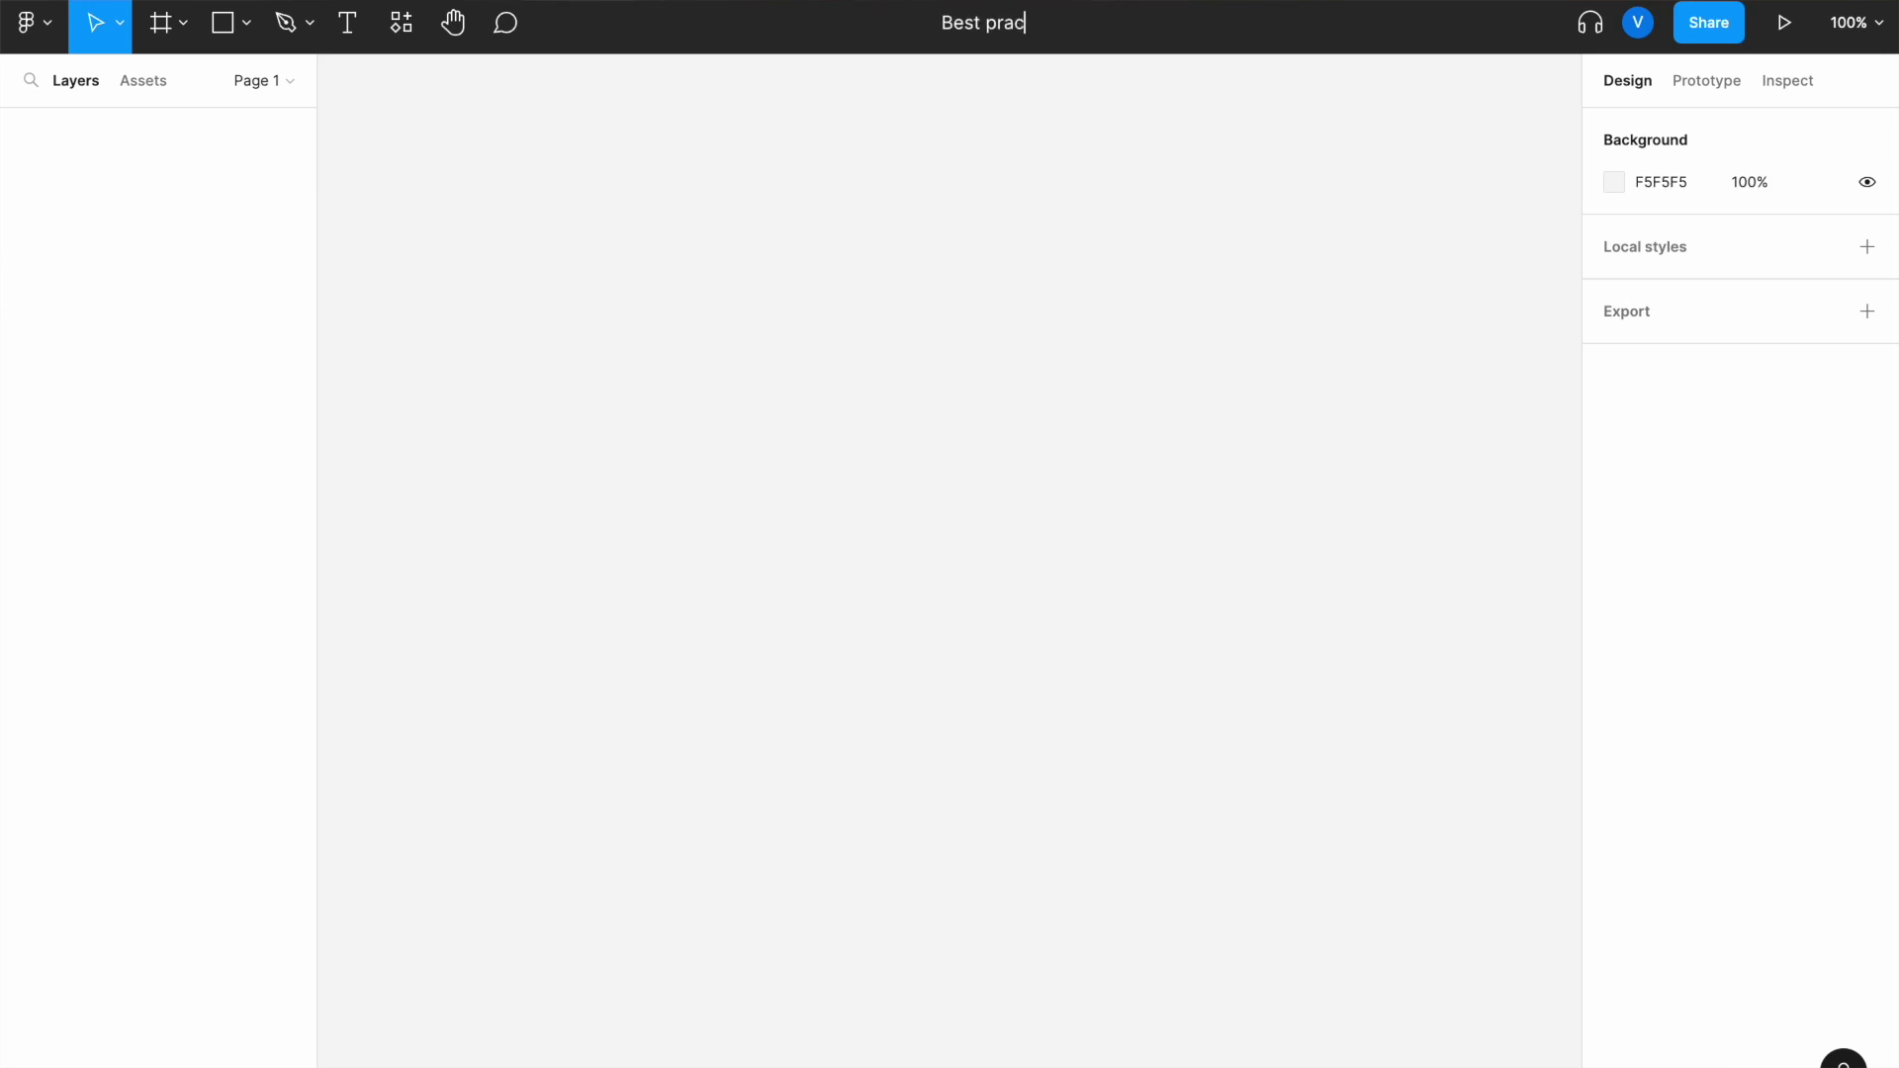
pyautogui.write('tices')
pyautogui.press('Return')
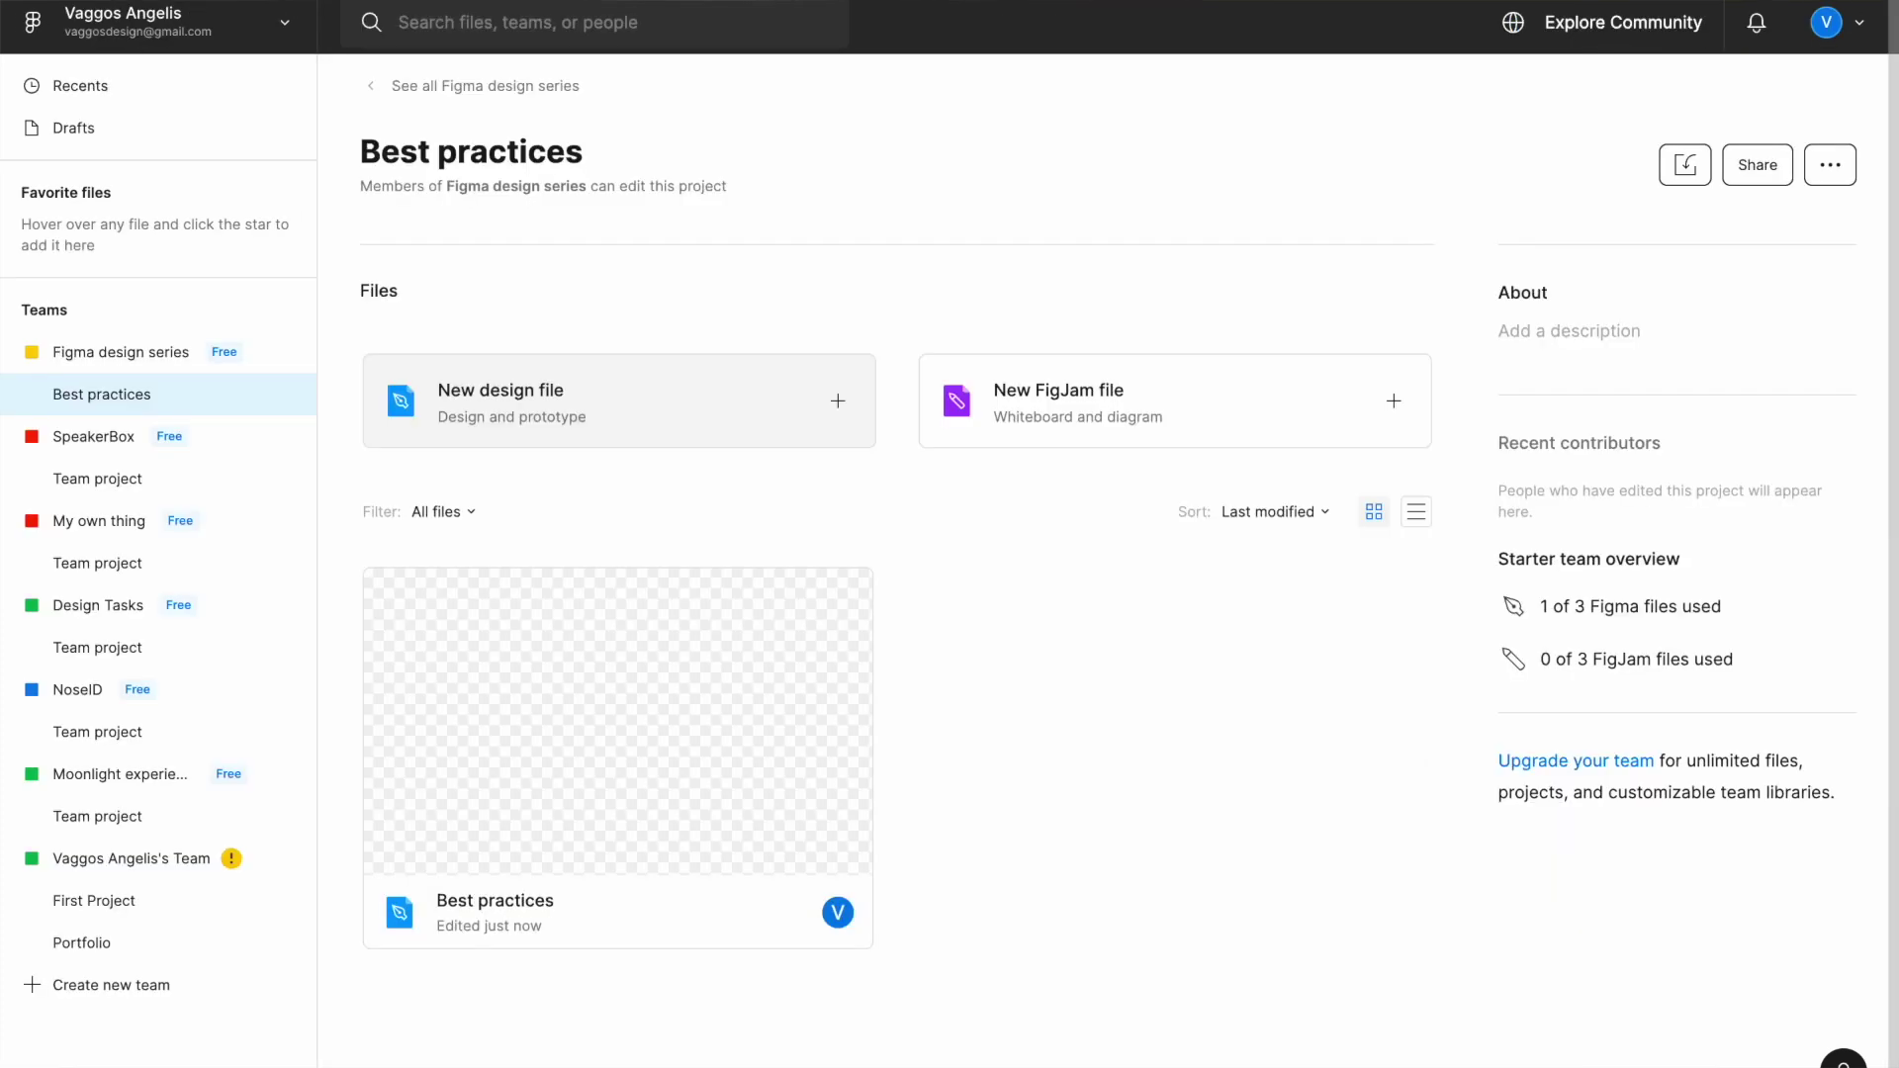
# - Search the Figma Community for "material ui icons" and show all results
pyautogui.click(1578, 25)
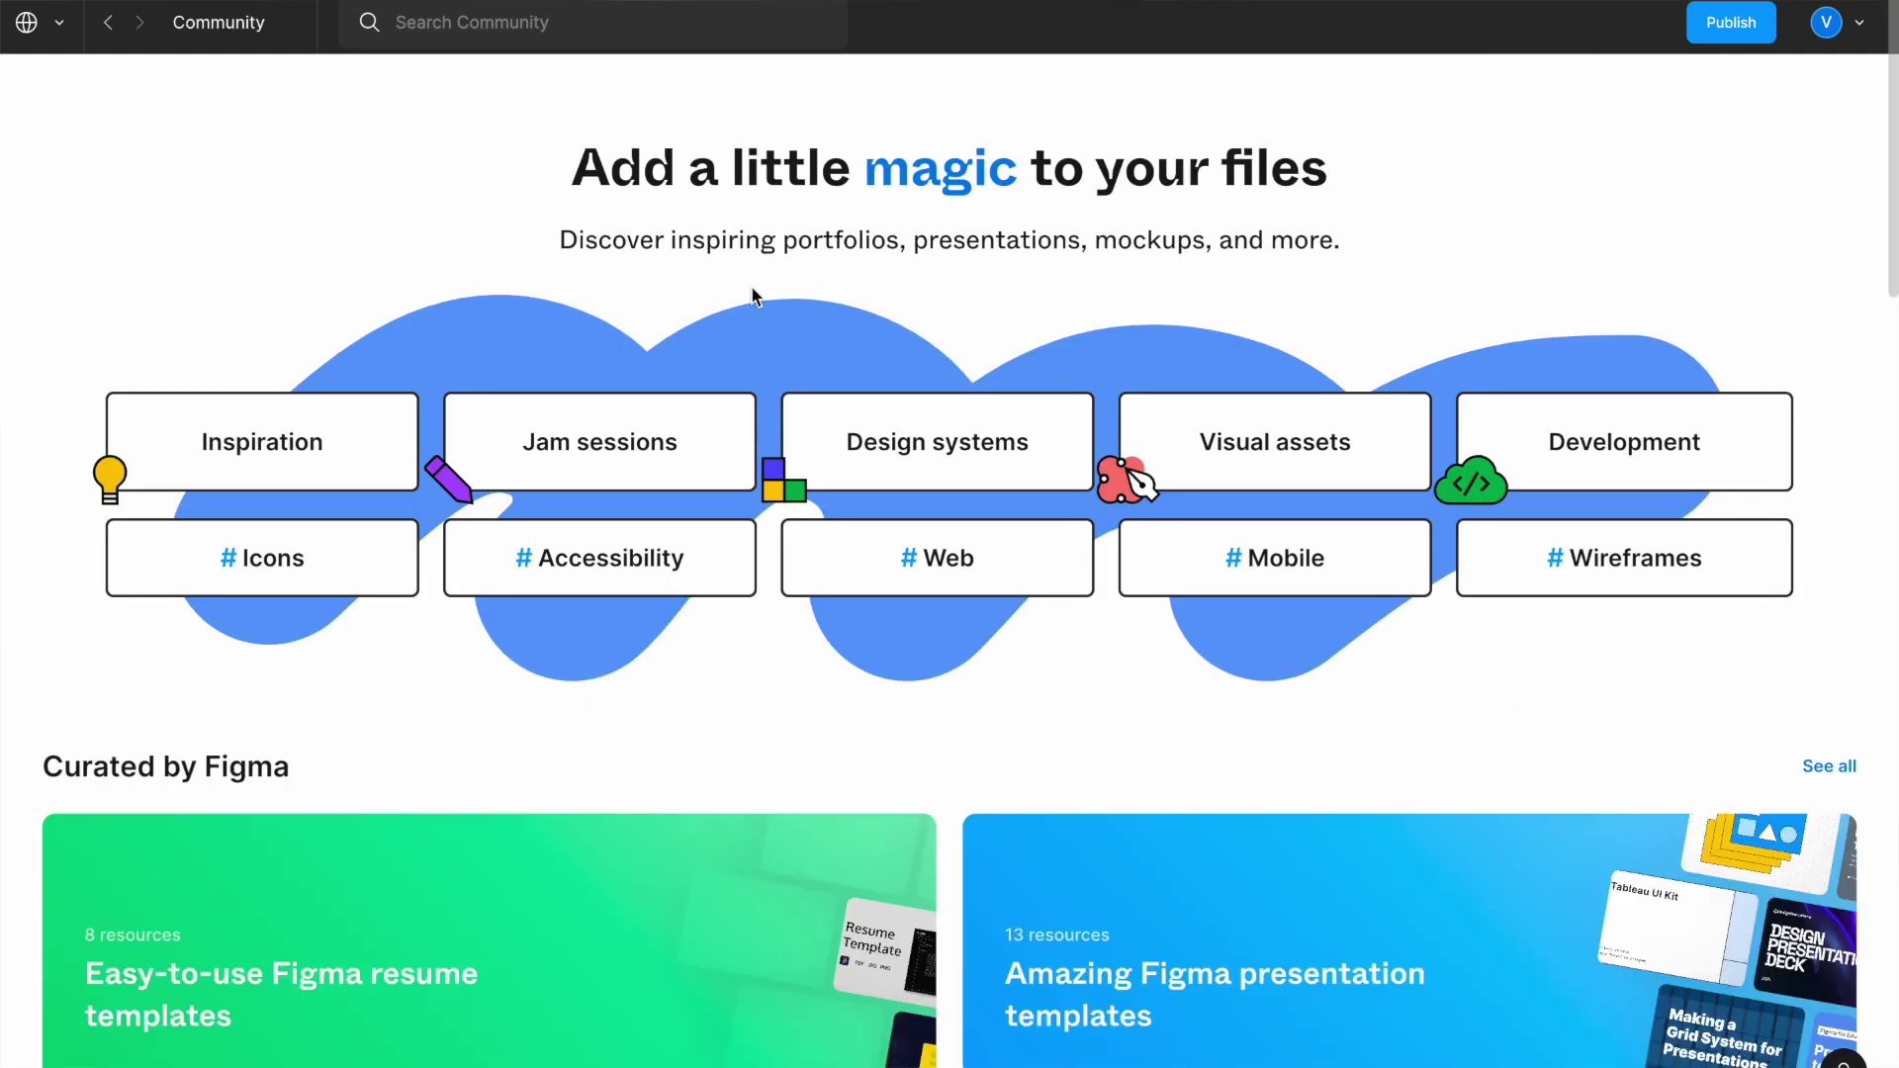
pyautogui.click(622, 12)
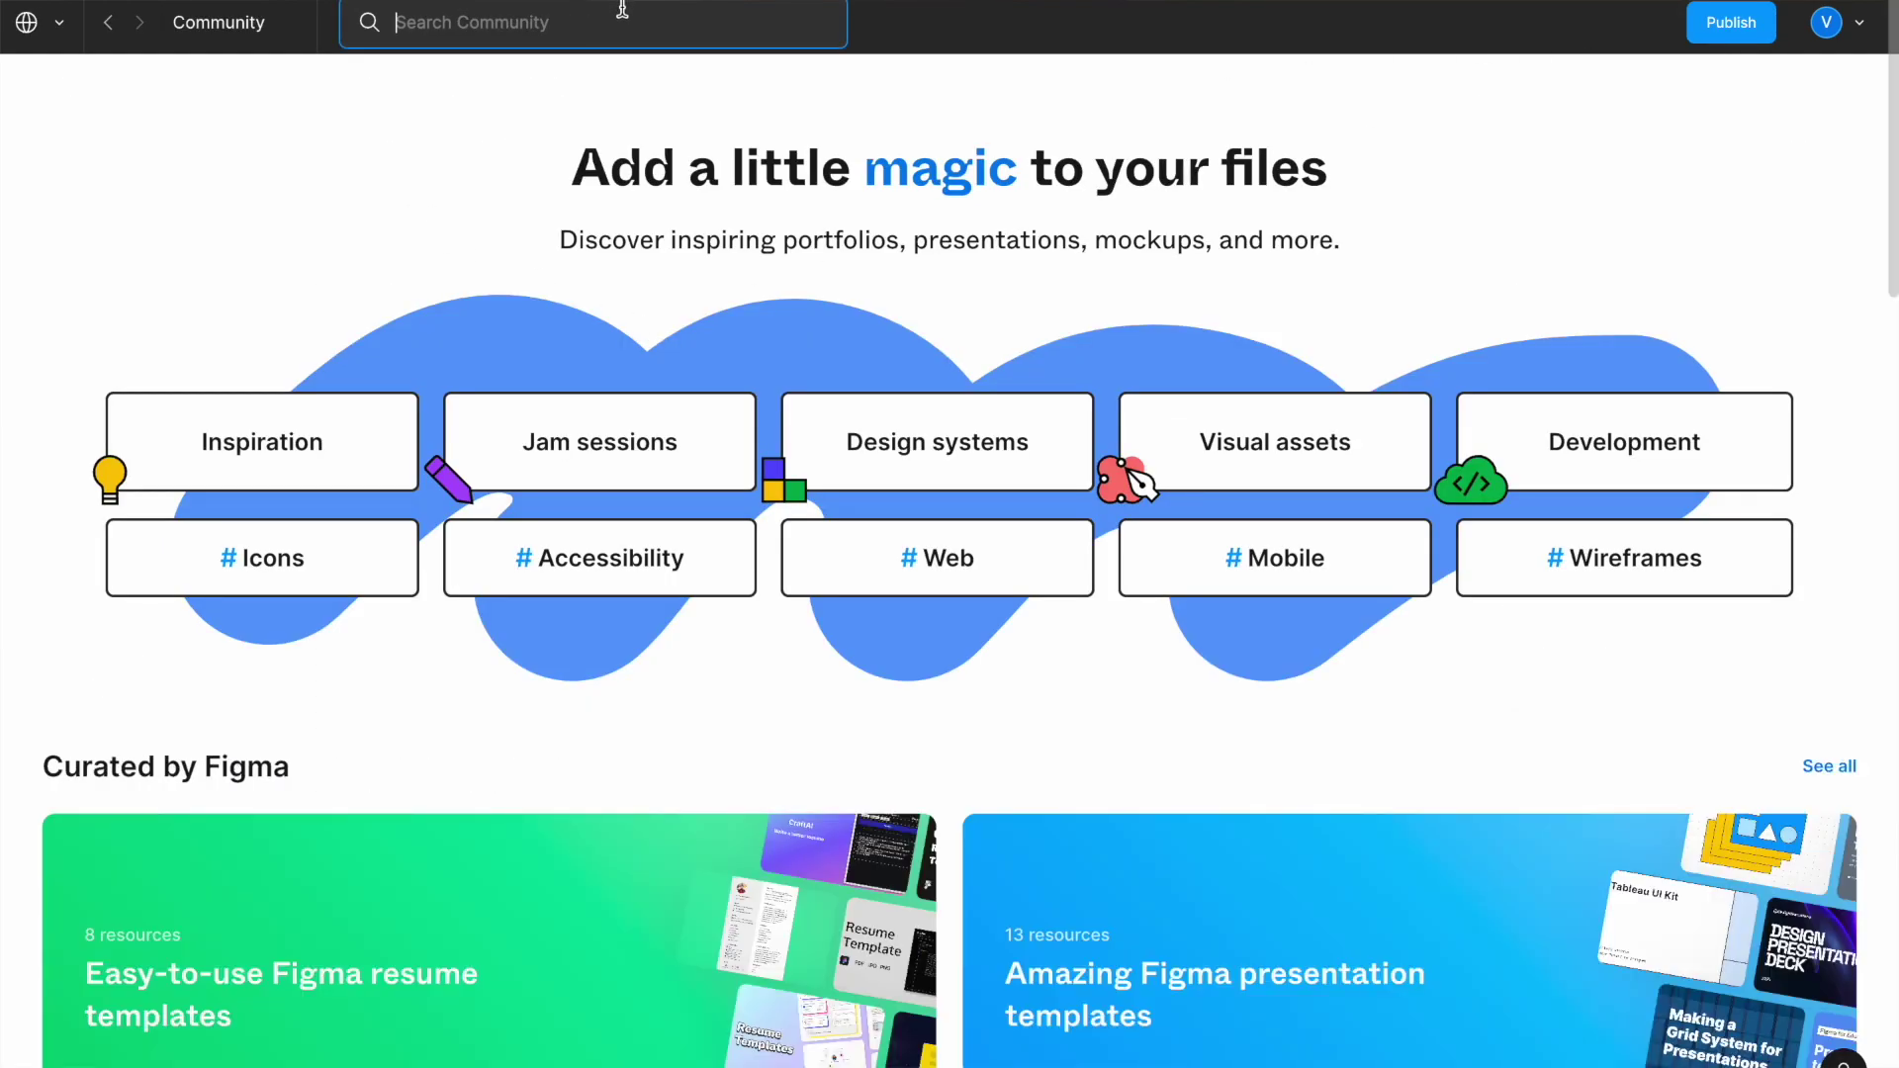
pyautogui.write('mater')
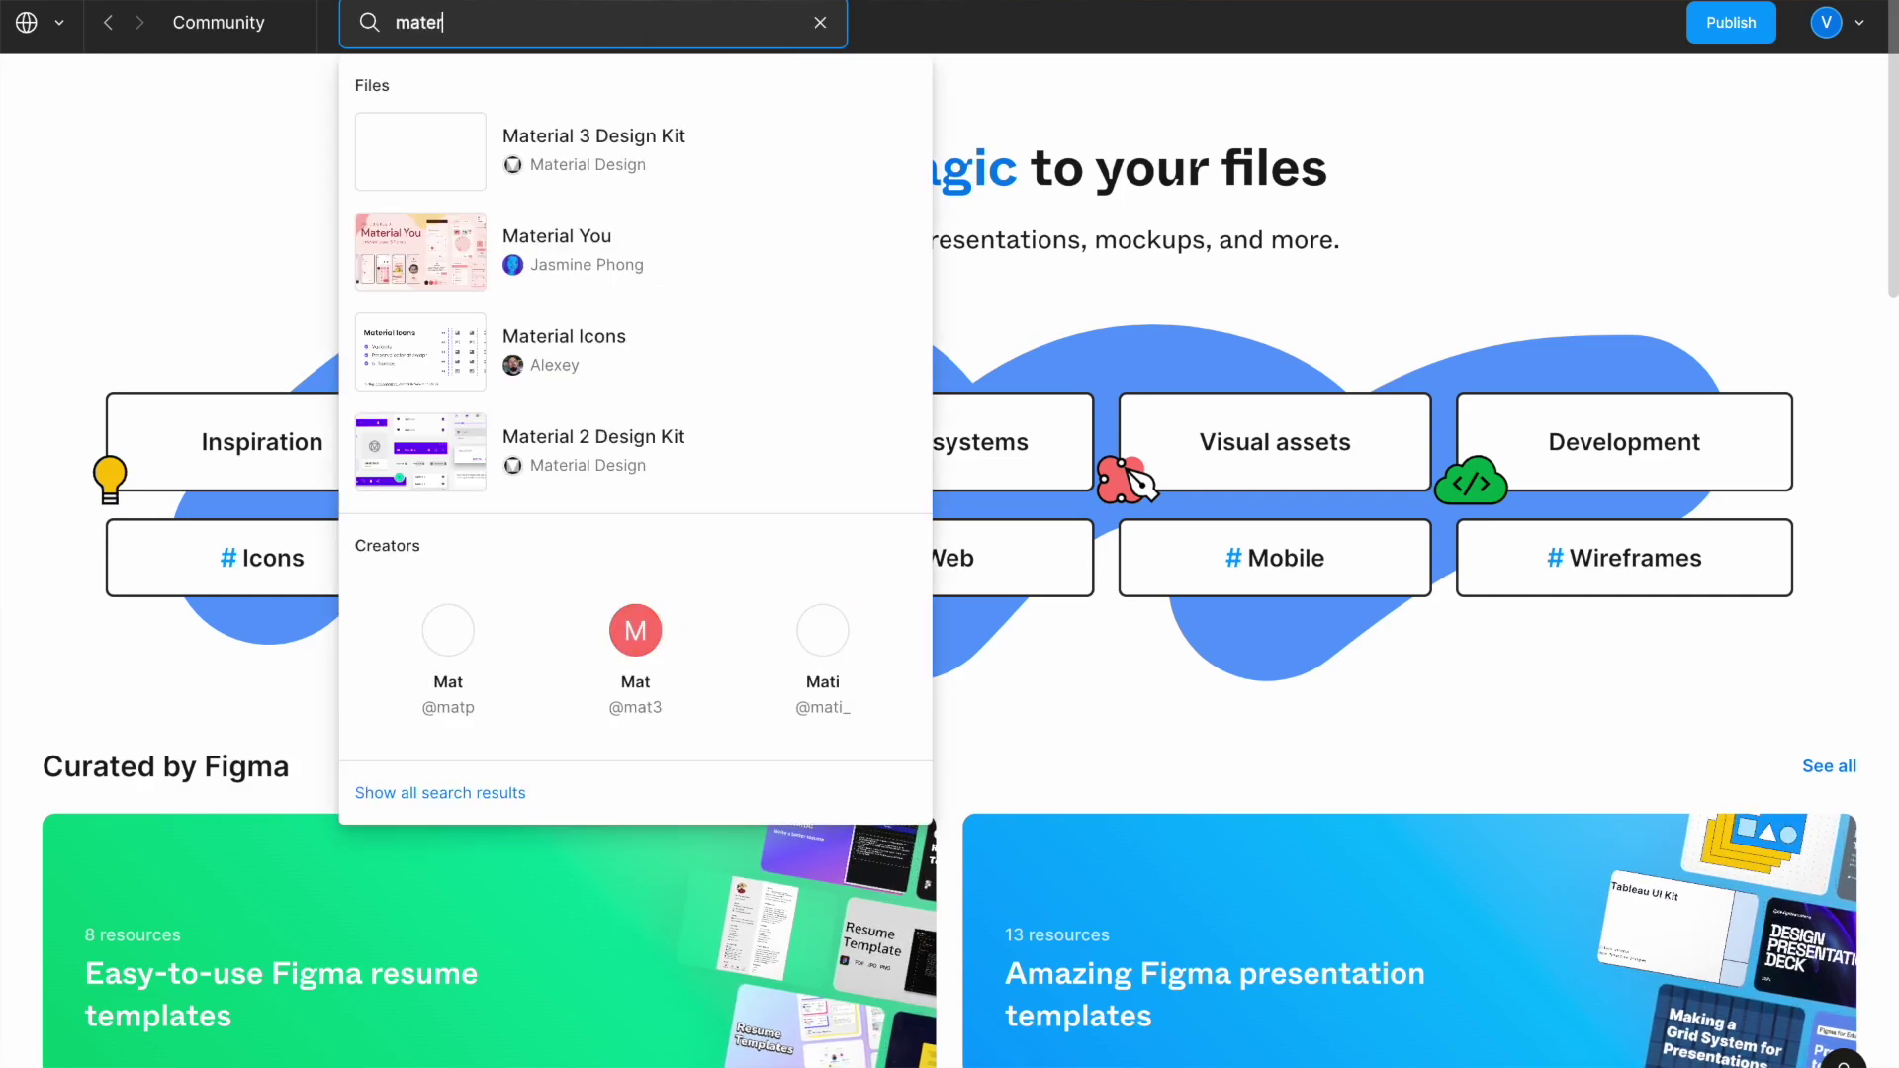
pyautogui.press('BackSpace')
pyautogui.write('ri')
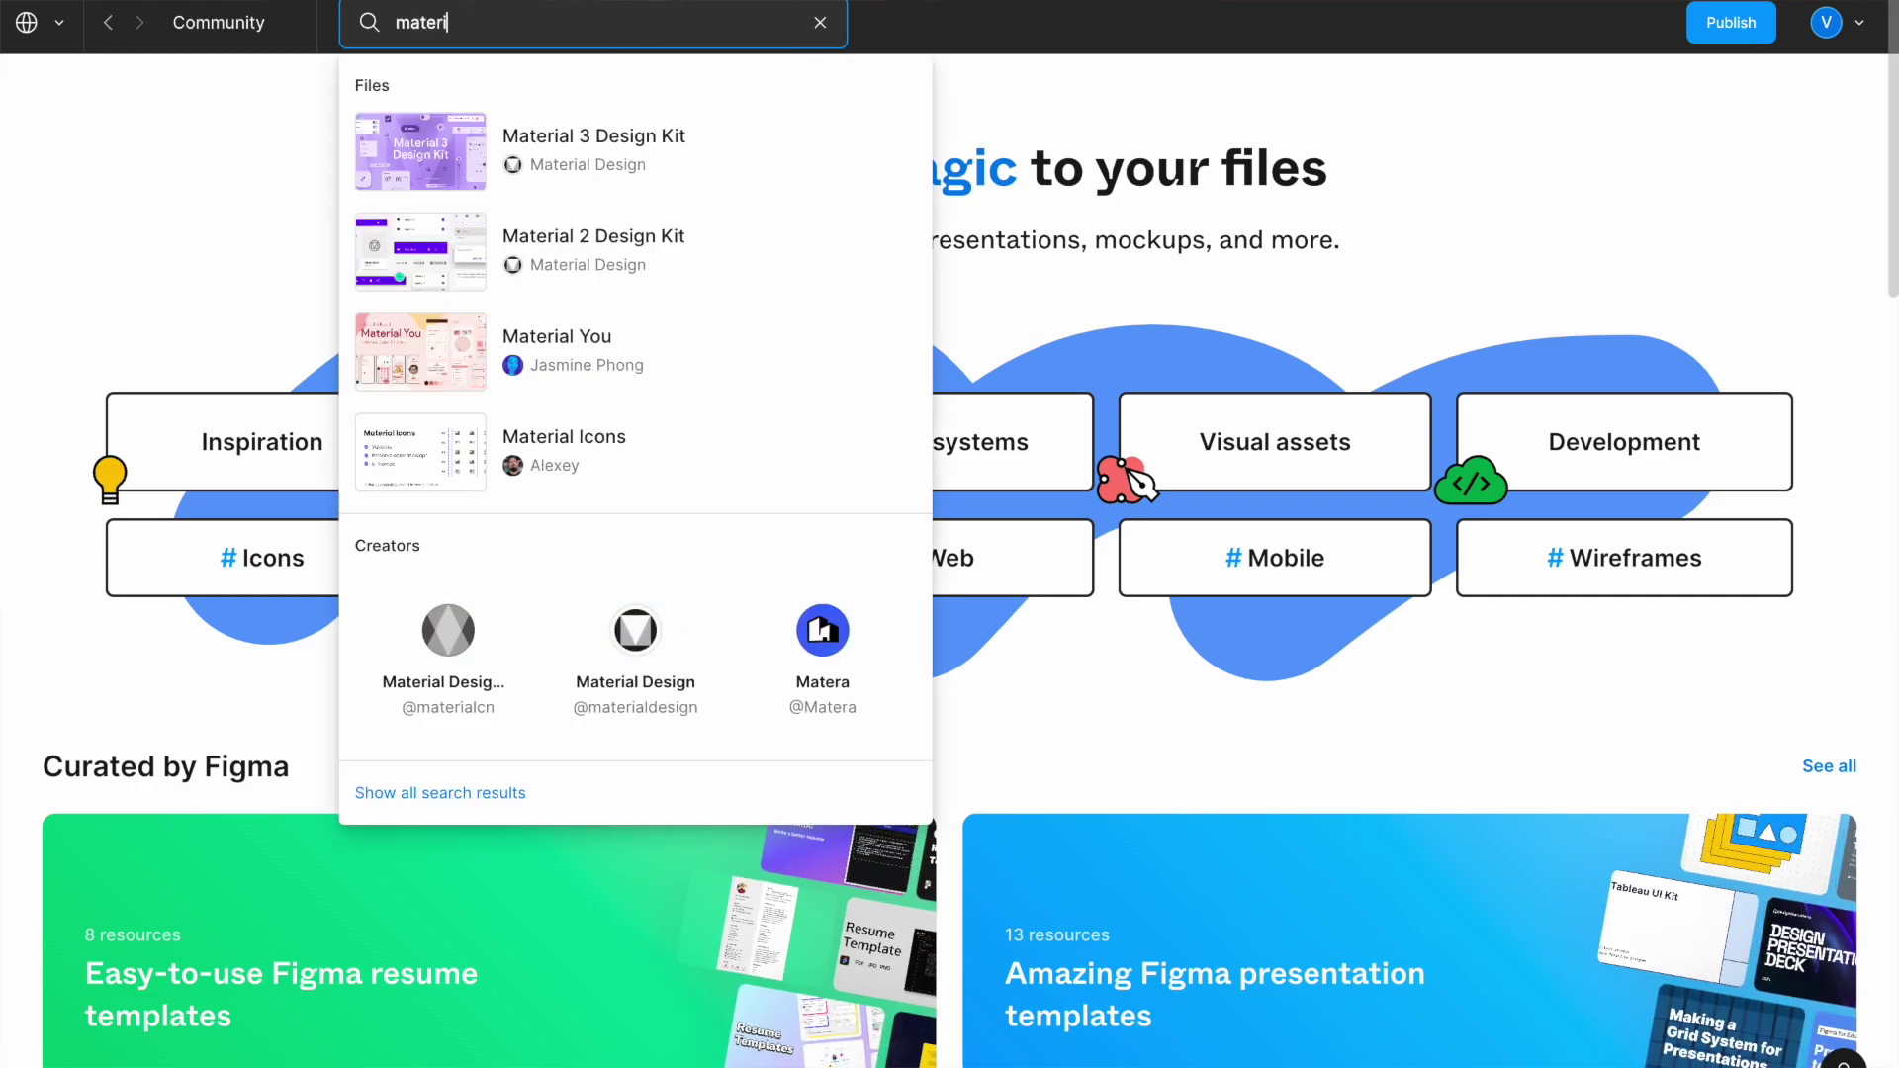
pyautogui.write('al ui icons')
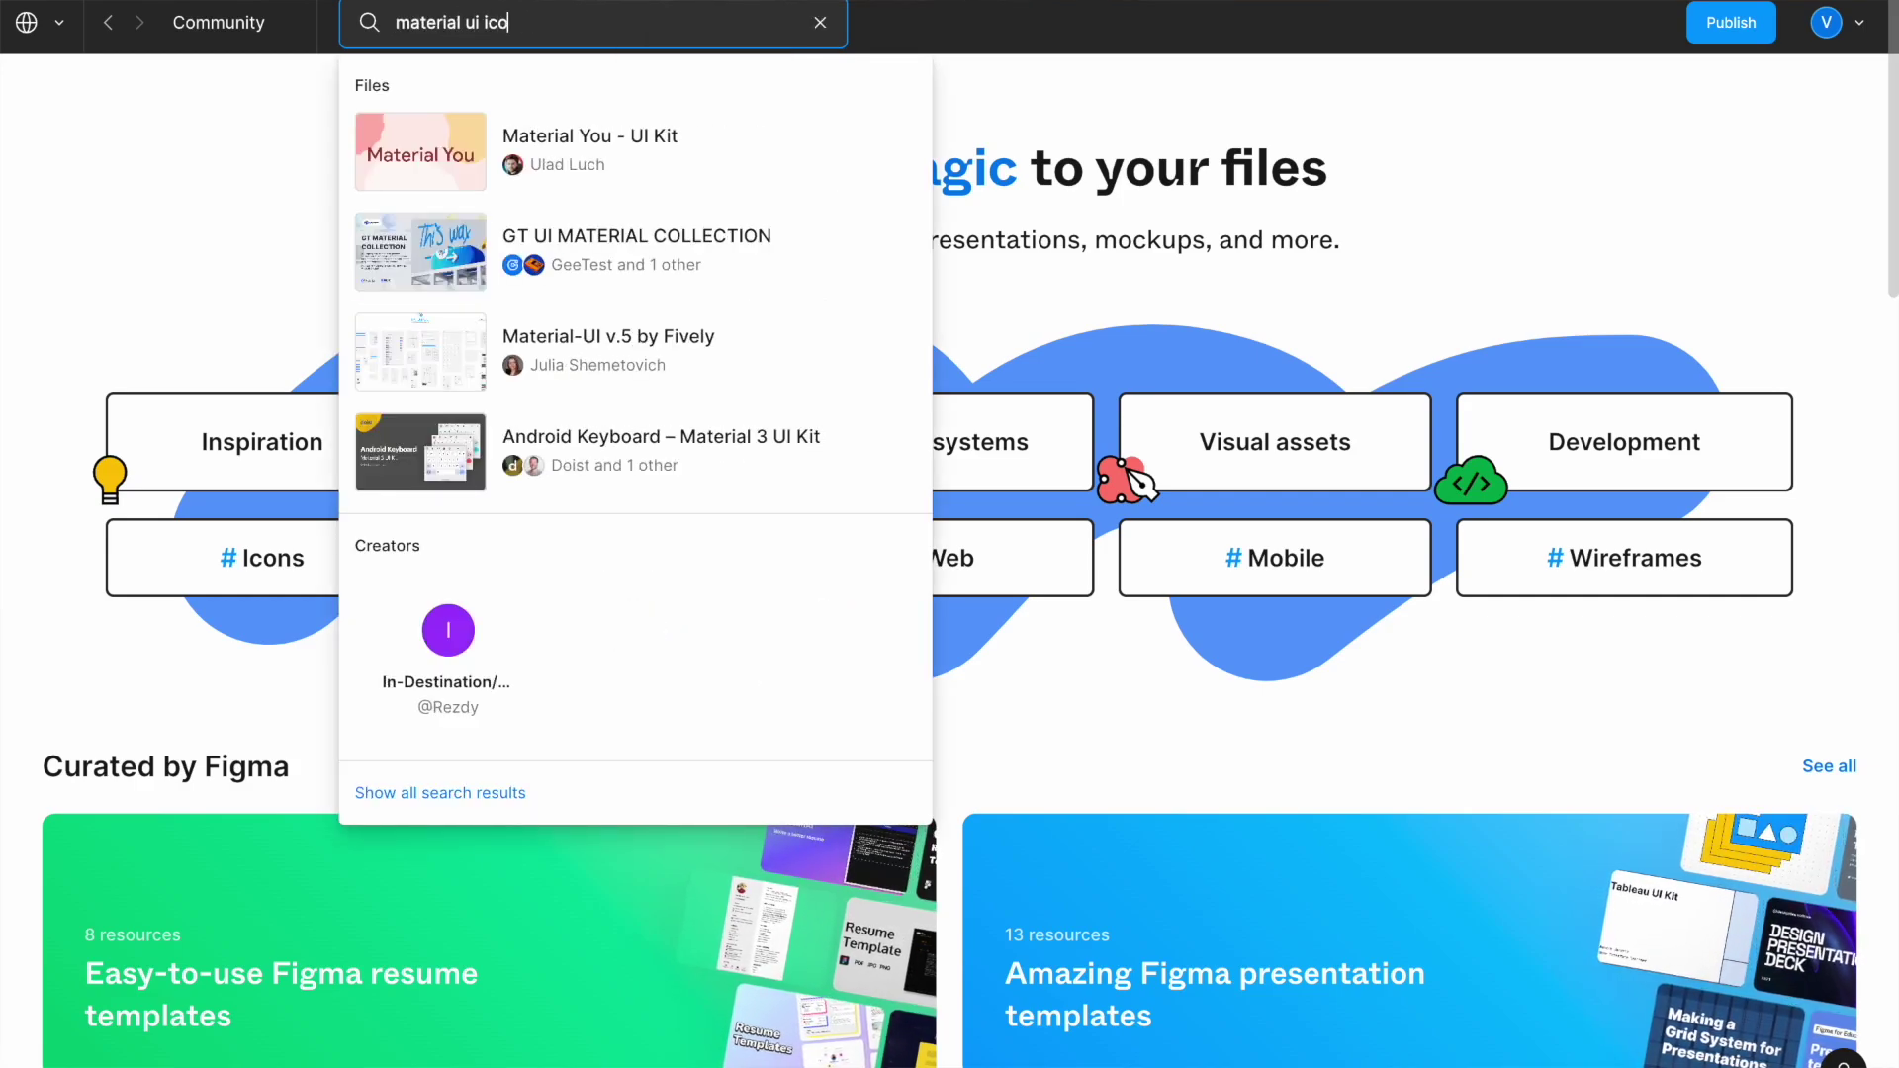
pyautogui.click(513, 230)
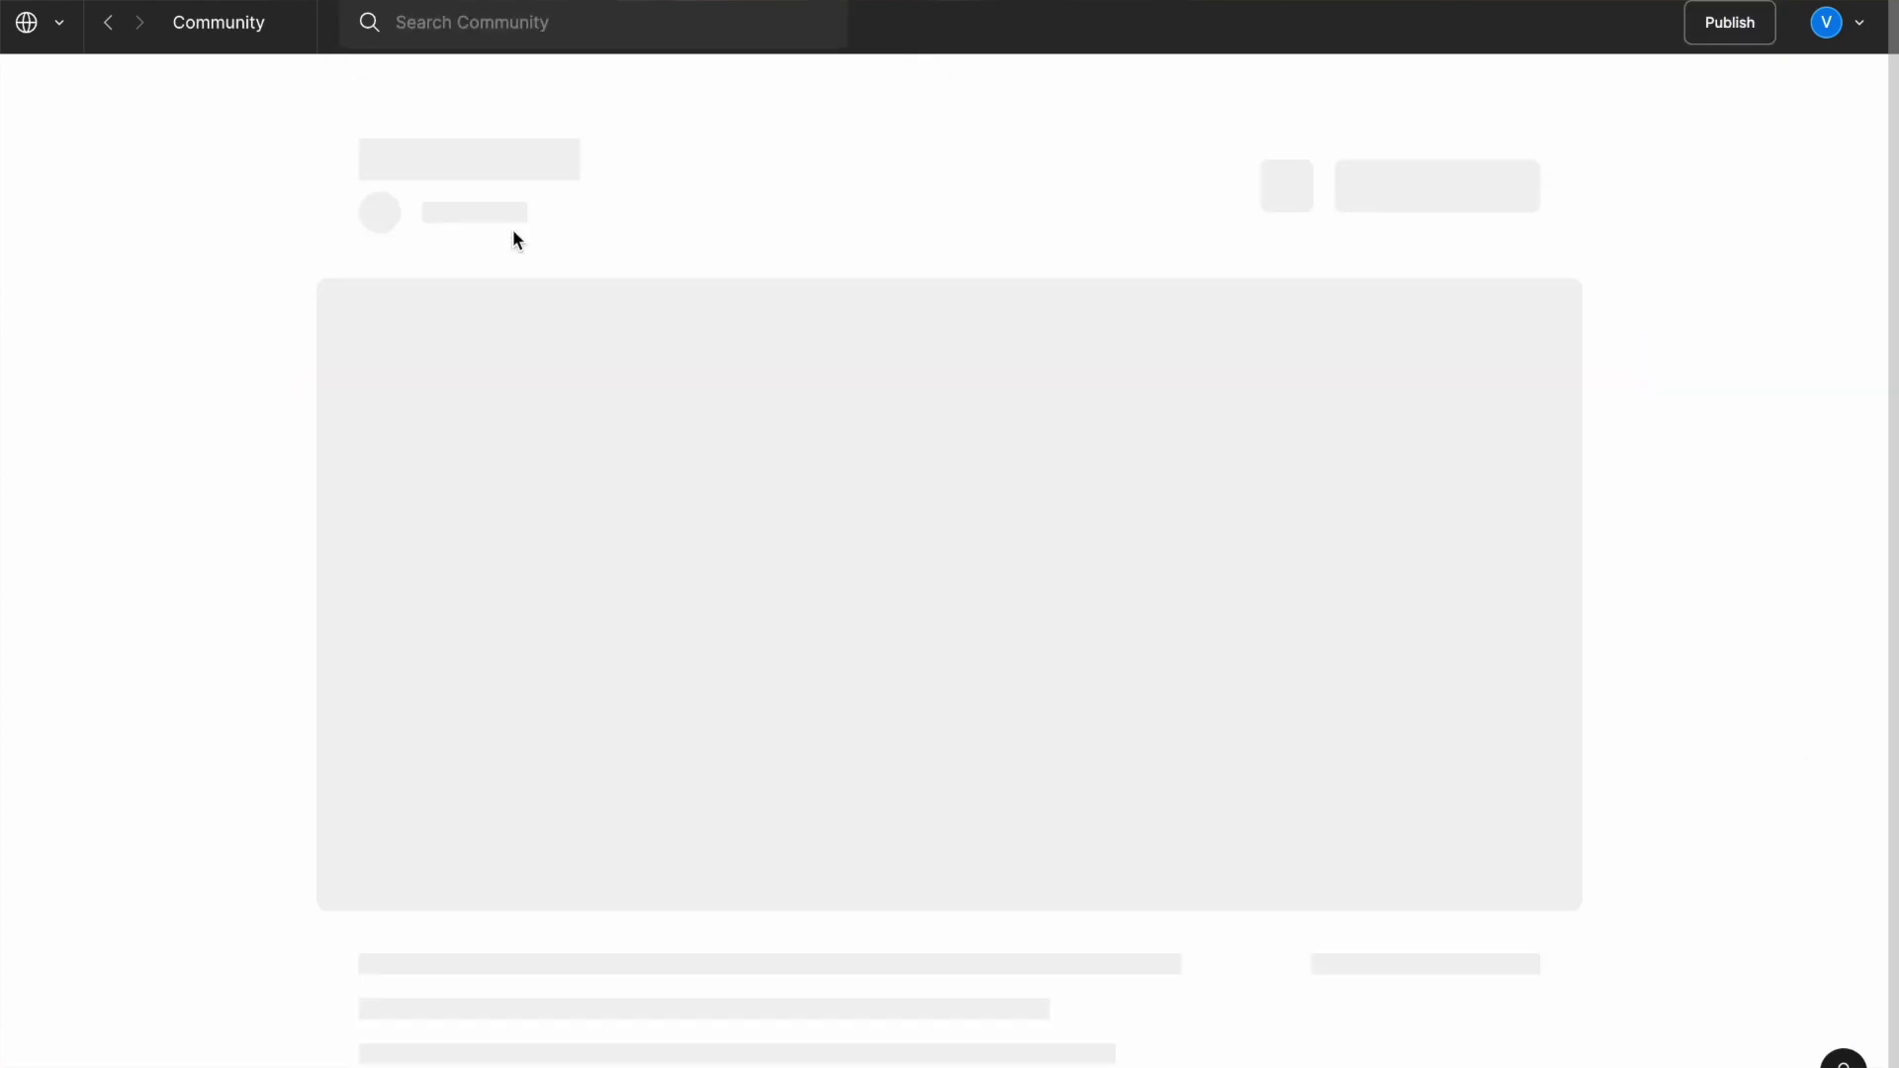
pyautogui.click(111, 24)
pyautogui.click(426, 14)
pyautogui.write('material ui')
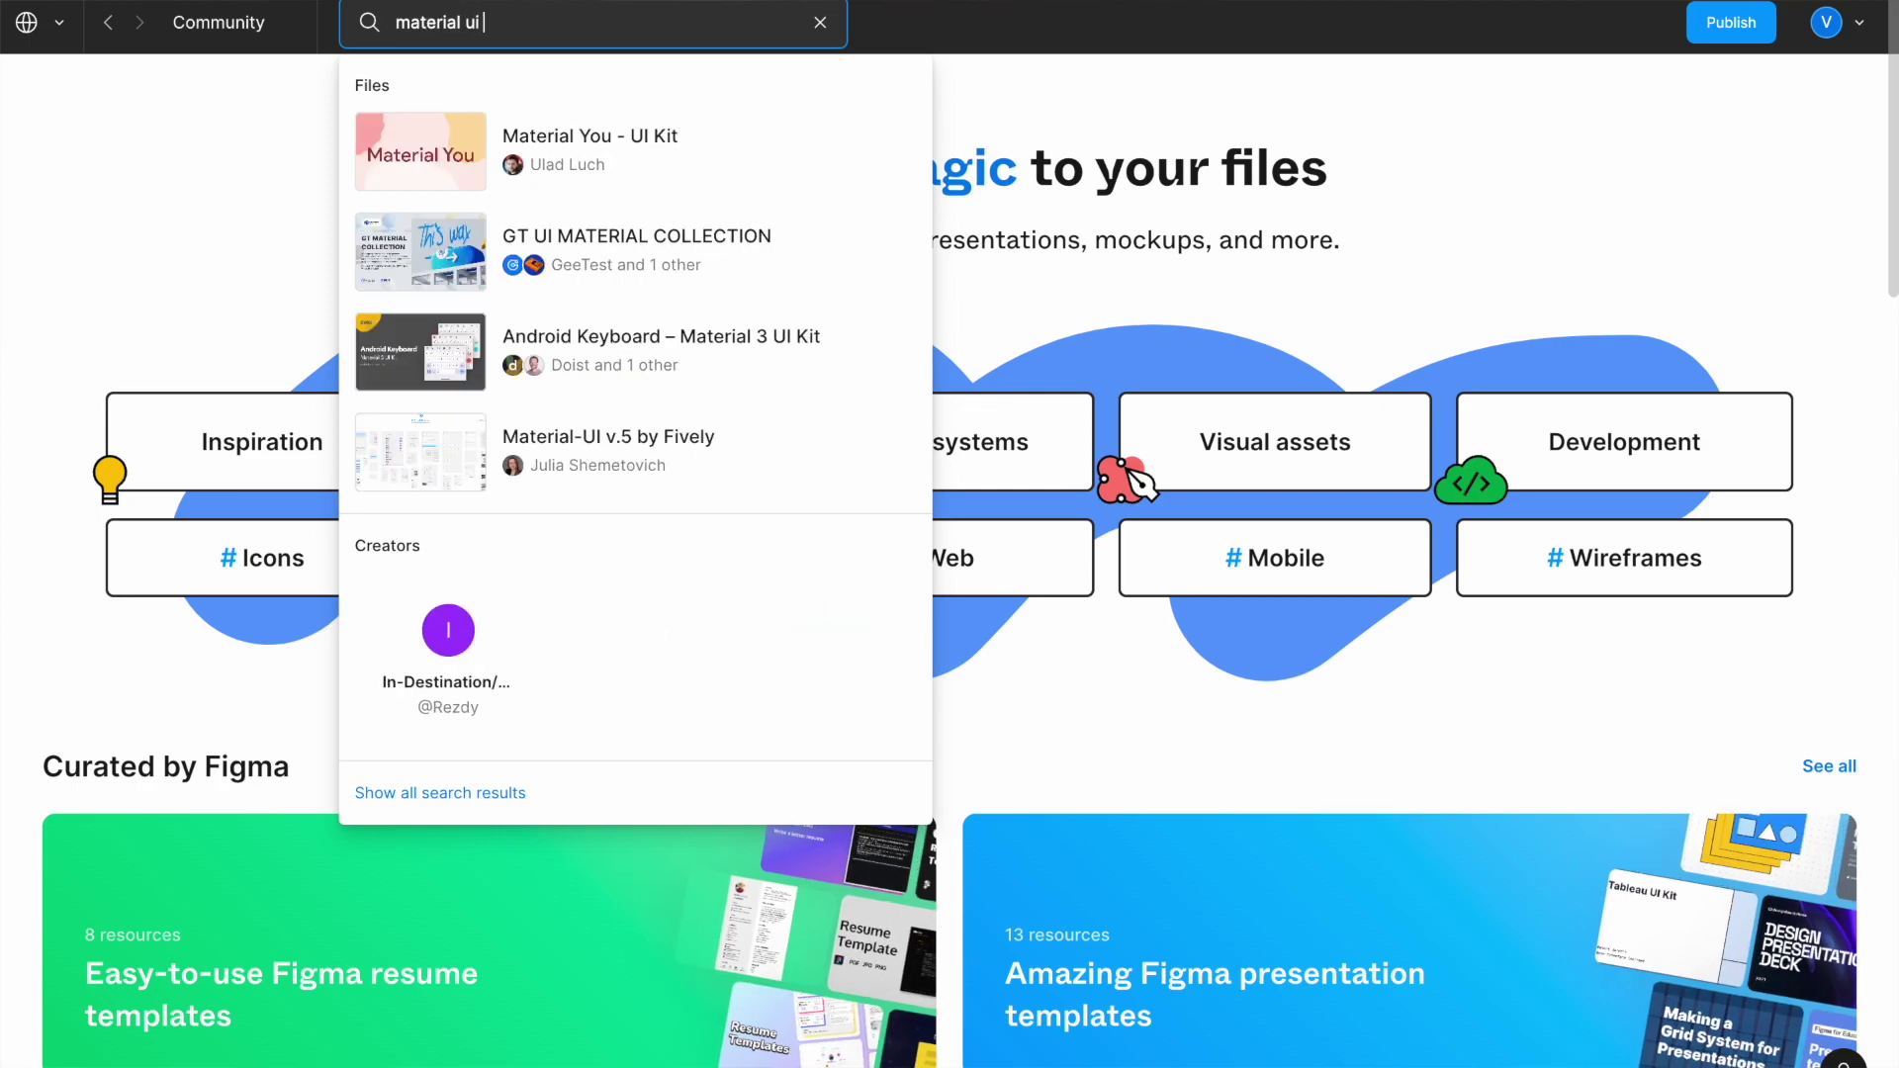
pyautogui.write(' icons')
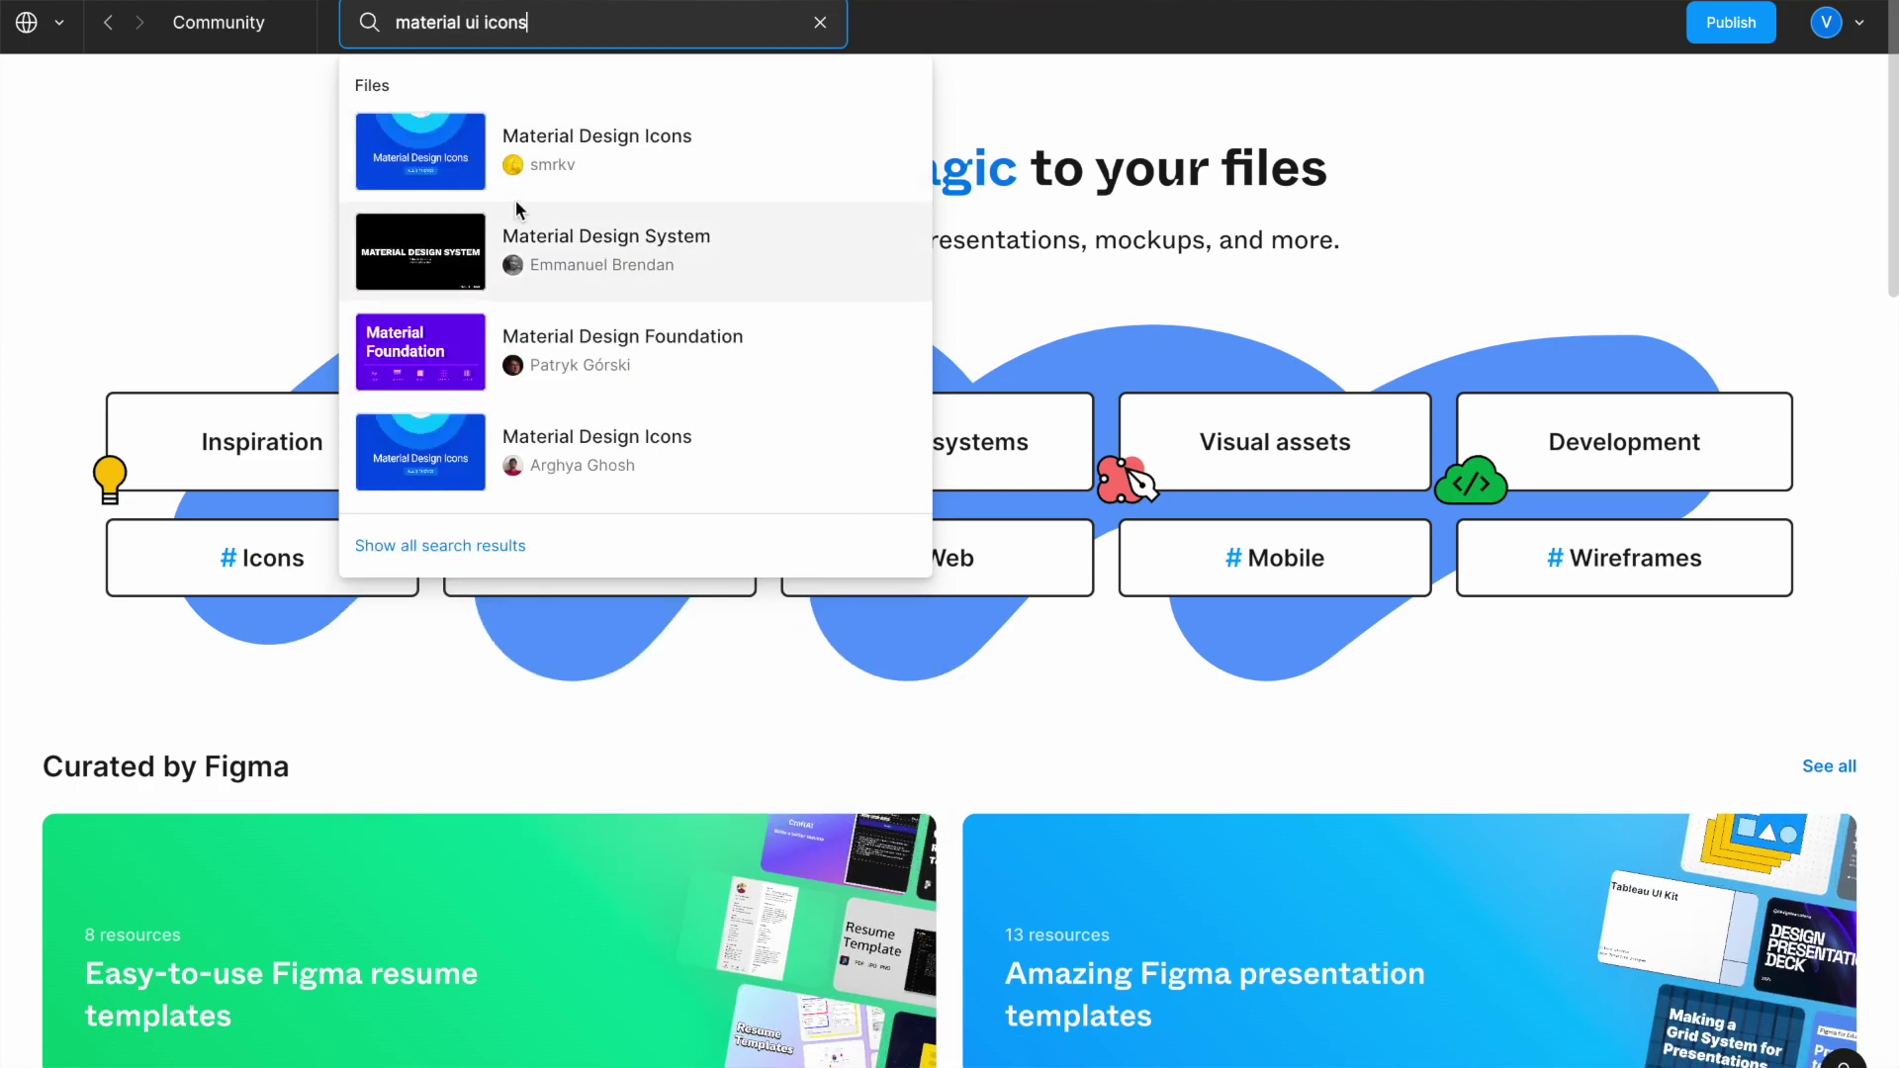
pyautogui.click(483, 545)
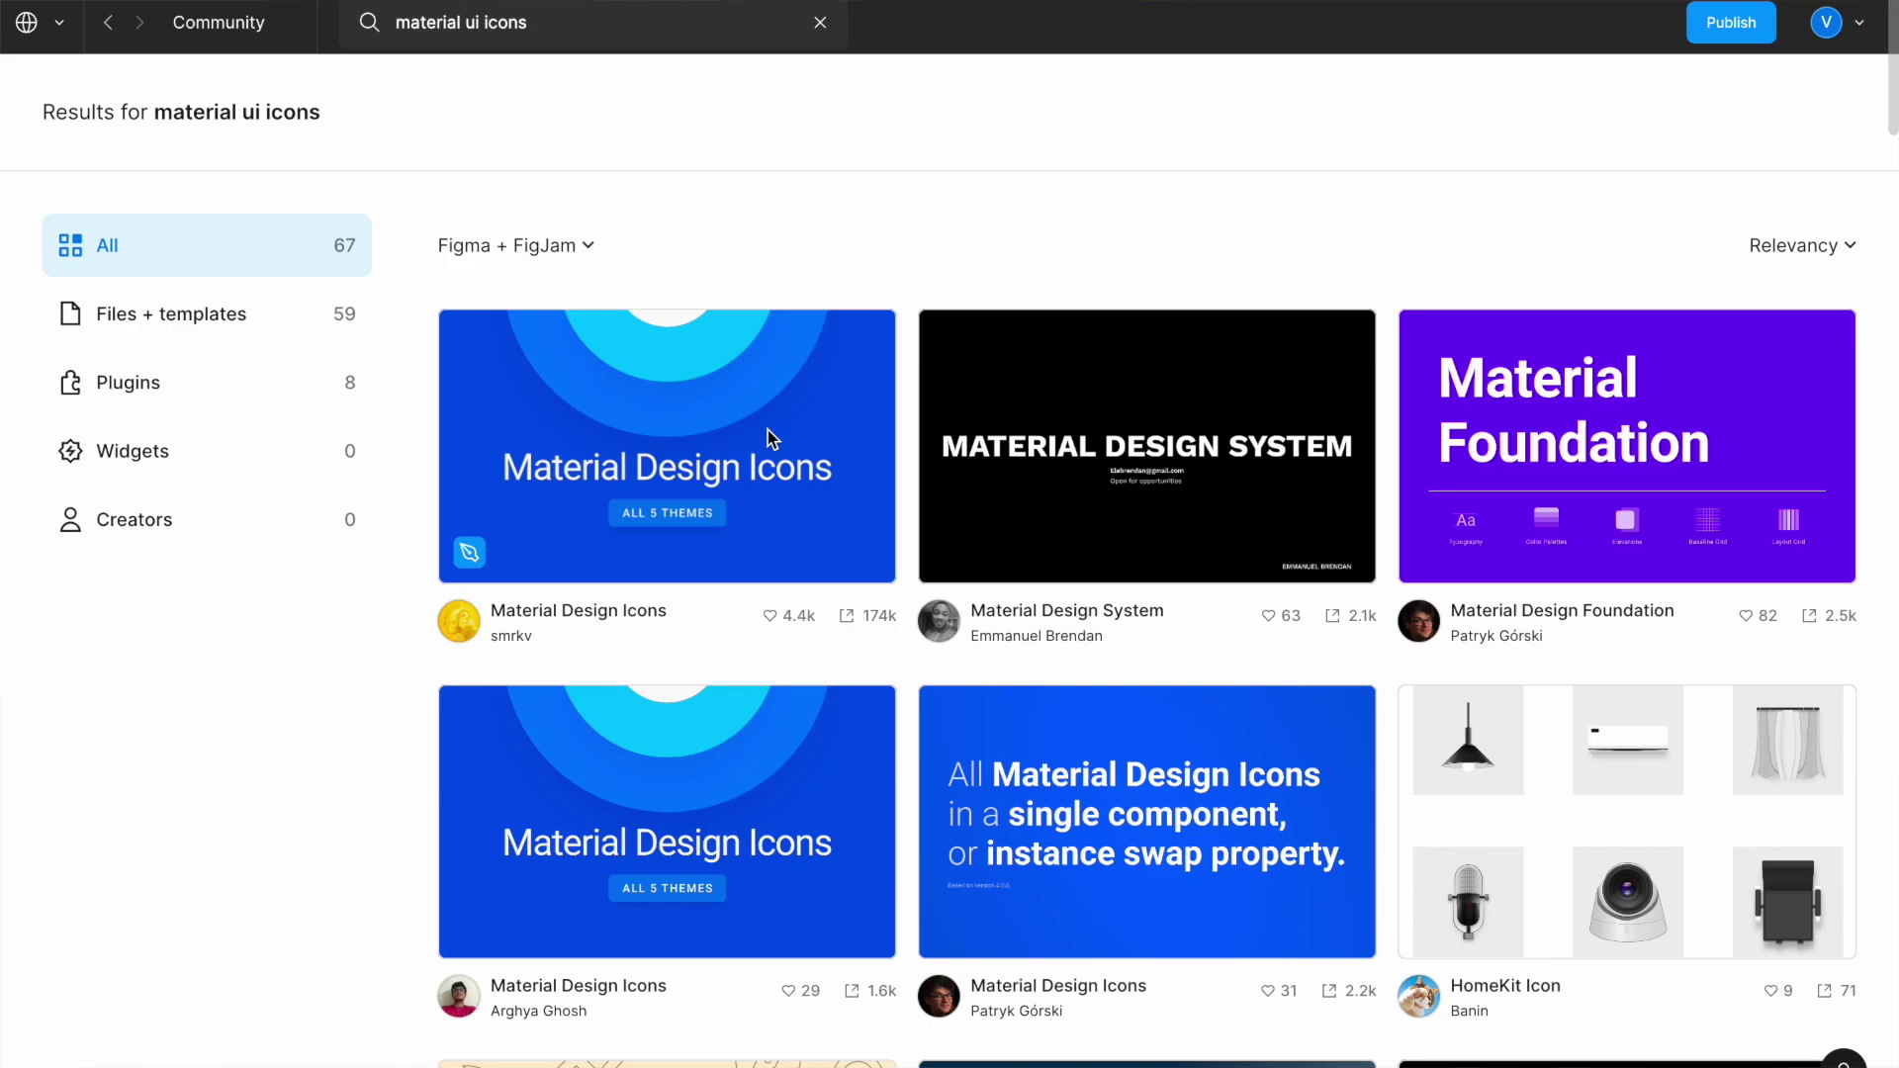
# - Get a copy of the first Material Design Icons file in the personal account's drafts
pyautogui.click(614, 615)
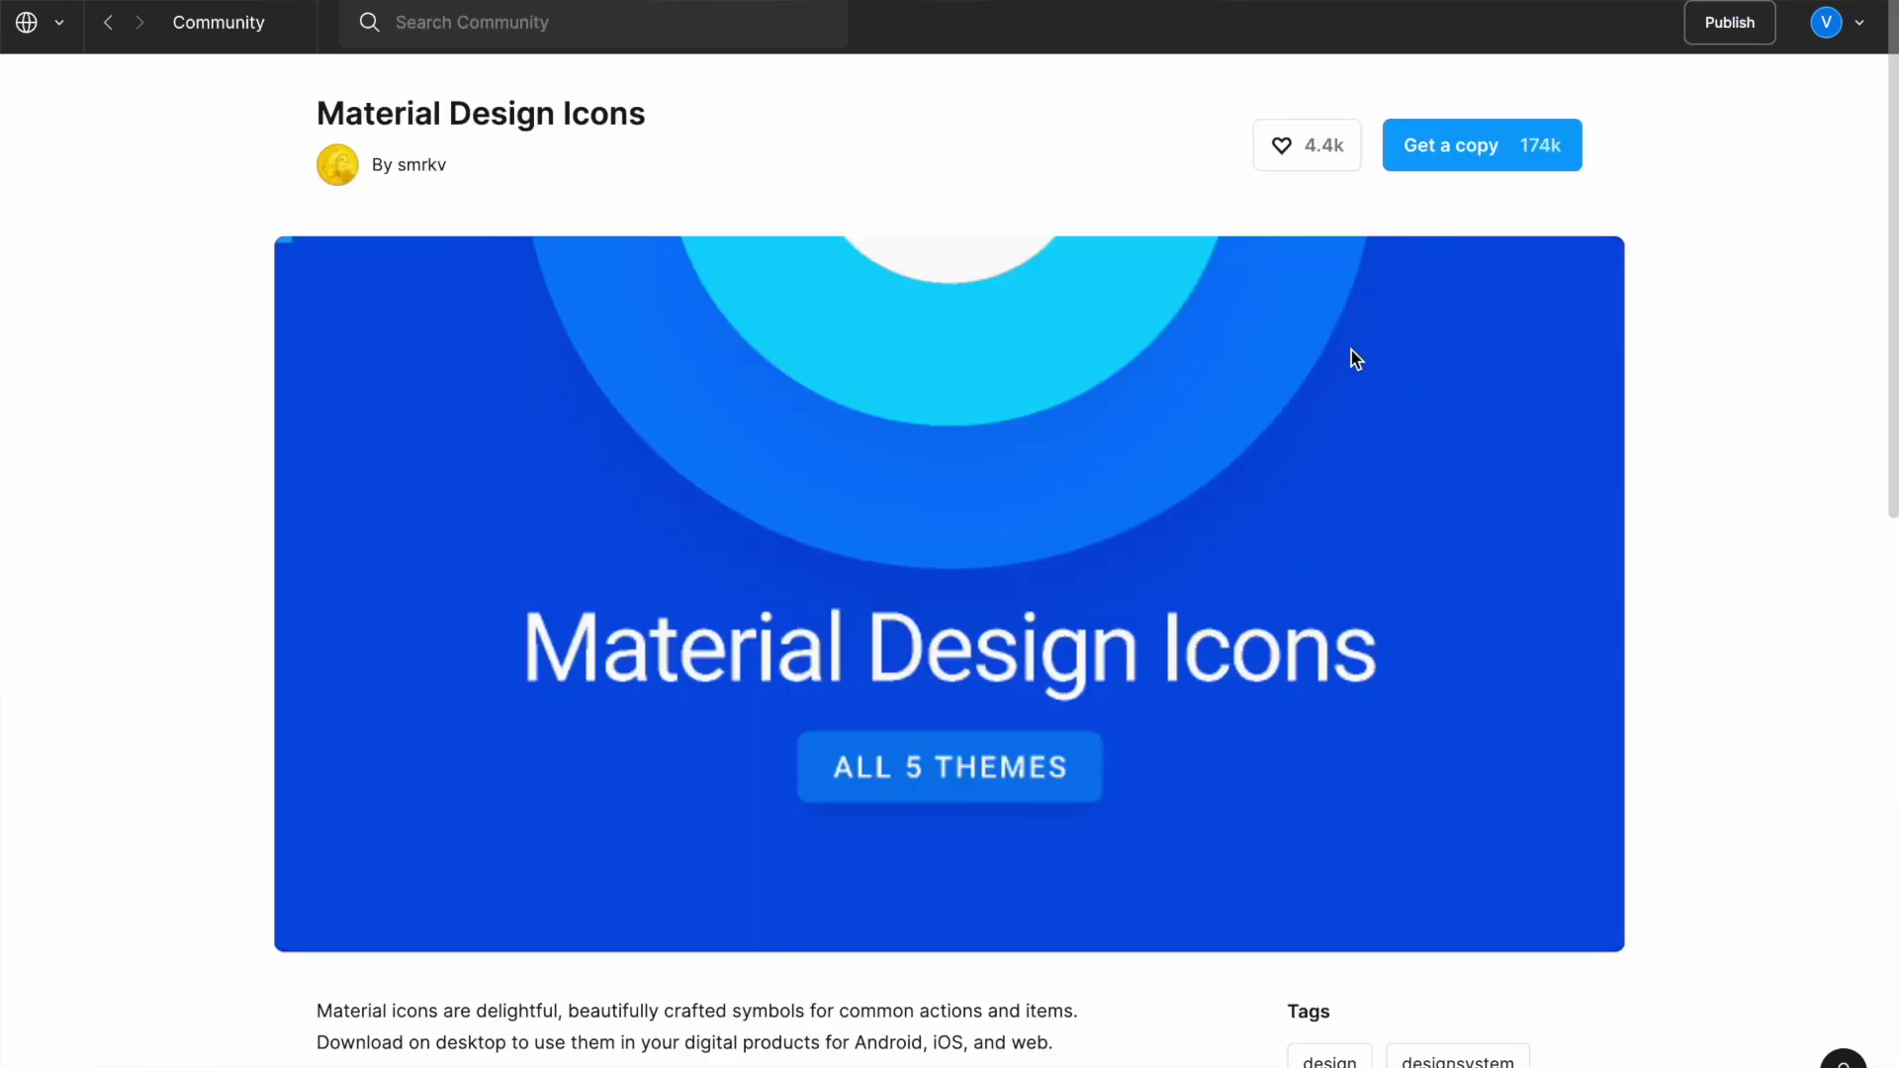
pyautogui.click(1488, 162)
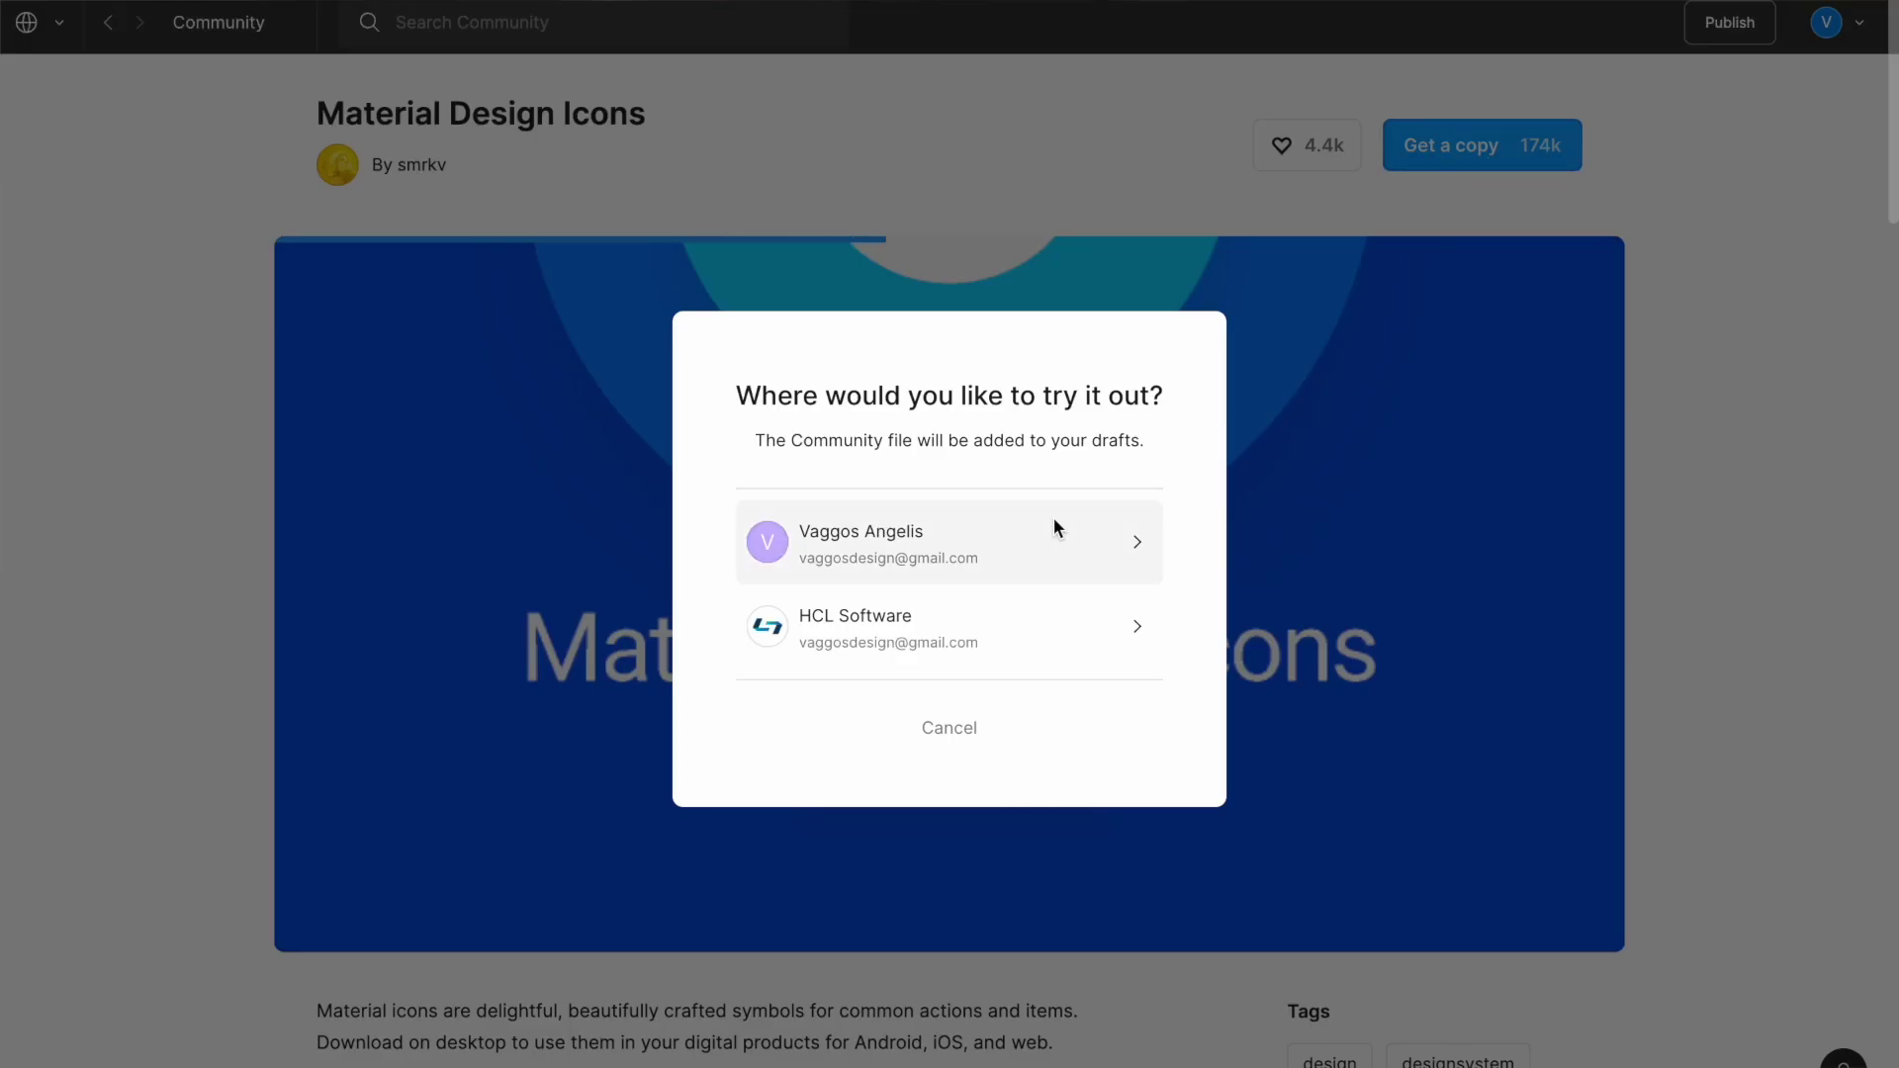
pyautogui.click(1050, 524)
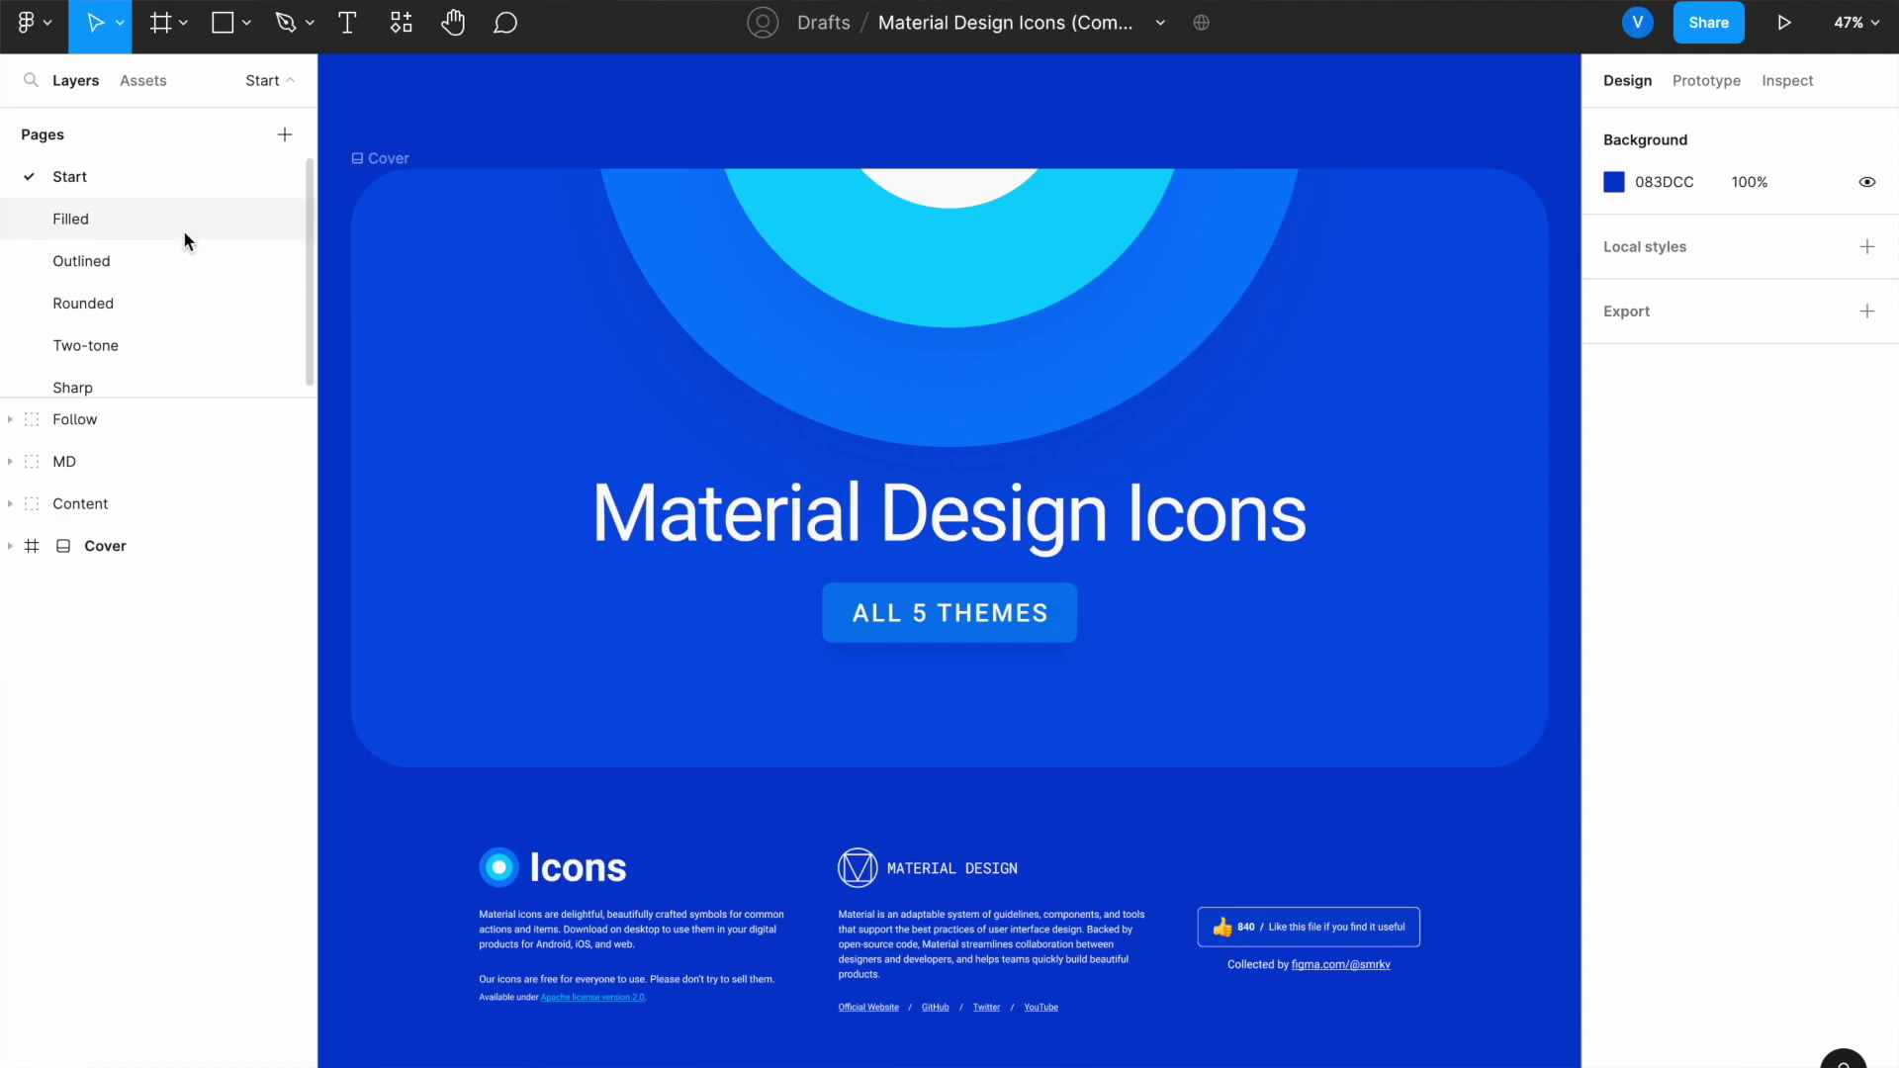
# - Copy all the icon groups below the heading on the Filled page into Page 1 of the Best practices file
pyautogui.click(184, 228)
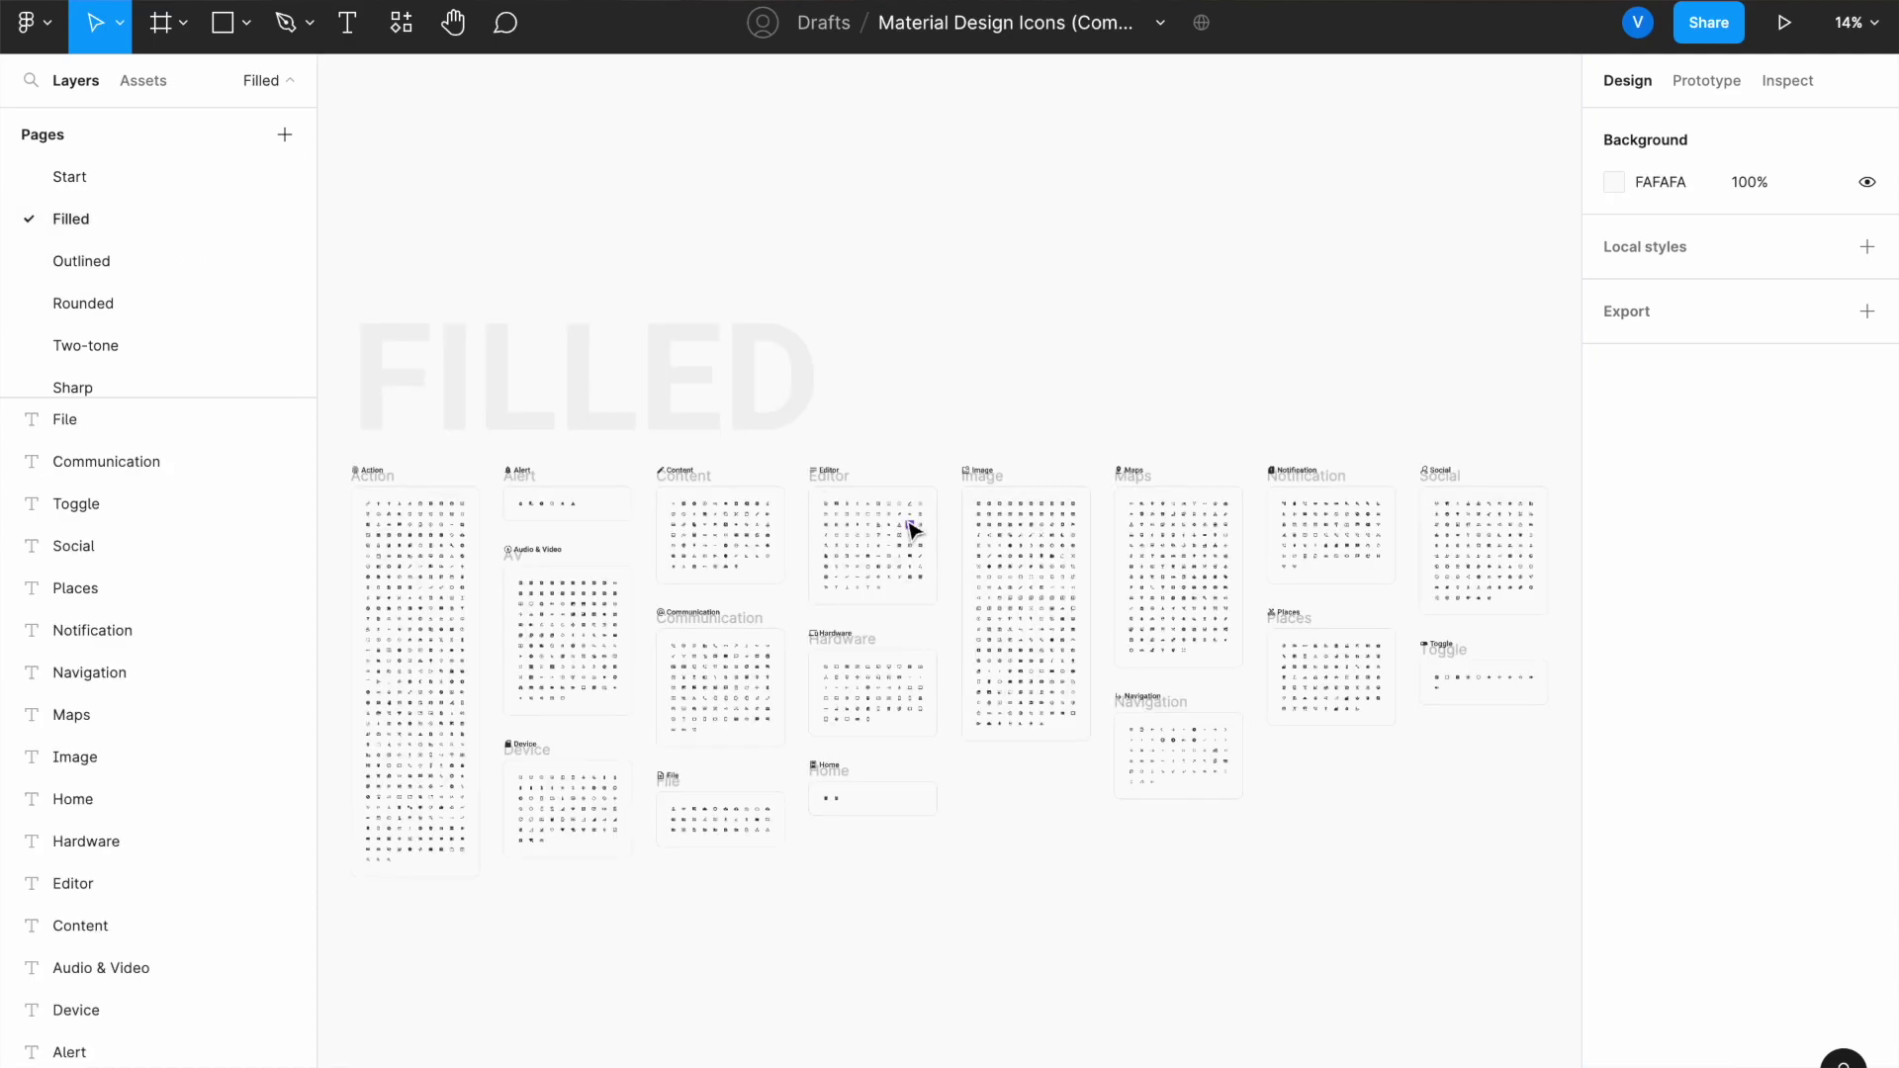
pyautogui.scroll(-3, 636, 445)
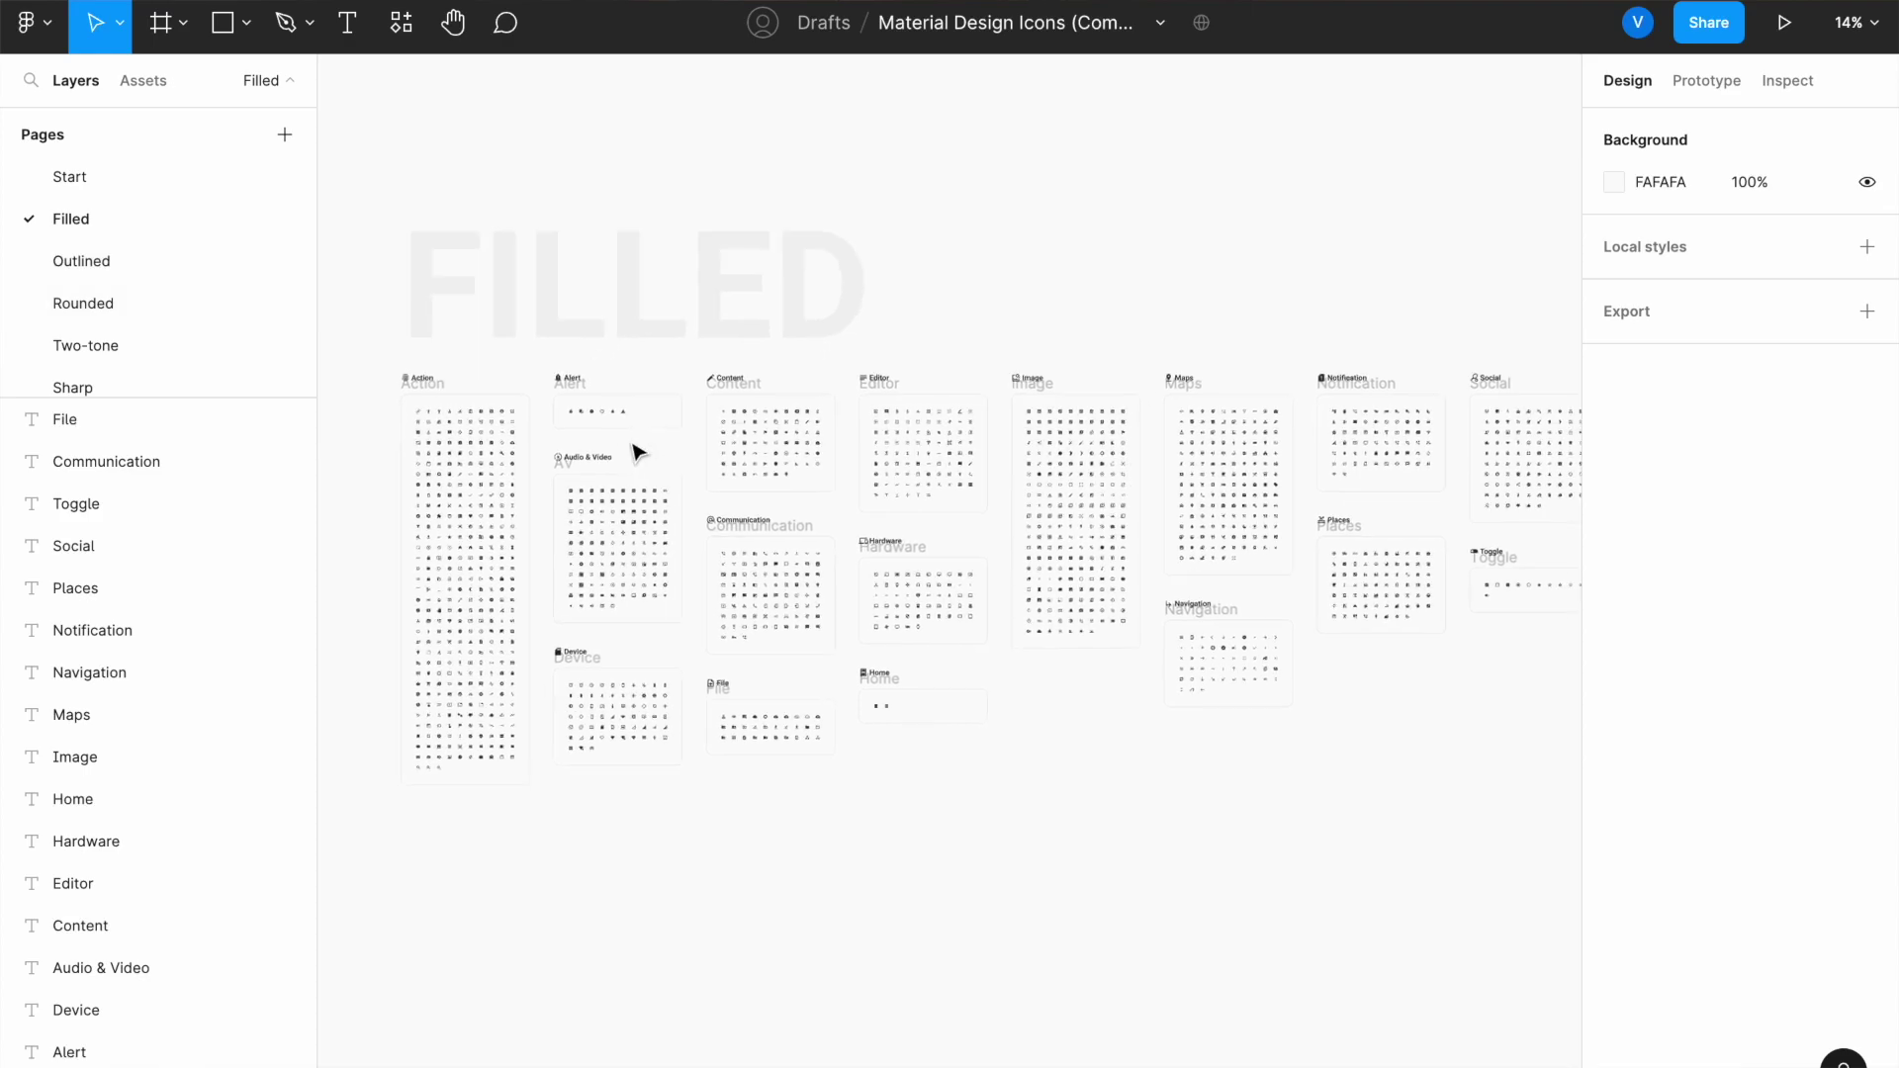
pyautogui.keyDown('ctrl'); pyautogui.scroll(-2, 635, 445); pyautogui.keyUp('ctrl')
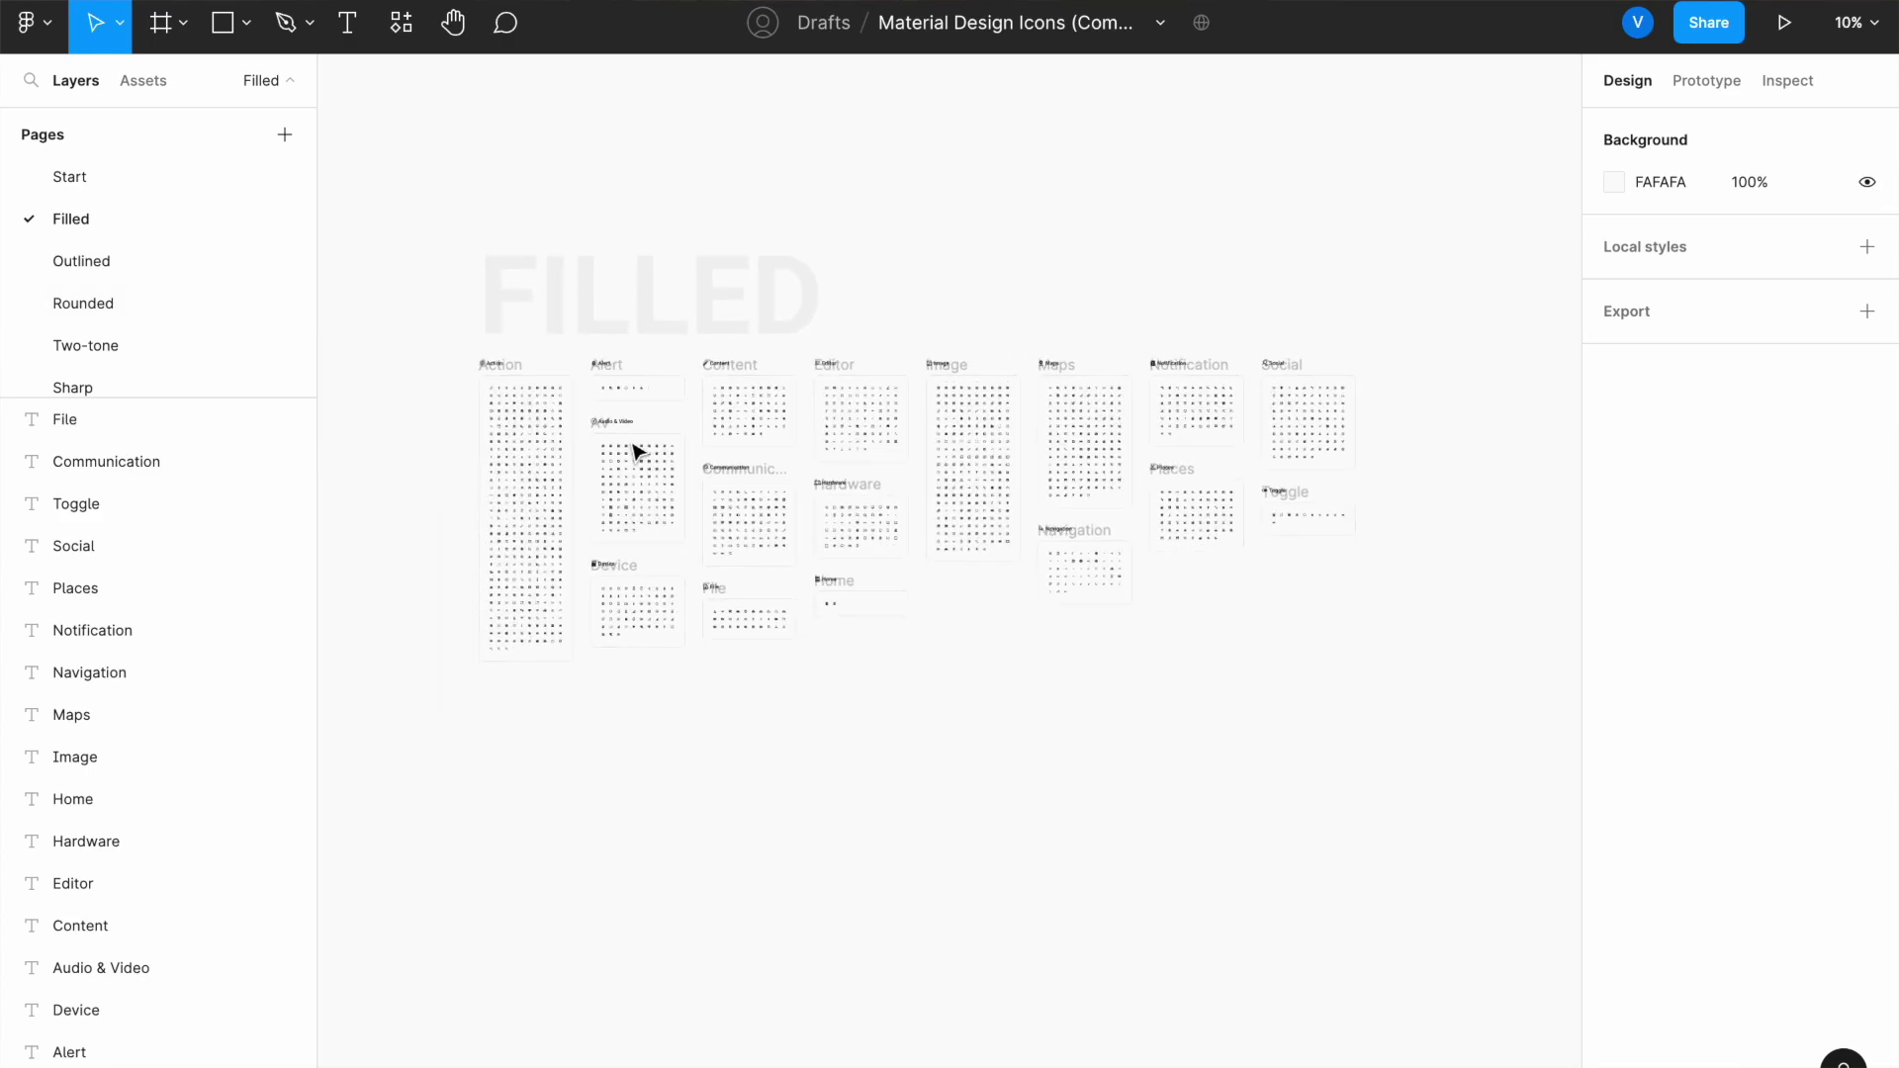
pyautogui.moveTo(423, 353); pyautogui.dragTo(1531, 869)
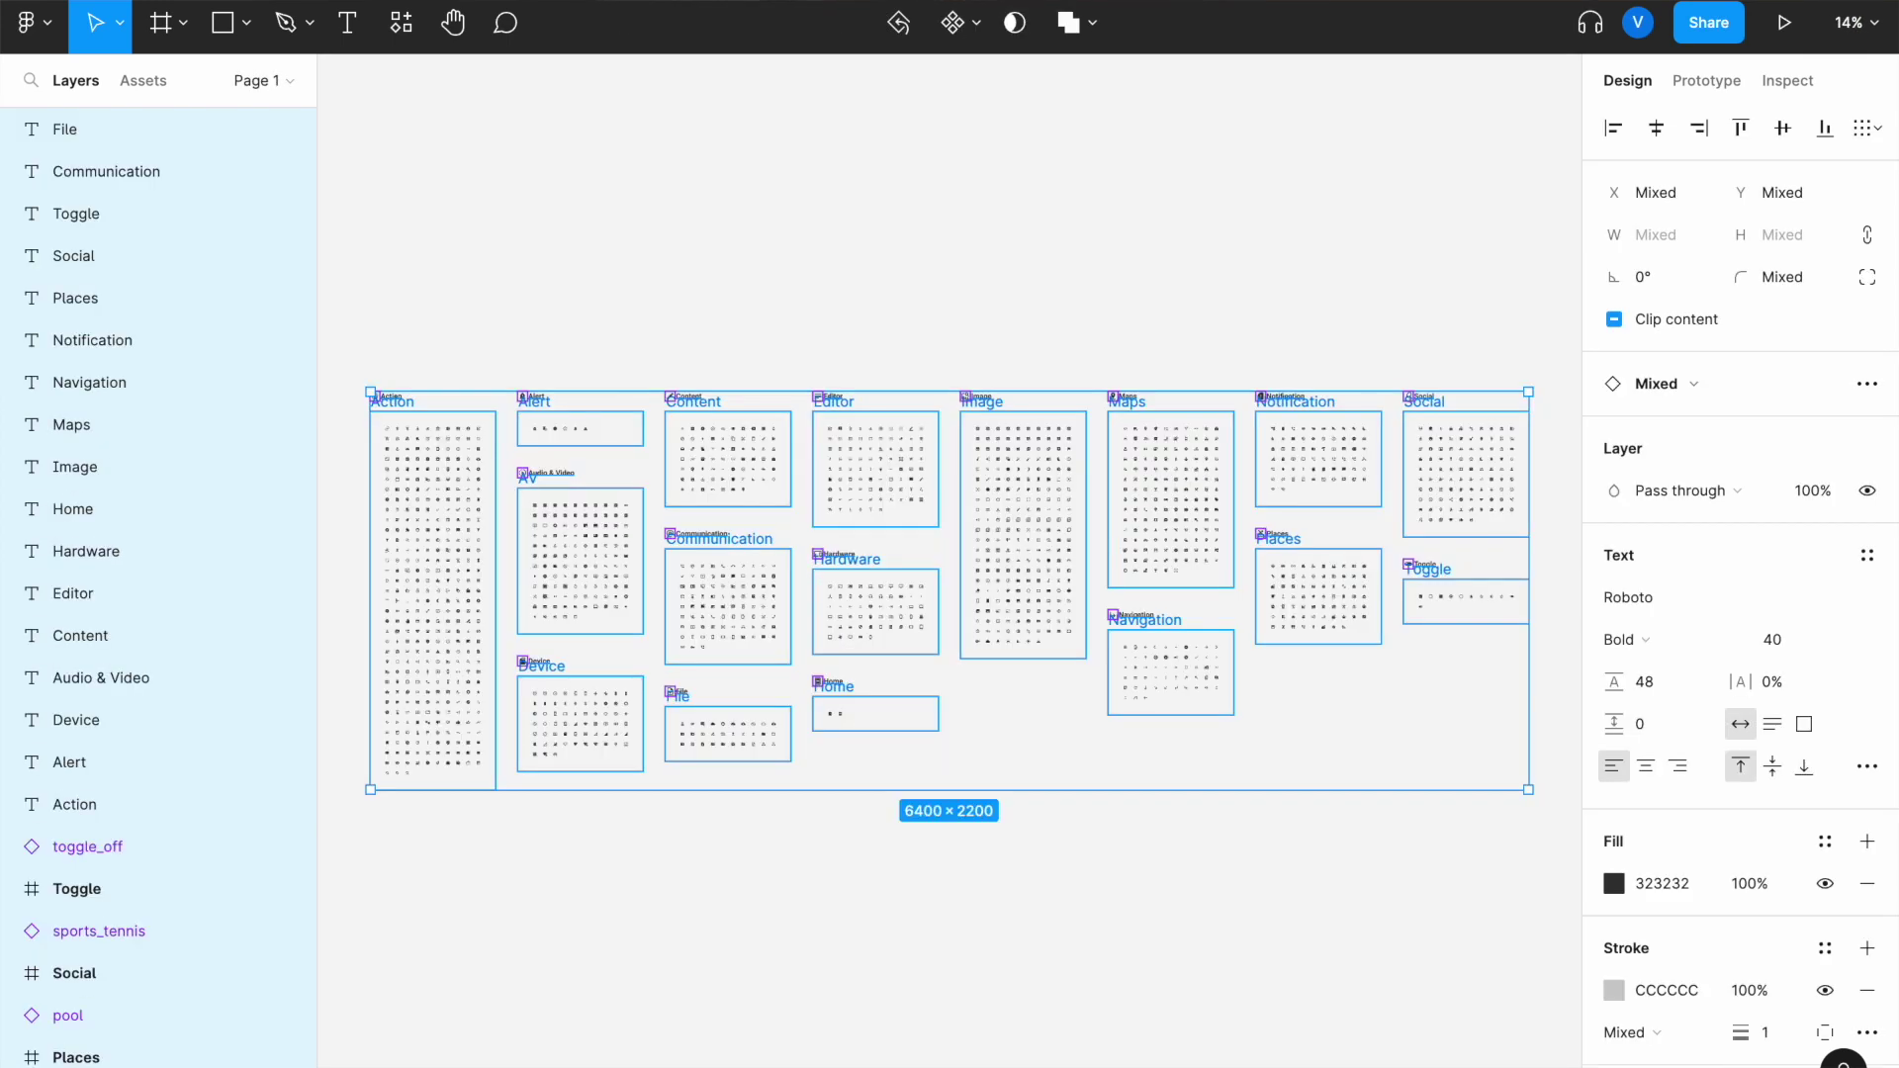
pyautogui.click(667, 158)
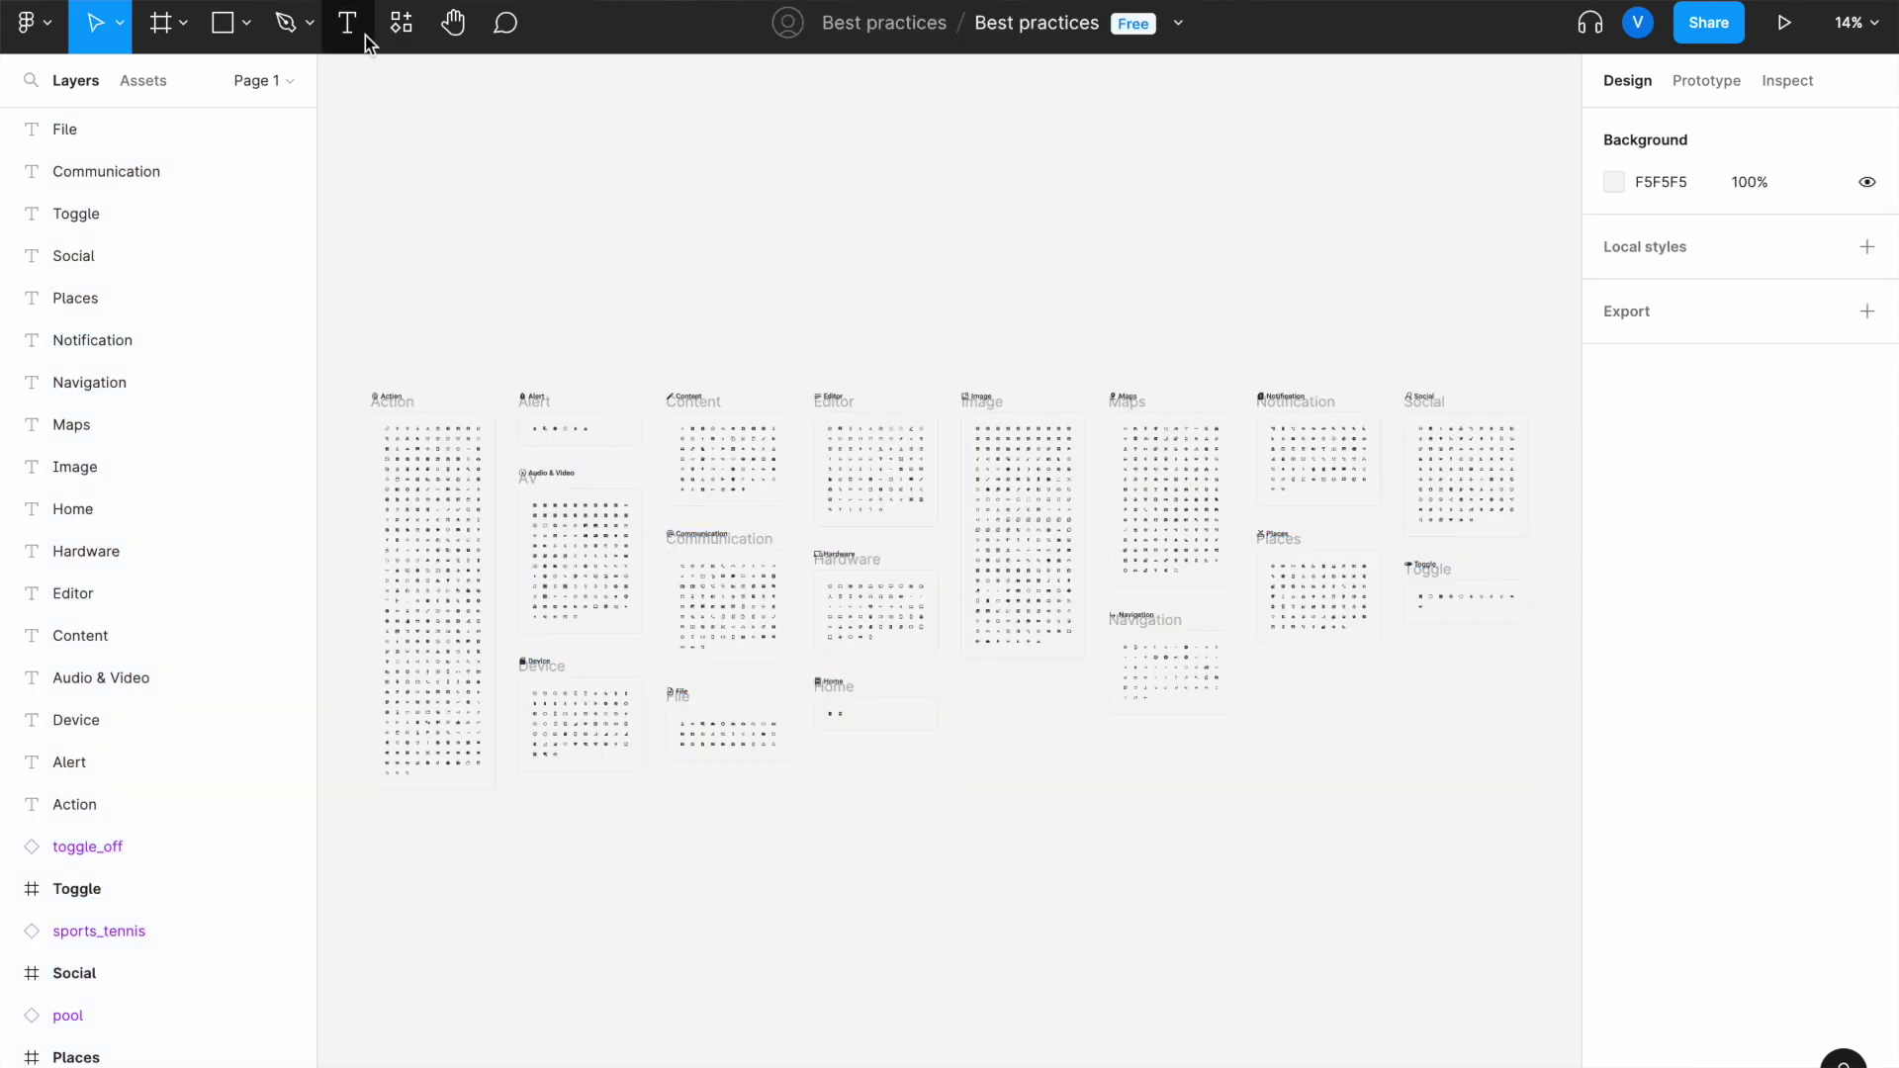
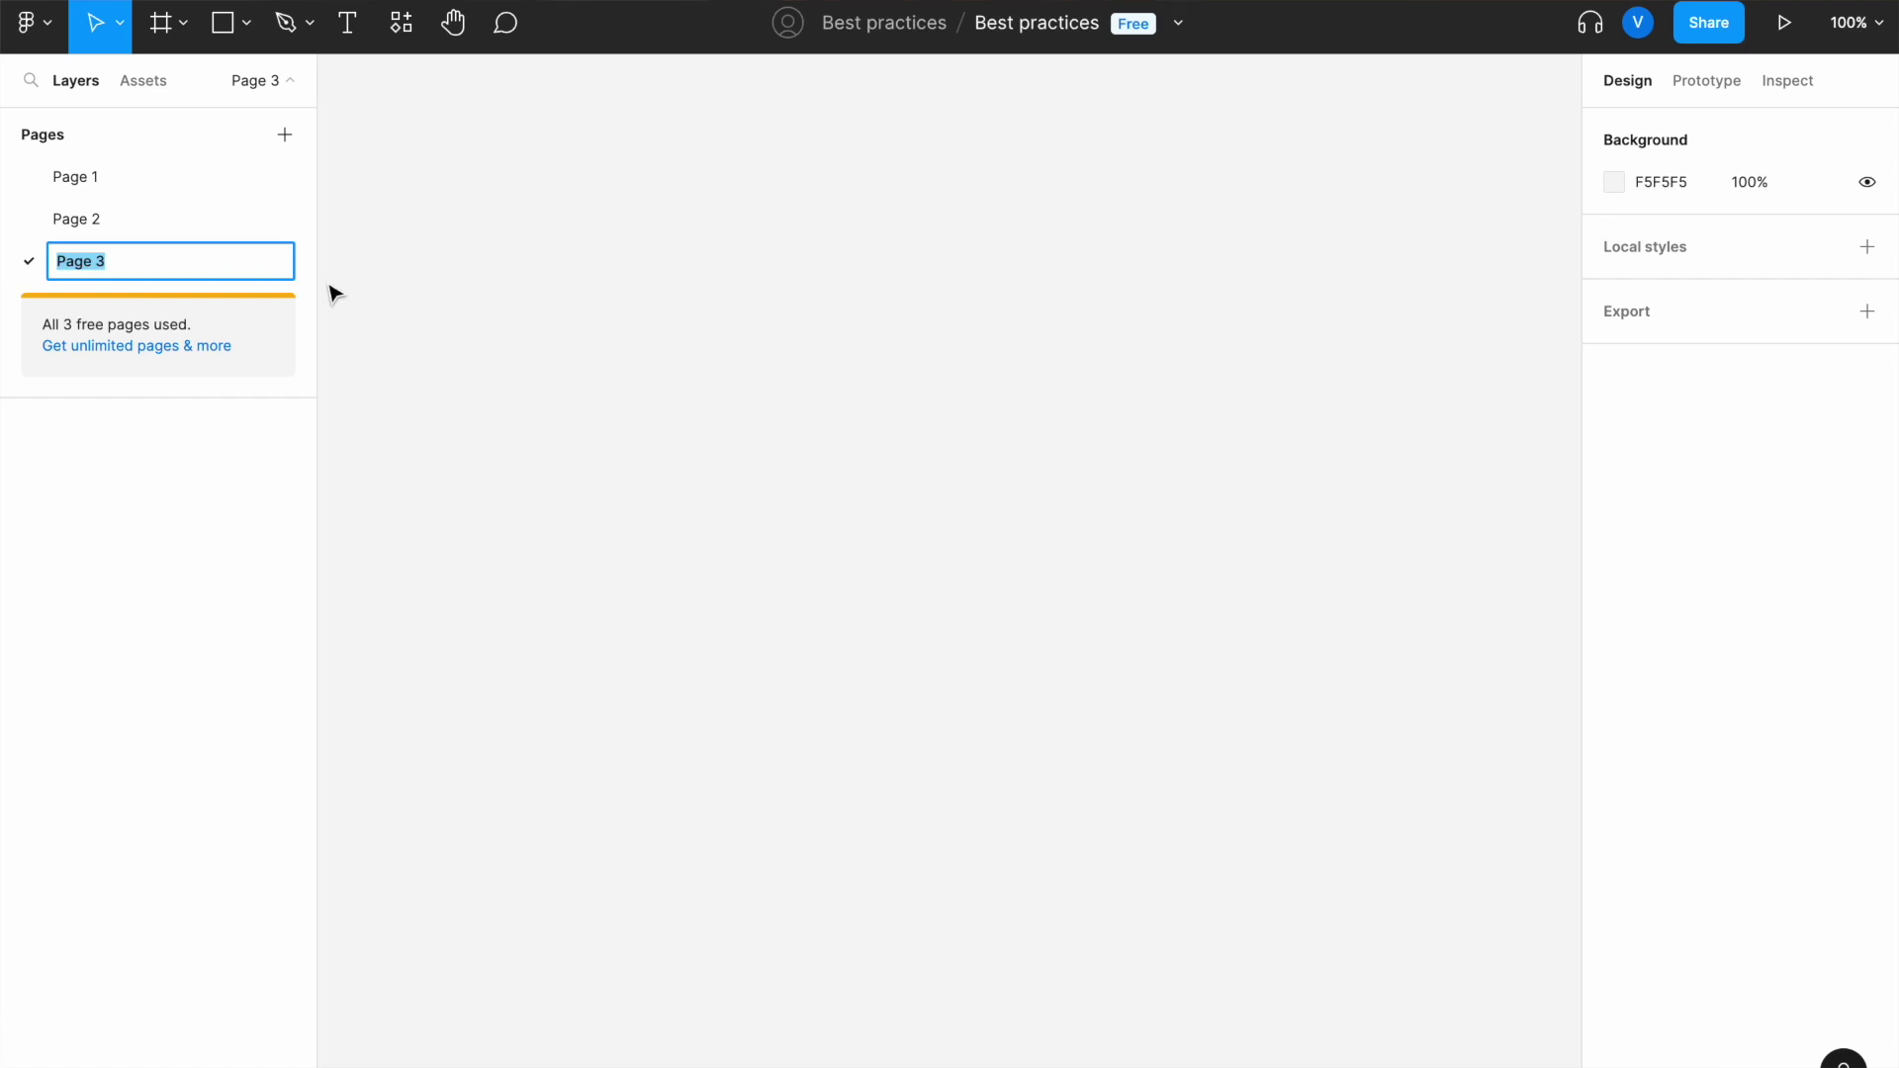
# - Name the third page "High fidelity - Delivery" and rename Page 2 as "Low fidelity - Discovery"
pyautogui.write('High fidelity')
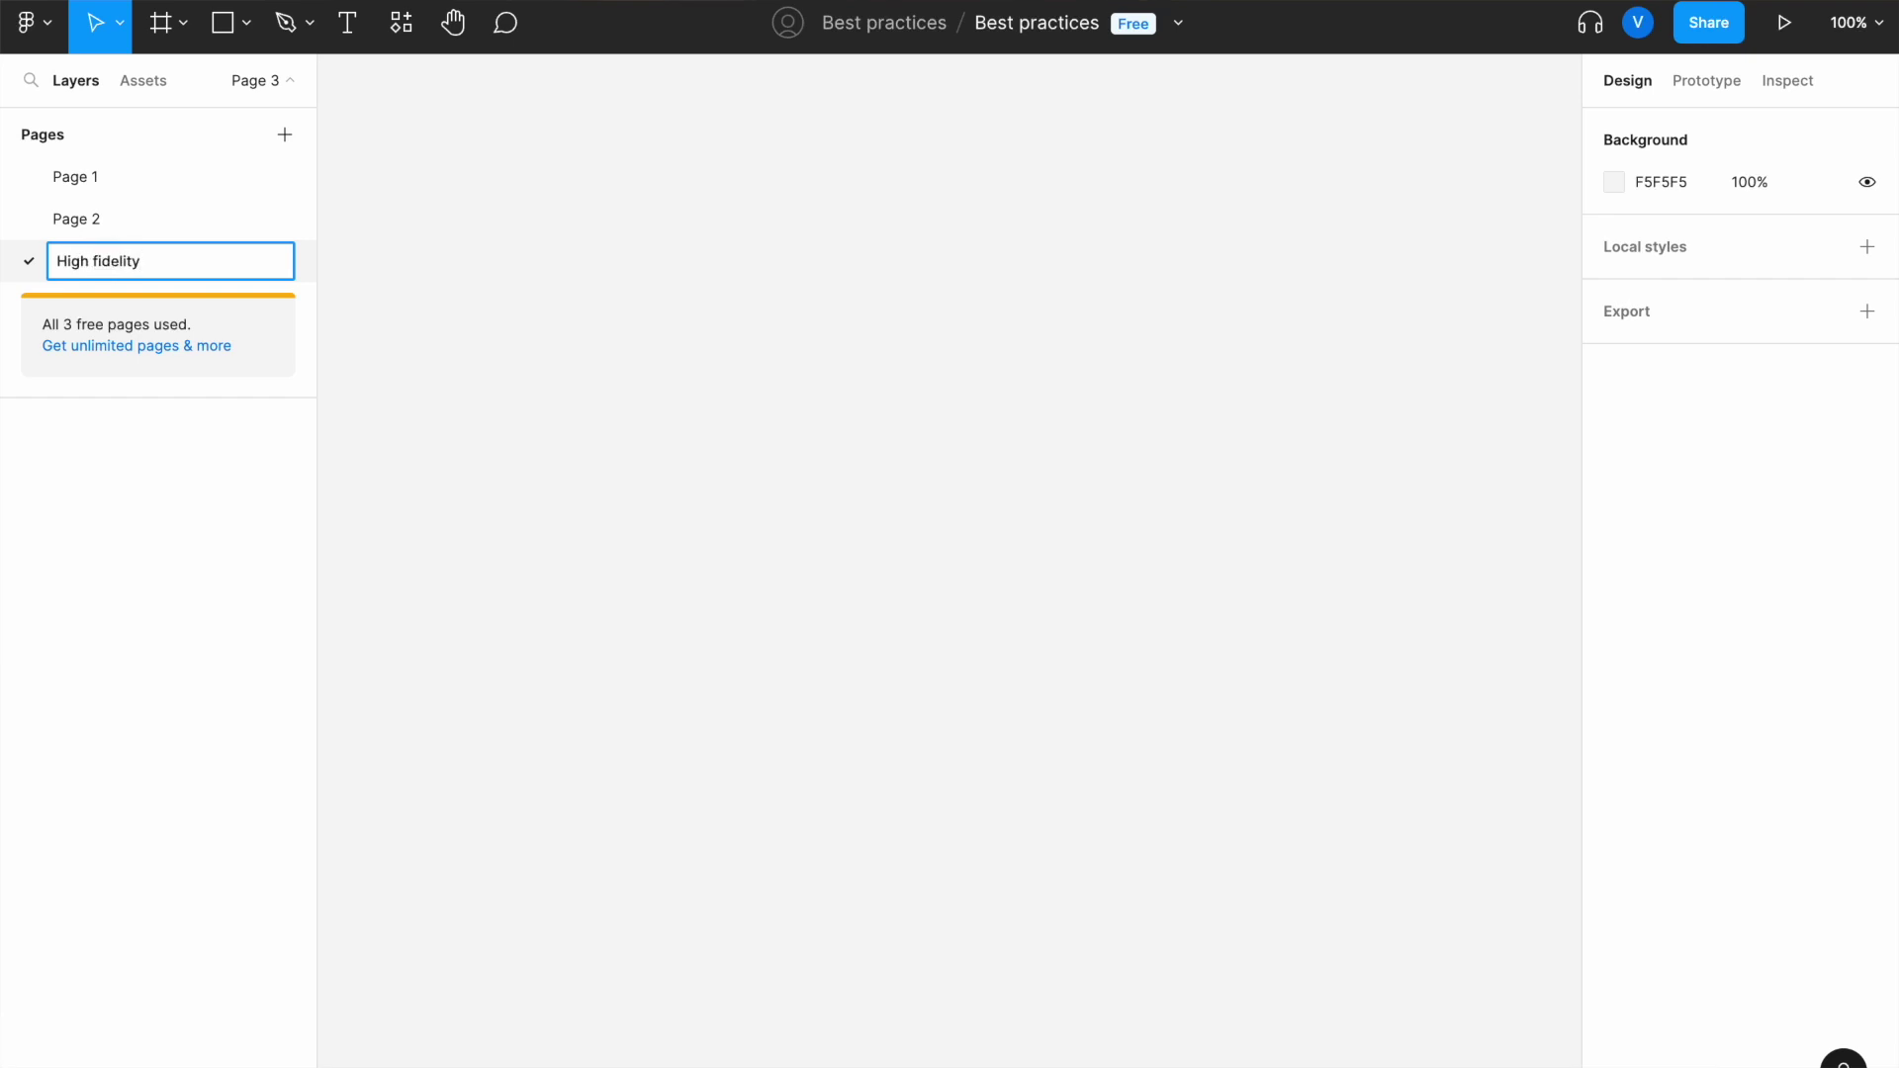
pyautogui.write(' - Delivery')
pyautogui.click(131, 225)
pyautogui.doubleClick(131, 225)
pyautogui.write('Low')
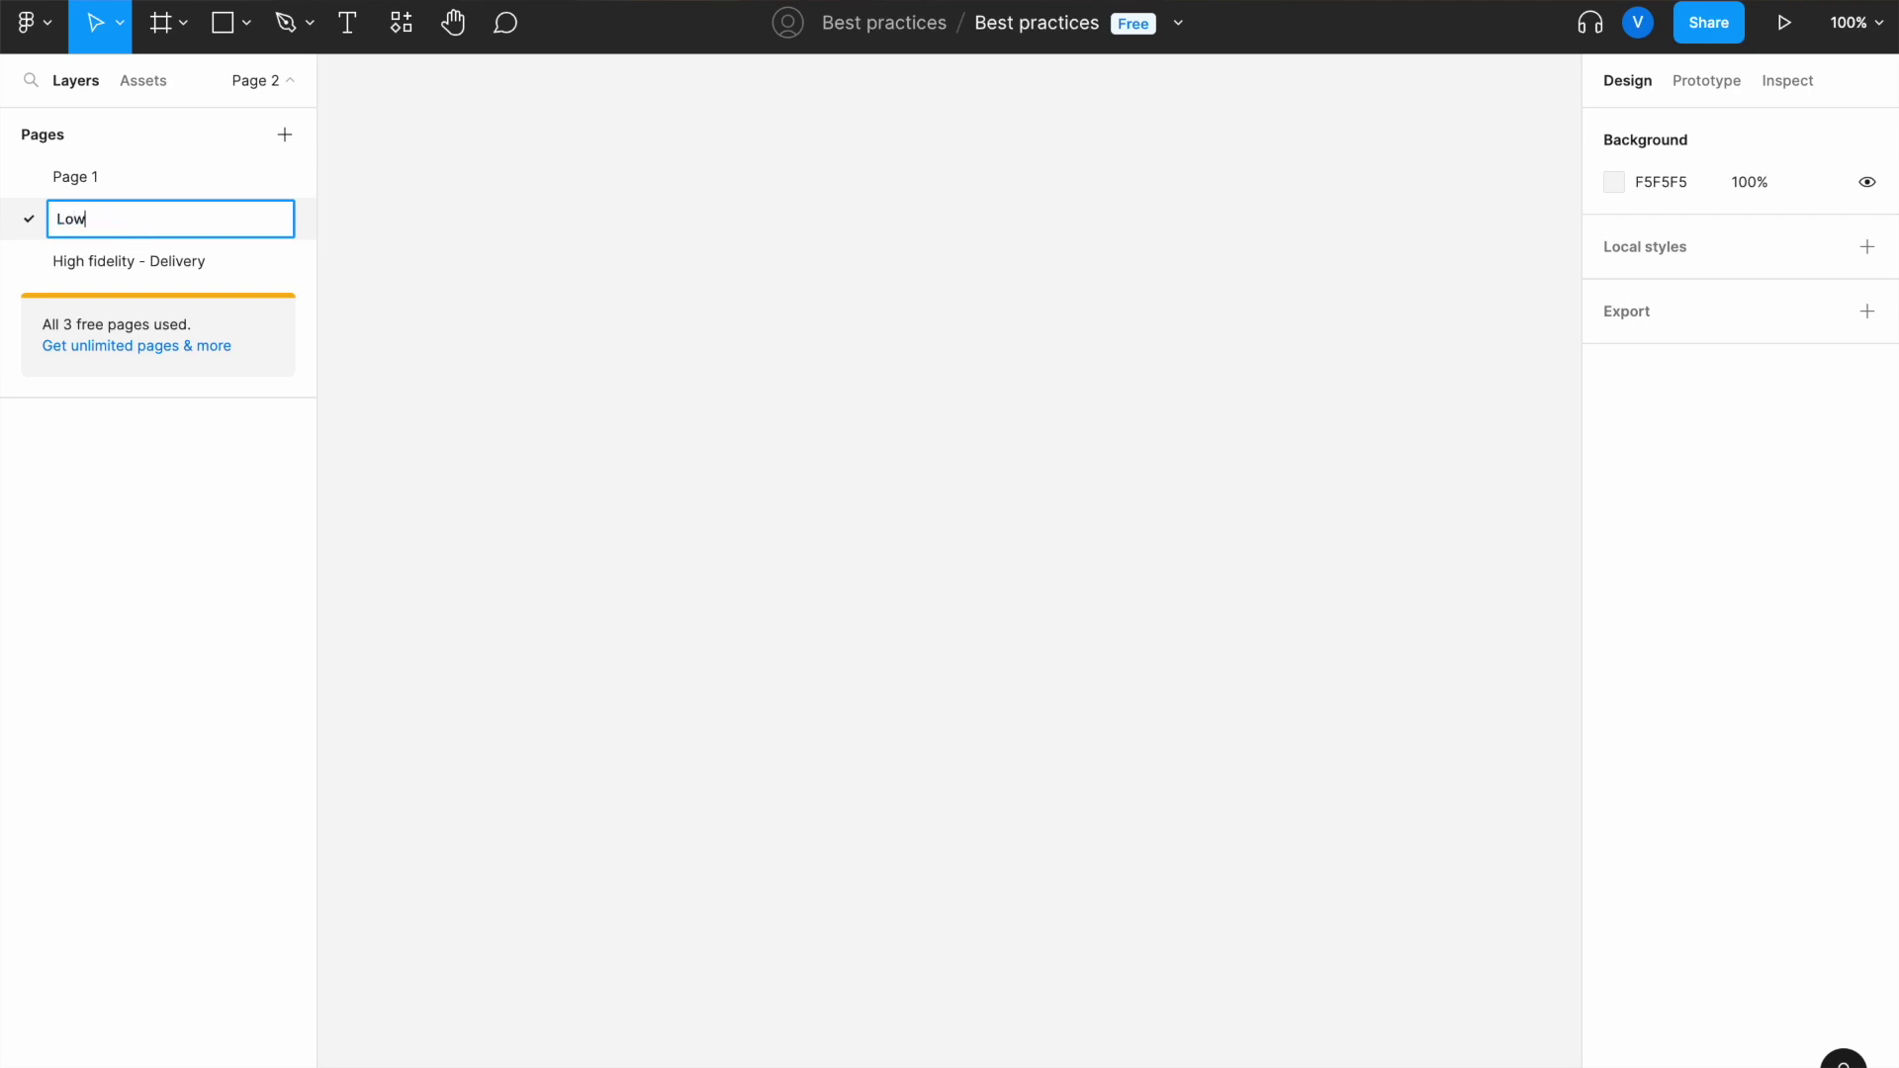
pyautogui.write(' fidelity - Discovery')
pyautogui.press('Return')
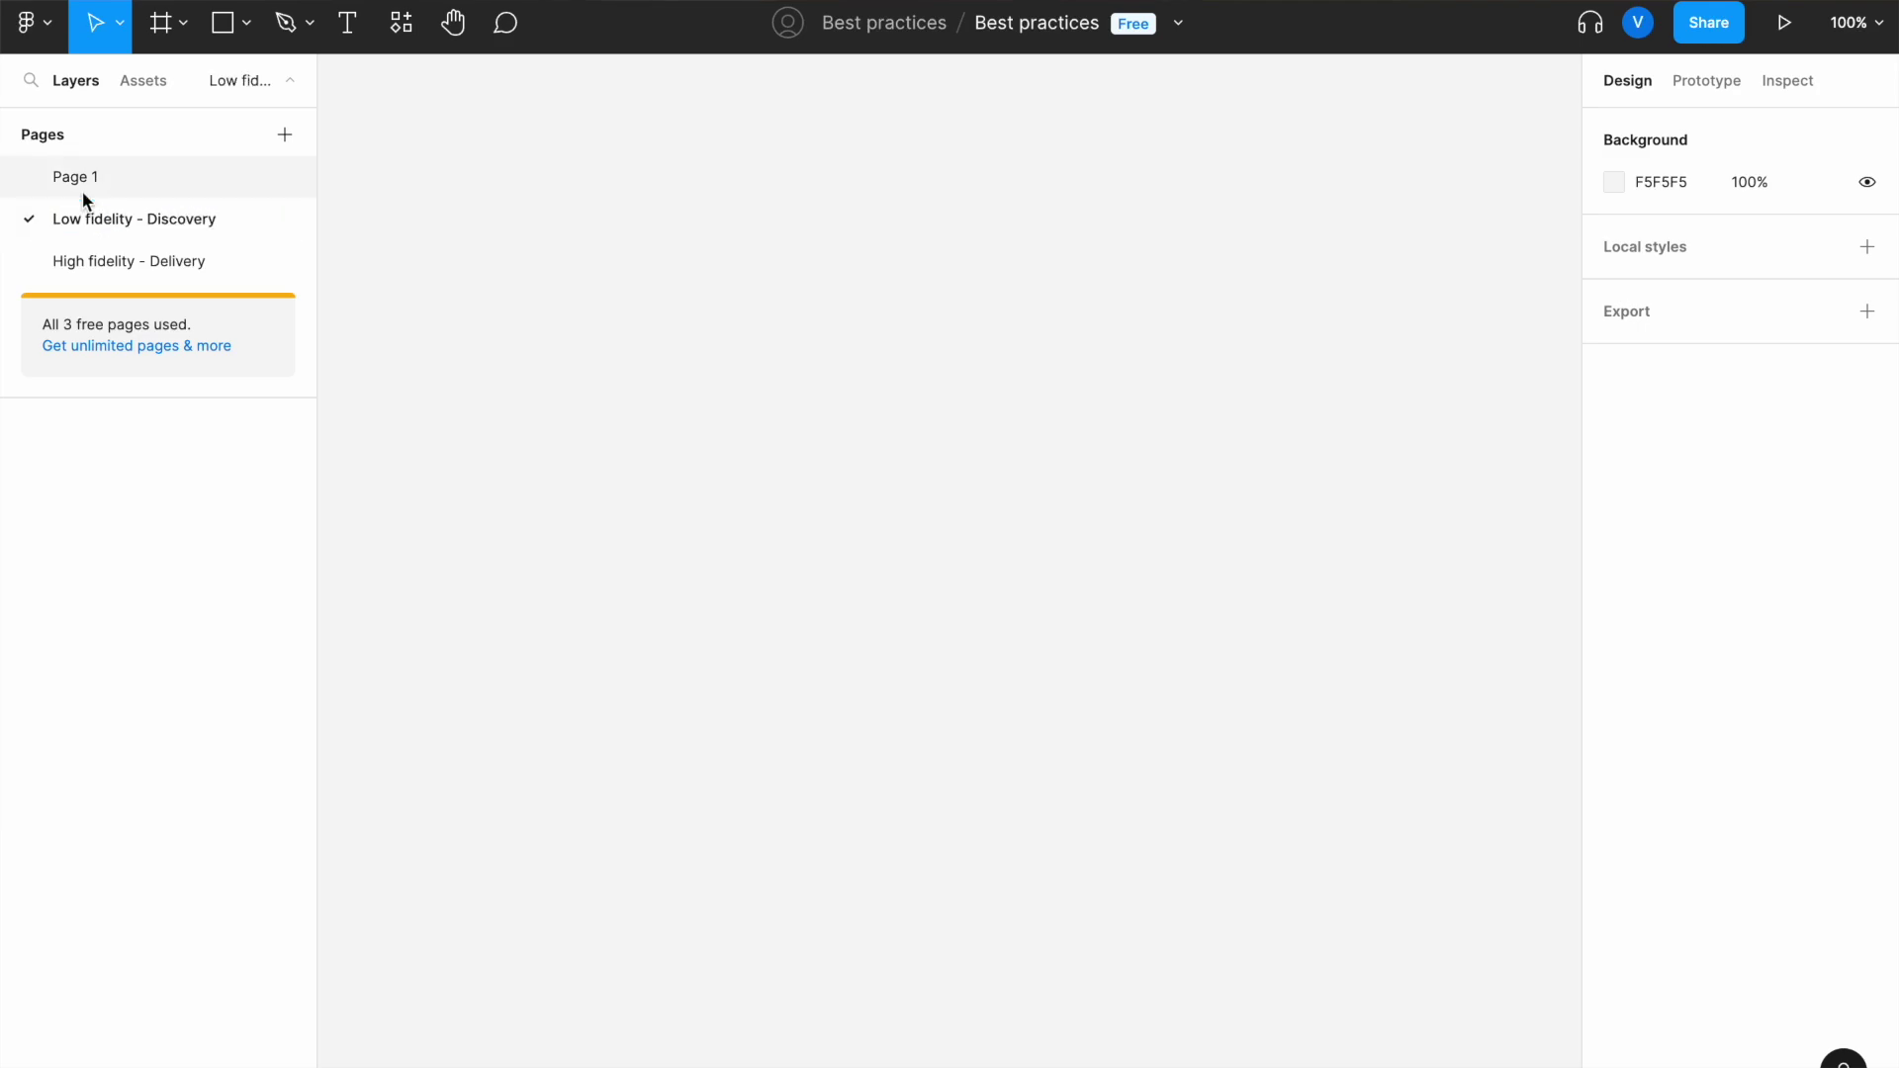
# - Open Page 1, which holds the icon groups, and rename it "Library"
pyautogui.click(81, 188)
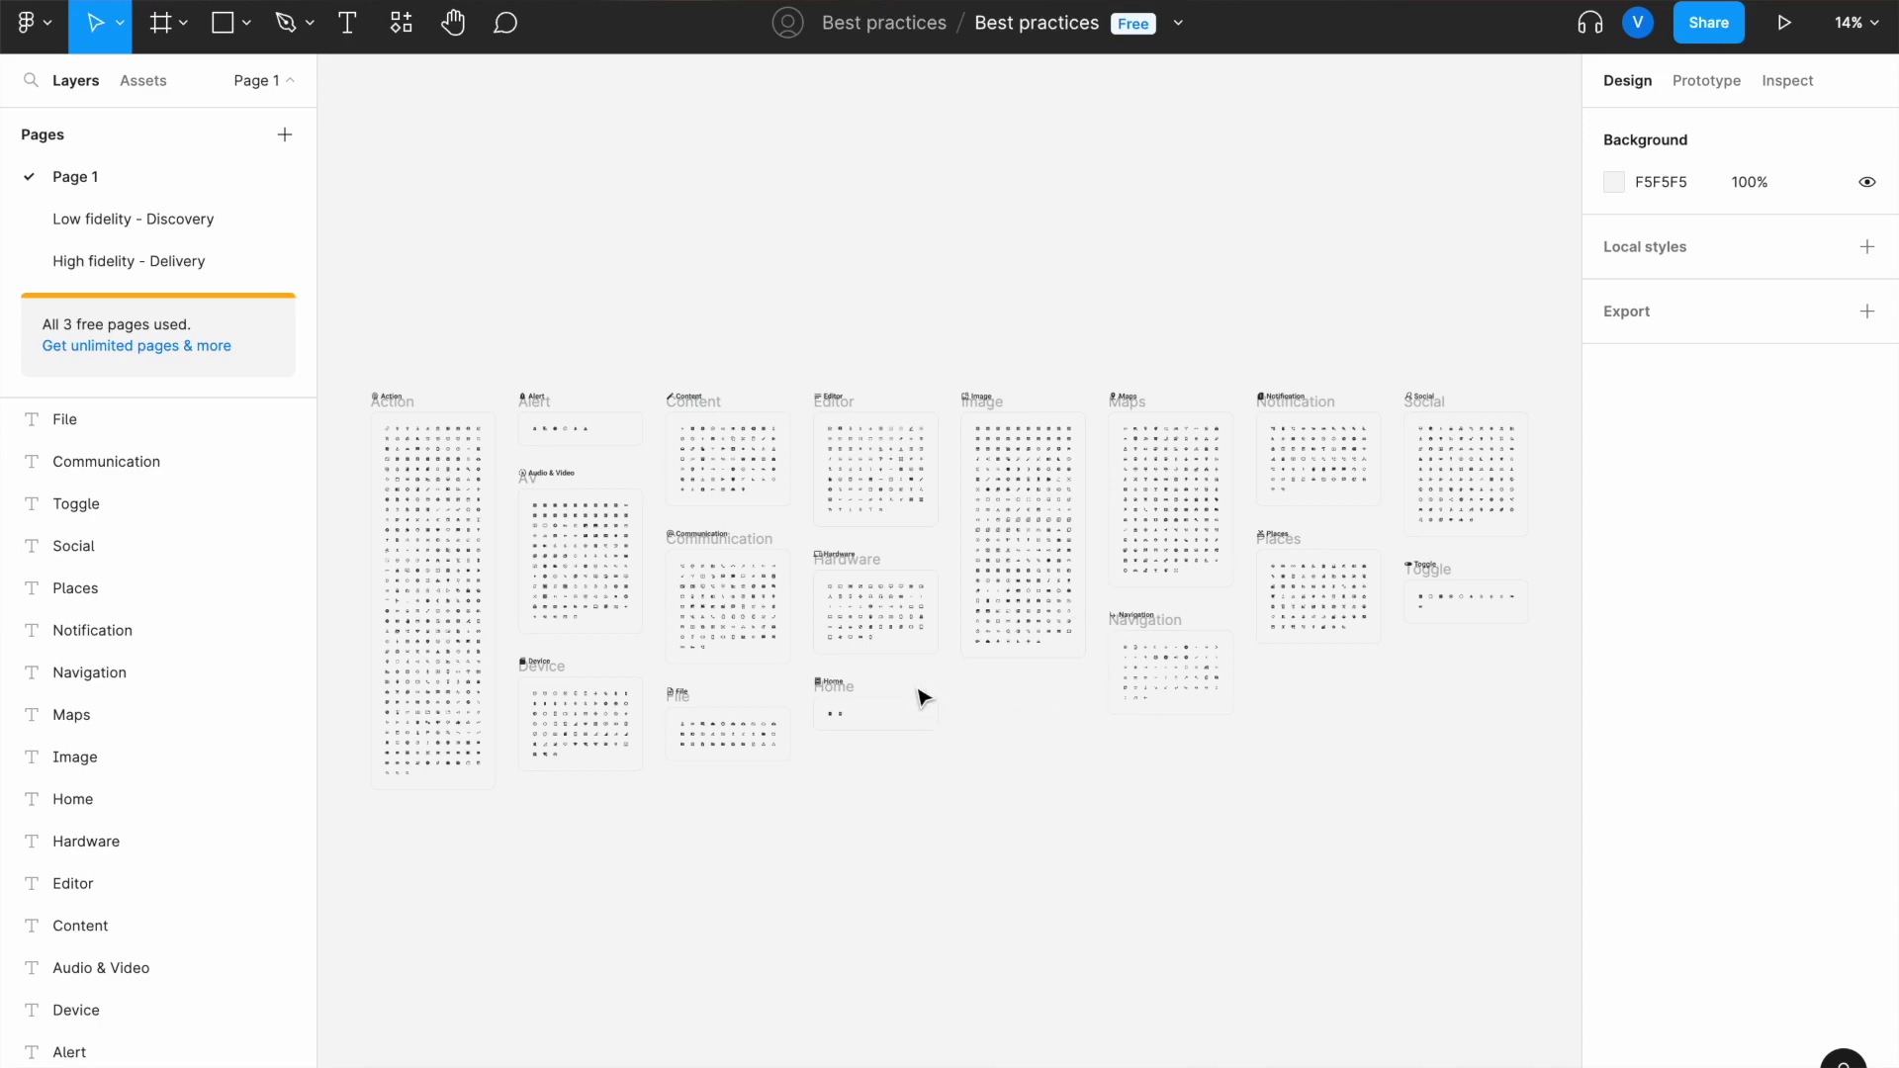
pyautogui.doubleClick(146, 174)
pyautogui.write('Library')
pyautogui.click(403, 234)
# - Look through the icon groups on the Library page and inspect the assignment_ind icon in the Action group
pyautogui.scroll(-4, 712, 297)
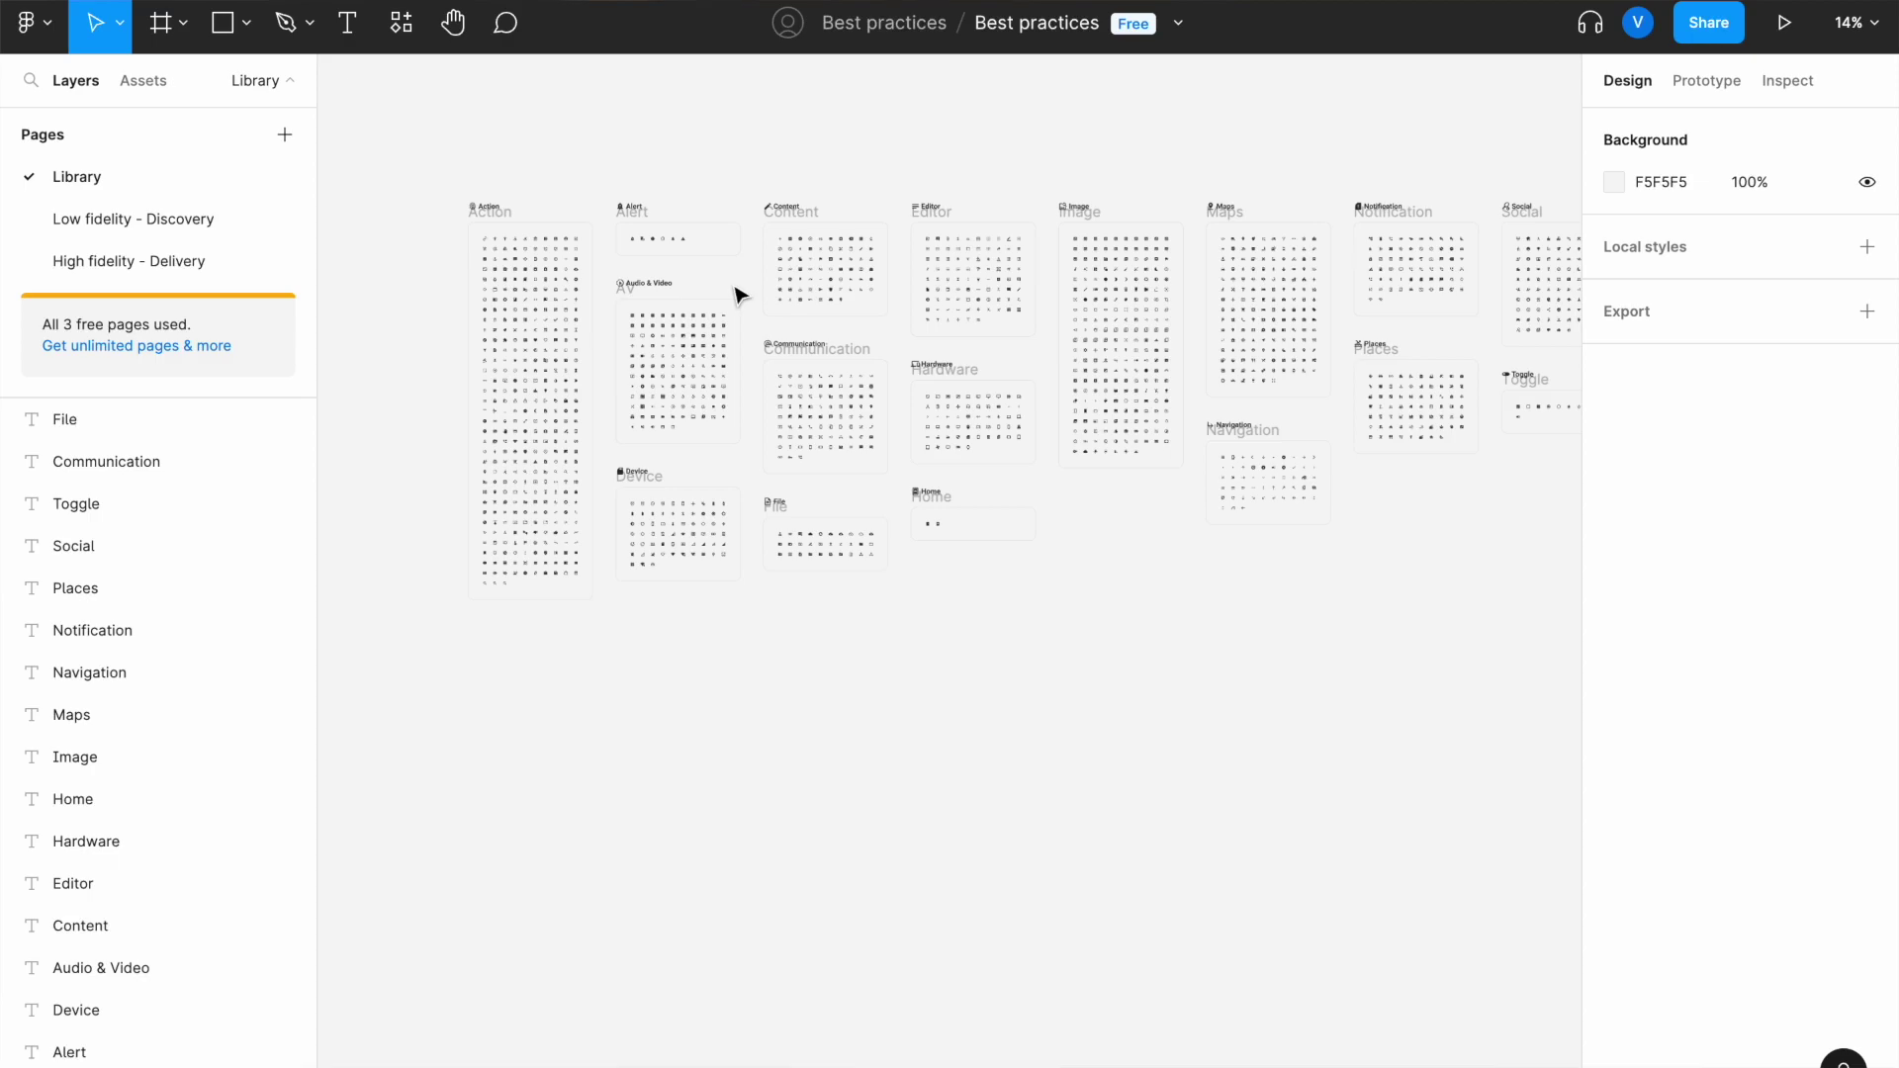
pyautogui.scroll(5, 461, 307)
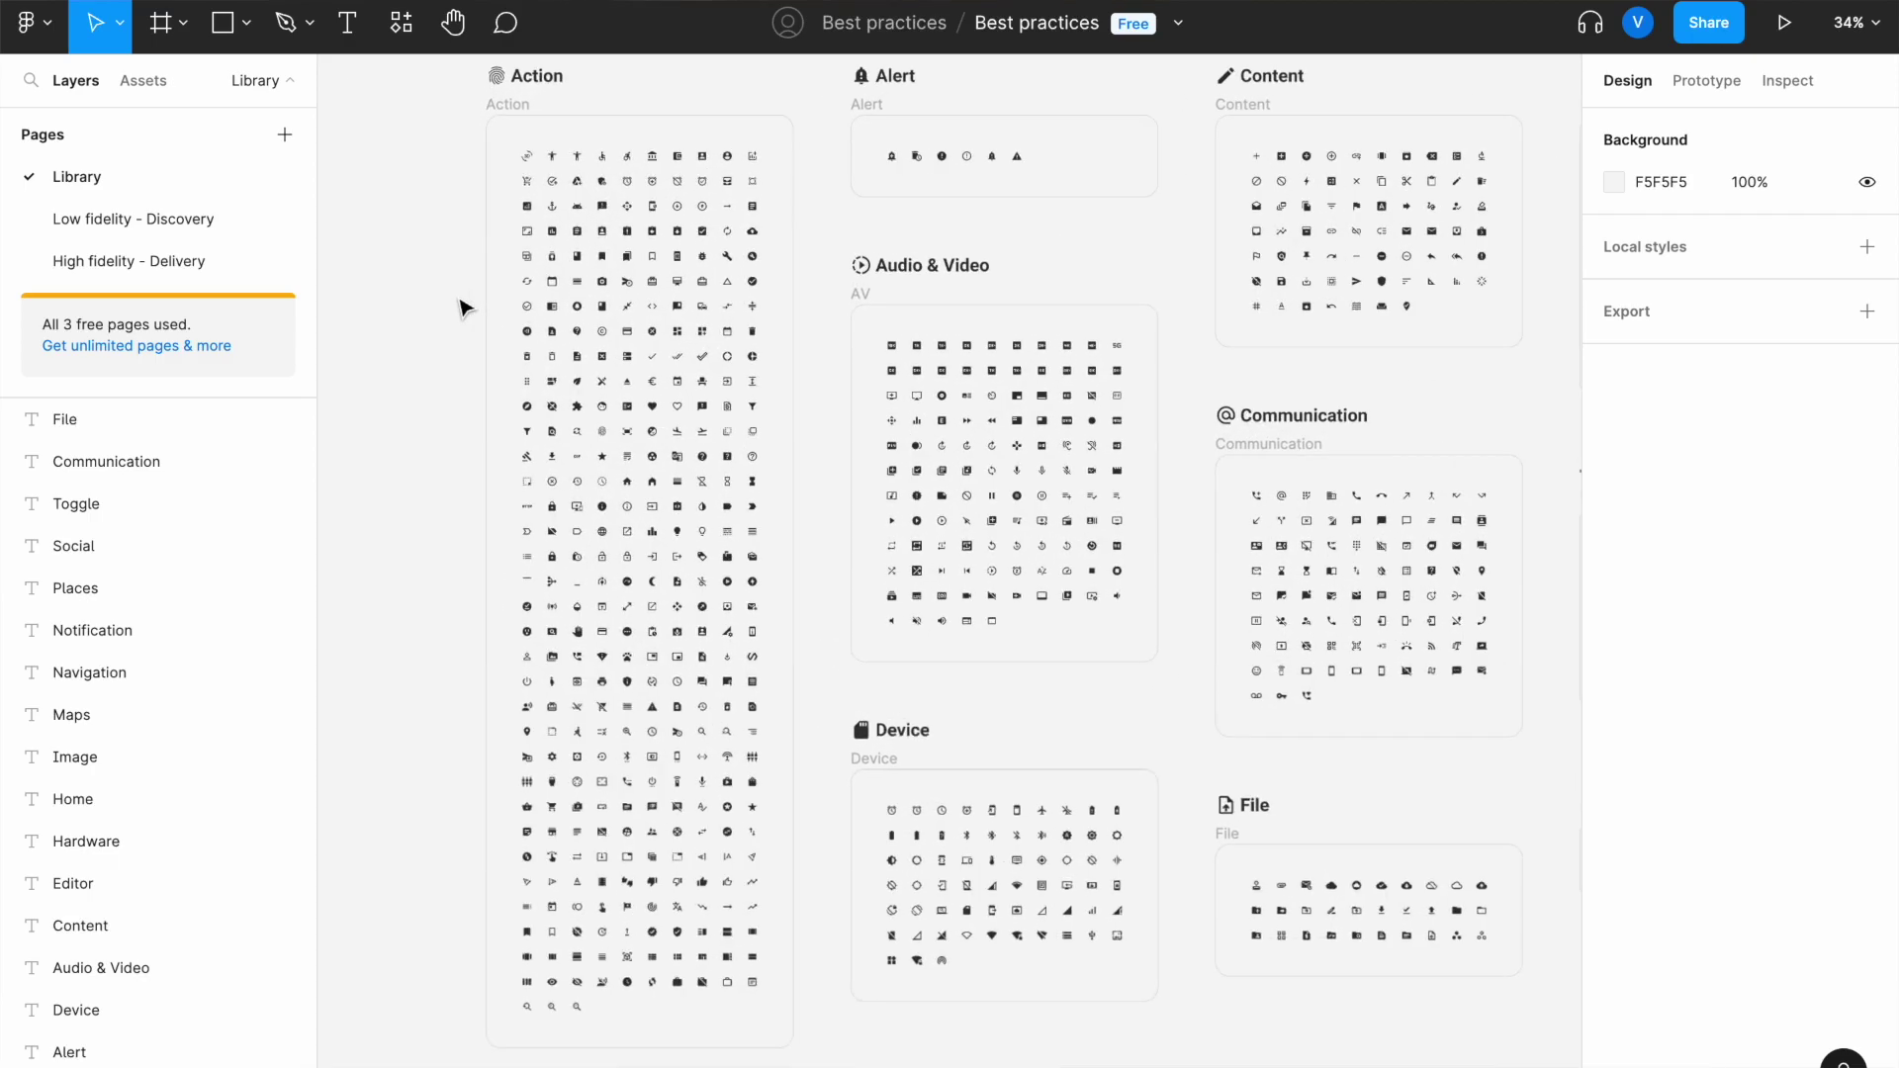
pyautogui.scroll(5, 461, 307)
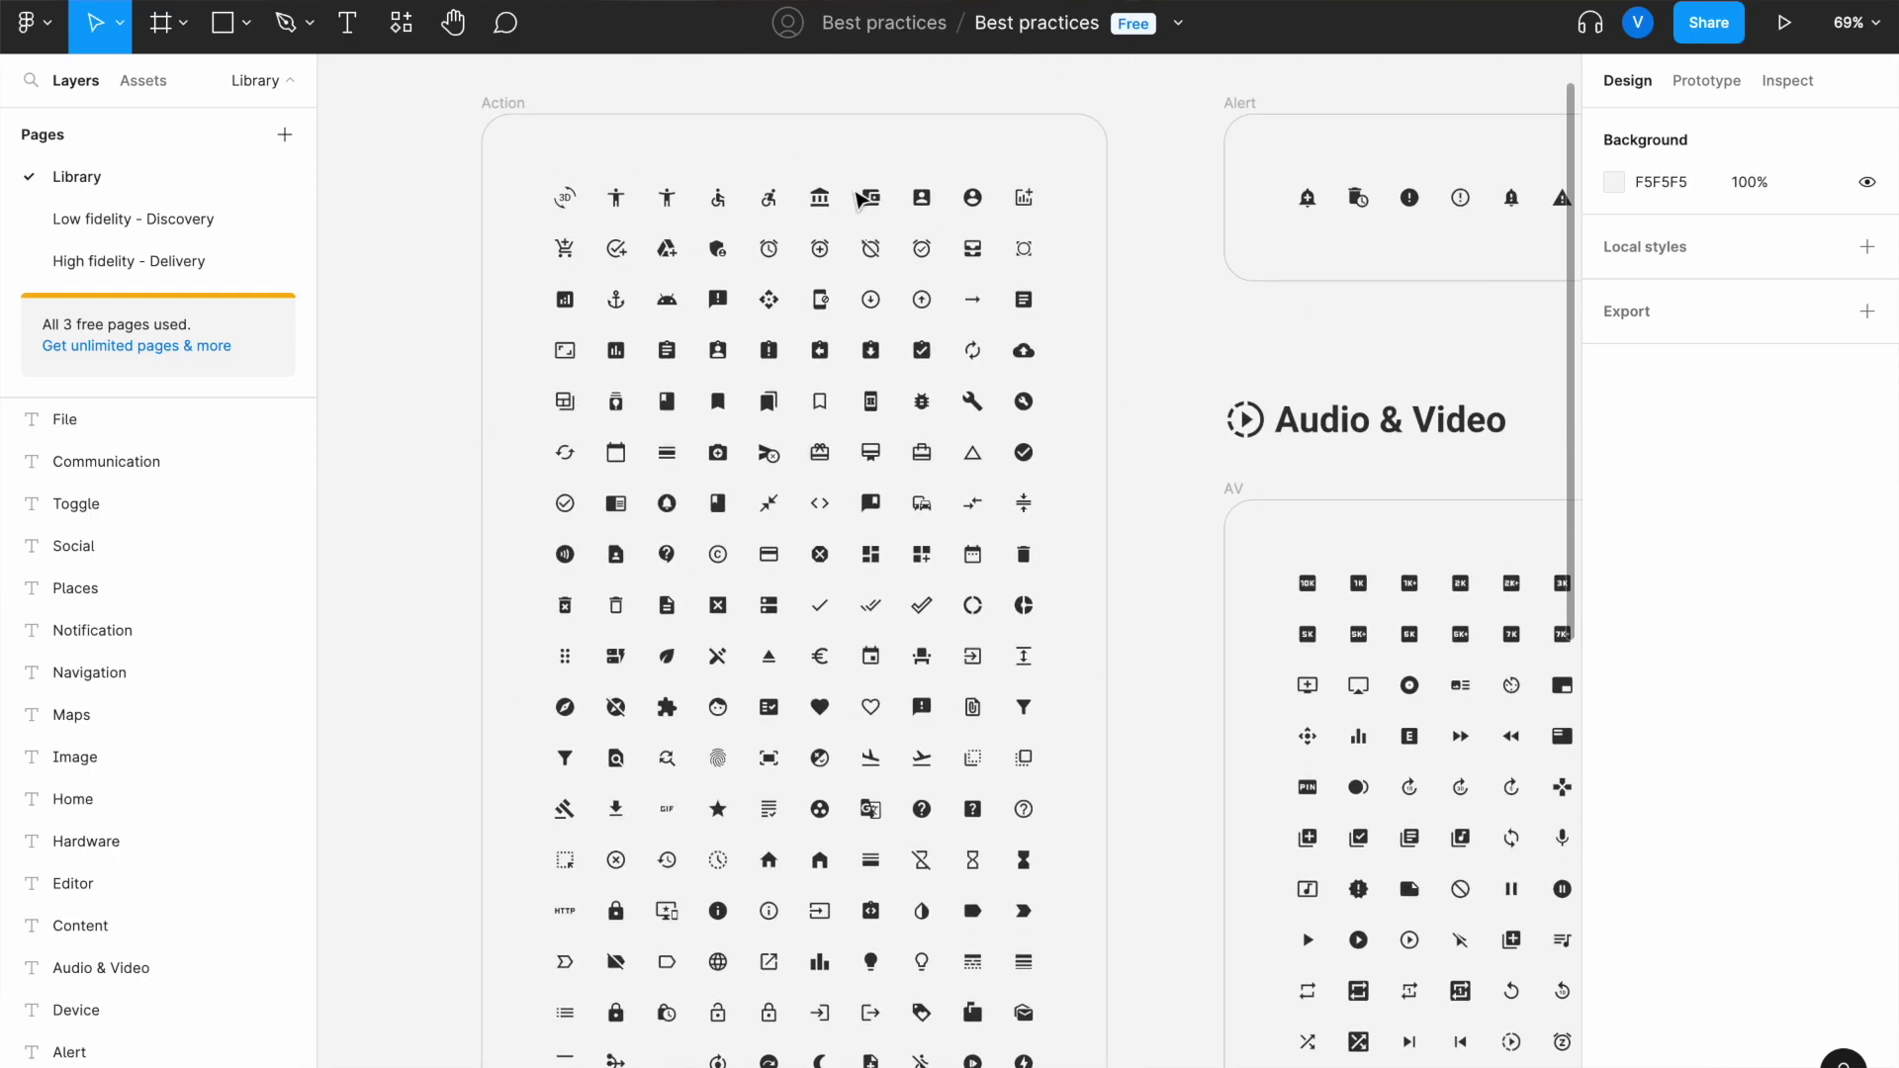
pyautogui.click(718, 350)
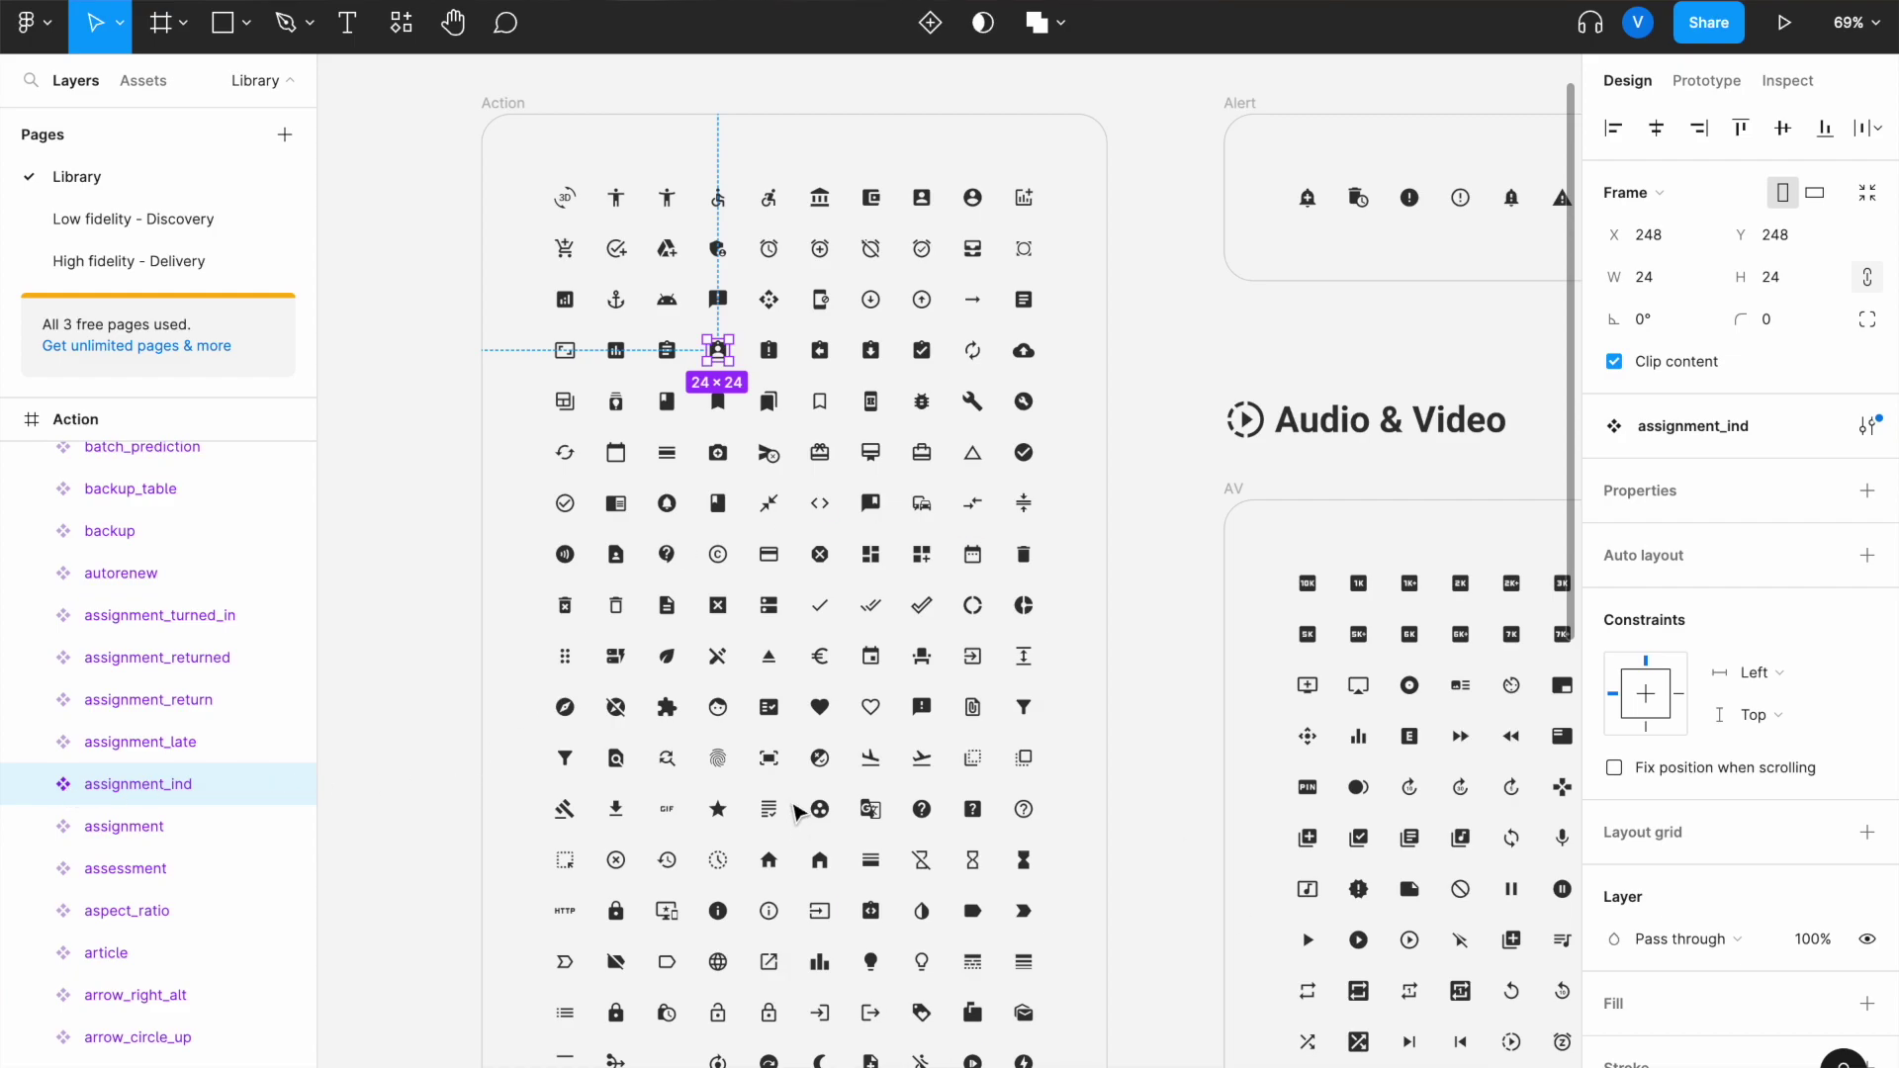
pyautogui.scroll(-6, 794, 811)
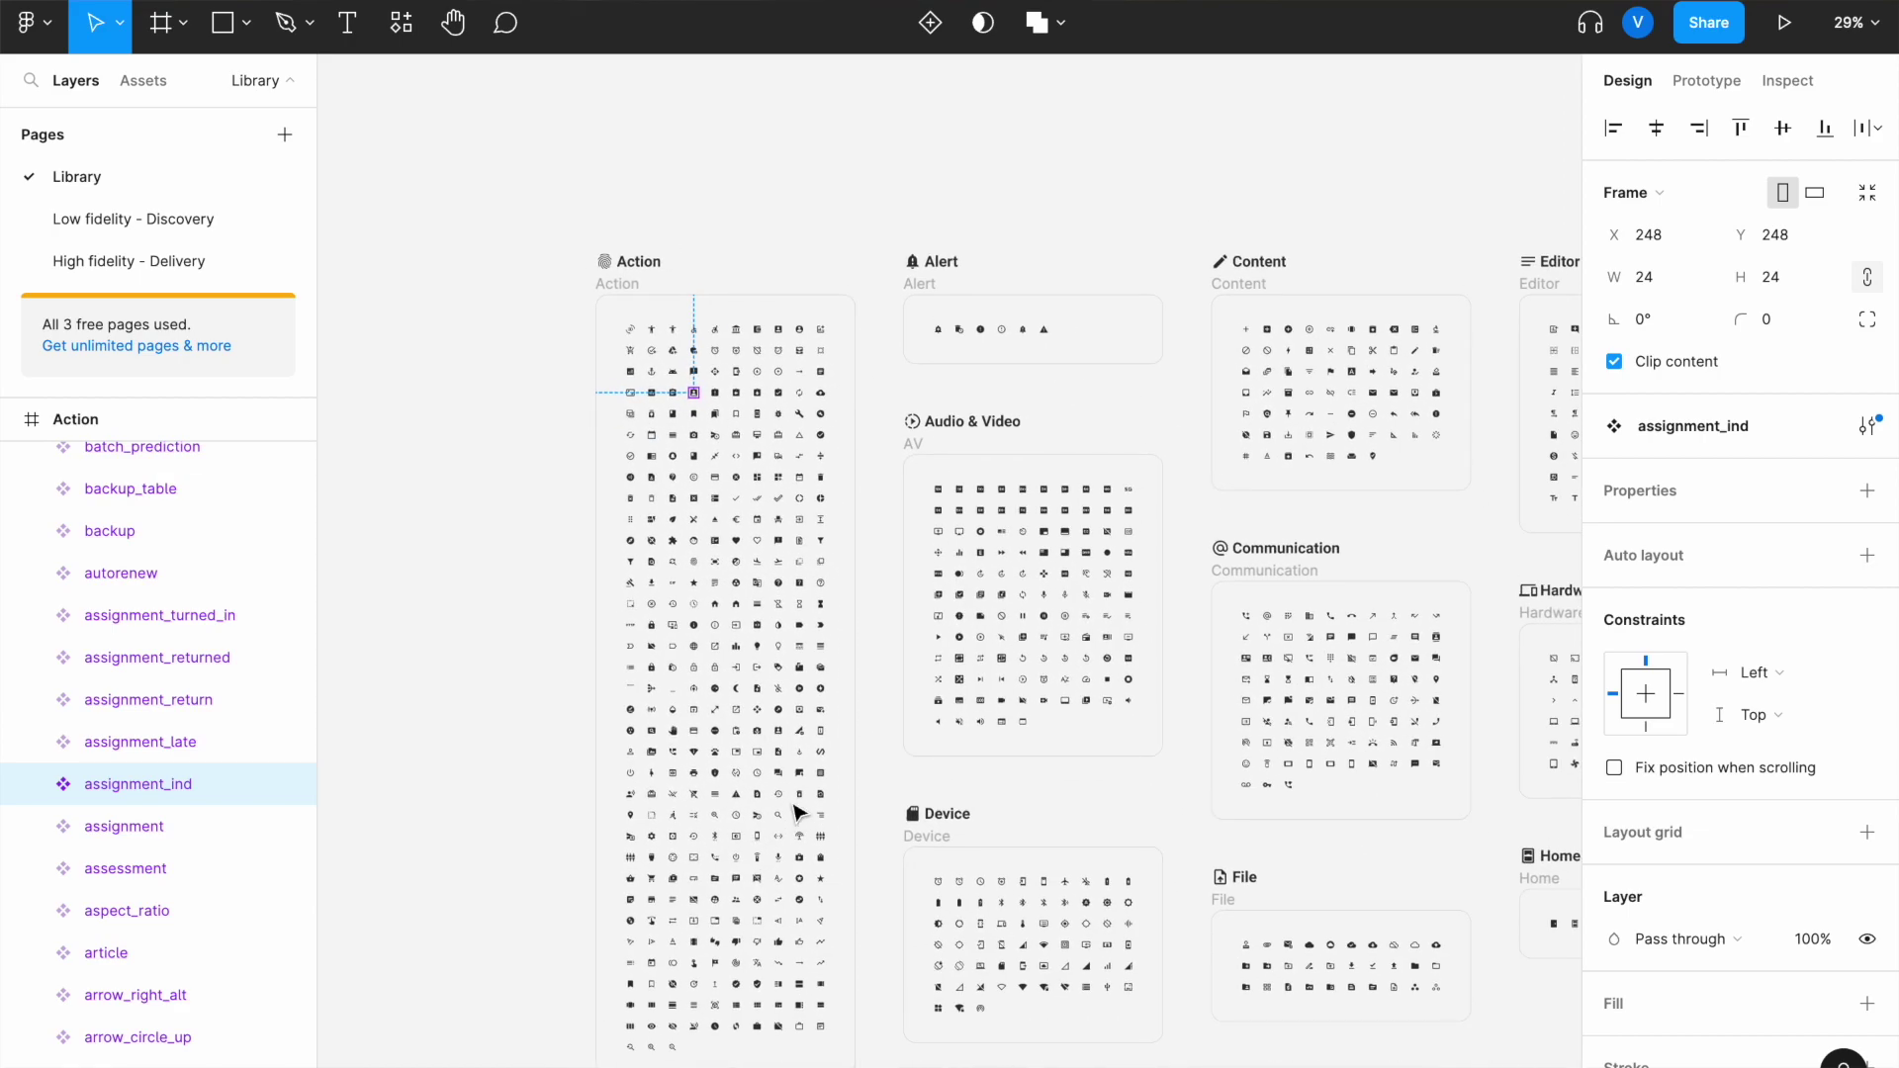
pyautogui.scroll(-2, 757, 877)
pyautogui.scroll(-3, 756, 877)
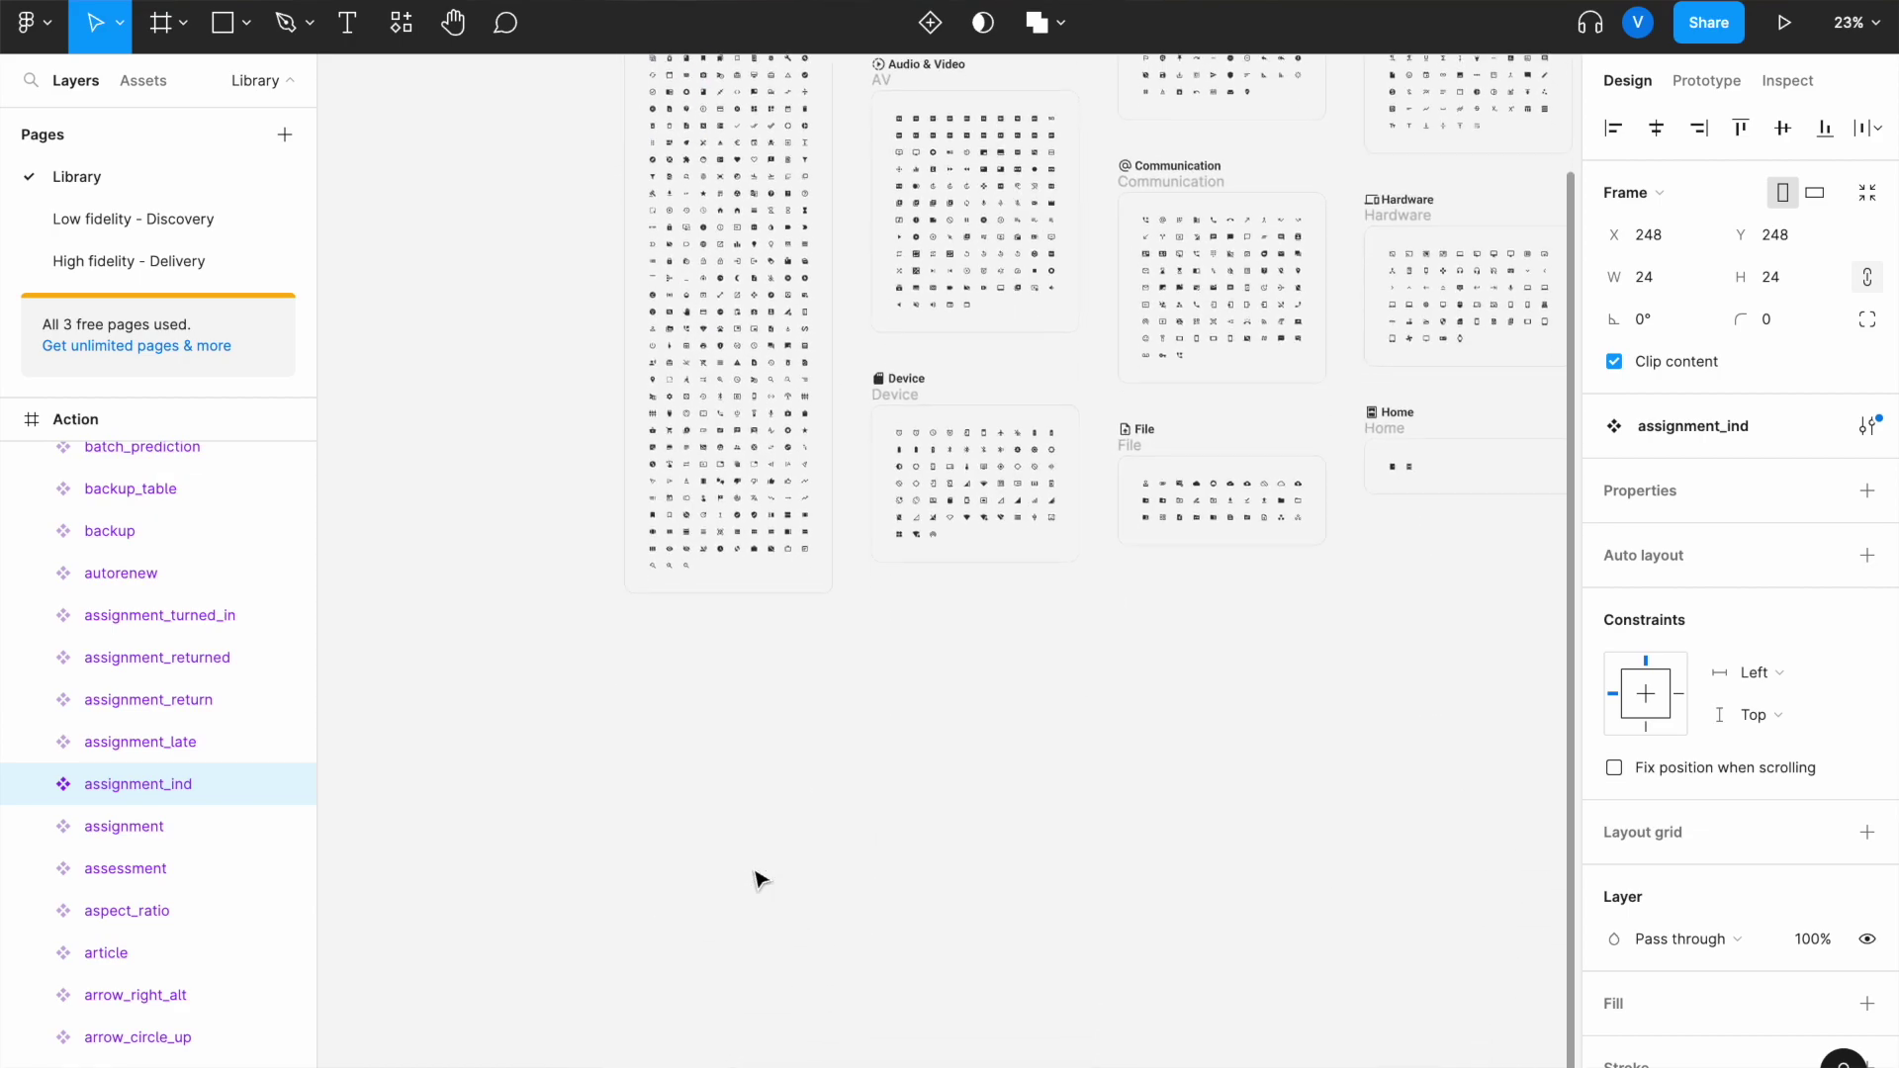
# - Place a 100 × 100 frame in the empty canvas area below the Action icon group
pyautogui.click(759, 878)
pyautogui.scroll(-5, 759, 878)
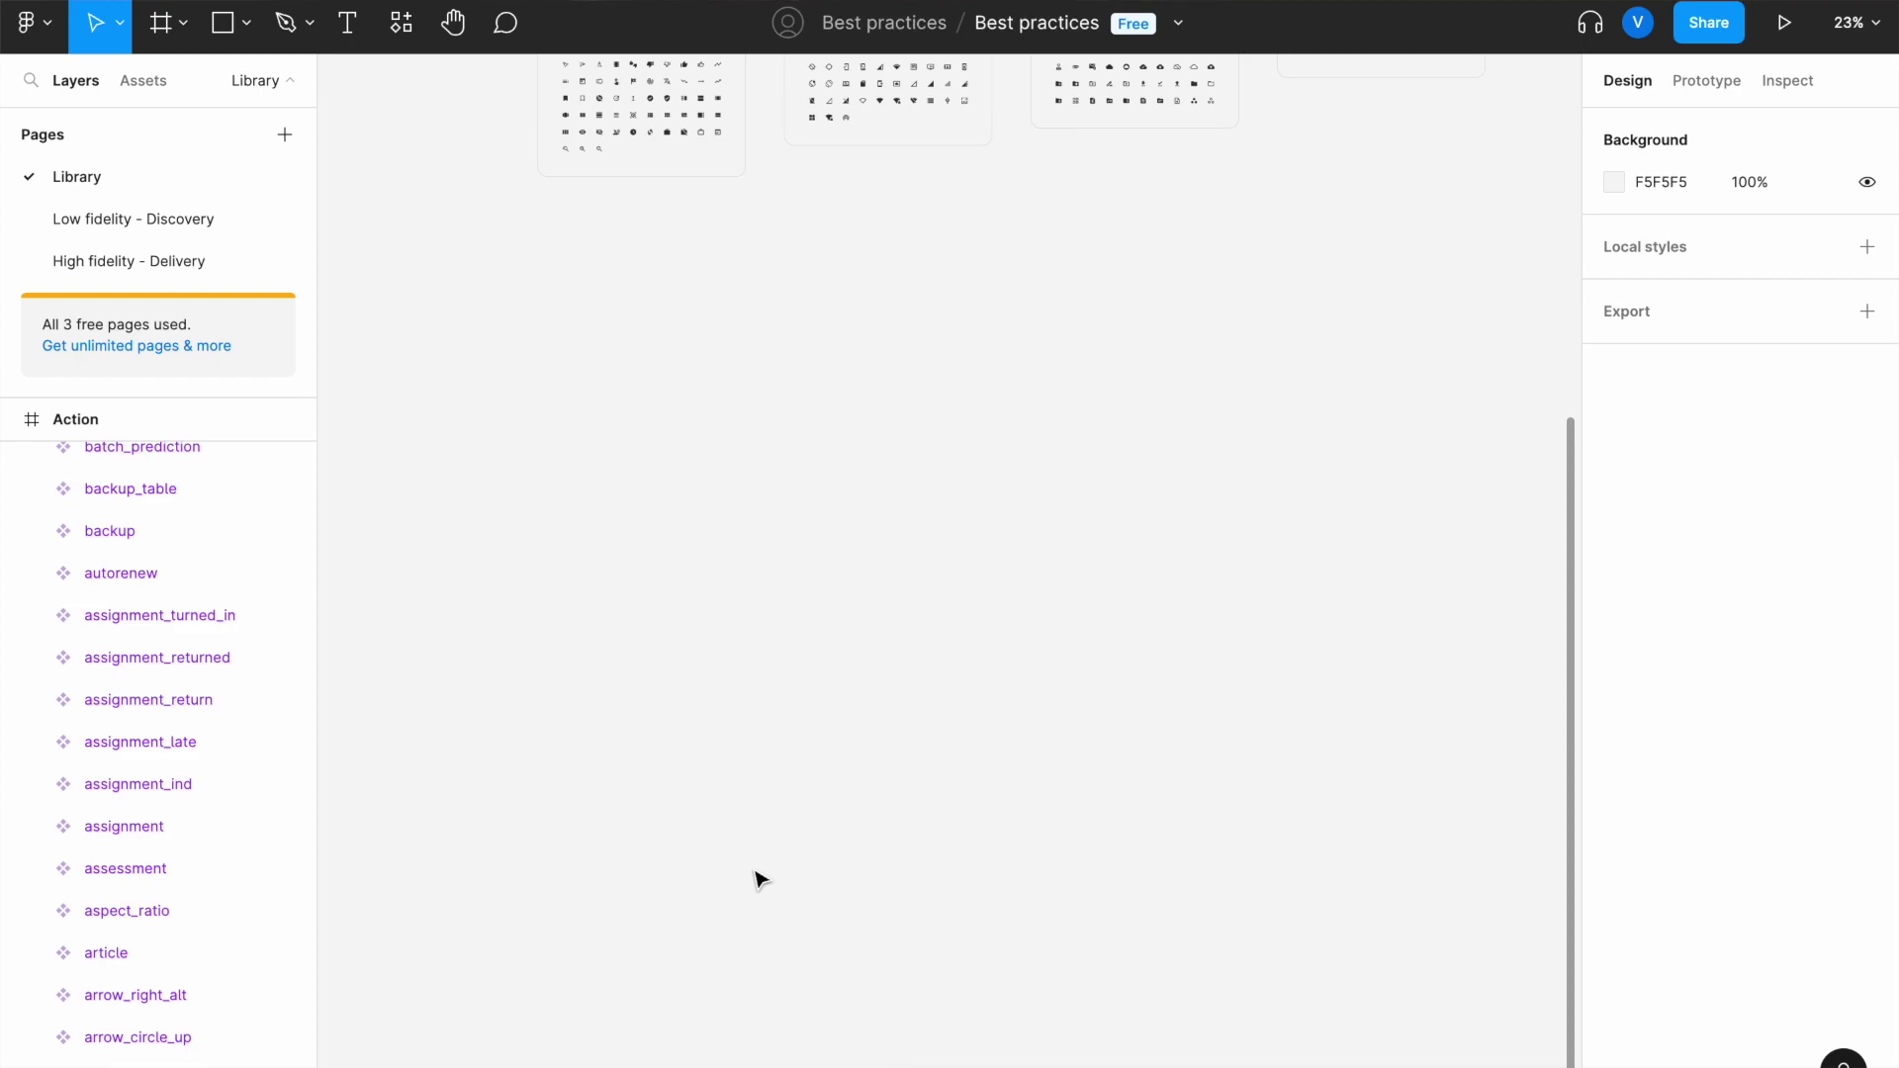
pyautogui.scroll(1, 759, 880)
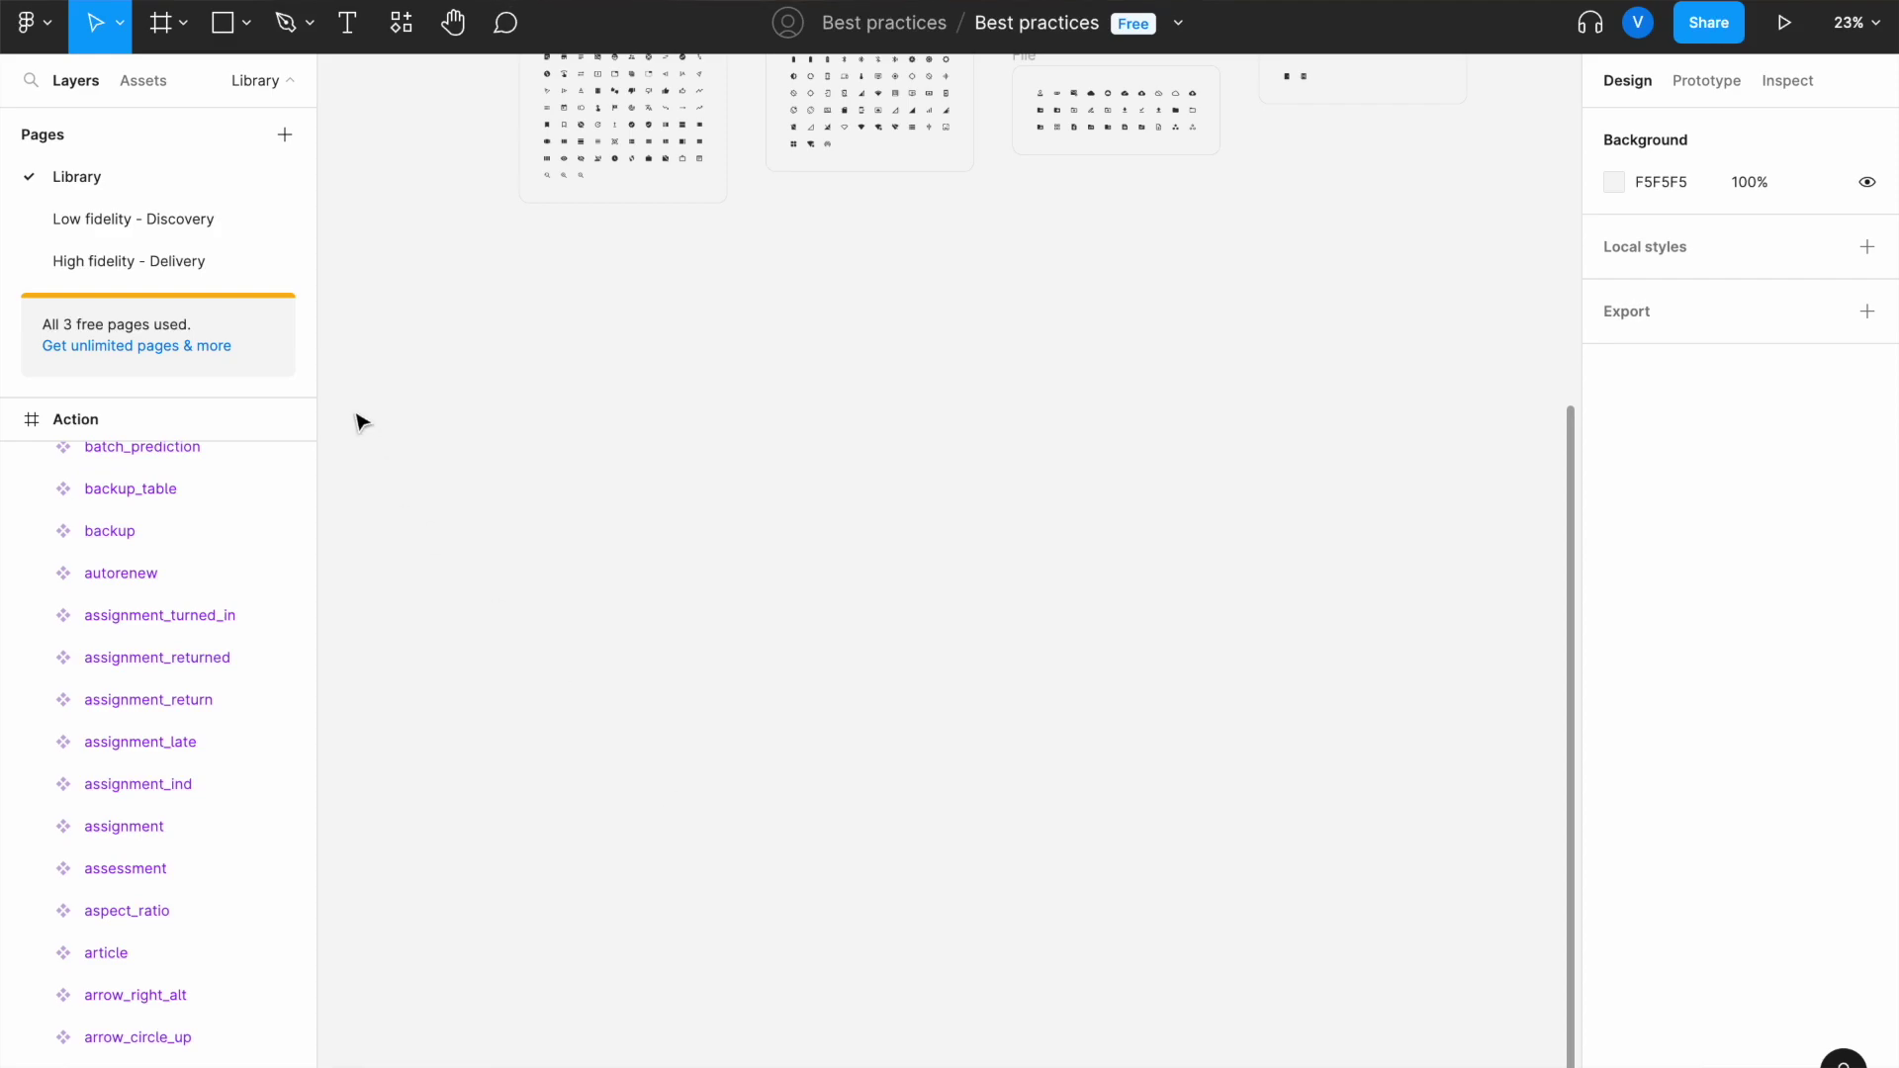
pyautogui.click(146, 26)
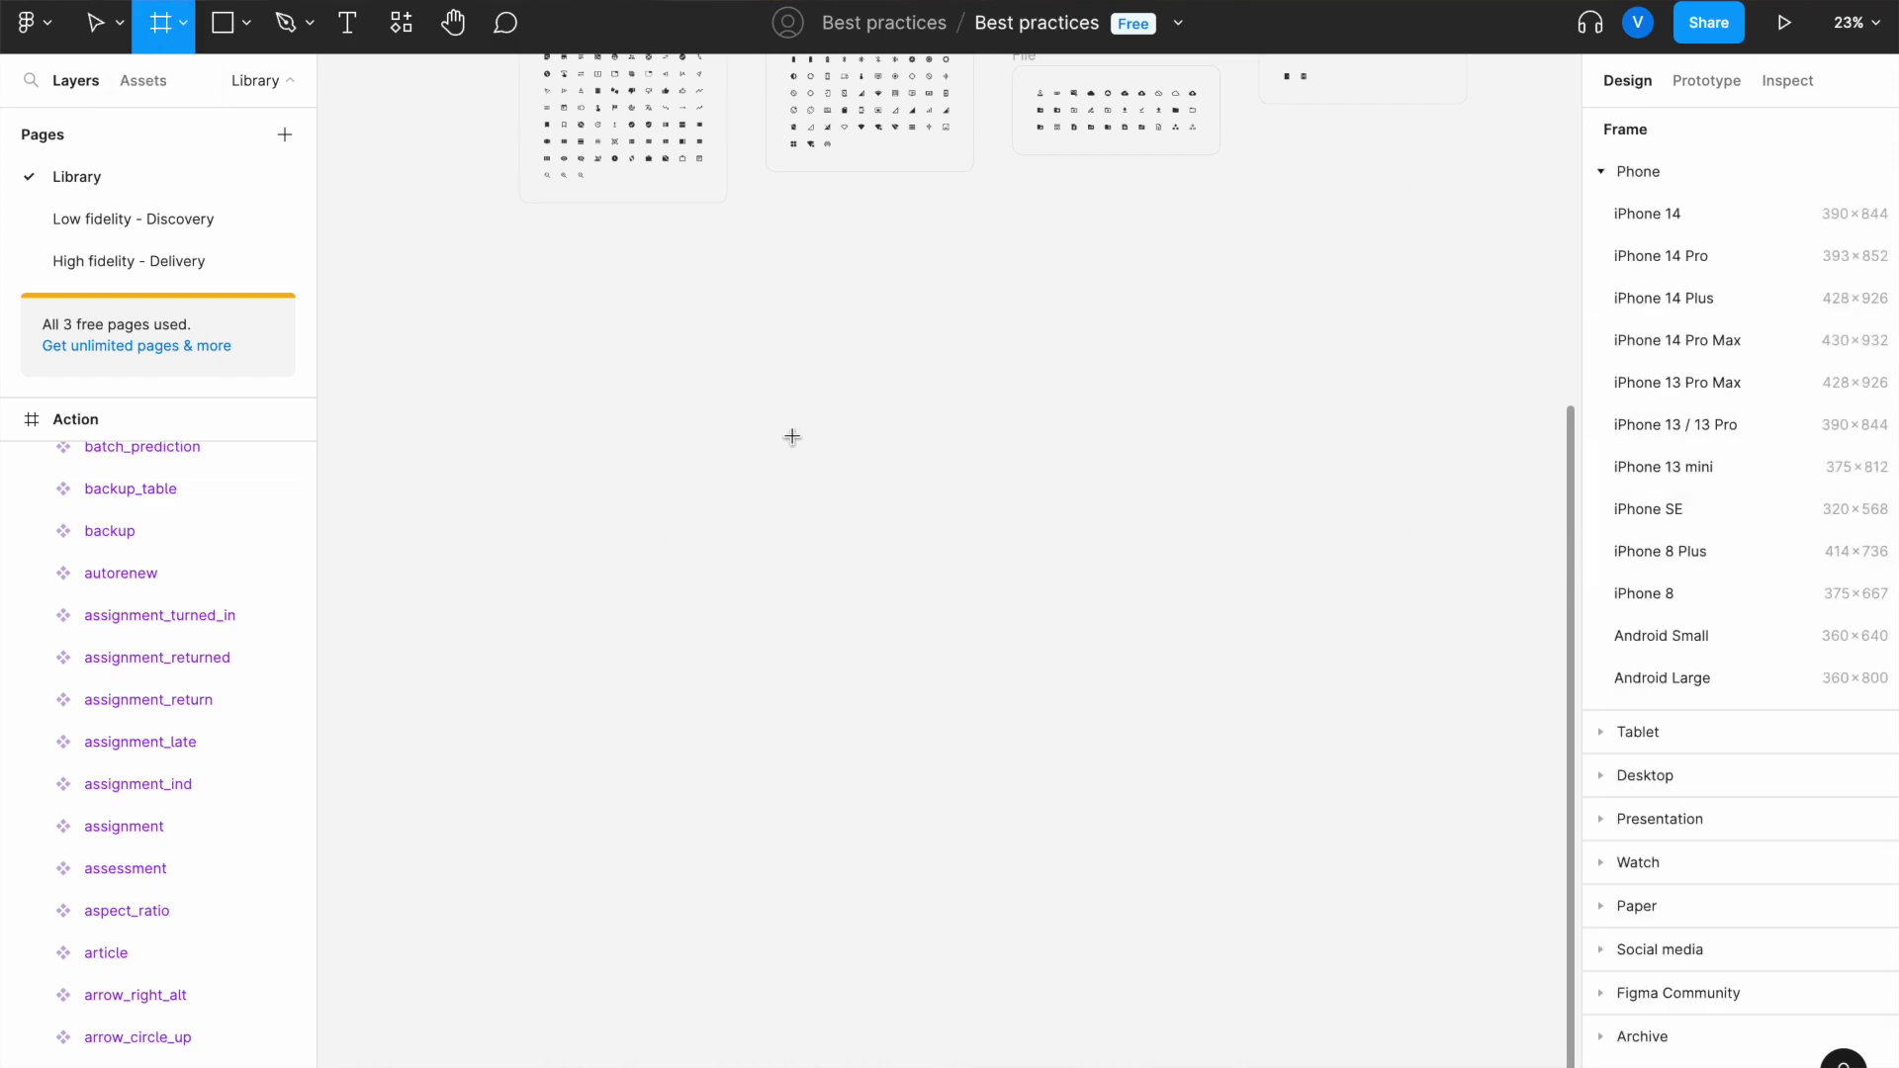
pyautogui.click(641, 508)
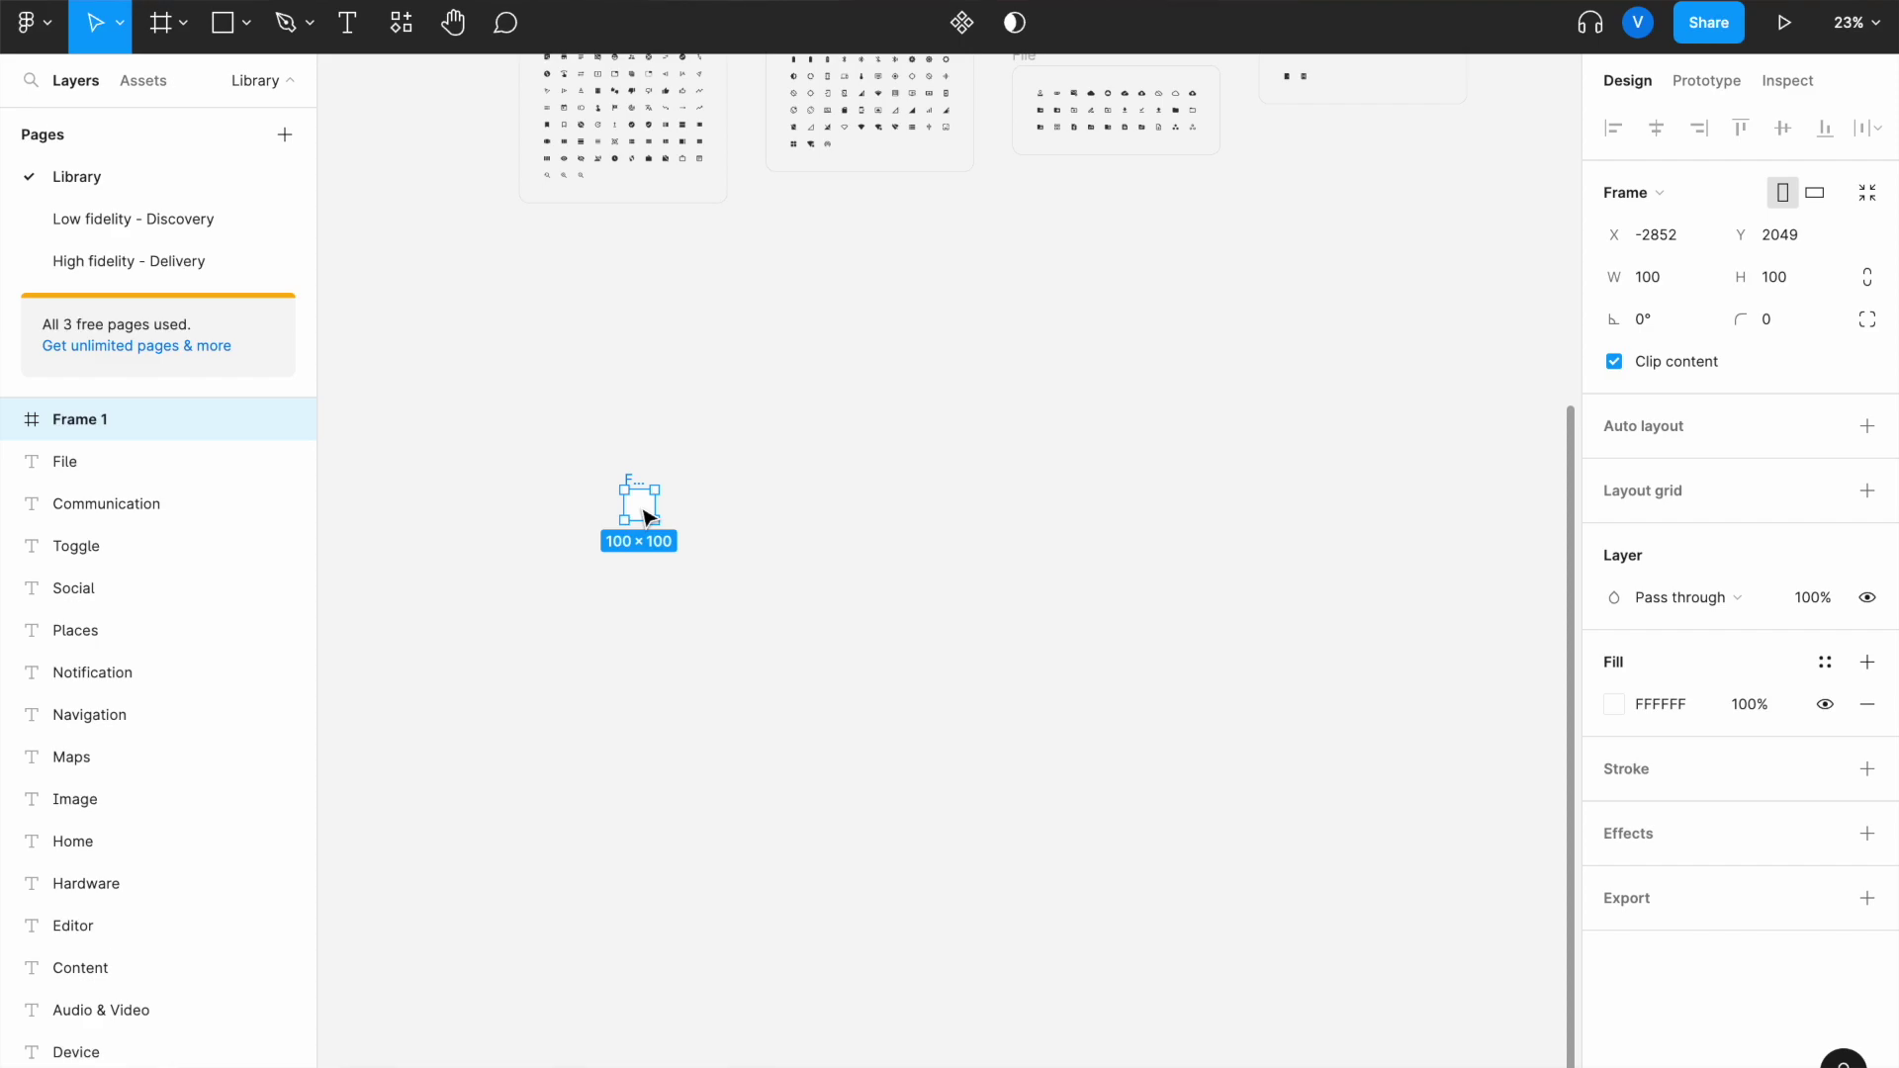
# - Add auto layout to the new frame and set its direction to horizontal
pyautogui.scroll(5, 573, 508)
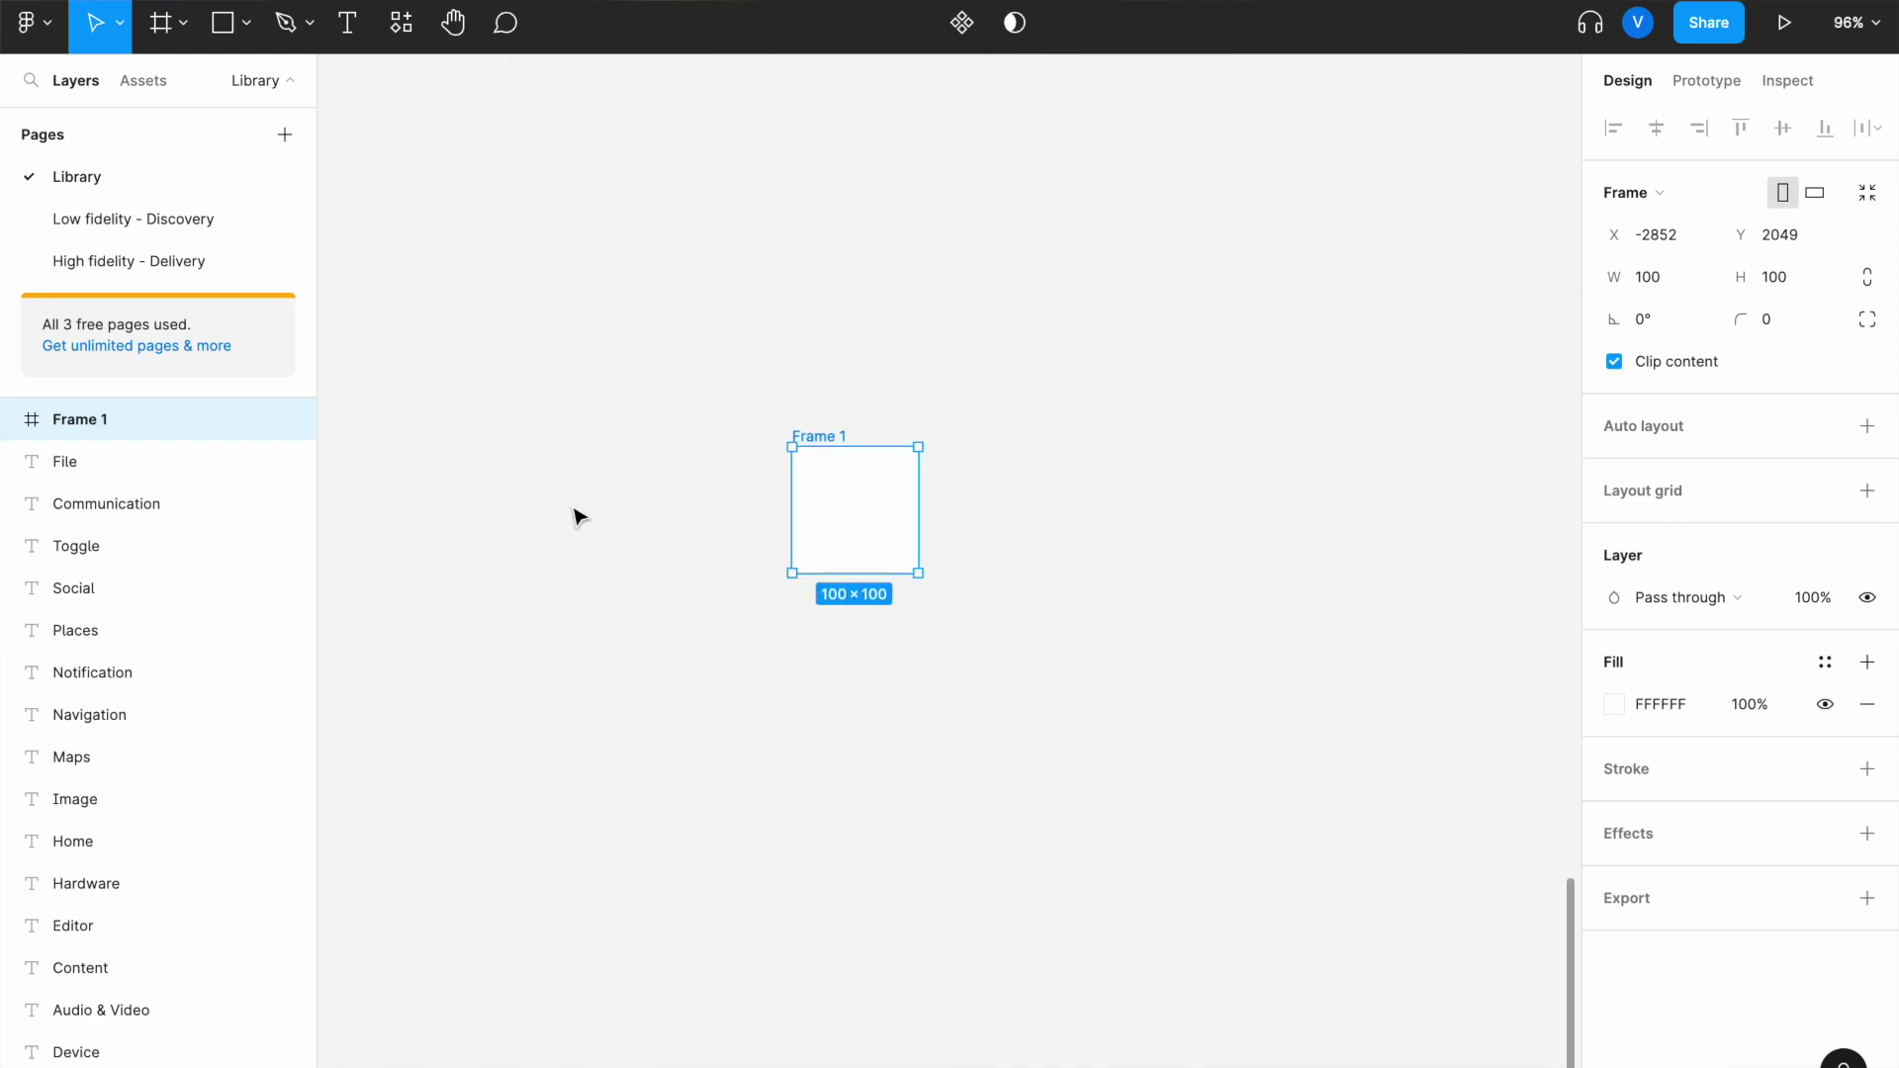
pyautogui.scroll(3, 573, 515)
pyautogui.hscroll(1, 574, 515)
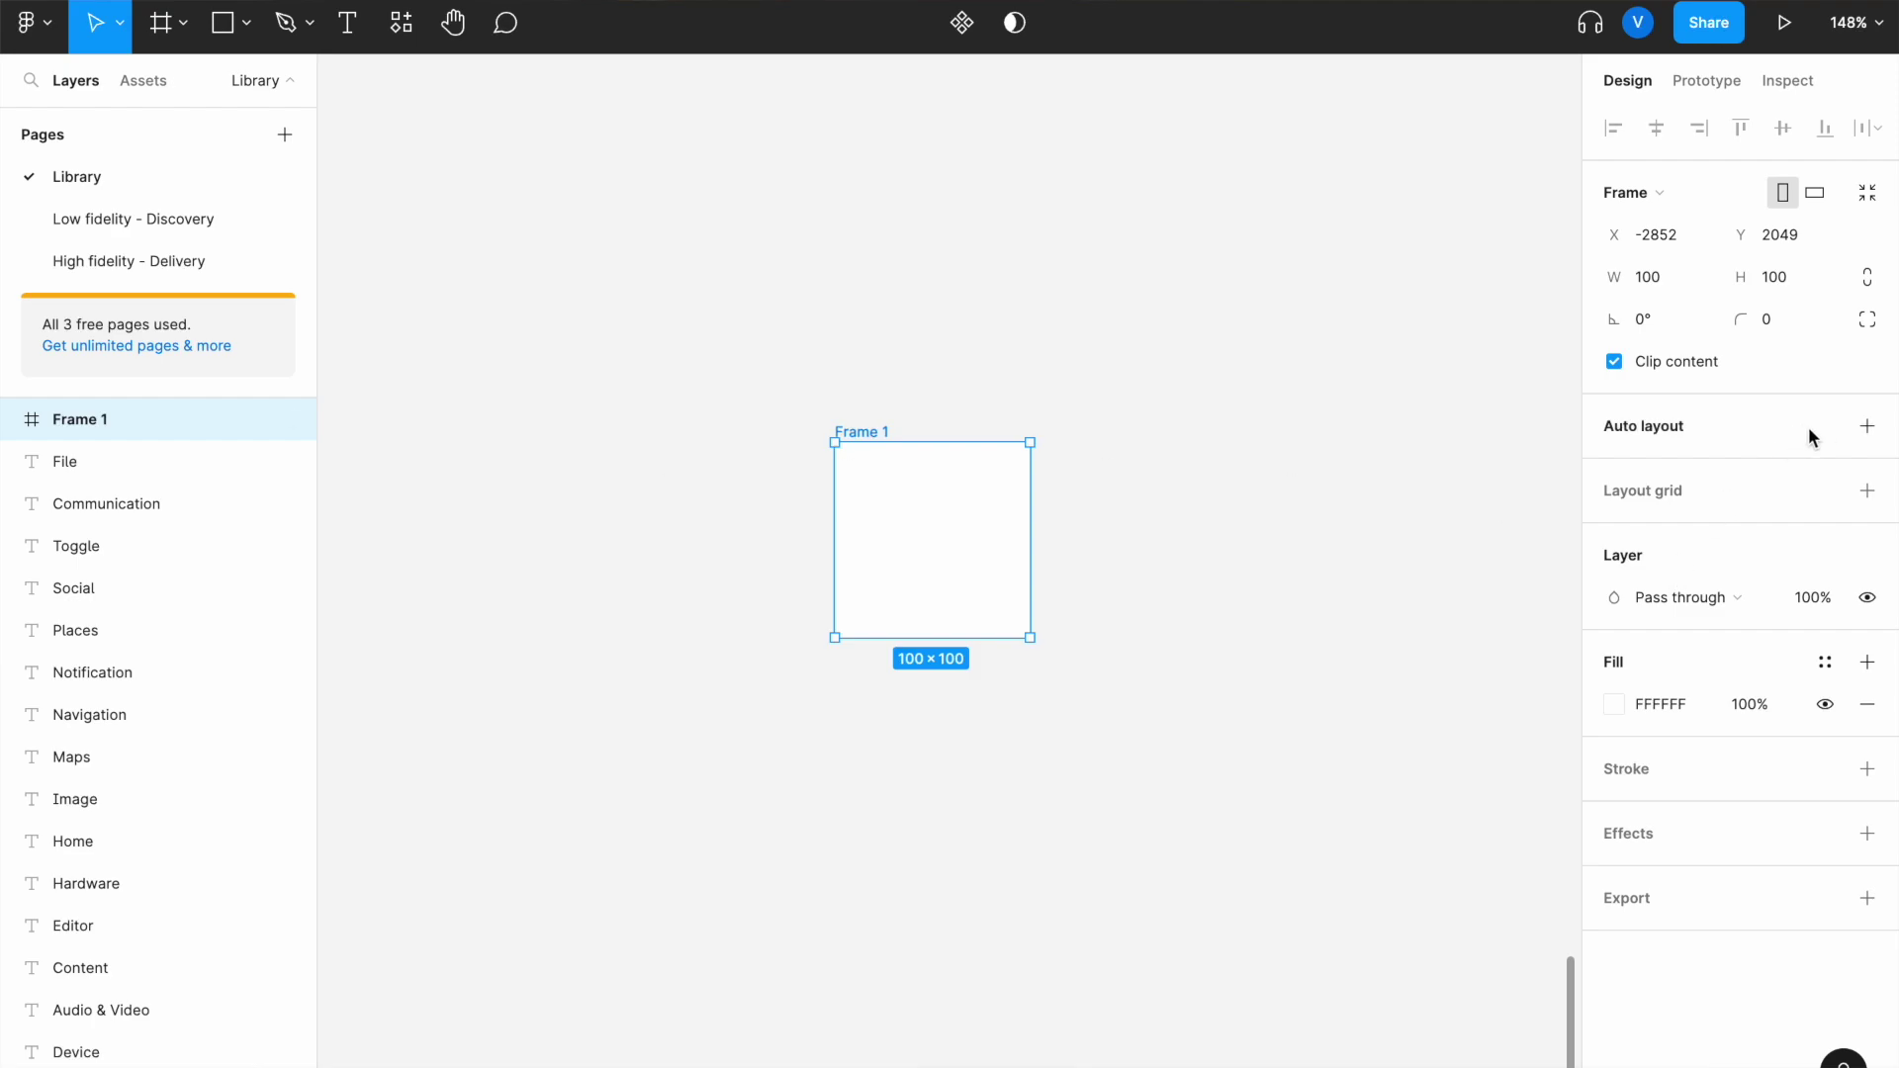
pyautogui.click(1866, 426)
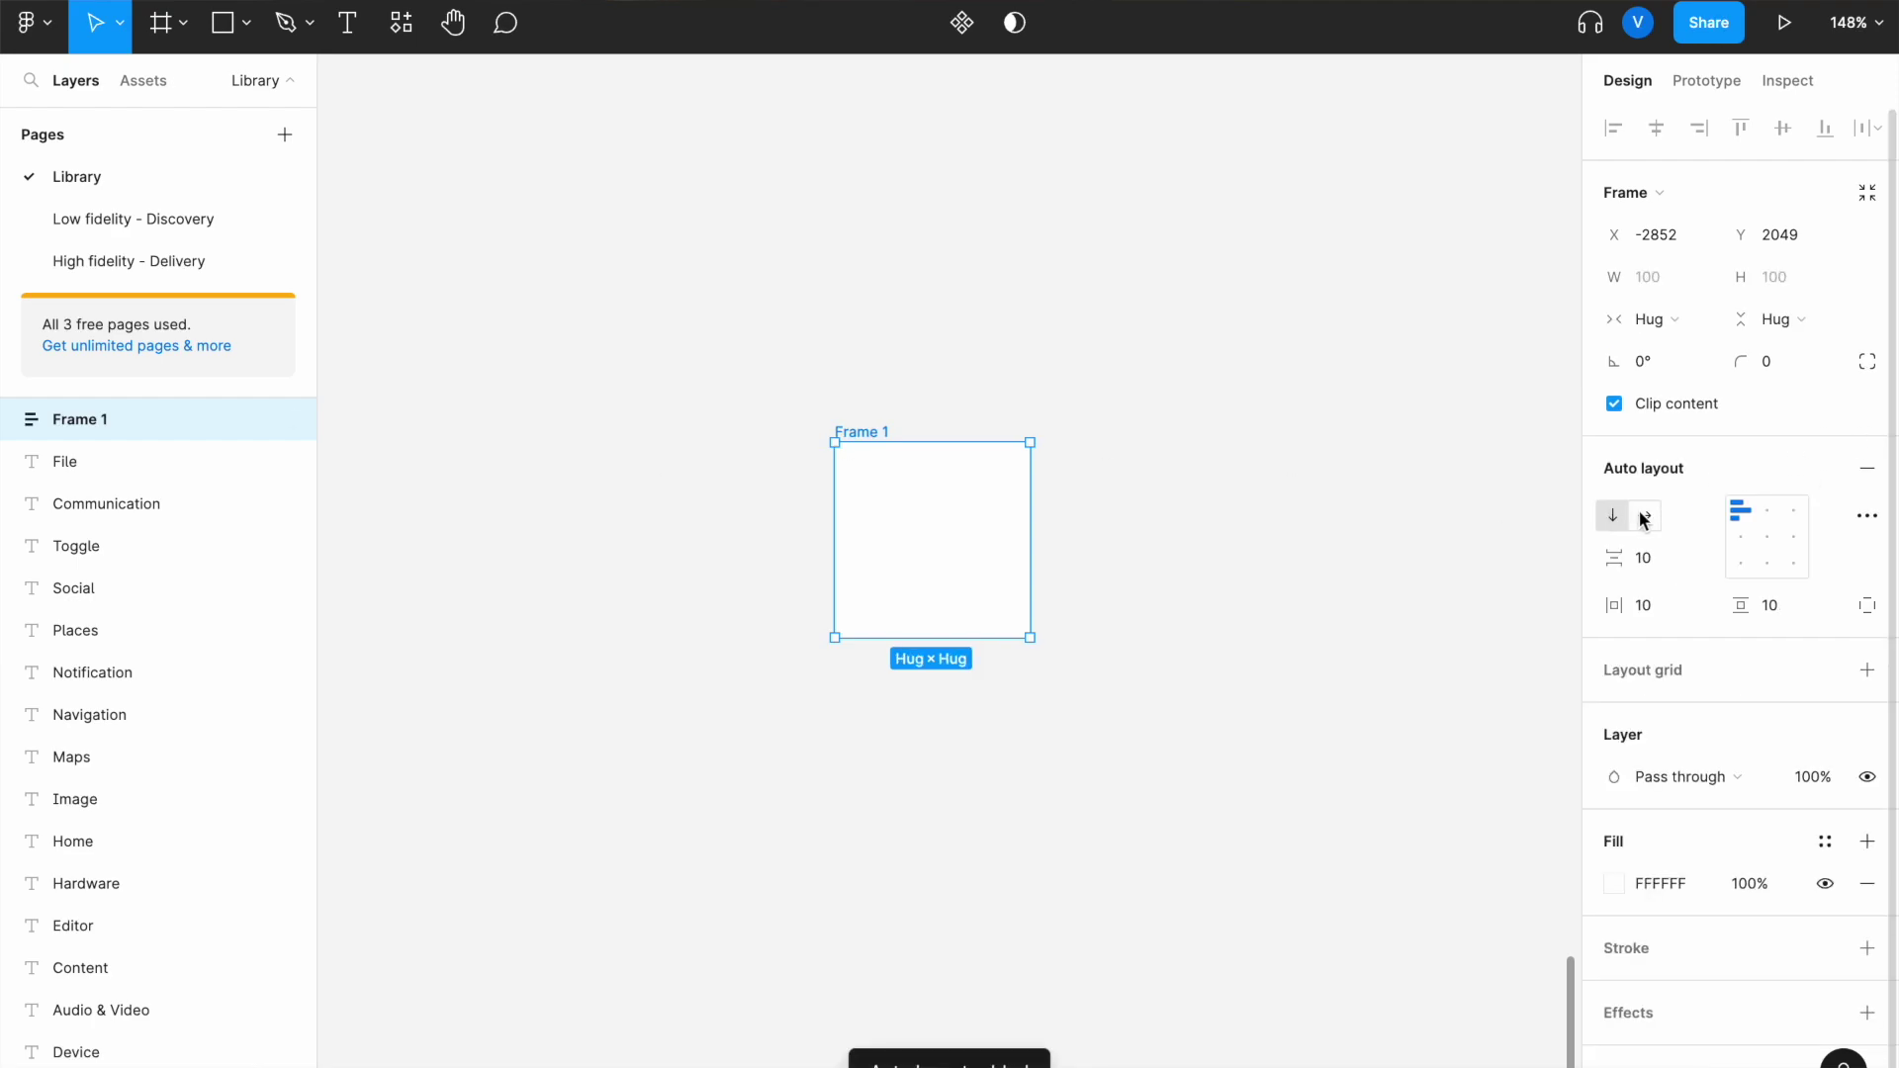
pyautogui.click(1427, 525)
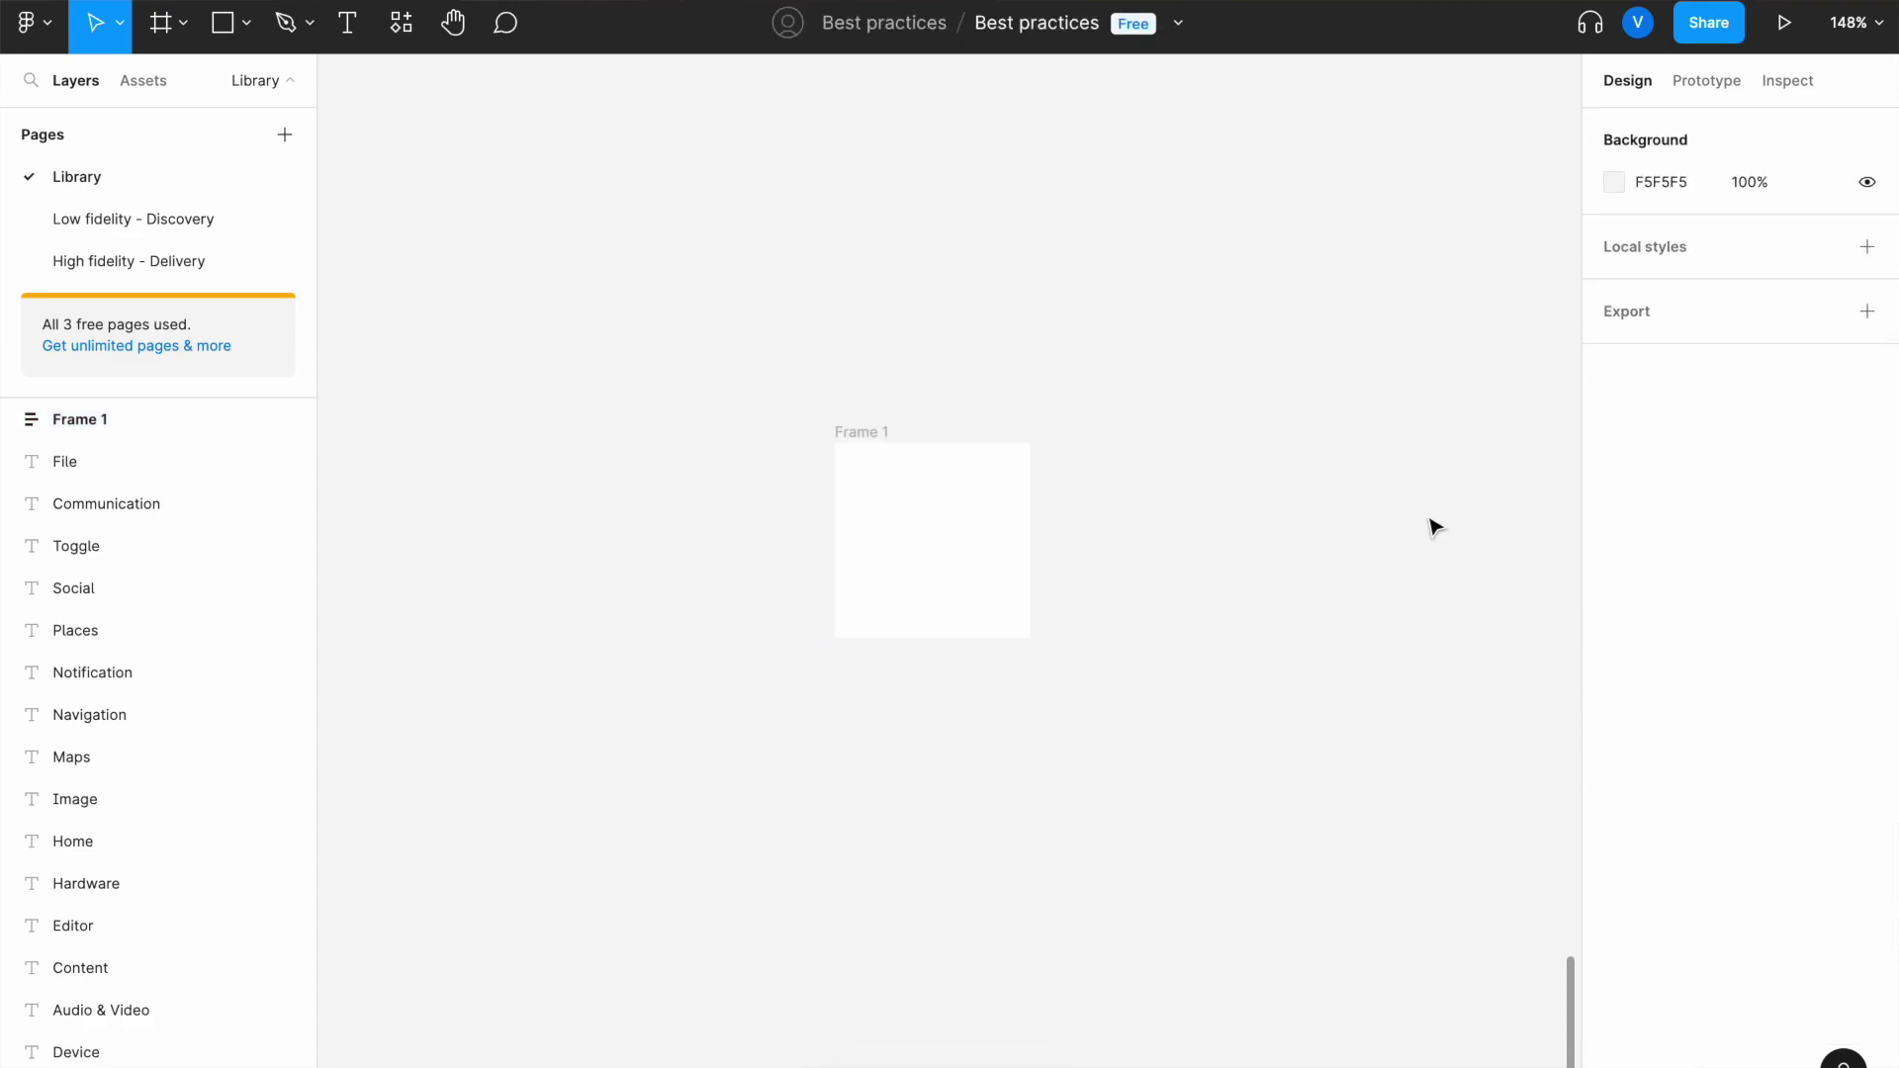
pyautogui.click(954, 534)
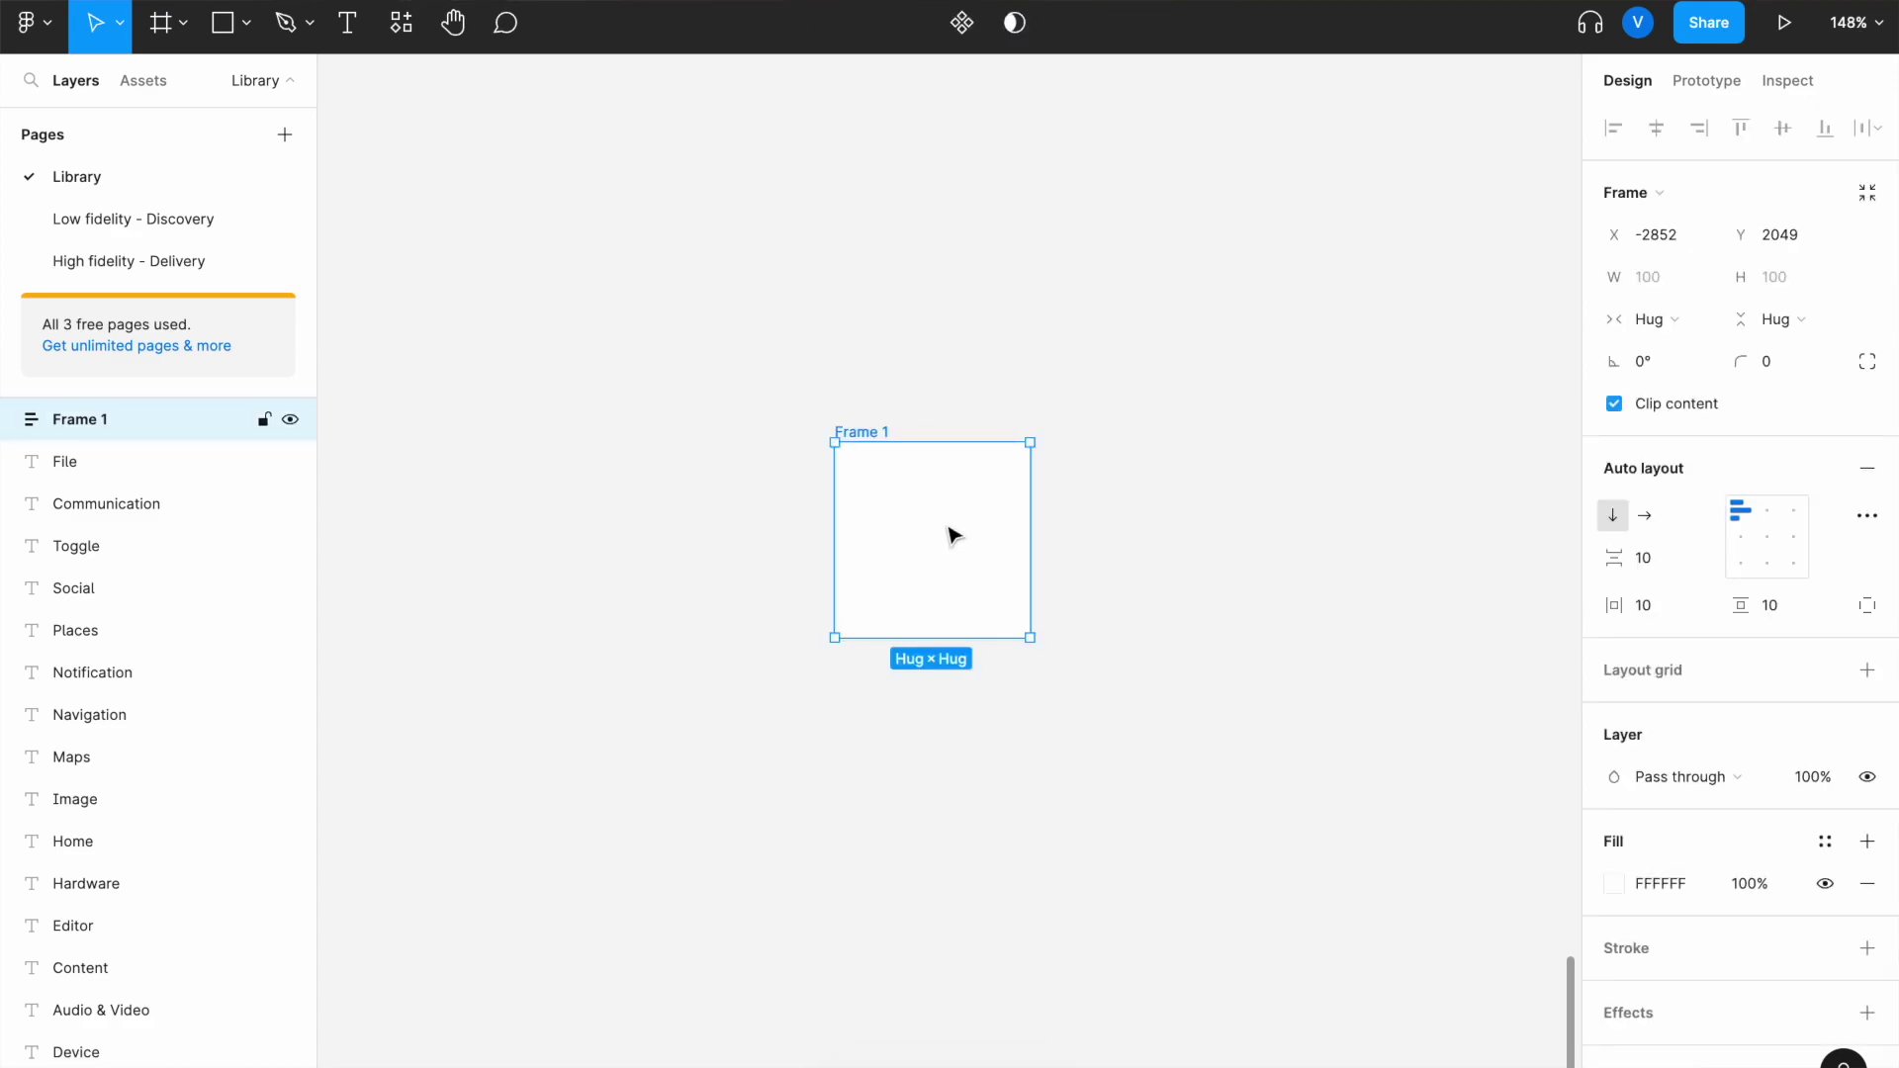
pyautogui.click(1645, 515)
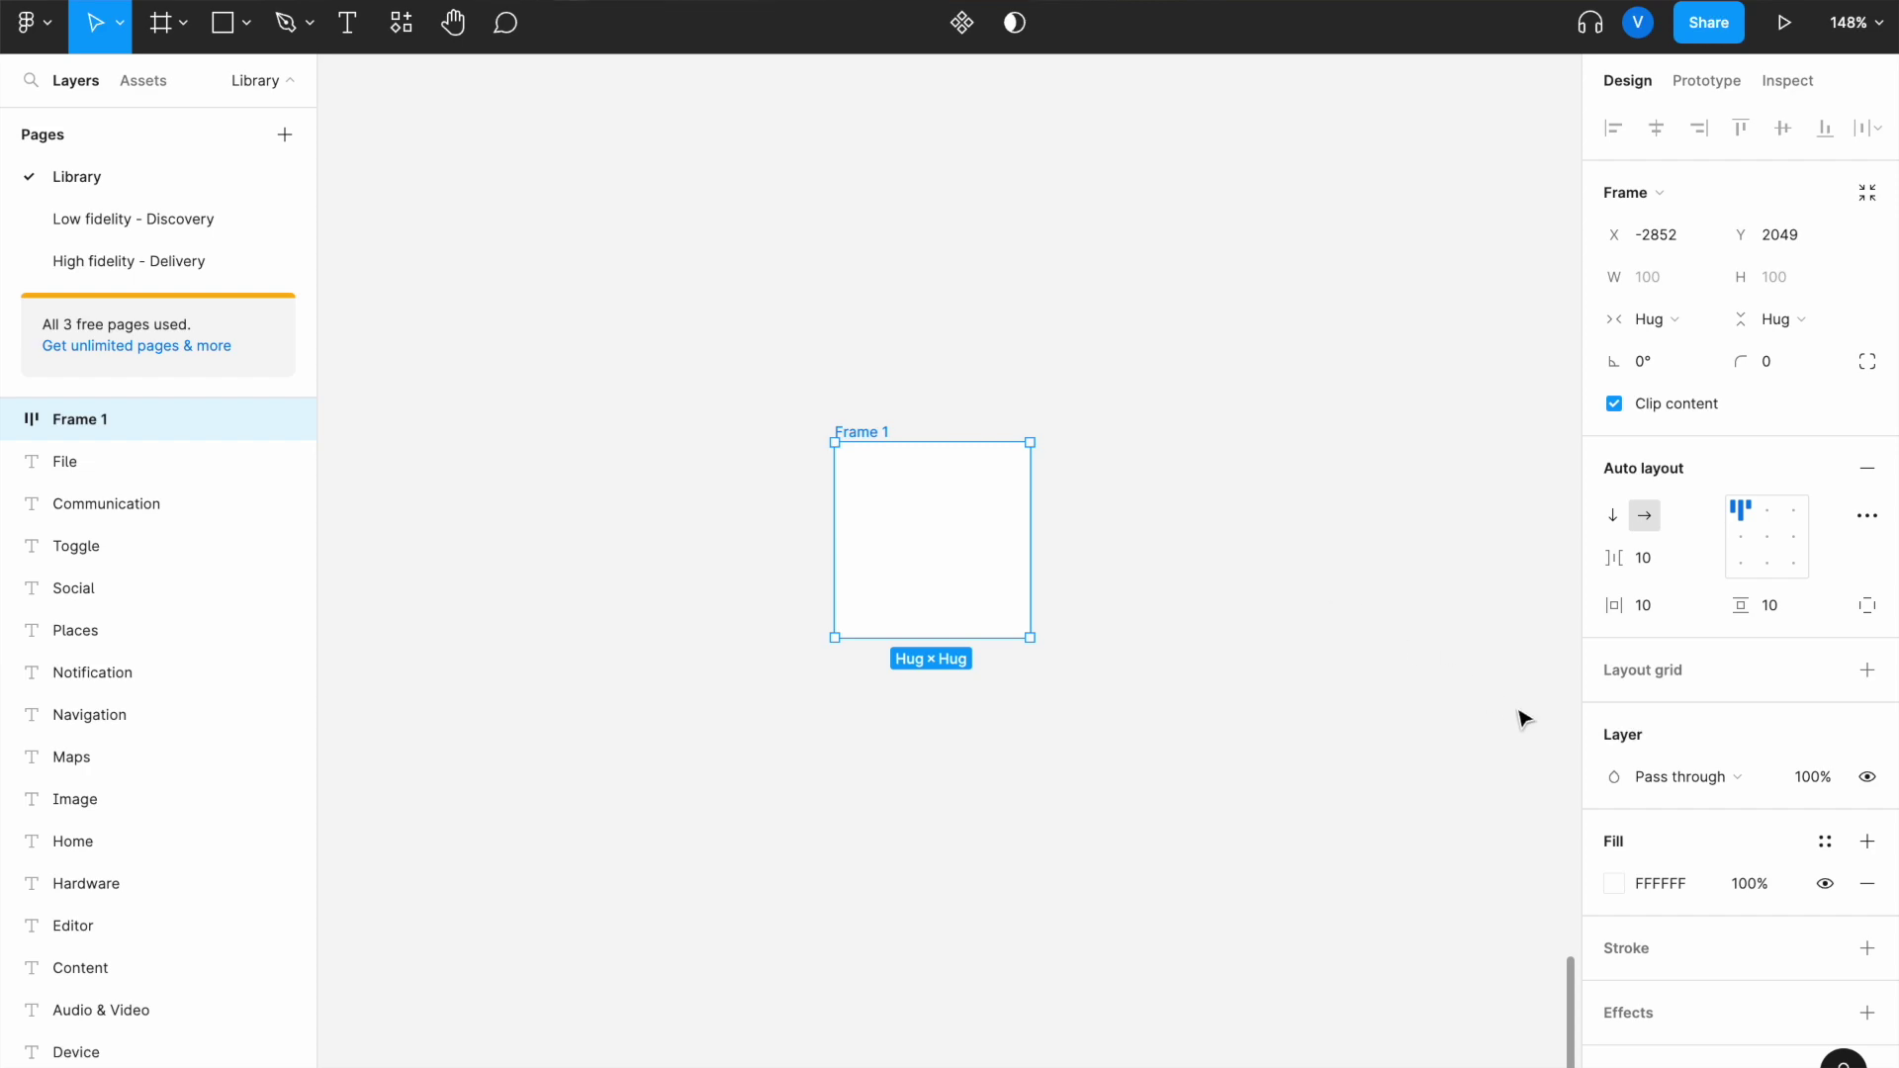
# - Set the frame's auto layout spacing to 8, its horizontal and vertical padding to 16, and its alignment to centre
pyautogui.click(1654, 577)
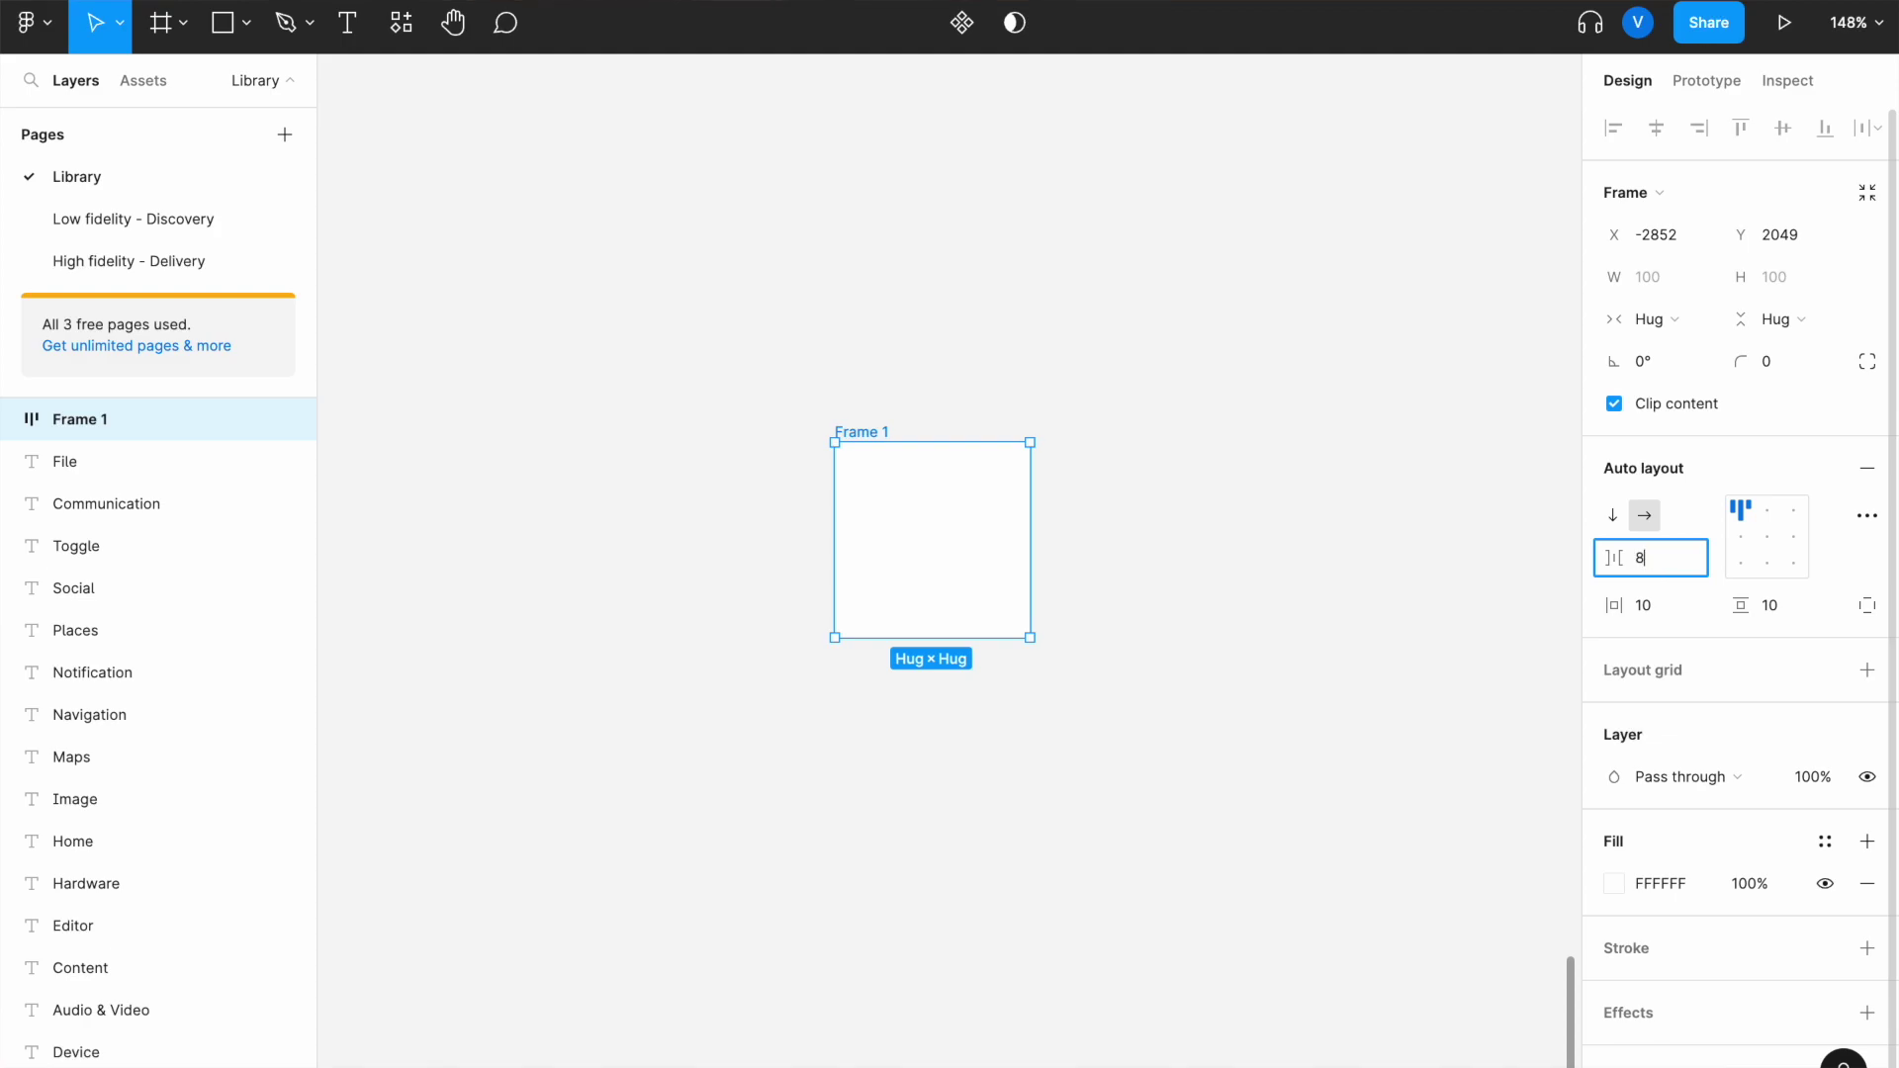
pyautogui.write('8')
pyautogui.click(1664, 598)
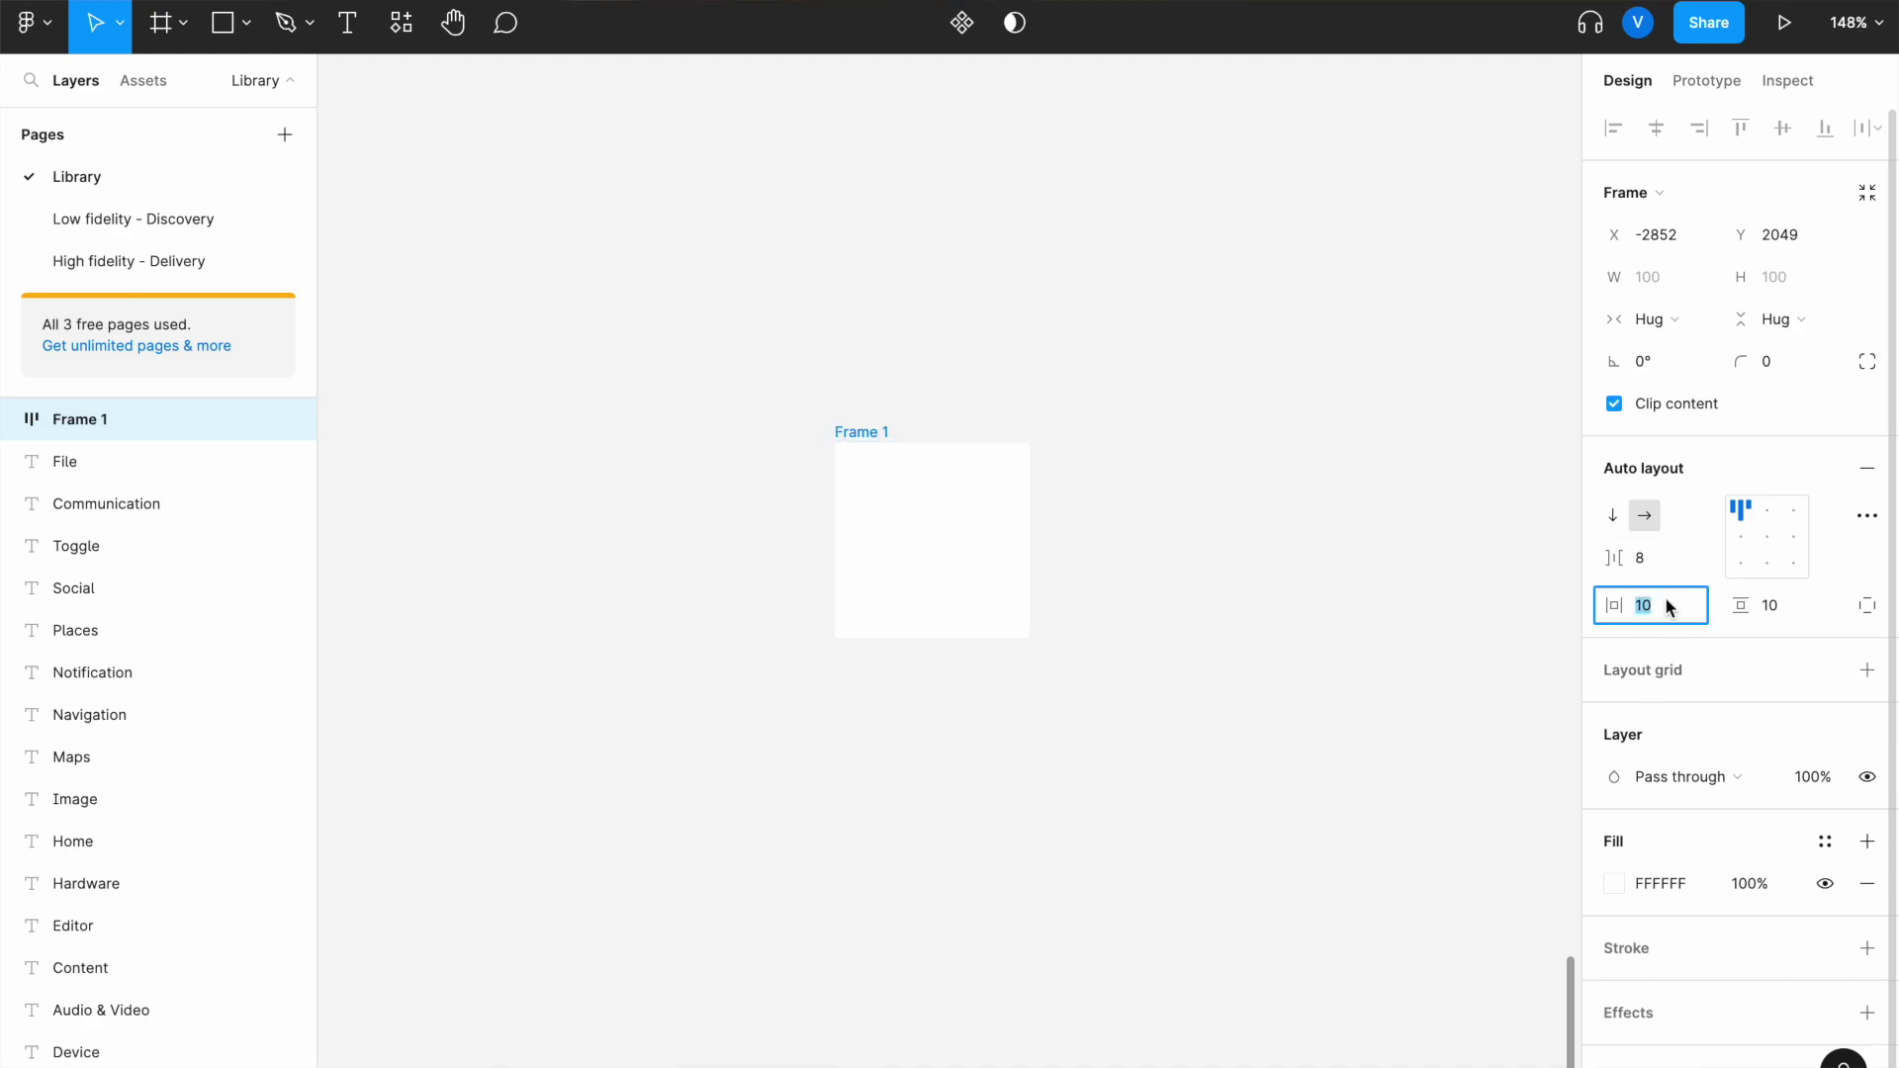
pyautogui.write('16')
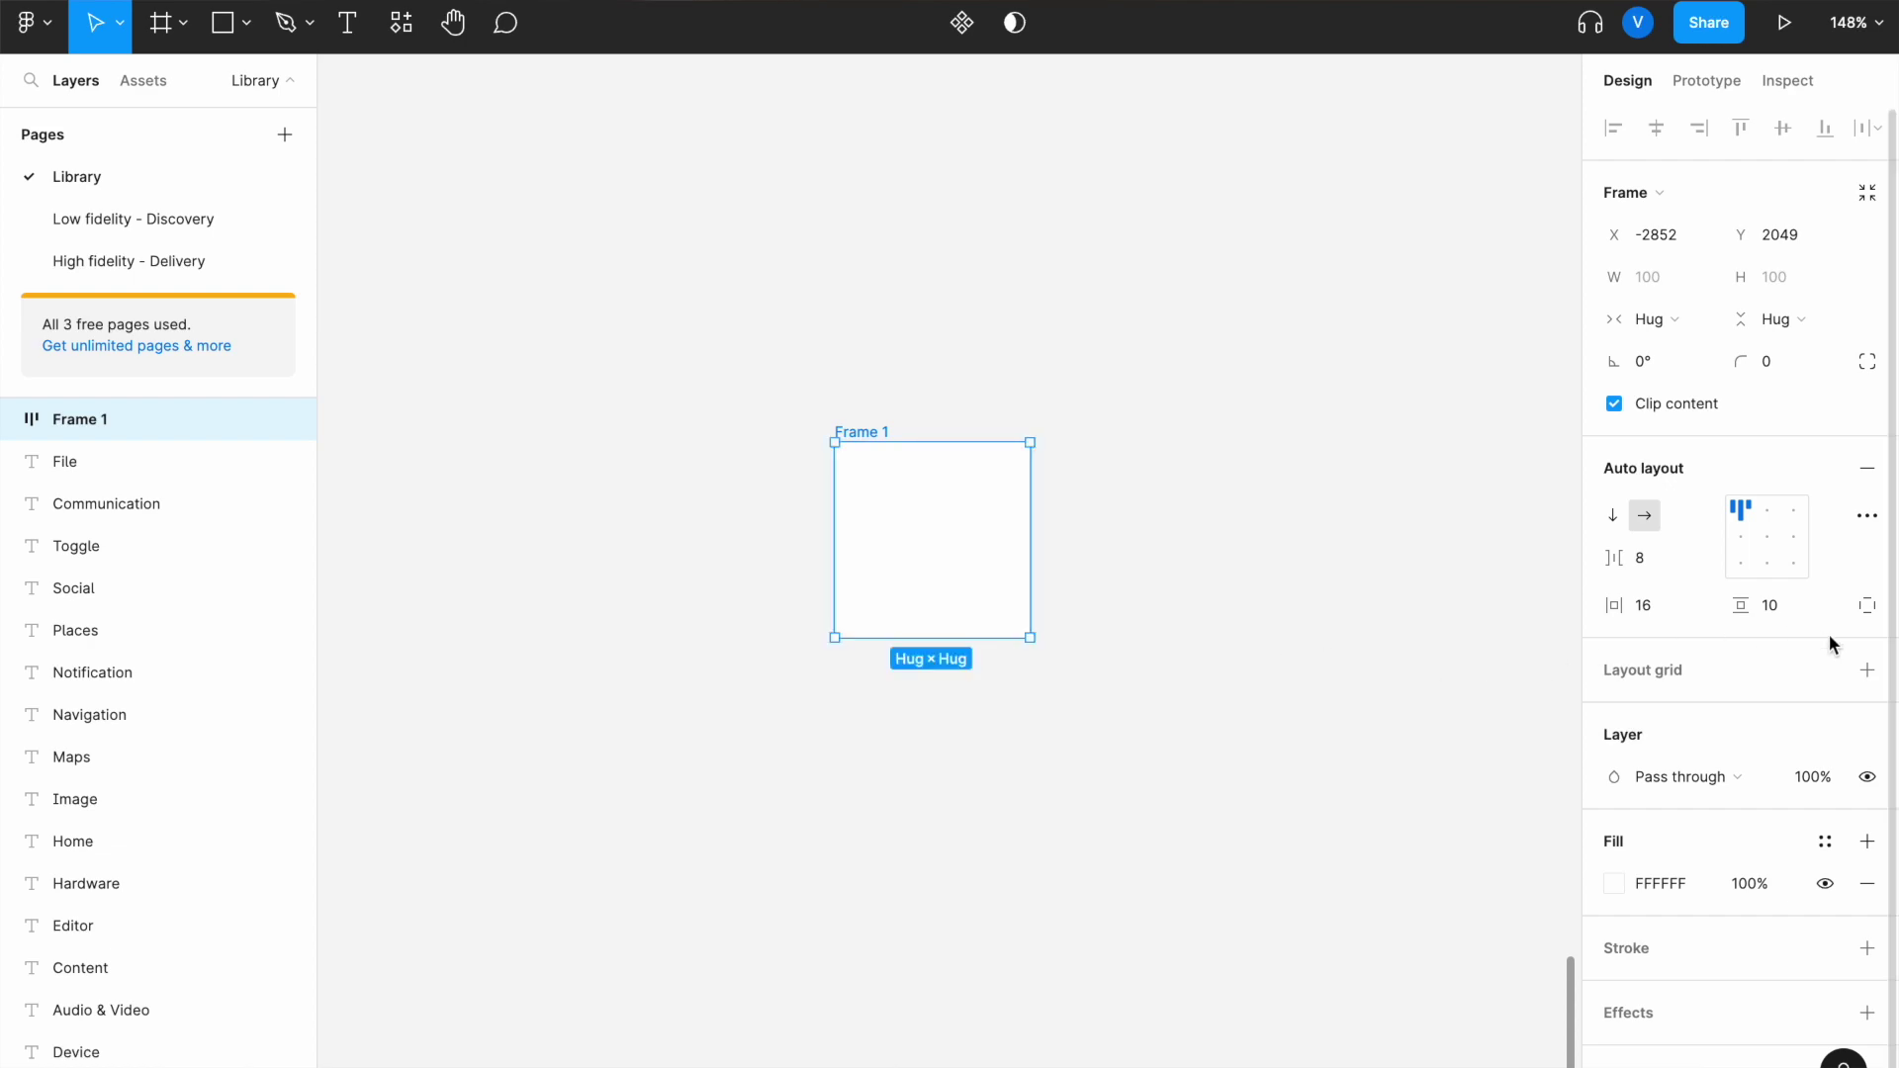
pyautogui.click(1791, 613)
pyautogui.write('16')
pyautogui.press('Return')
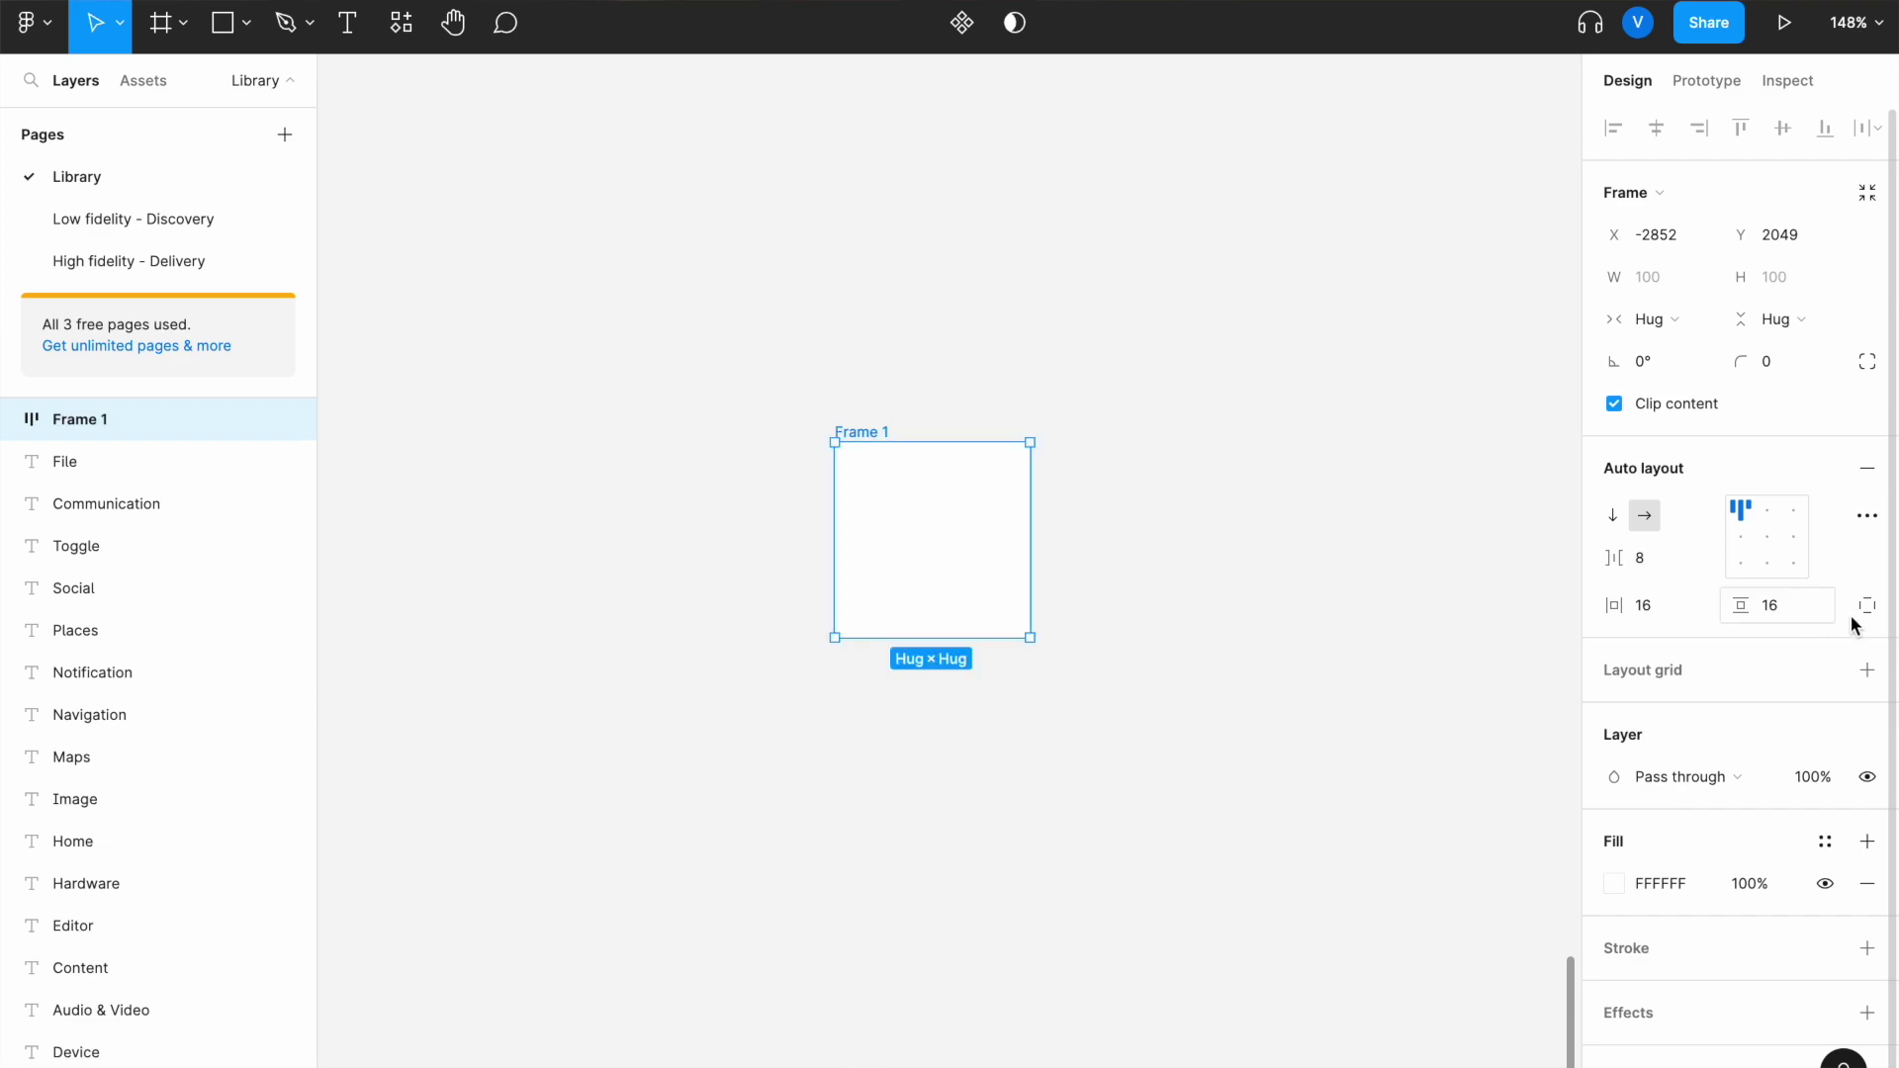
pyautogui.click(1766, 537)
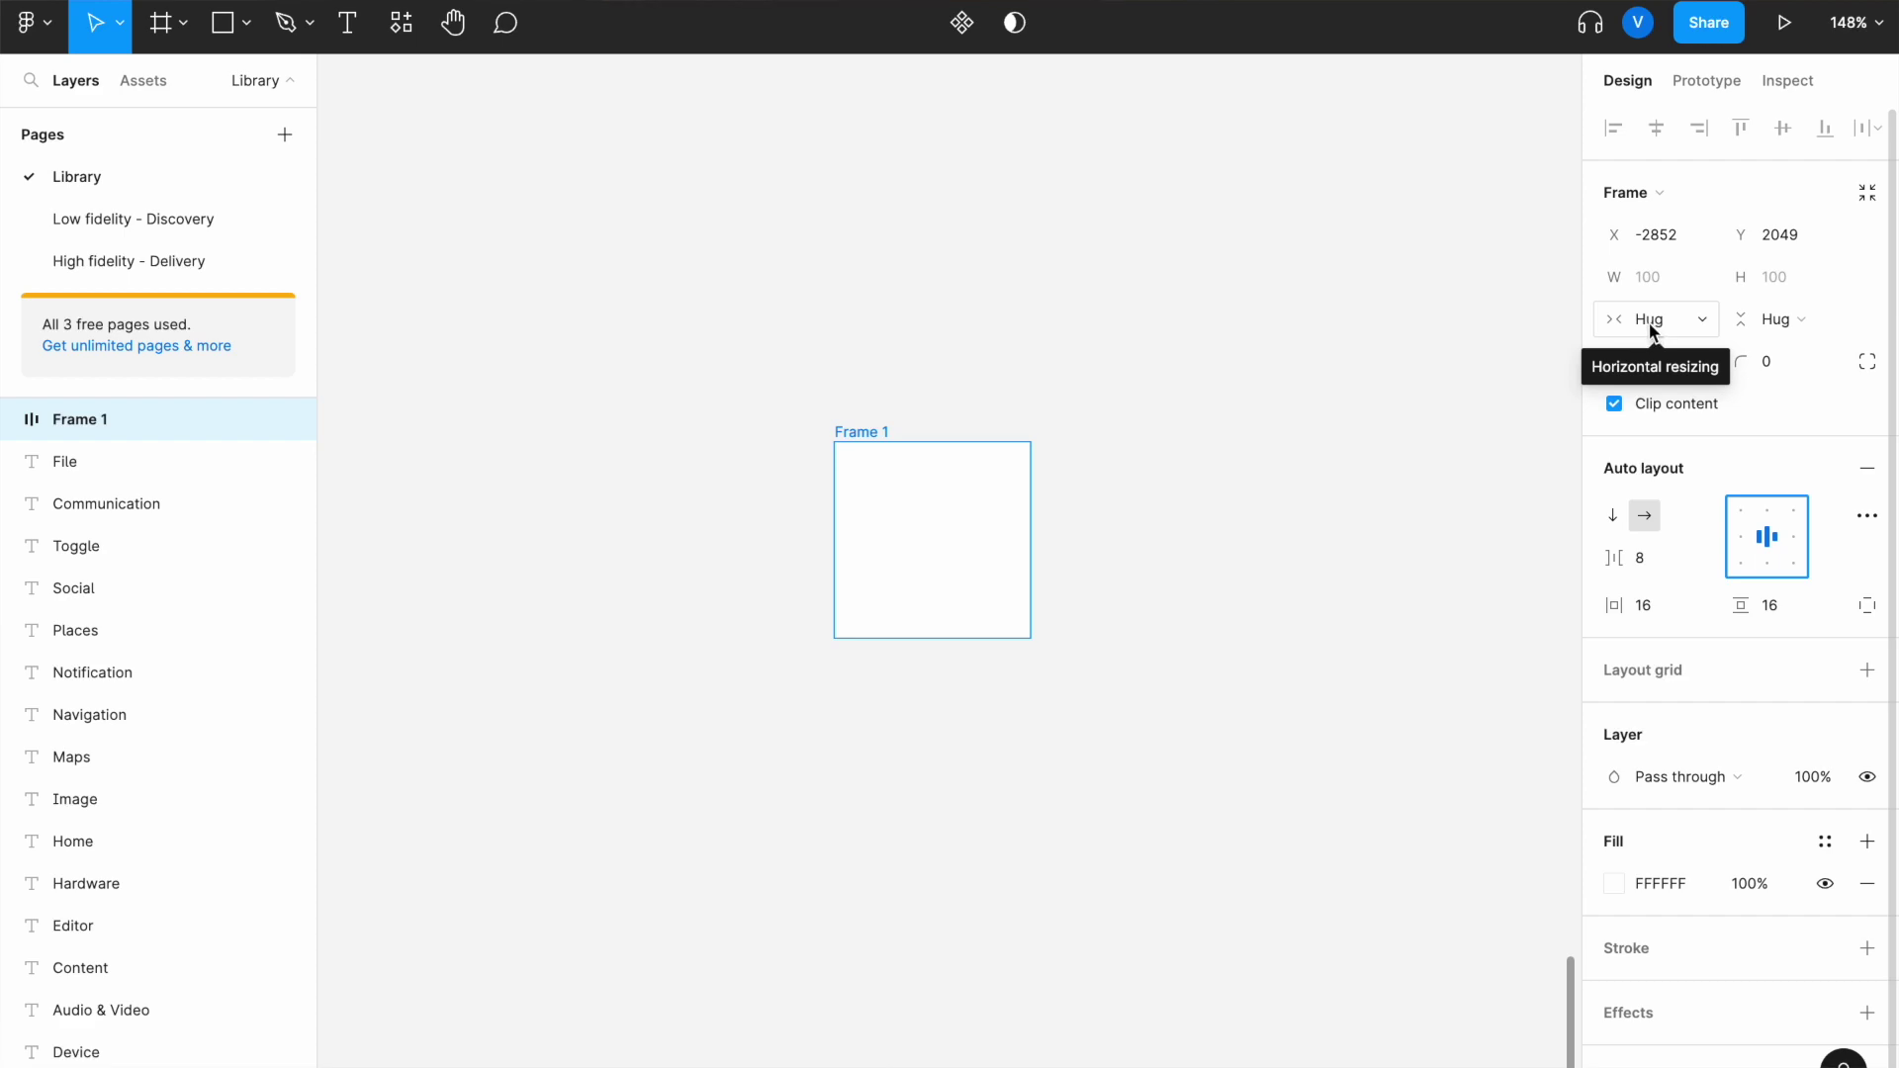
# - Switch the frame's vertical resizing to Fixed height and set its height to 48
pyautogui.click(1814, 327)
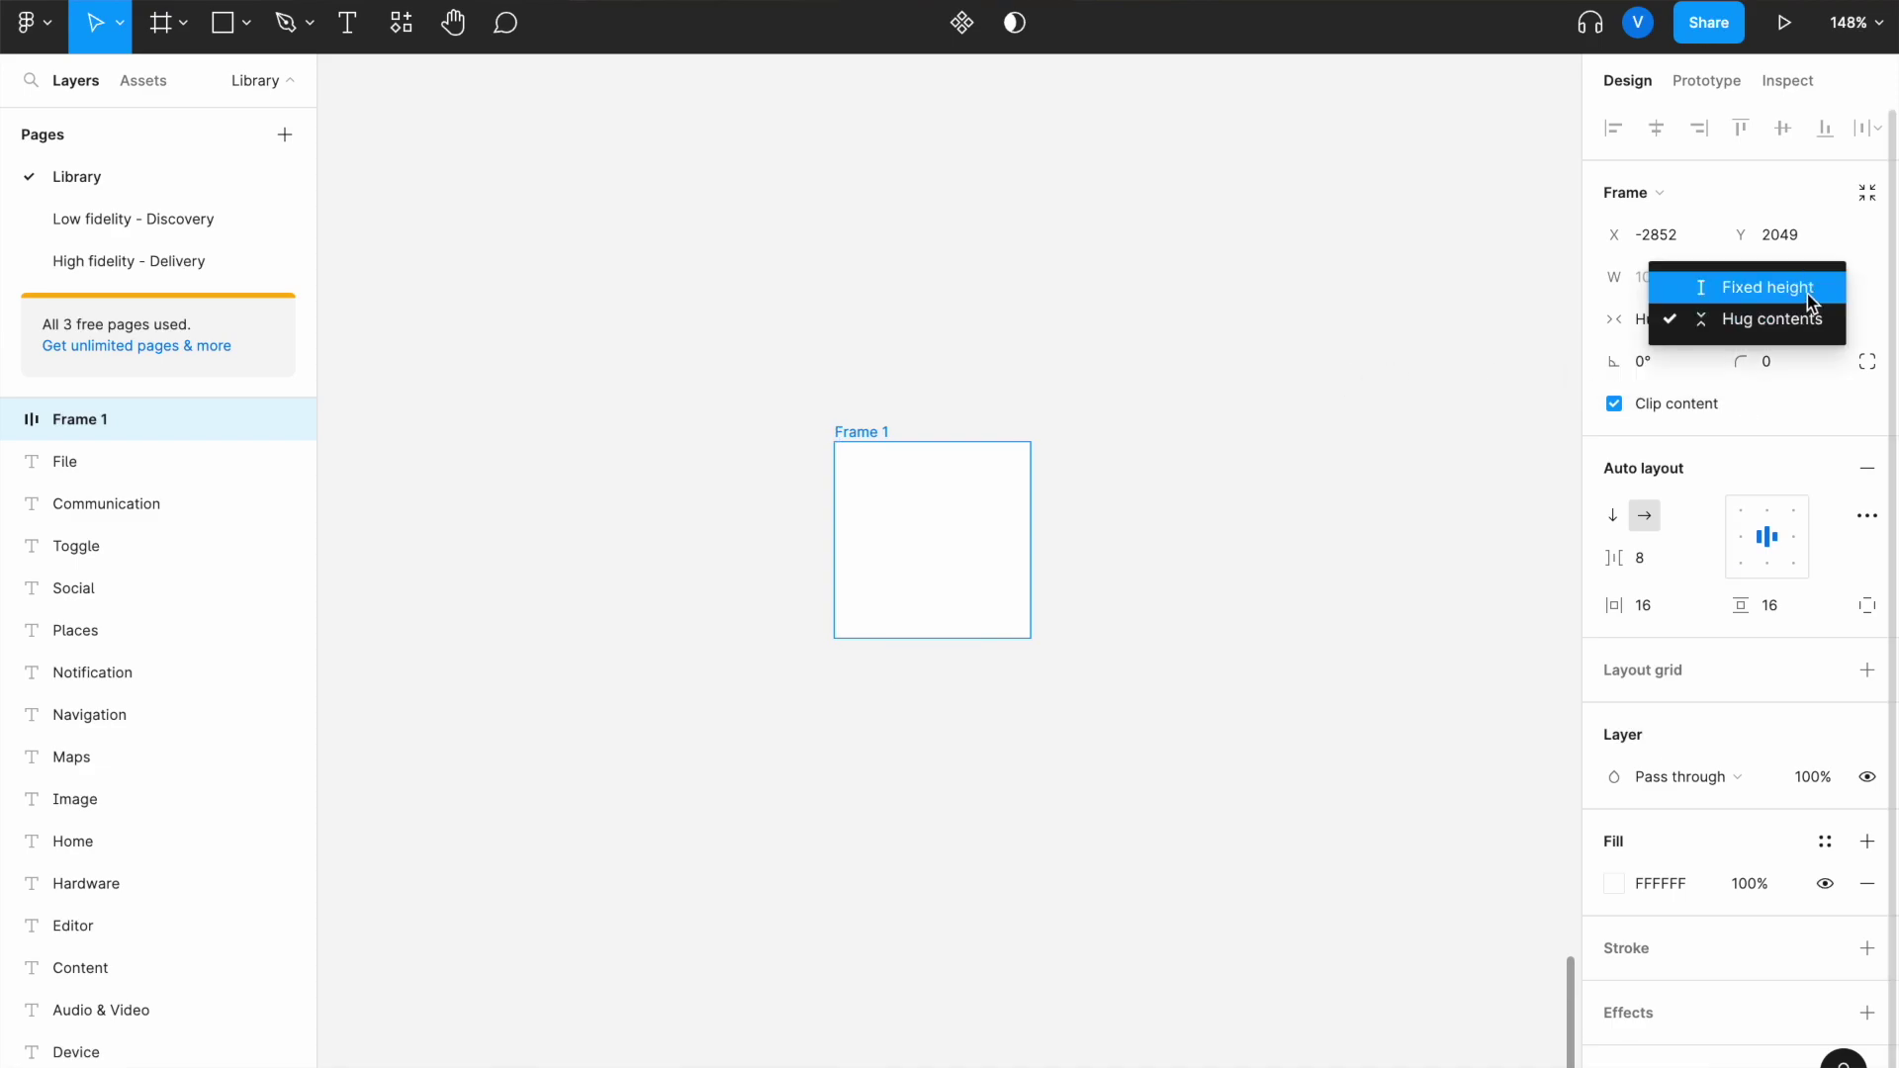
pyautogui.click(1806, 294)
pyautogui.click(1805, 277)
pyautogui.write('48')
pyautogui.press('Return')
pyautogui.press('Escape')
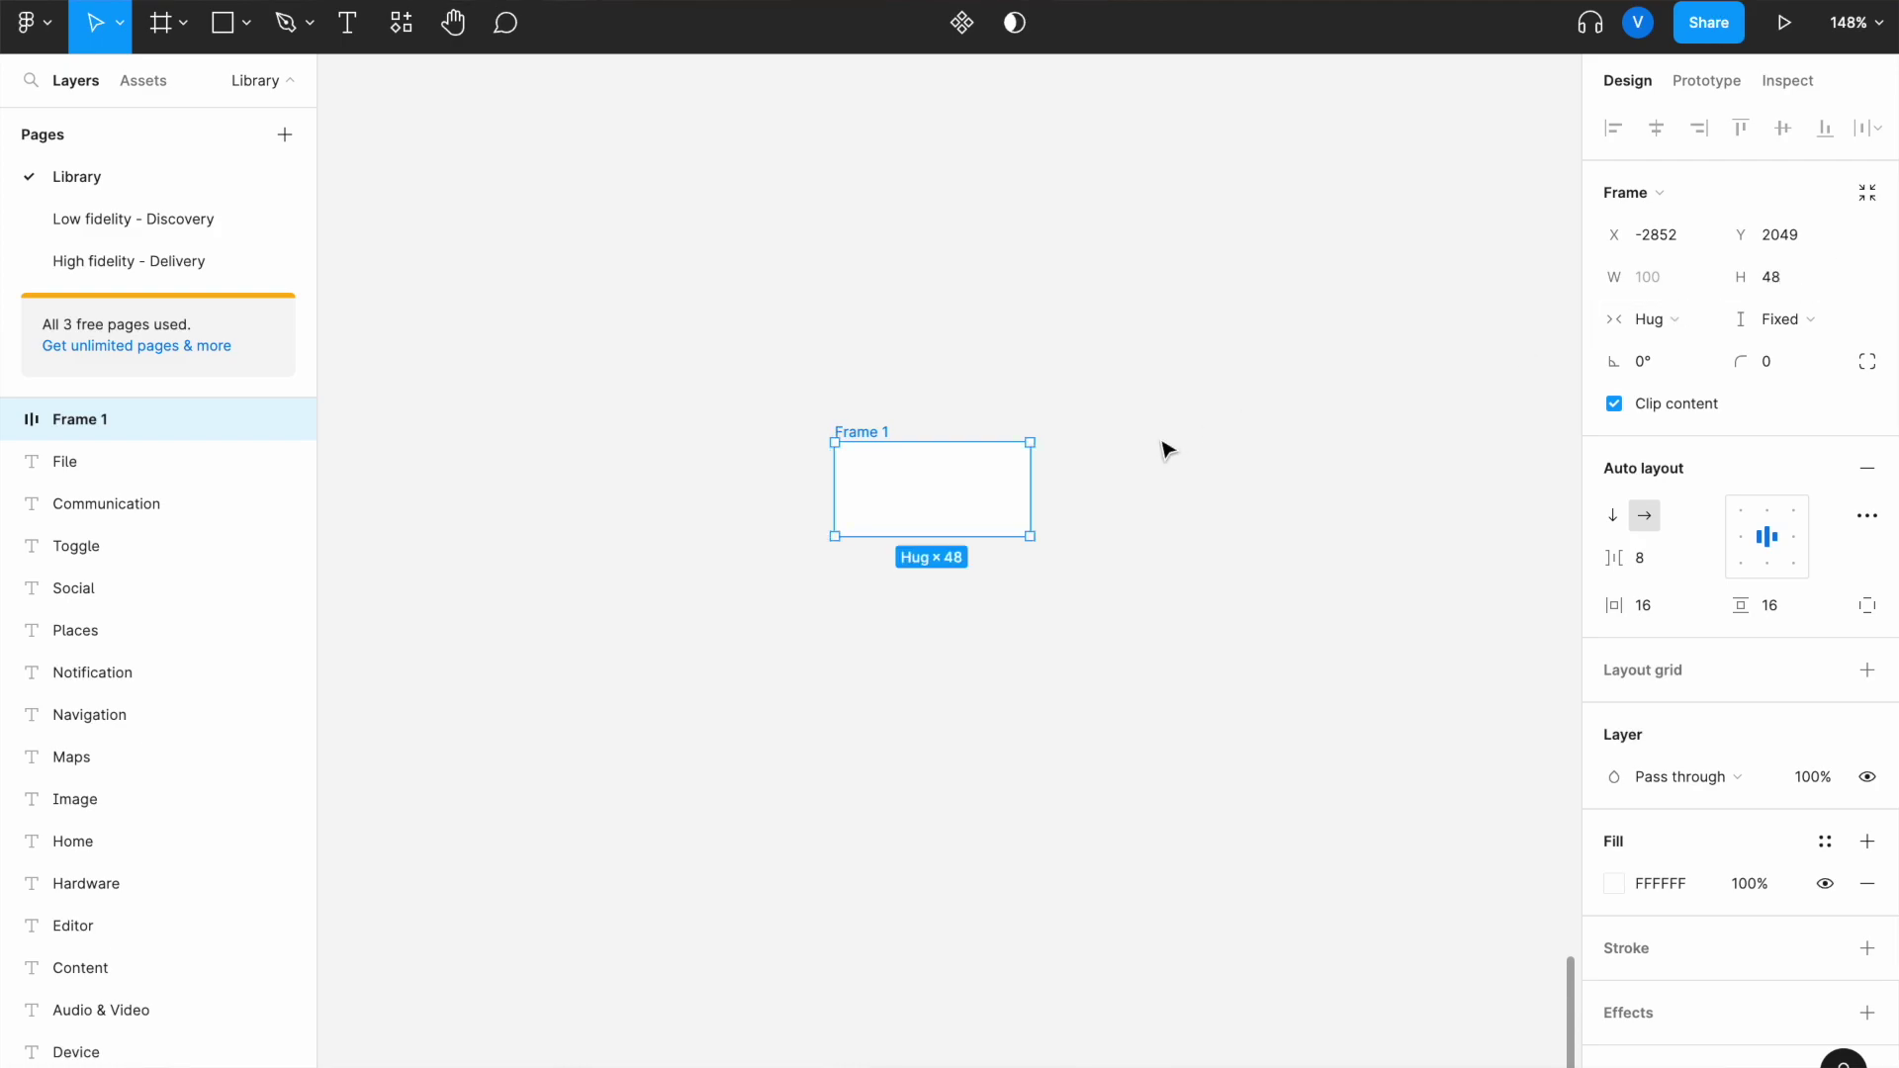
# - Add a text layer reading "Button" on the empty canvas below the frame
pyautogui.scroll(2, 1166, 450)
pyautogui.scroll(3, 1165, 450)
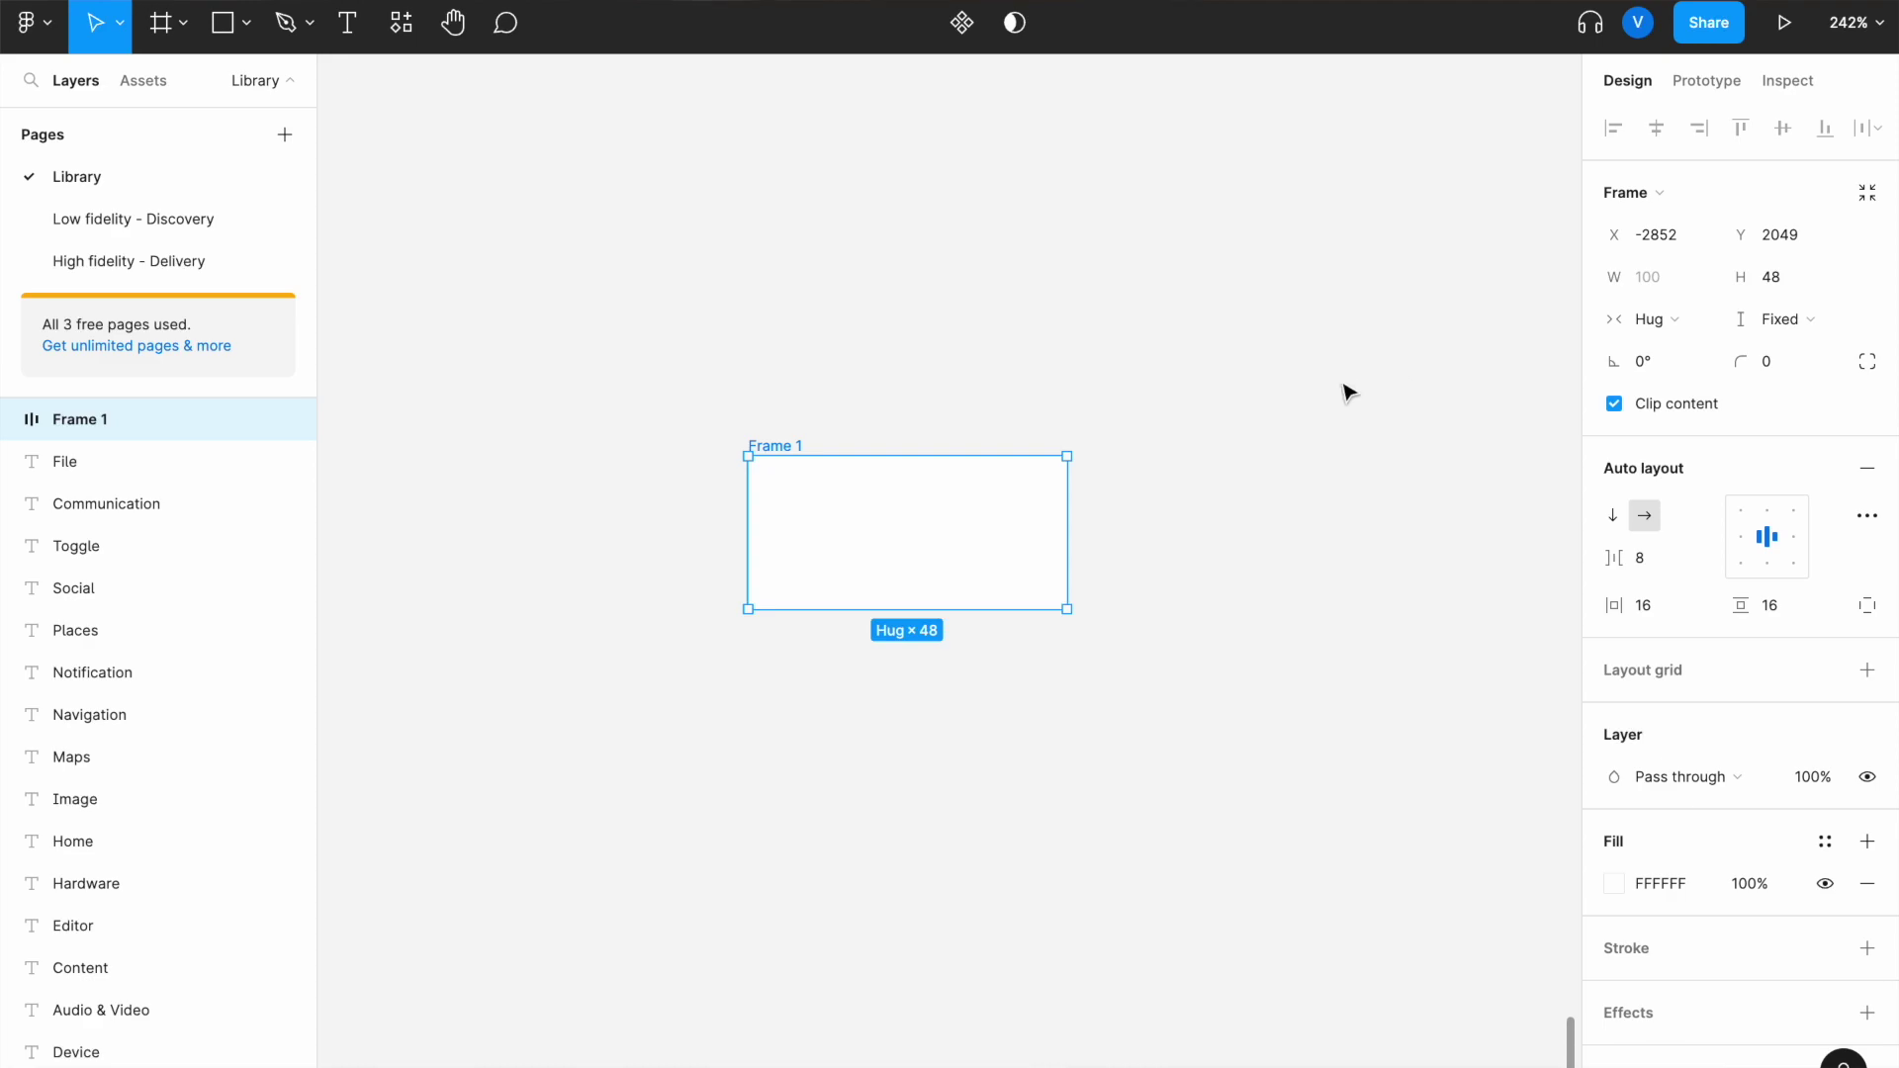
pyautogui.click(1307, 423)
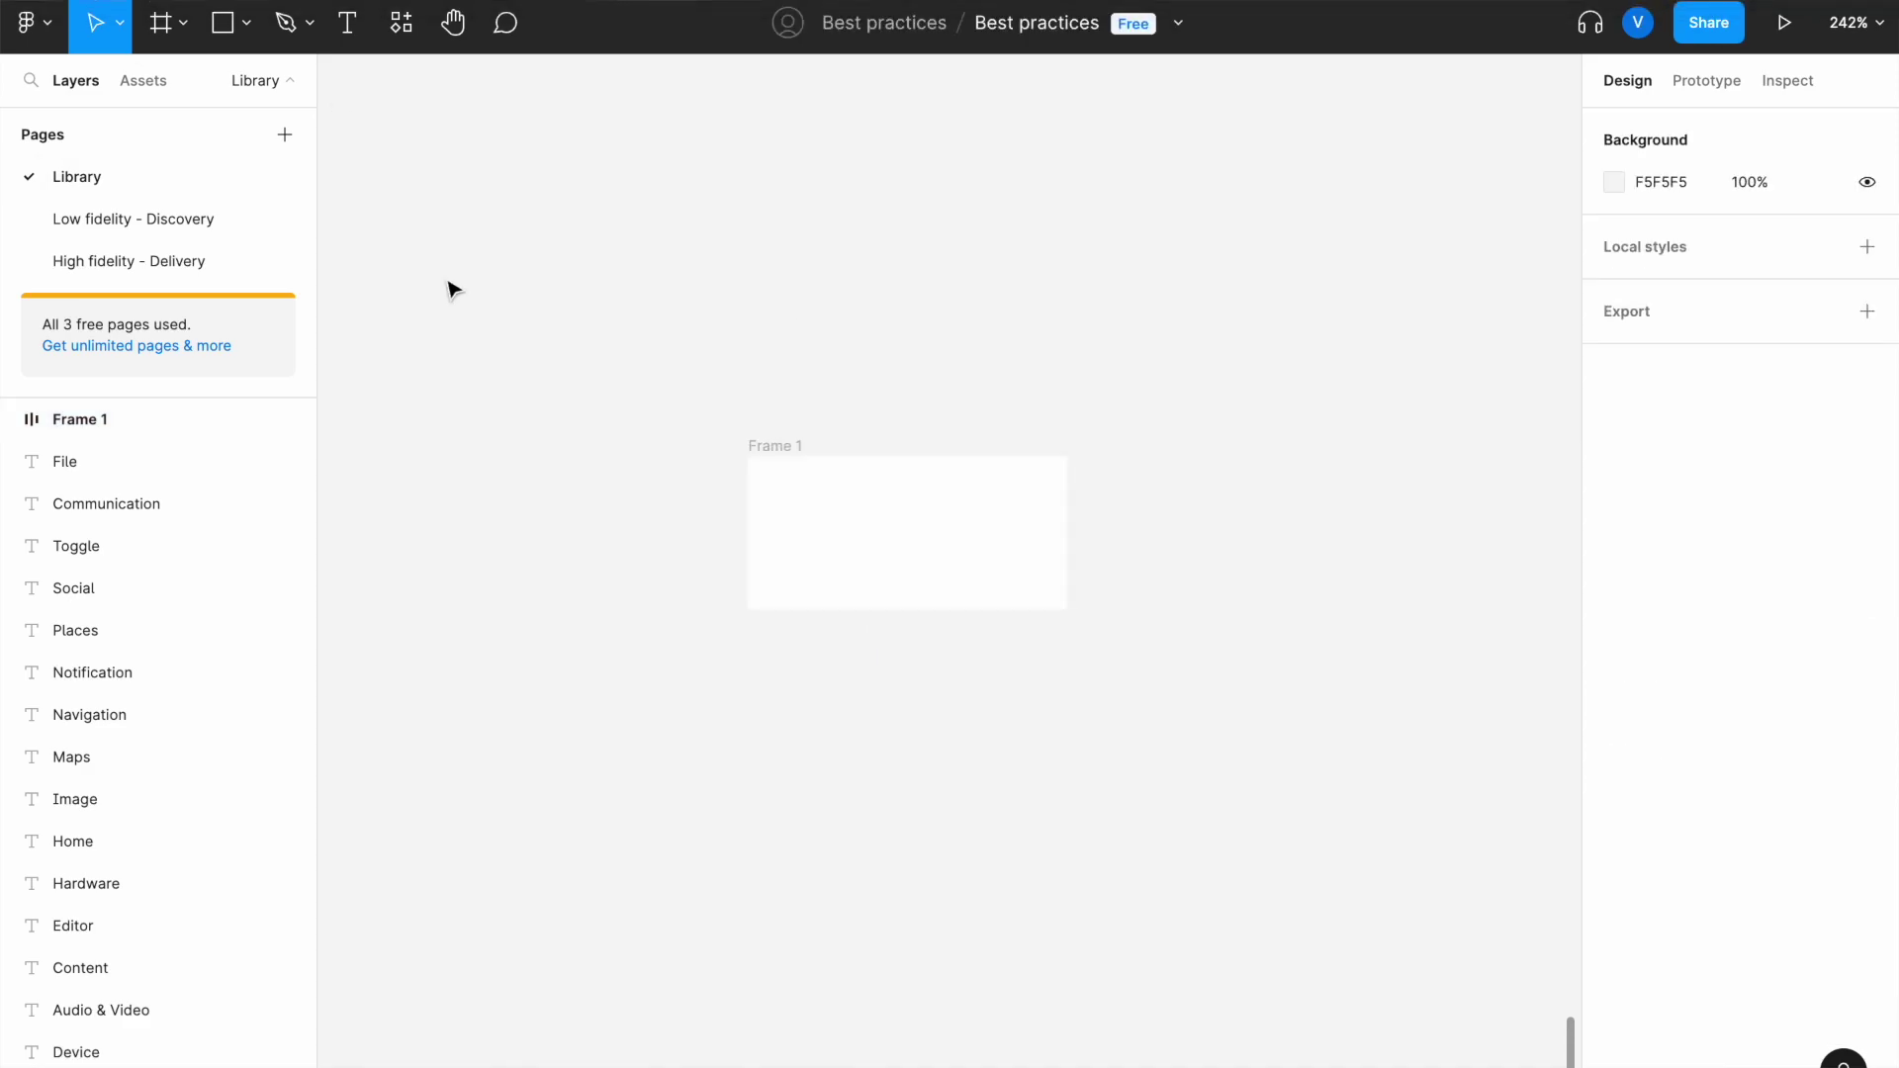
pyautogui.click(345, 35)
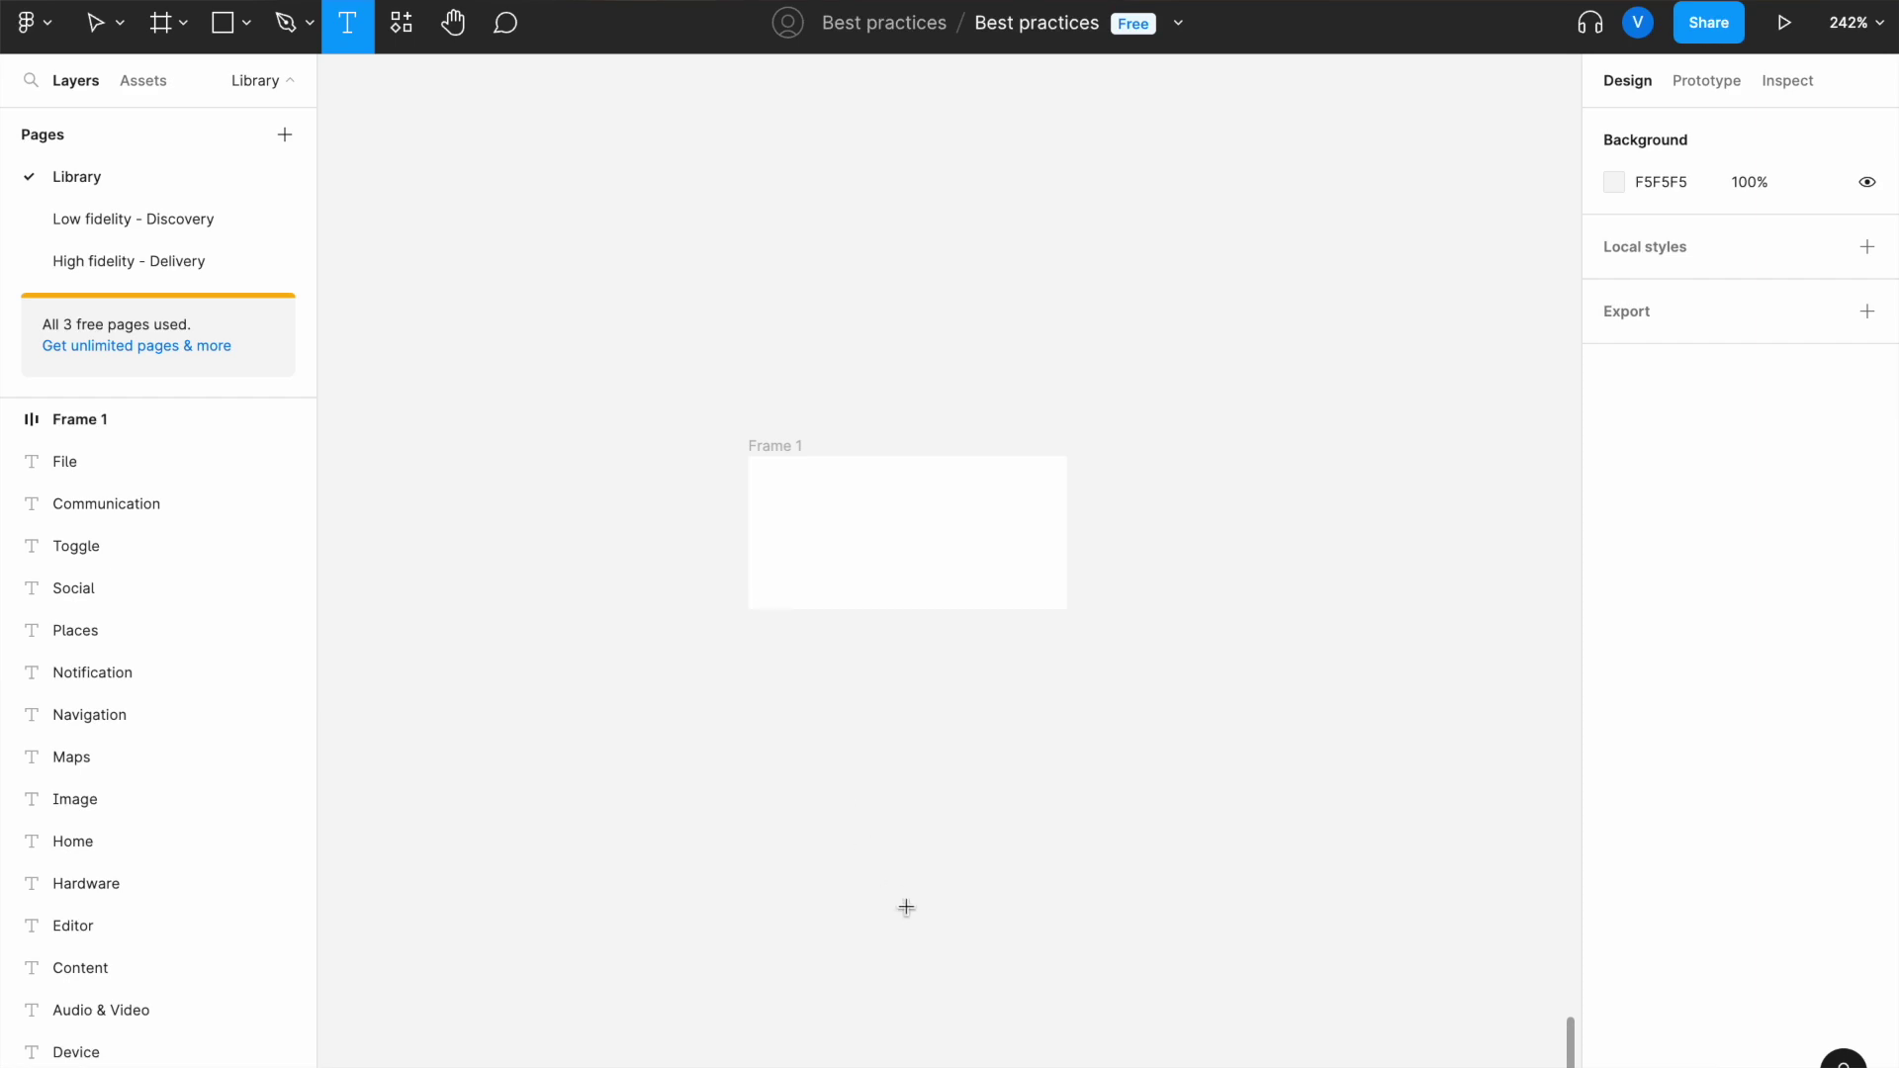
pyautogui.click(835, 886)
pyautogui.scroll(-3, 836, 895)
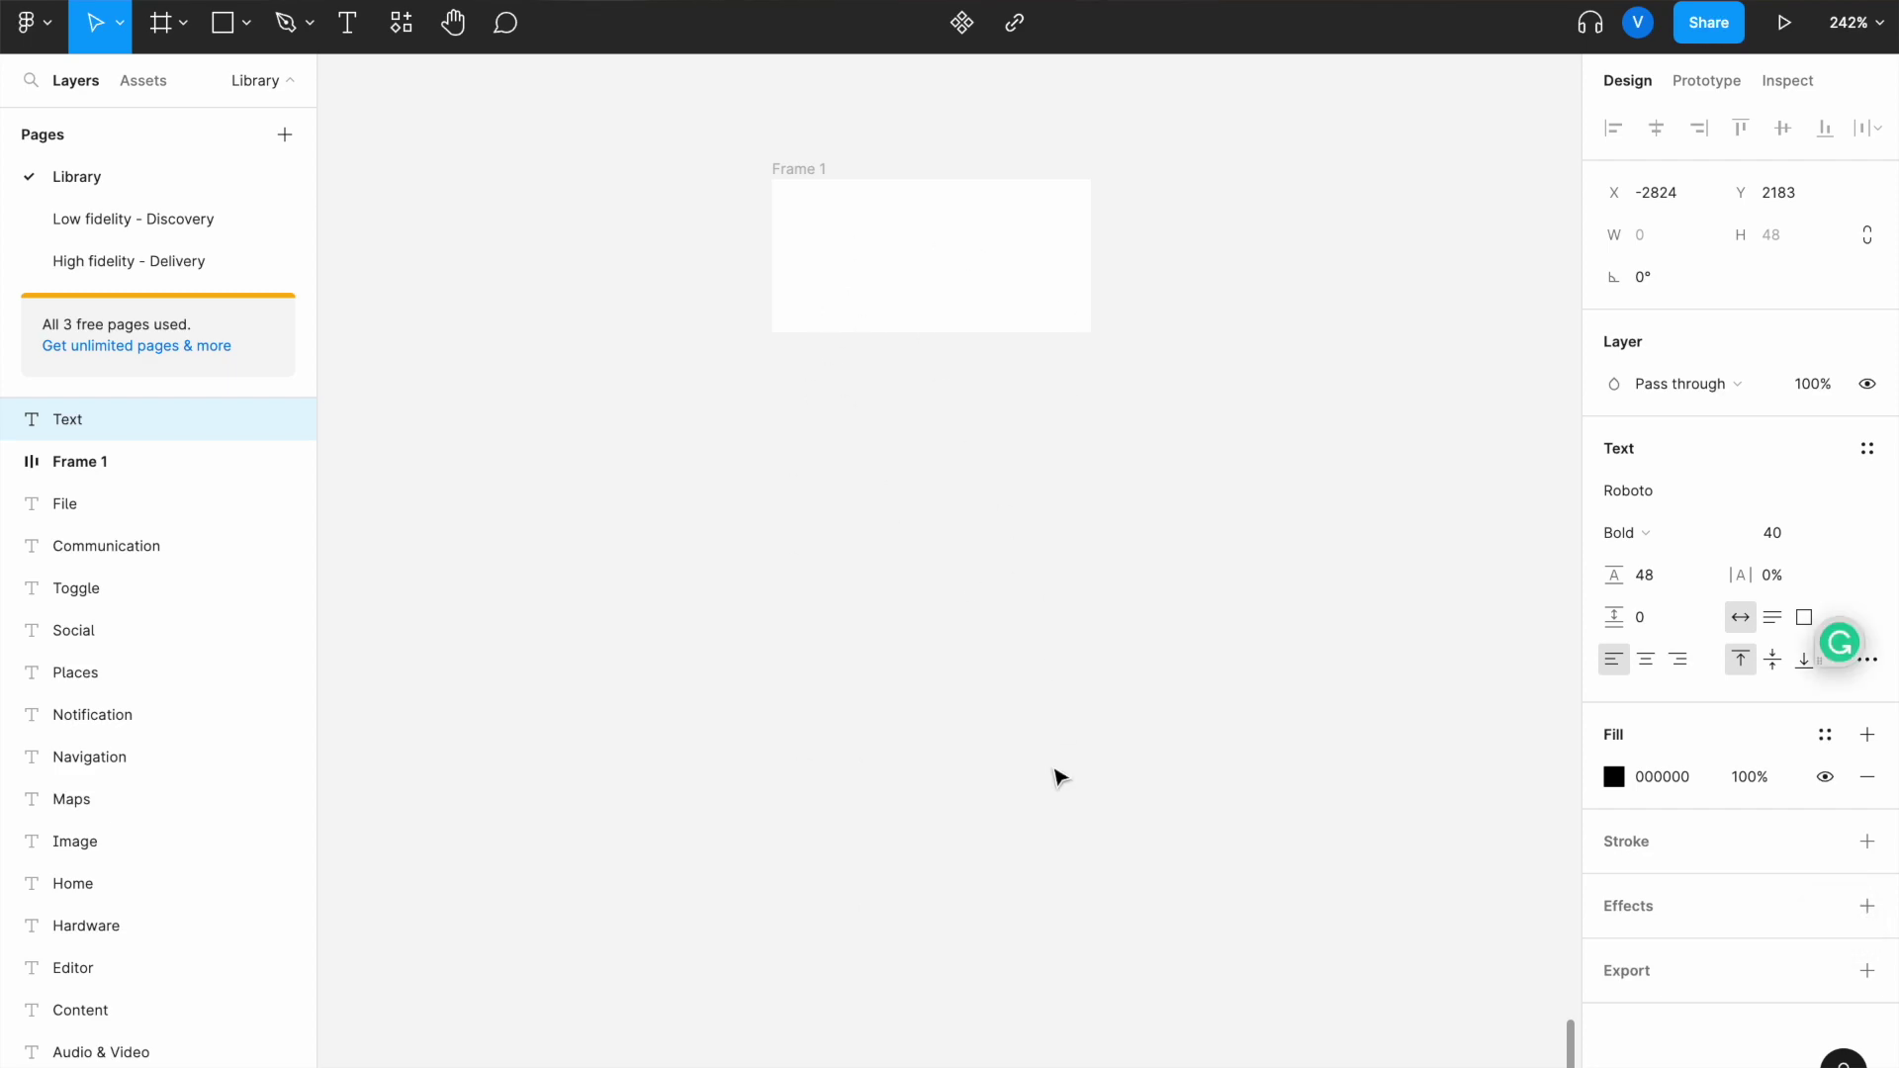
pyautogui.write('Bu')
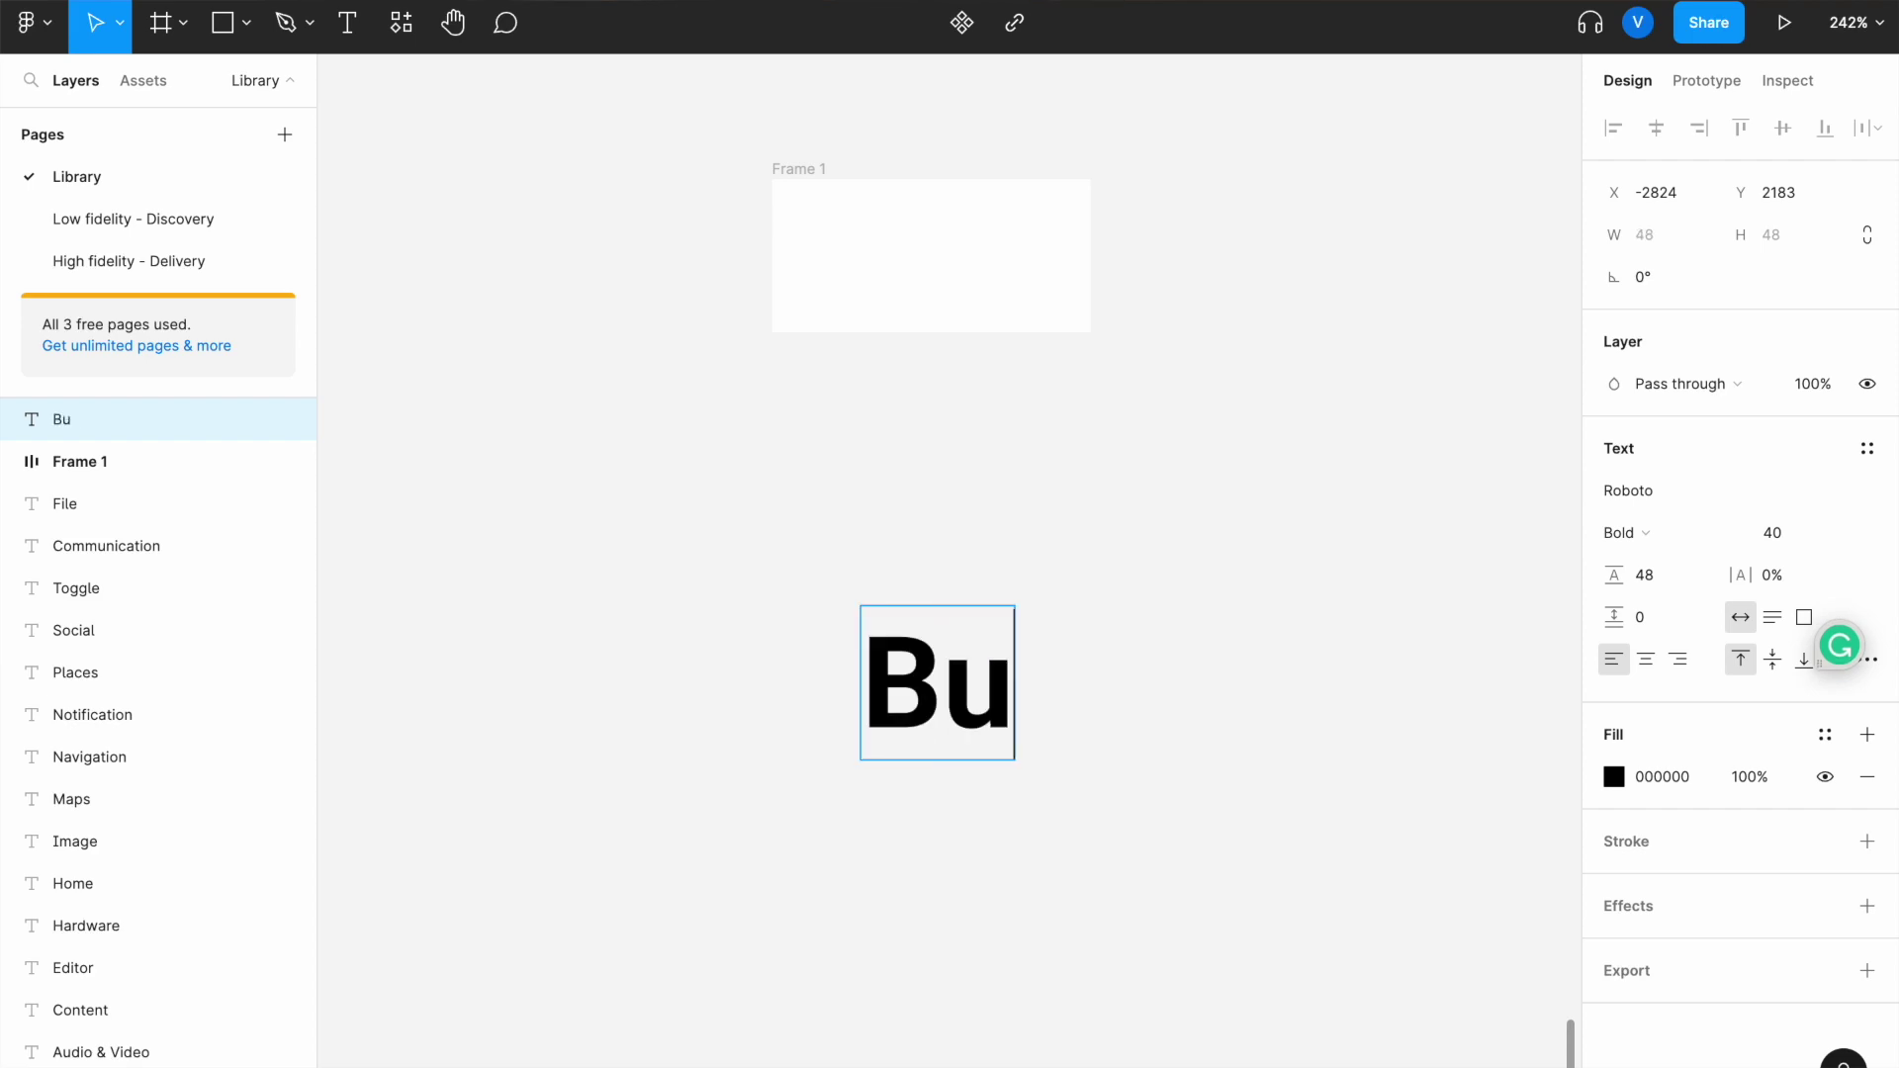
pyautogui.write('tton')
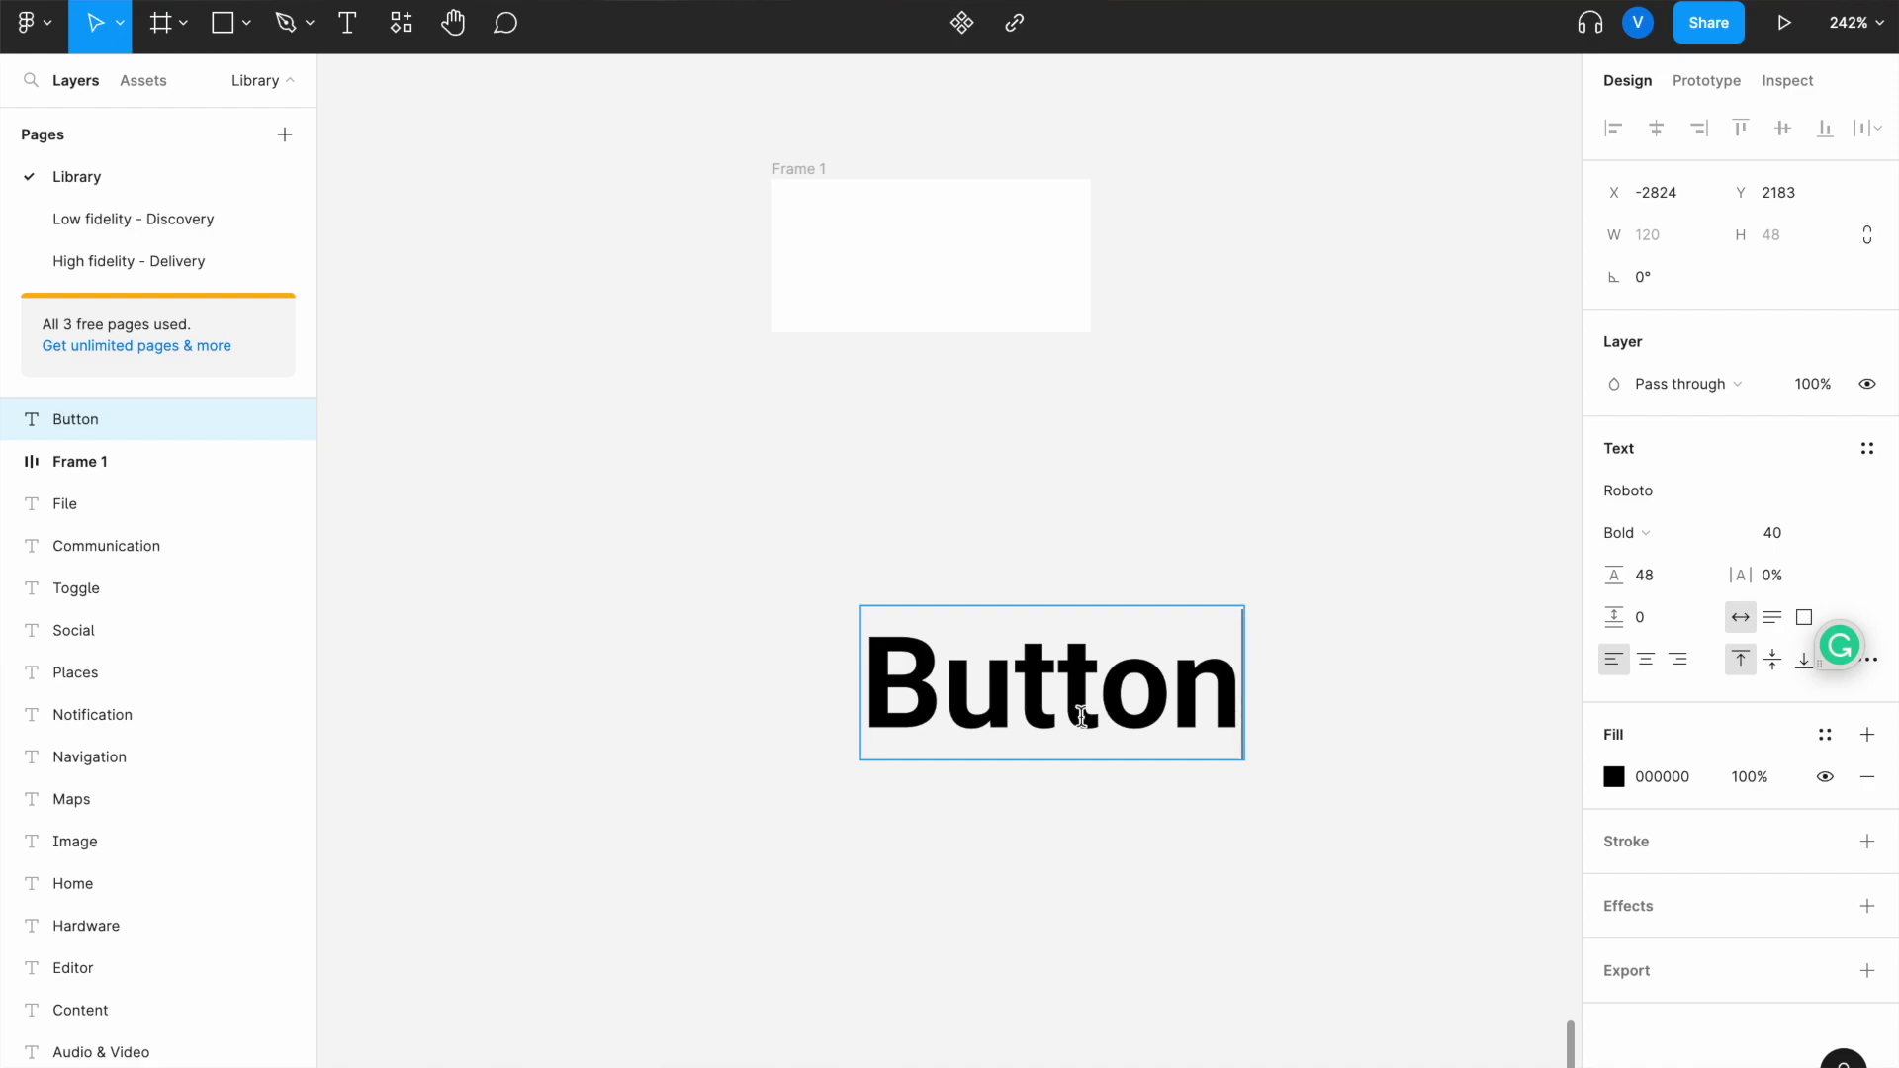
pyautogui.press('Escape')
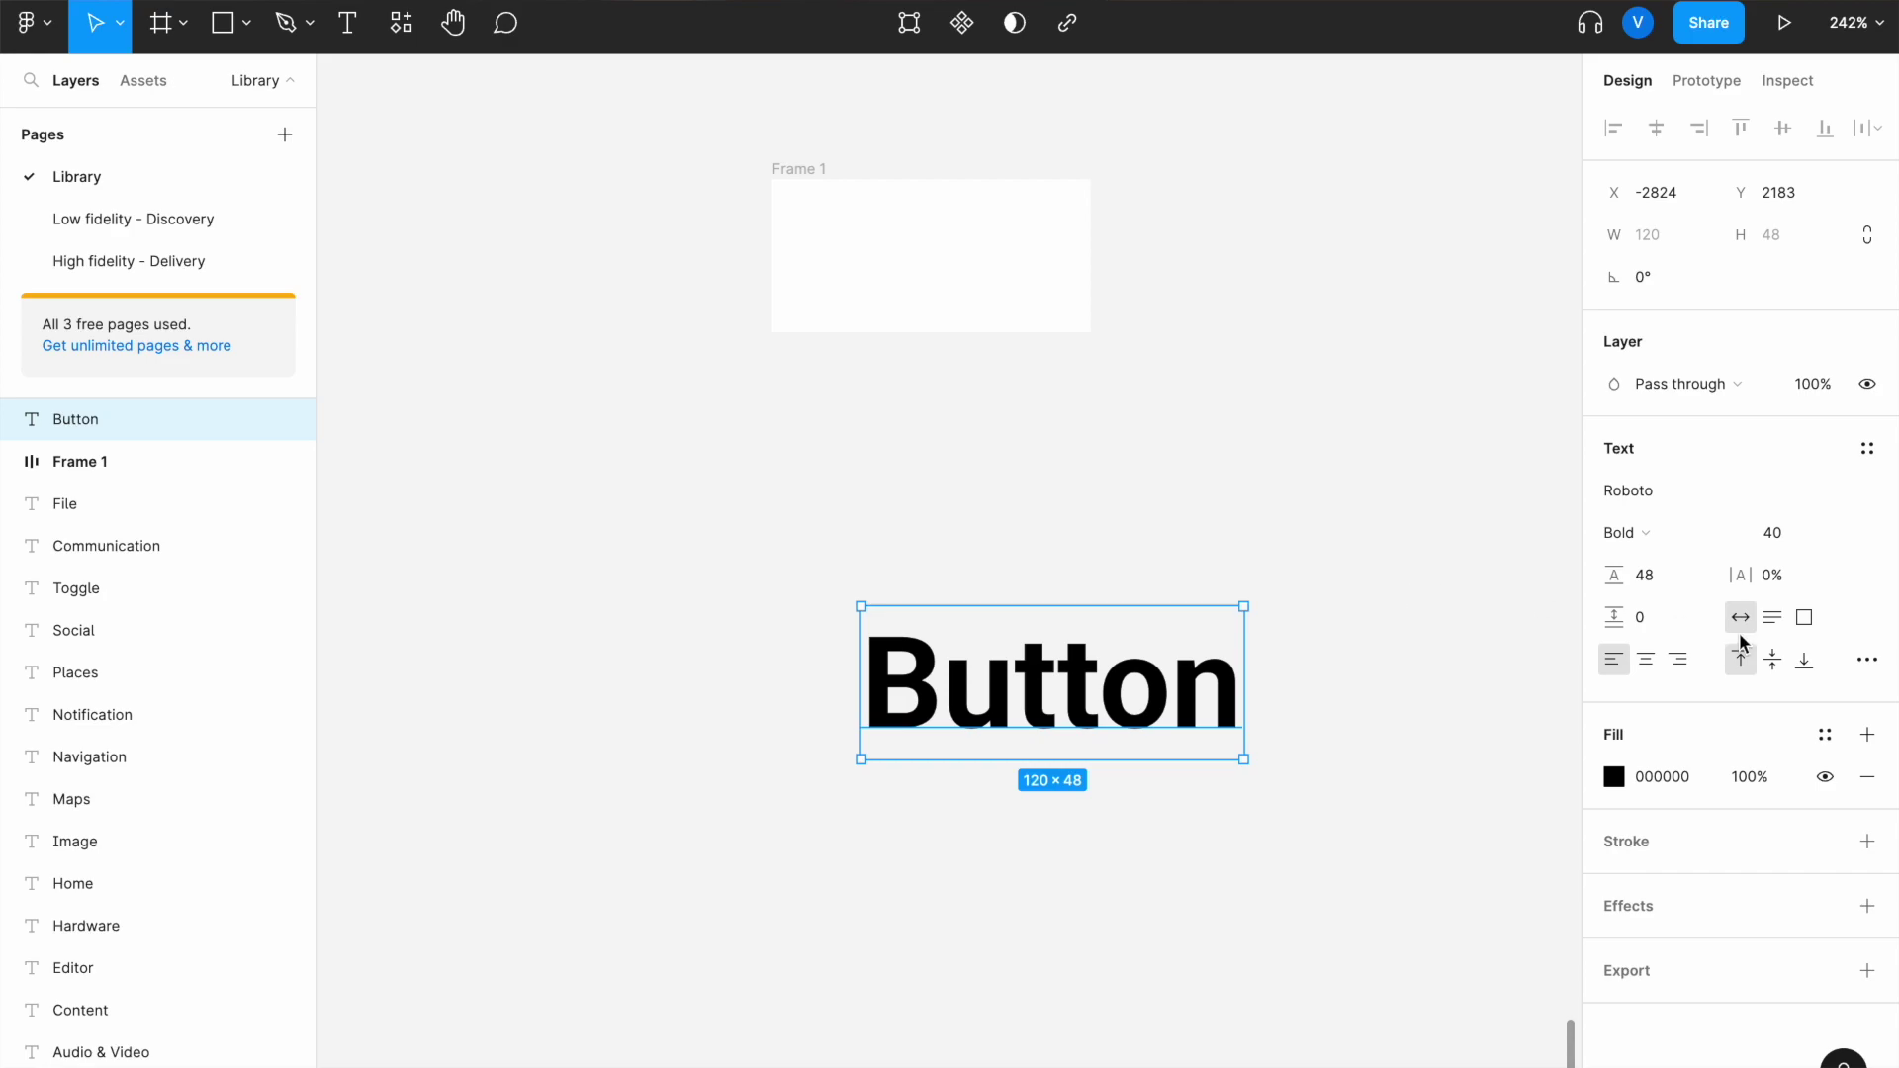
# - Set the "Button" text layer's font to Open Sans with the Regular weight
pyautogui.click(1741, 479)
pyautogui.write('Open Sans')
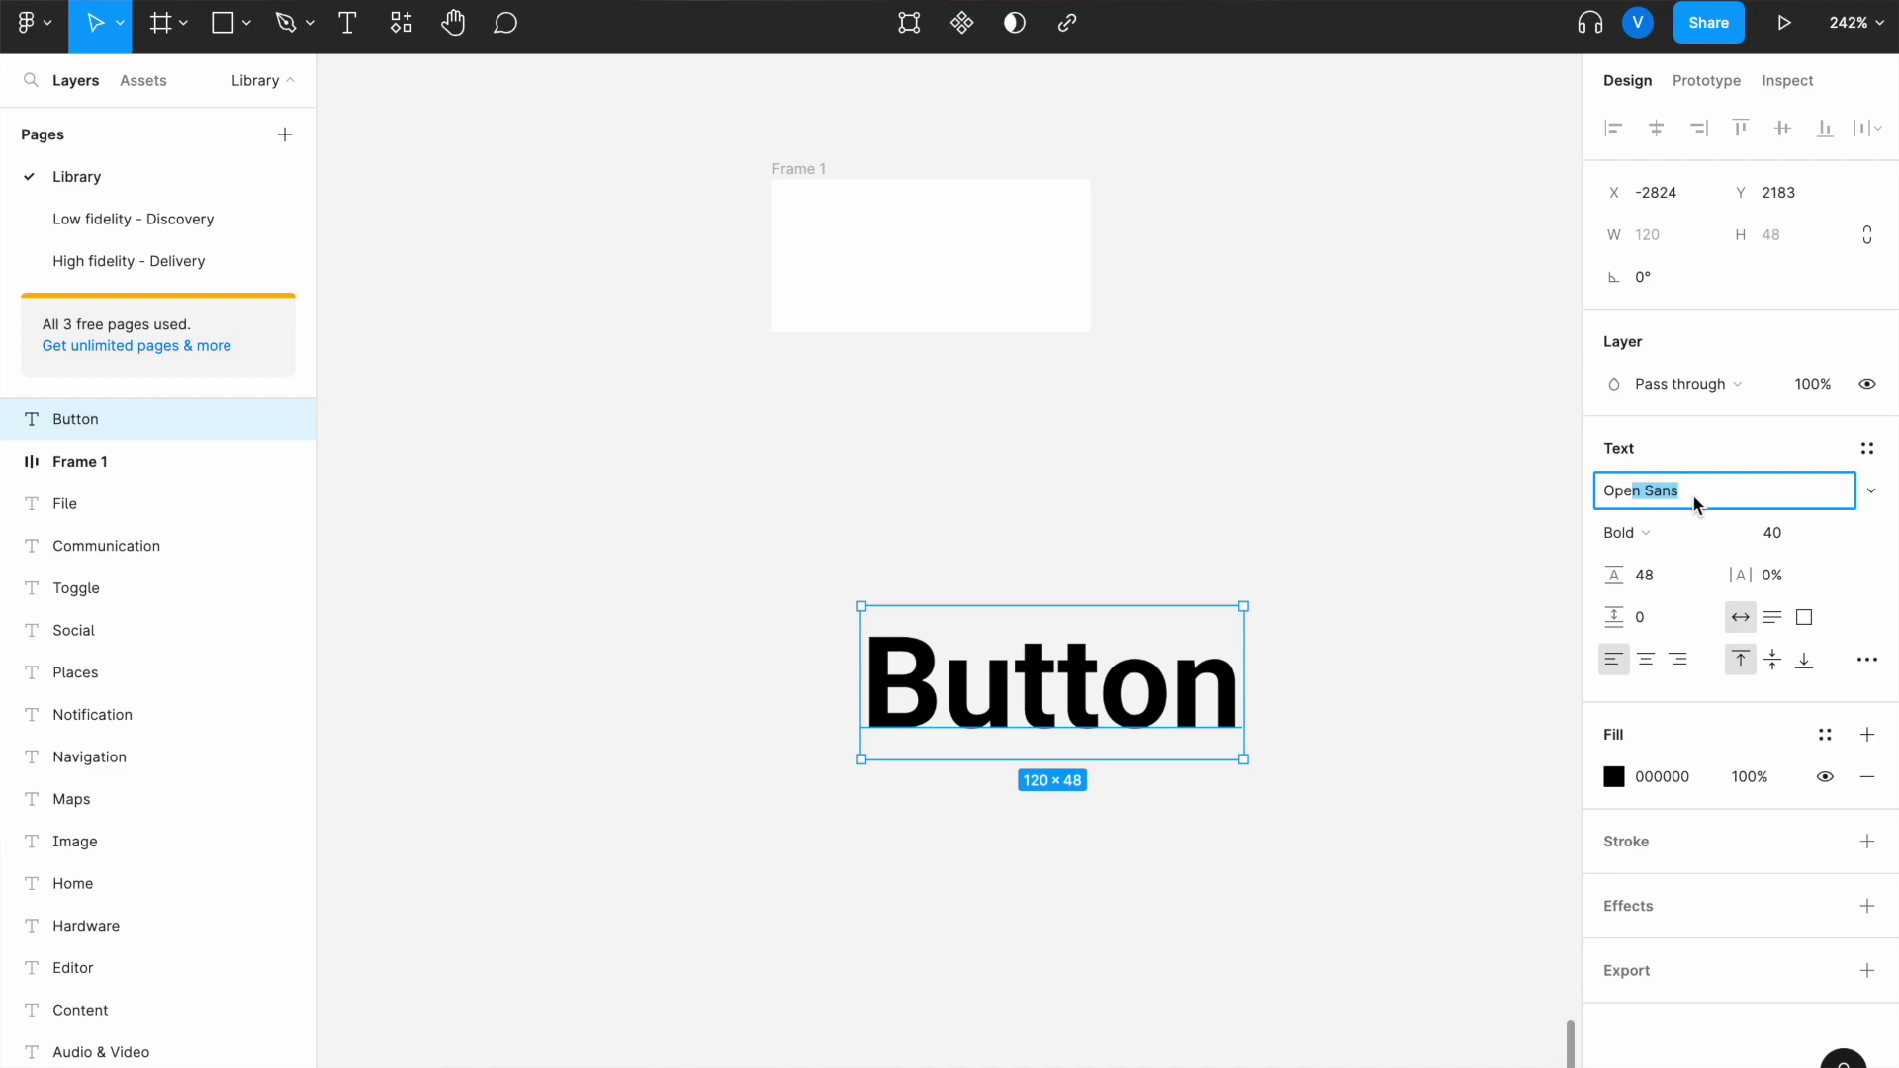
pyautogui.press('Return')
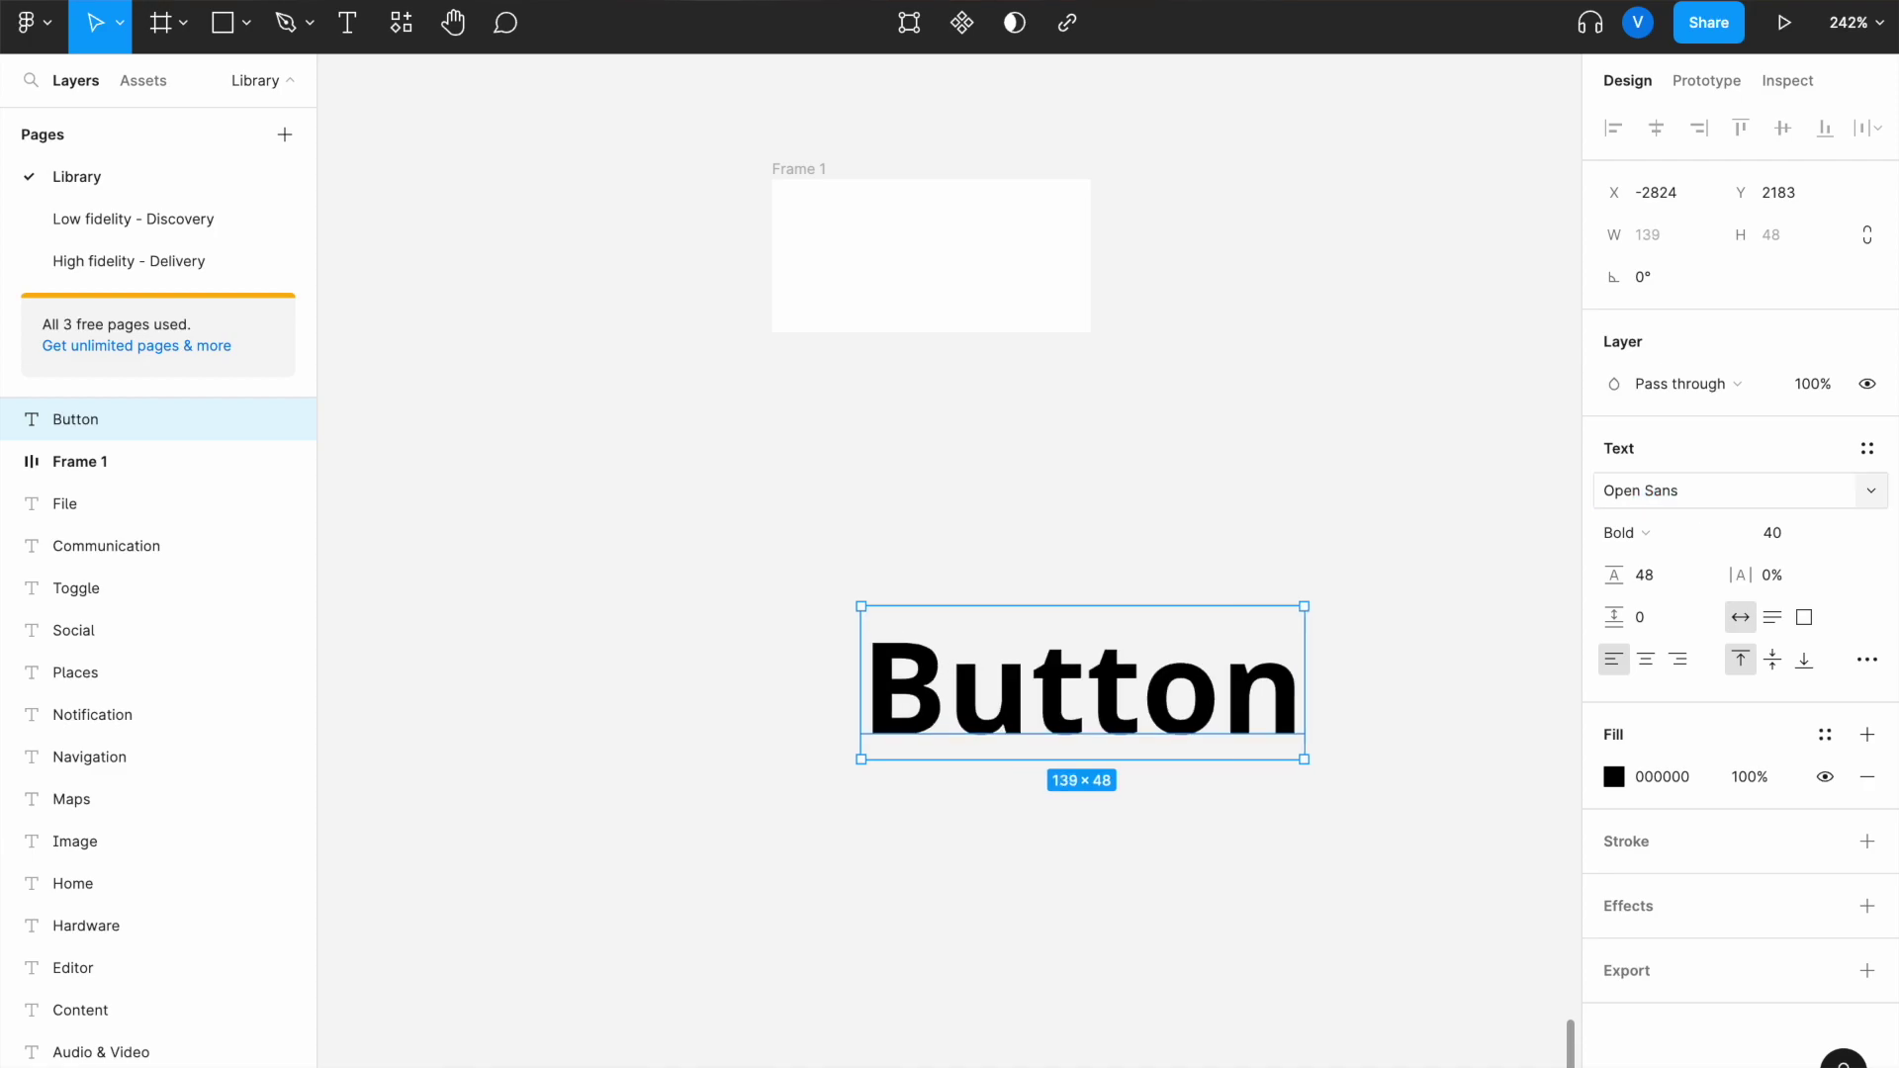
pyautogui.click(1657, 539)
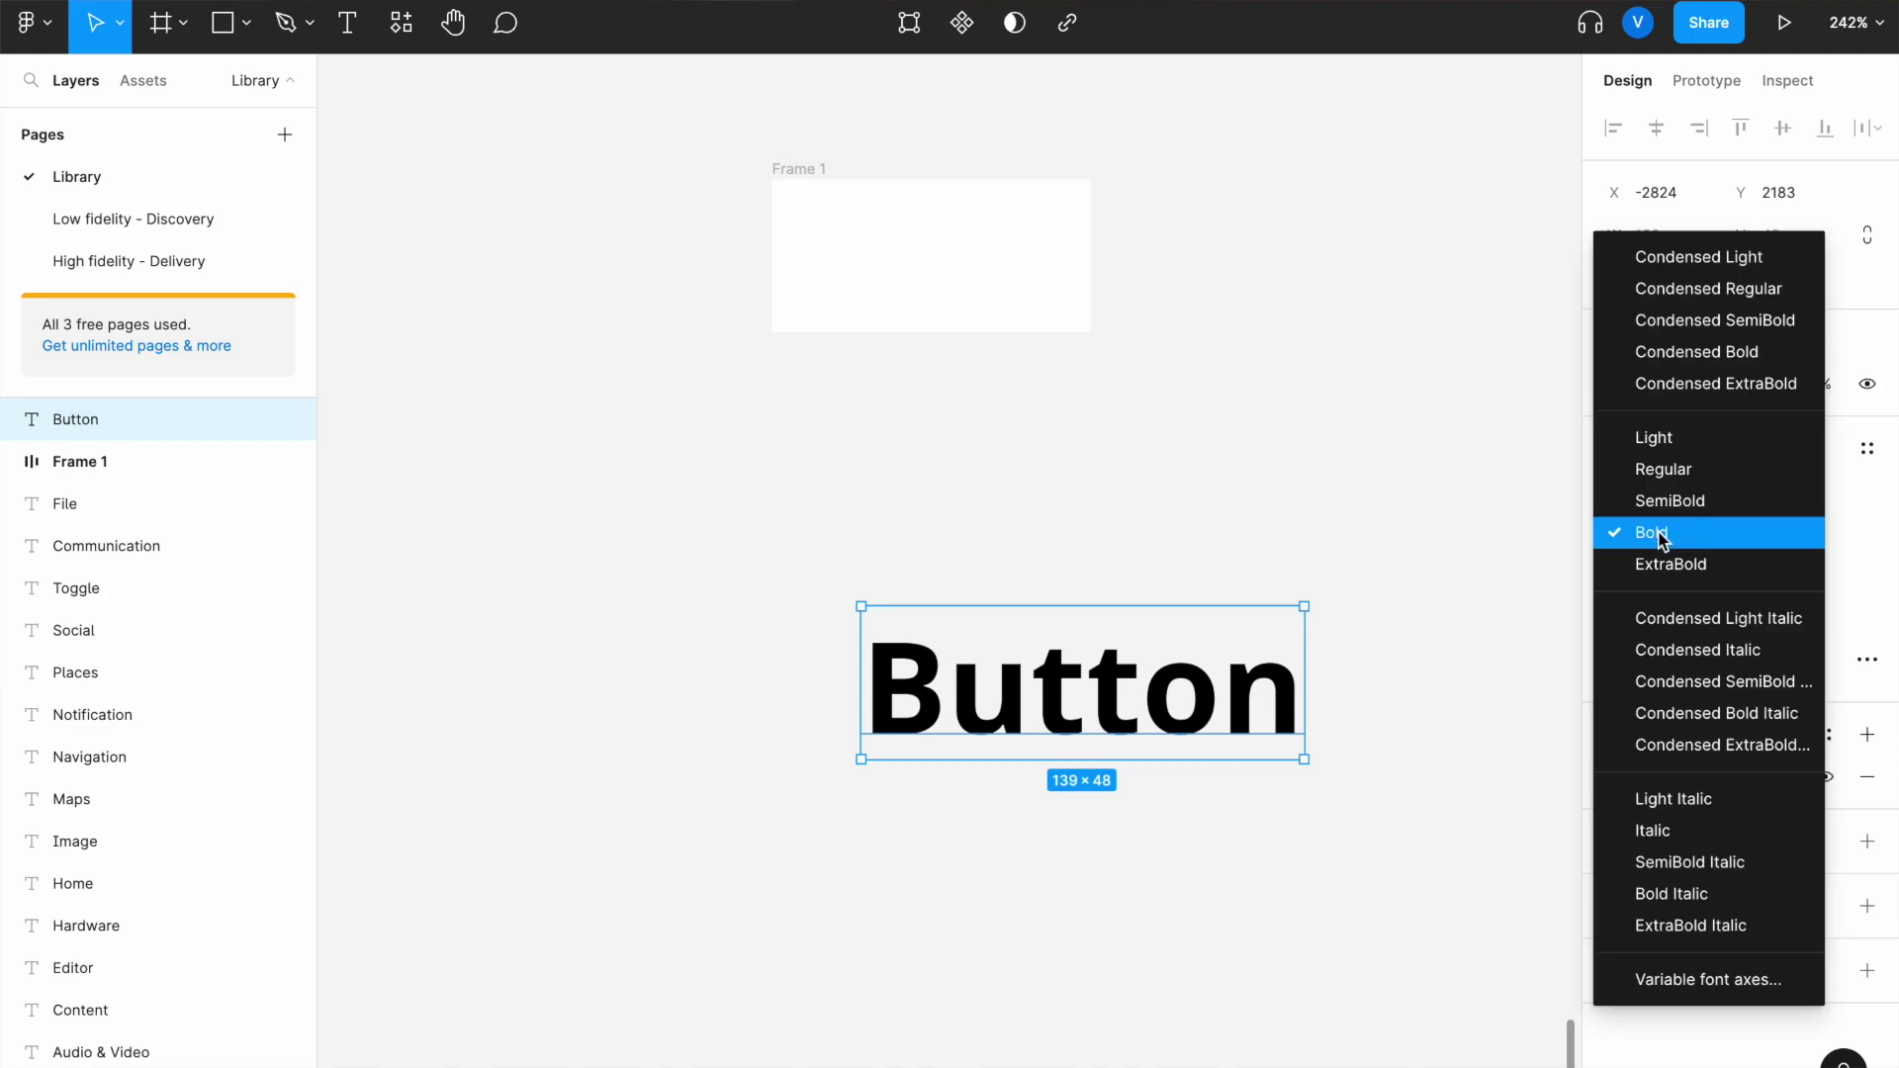
pyautogui.click(1687, 479)
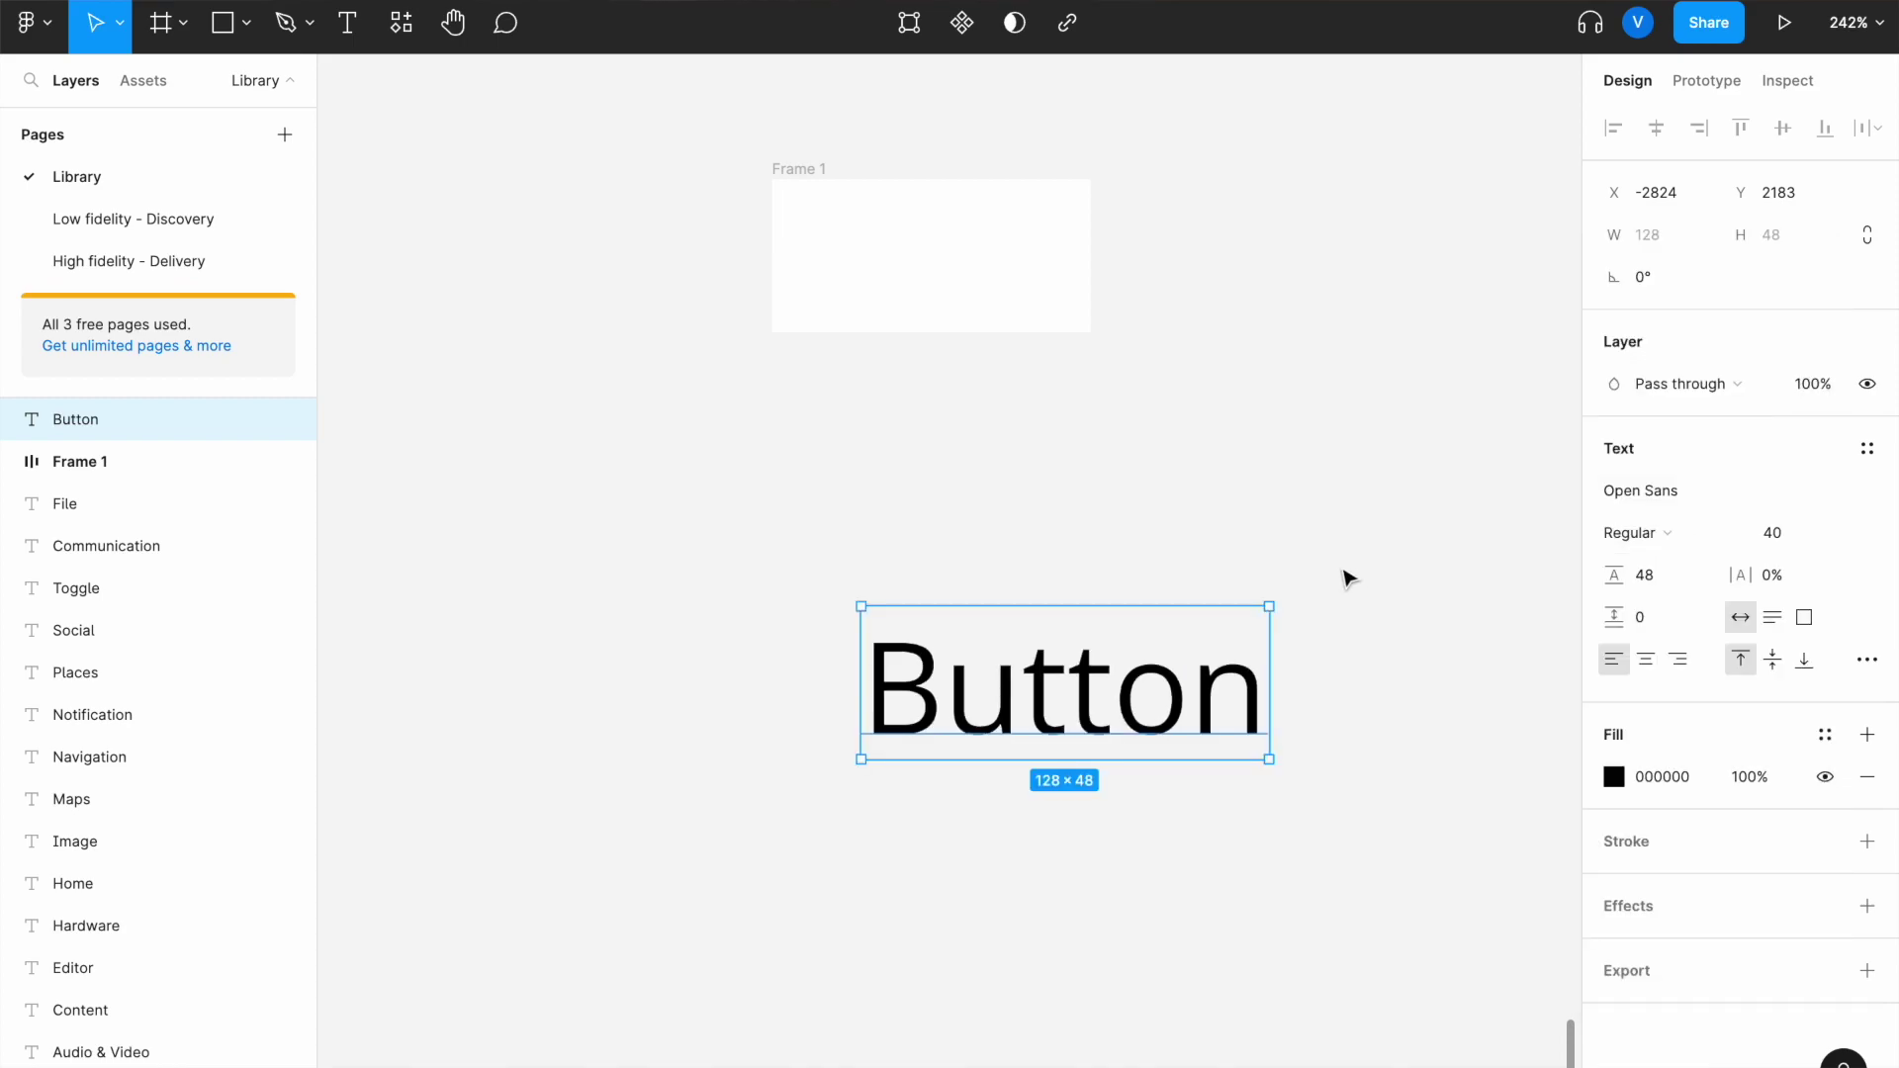
# - Set the "Button" text's font size to 16 and its line height to 130%
pyautogui.scroll(3, 1348, 577)
pyautogui.scroll(1, 1347, 579)
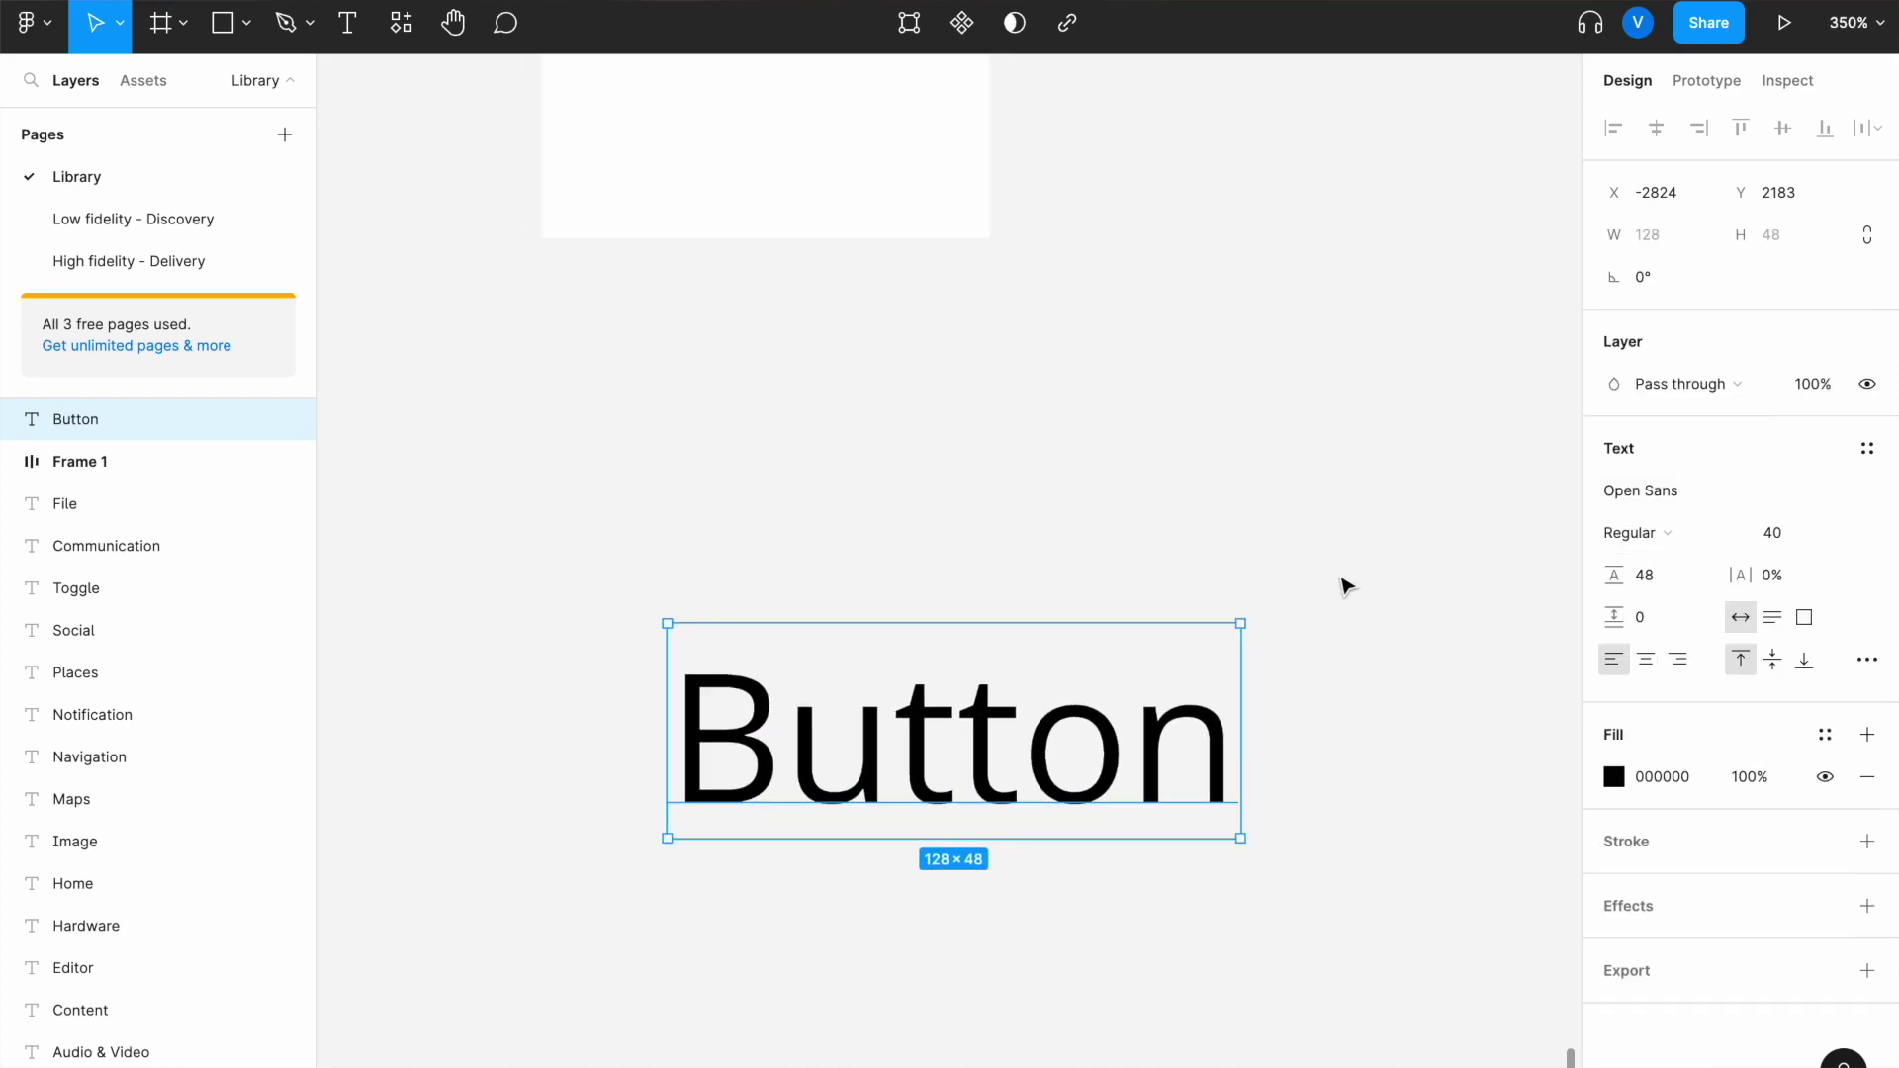
pyautogui.scroll(-3, 1345, 586)
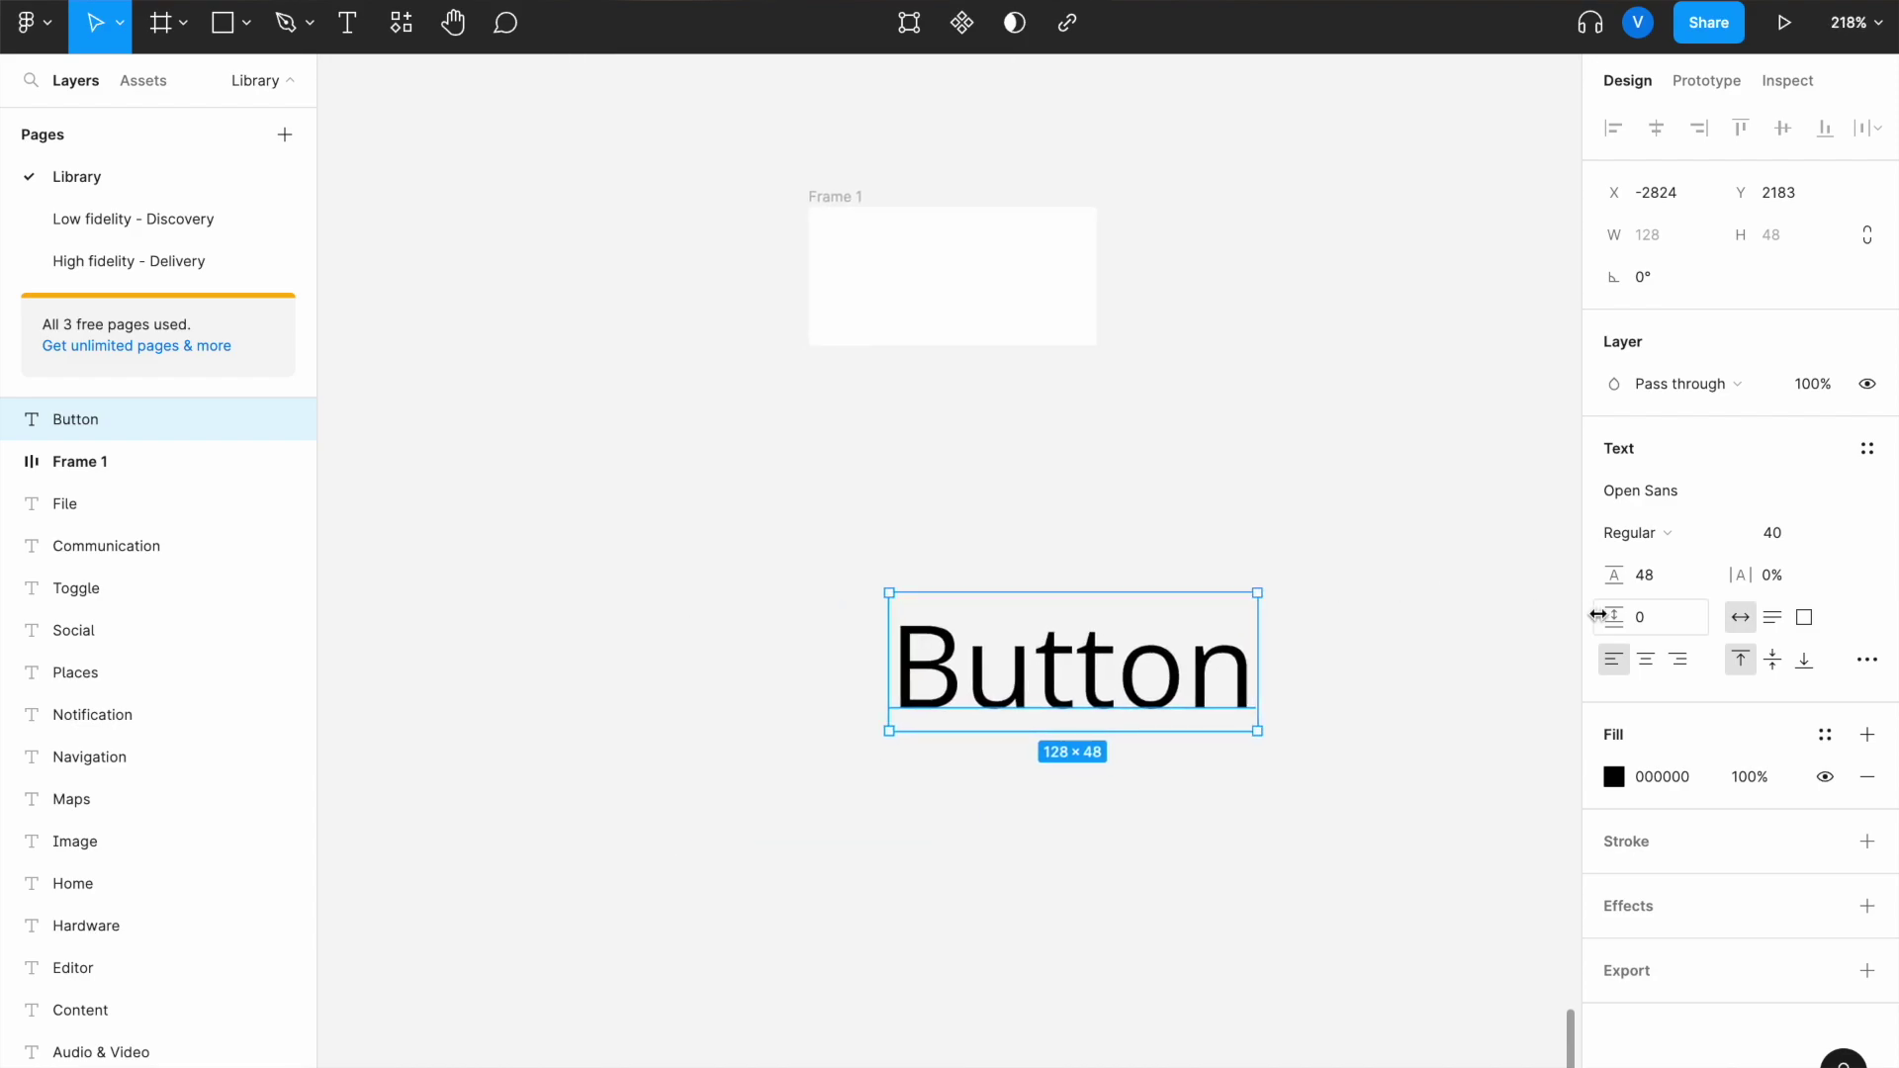
pyautogui.click(1801, 546)
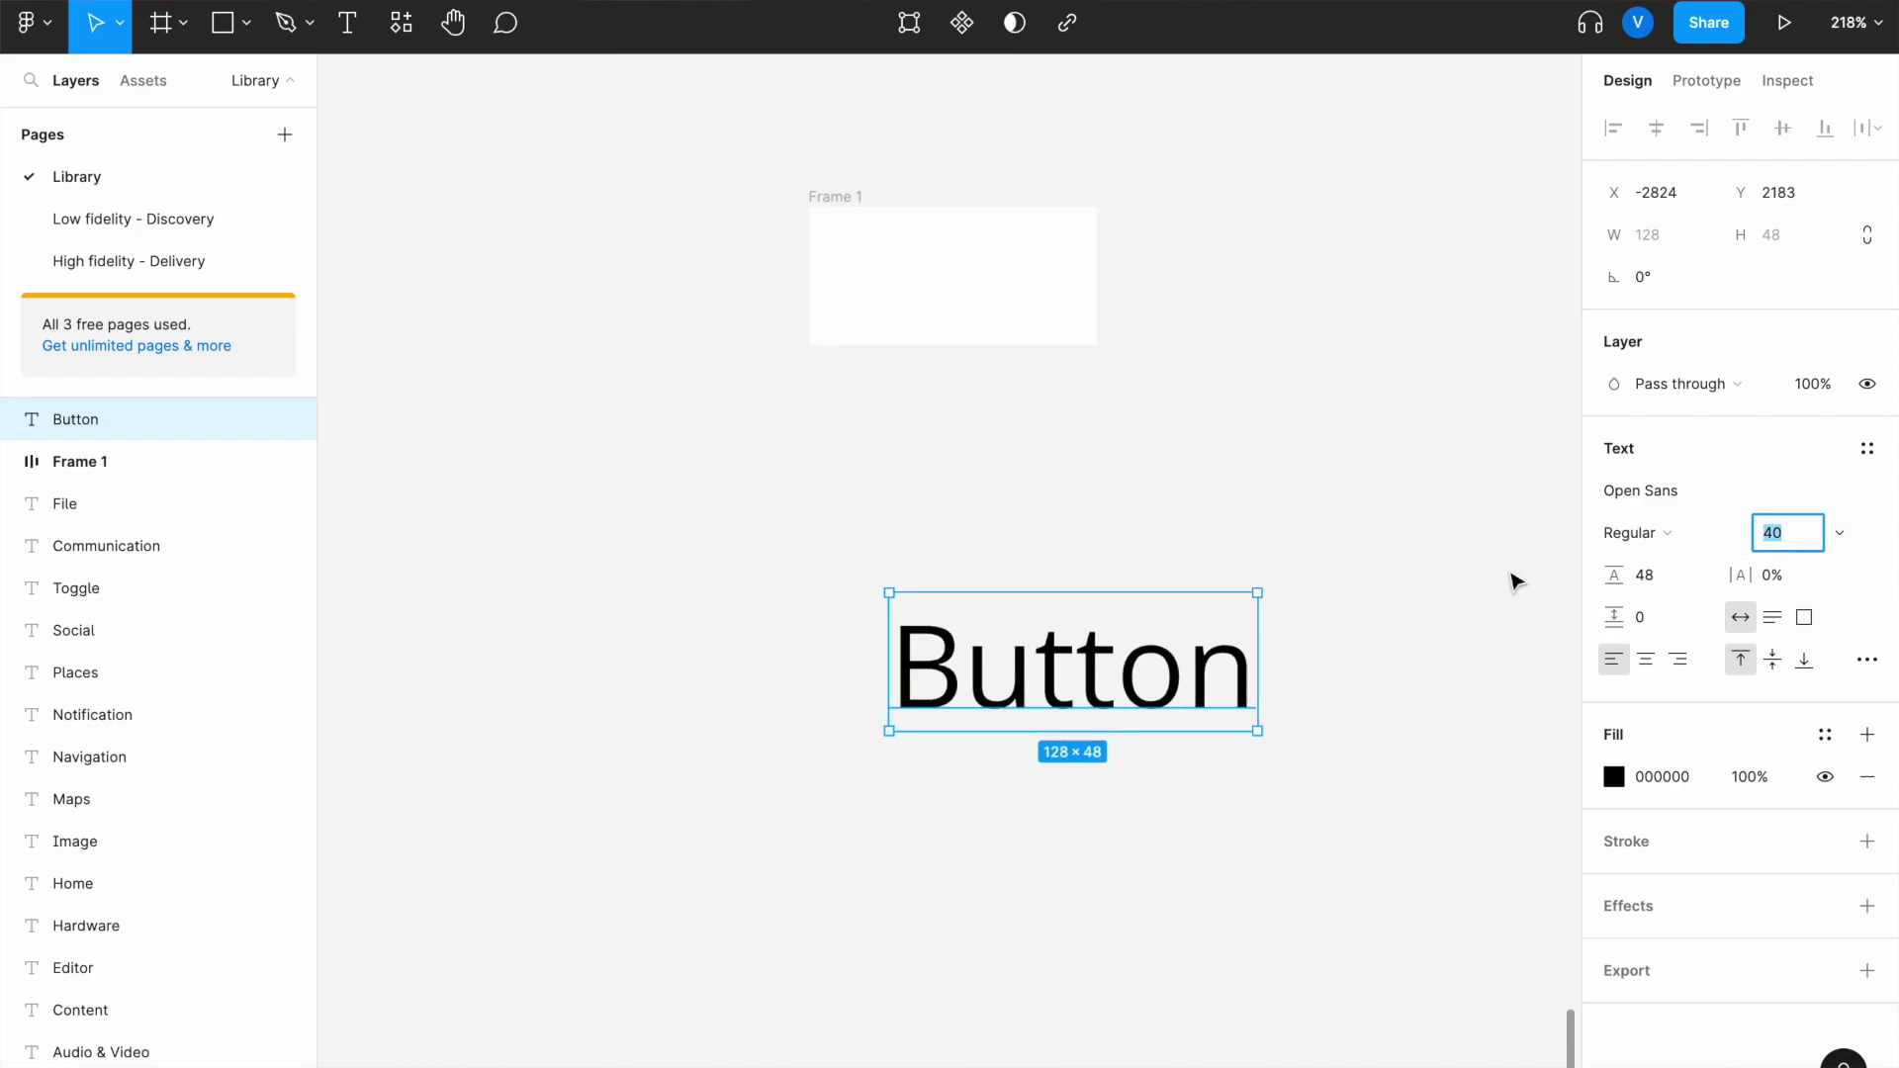
pyautogui.write('16')
pyautogui.press('Return')
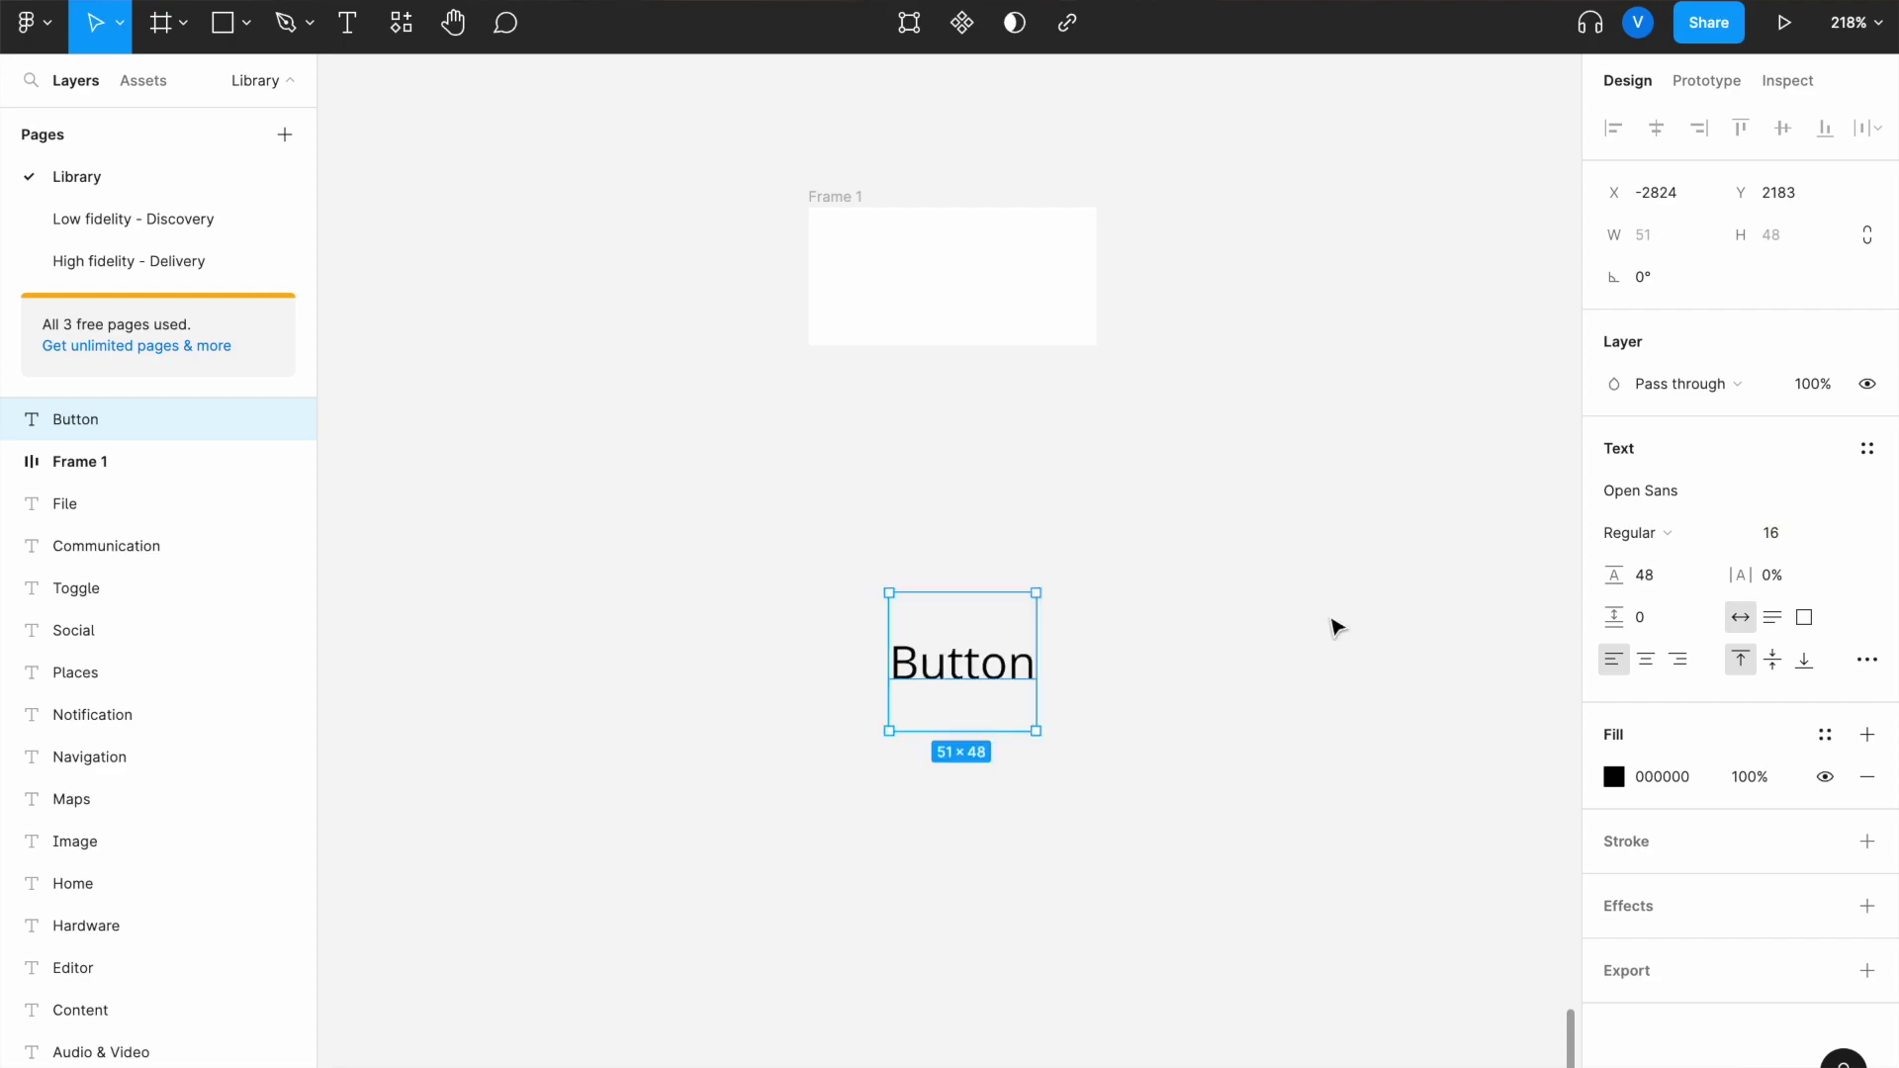
pyautogui.scroll(1, 841, 747)
pyautogui.click(1664, 575)
pyautogui.write('130')
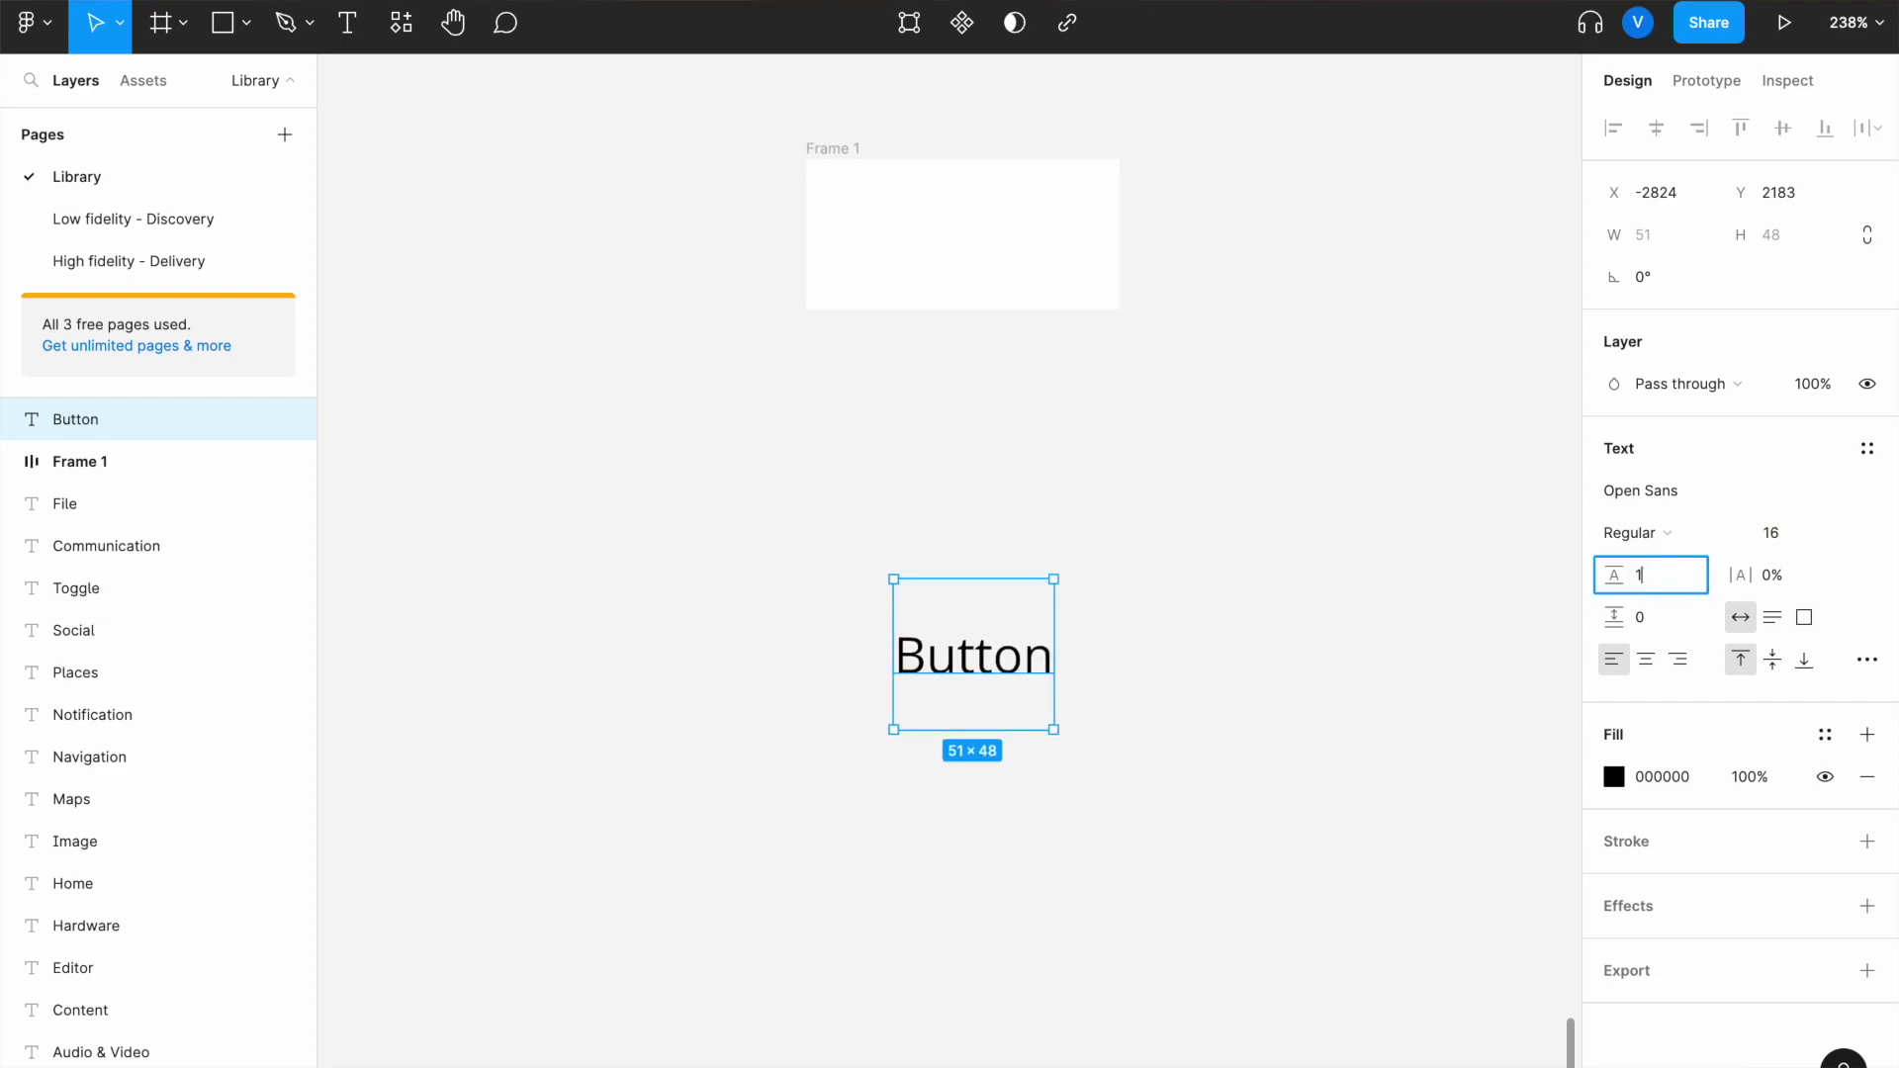
pyautogui.press('Return')
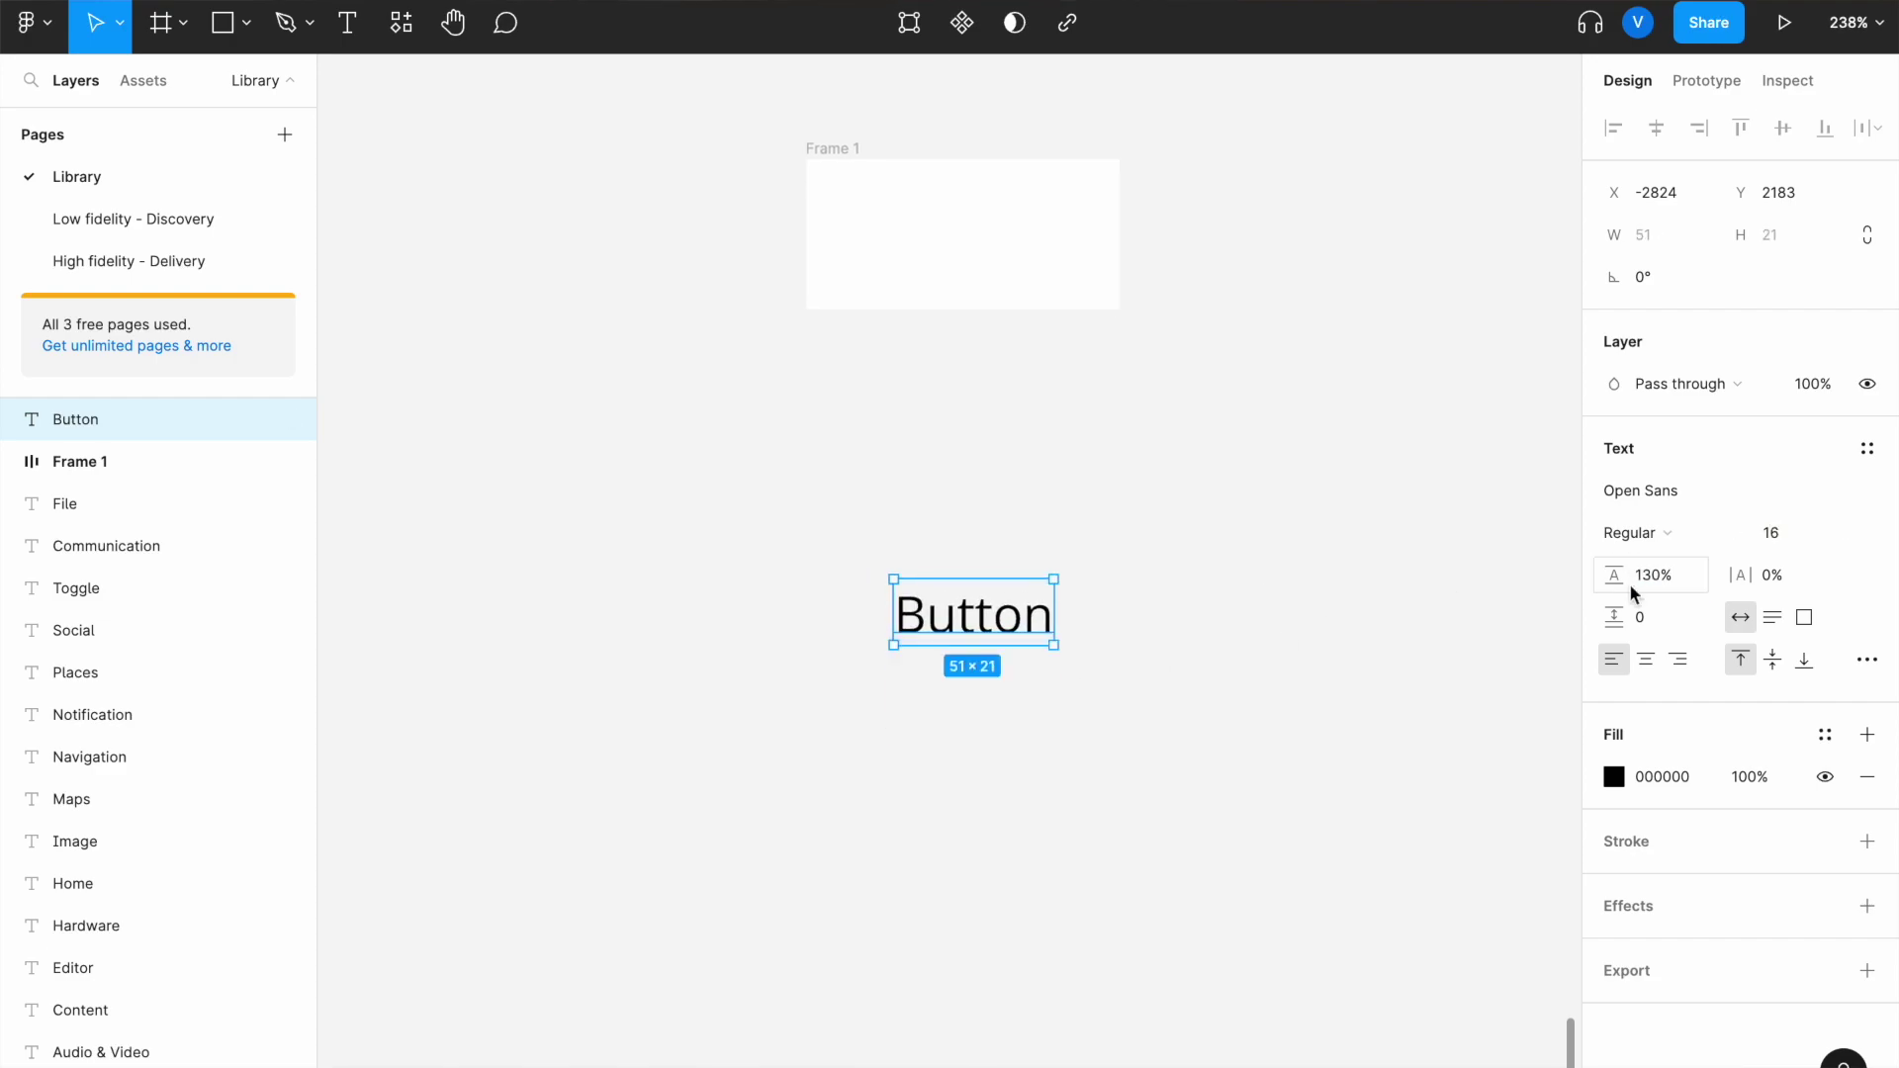
pyautogui.click(1289, 714)
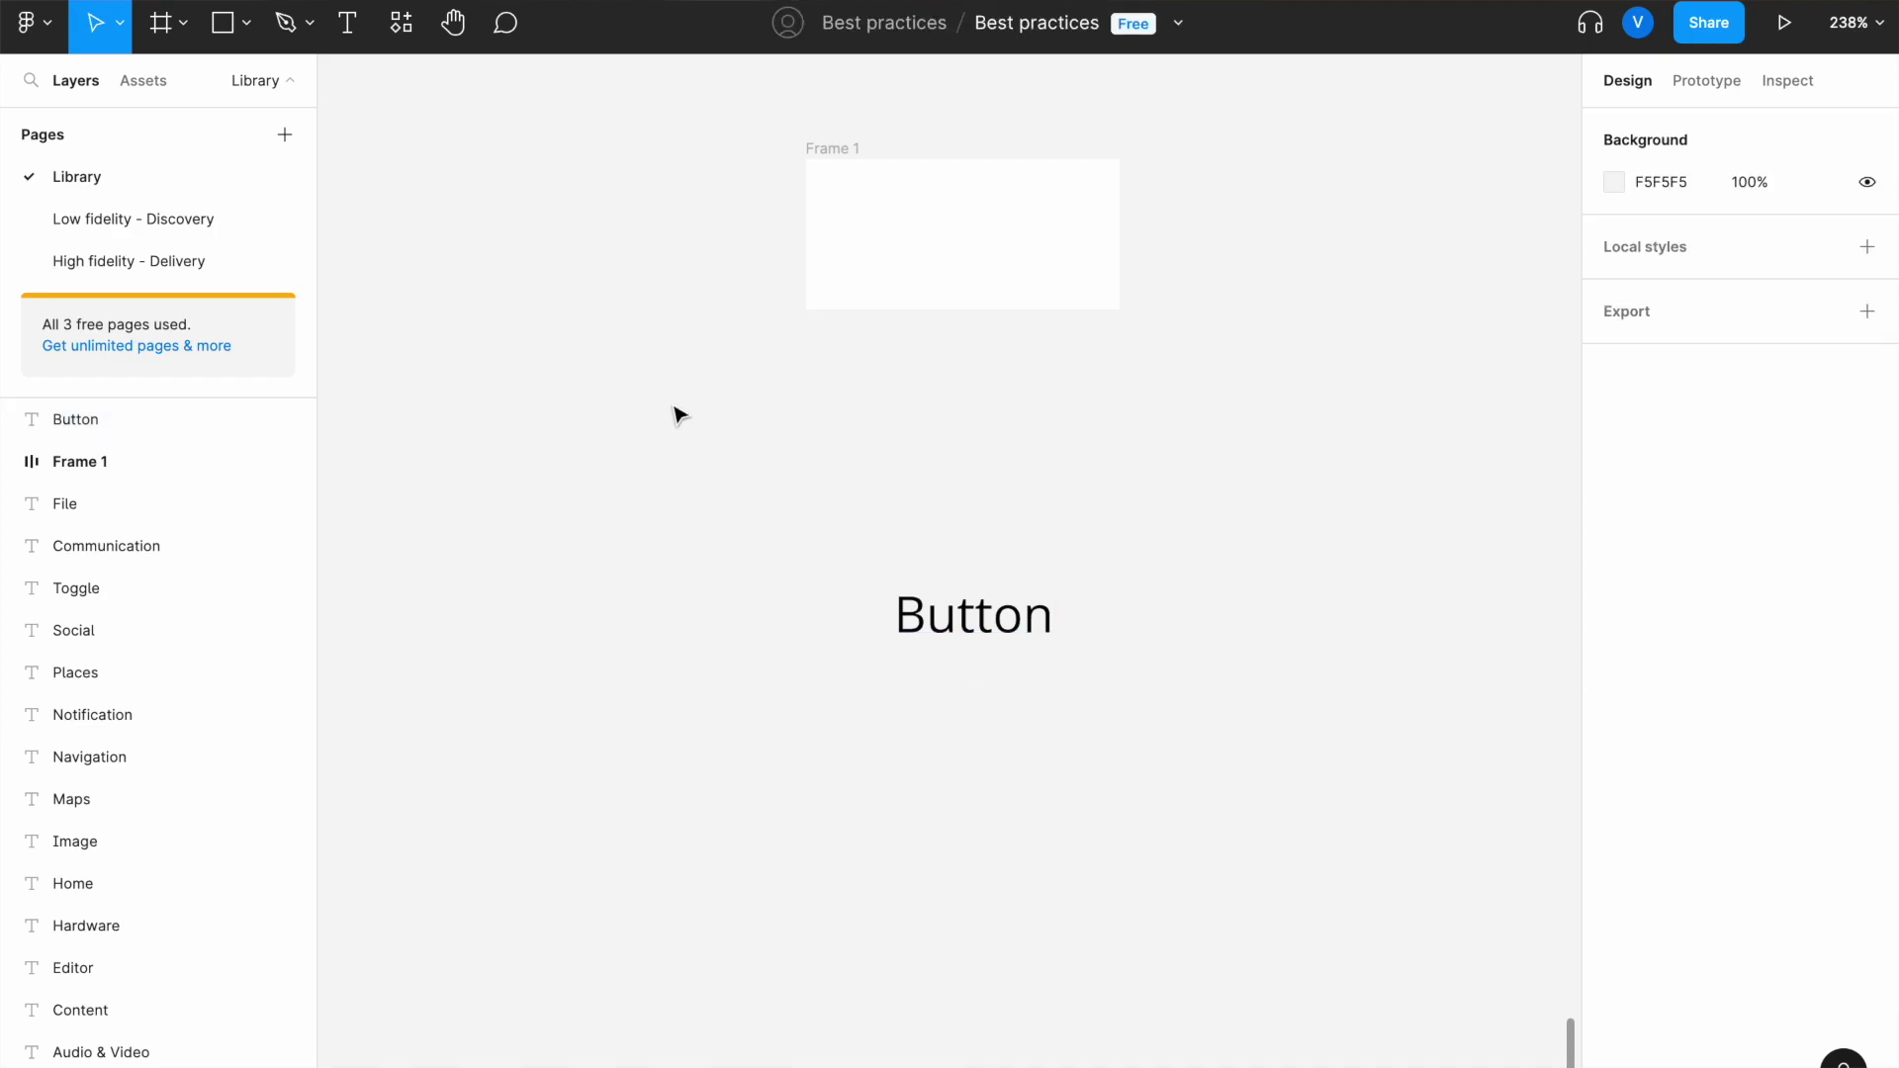
# - Create a text style from the "Button" text, named "Button 1" with the description "Buttons"
pyautogui.click(1007, 617)
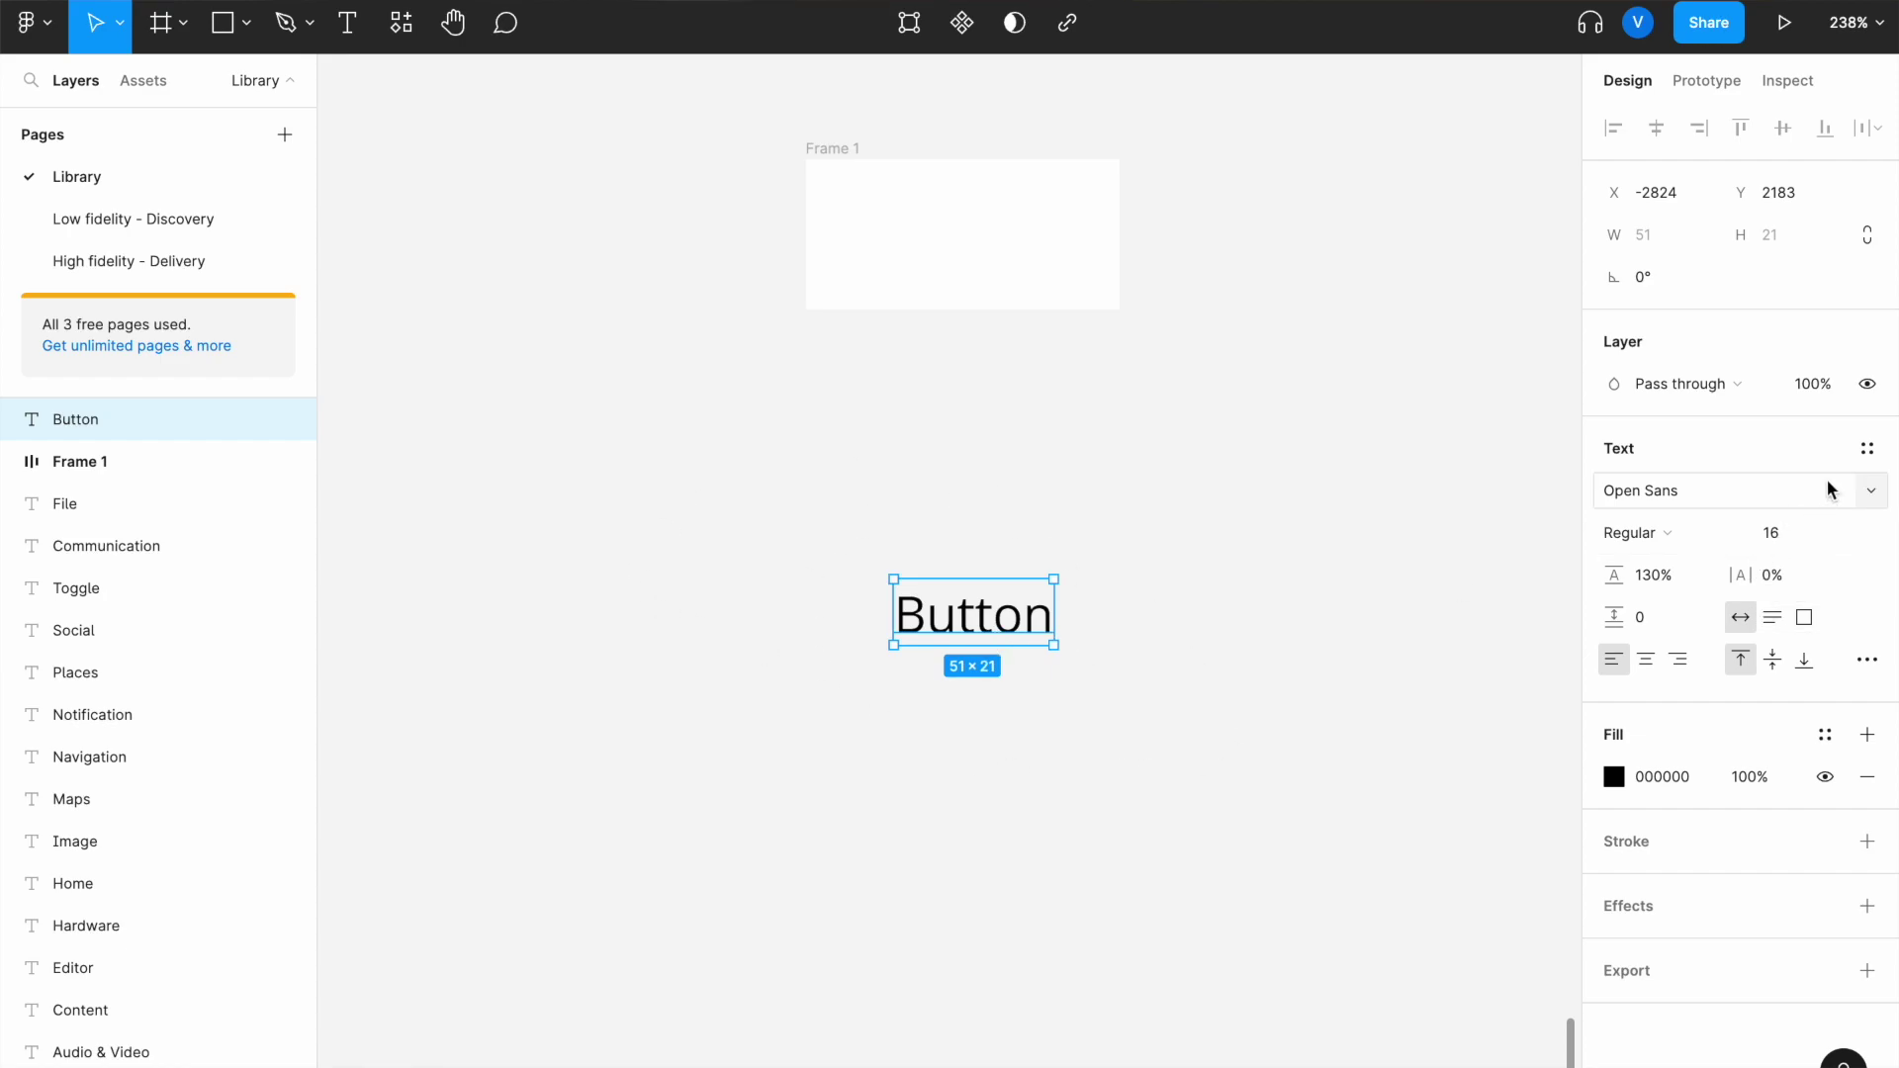
pyautogui.click(1868, 450)
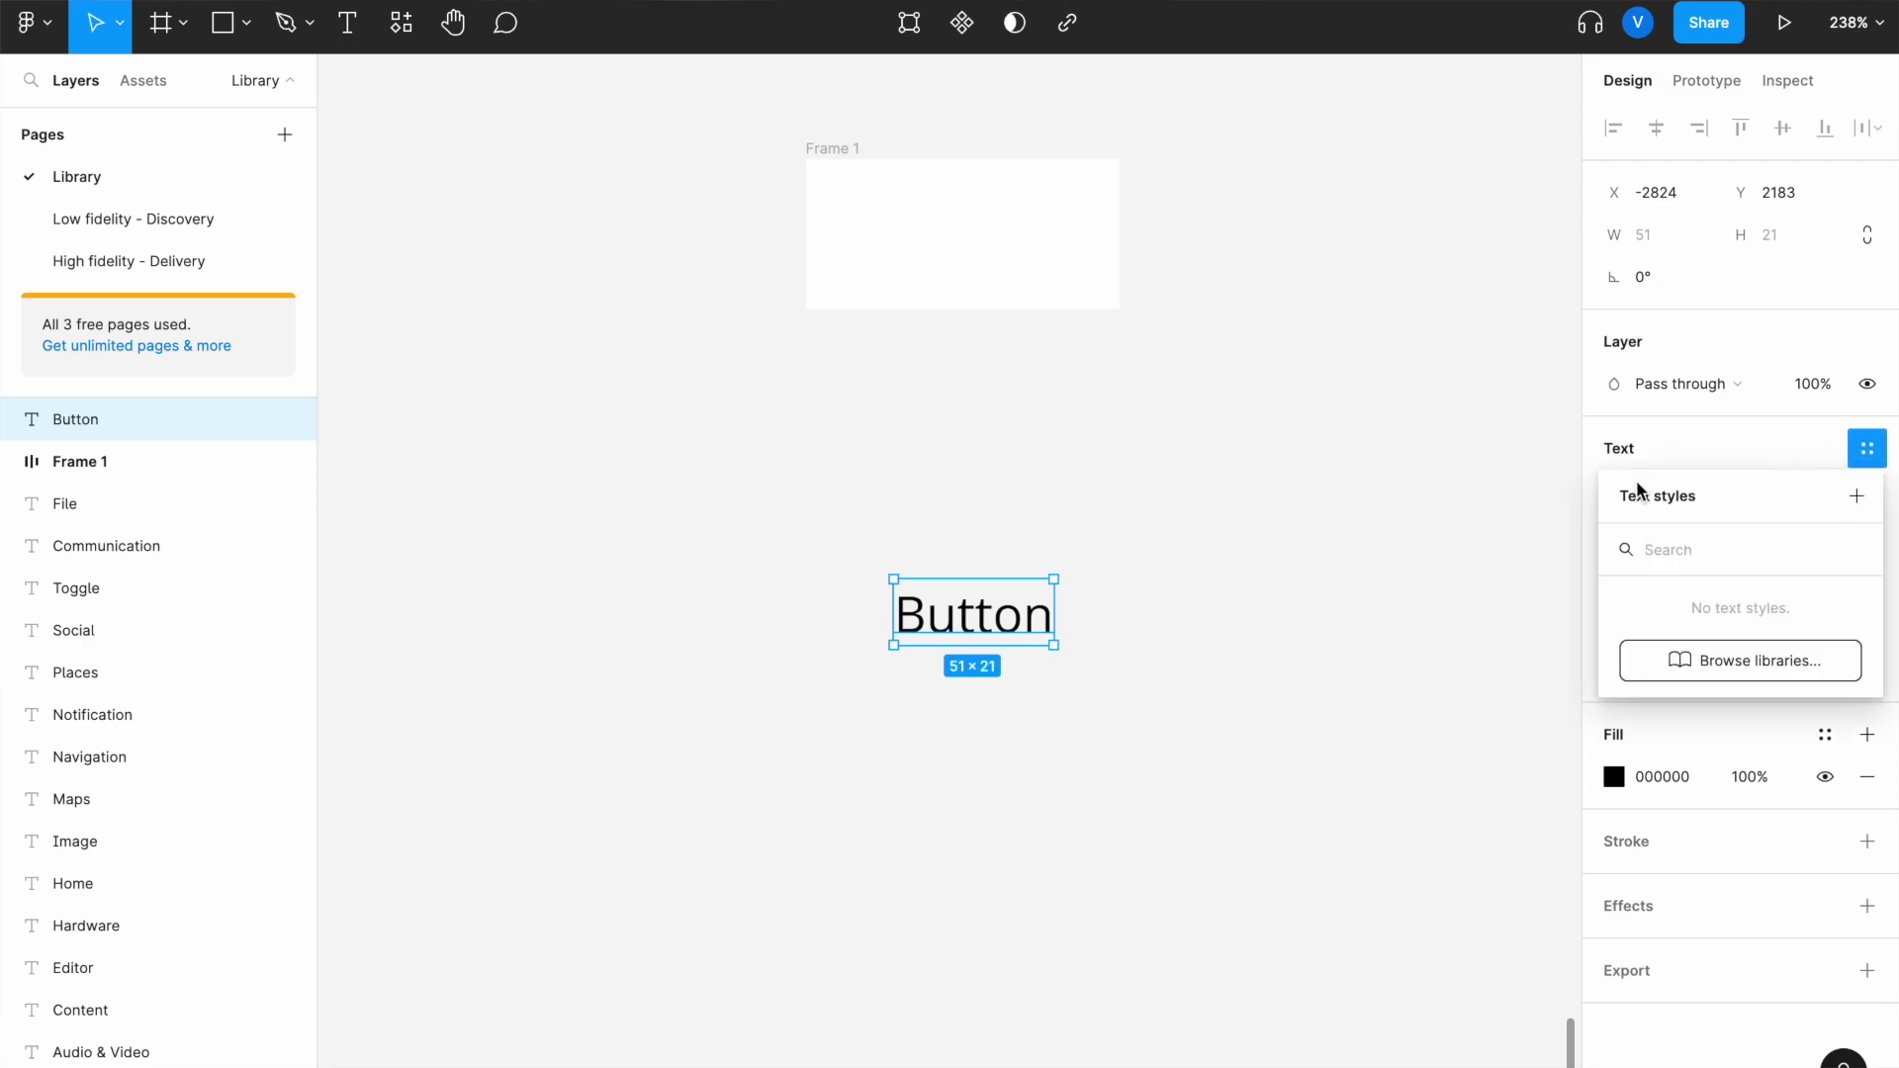
pyautogui.click(1856, 498)
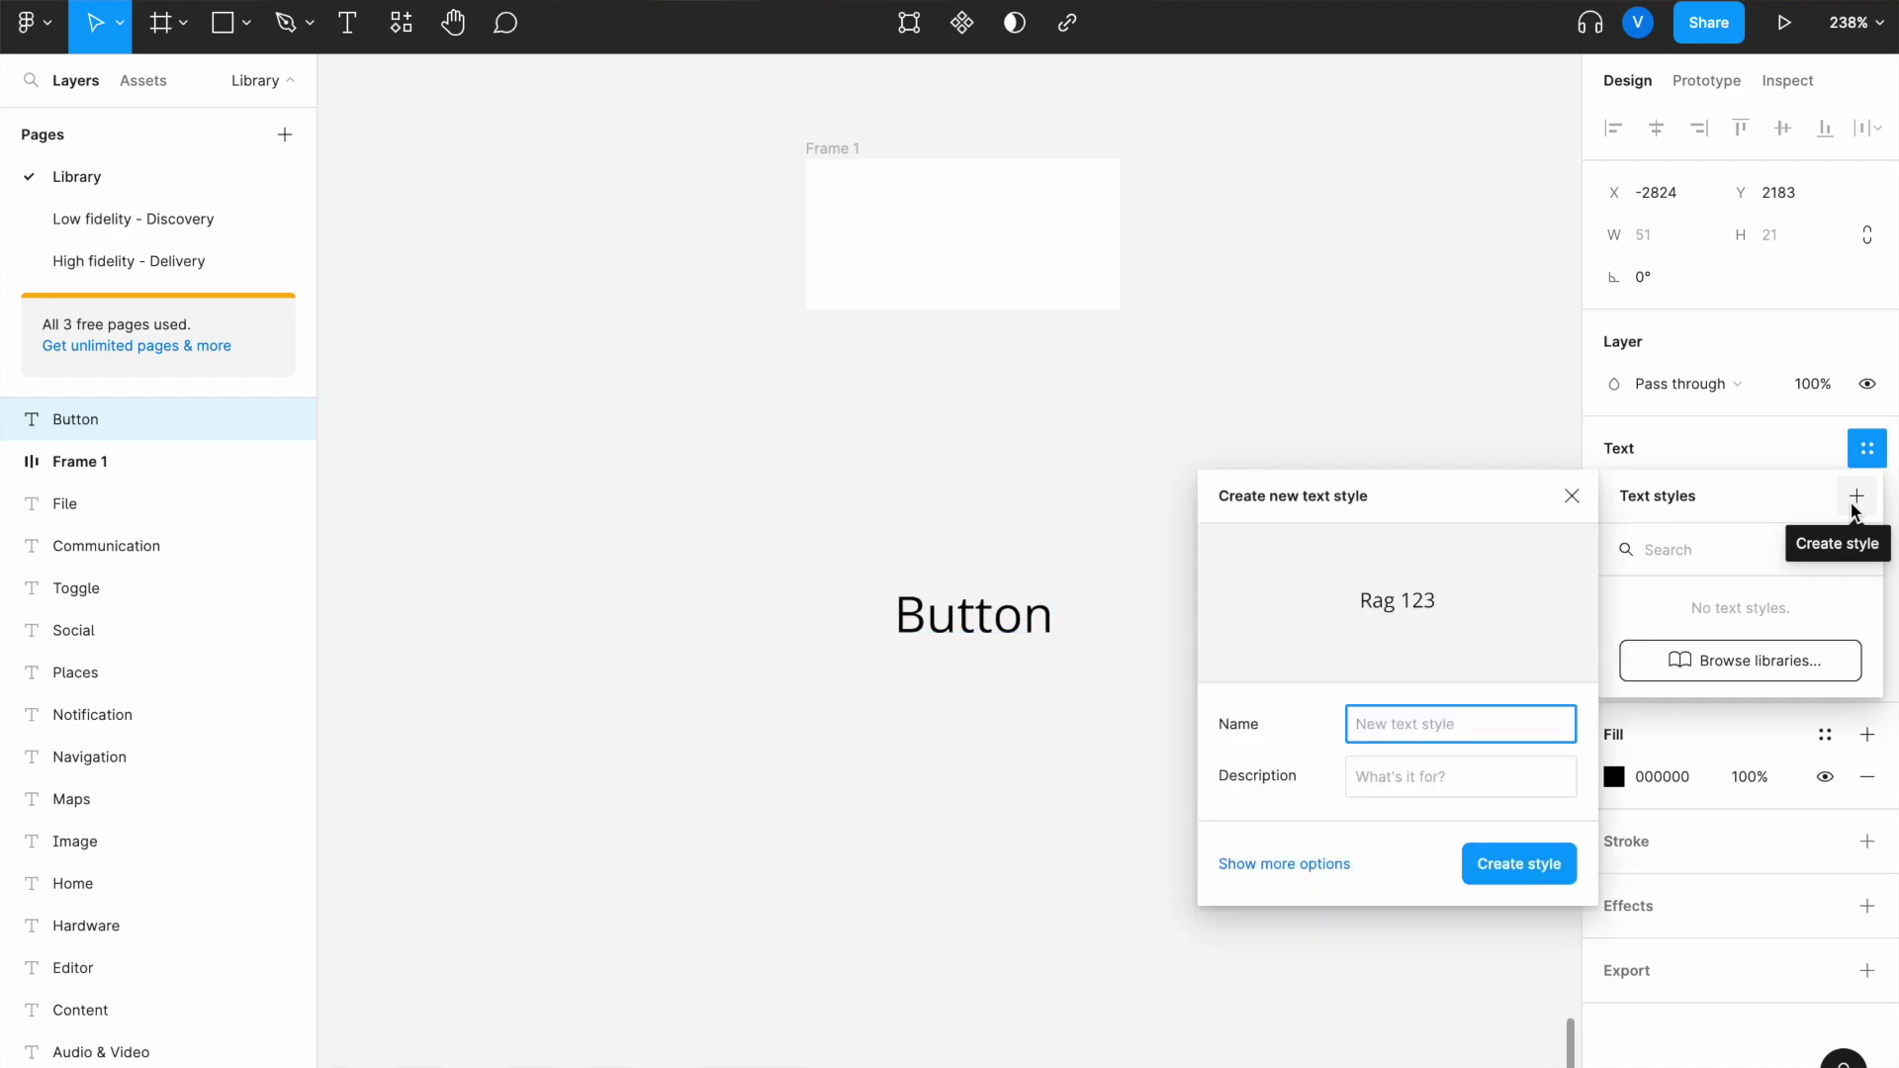
pyautogui.write('Button 1')
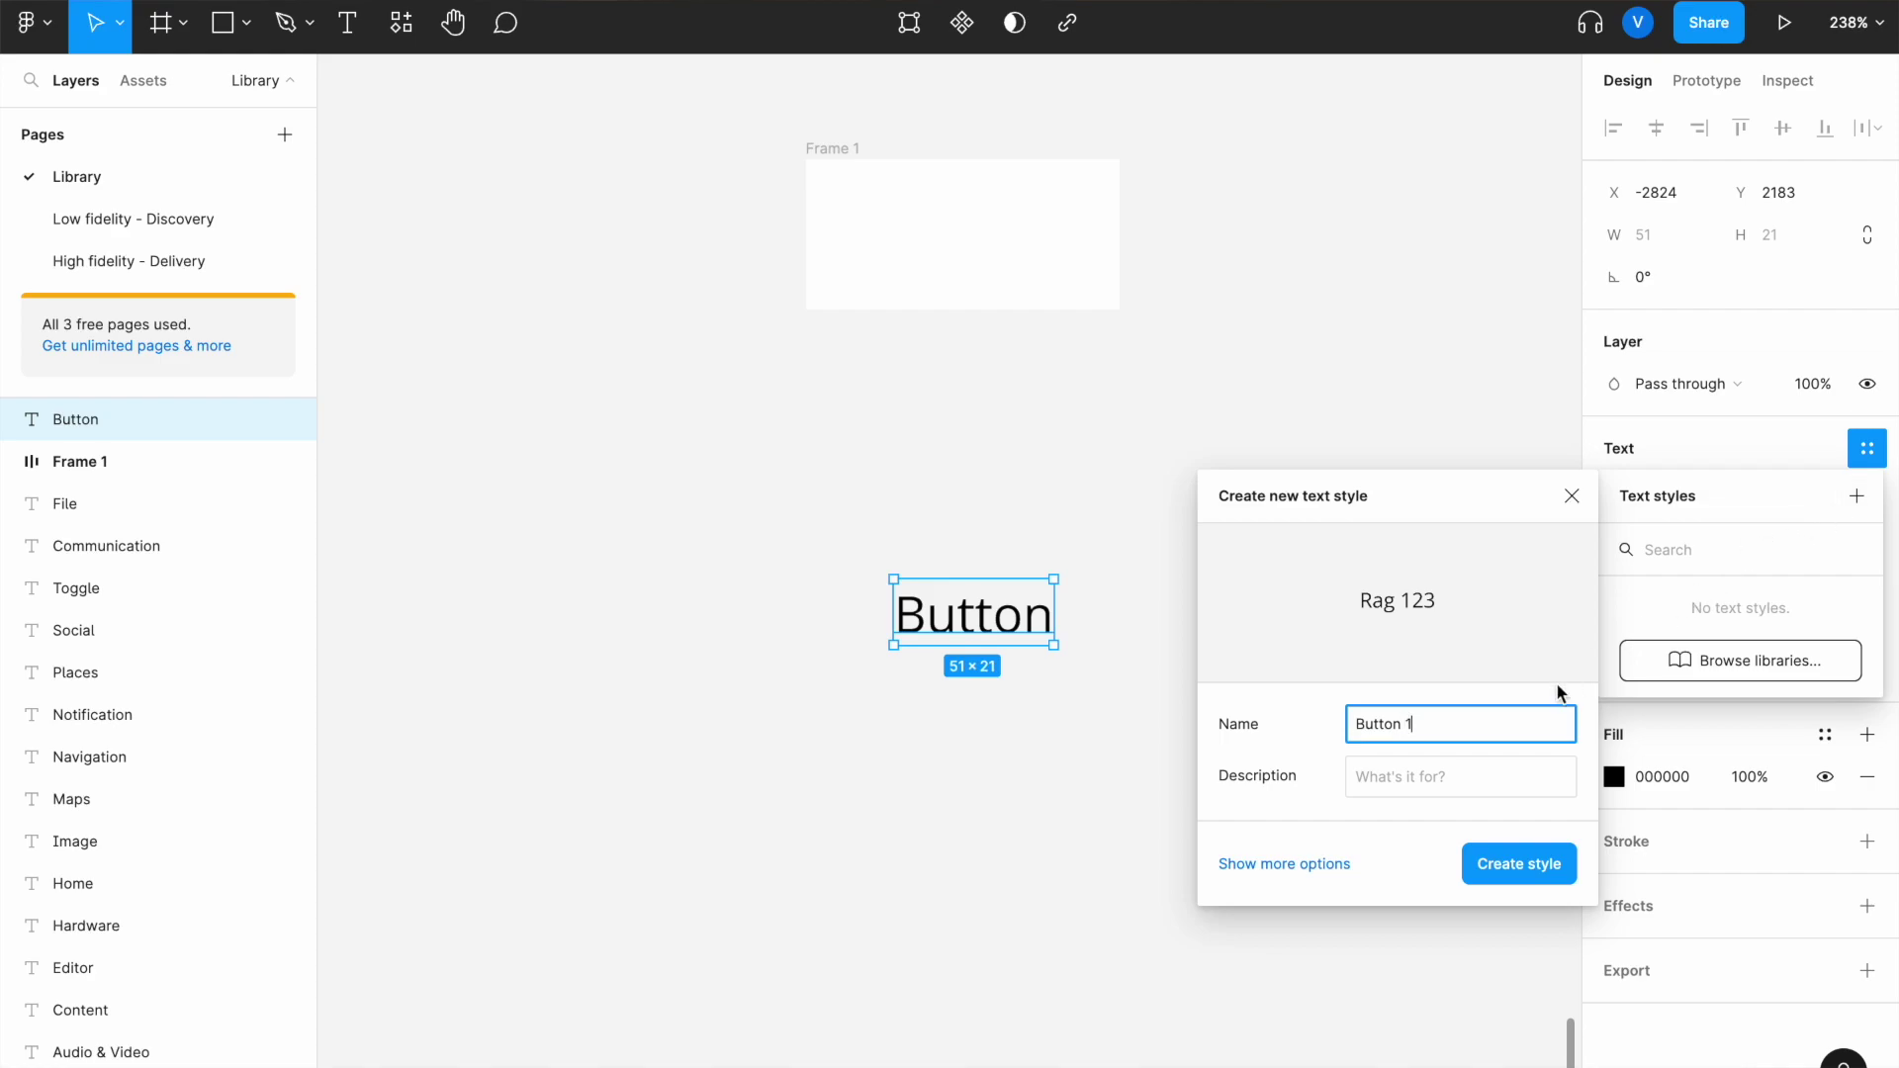
pyautogui.click(1503, 784)
pyautogui.write('Buttons')
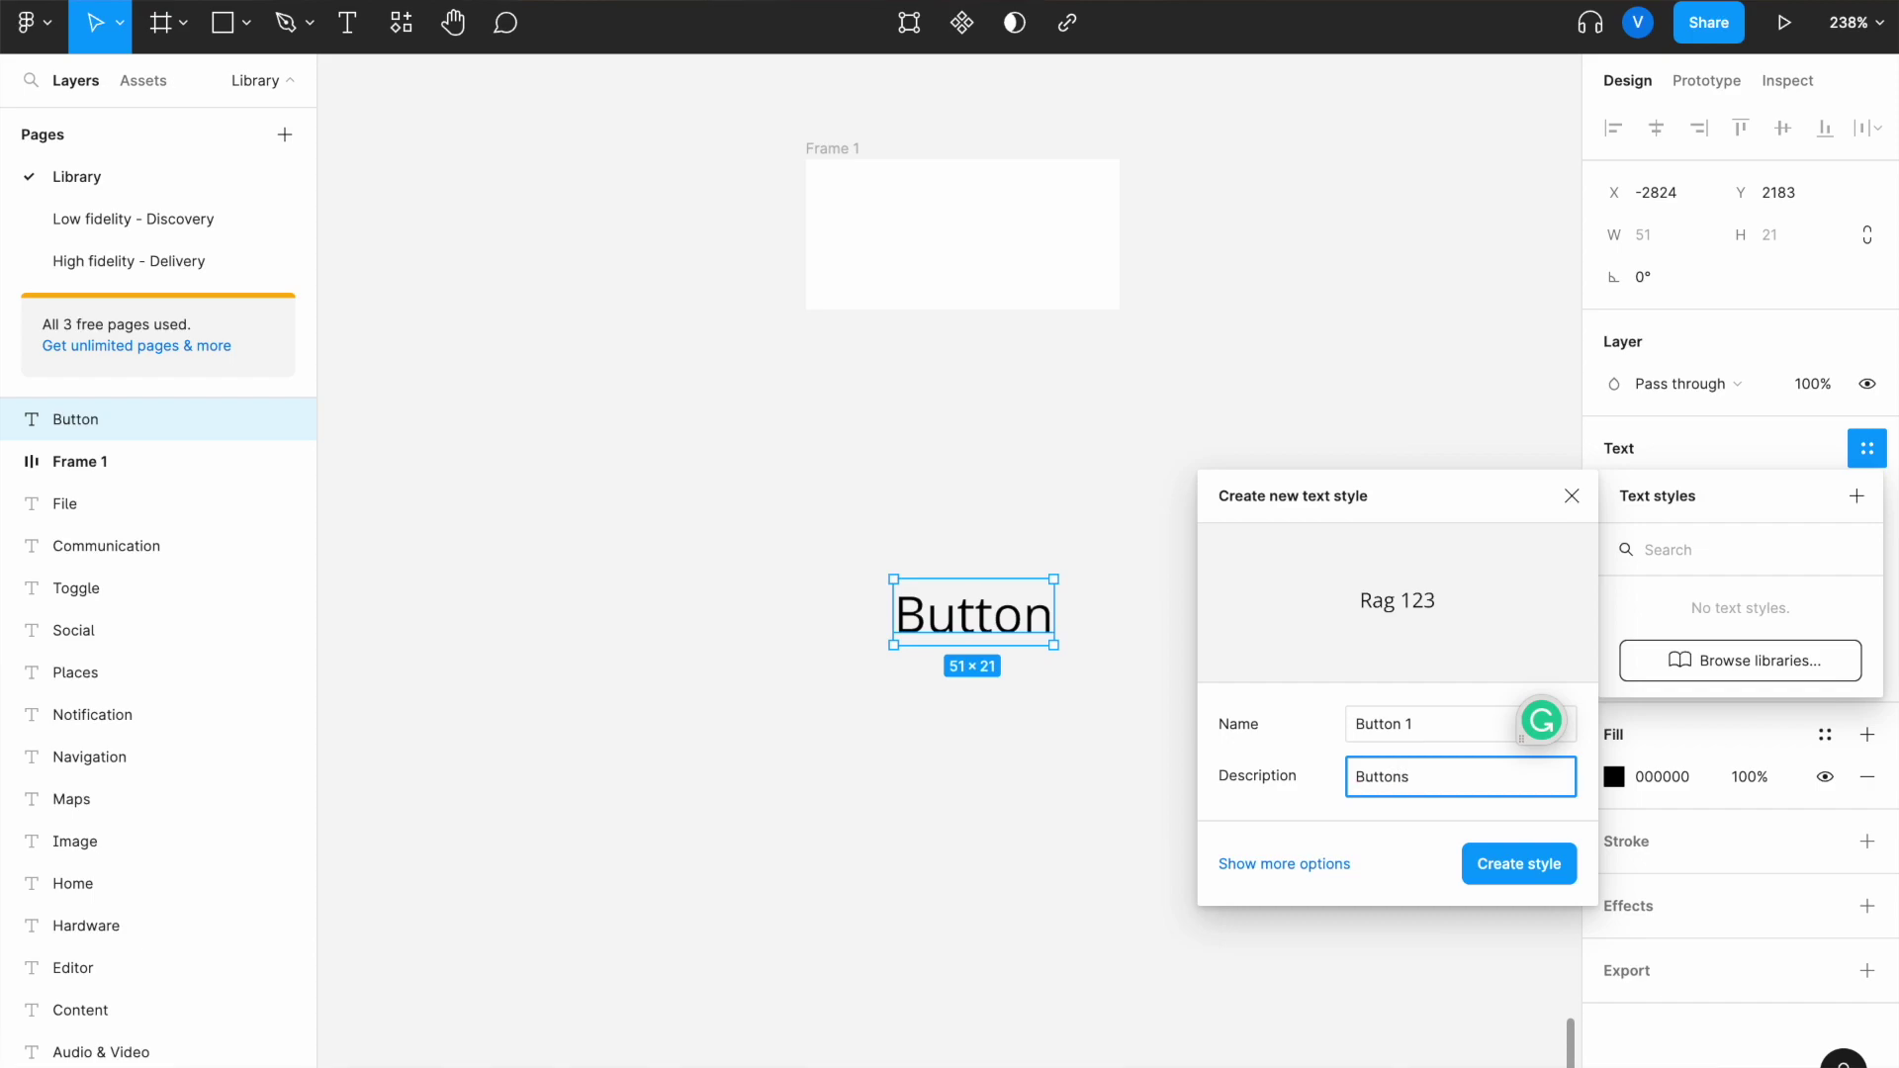
pyautogui.click(1516, 866)
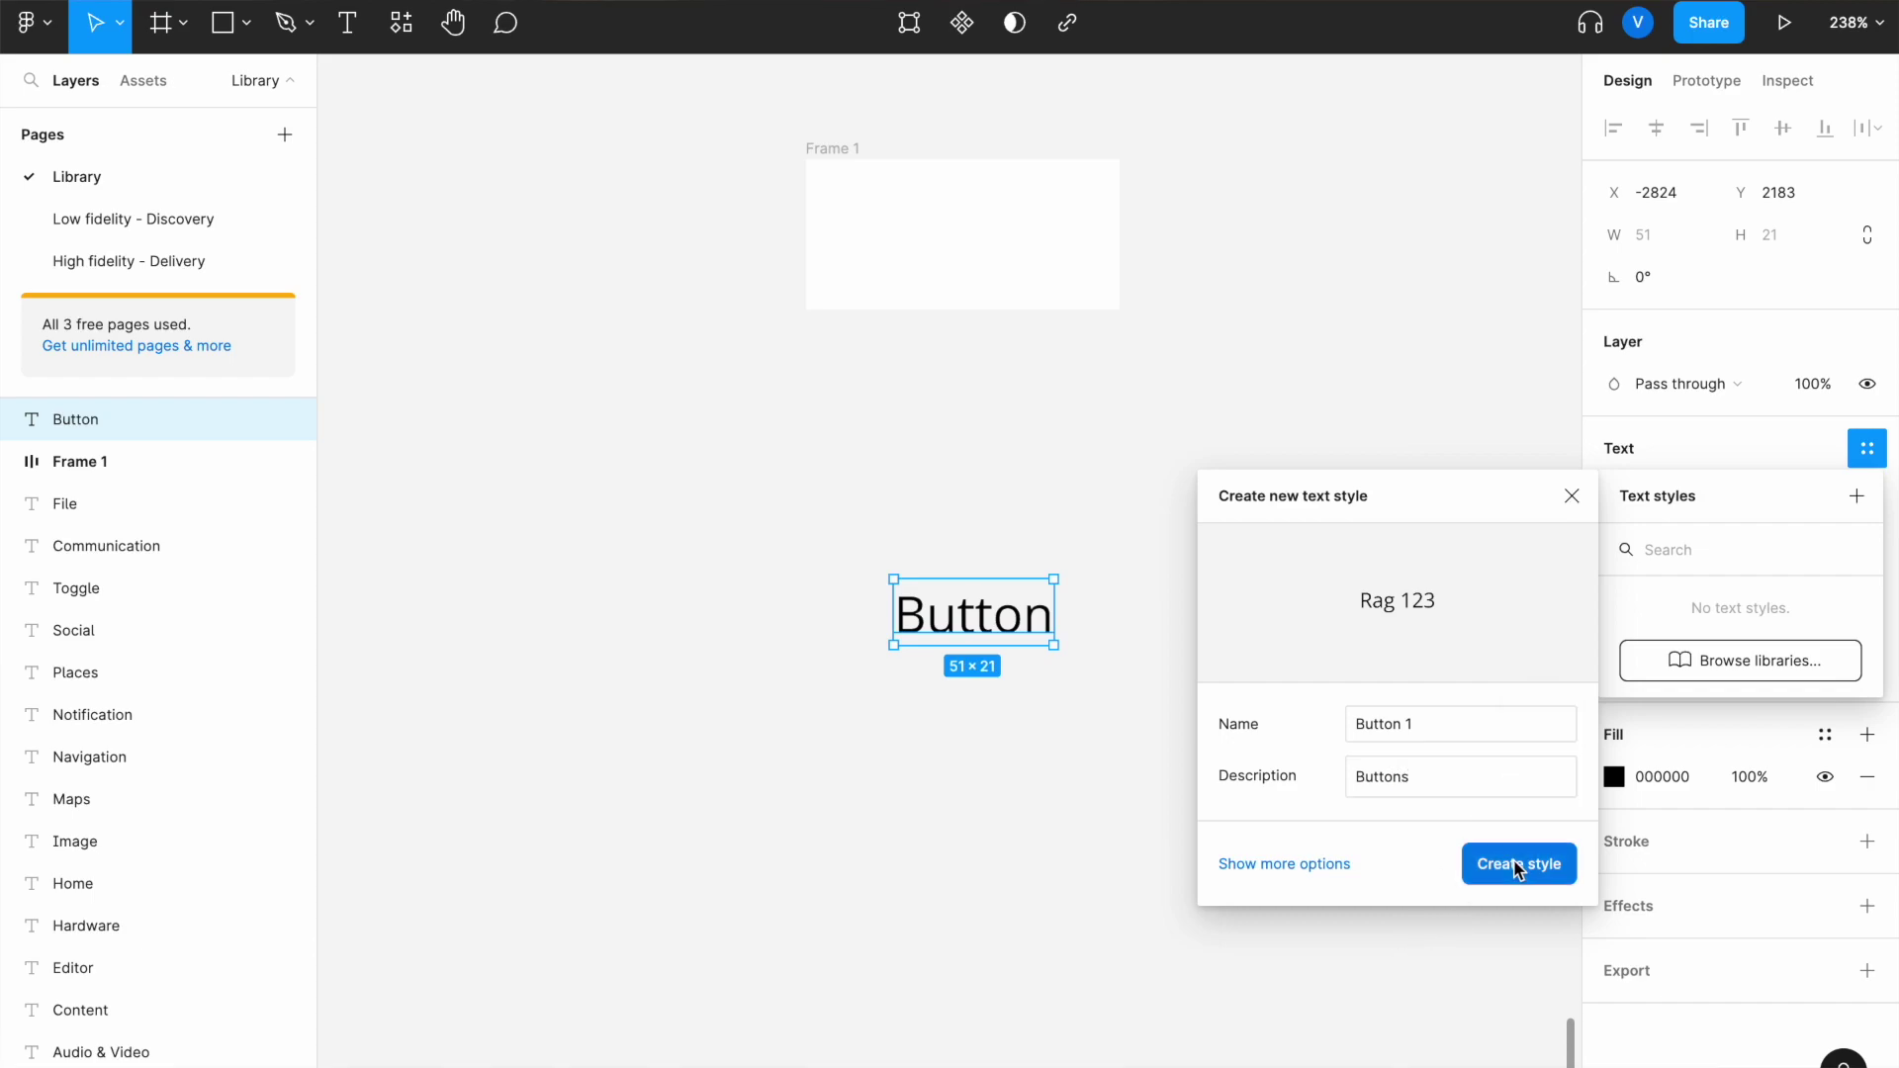
pyautogui.click(1260, 883)
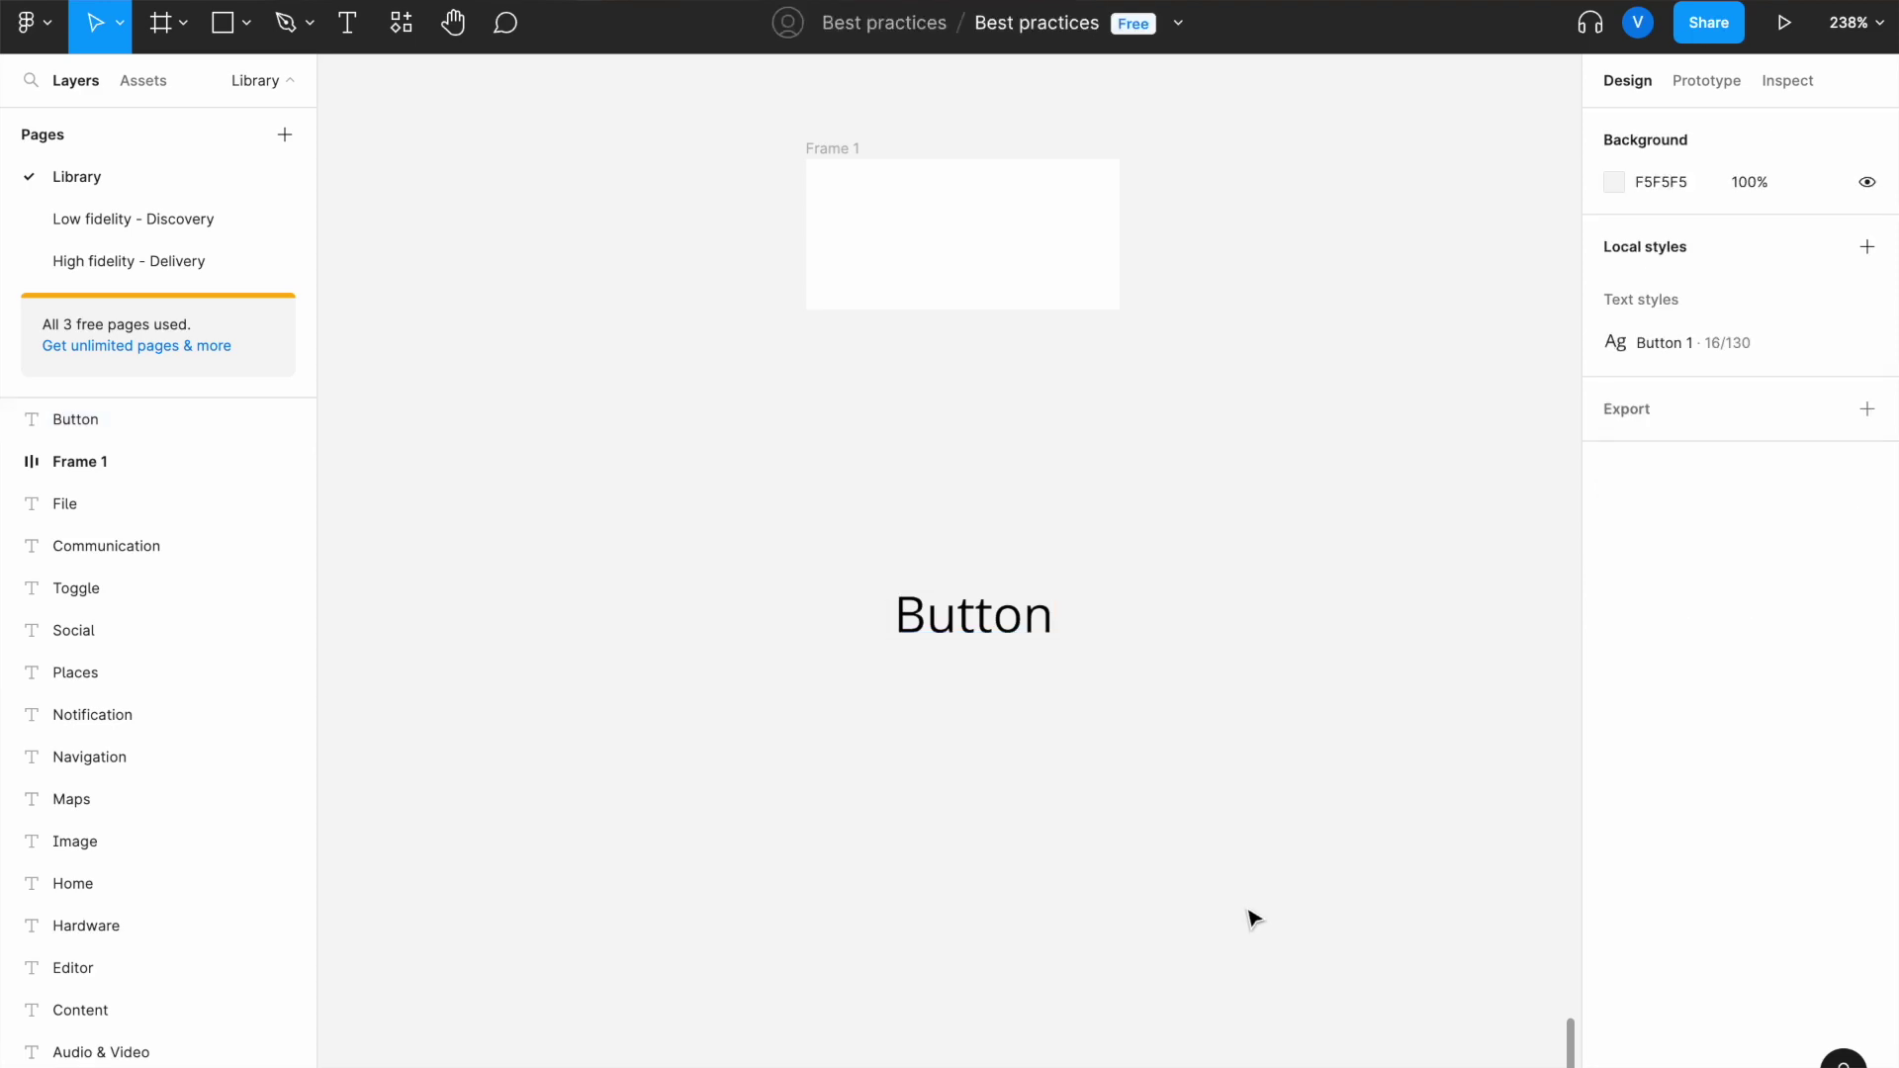
# - Try moving the "Button" text directly into Frame 1, and undo the move
pyautogui.click(935, 633)
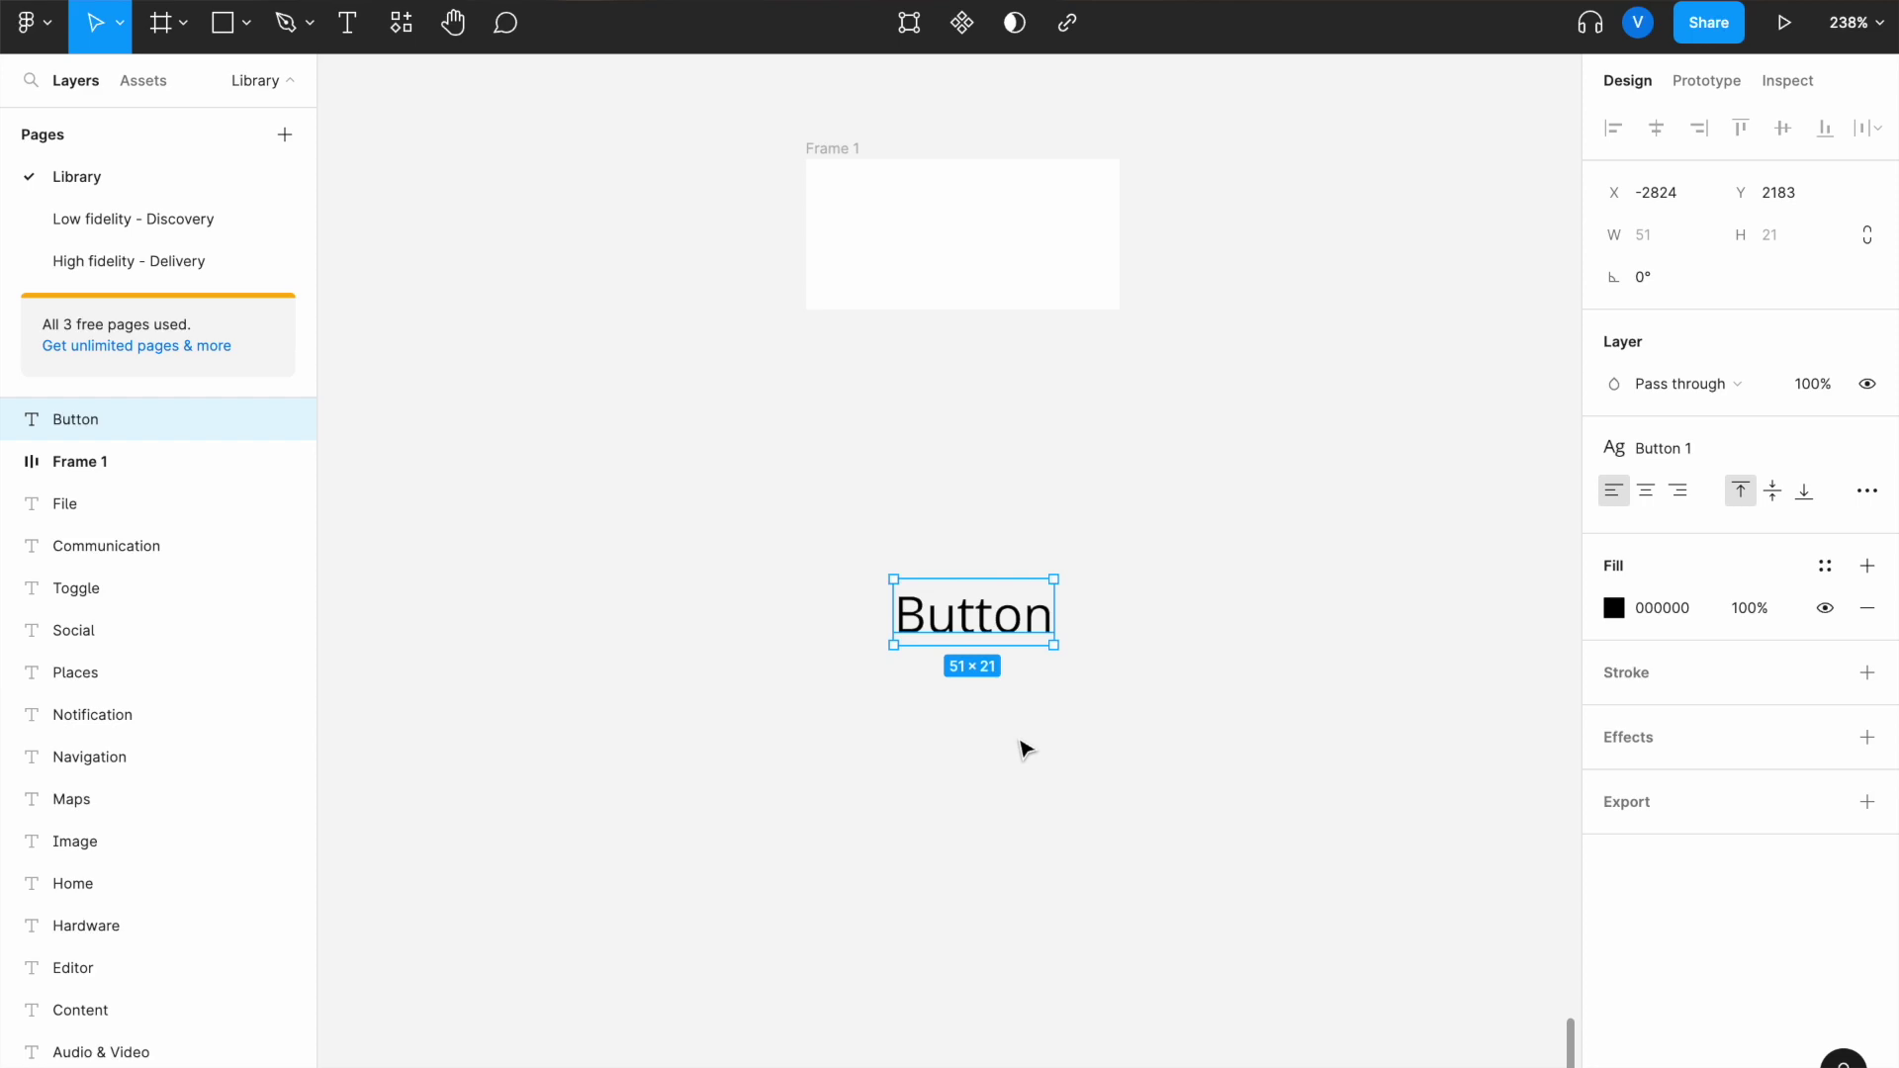
pyautogui.click(846, 149)
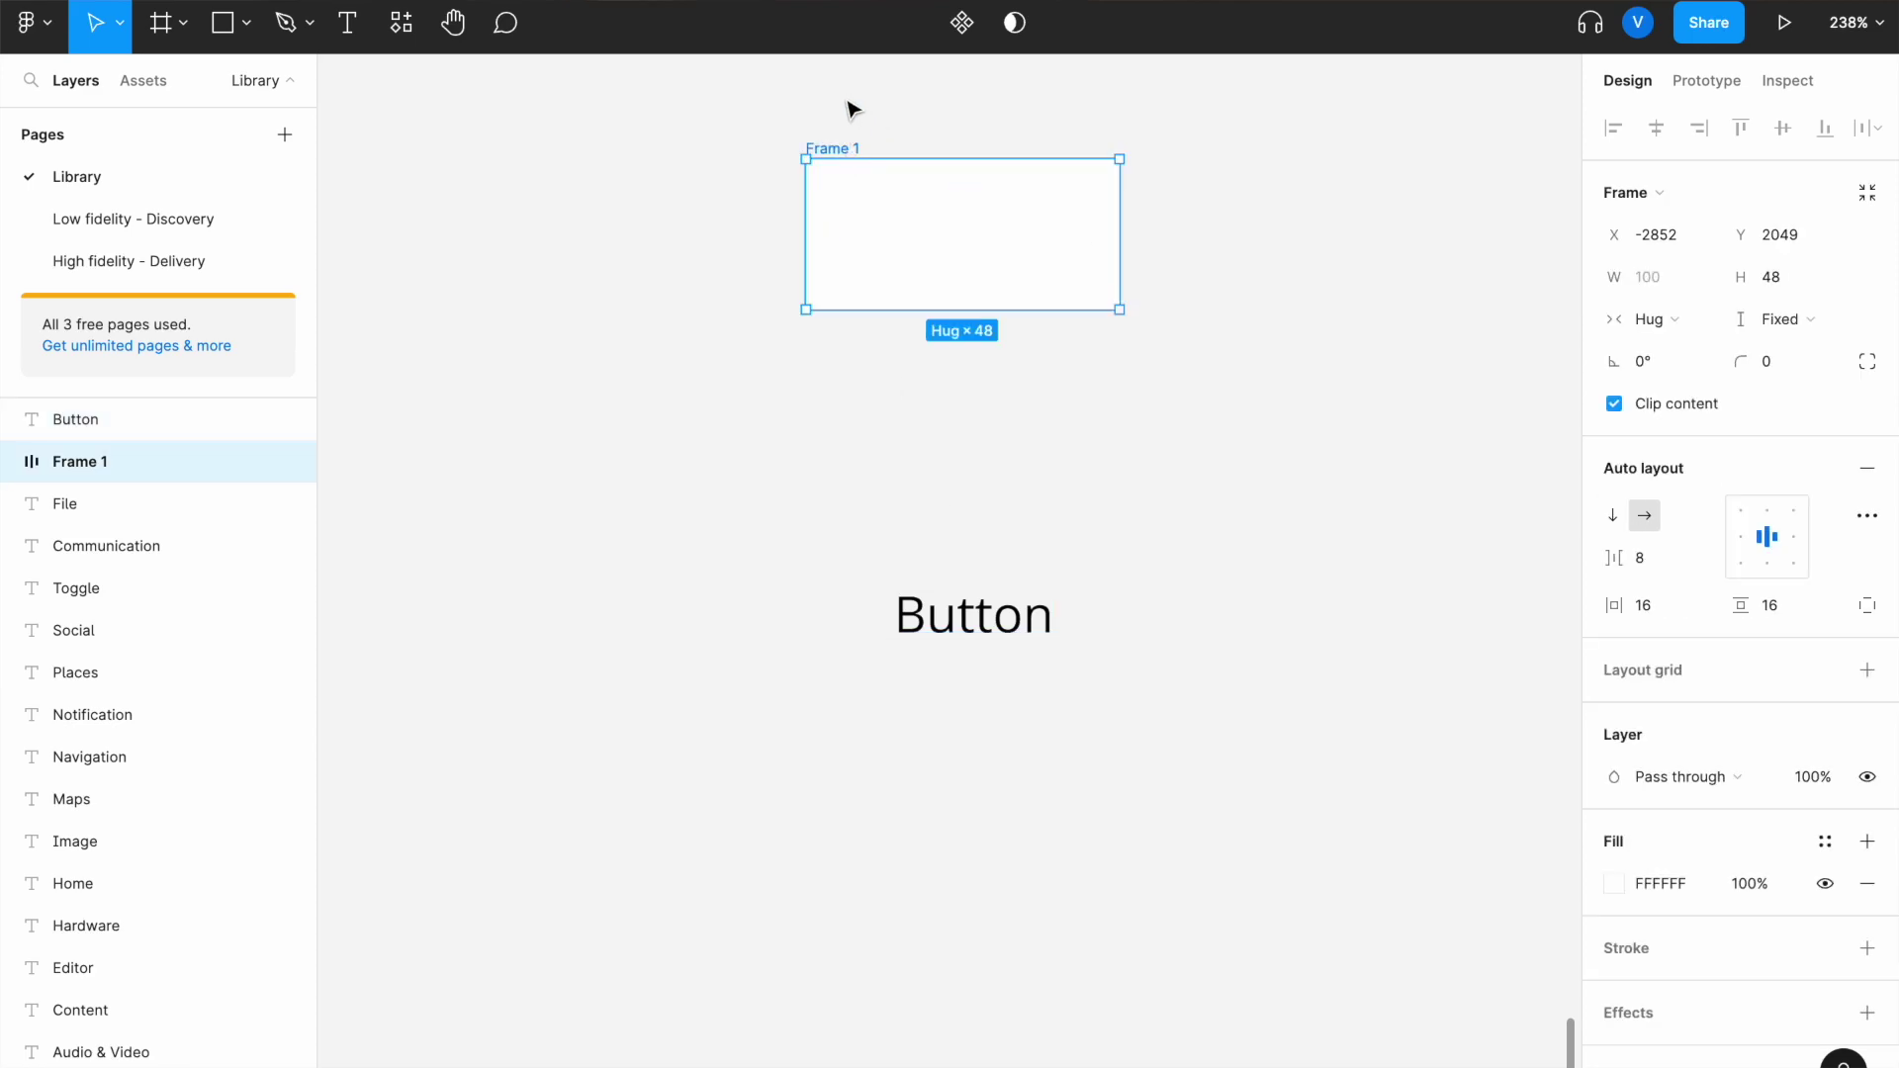
pyautogui.click(888, 641)
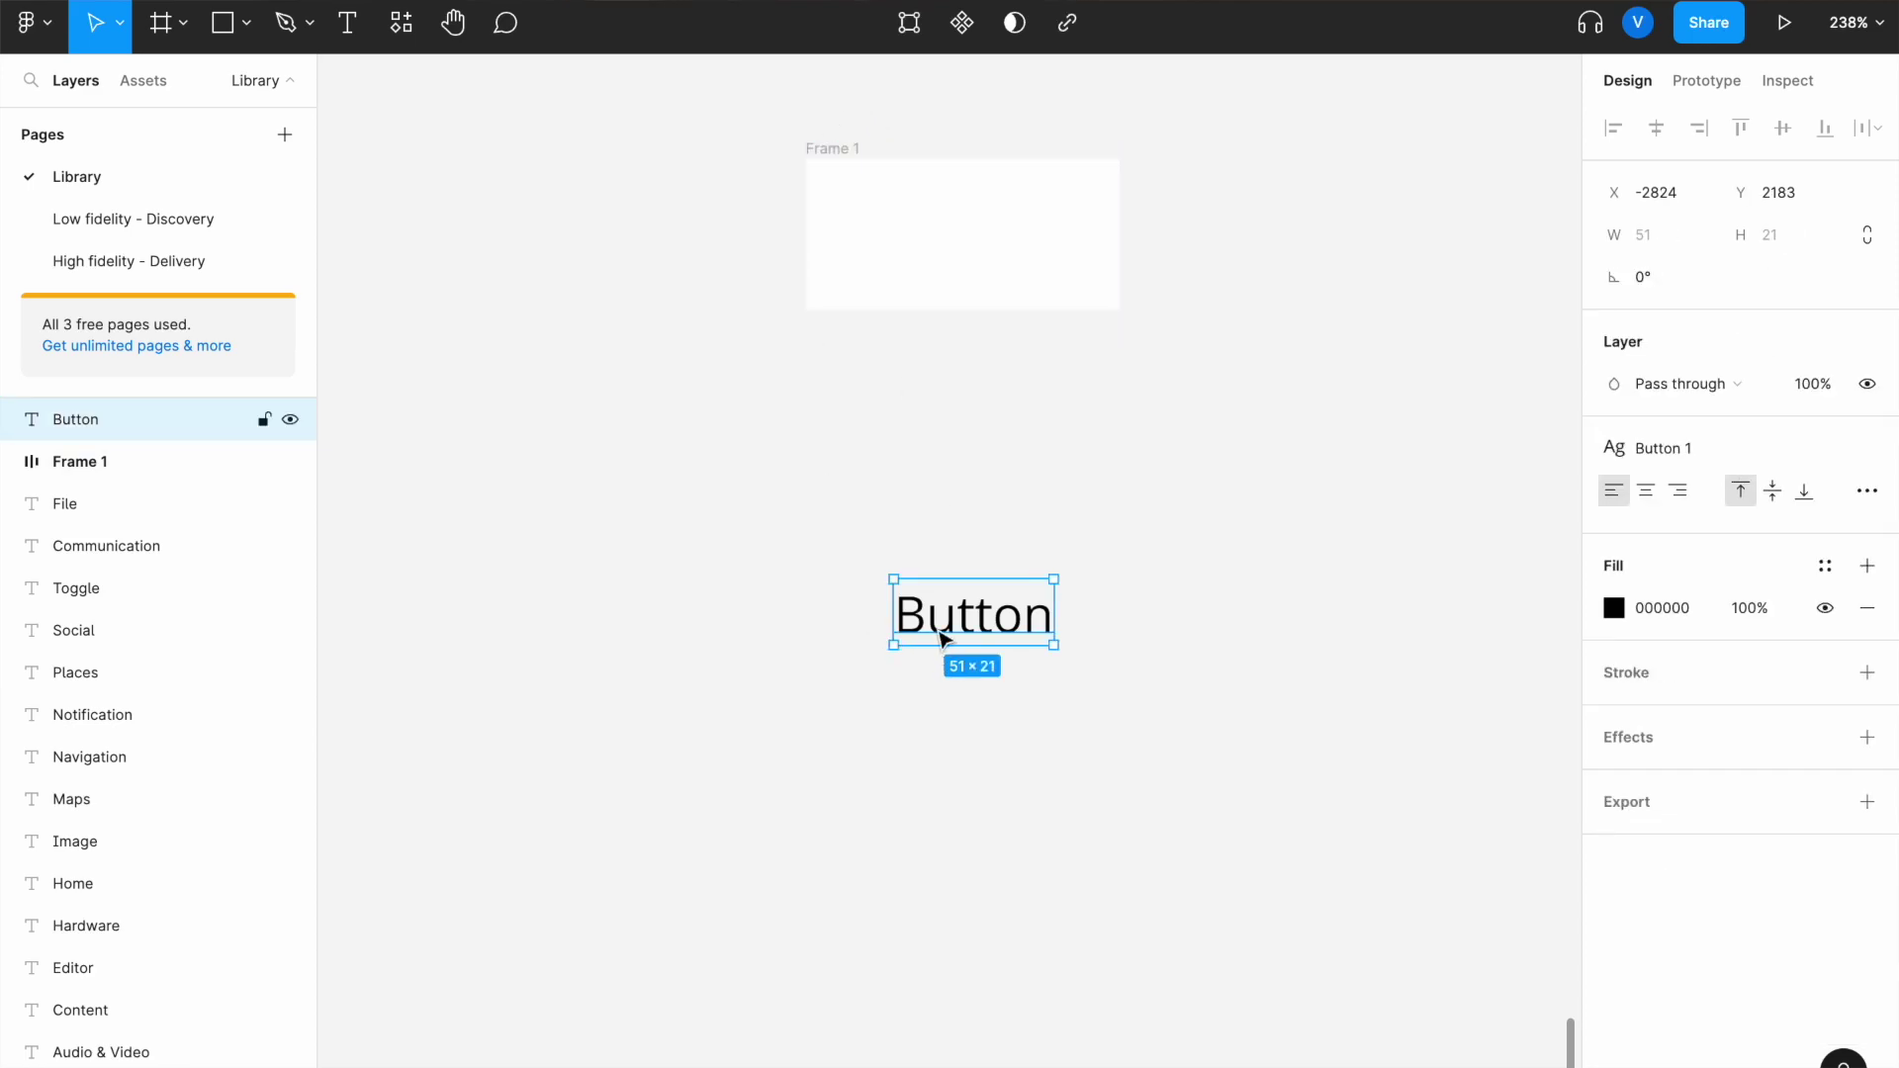
pyautogui.moveTo(941, 637); pyautogui.dragTo(903, 289)
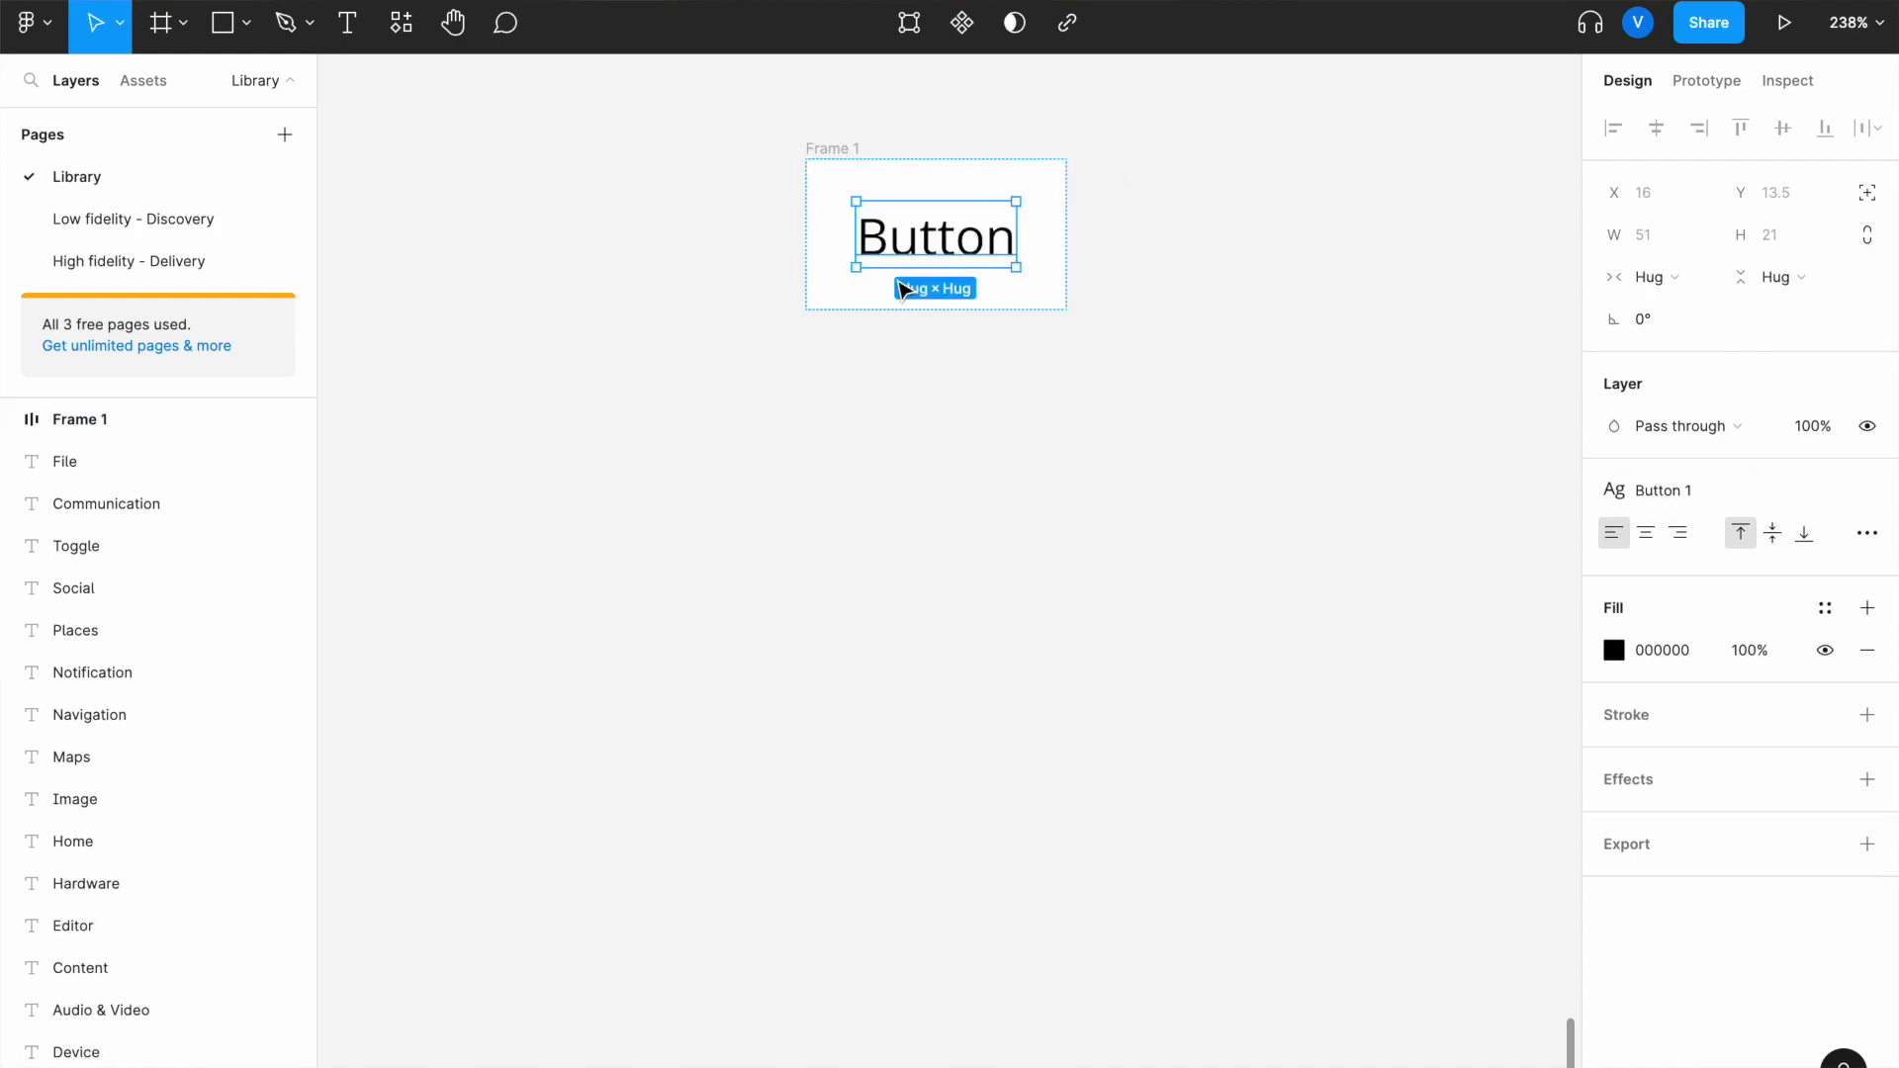
pyautogui.hotkey('ctrl', 'z')
# - Try cutting the "Button" text and pasting it into Frame 1, and undo both changes
pyautogui.press('Delete')
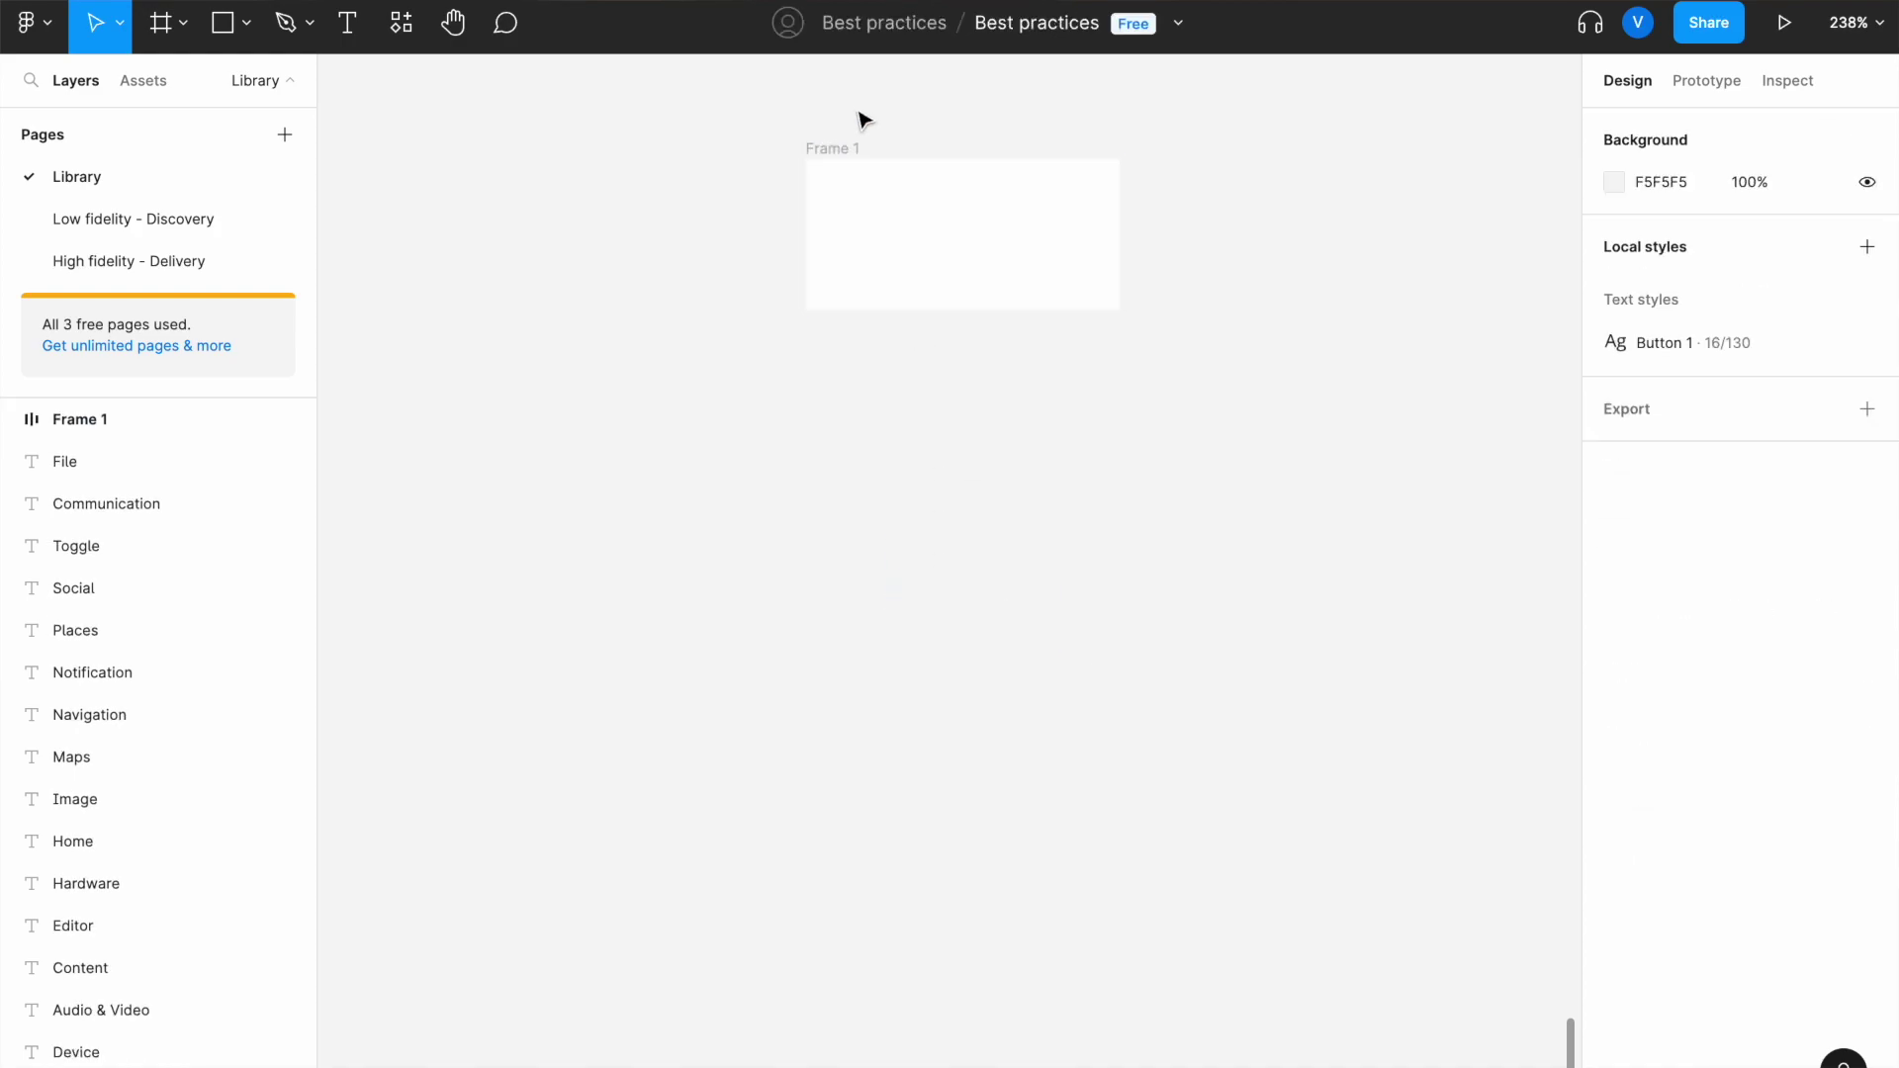
pyautogui.click(833, 146)
pyautogui.hotkey('ctrl', 'v')
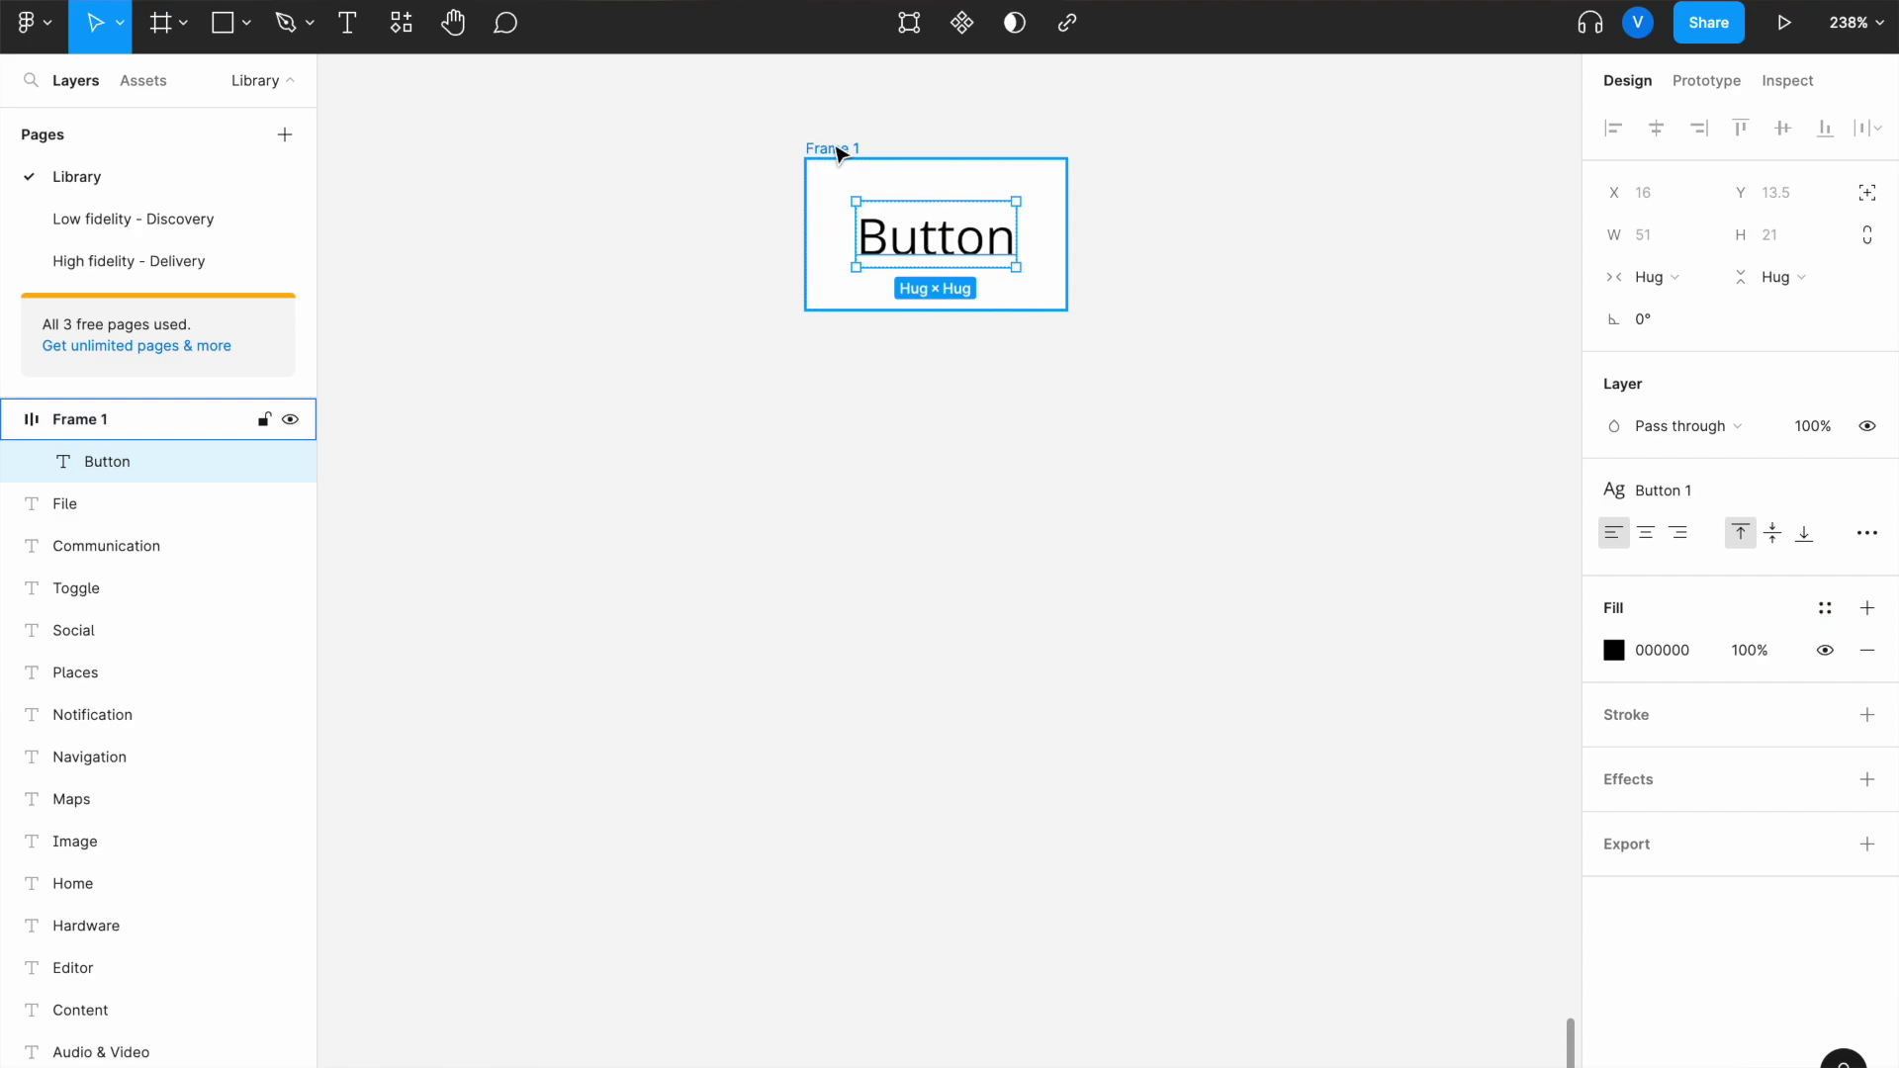
pyautogui.click(957, 653)
pyautogui.scroll(-3, 957, 652)
pyautogui.hotkey('ctrl', 'z')
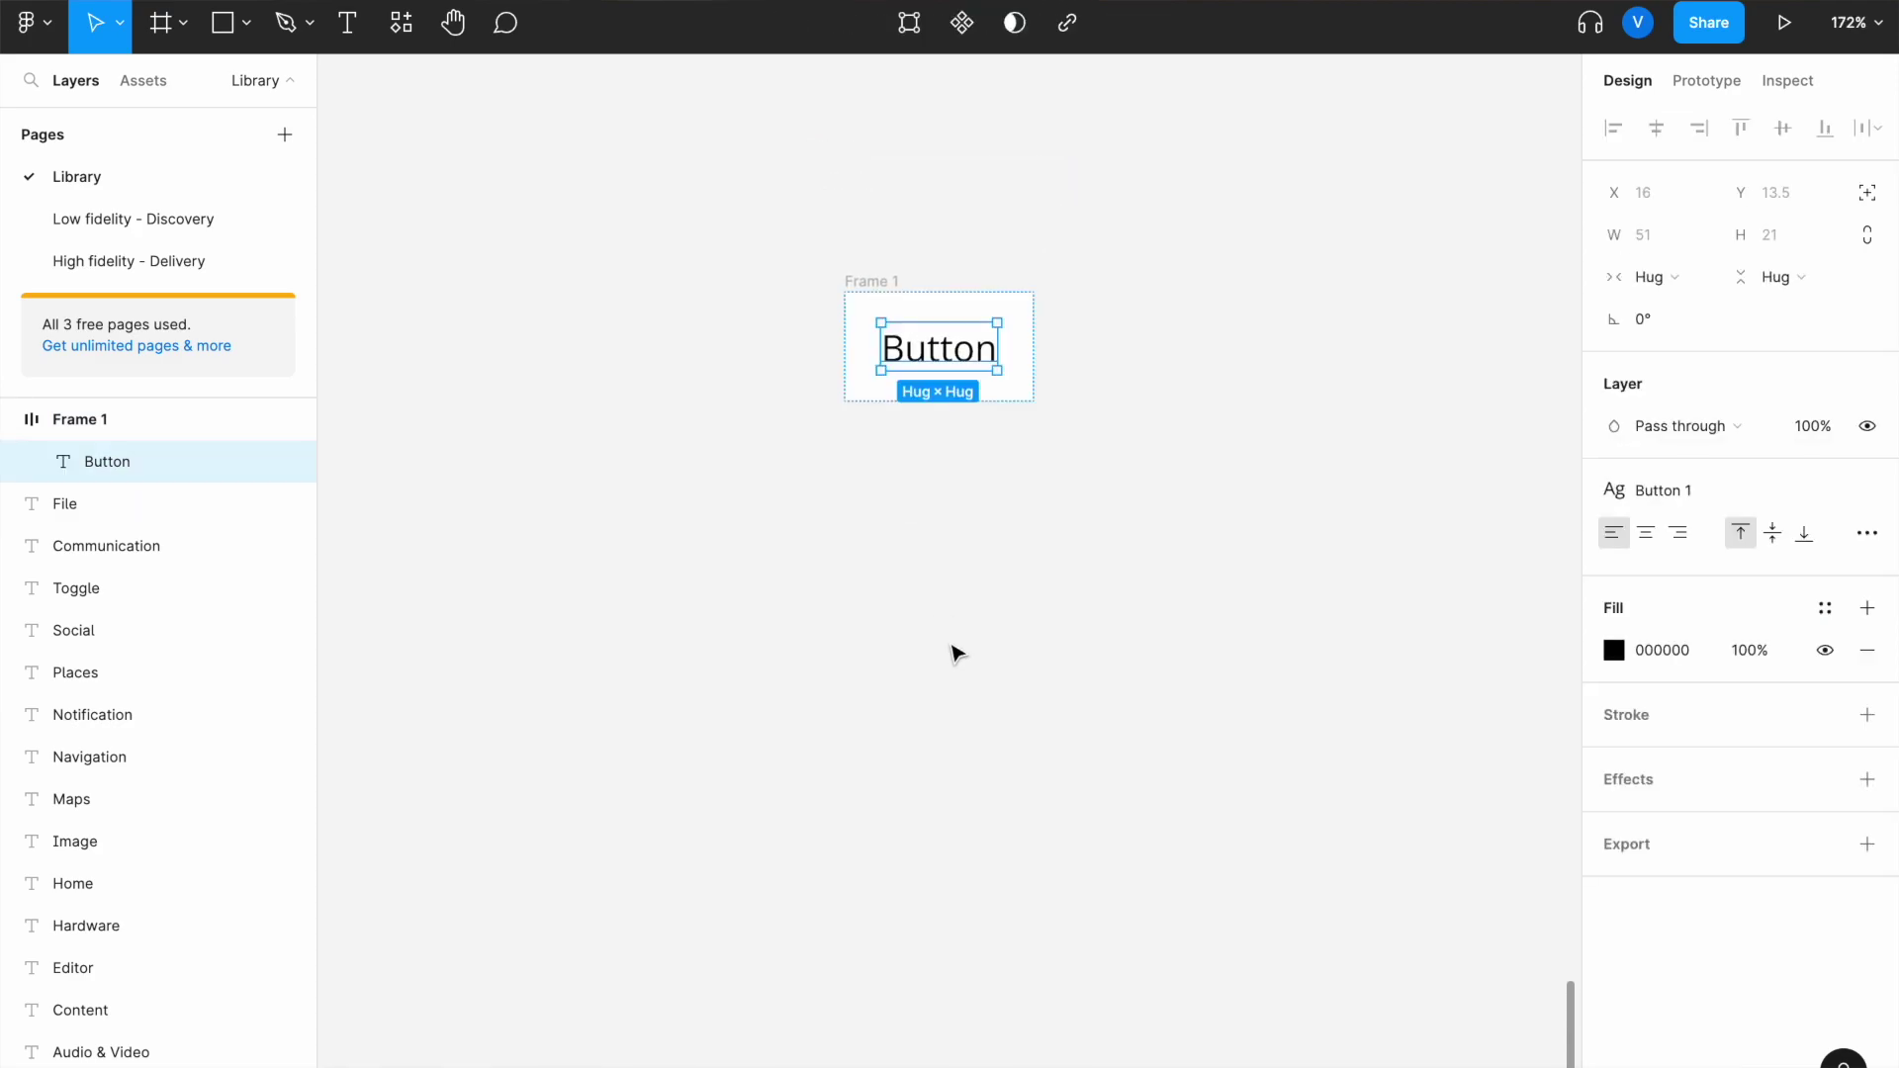
pyautogui.hotkey('ctrl', 'z')
pyautogui.click(957, 653)
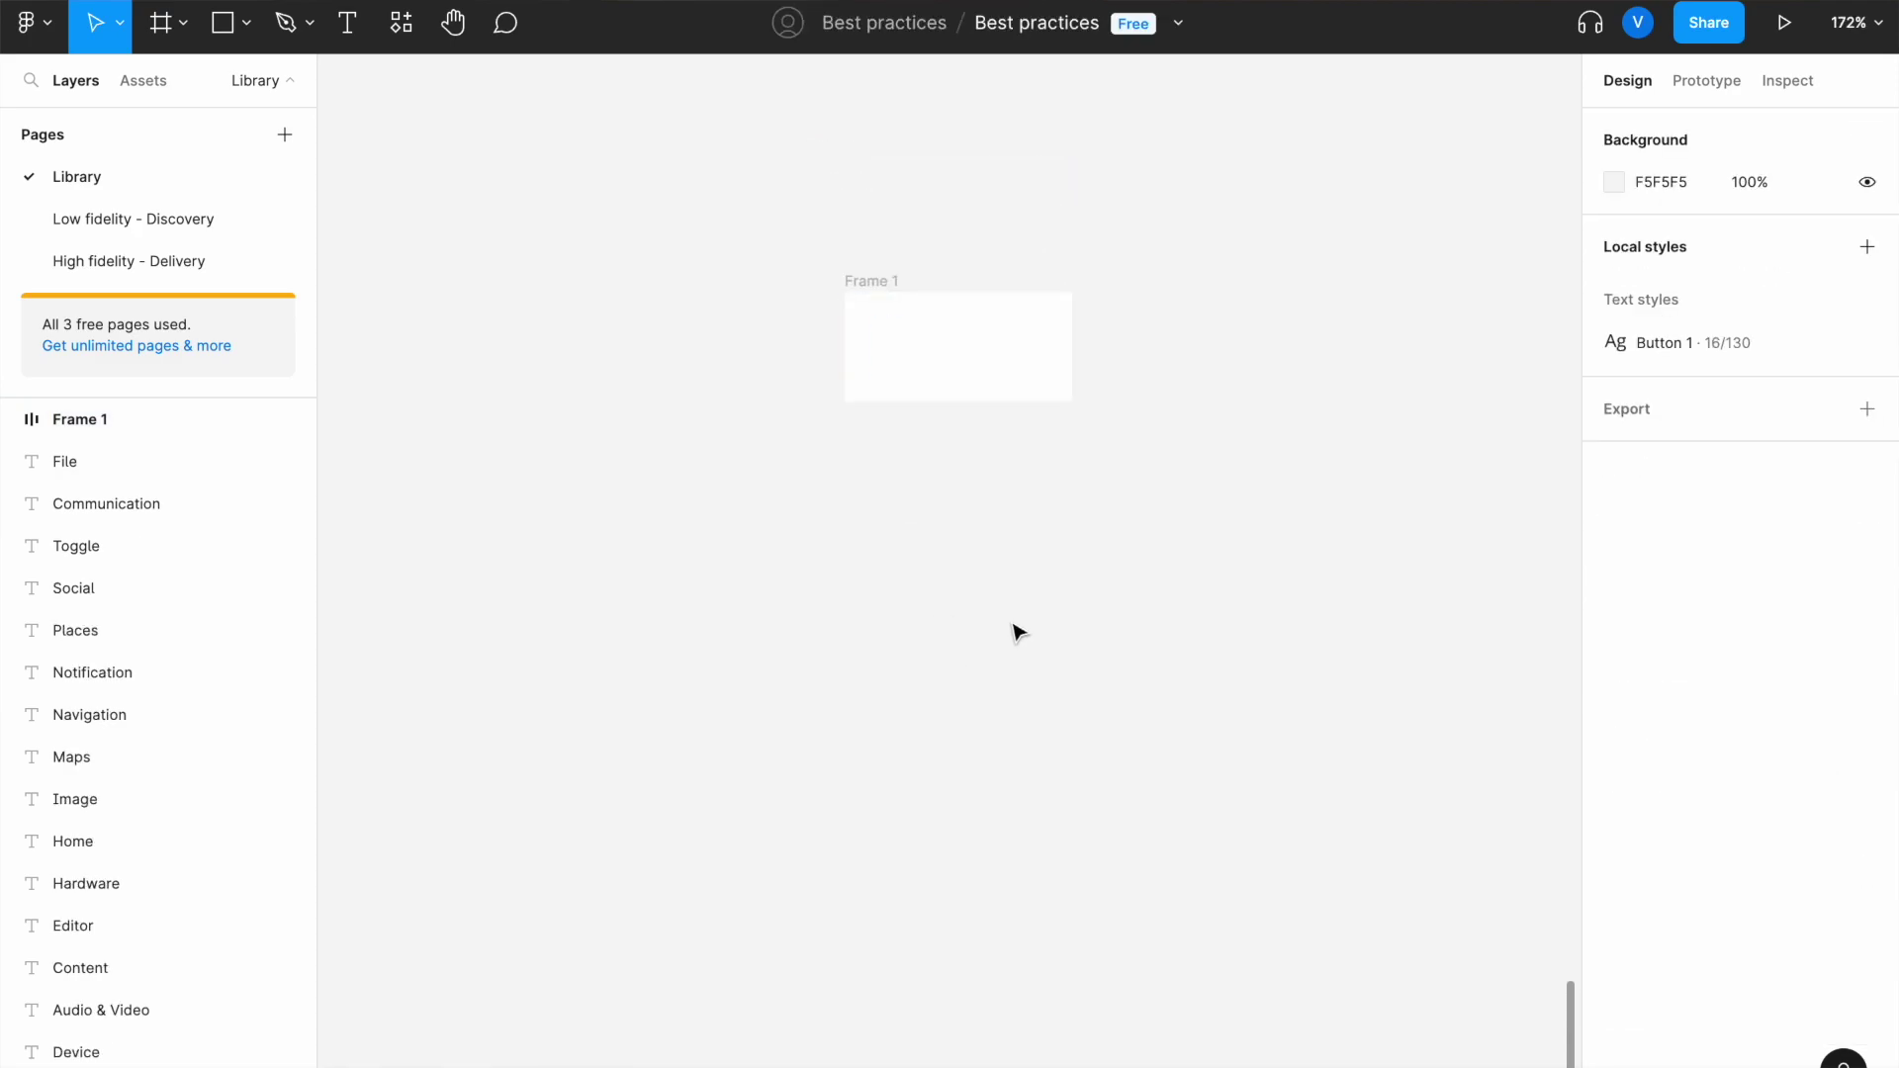
pyautogui.hotkey('ctrl', 'z')
pyautogui.press('Escape')
# - Move the "Button" text from the canvas into the auto layout of Frame 1
pyautogui.moveTo(996, 608); pyautogui.dragTo(996, 348)
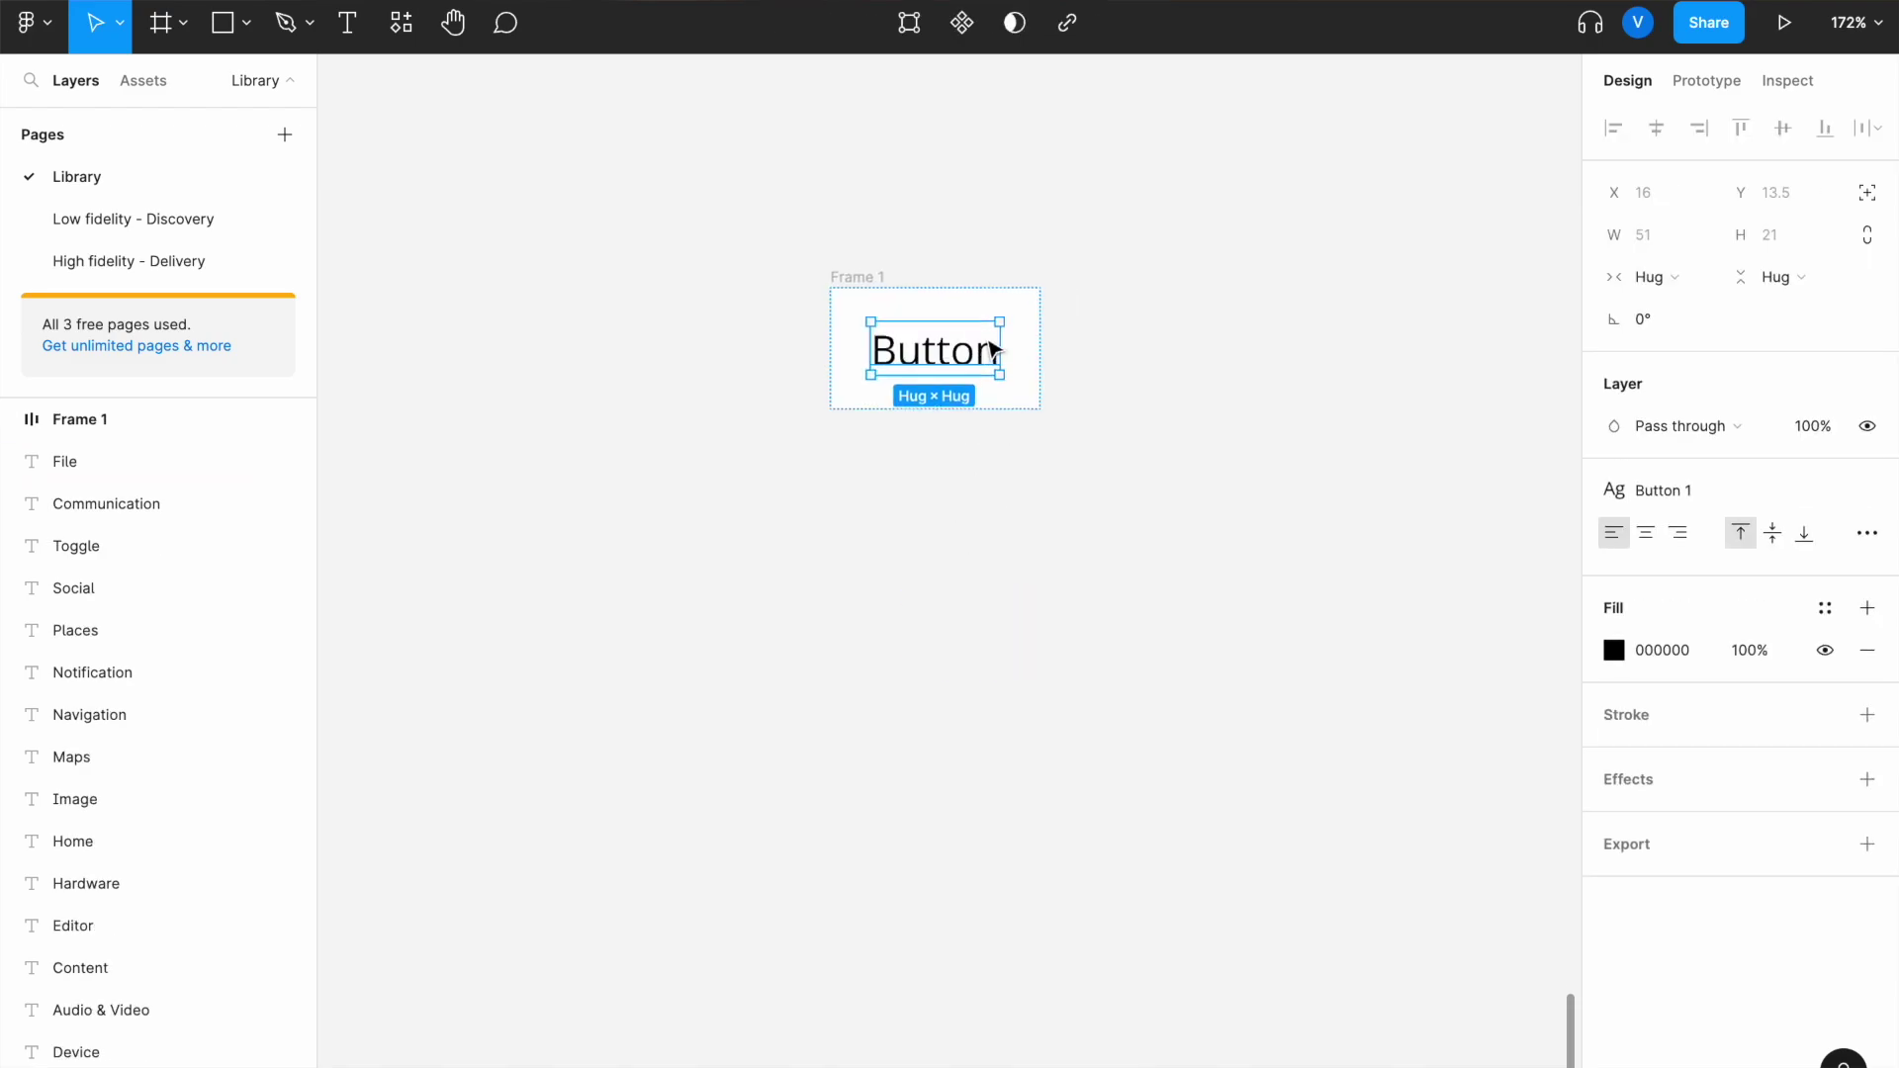
pyautogui.scroll(5, 994, 348)
pyautogui.scroll(2, 1004, 767)
pyautogui.hscroll(-2, 1004, 768)
pyautogui.scroll(1, 992, 558)
pyautogui.scroll(2, 1118, 636)
pyautogui.hscroll(-1, 1118, 635)
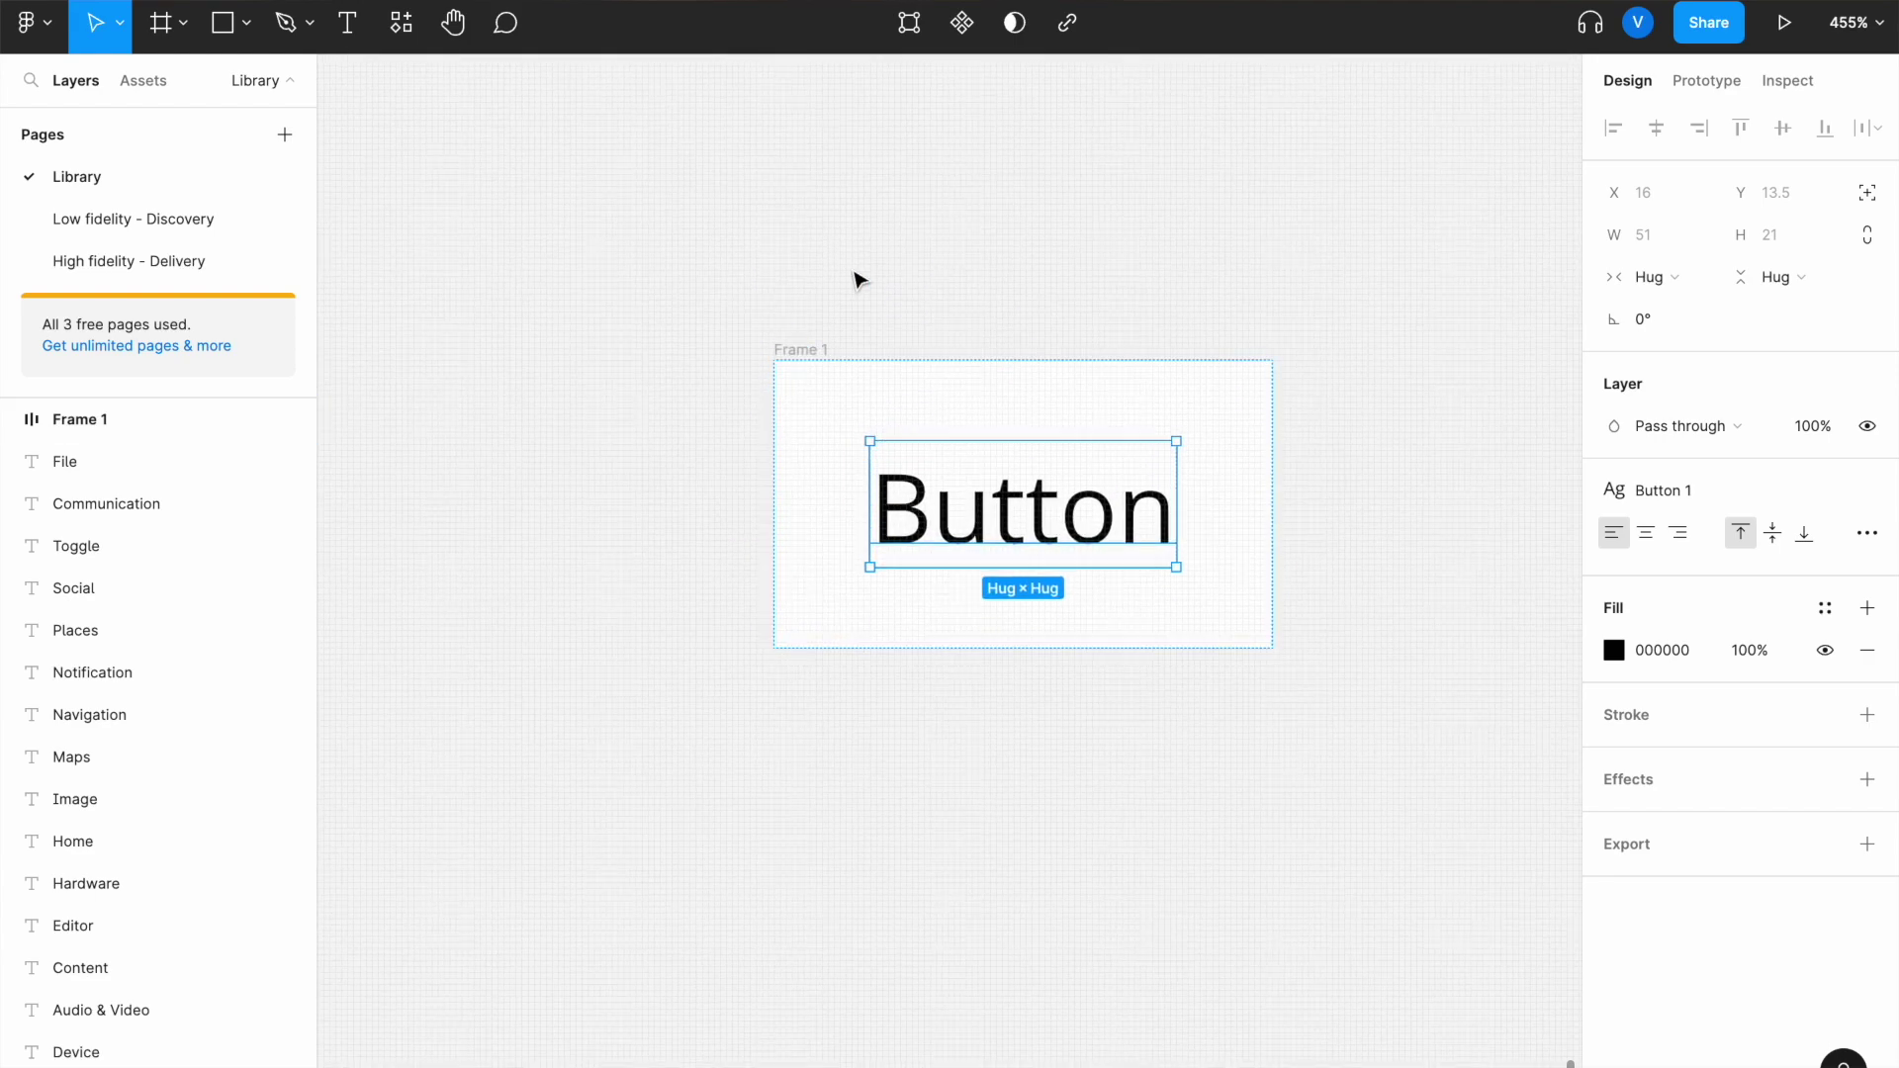
pyautogui.click(1274, 992)
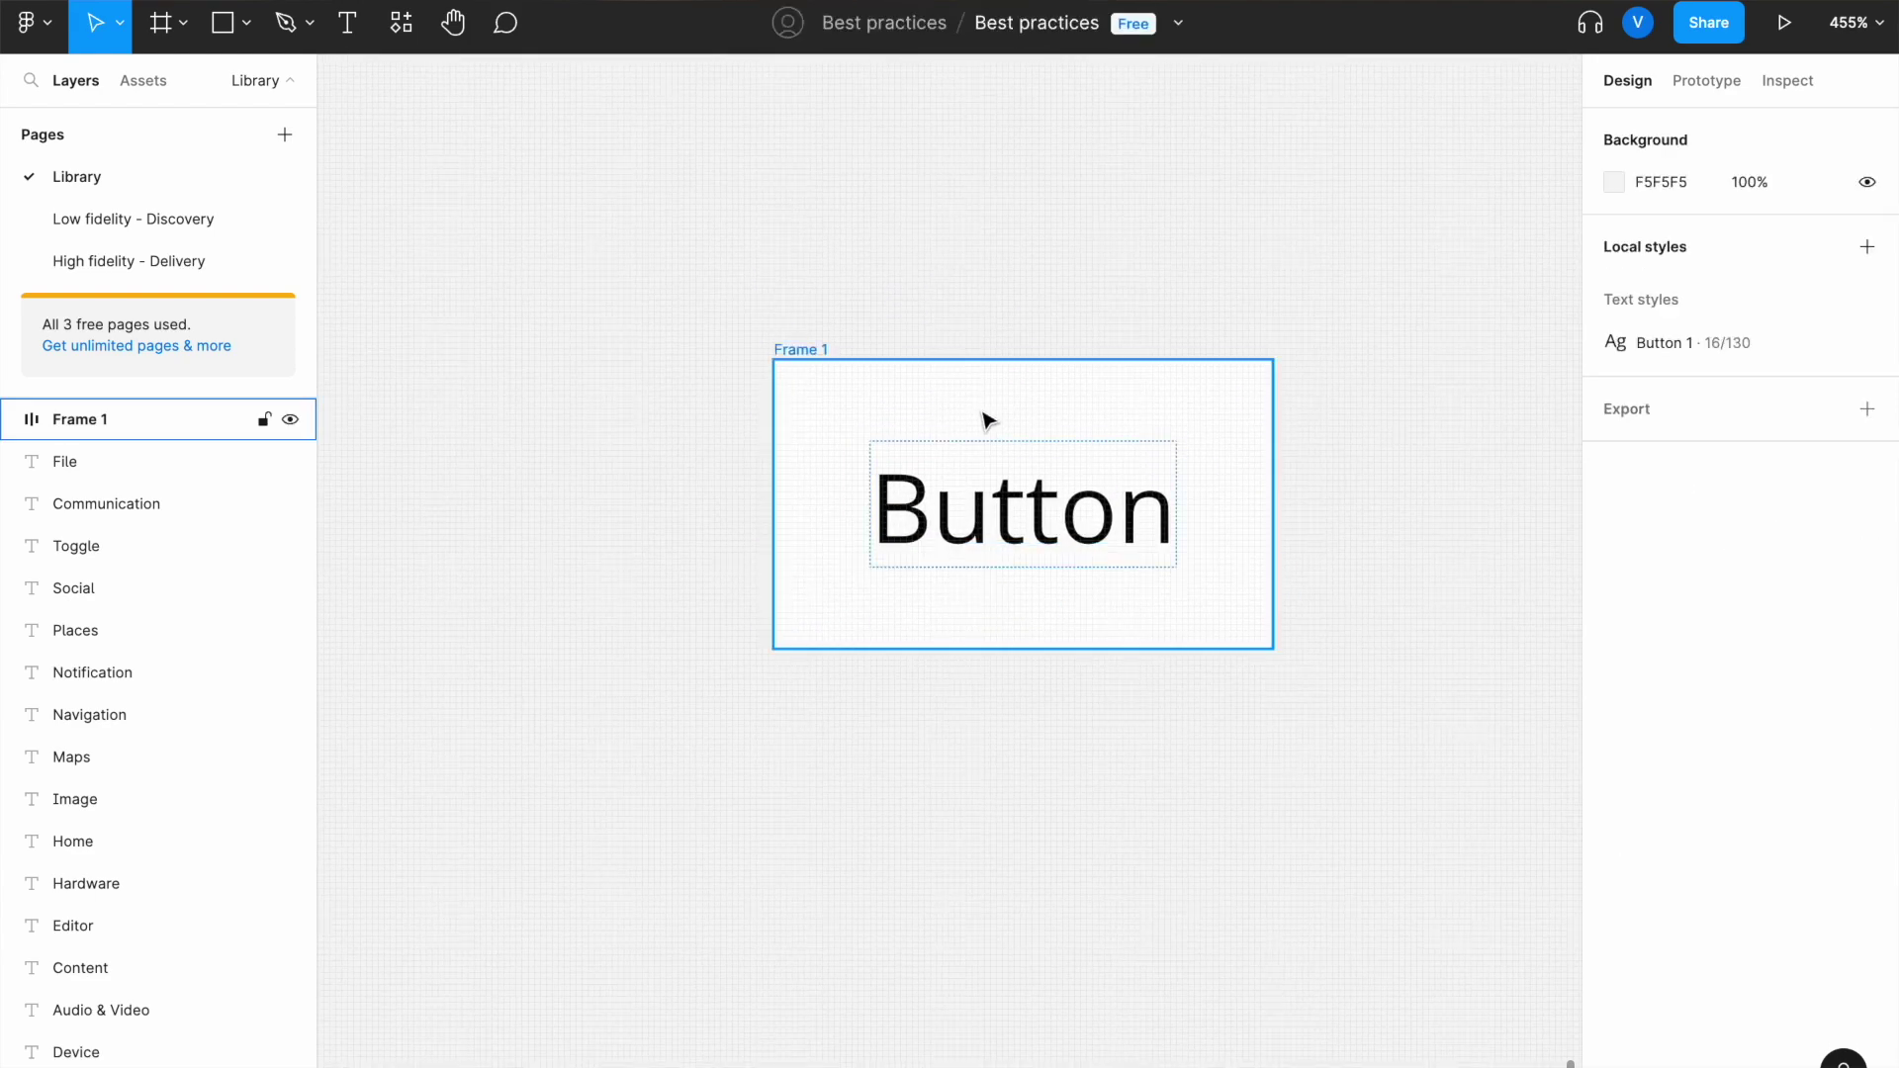
# - Inspect the "Button" text's resizing and Frame 1's auto layout padding
pyautogui.click(996, 523)
pyautogui.click(1048, 774)
pyautogui.click(988, 549)
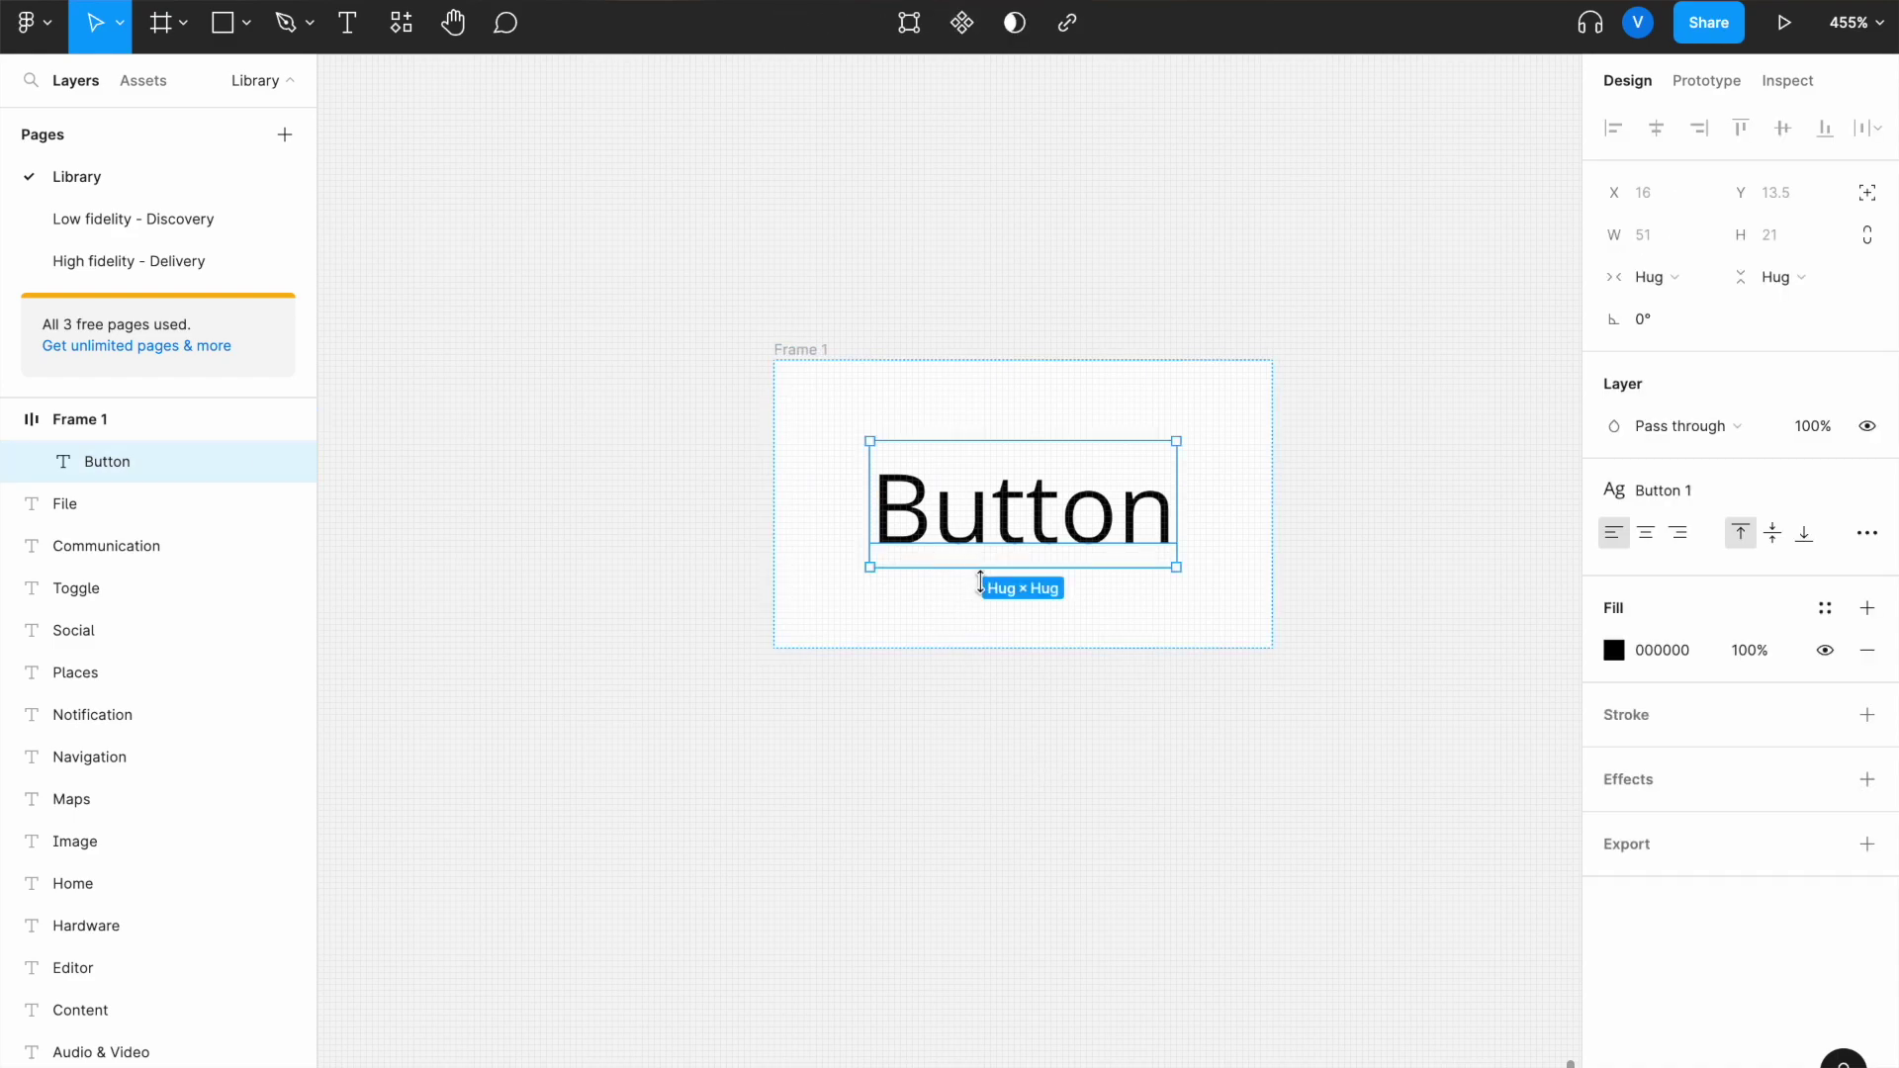
pyautogui.click(1008, 638)
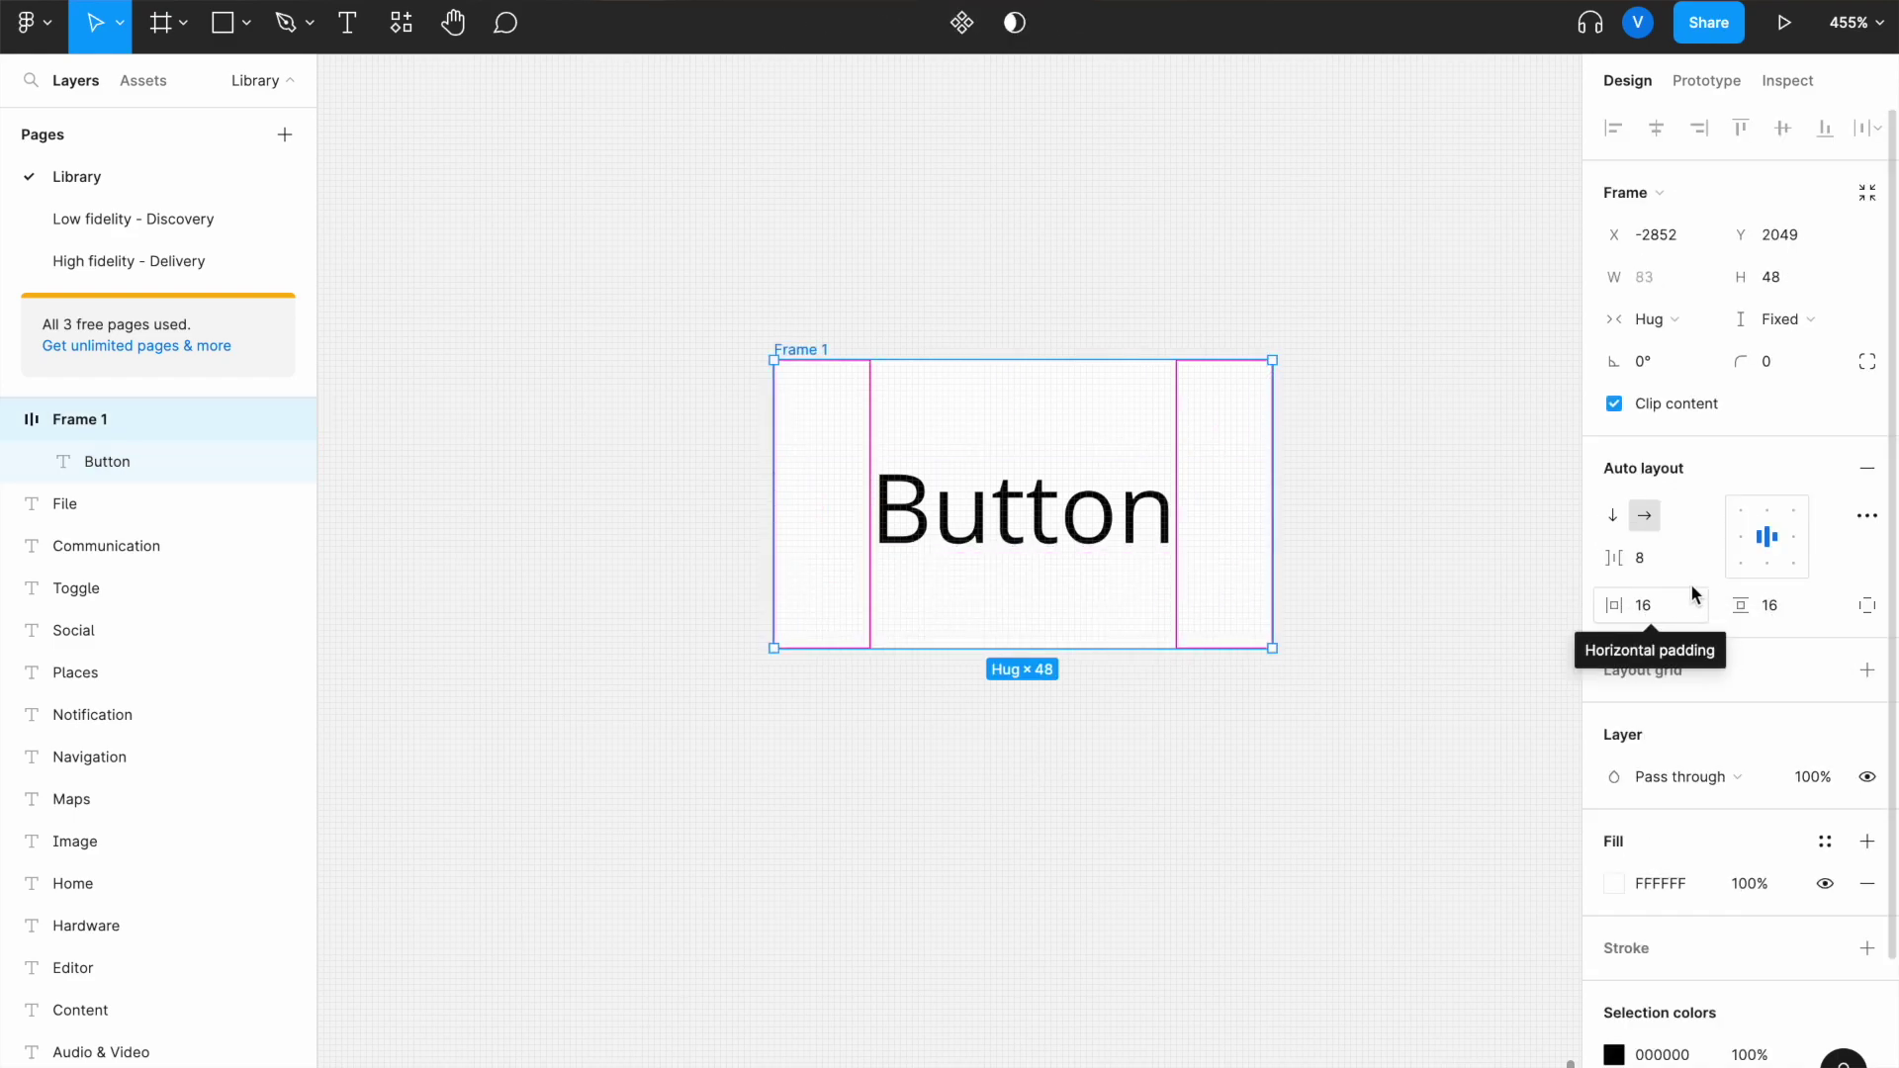
pyautogui.click(1371, 566)
pyautogui.hscroll(3, 1372, 565)
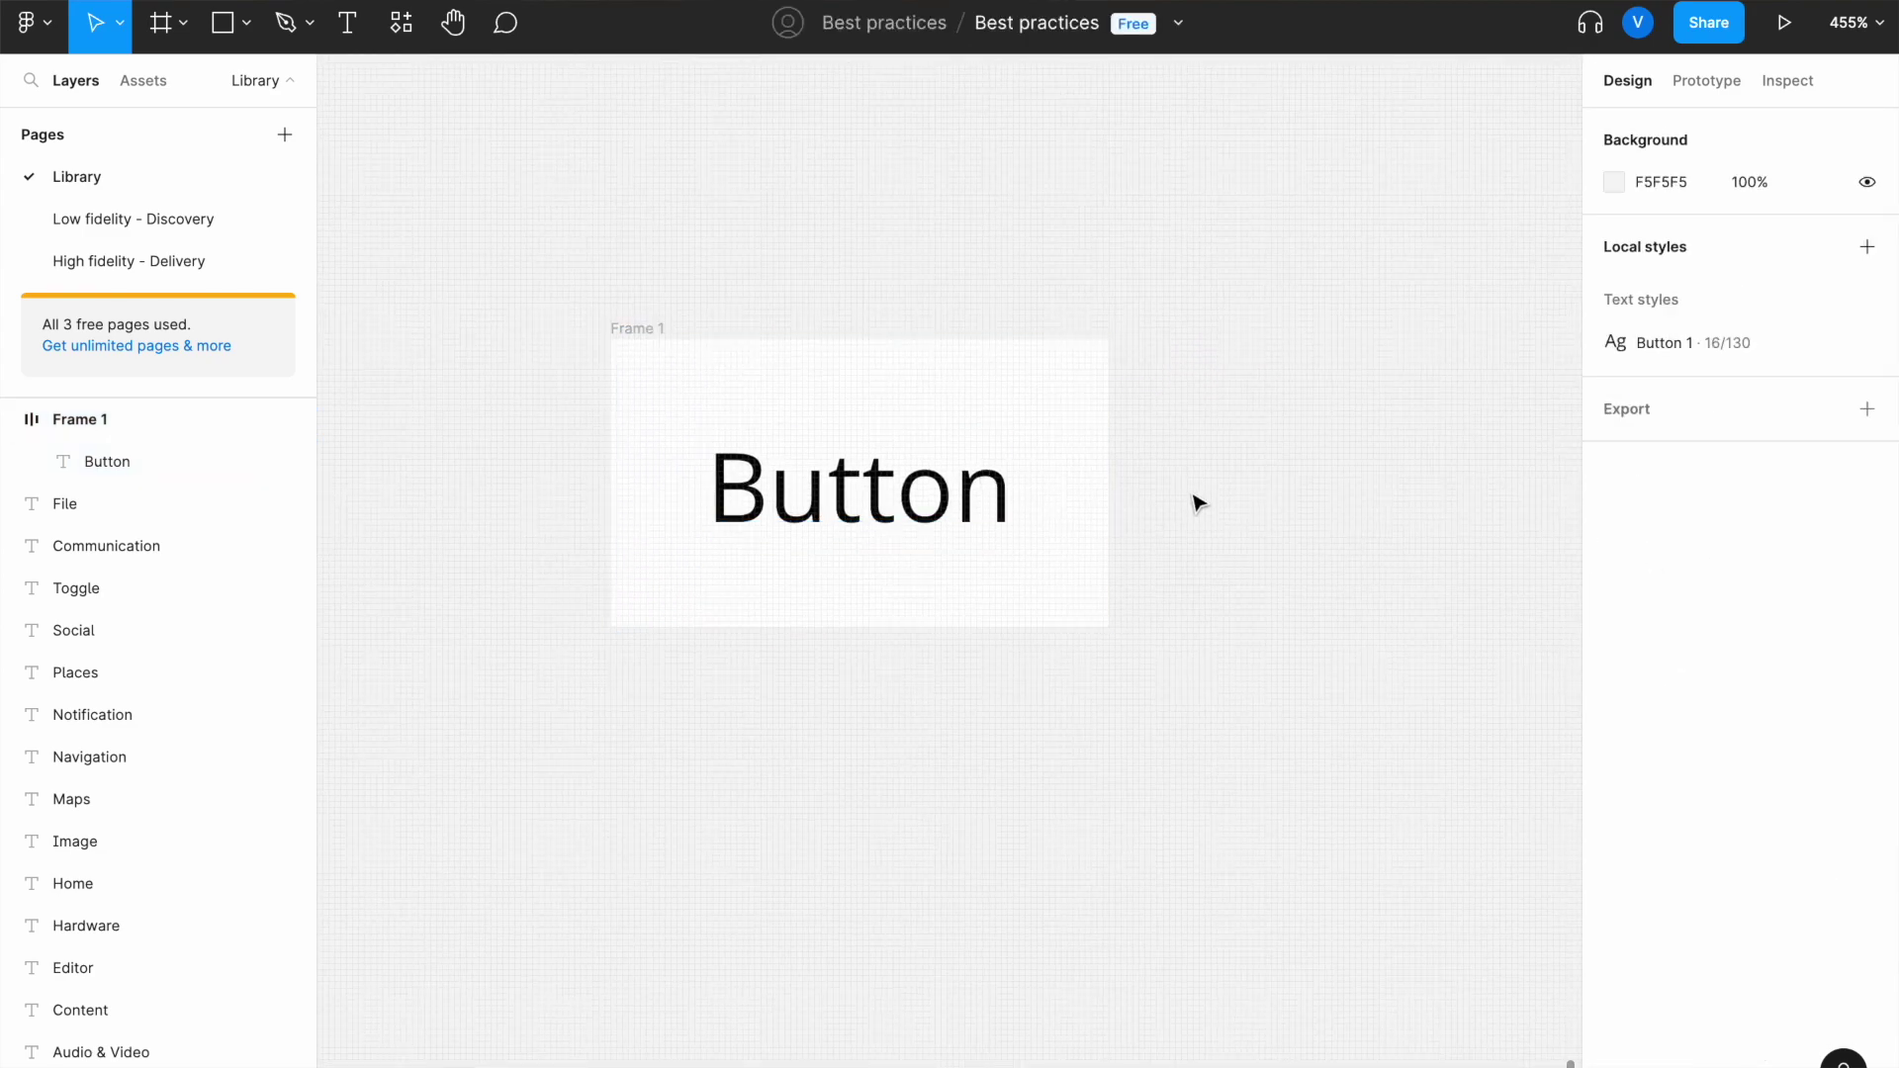
# - Search the local components for "Arro" and place the arrow_forward icon after the "Button" text in Frame 1
pyautogui.scroll(-5, 1198, 504)
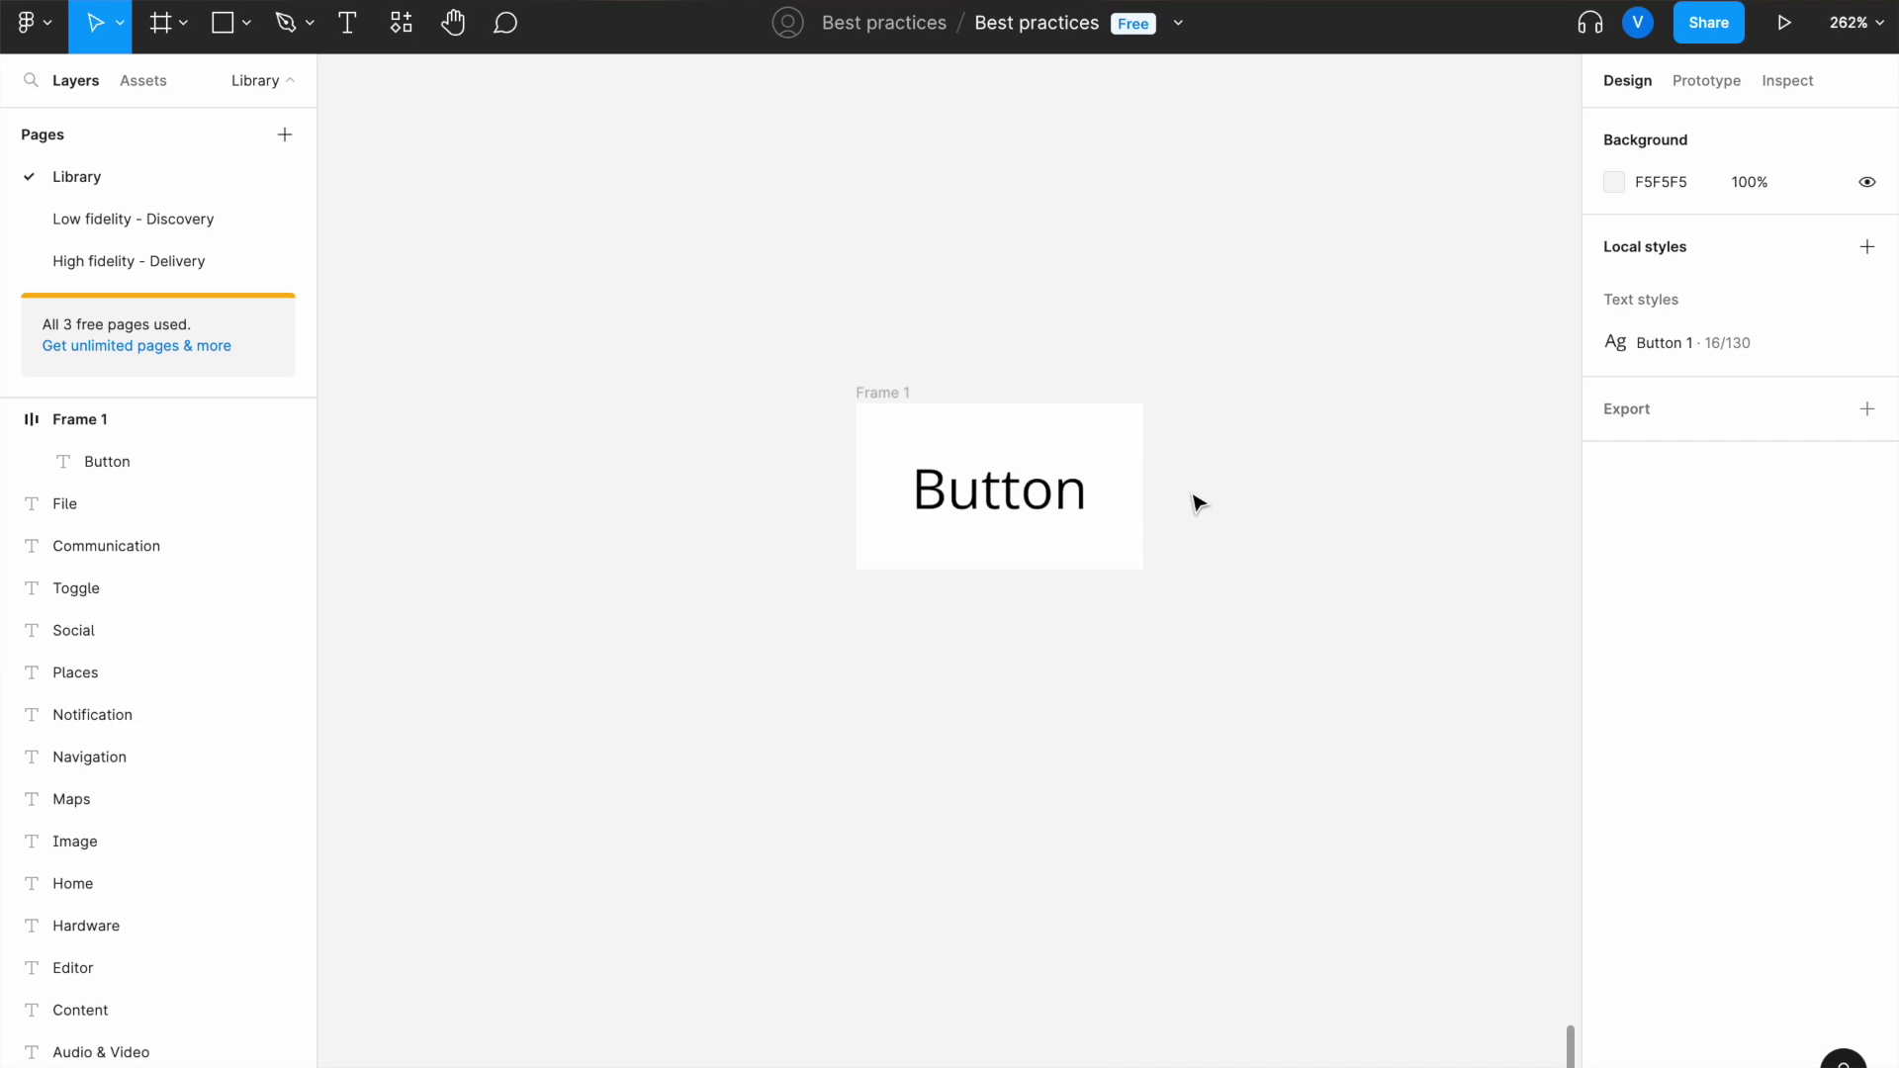
pyautogui.click(139, 81)
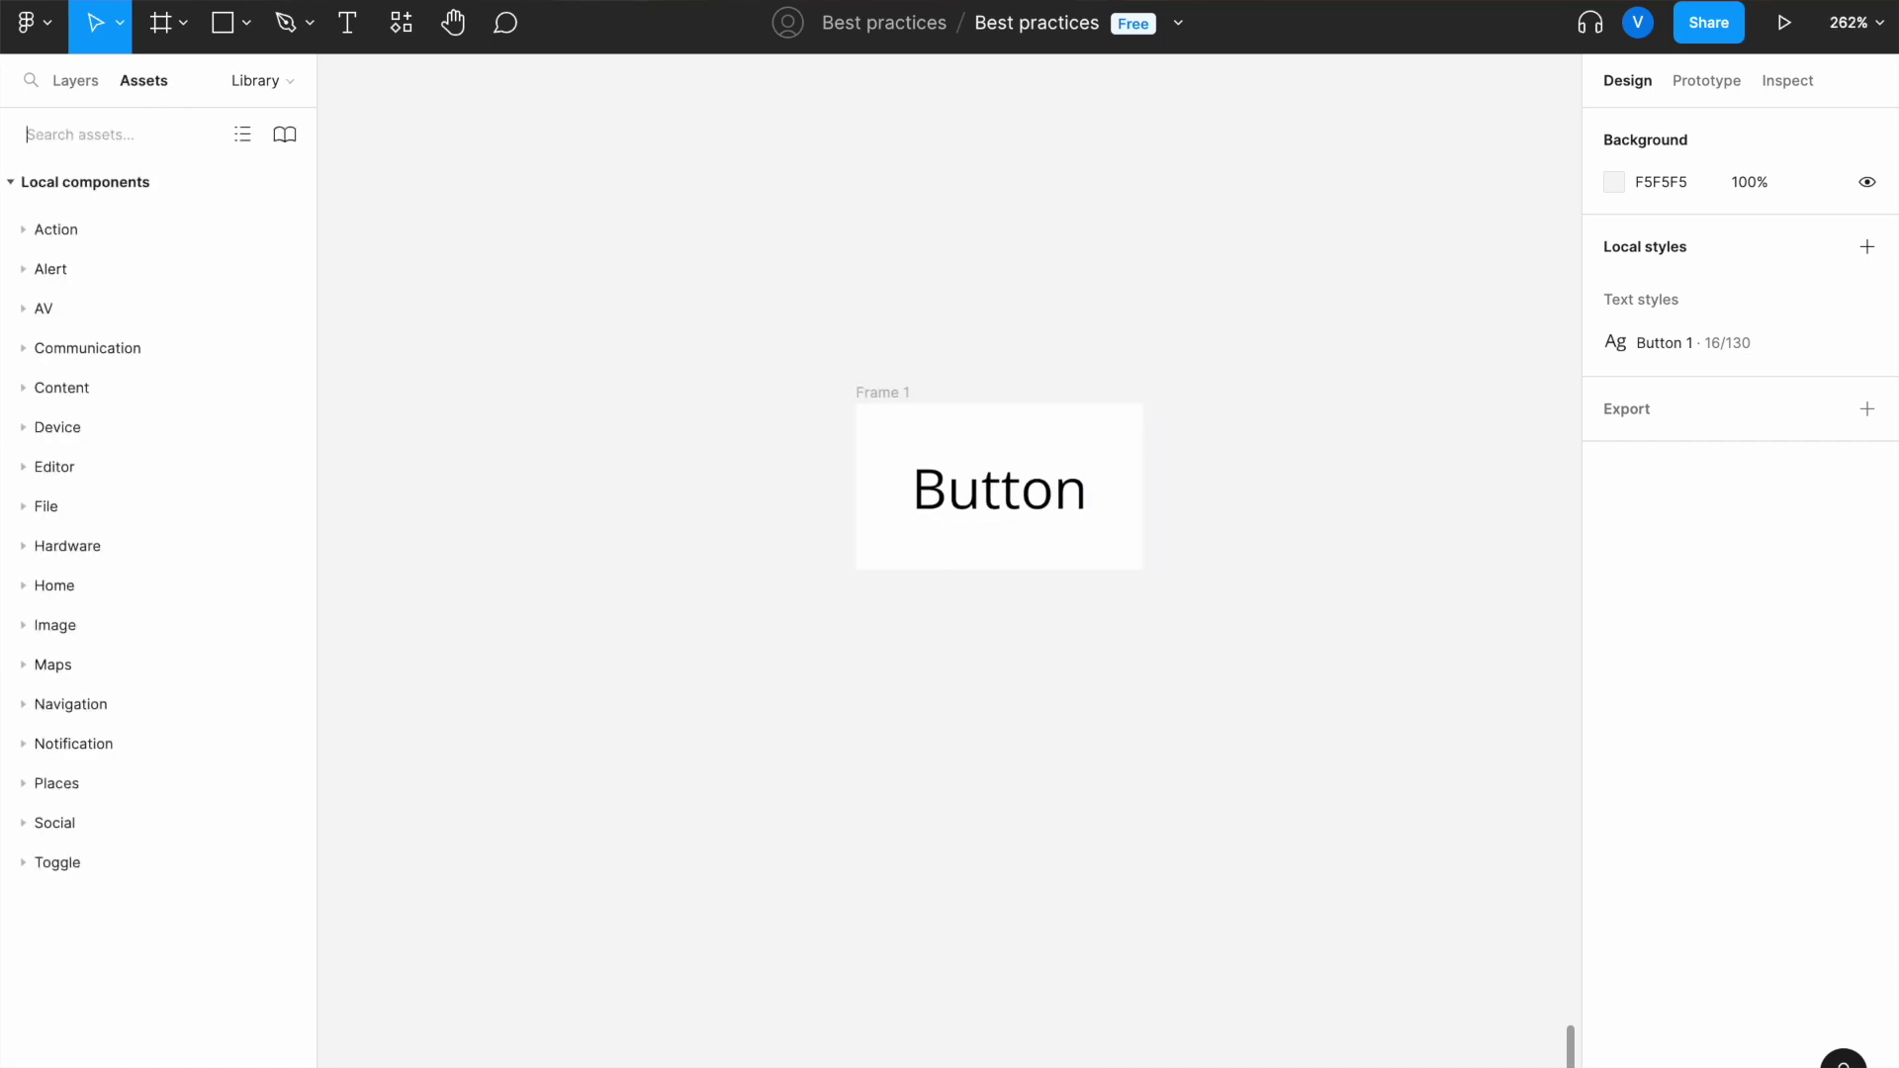
pyautogui.write('Arro')
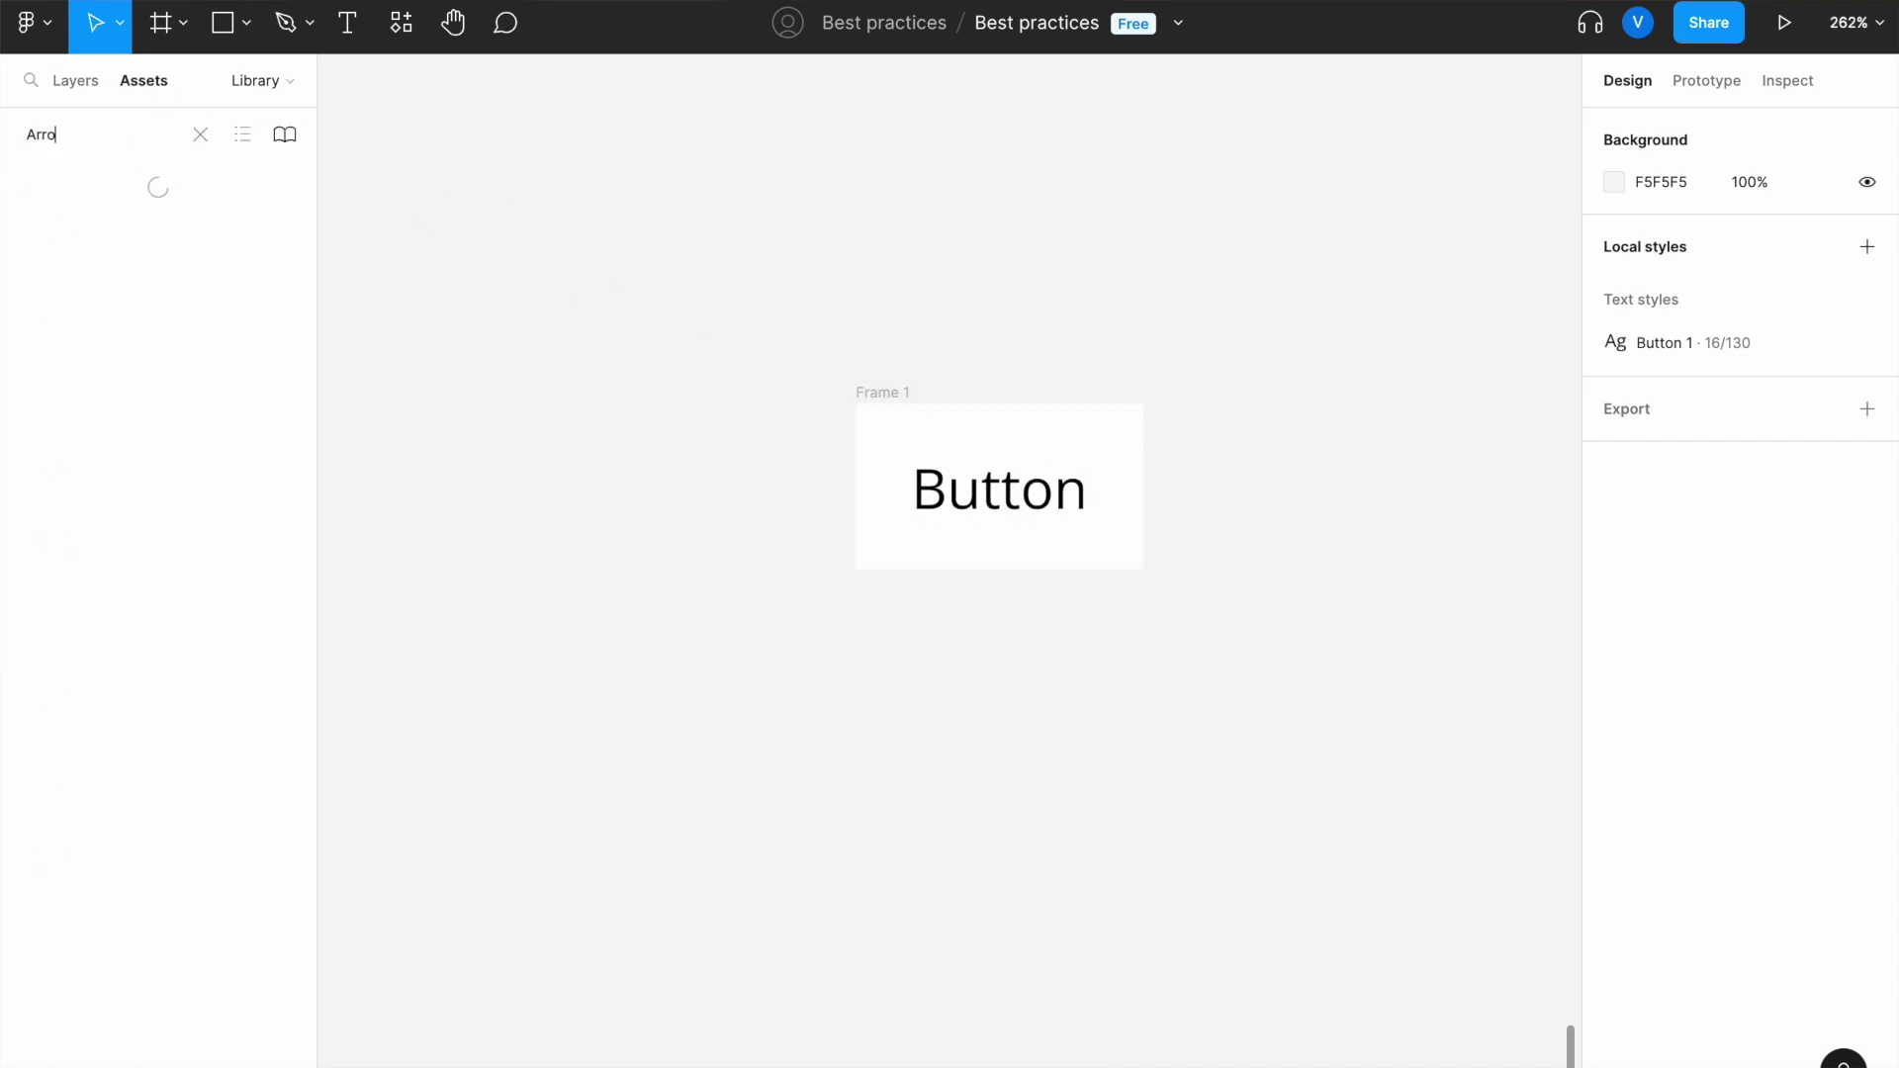
pyautogui.moveTo(46, 369); pyautogui.dragTo(1097, 537)
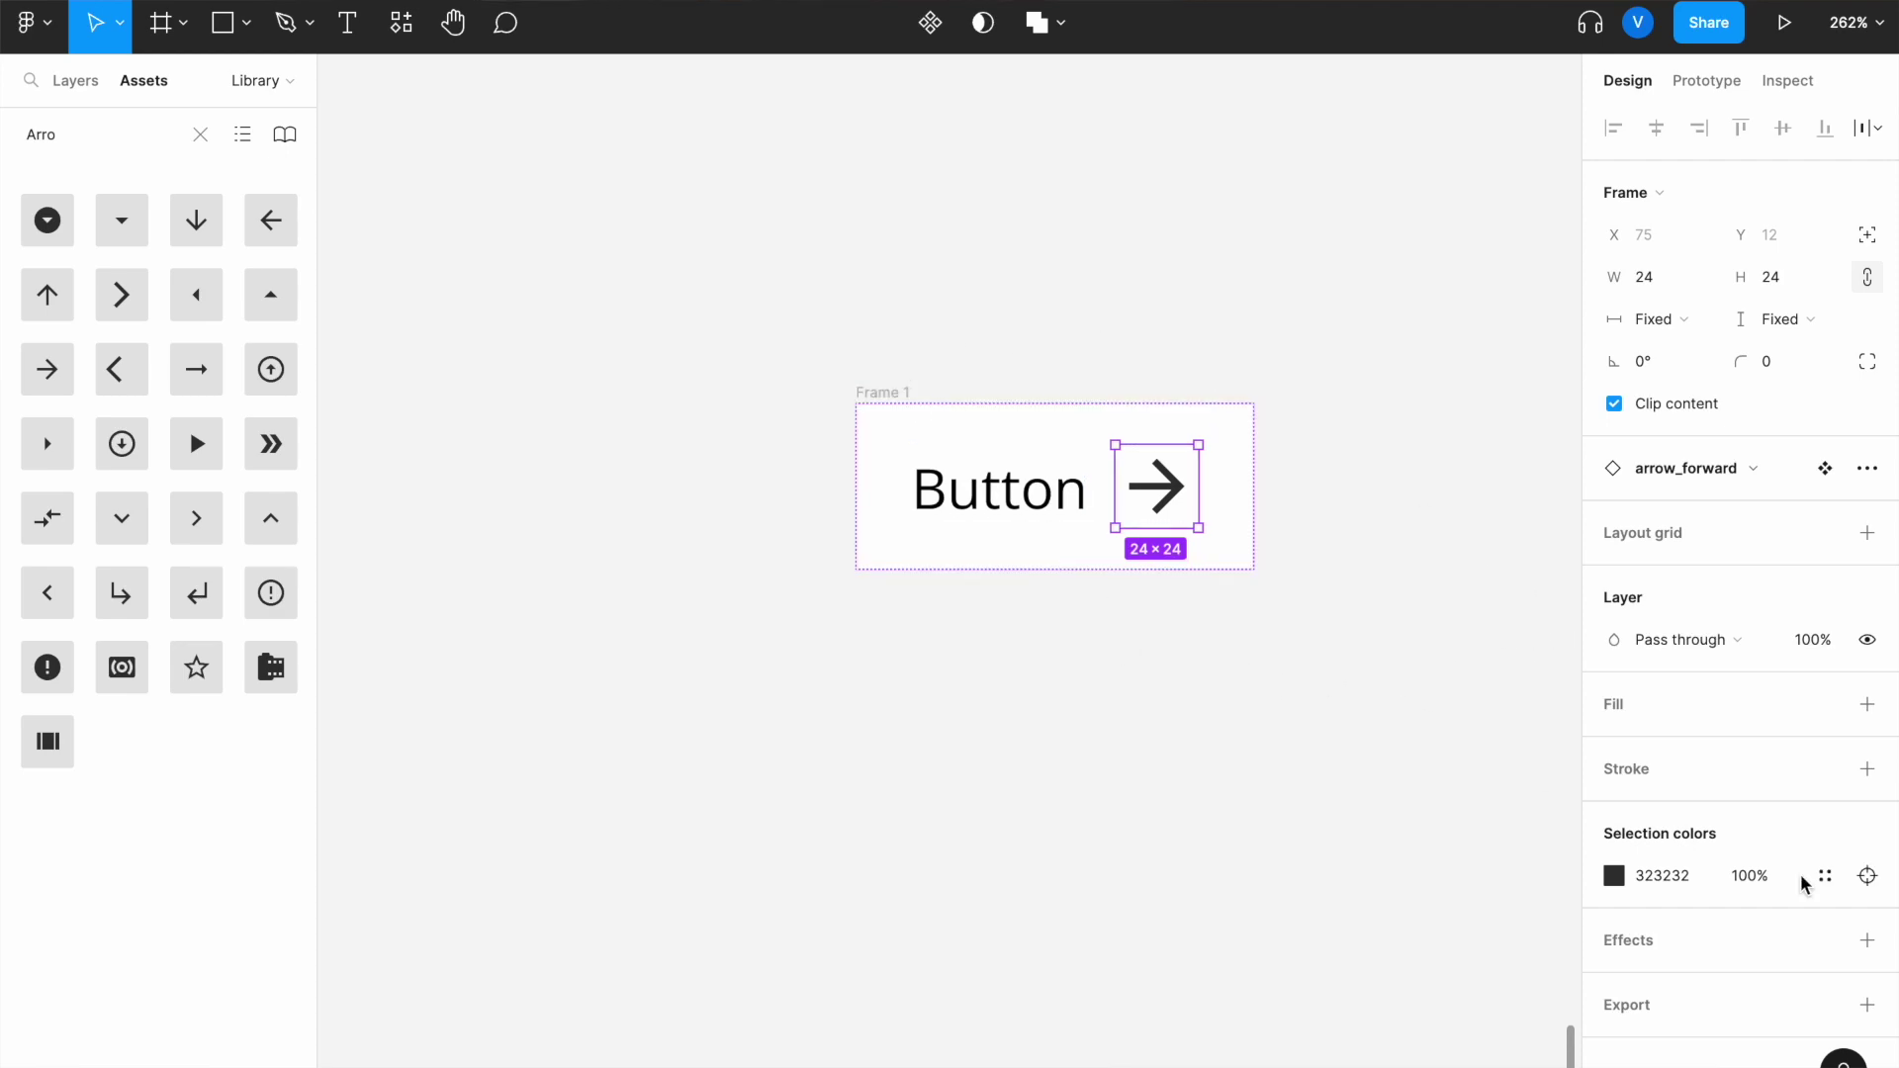
# - Set the arrow icon's color to 000000
pyautogui.click(1660, 877)
pyautogui.write('000000')
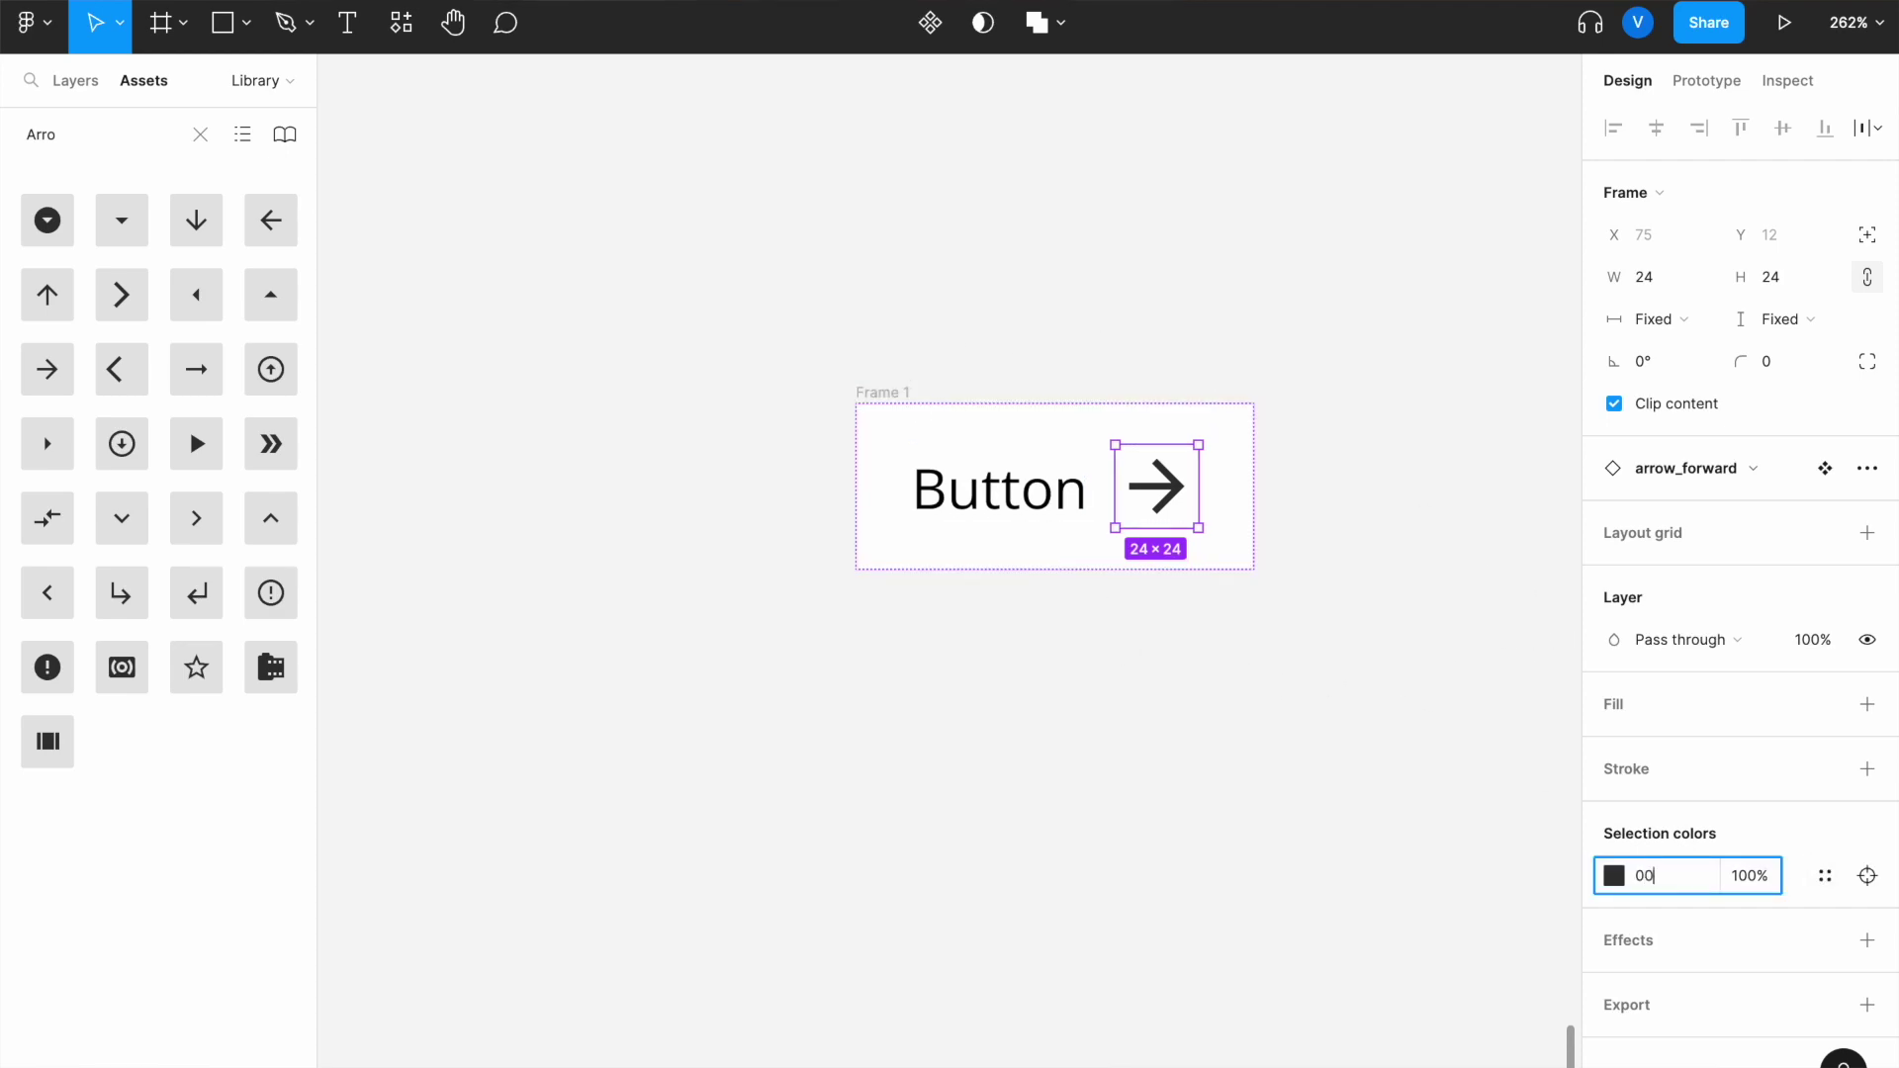
pyautogui.press('Return')
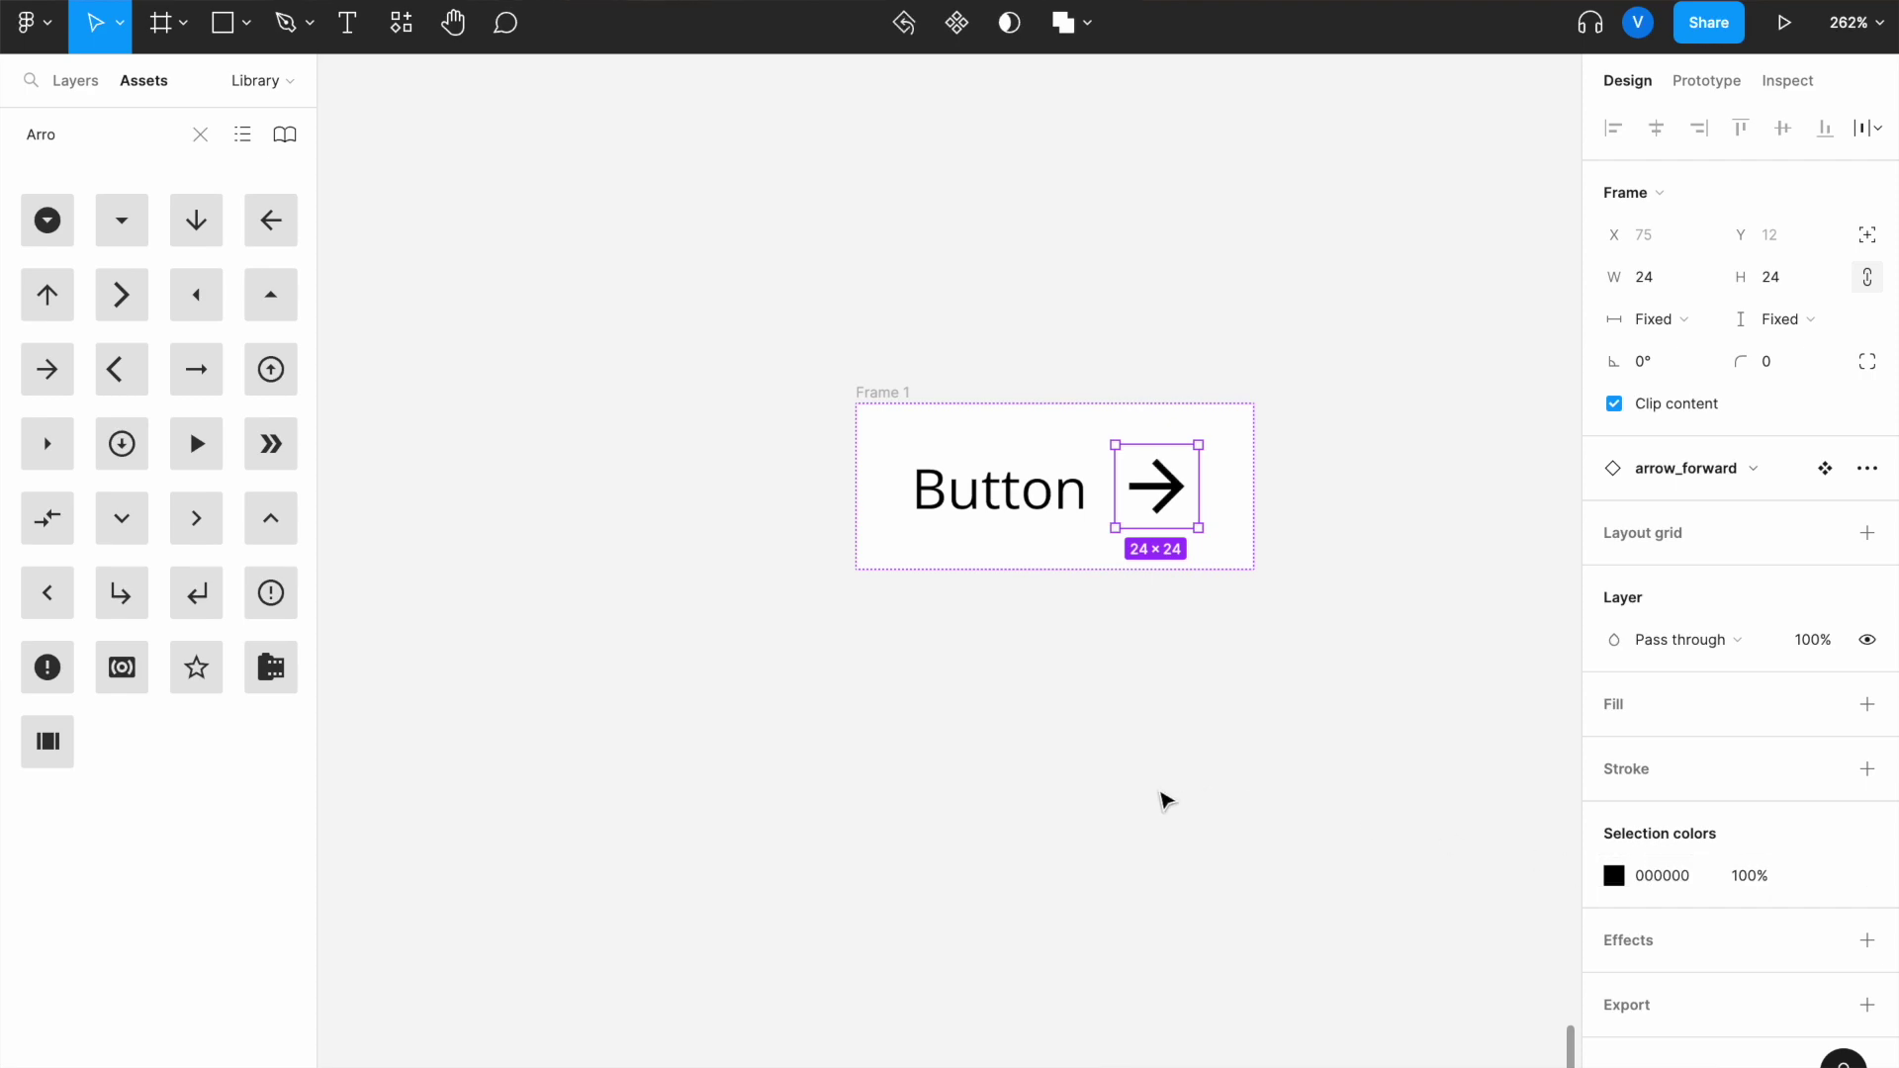
pyautogui.click(1165, 799)
# - Examine Frame 1's auto layout spacing, padding and sizing around the text and arrow icon
pyautogui.hscroll(2, 1415, 666)
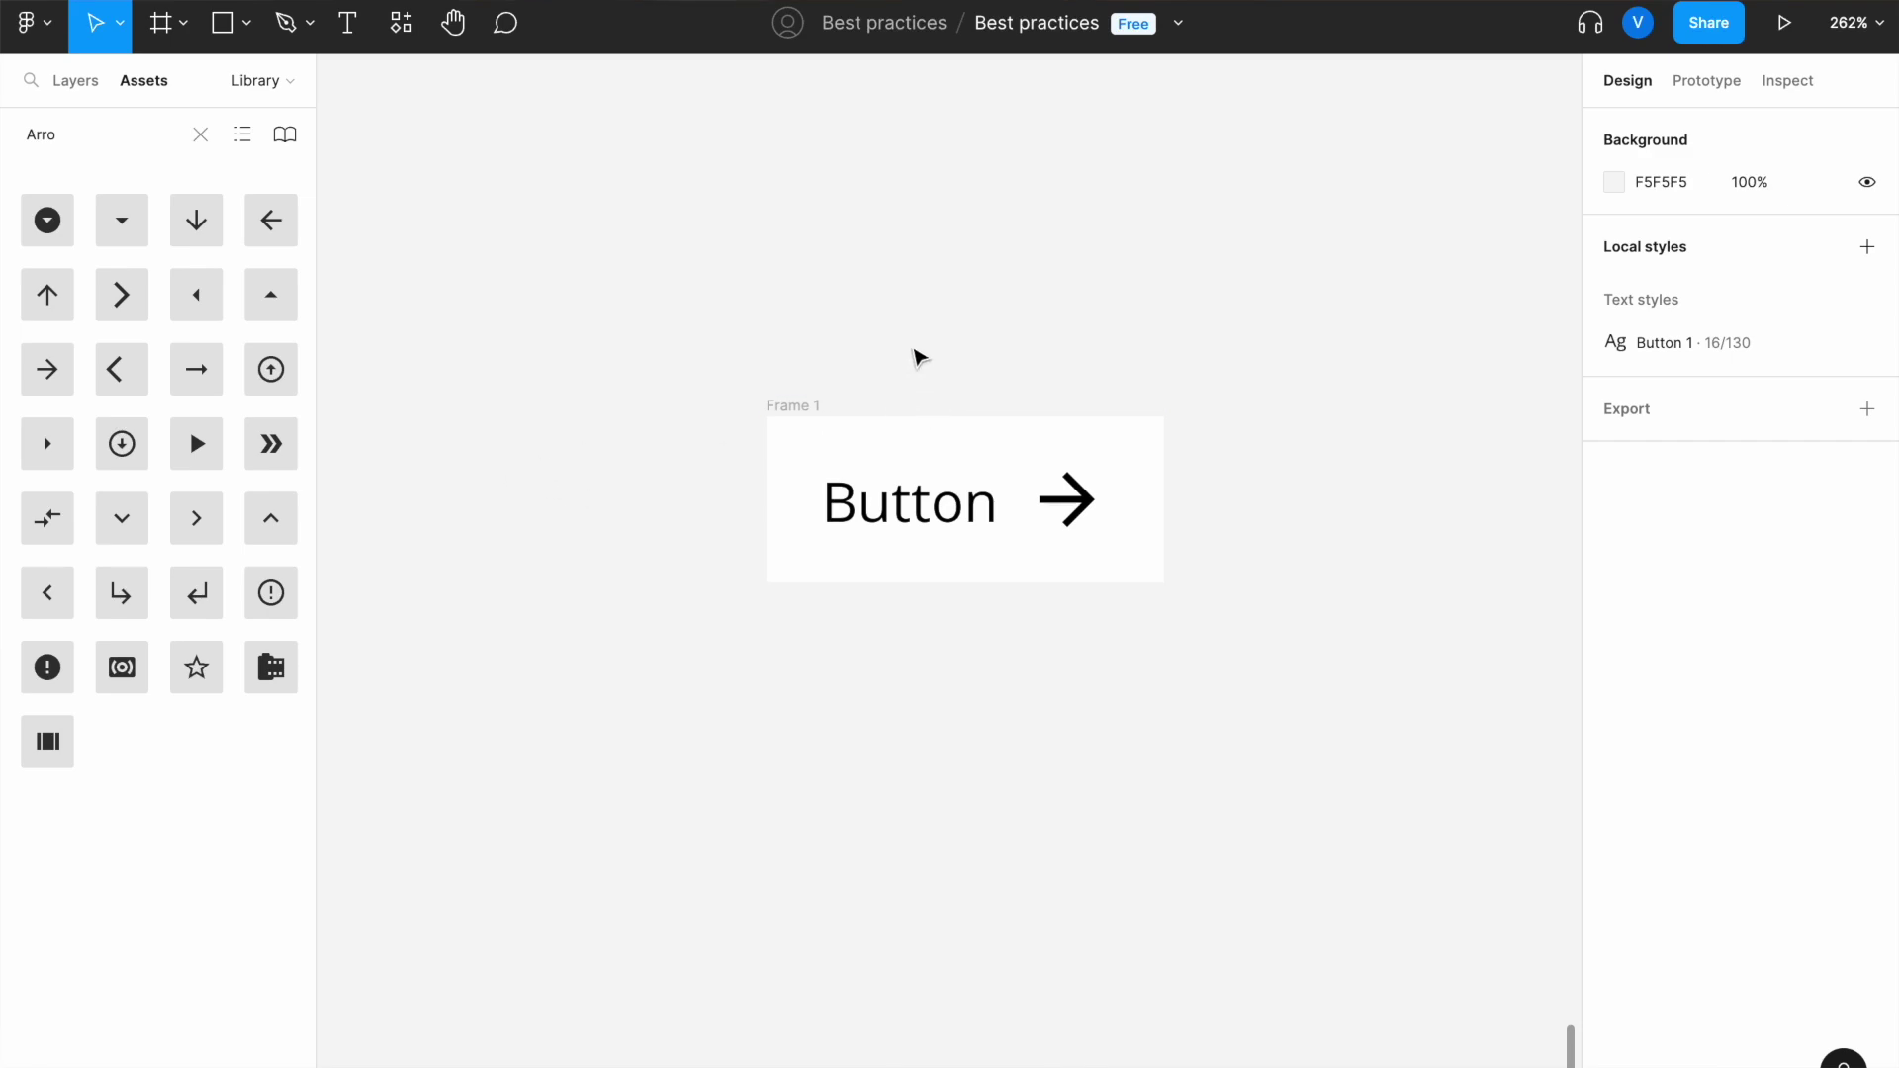
pyautogui.click(1006, 583)
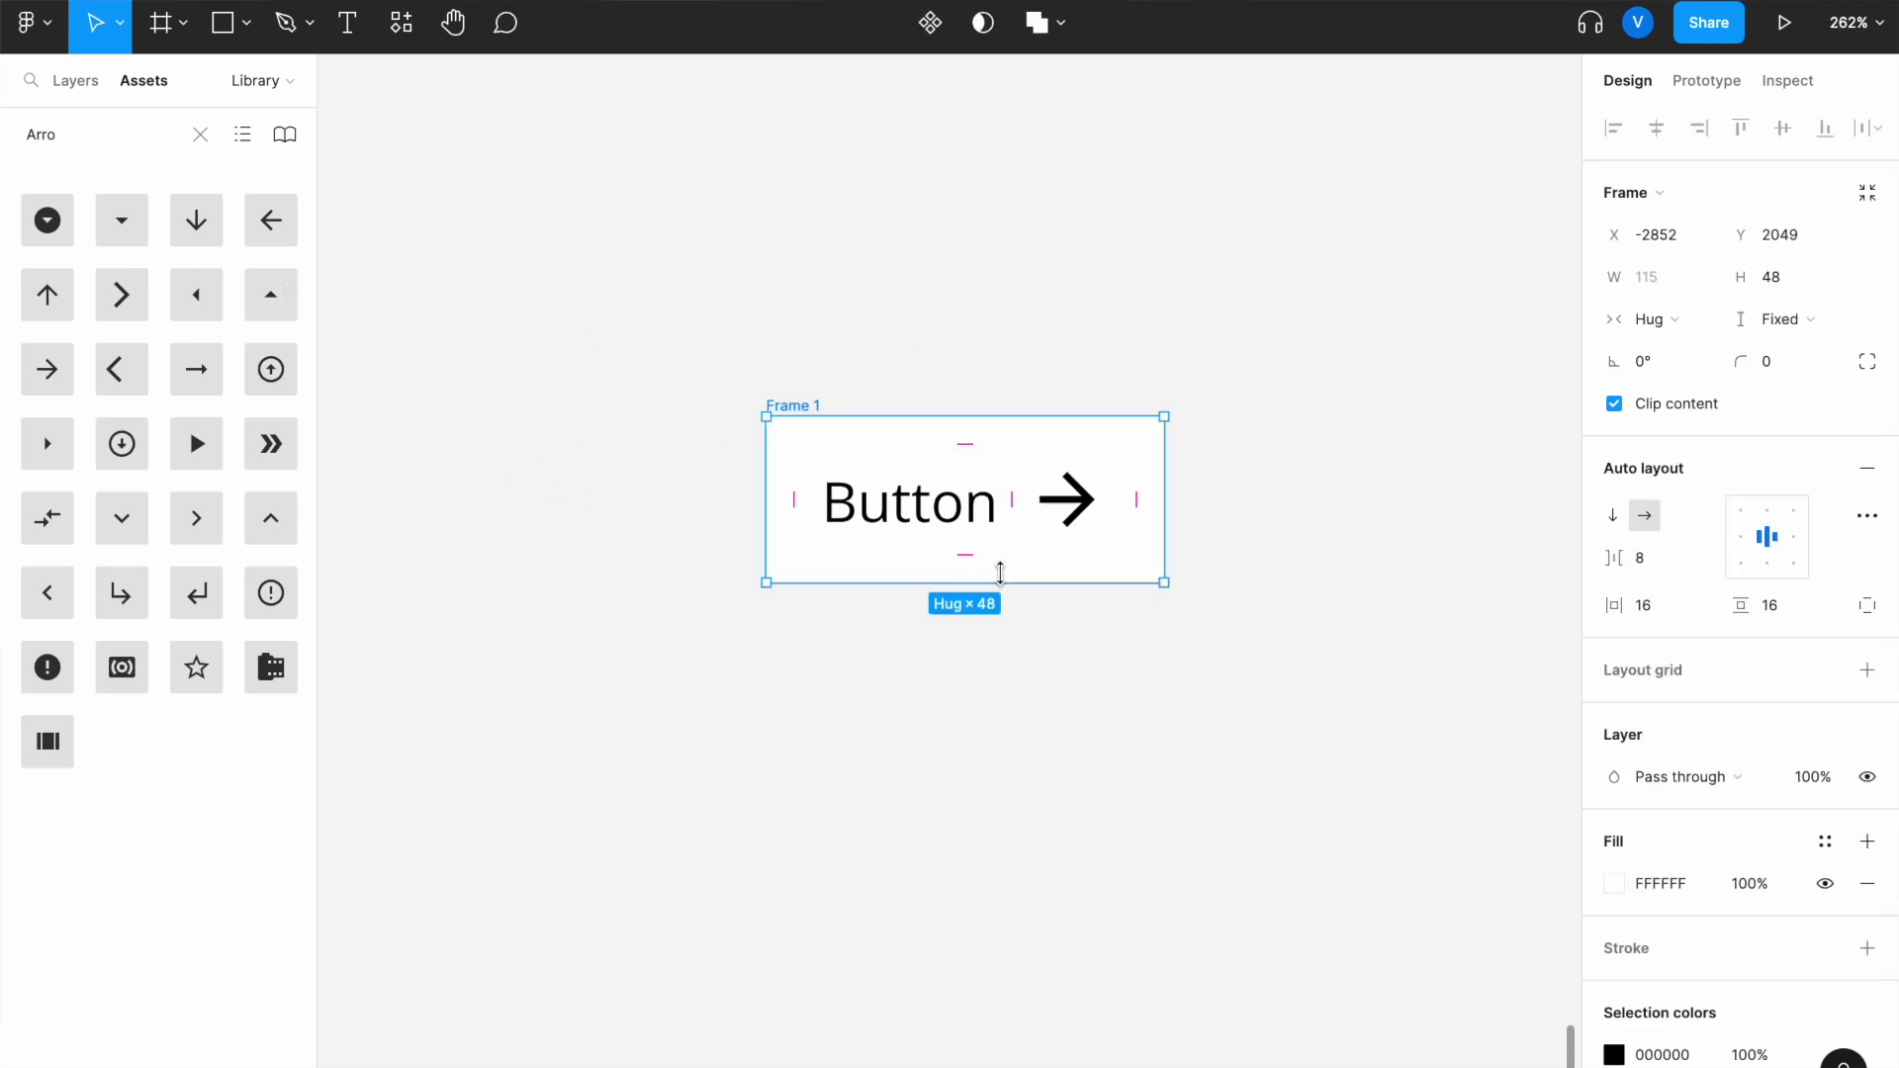
pyautogui.click(776, 686)
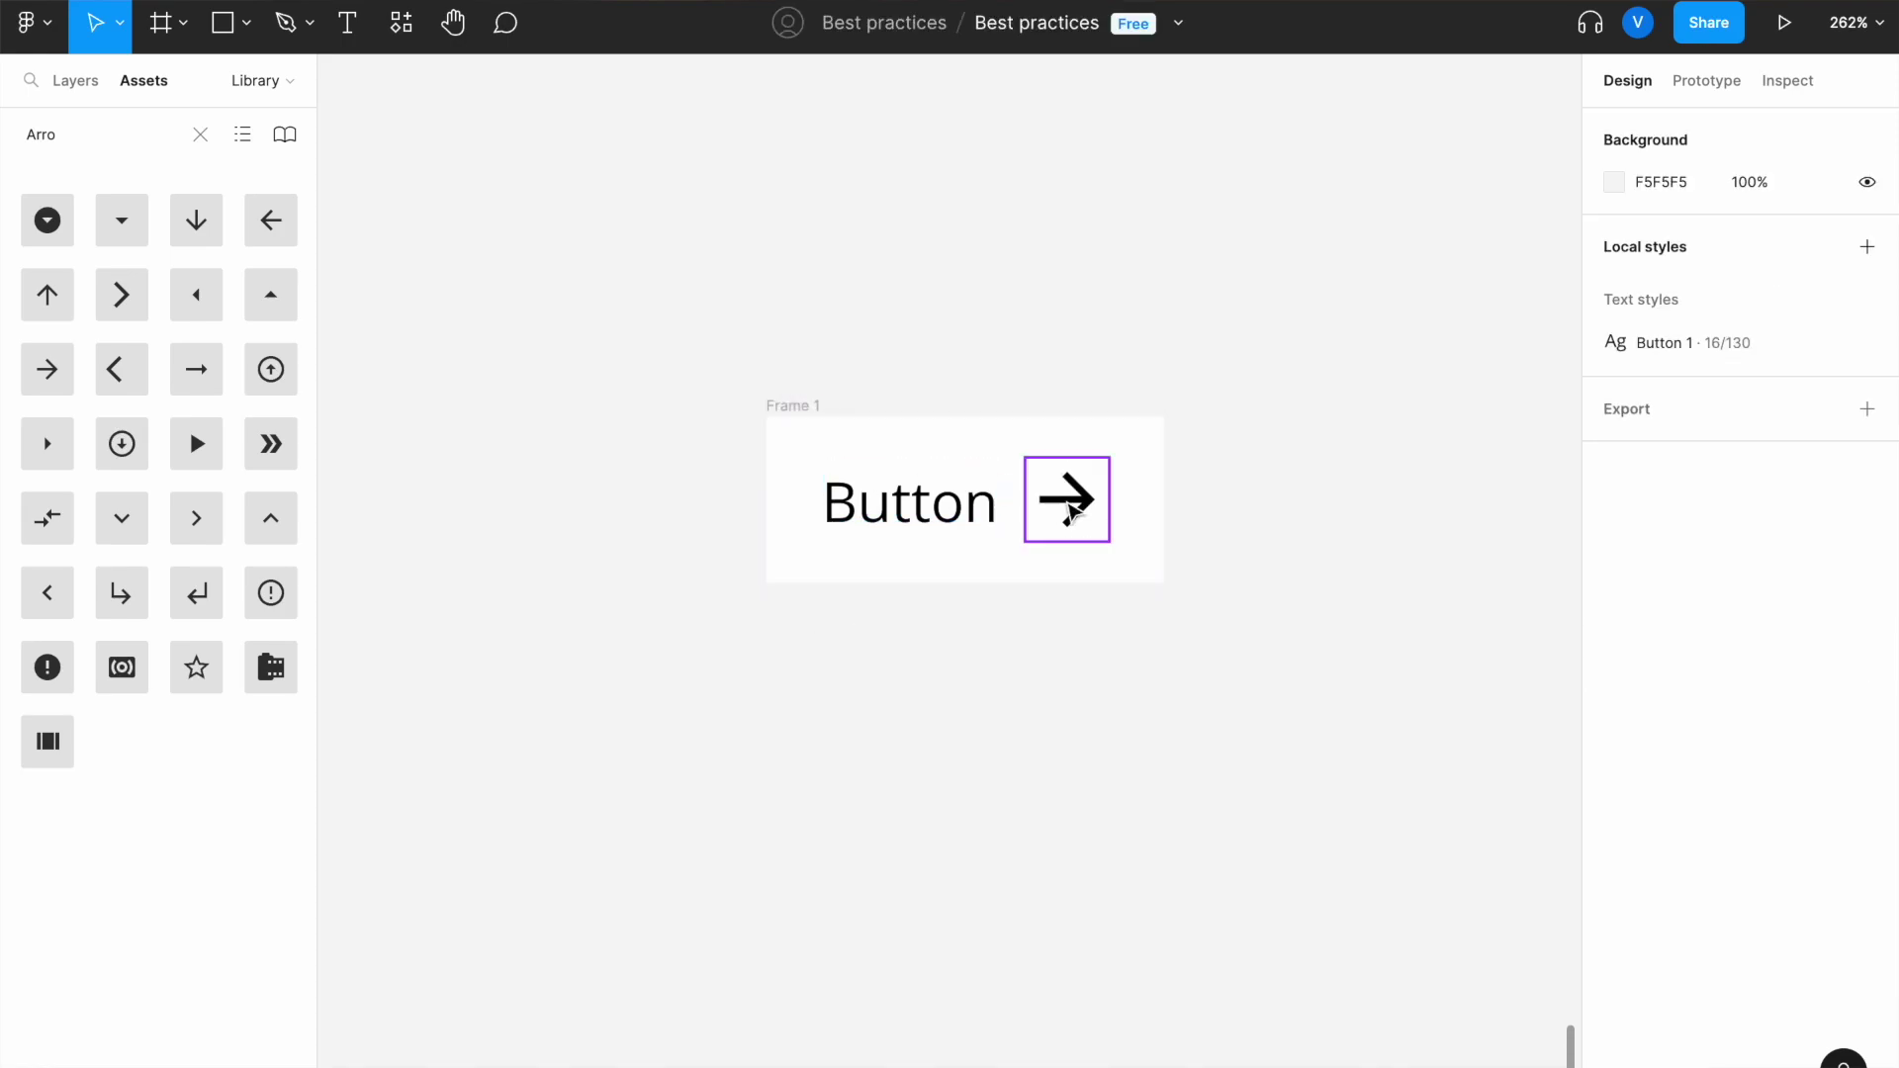
pyautogui.moveTo(1063, 480); pyautogui.dragTo(996, 529)
pyautogui.click(997, 686)
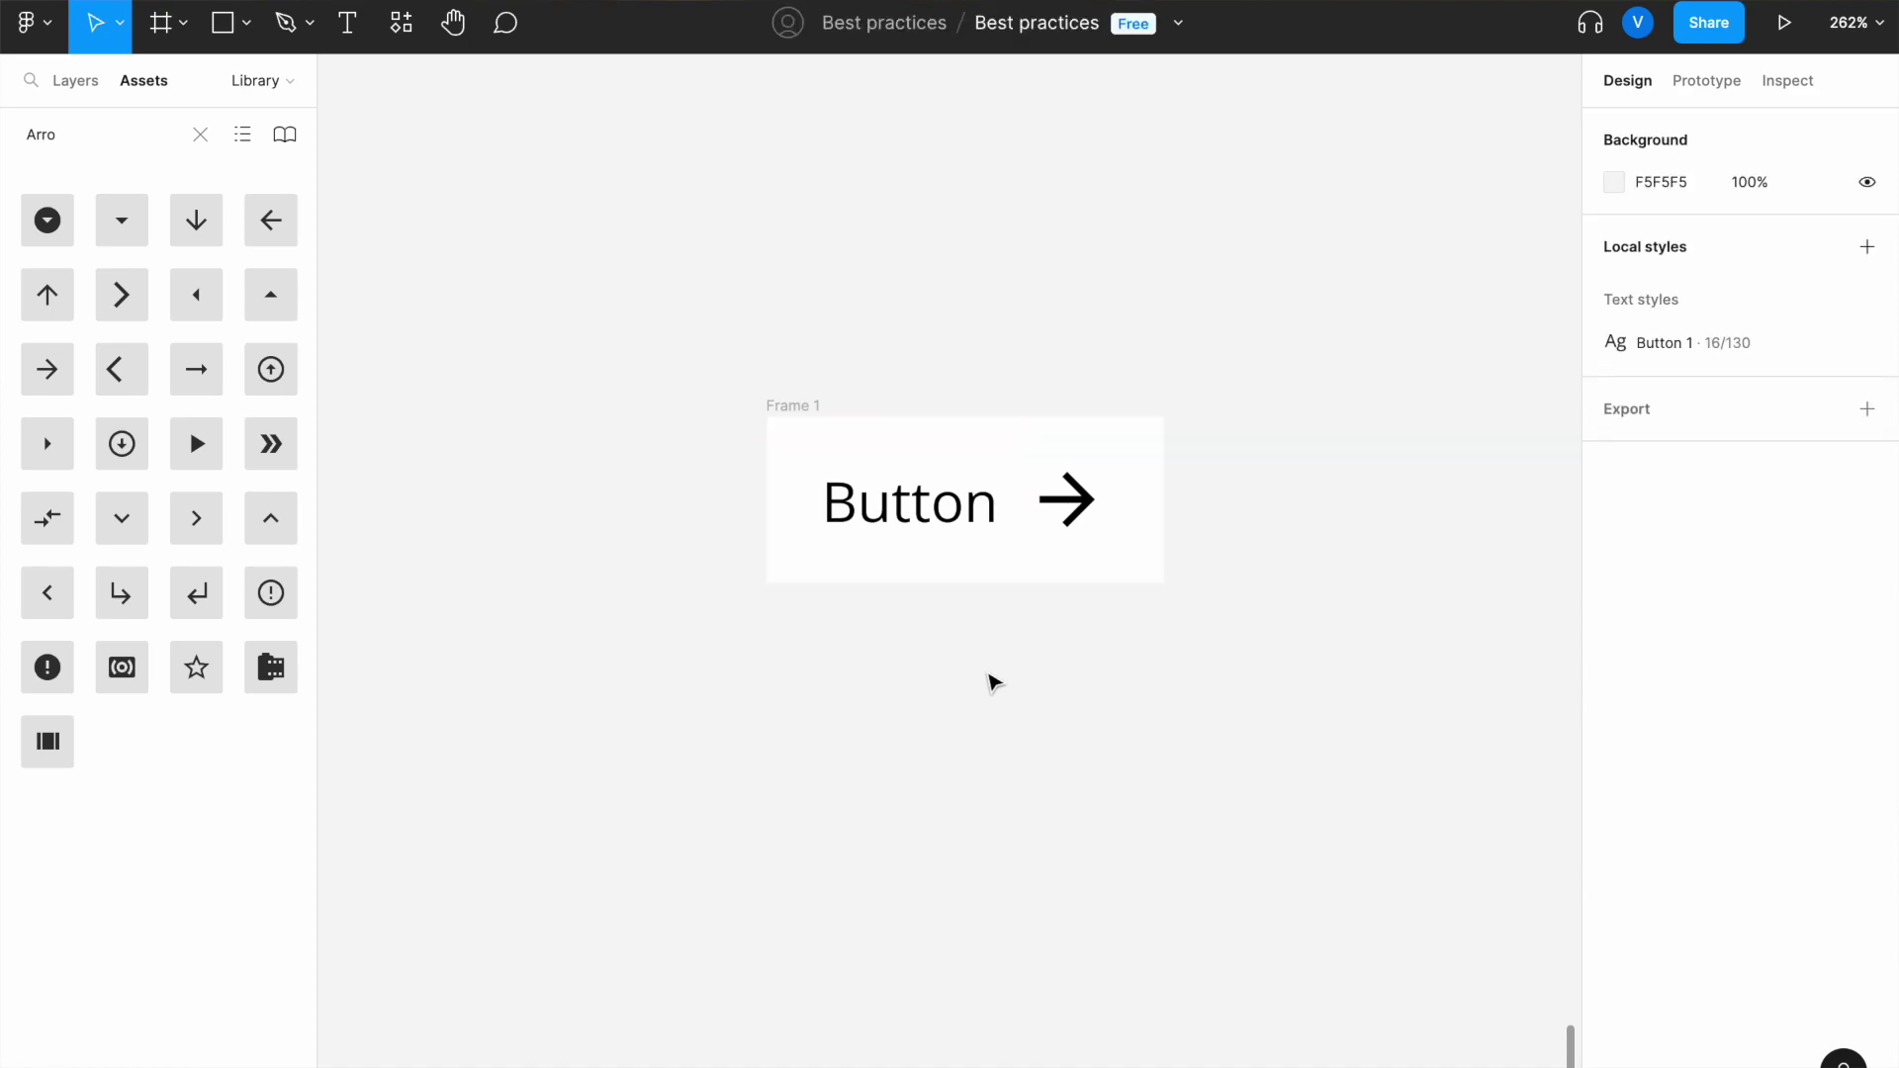
pyautogui.click(808, 405)
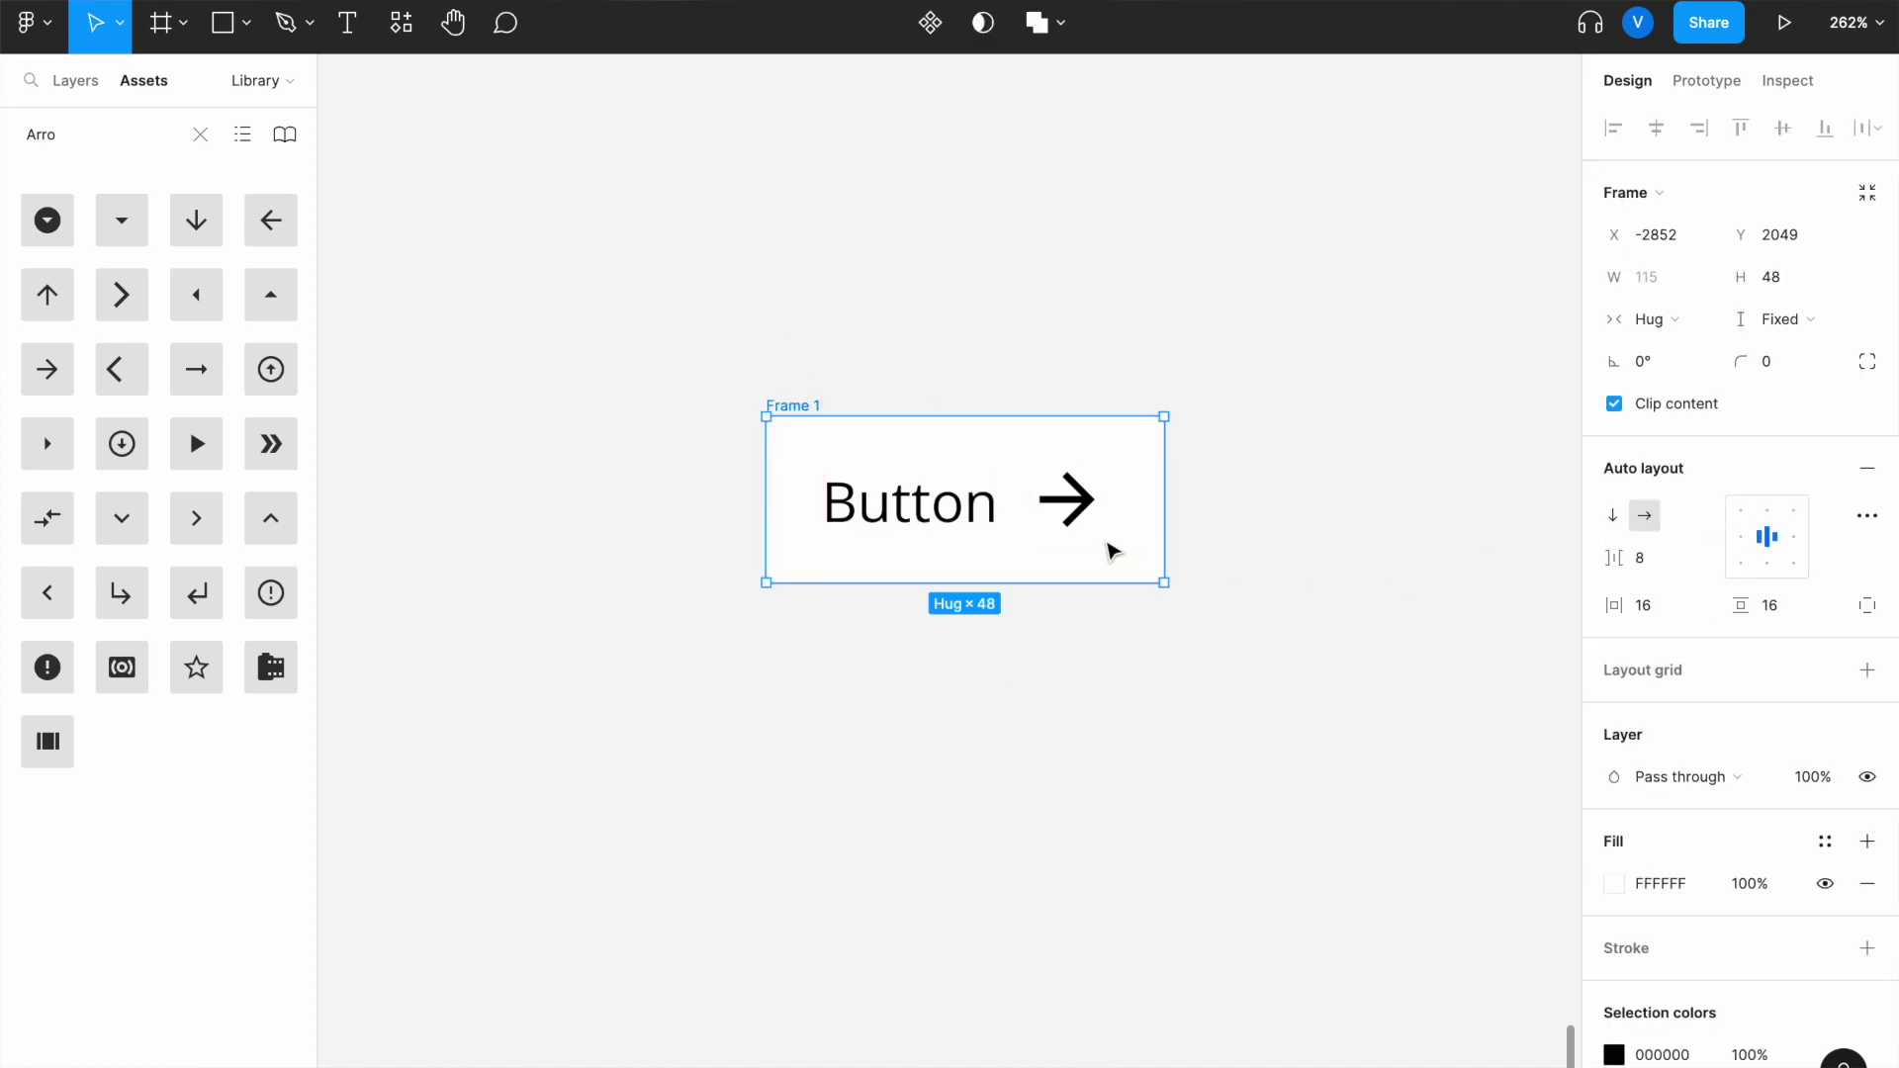
pyautogui.click(1632, 557)
pyautogui.click(1242, 679)
pyautogui.click(808, 407)
pyautogui.click(1101, 989)
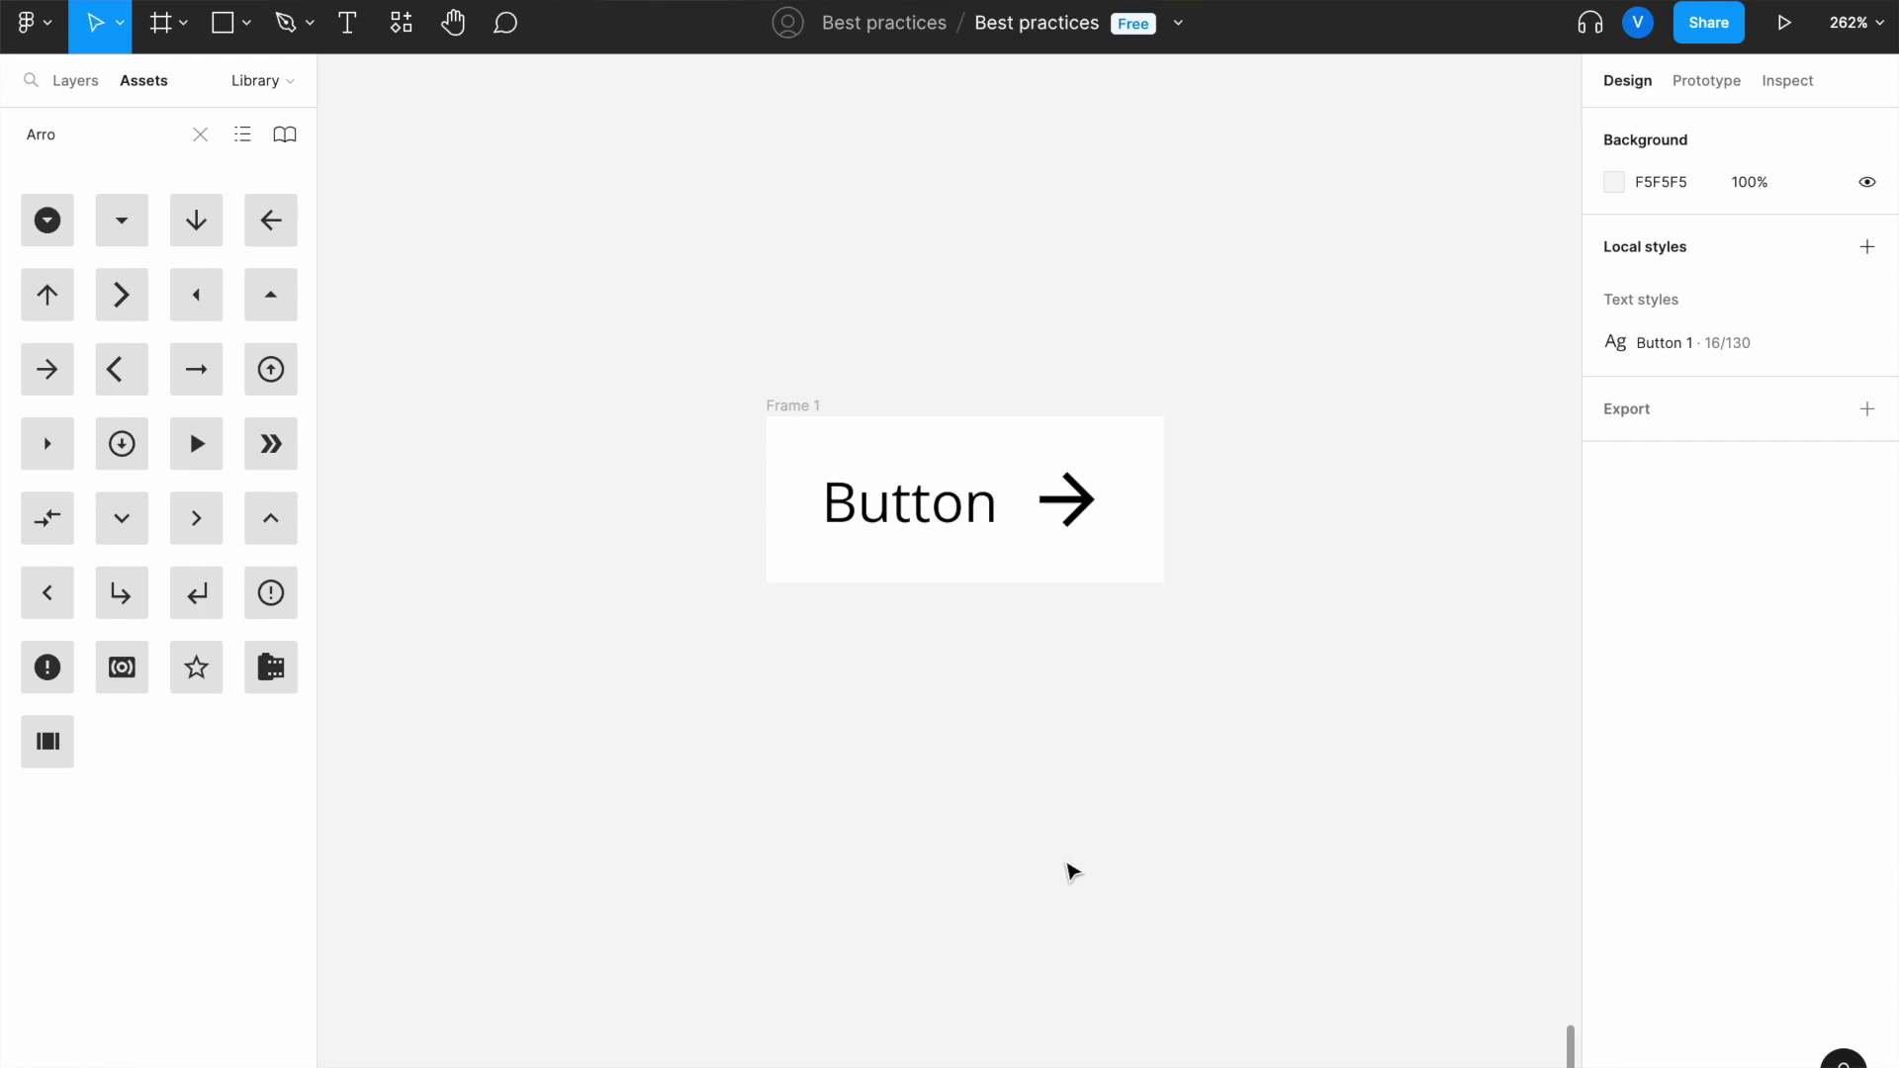
pyautogui.click(803, 404)
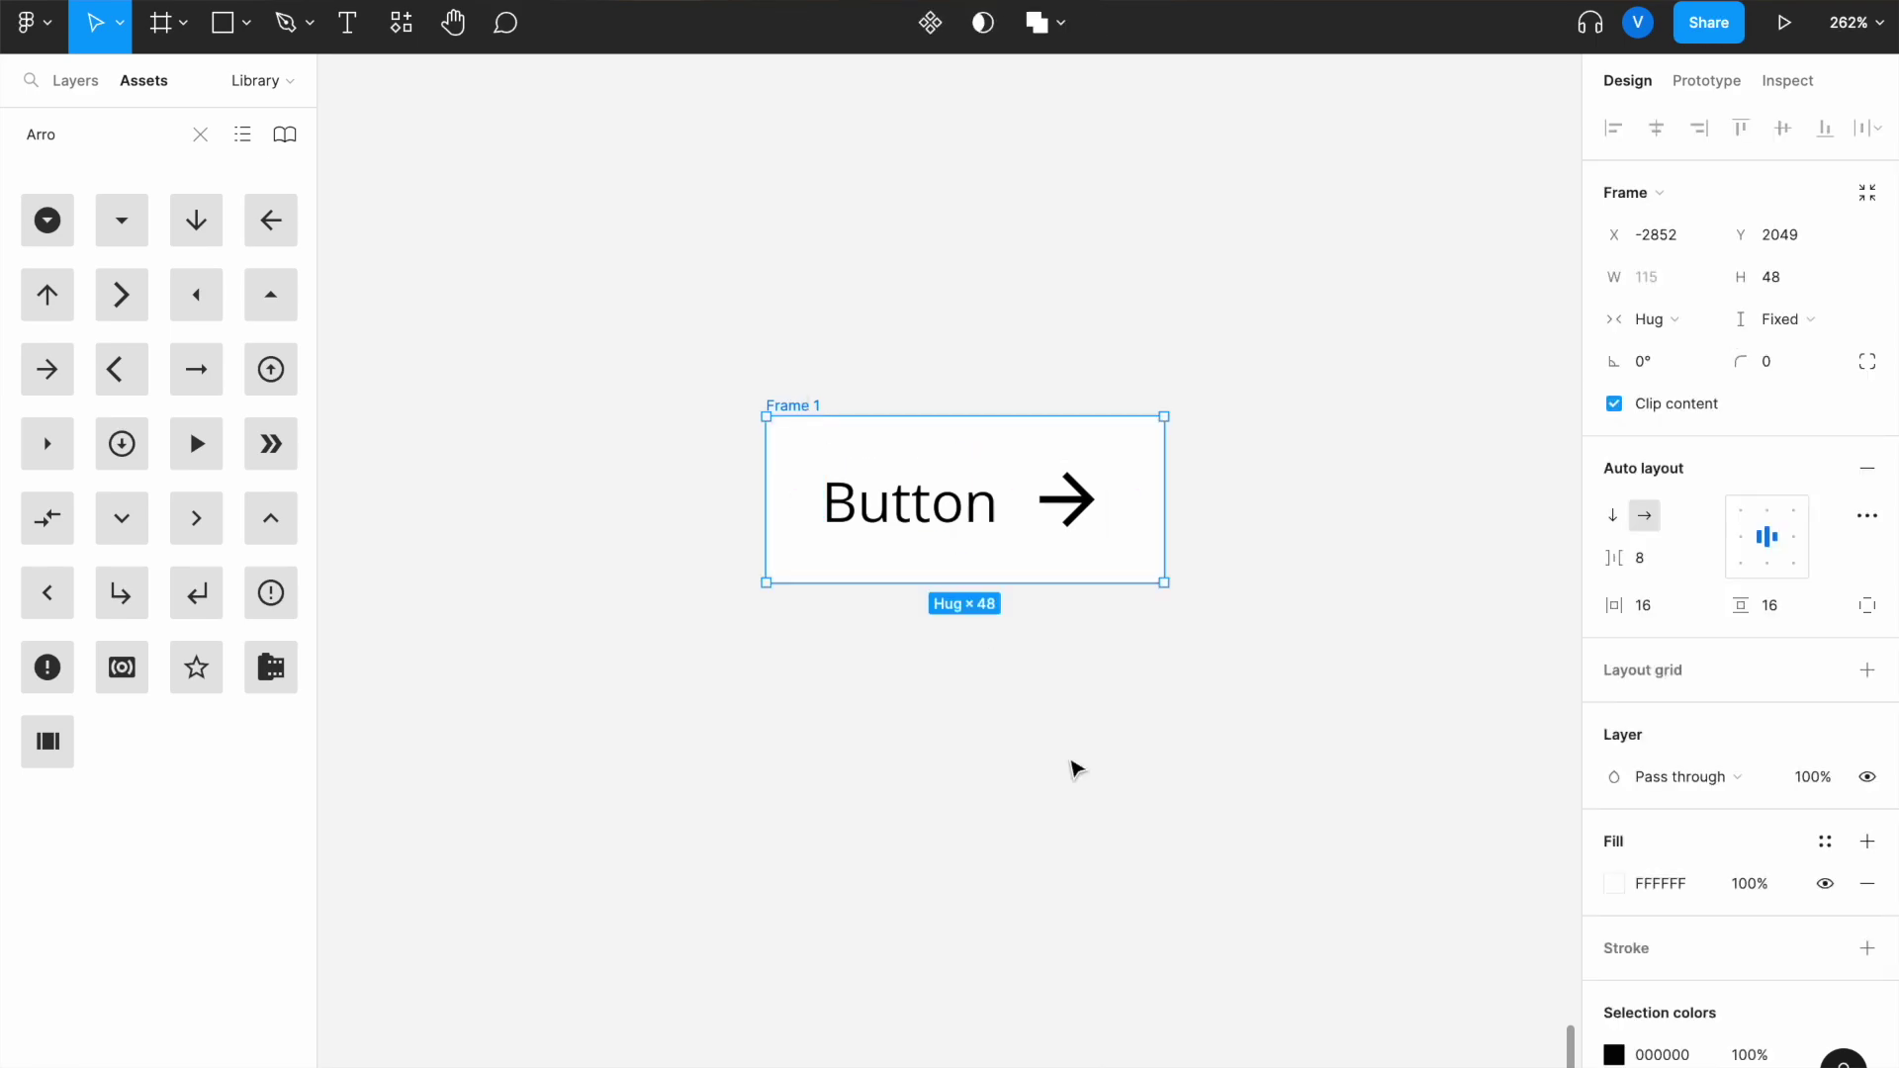
pyautogui.click(1115, 820)
pyautogui.scroll(1, 1115, 819)
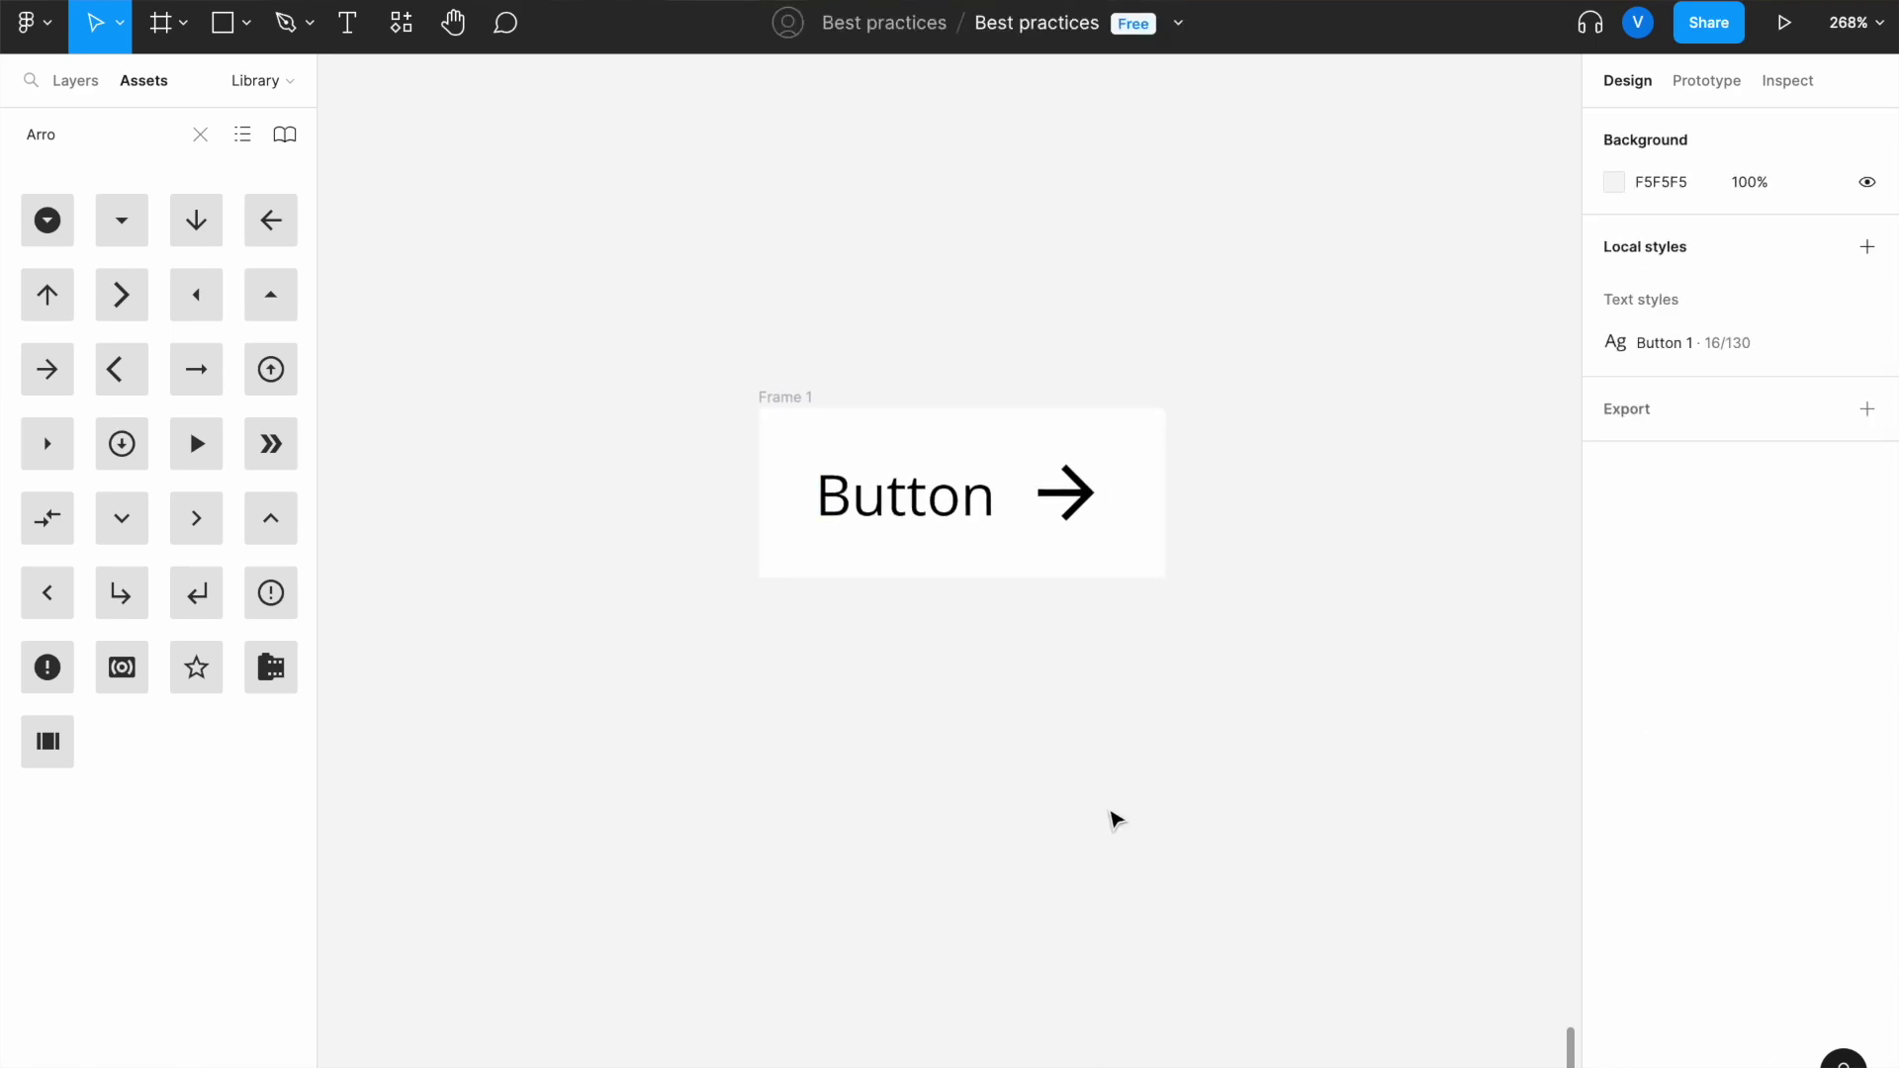
# - Turn Frame 1 into a component
pyautogui.click(790, 398)
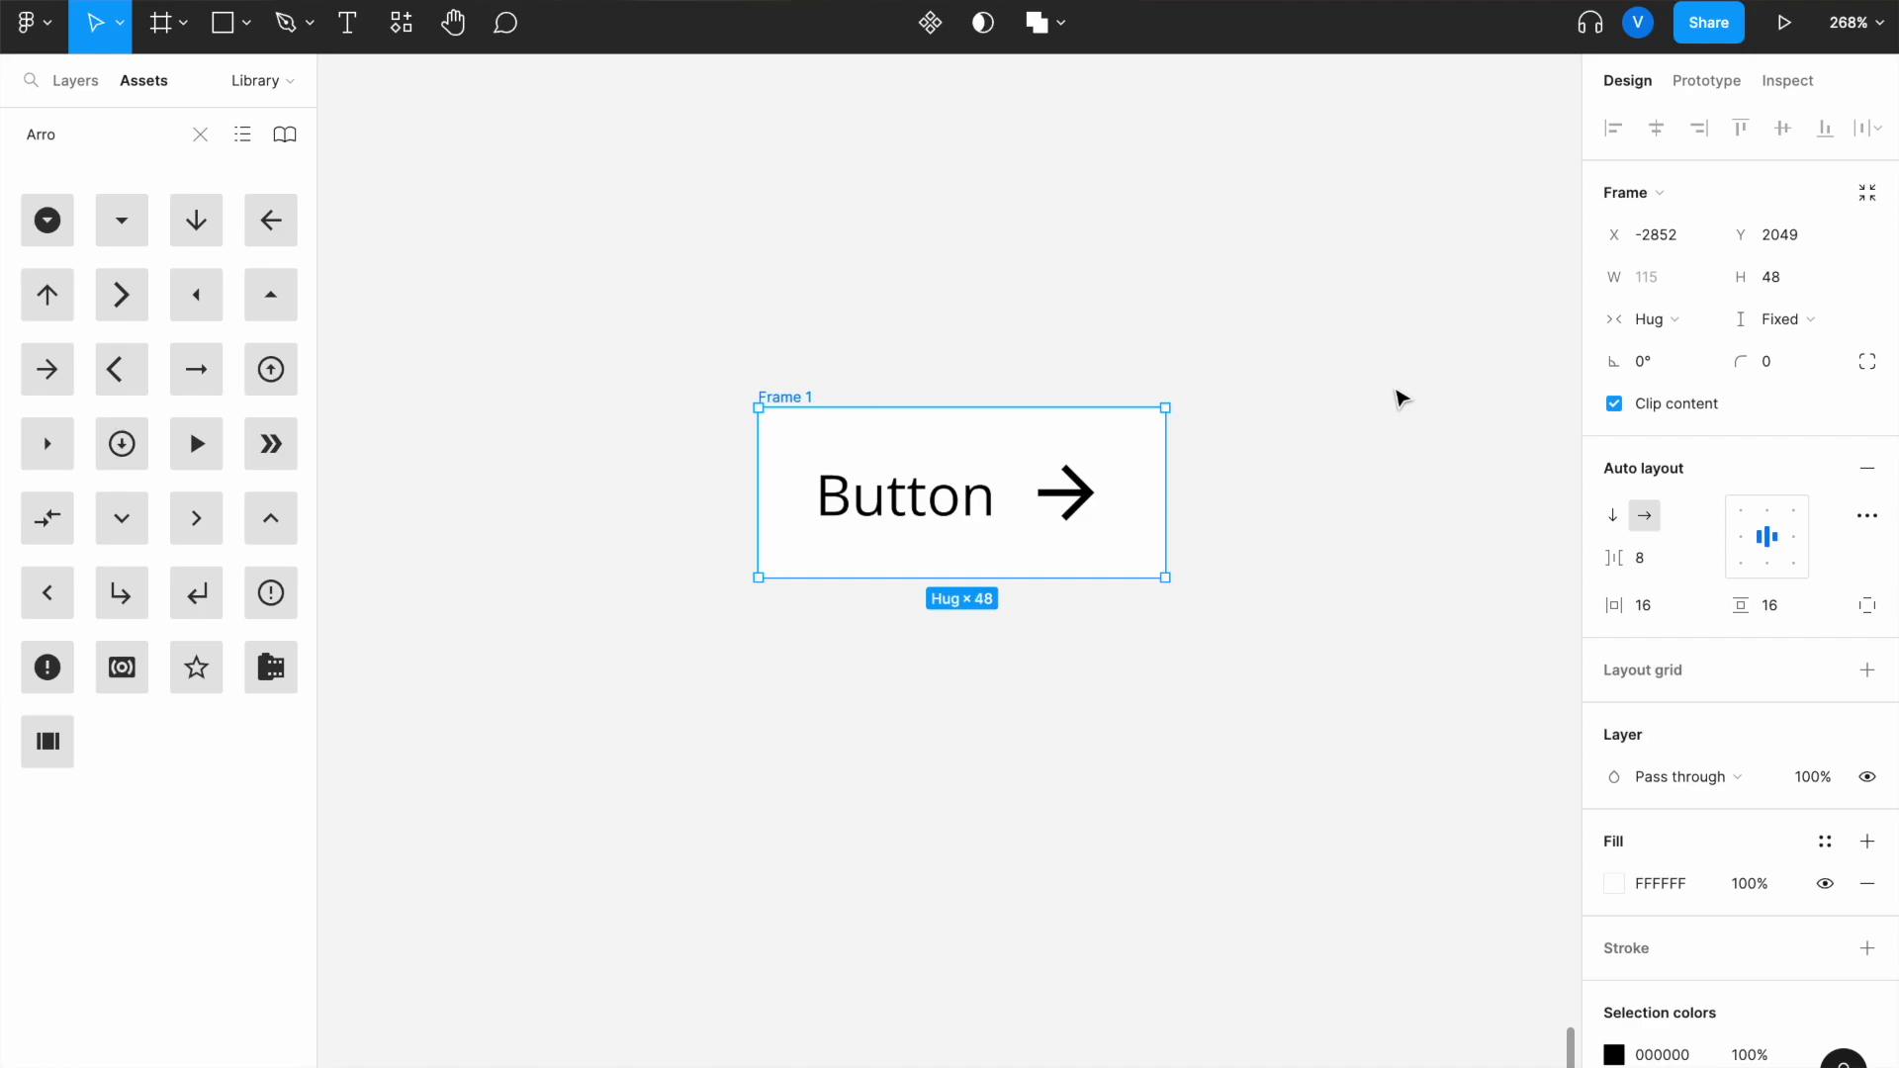
pyautogui.click(935, 39)
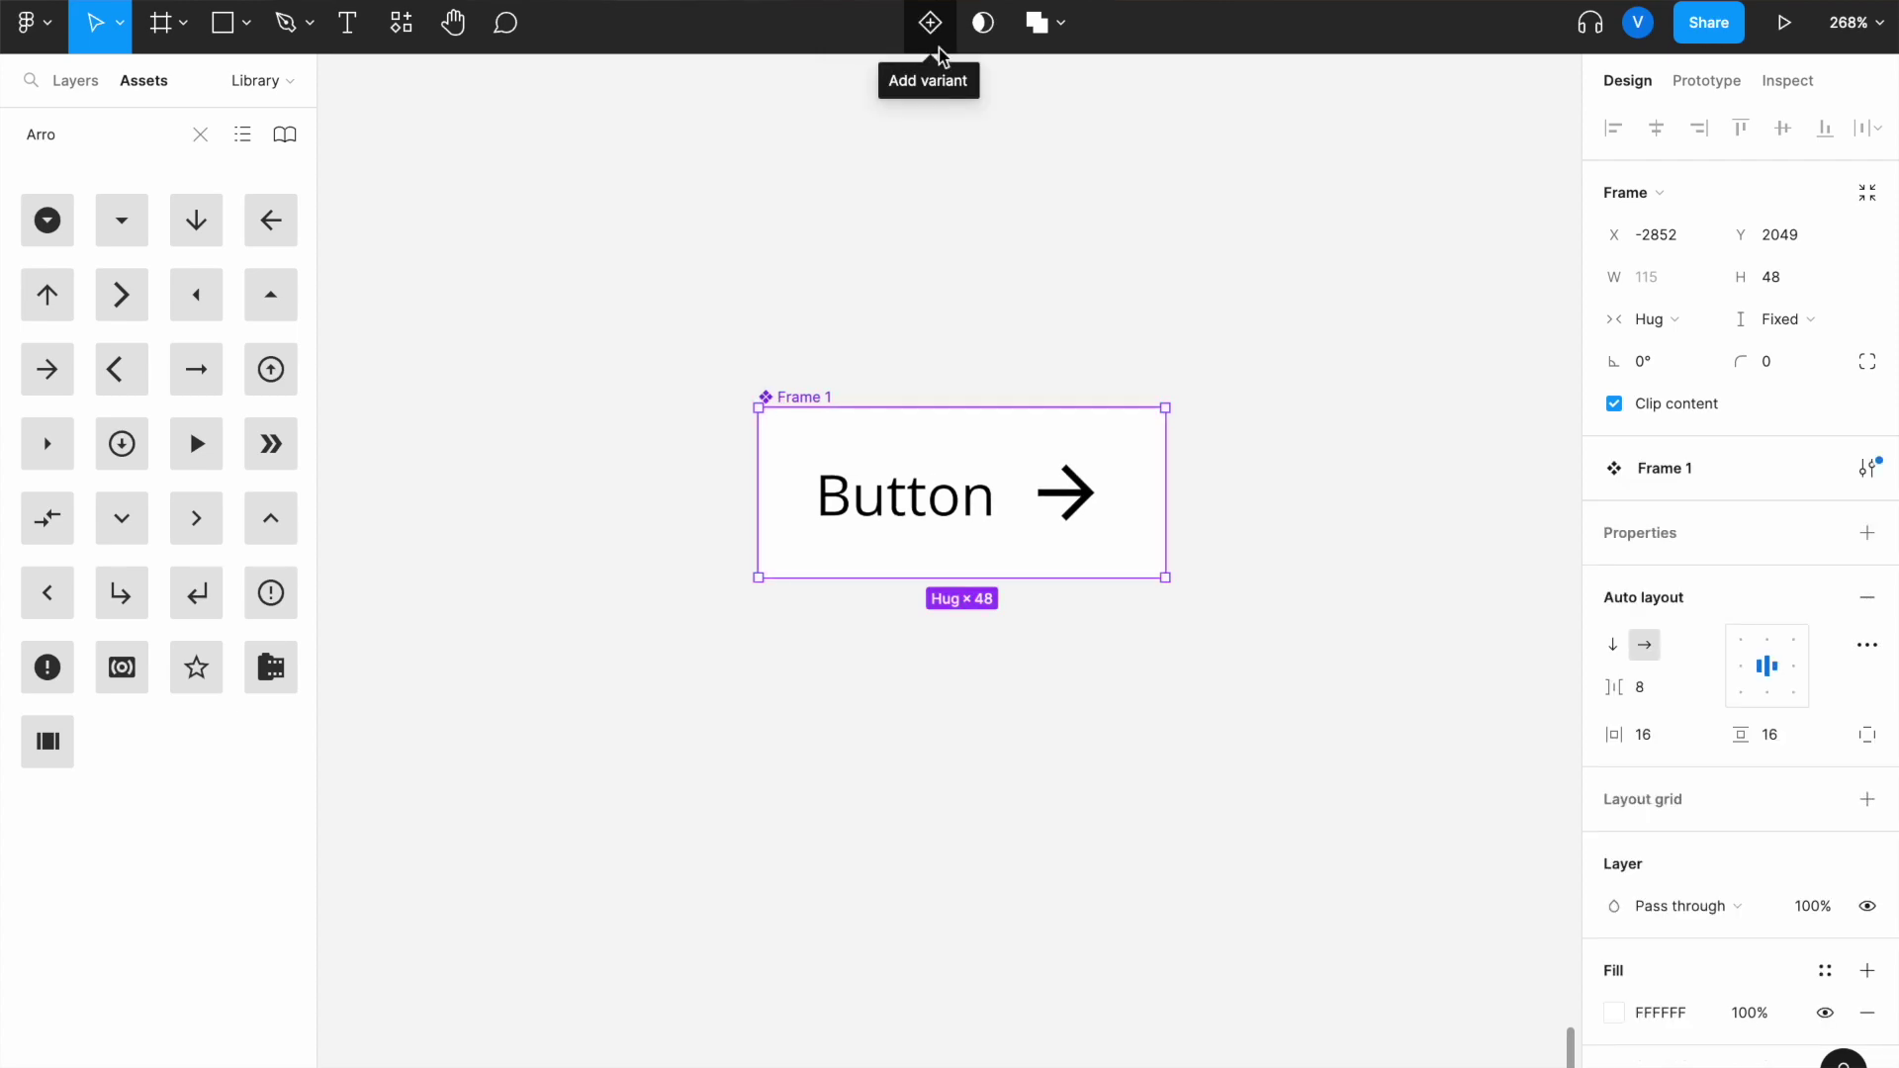
pyautogui.click(1132, 300)
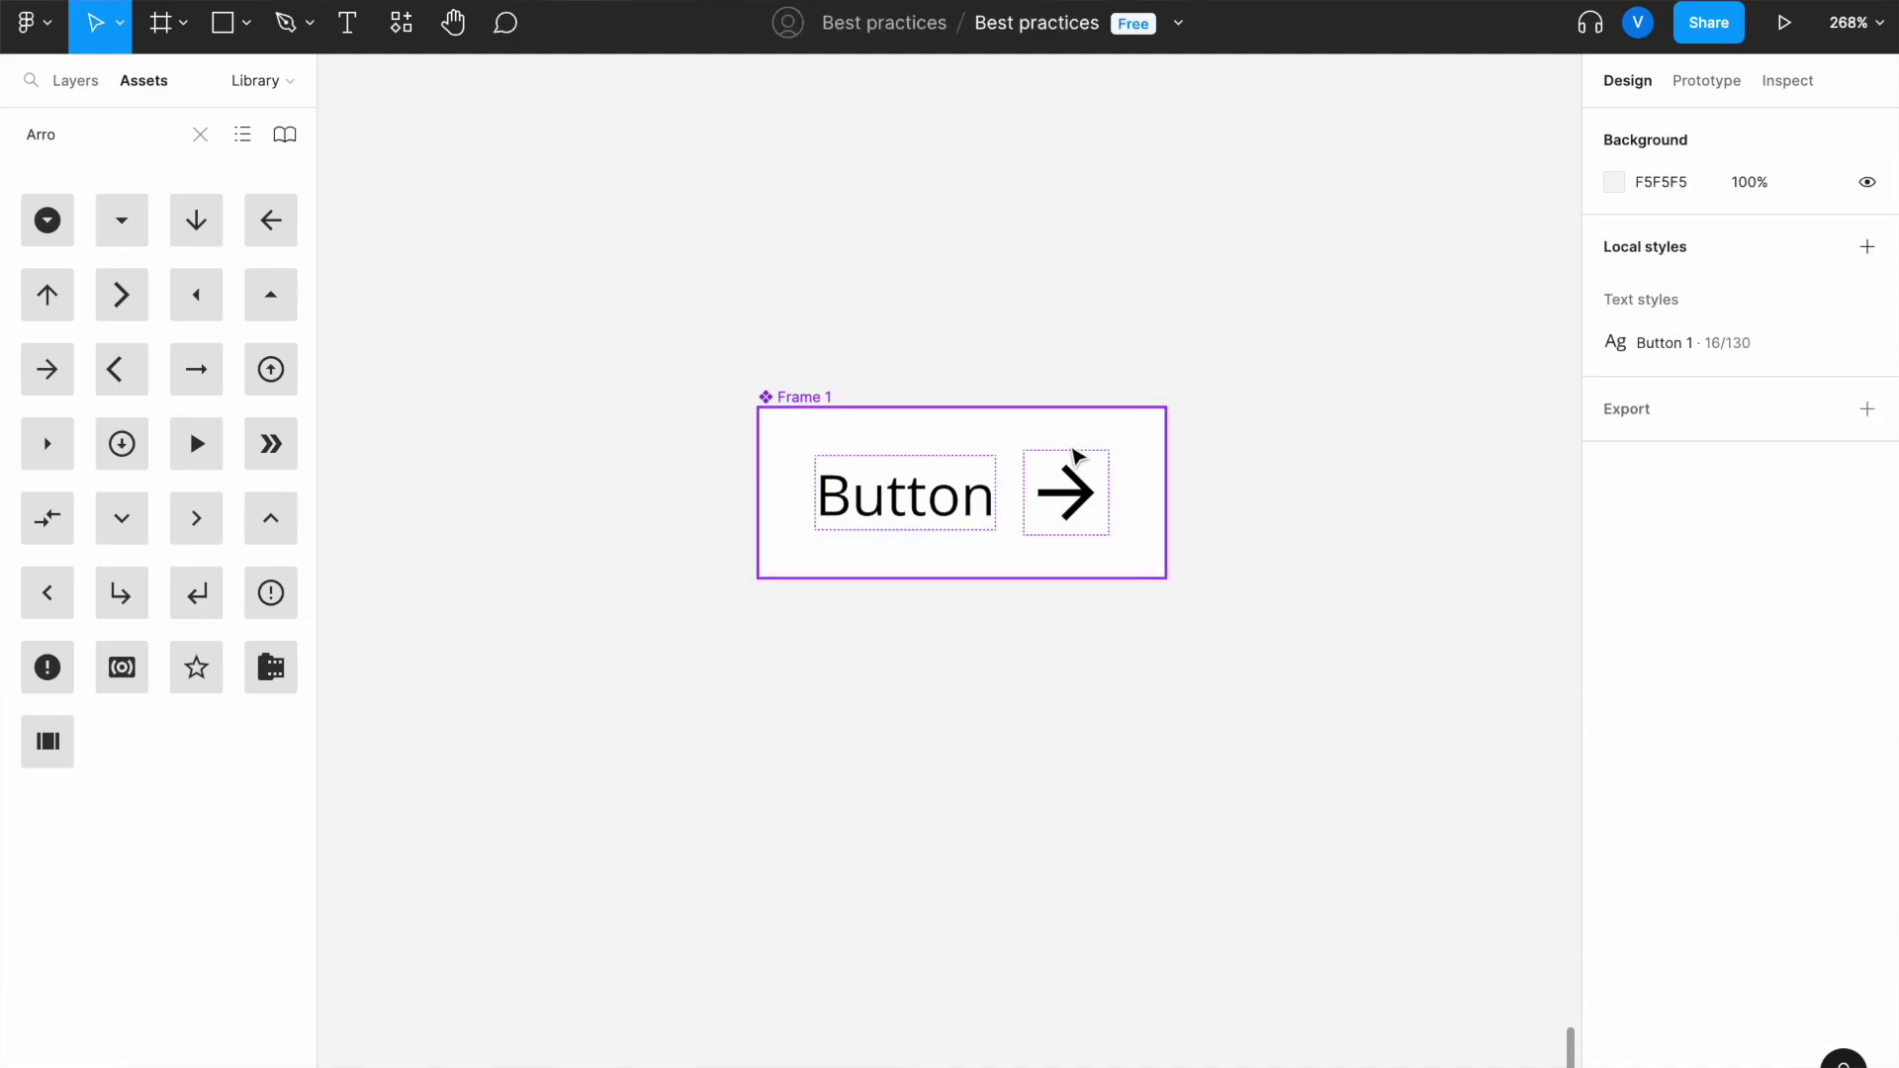
# - Create a boolean component property named "Show arrow" with the value True for the arrow icon's layer visibility
pyautogui.click(1078, 493)
pyautogui.click(1078, 492)
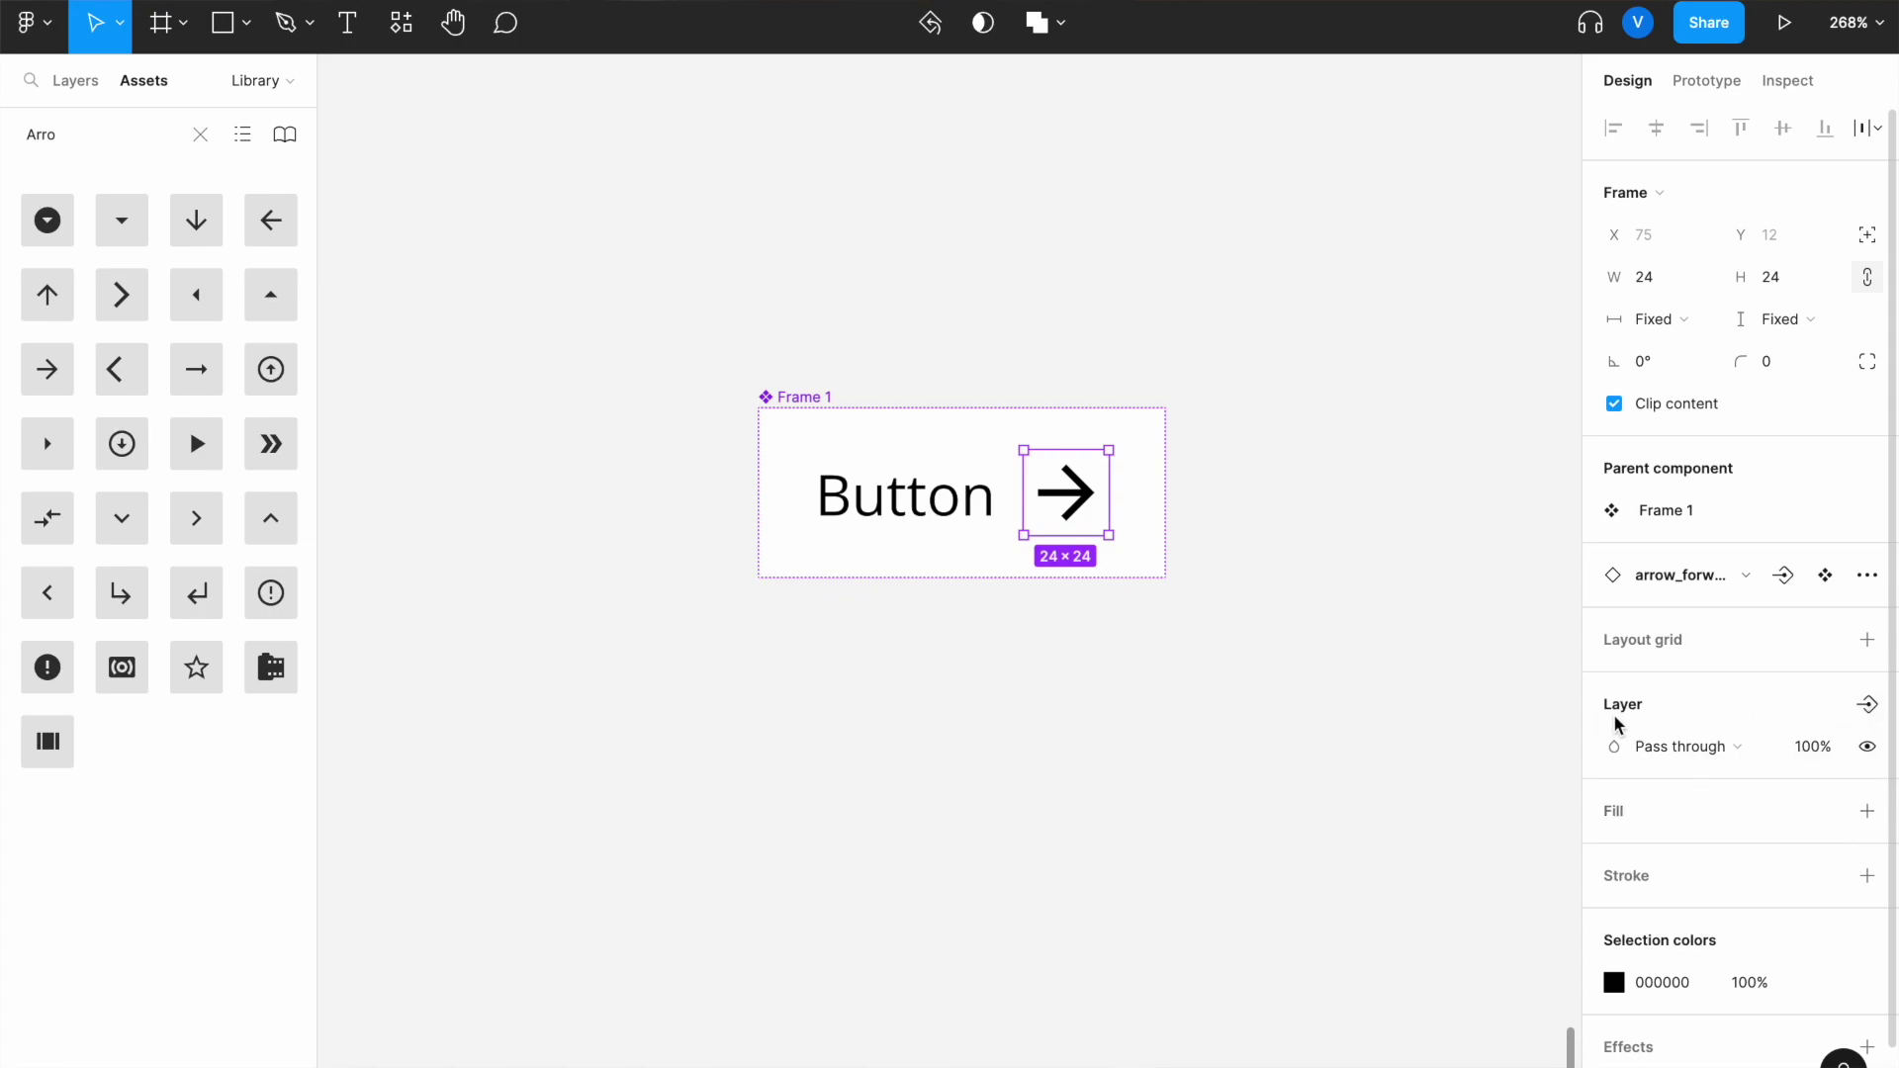
pyautogui.click(1868, 705)
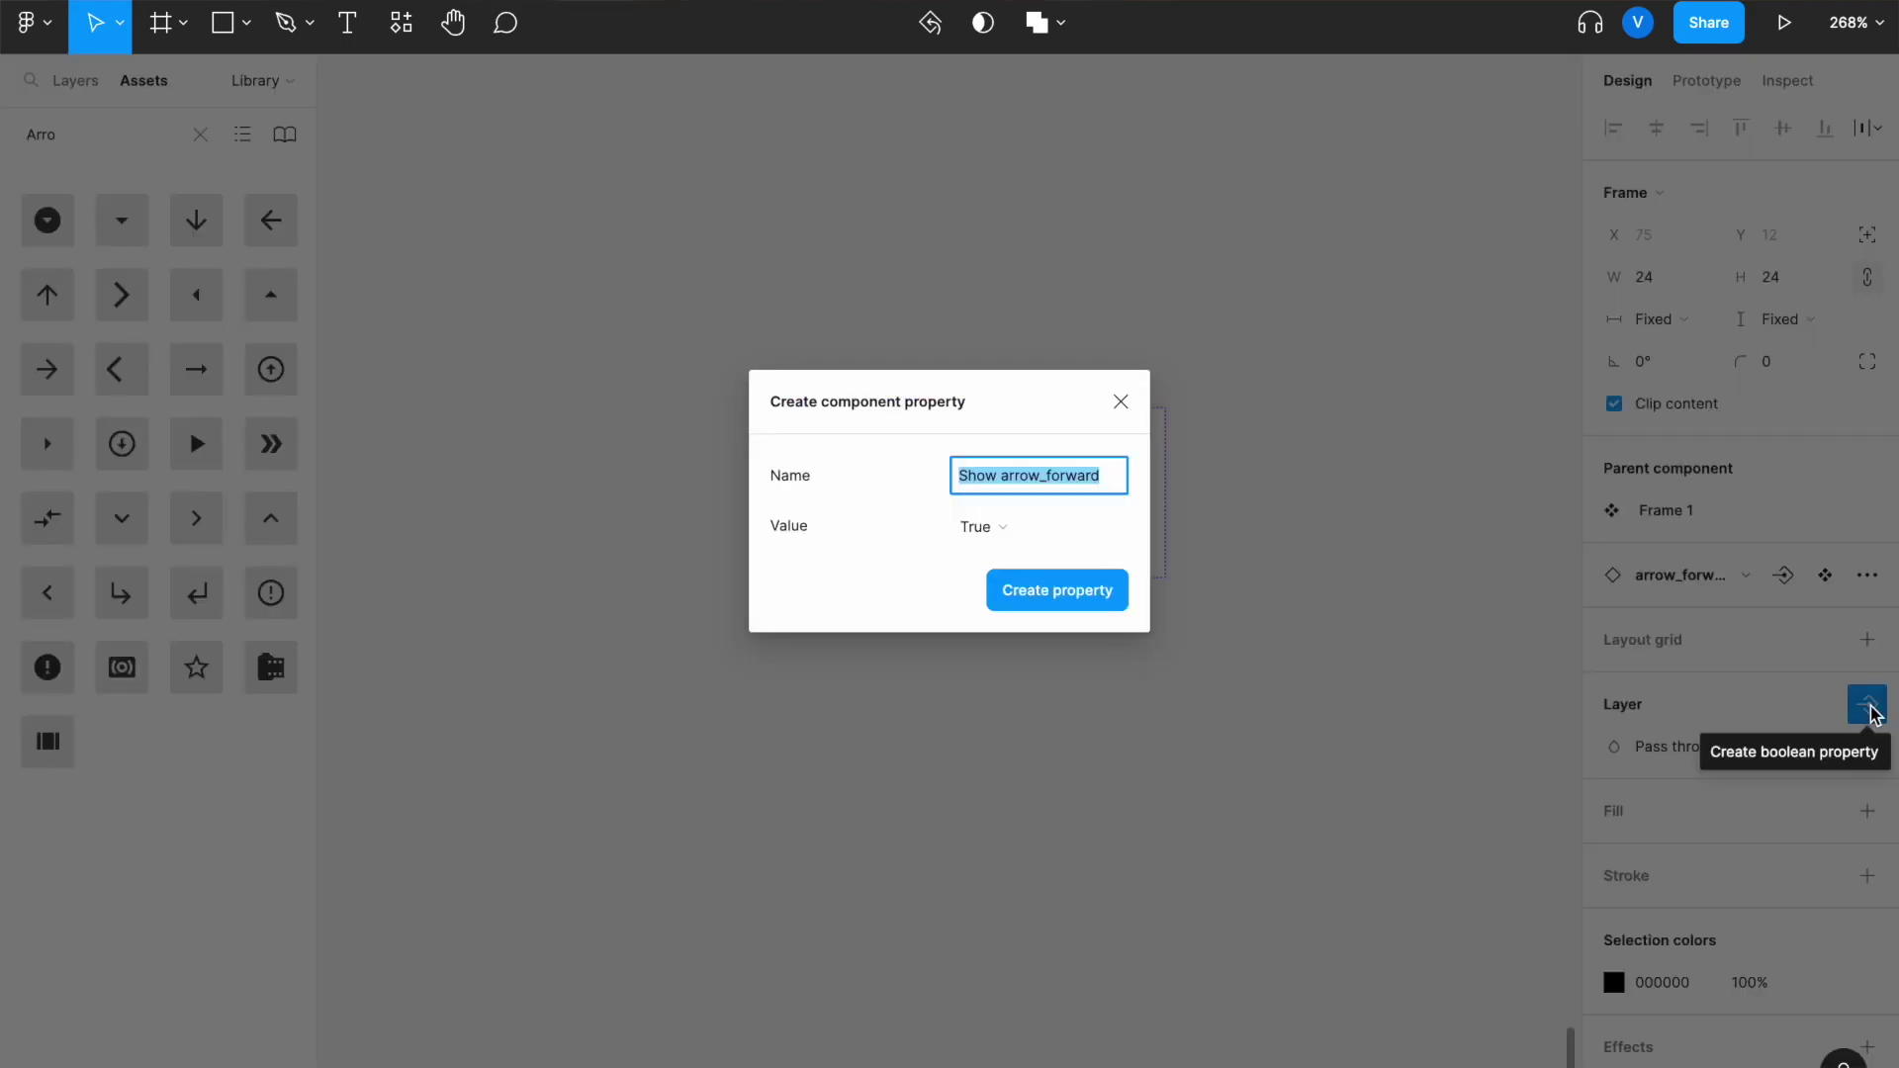
pyautogui.write('Sho')
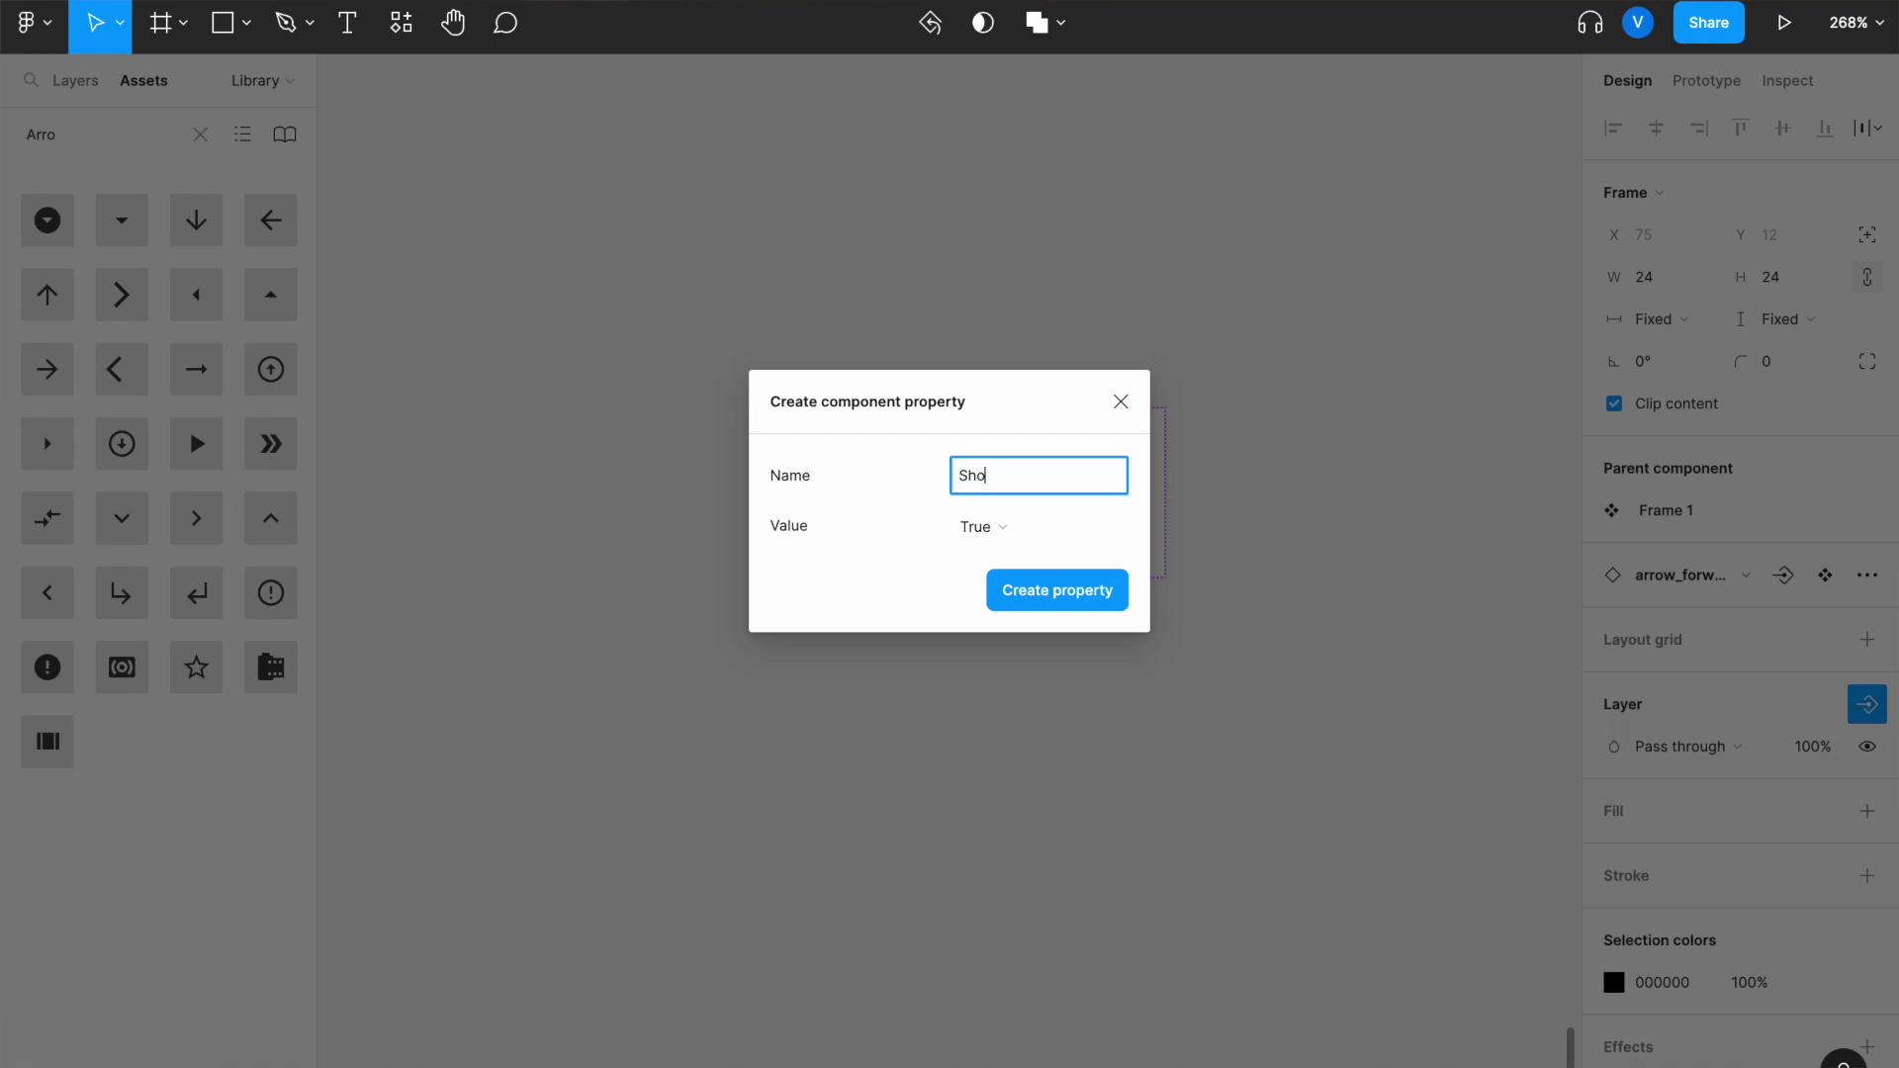
pyautogui.write('w arrow')
pyautogui.click(980, 540)
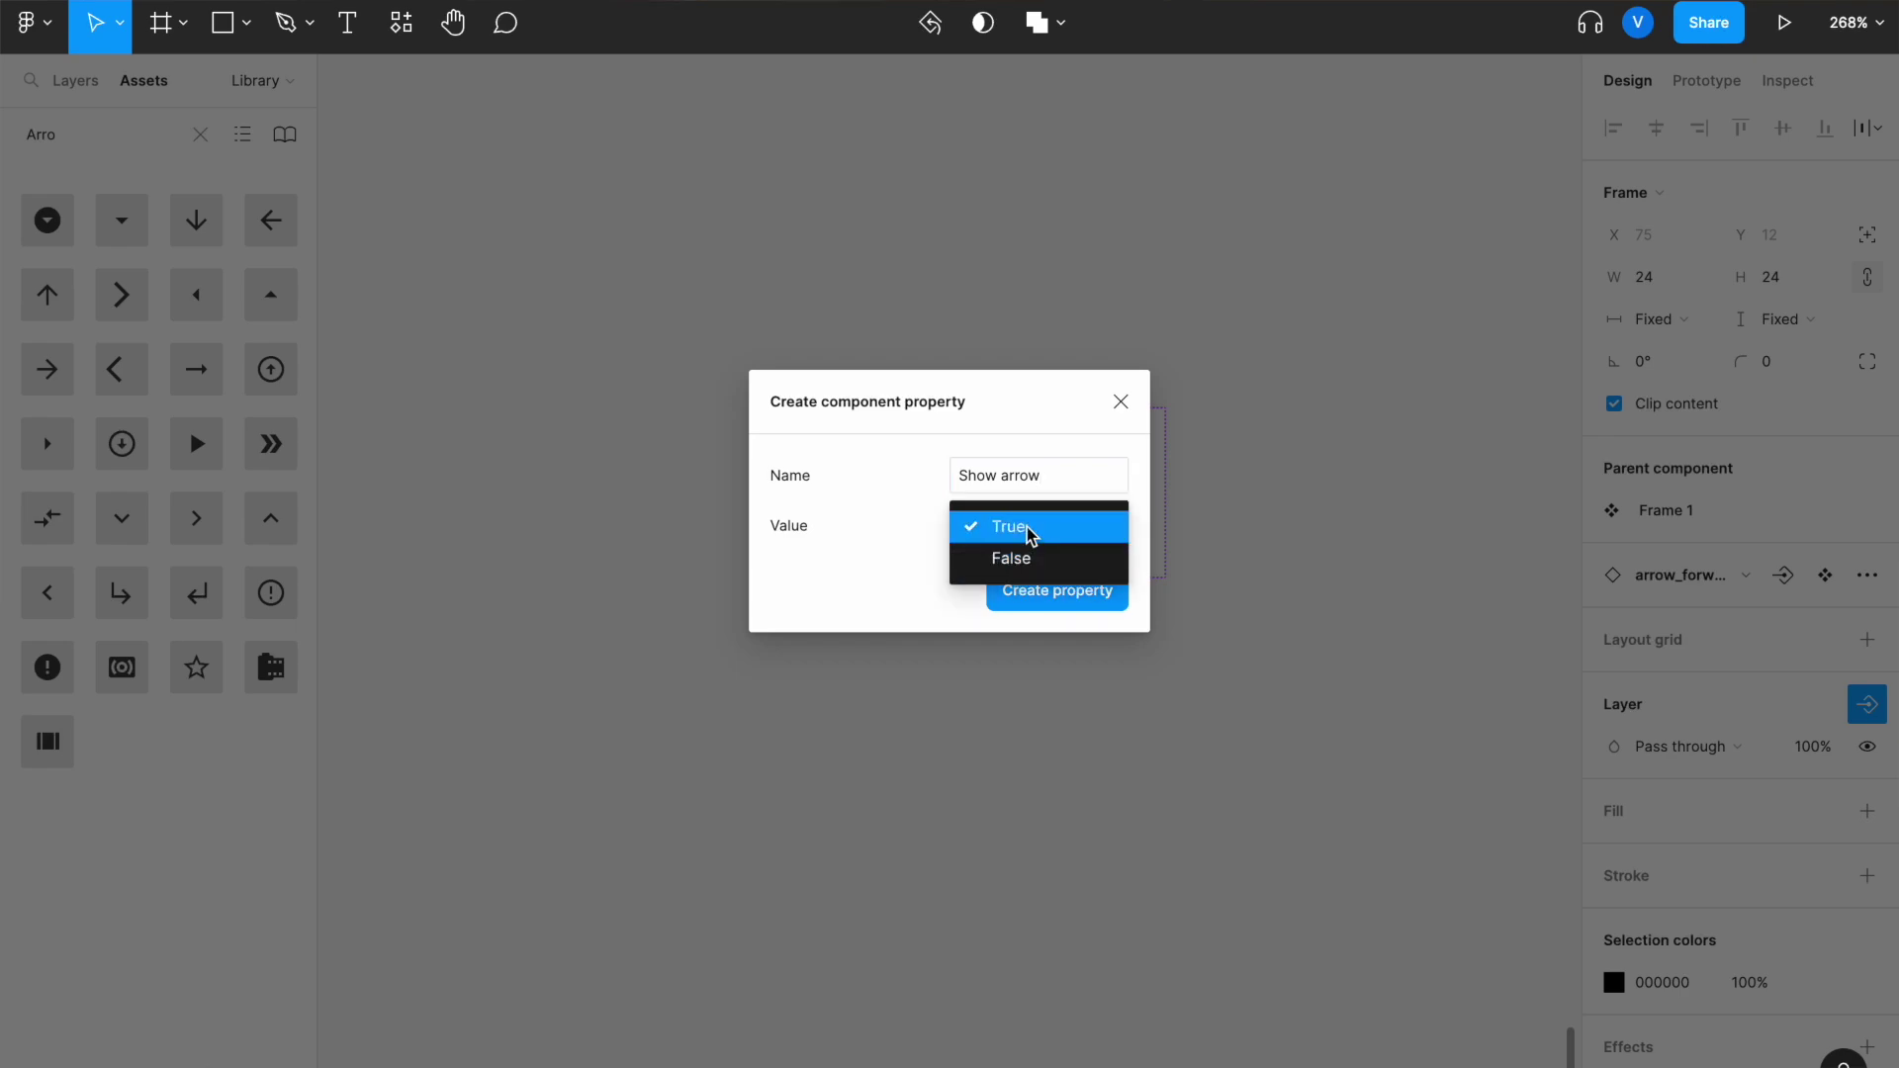
pyautogui.click(832, 580)
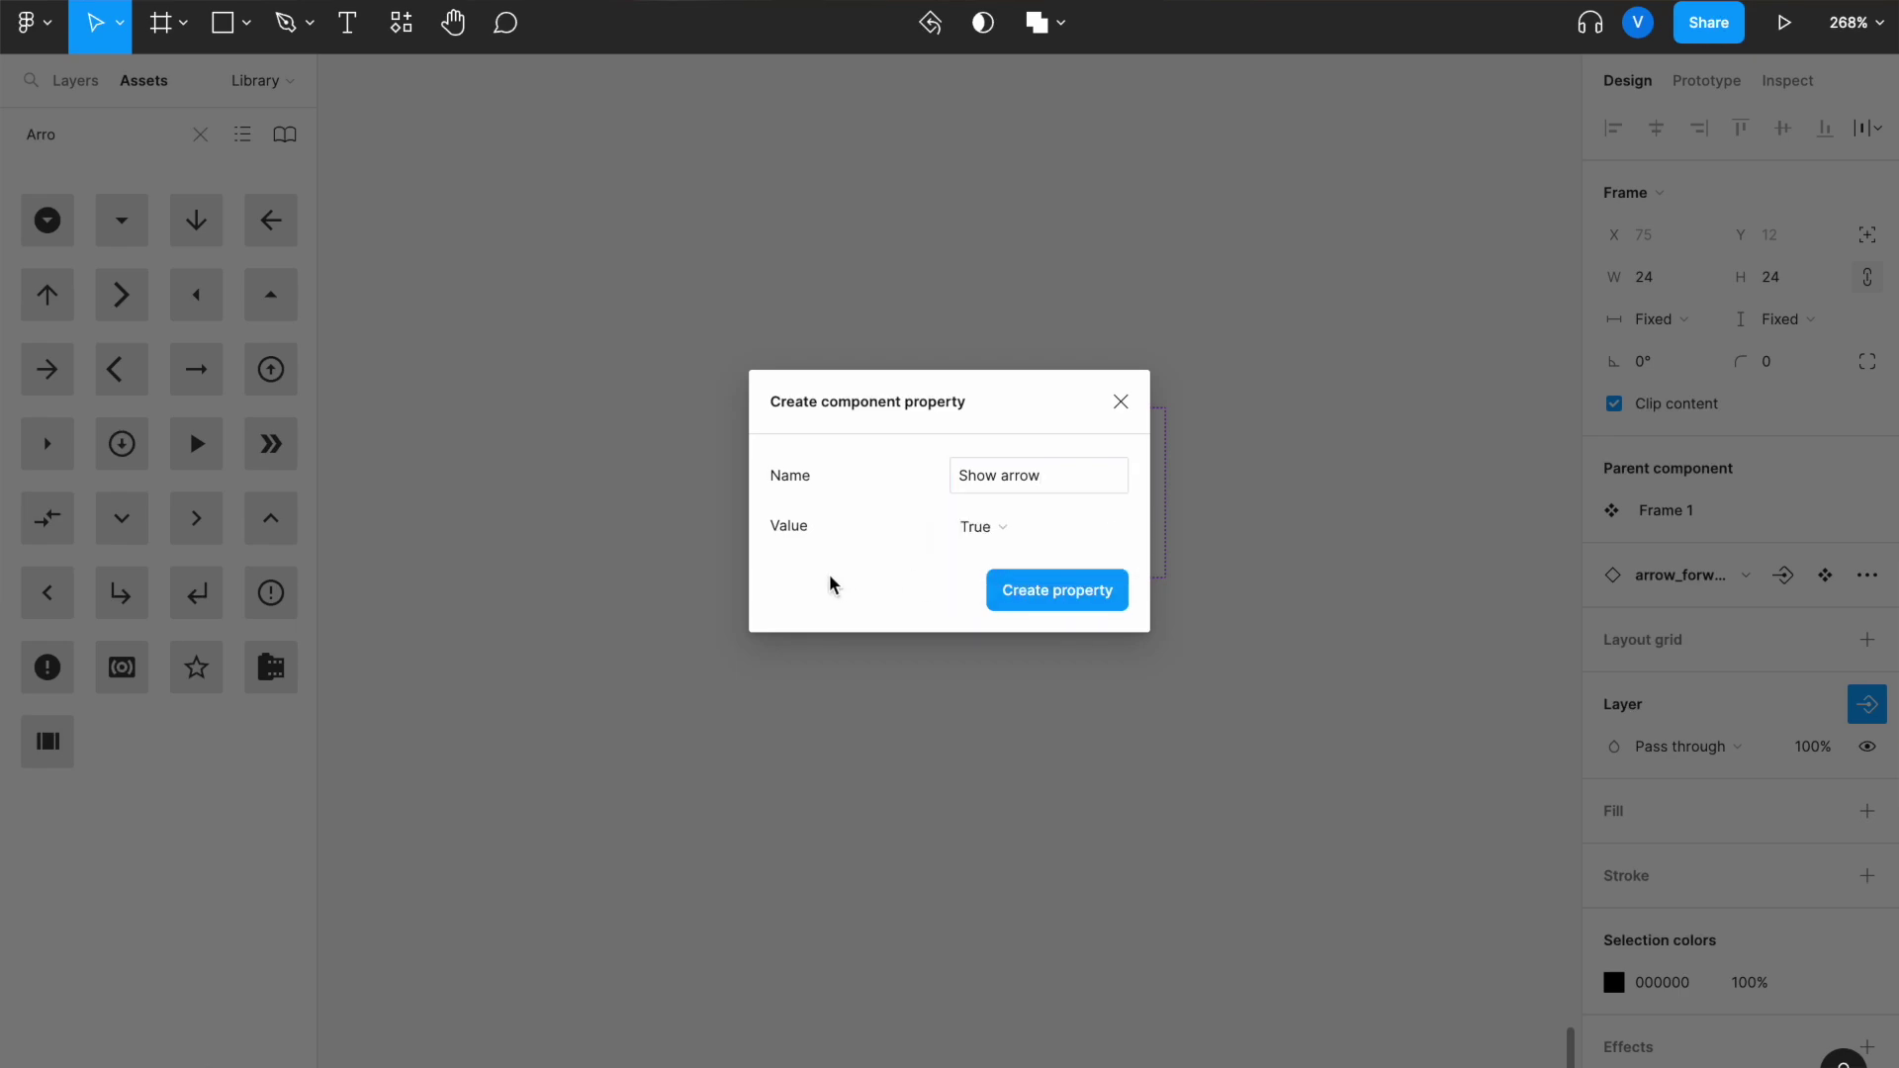
pyautogui.click(1049, 595)
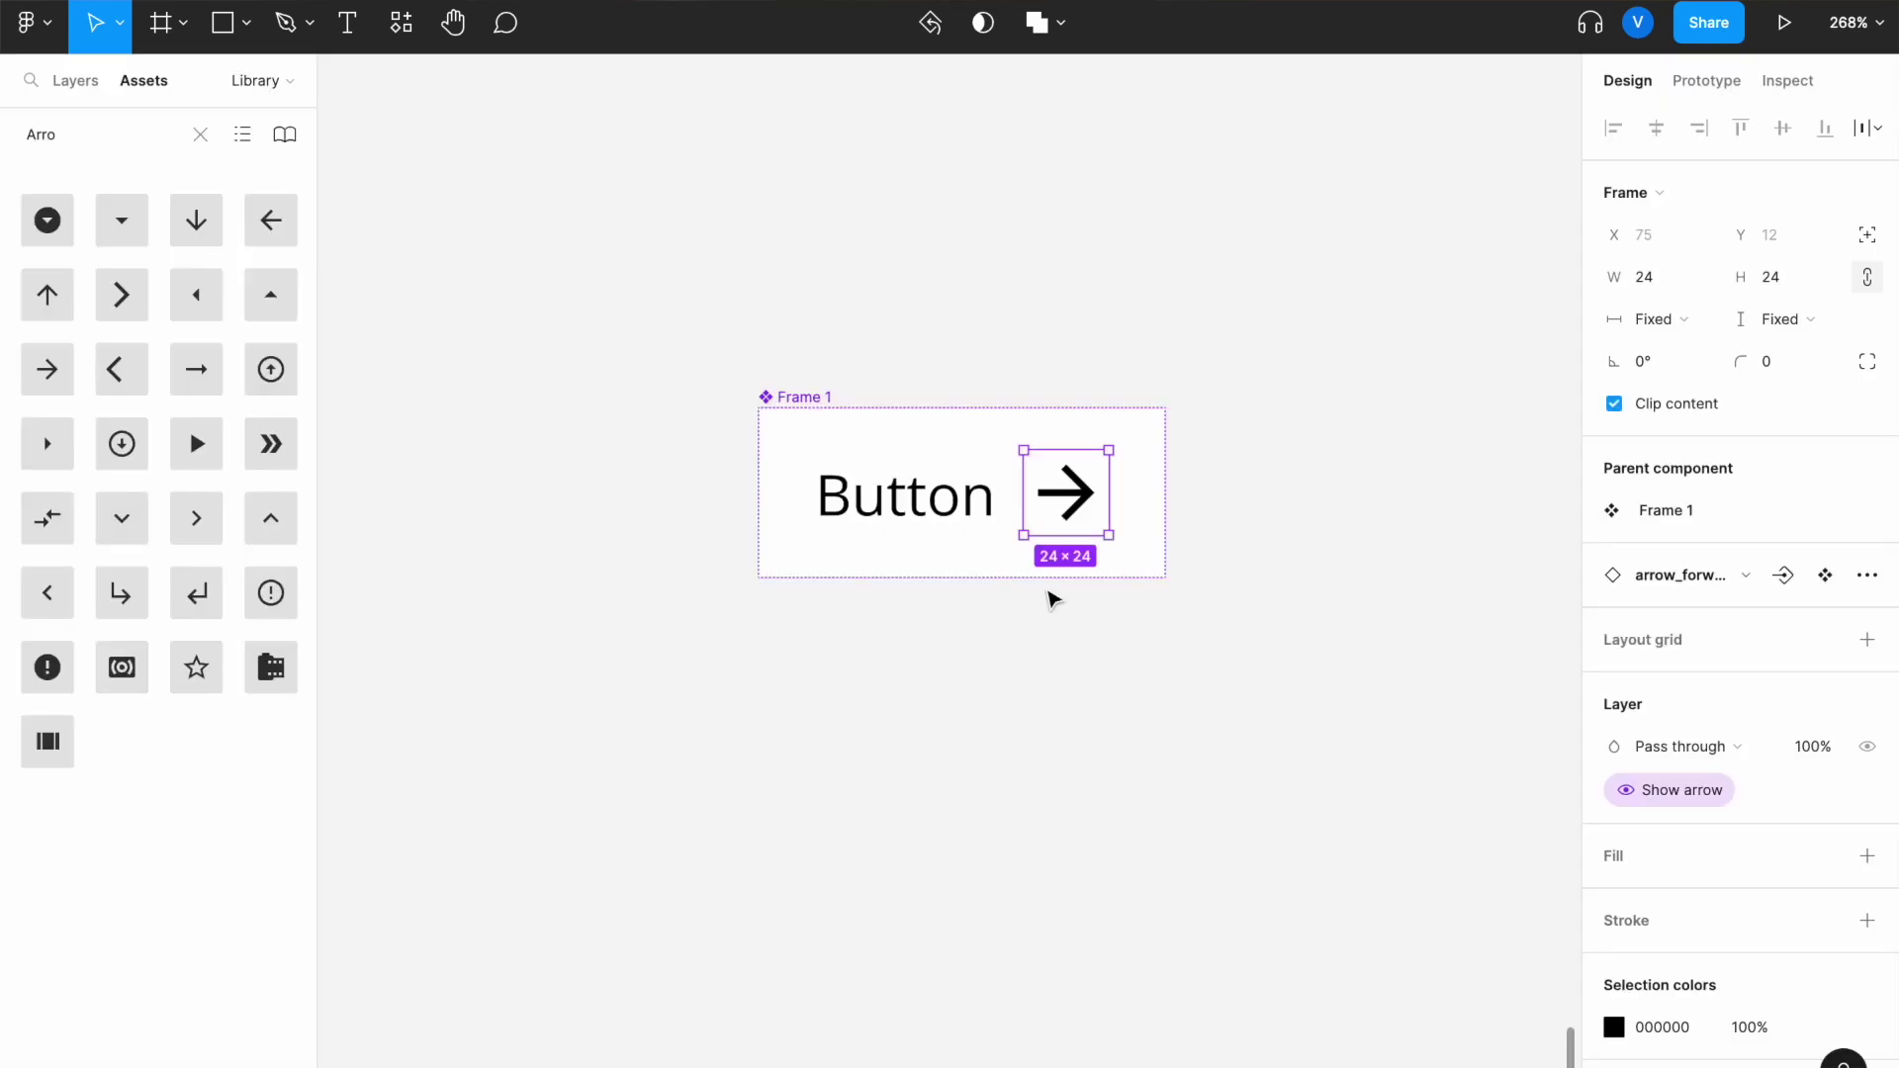
pyautogui.click(1056, 660)
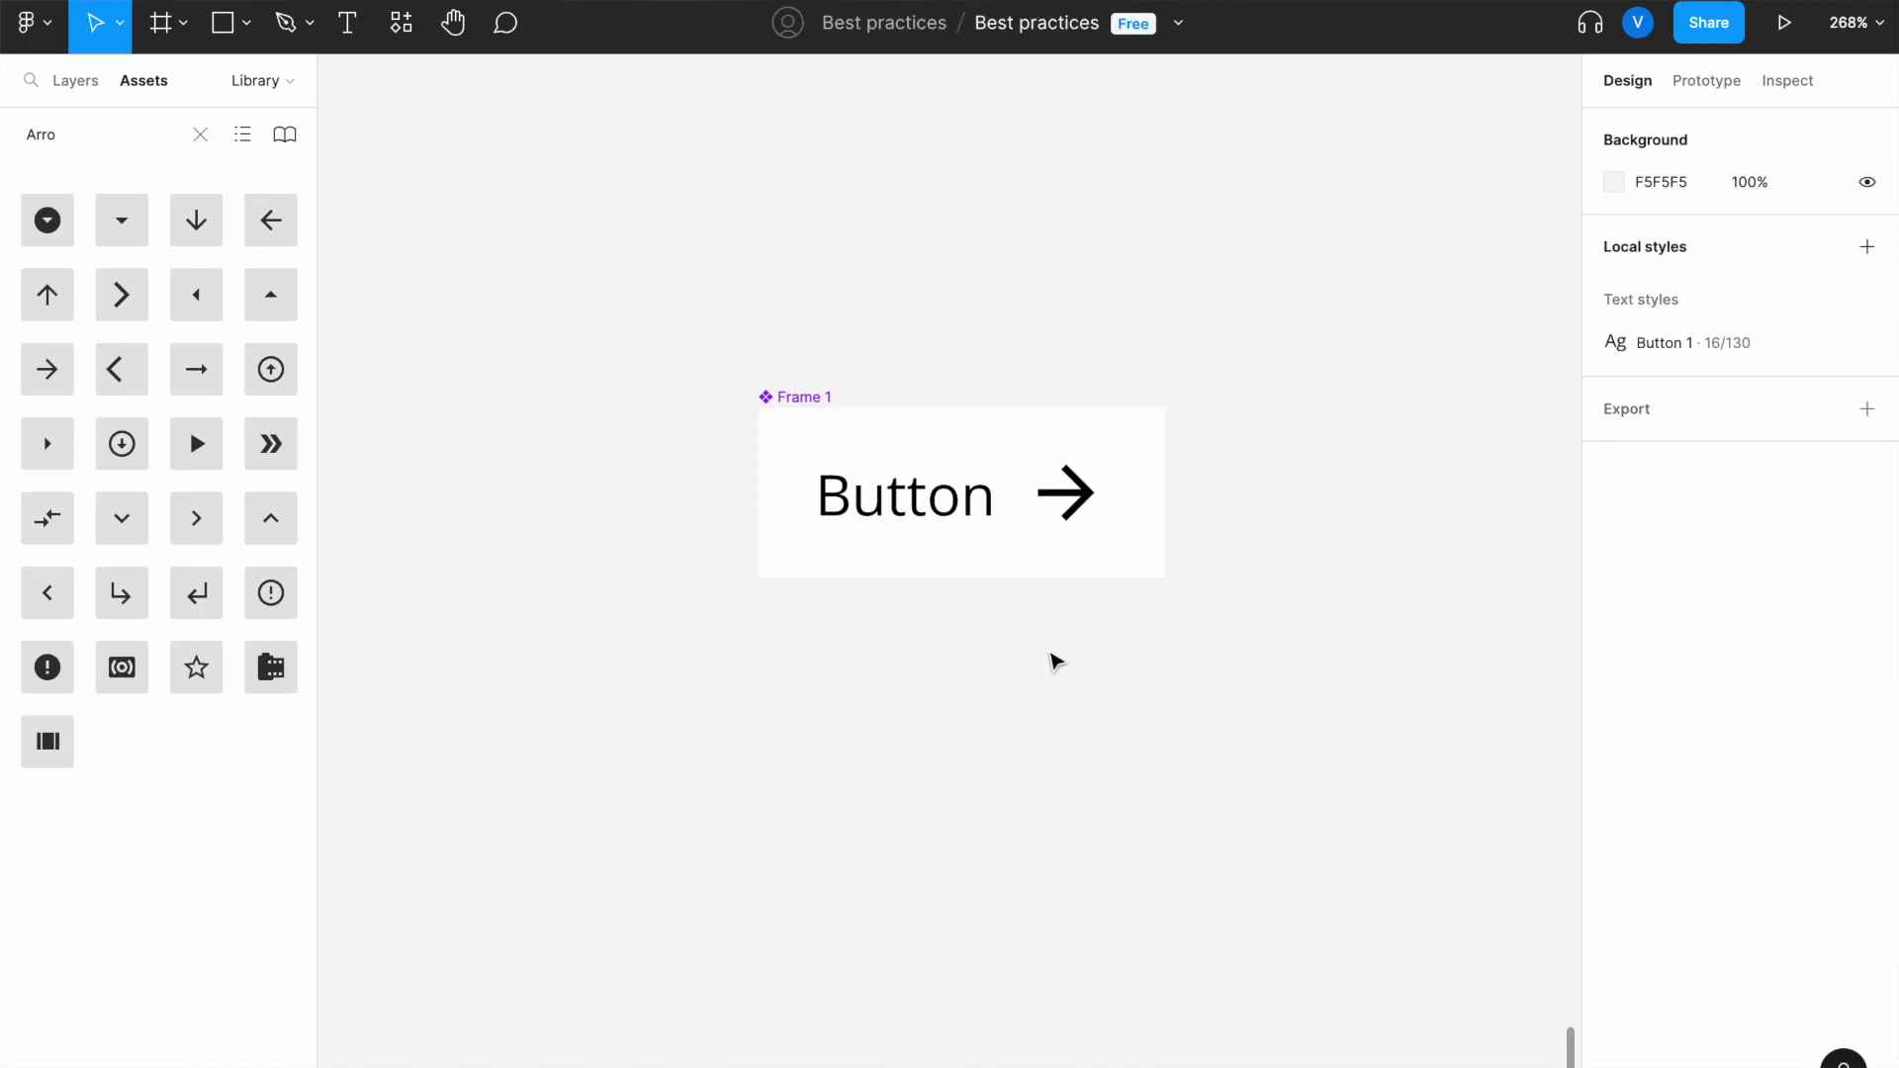
# - Add a variant to the Frame 1 component and set its Property 1 value to "Secondary"
pyautogui.click(809, 399)
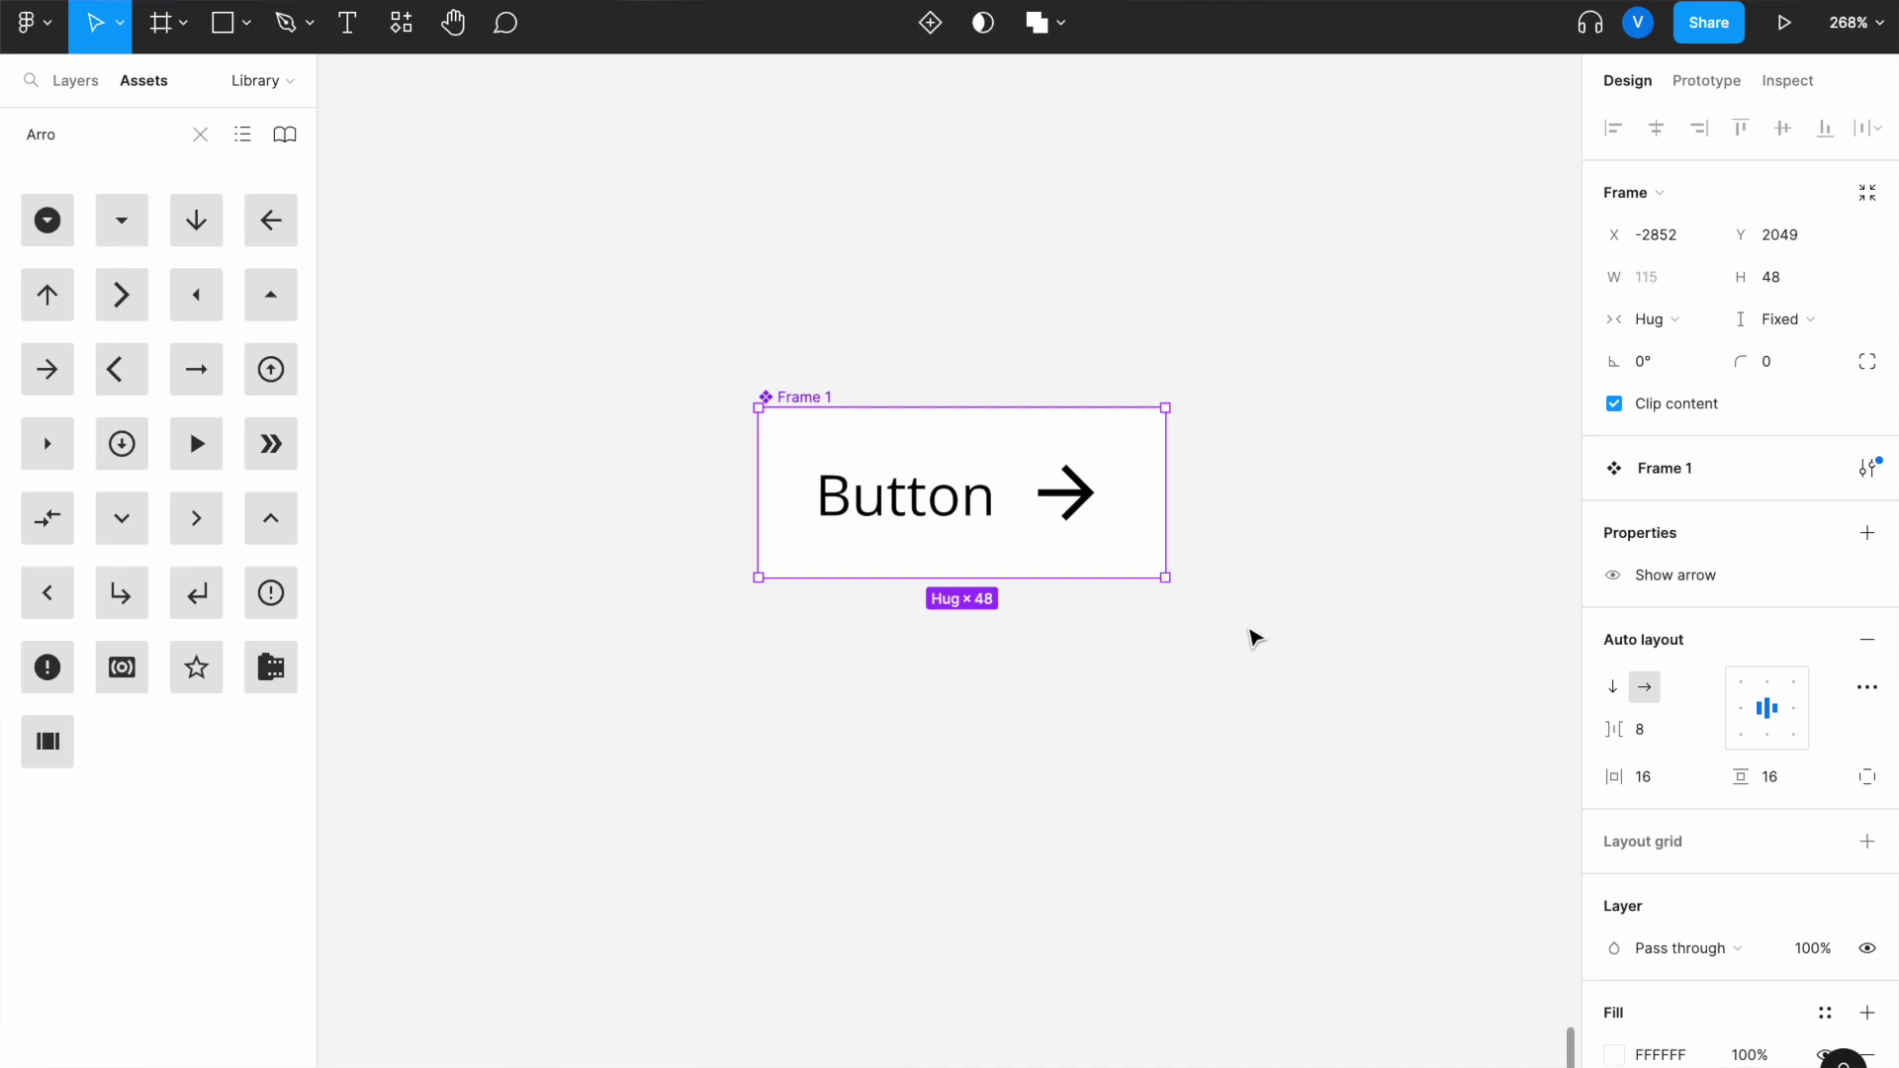
pyautogui.click(931, 23)
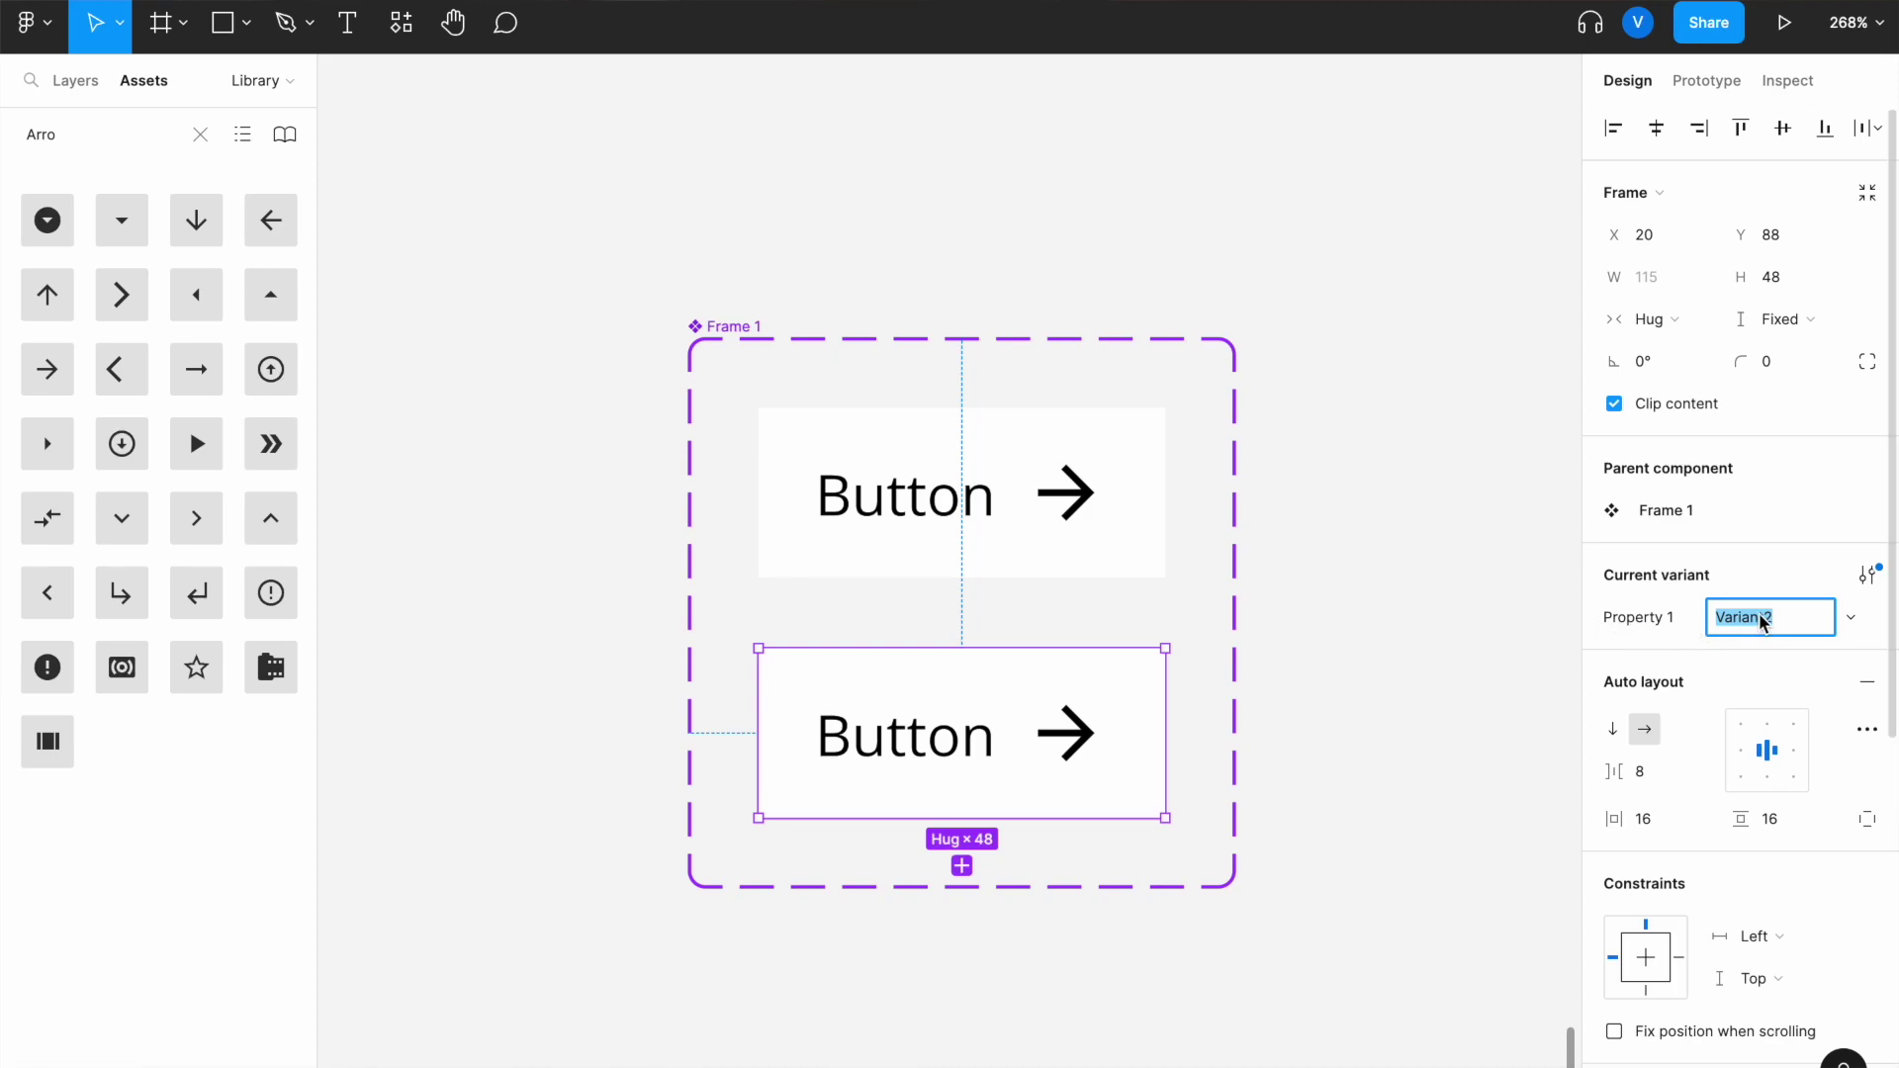
pyautogui.write('Secondary')
# - Set the original upper variant's Property 1 value to "Primary"
pyautogui.click(1105, 495)
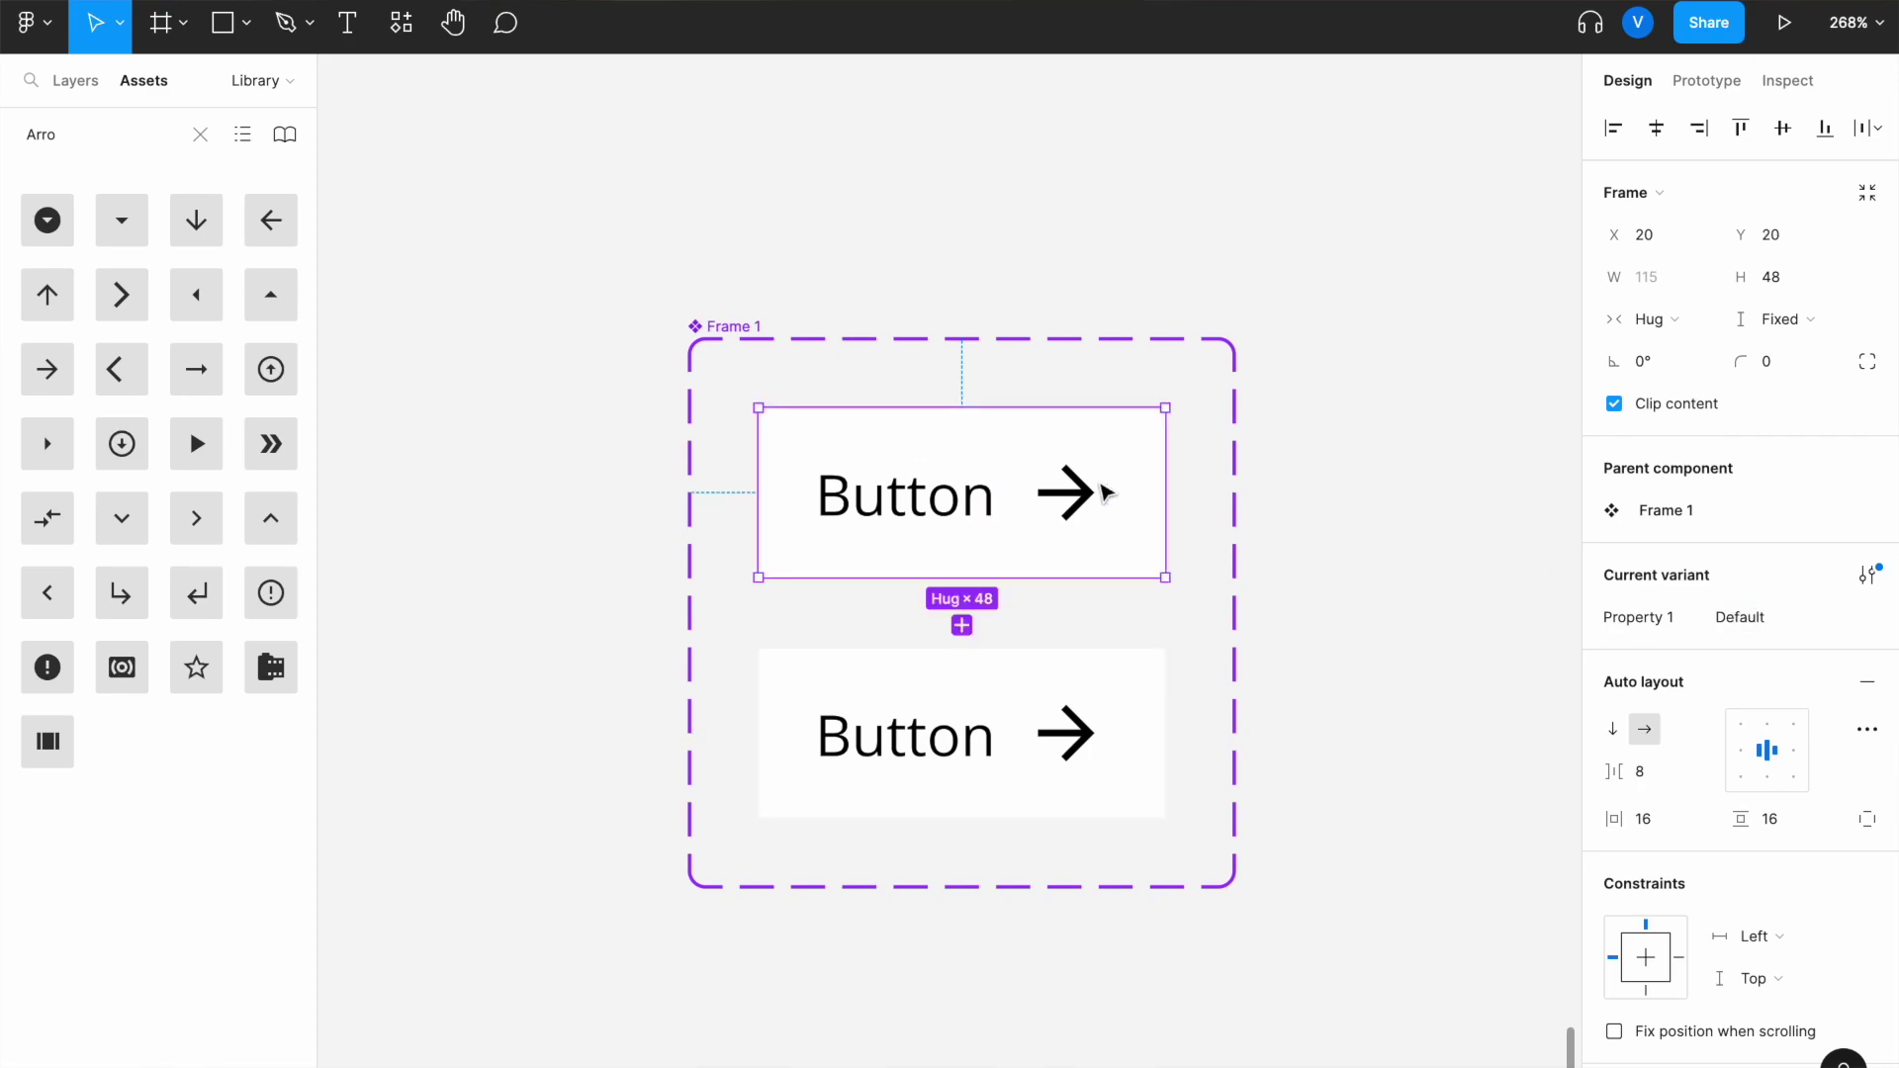
pyautogui.click(1797, 614)
pyautogui.write('P')
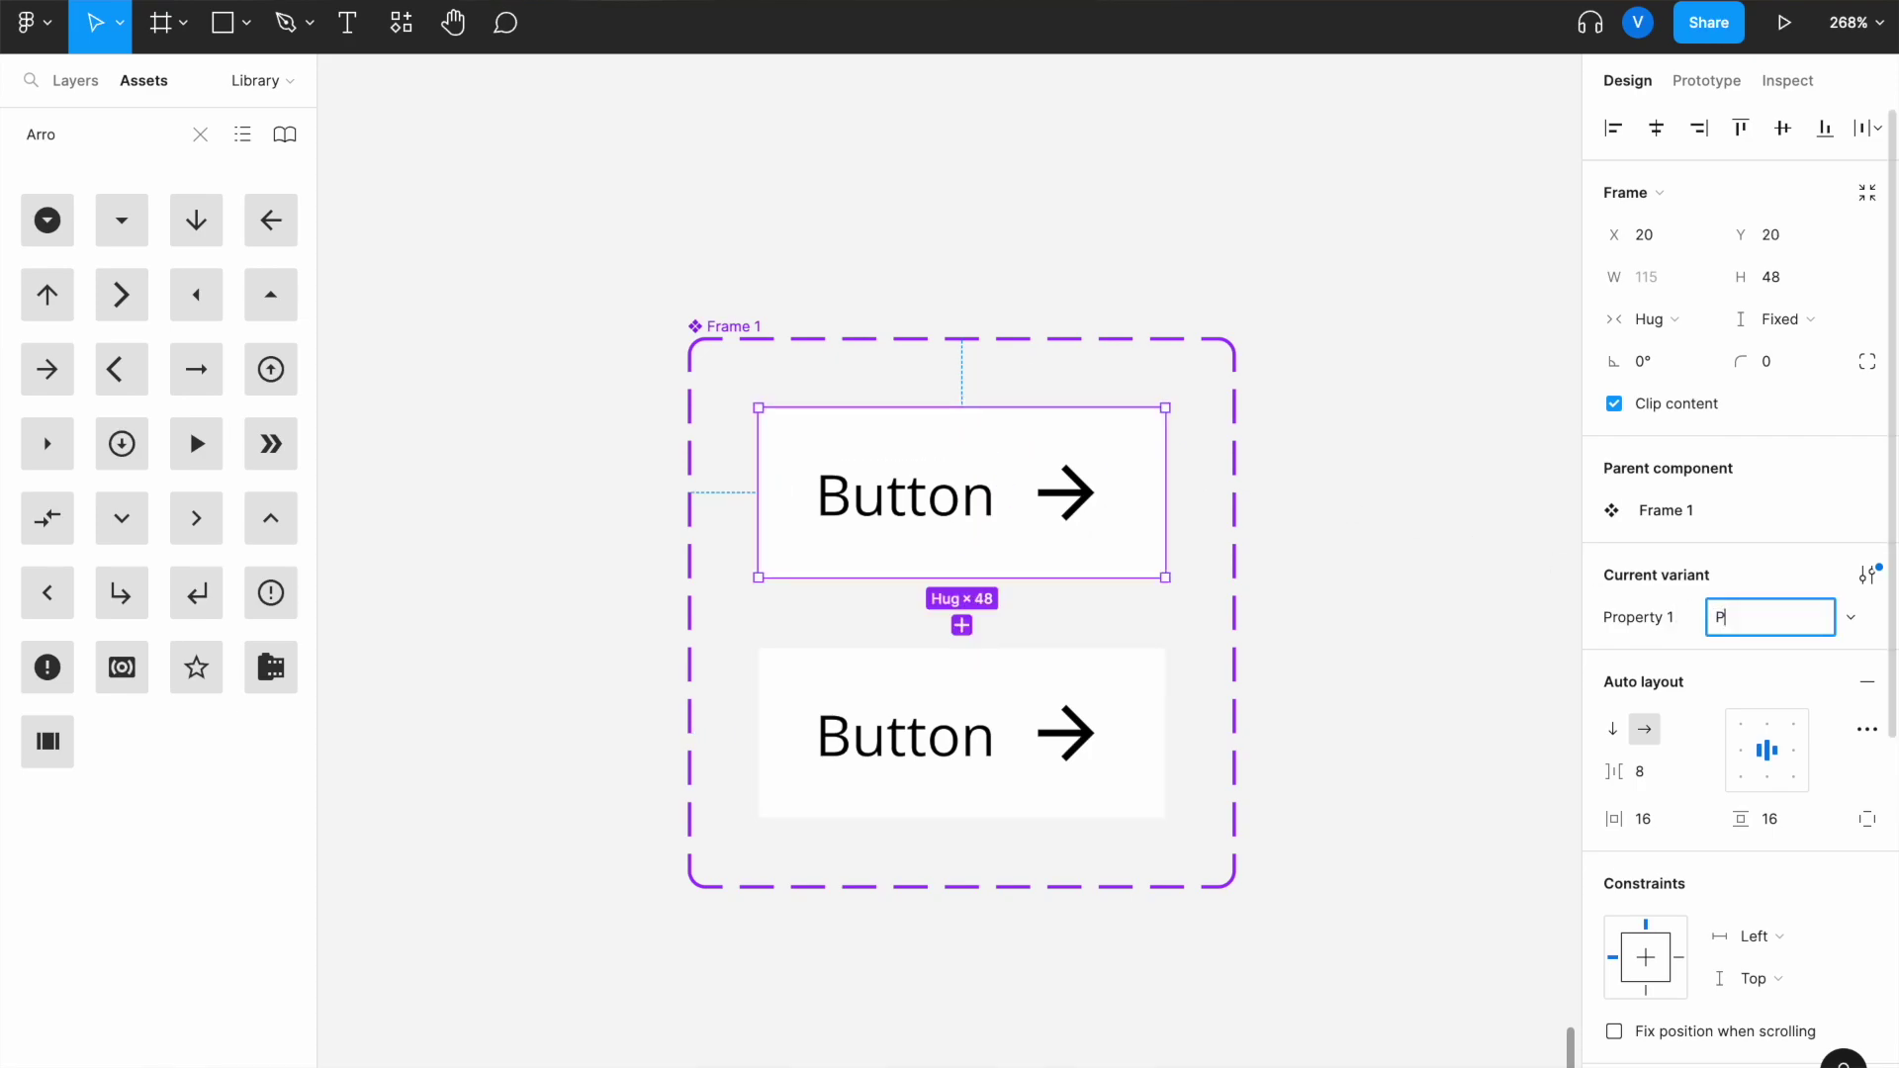
pyautogui.write('rimary')
pyautogui.click(1436, 601)
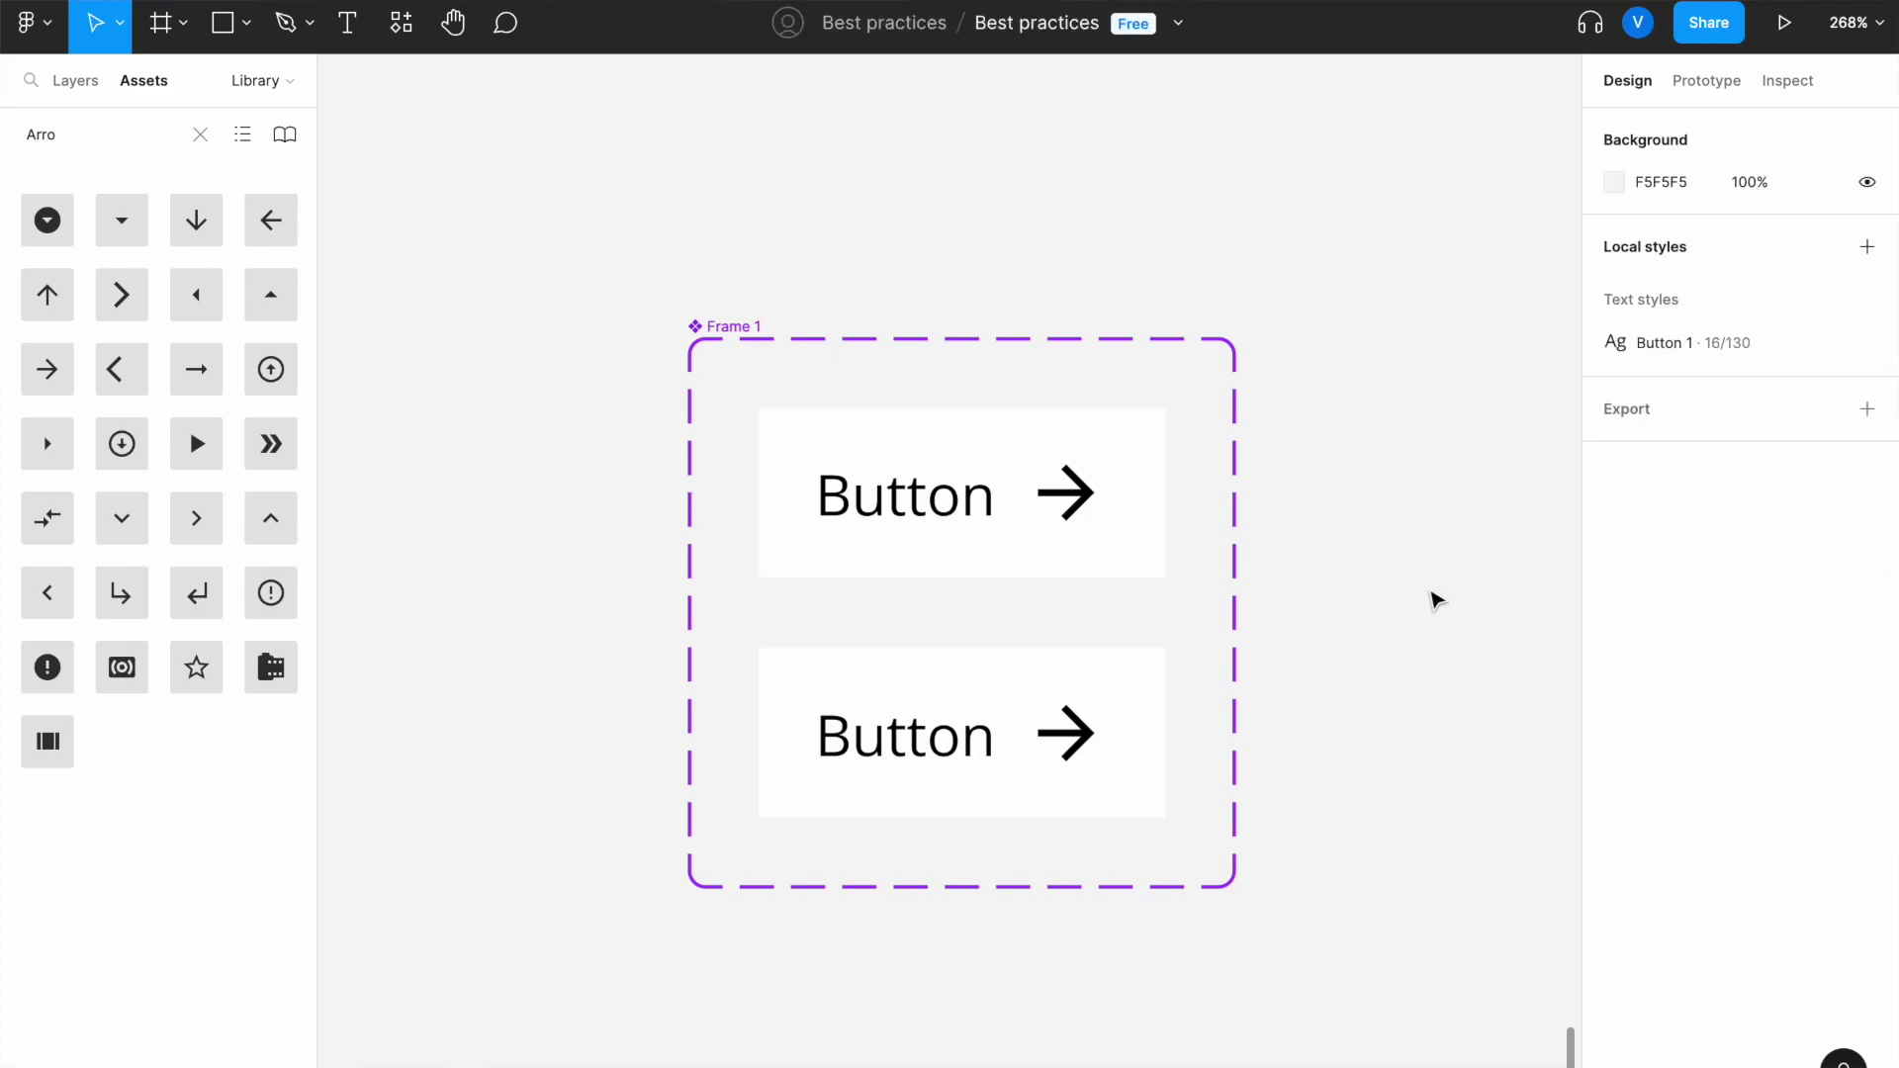
# - Rename the Frame 1 component set as "Button"
pyautogui.click(734, 327)
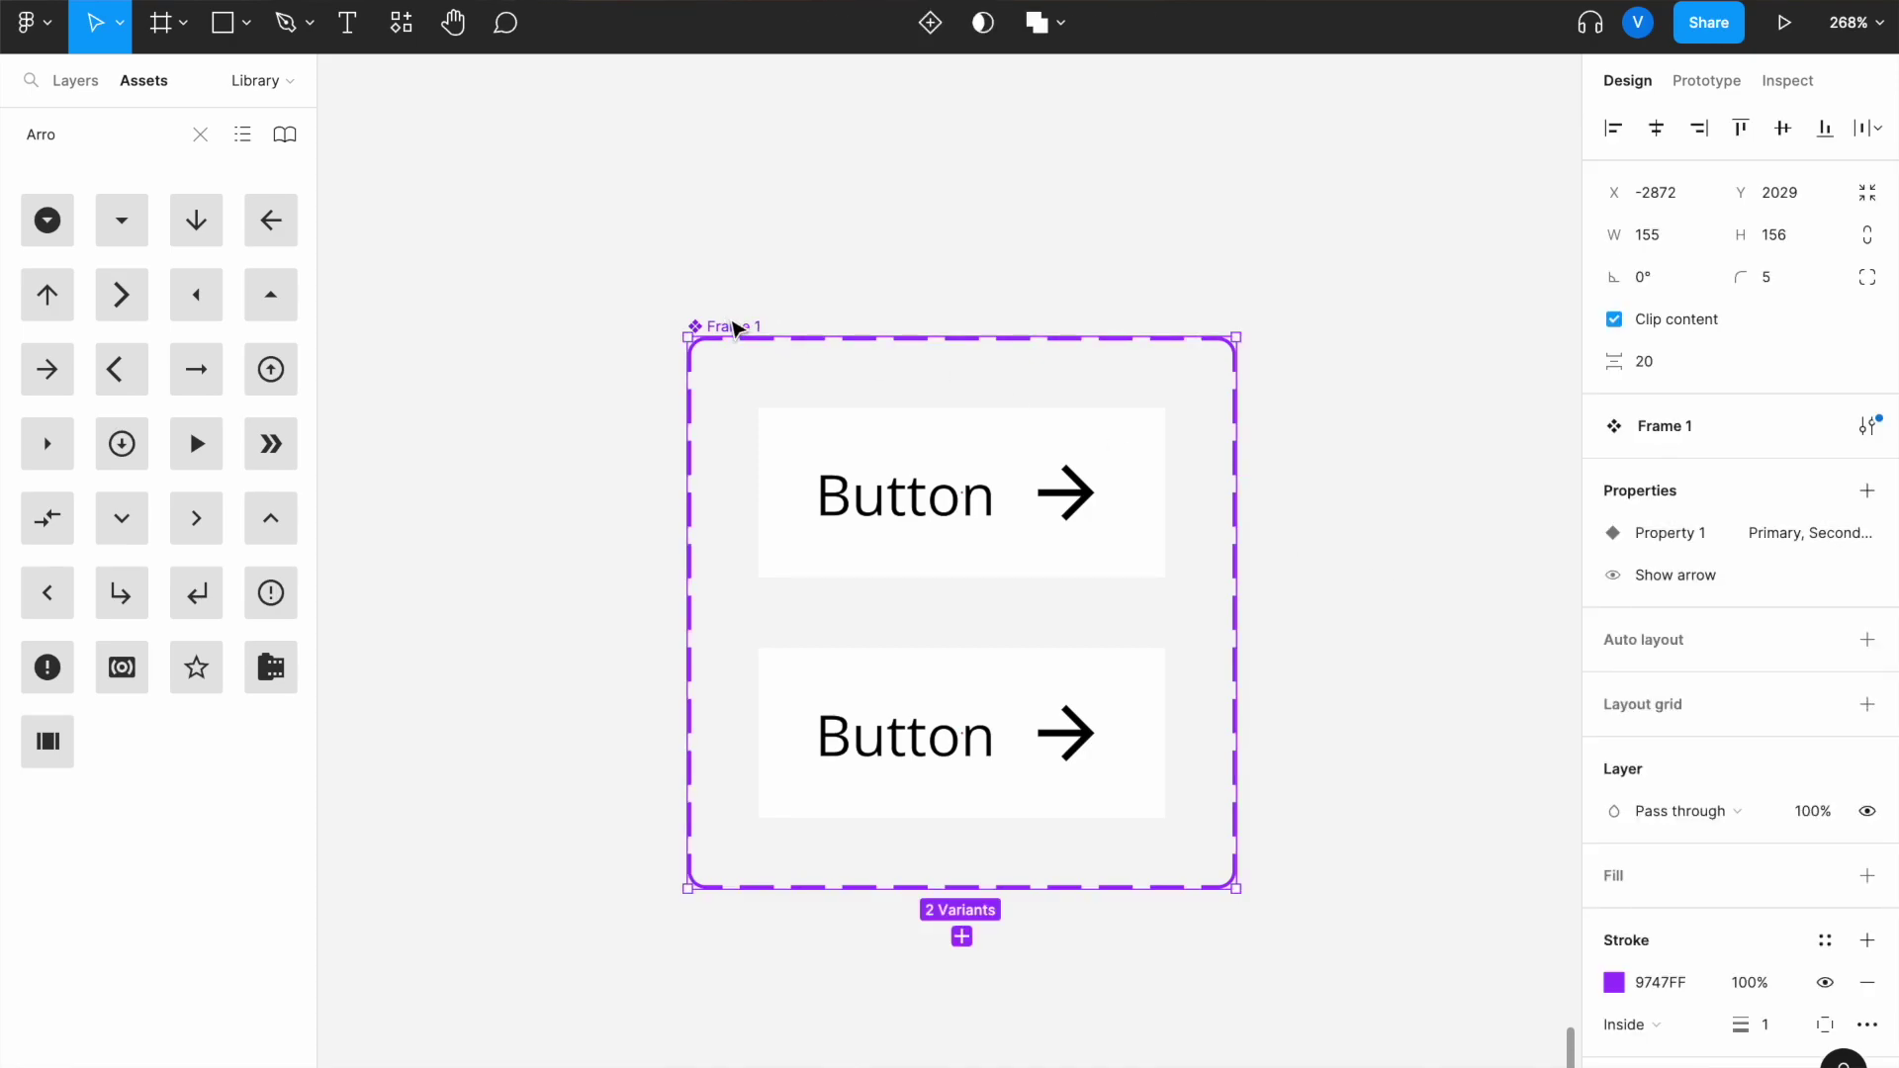
pyautogui.doubleClick(1683, 427)
pyautogui.write('Button')
pyautogui.click(1368, 423)
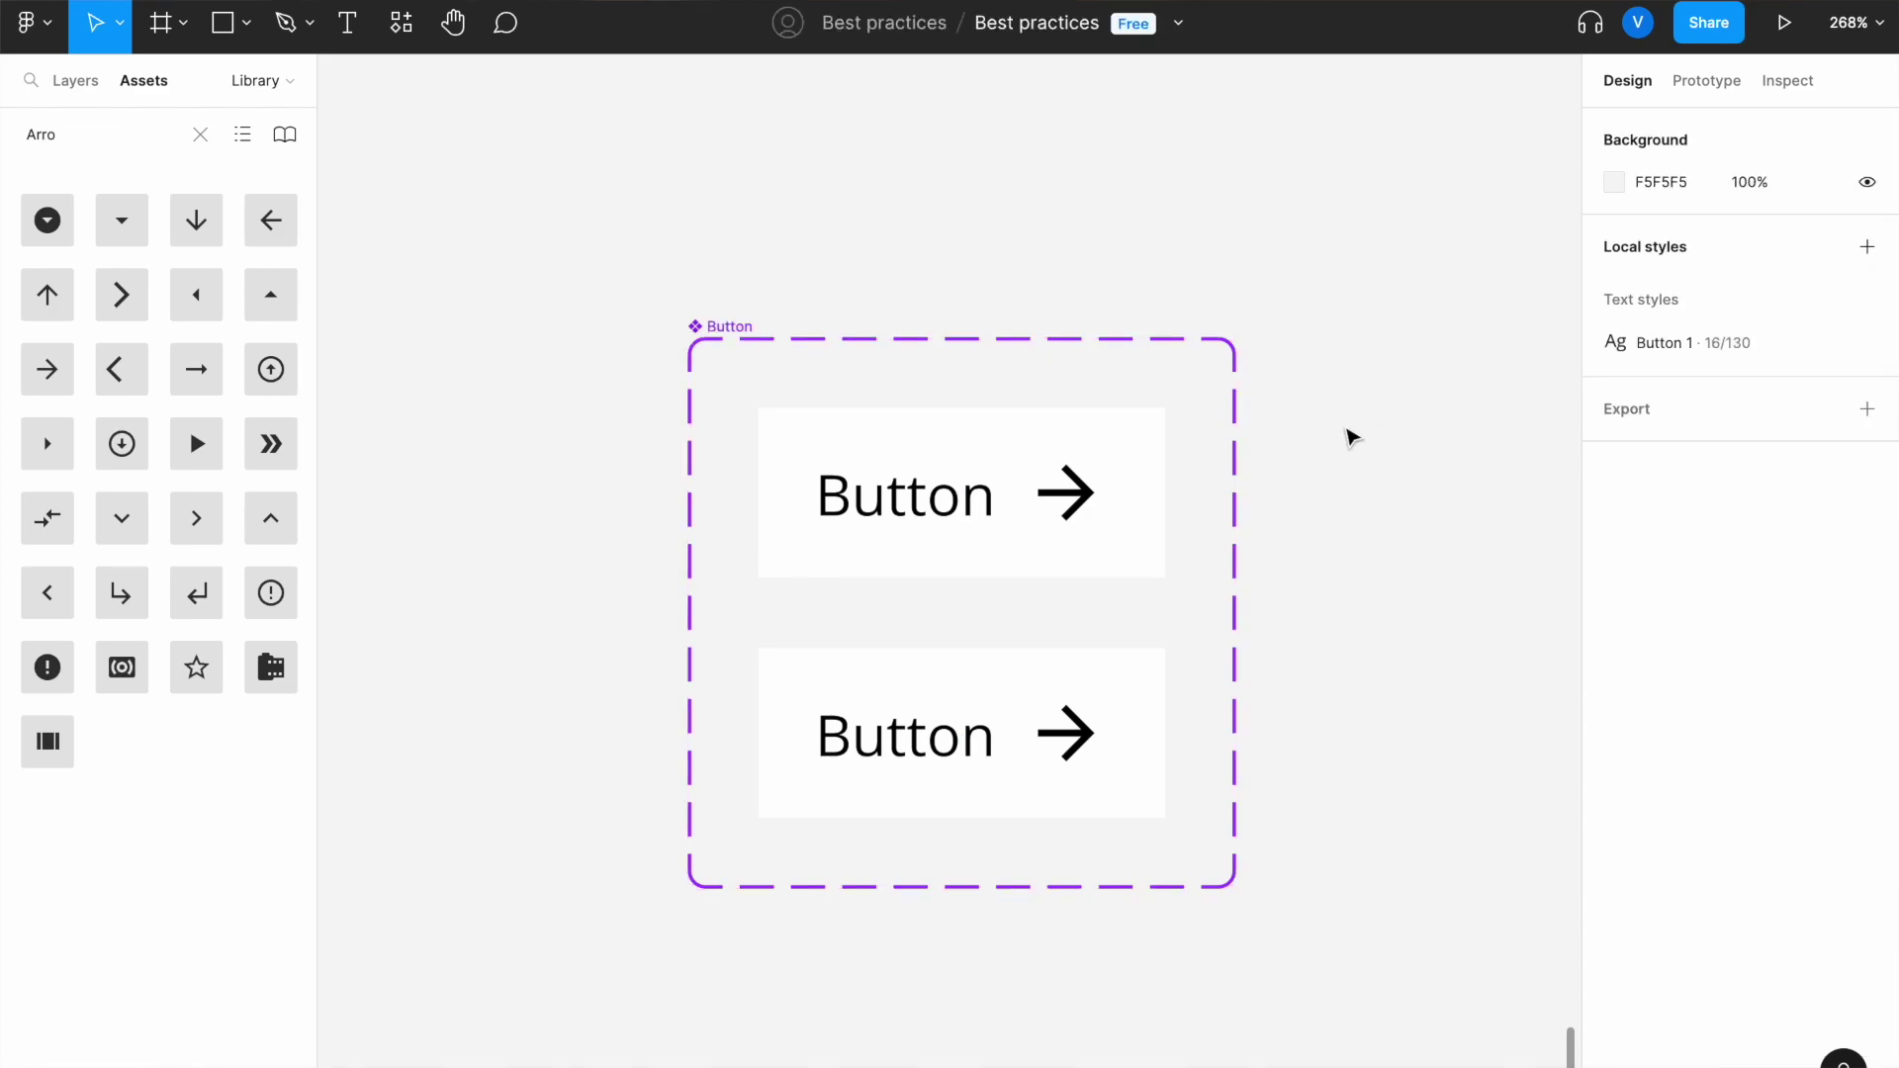
# - Check the Property 1 values and auto layout settings of both variants in the Button component set
pyautogui.click(1093, 502)
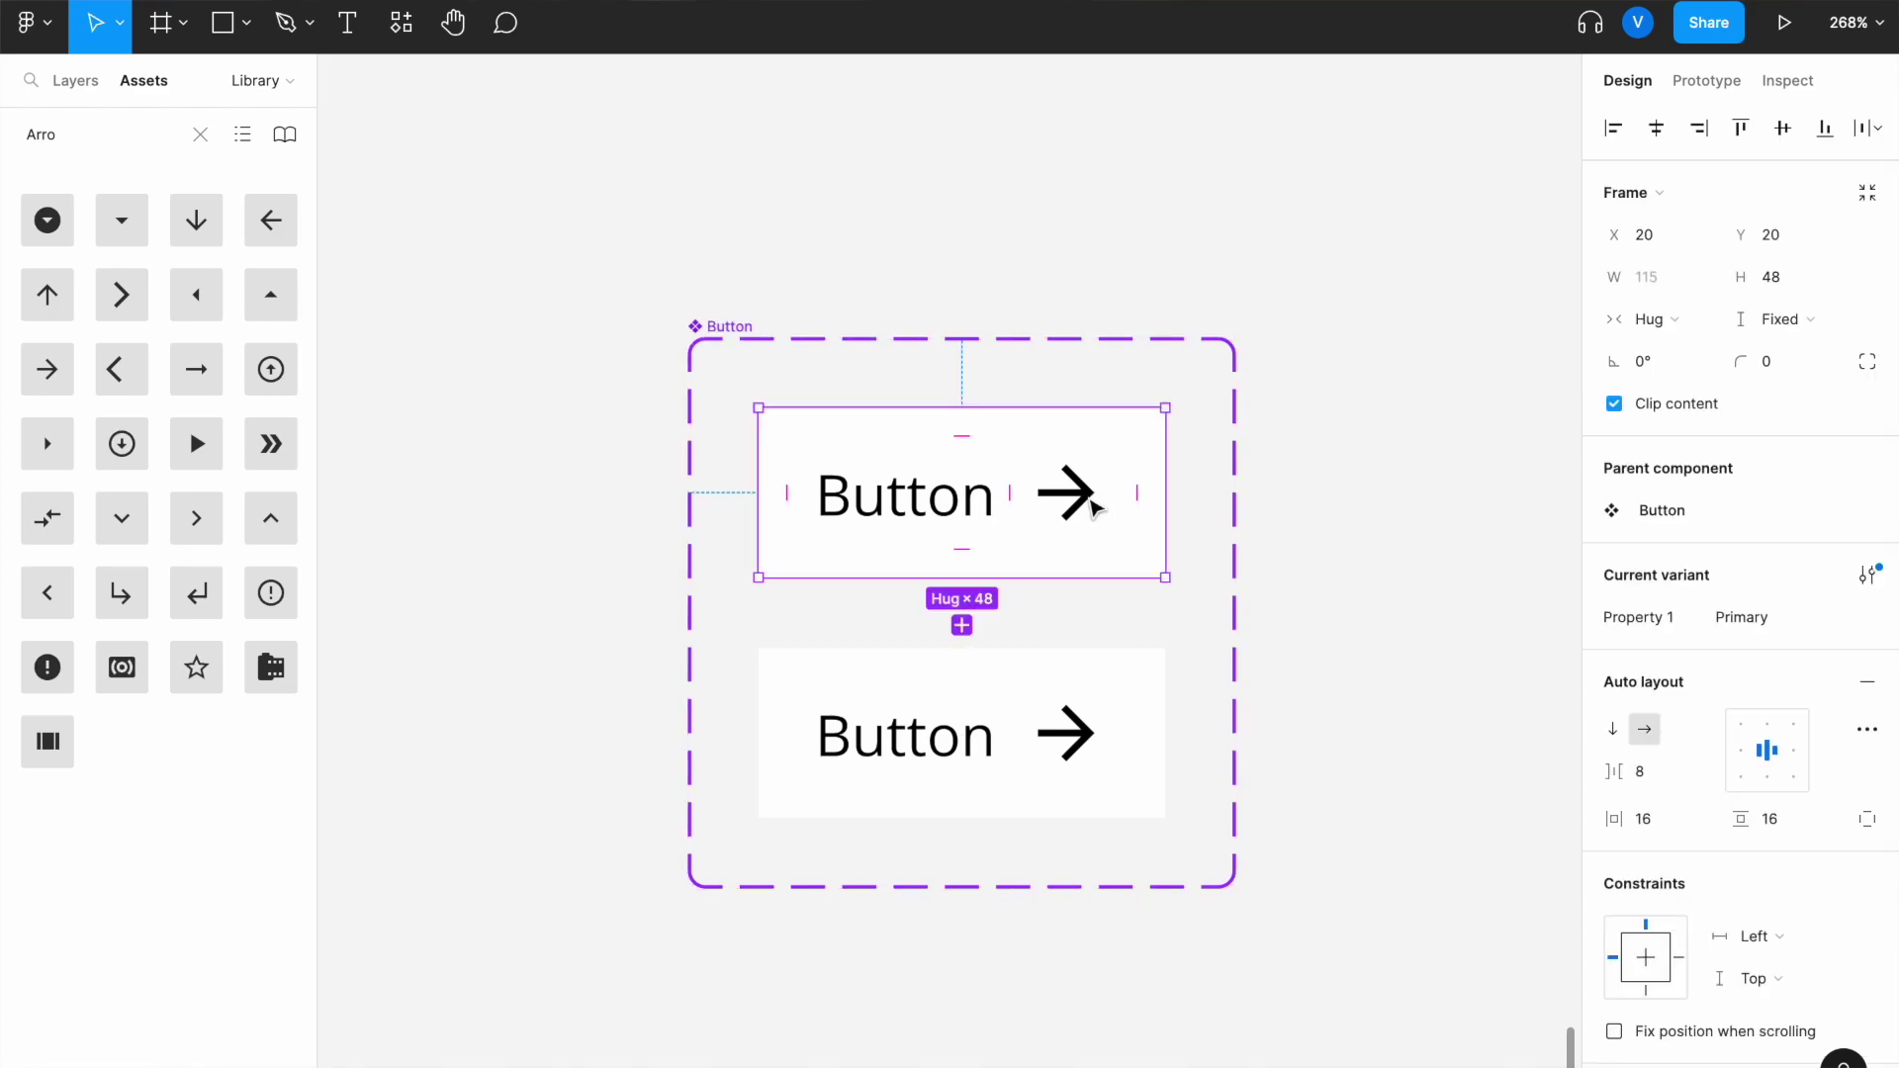
pyautogui.click(1064, 702)
pyautogui.scroll(-3, 1064, 707)
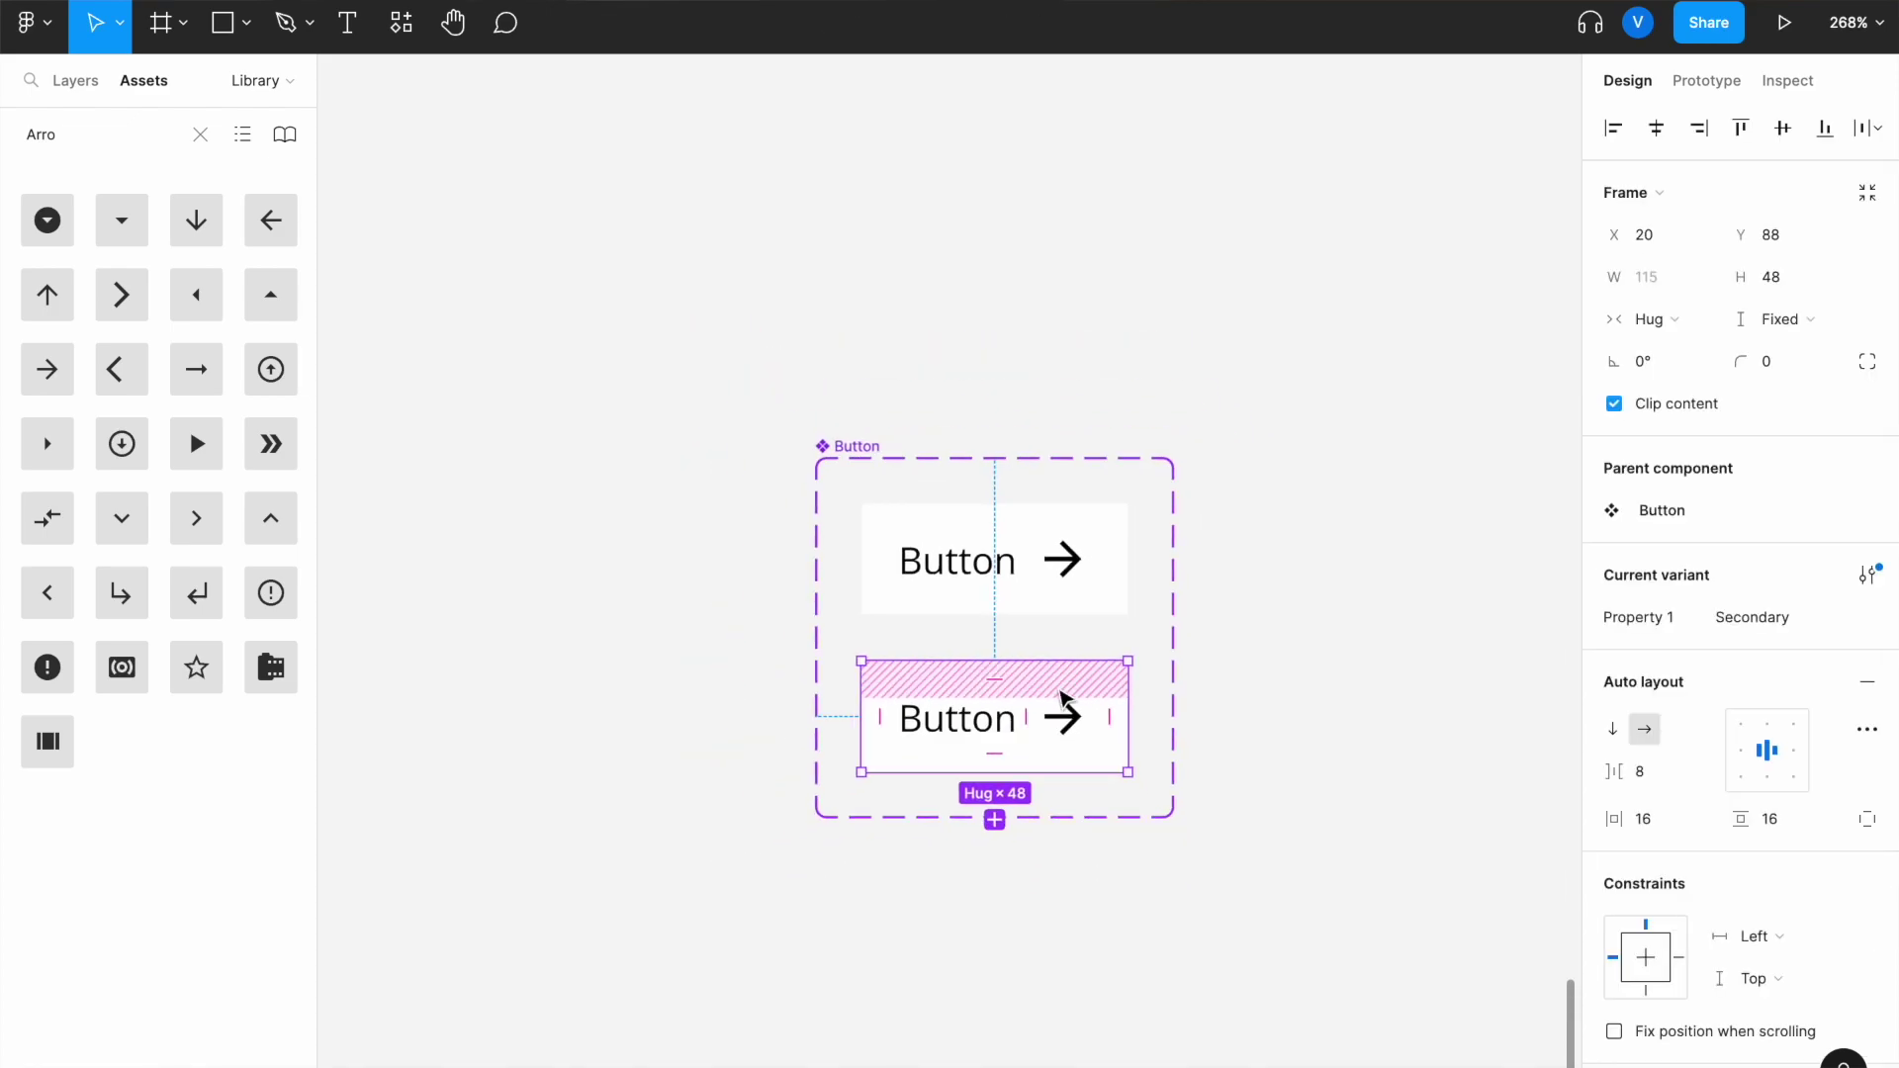
pyautogui.click(1231, 664)
pyautogui.scroll(3, 1077, 602)
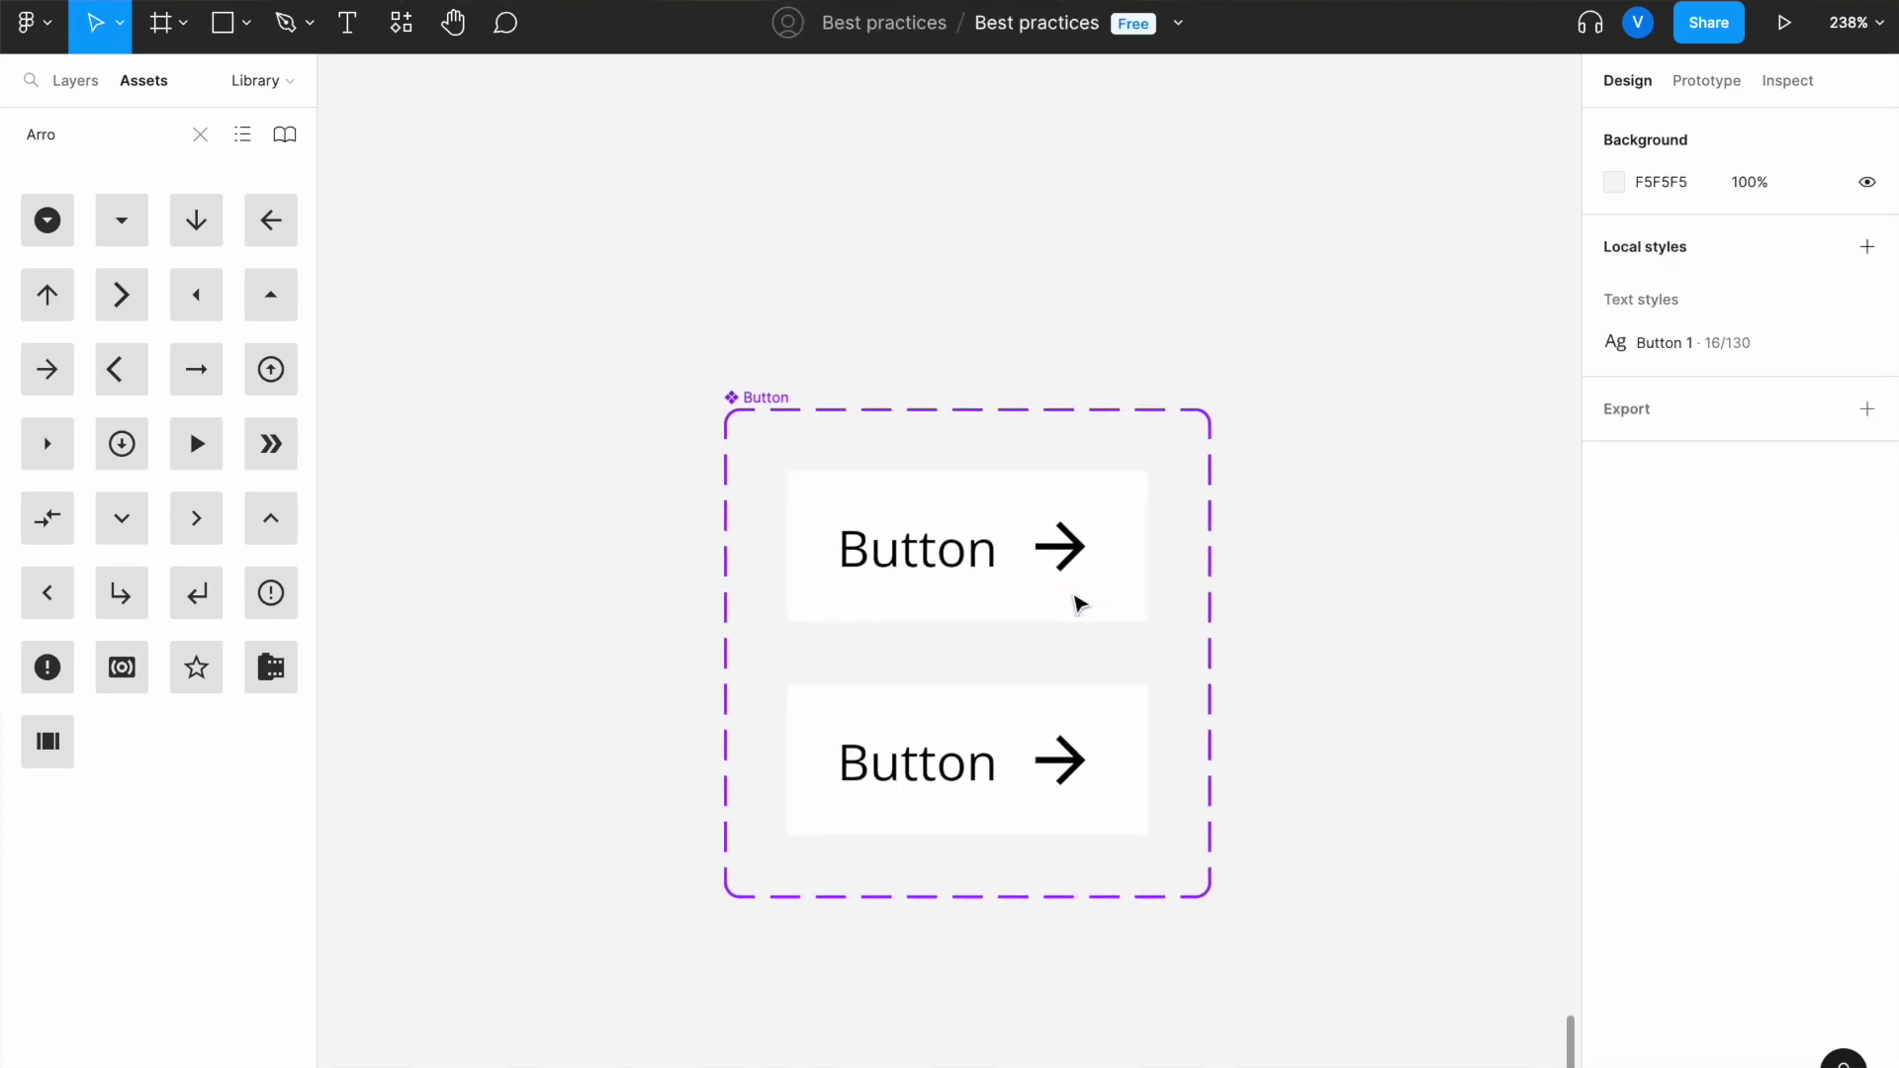
pyautogui.click(1077, 602)
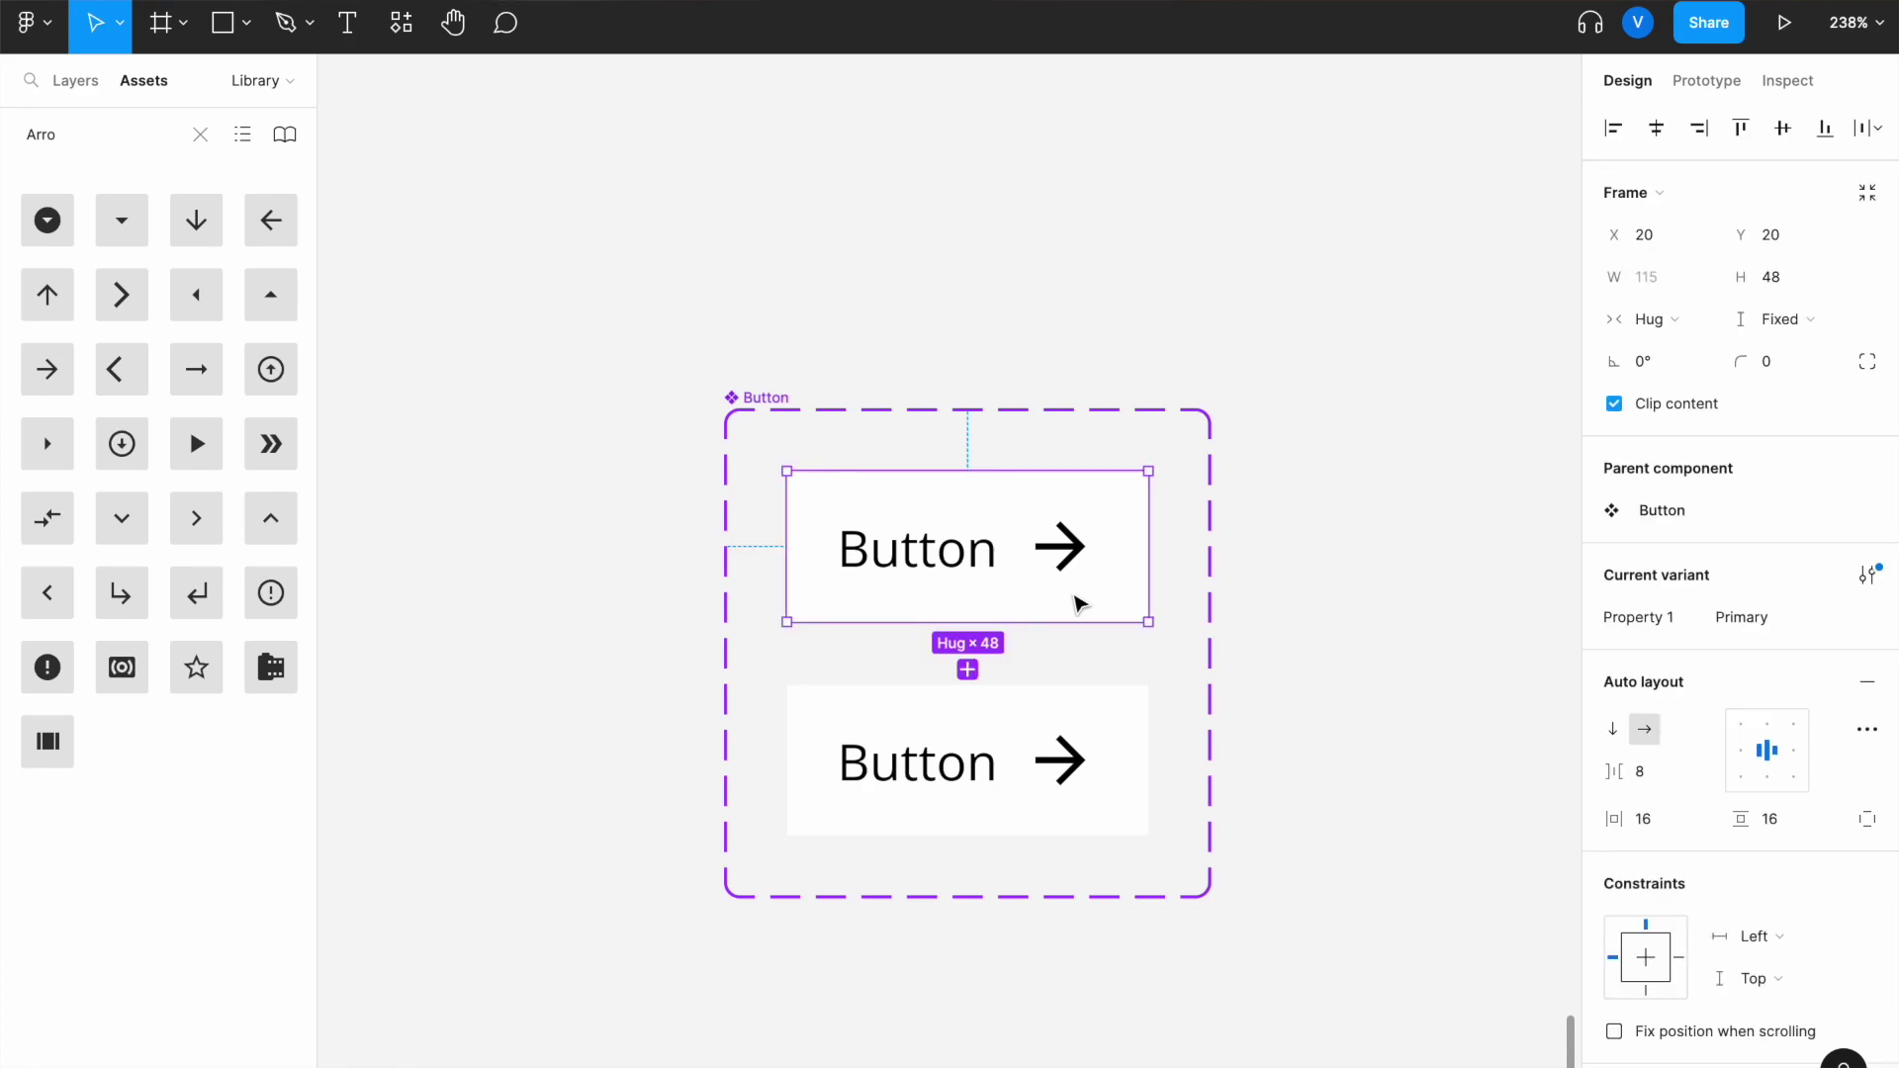
pyautogui.click(1078, 776)
pyautogui.click(1120, 548)
pyautogui.scroll(-2, 1759, 846)
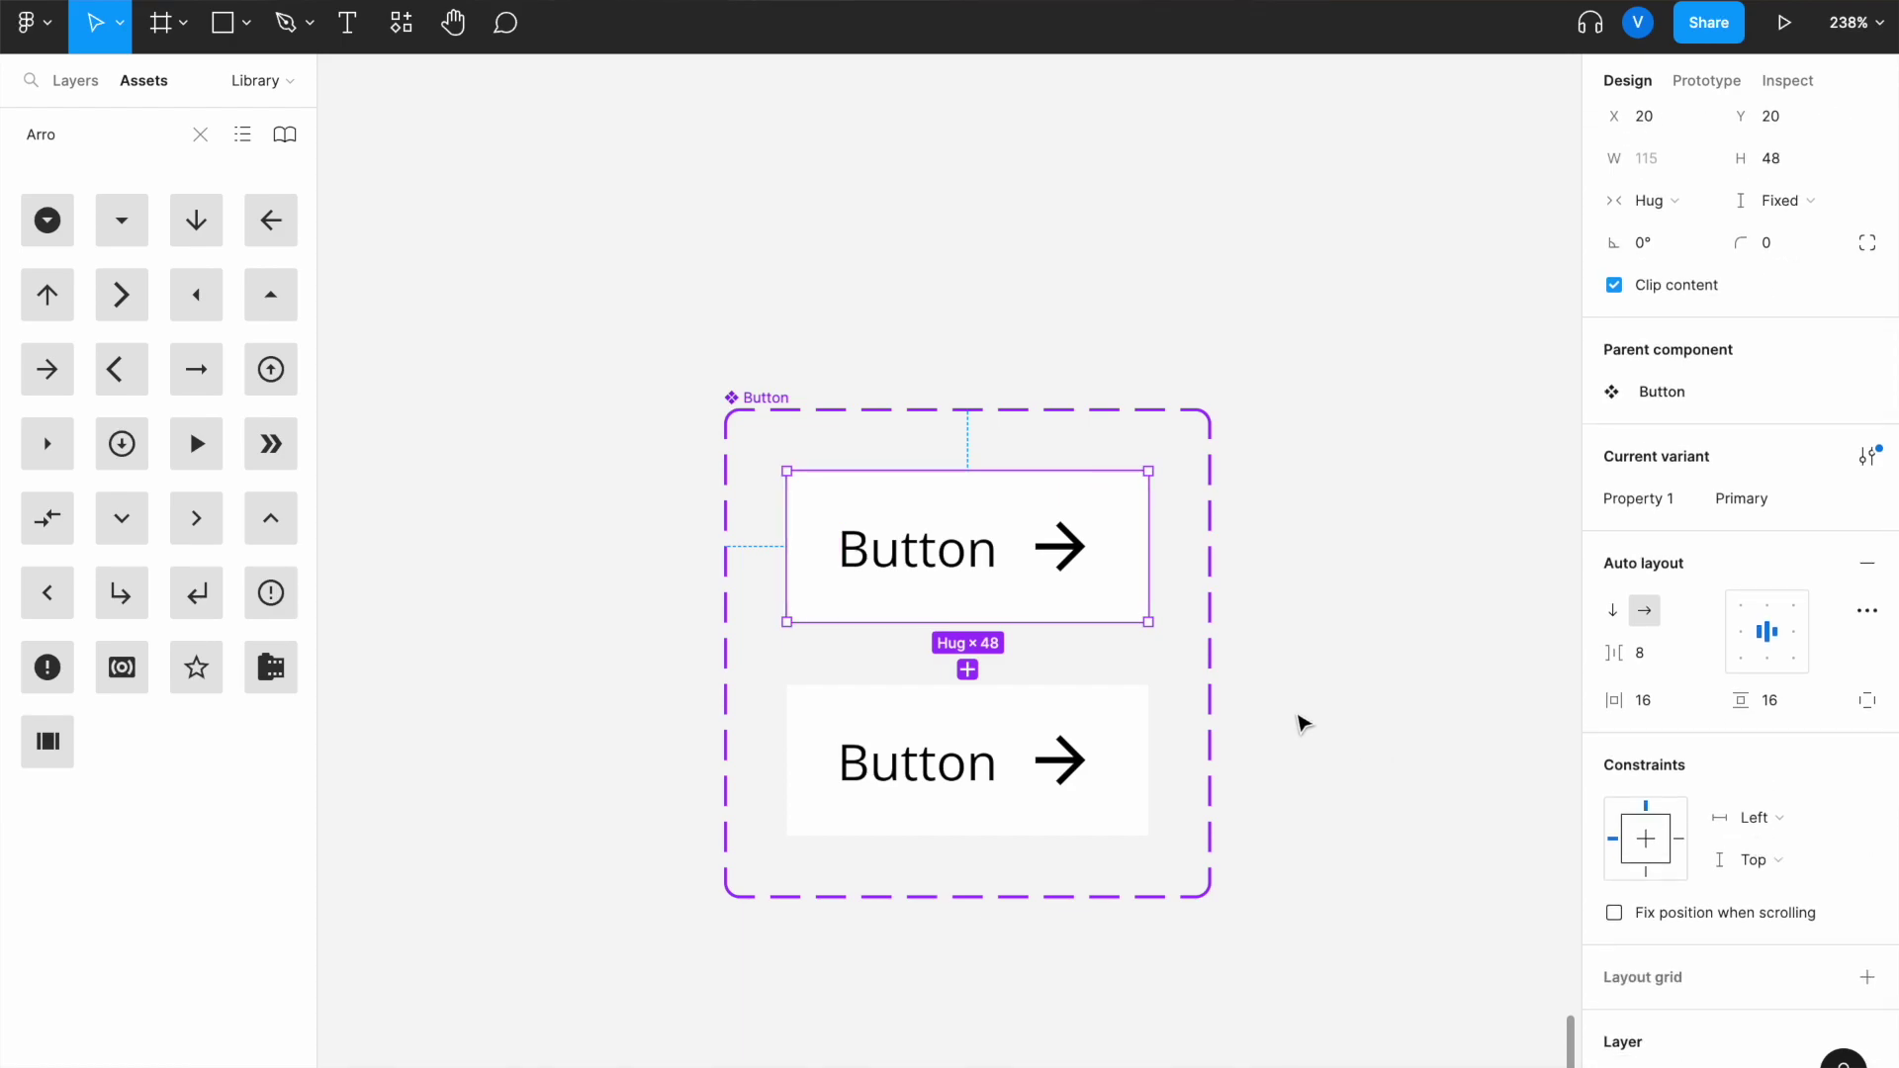
pyautogui.press('Escape')
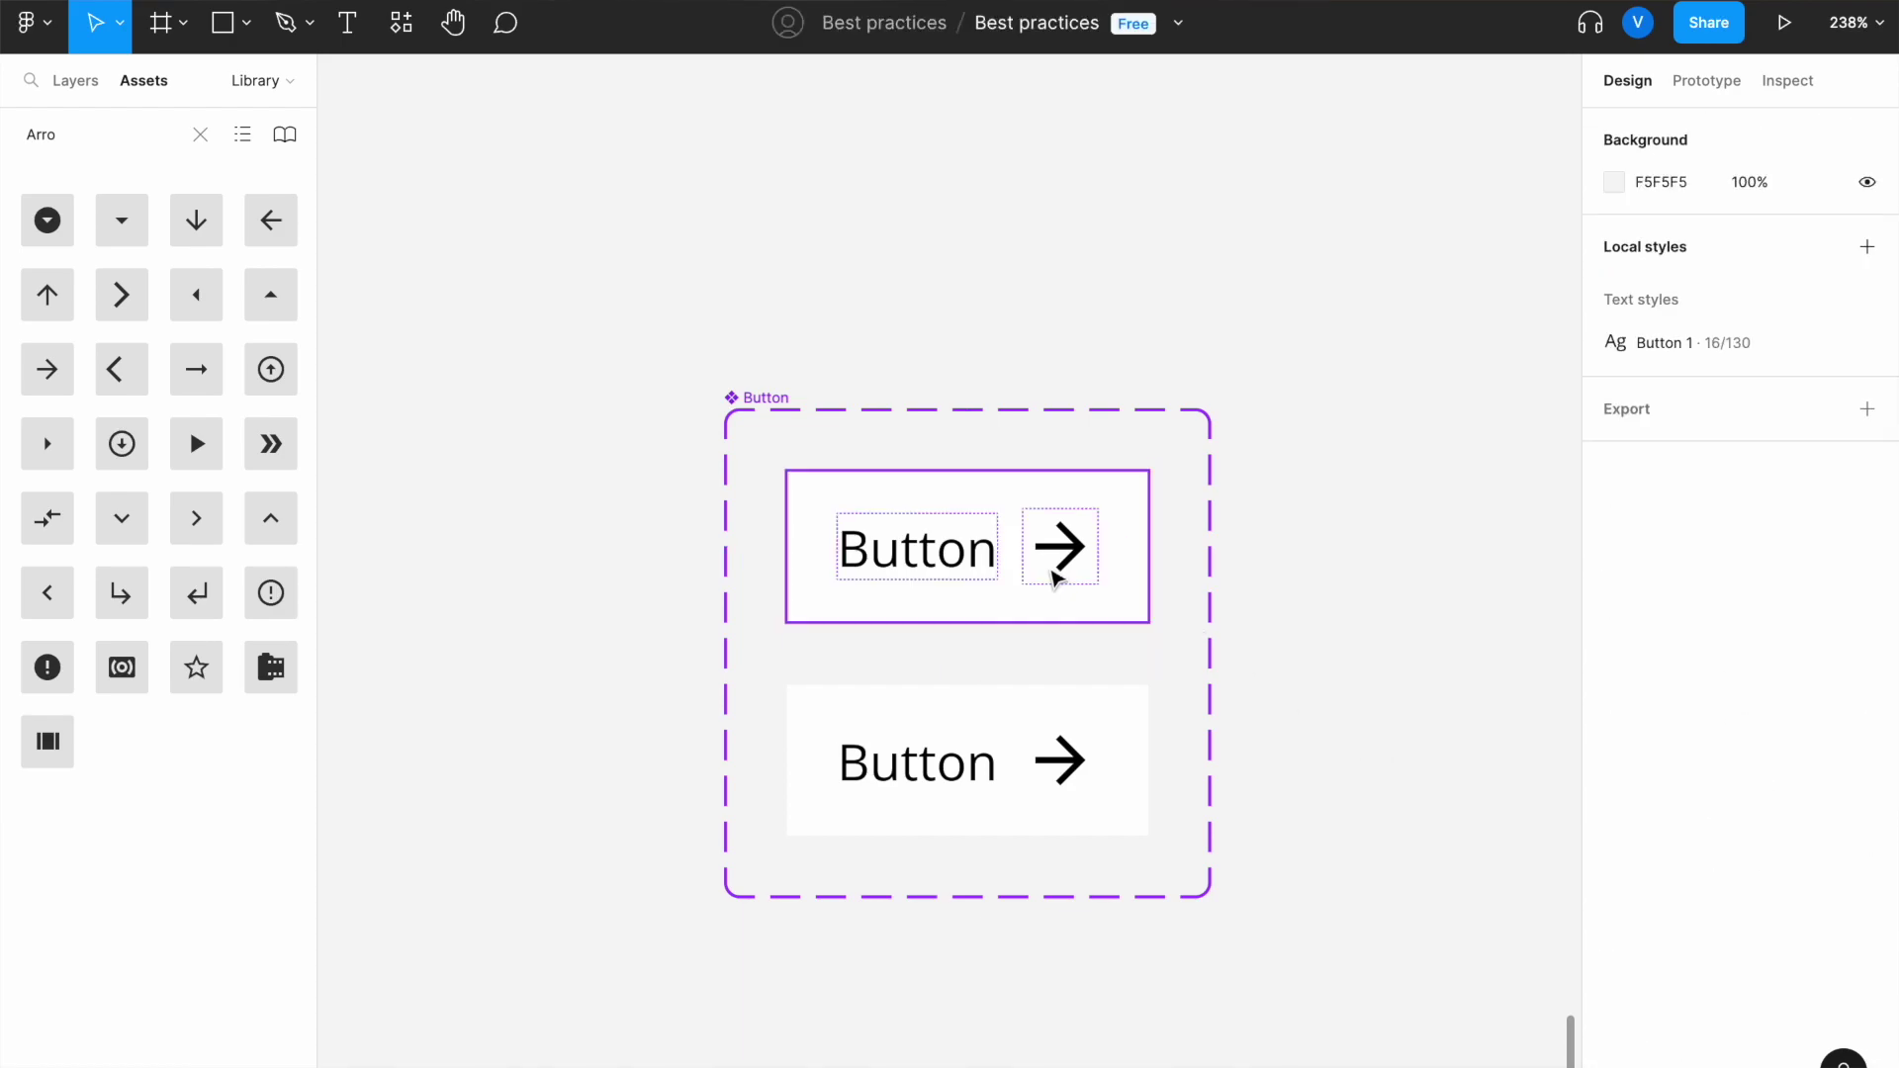
pyautogui.click(1042, 566)
# - Remove the Secondary variant's fill and add a black 000000 inside stroke of width 1
pyautogui.click(1024, 700)
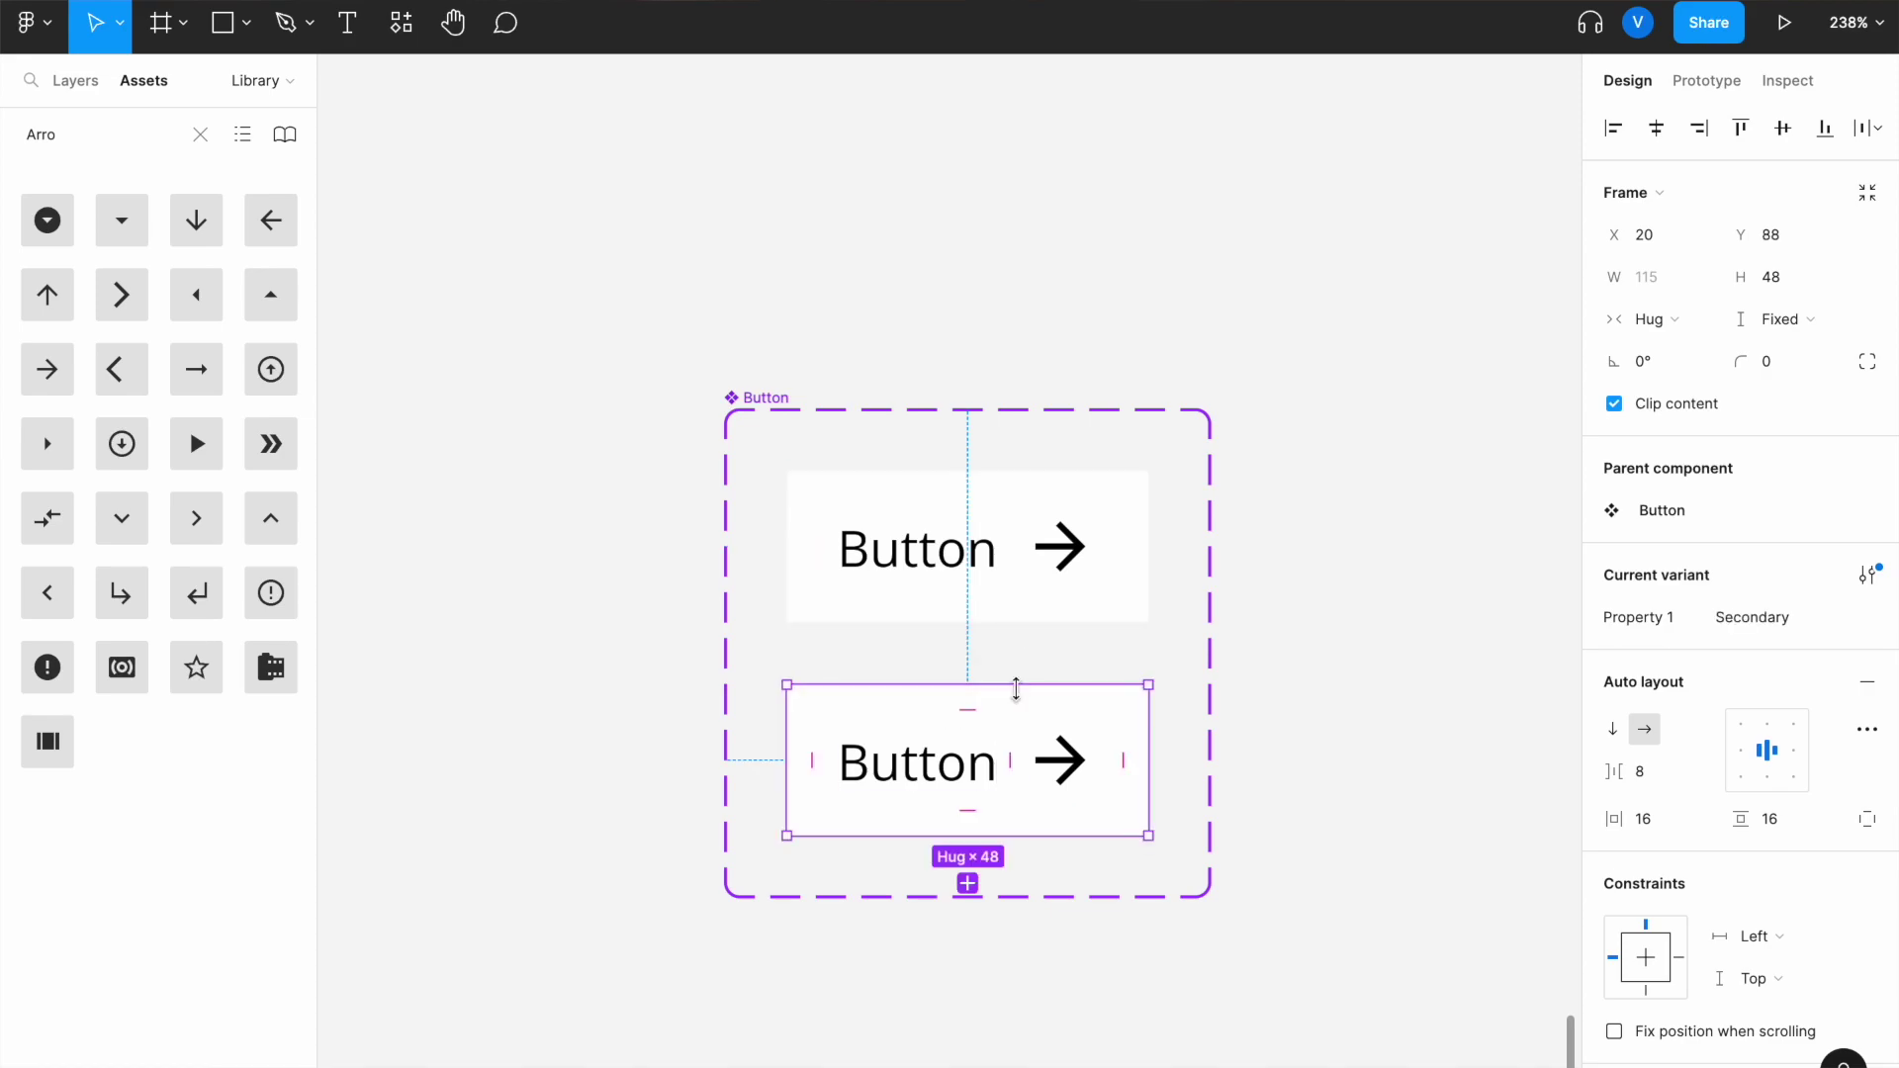
pyautogui.scroll(5, 1024, 700)
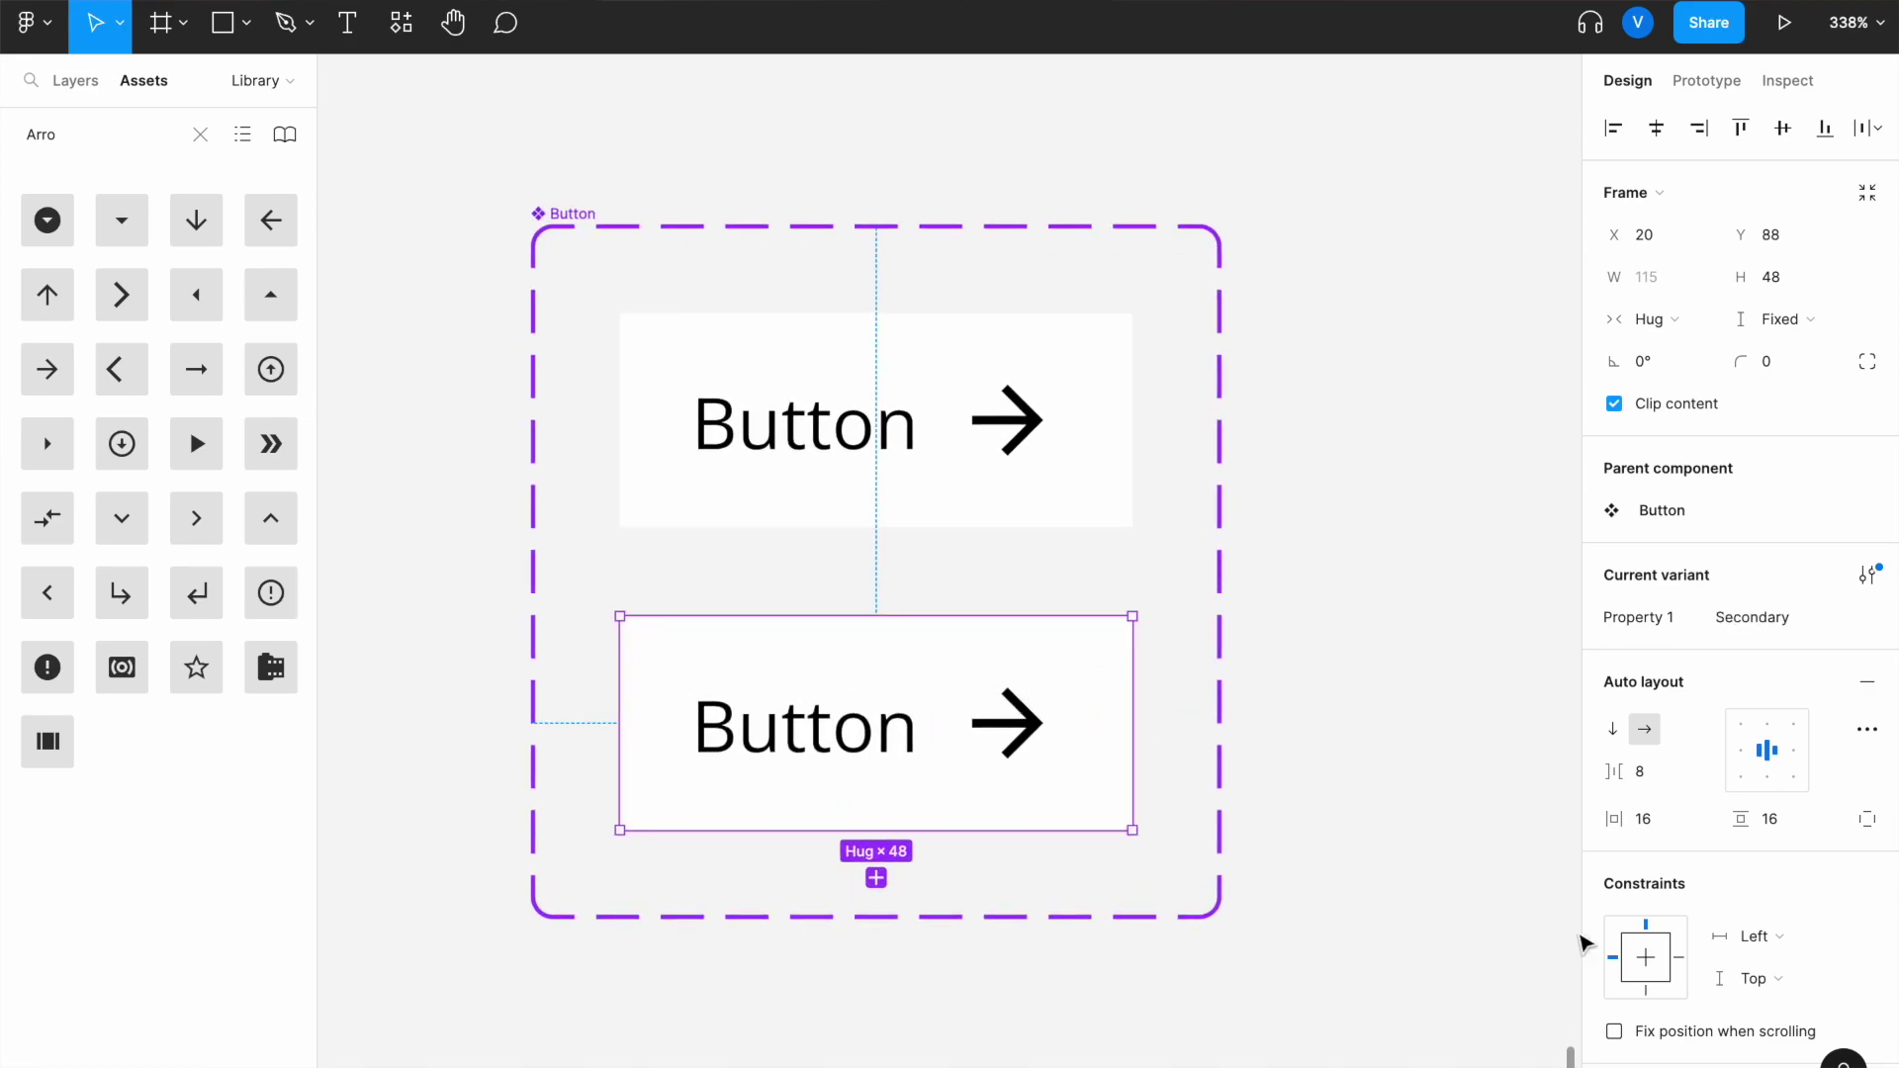
pyautogui.scroll(-5, 1695, 983)
pyautogui.scroll(-1, 1695, 984)
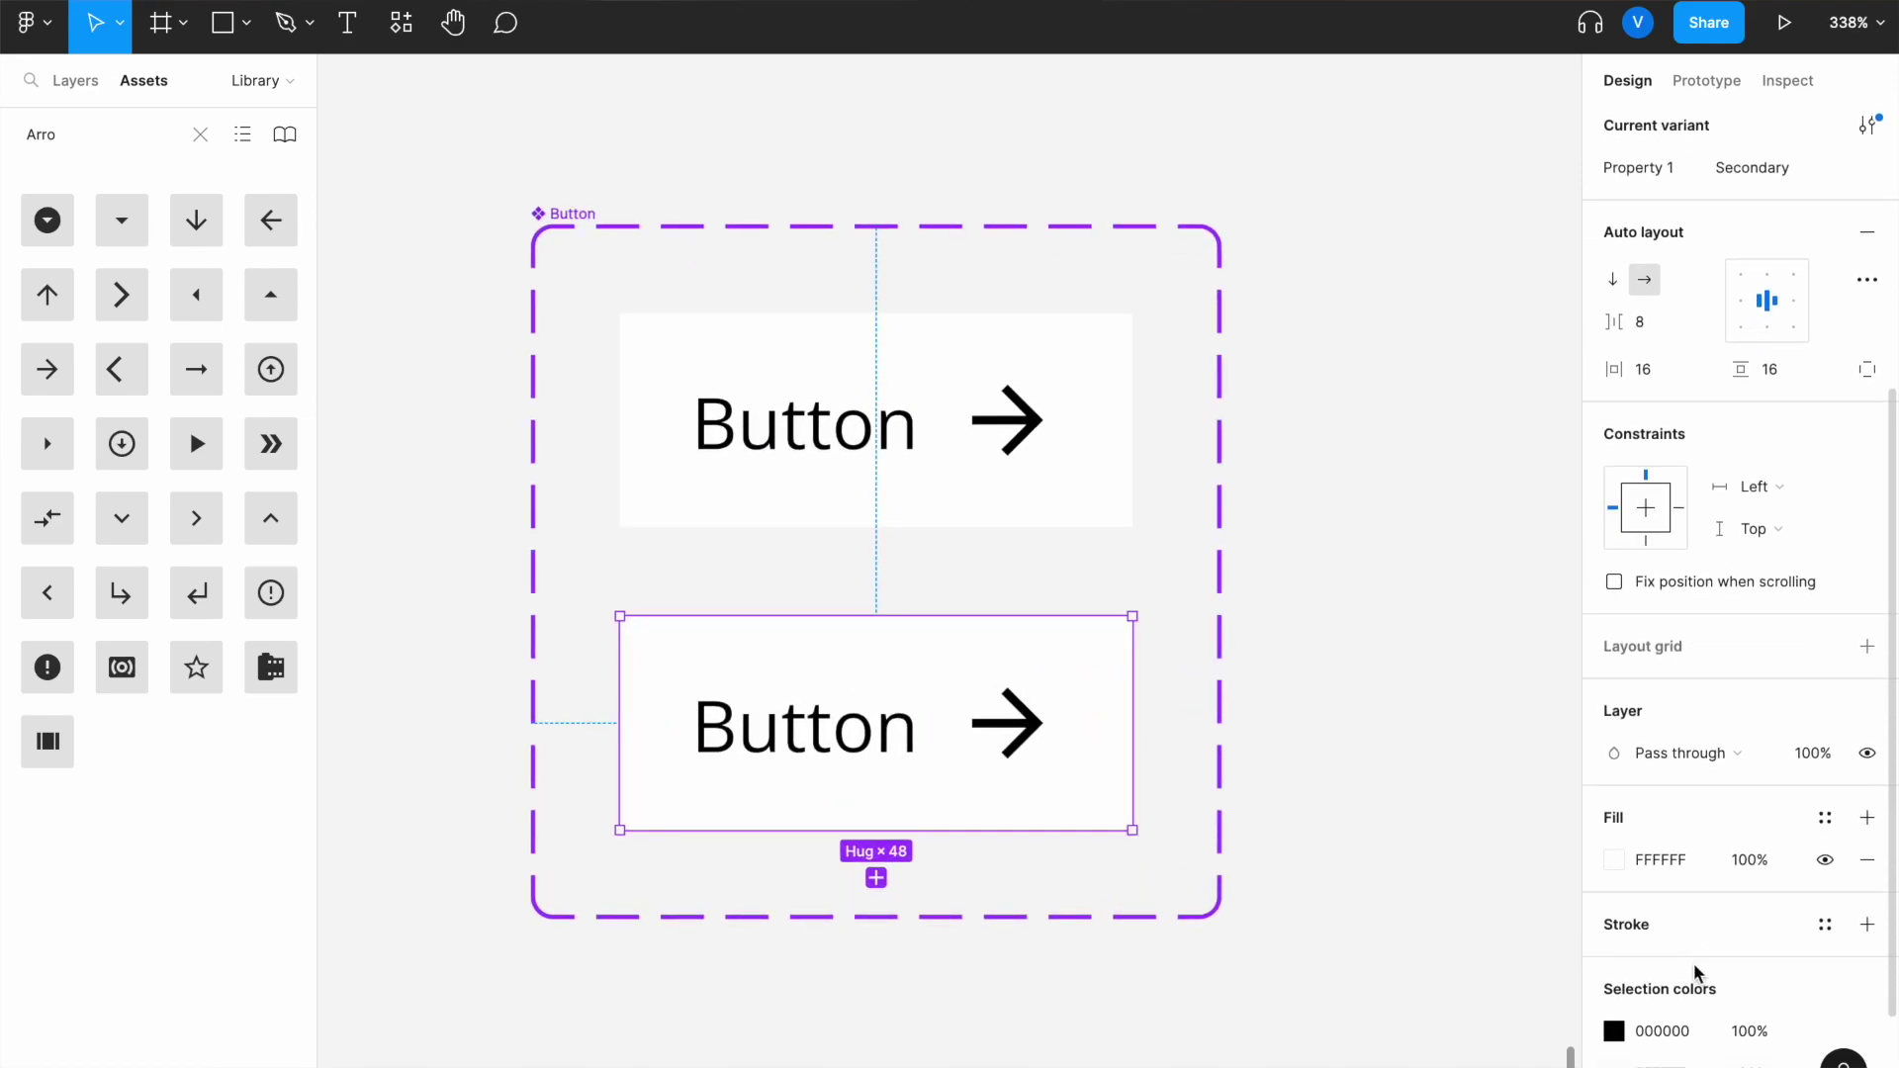
pyautogui.click(1866, 860)
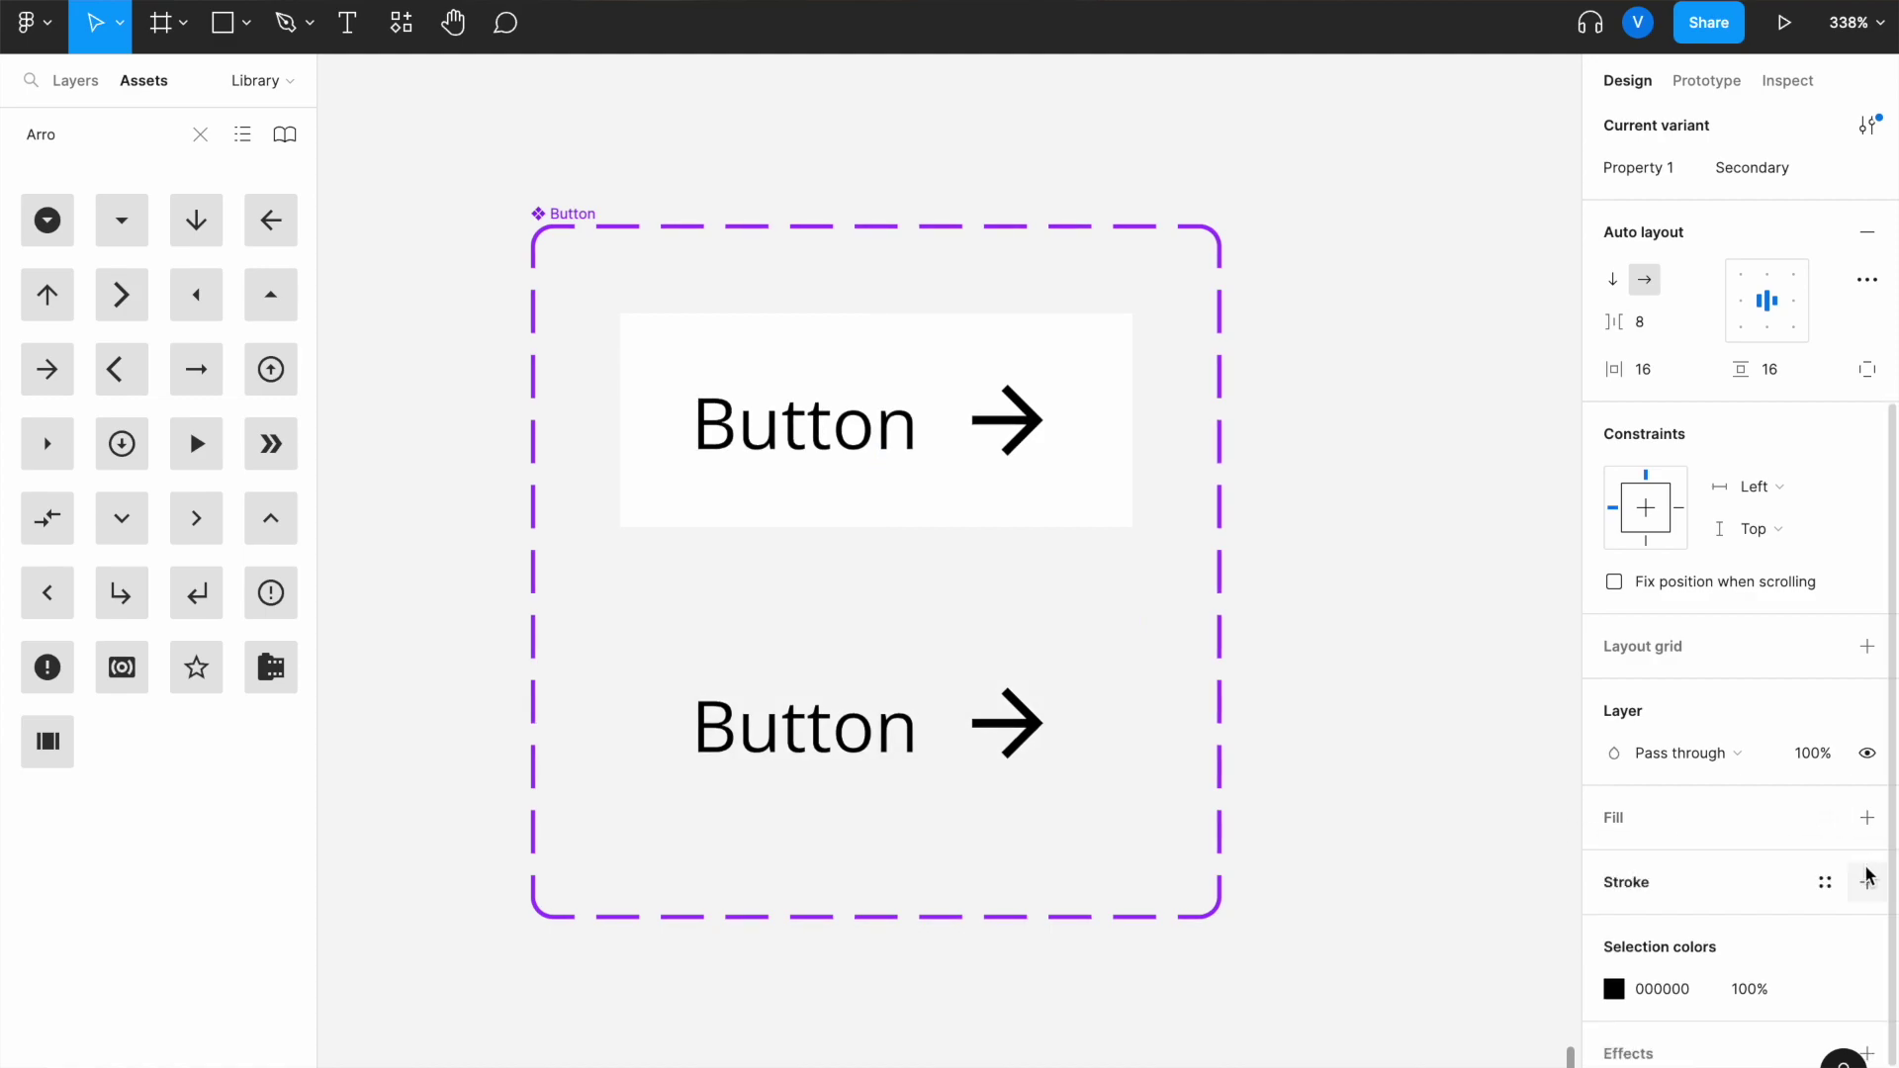
pyautogui.click(1867, 883)
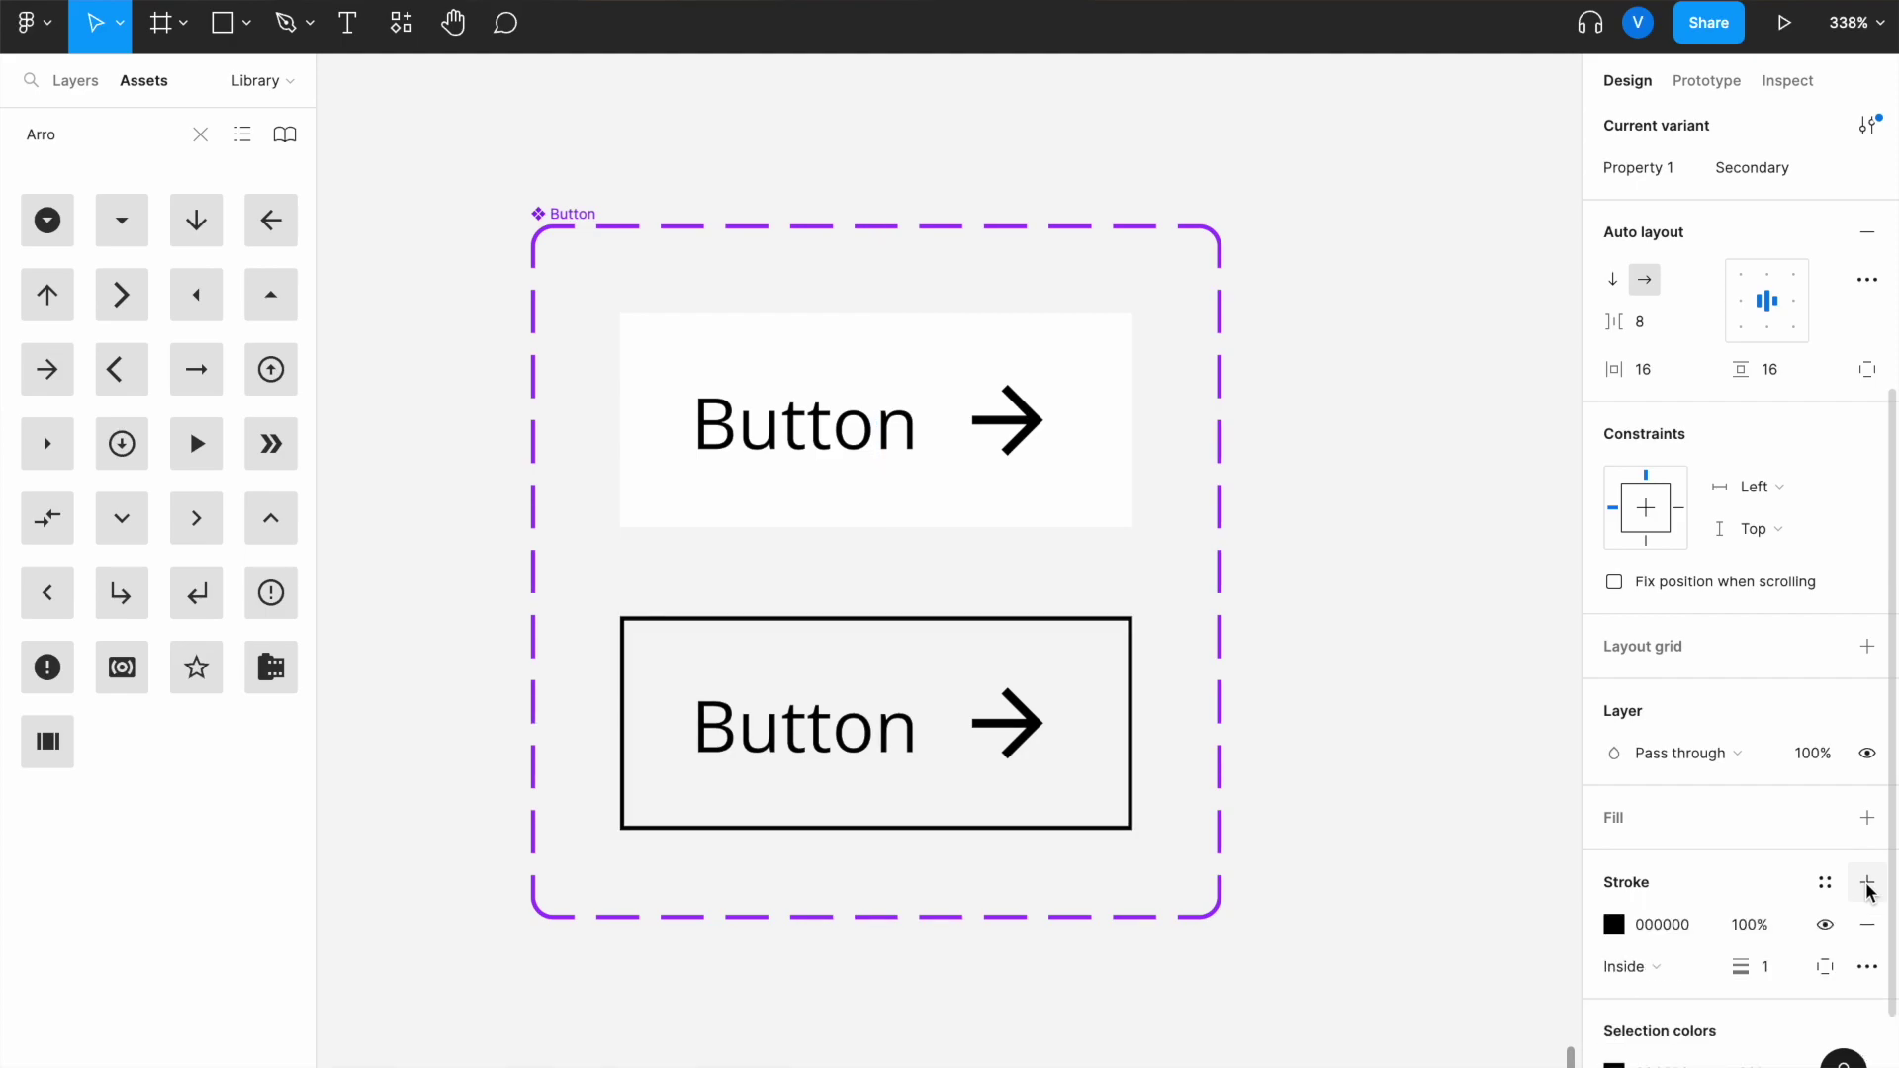
pyautogui.click(1450, 732)
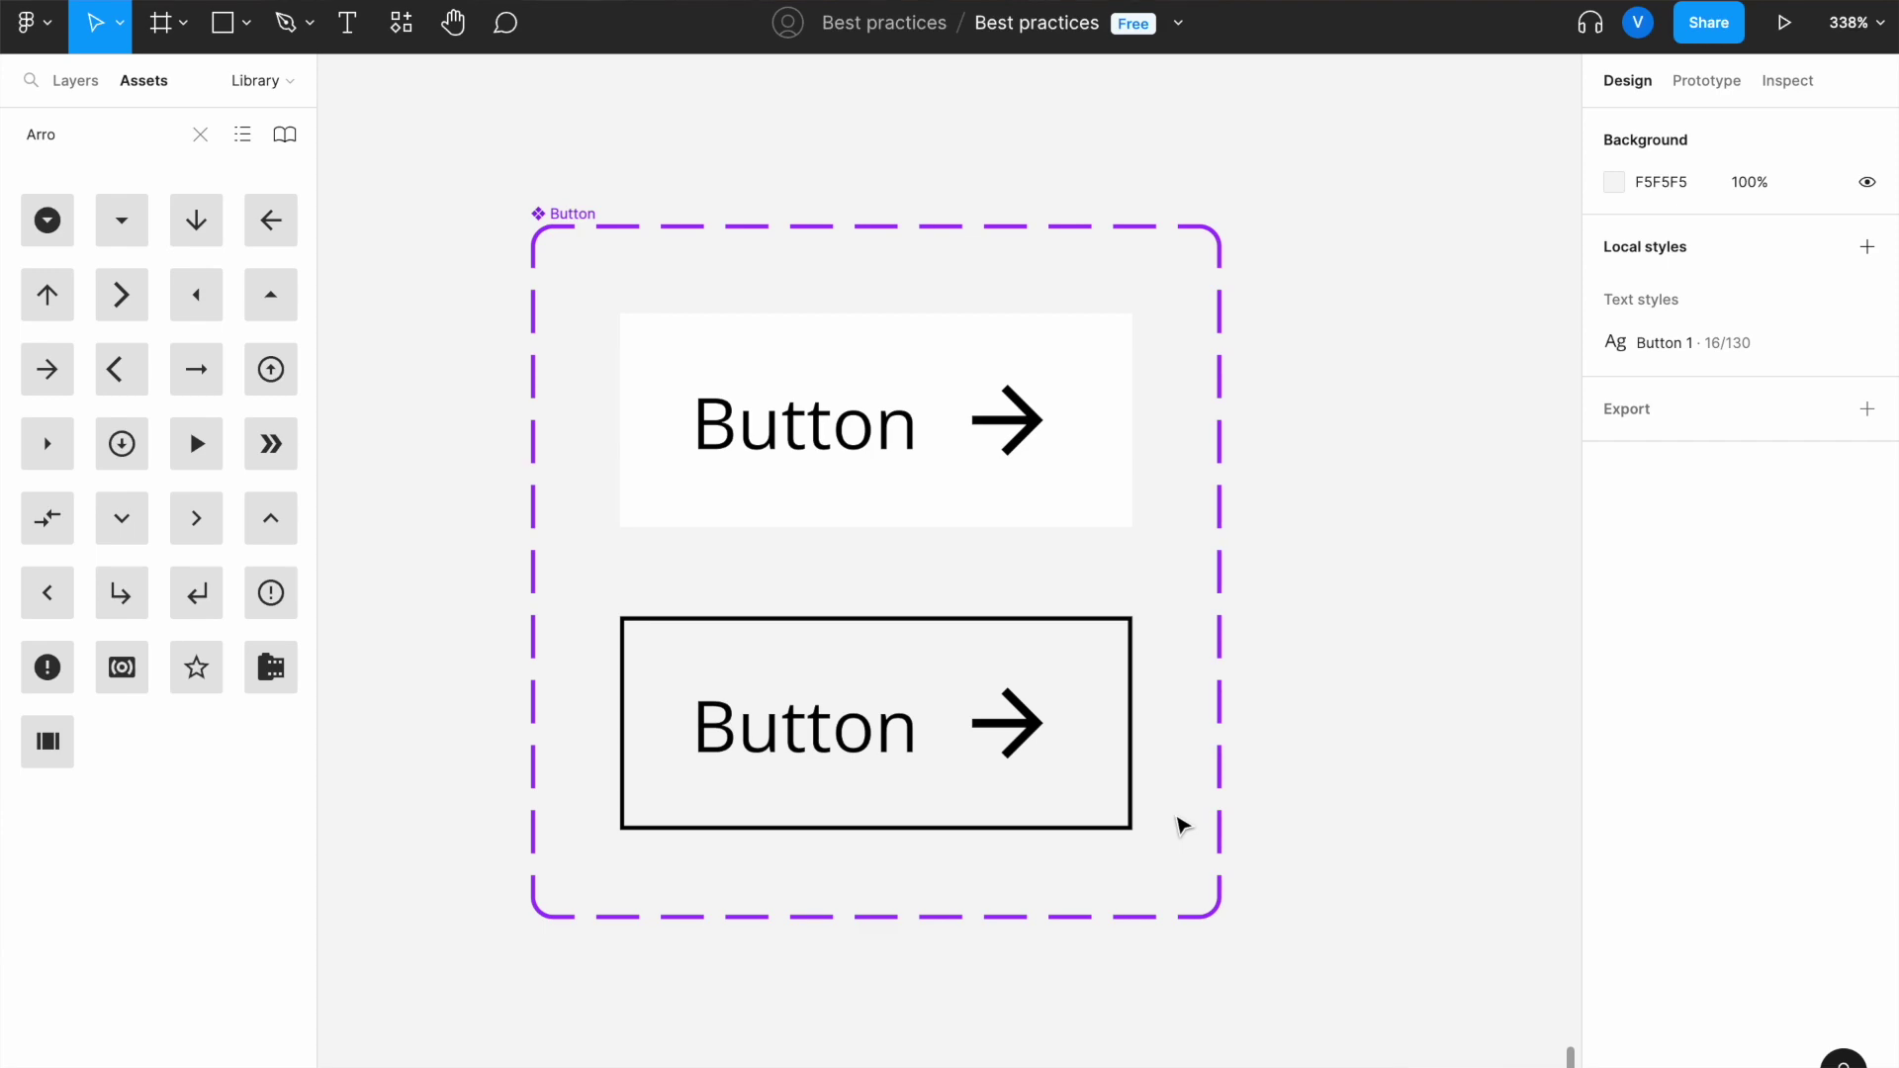
pyautogui.scroll(-3, 1184, 826)
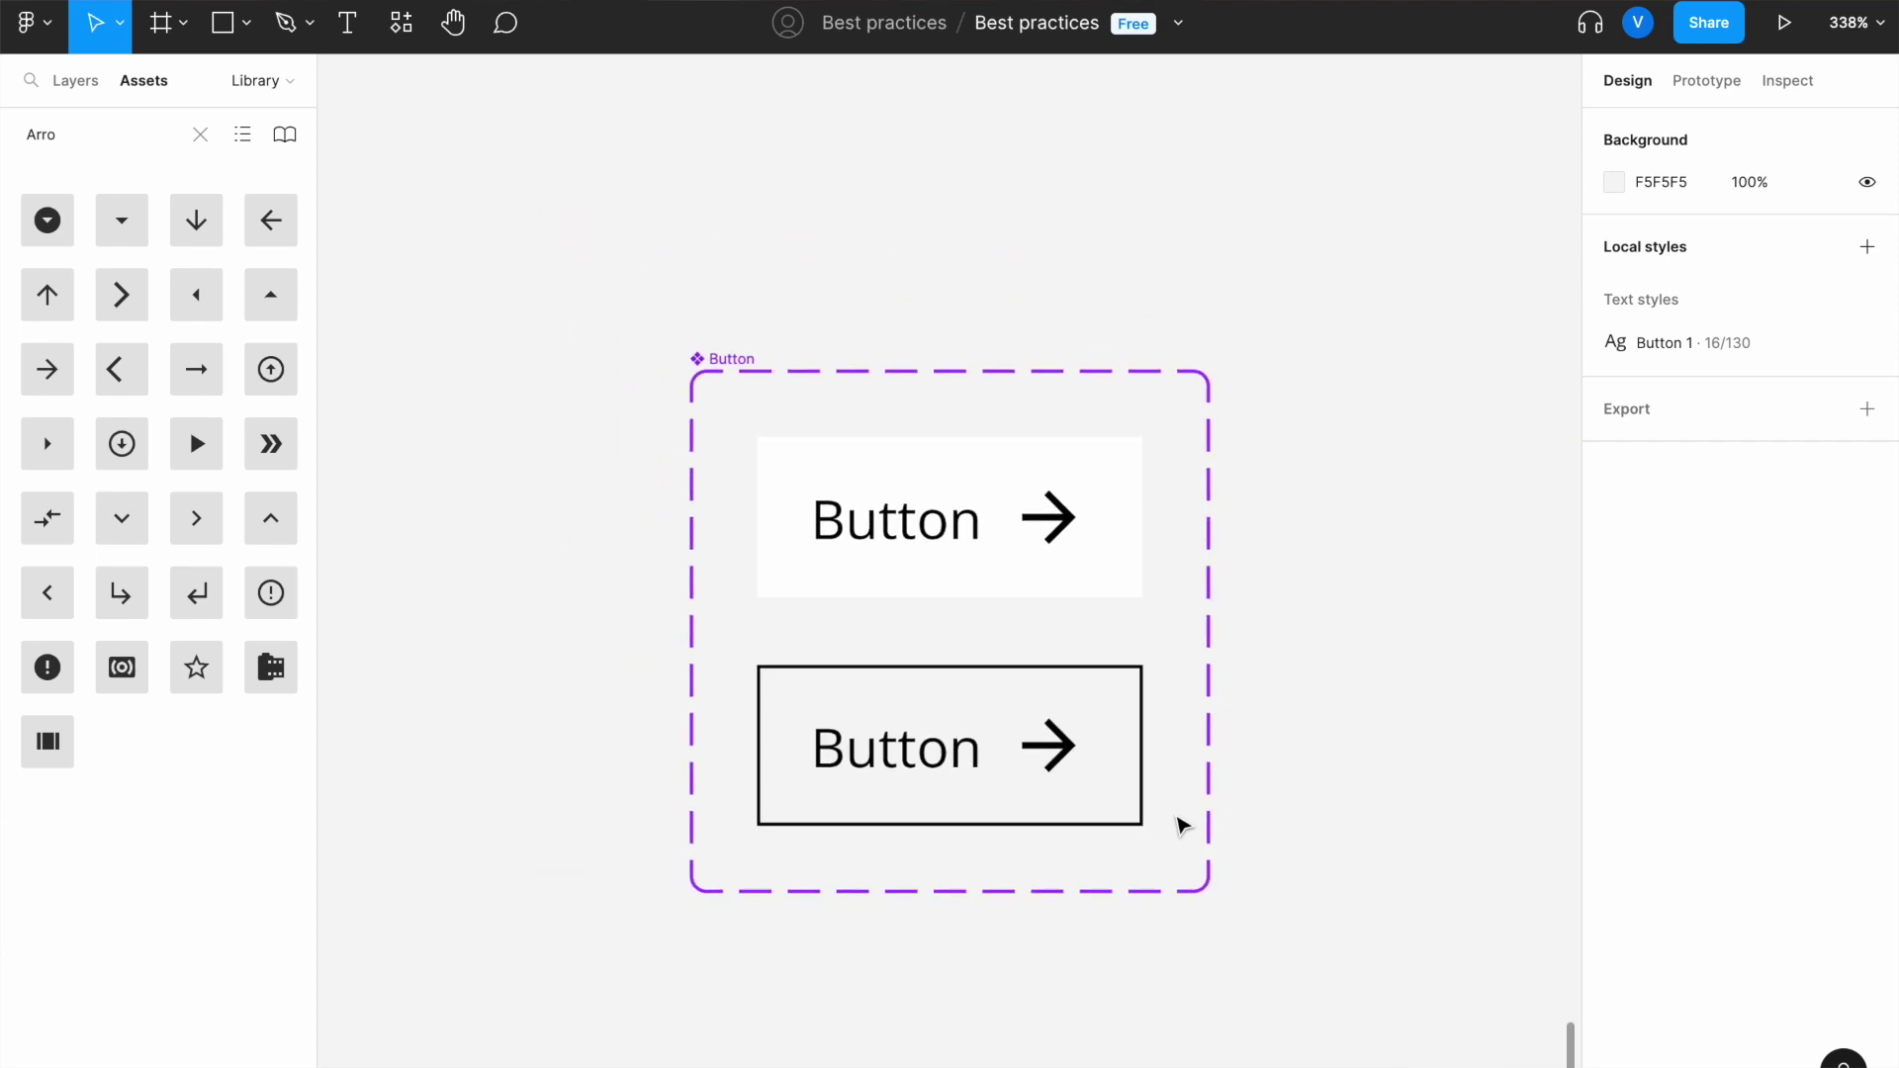
pyautogui.click(744, 363)
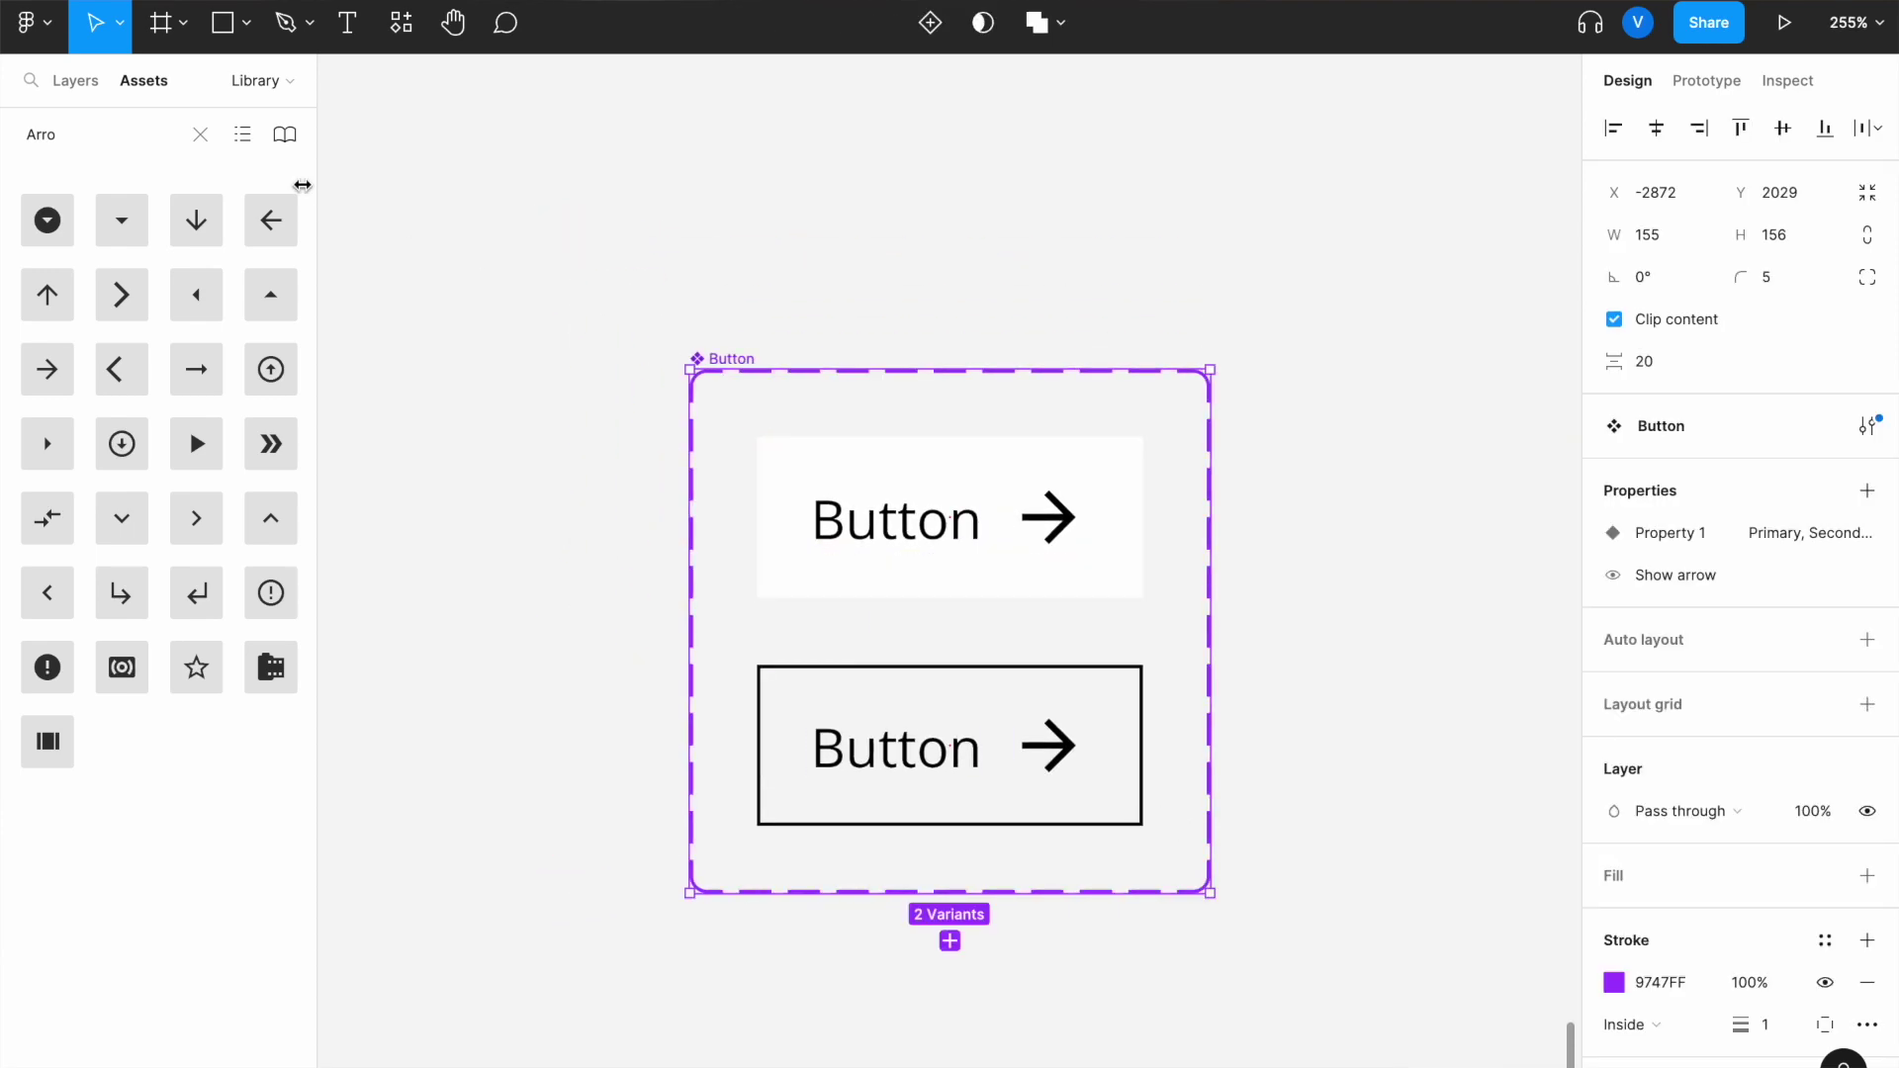
pyautogui.click(525, 239)
pyautogui.hscroll(2, 527, 242)
pyautogui.scroll(-1, 528, 243)
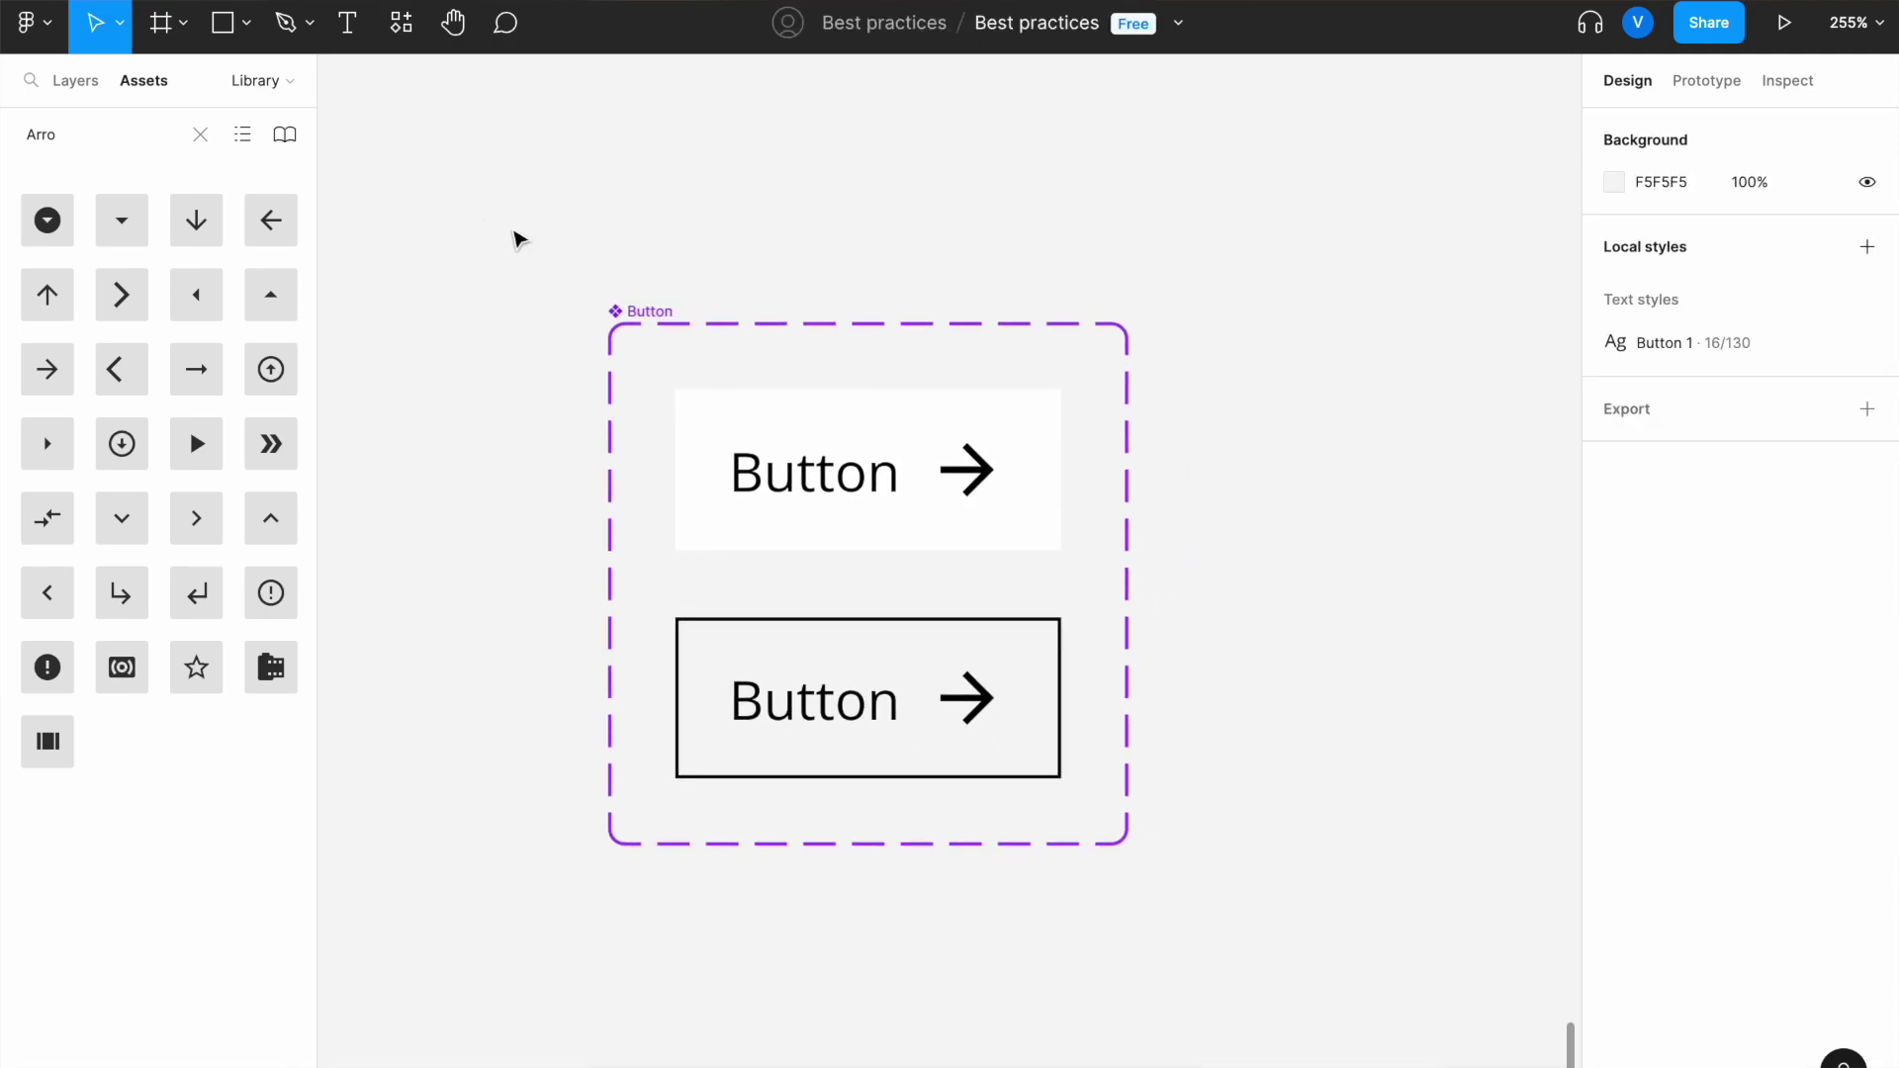
# - Clear the asset search and switch to the Low fidelity - Discovery page
pyautogui.click(199, 134)
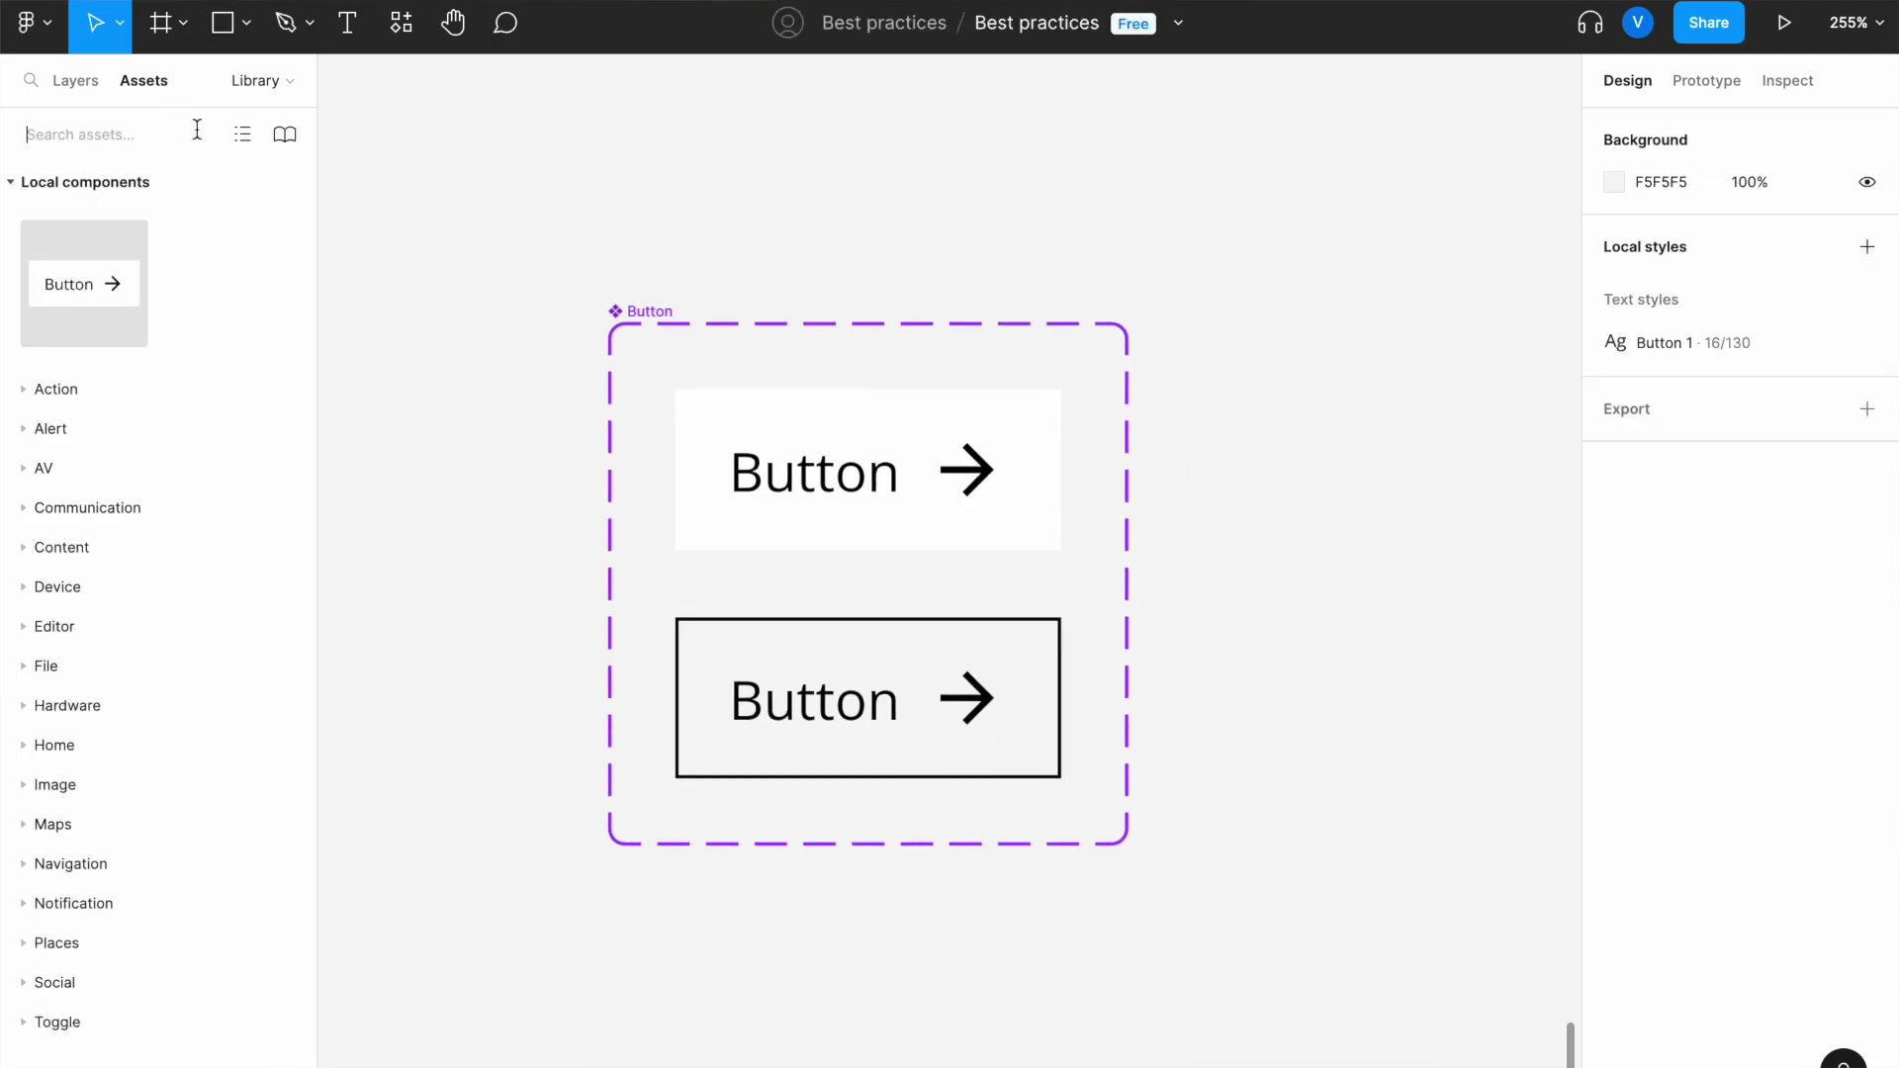
pyautogui.scroll(-3, 574, 234)
pyautogui.click(265, 78)
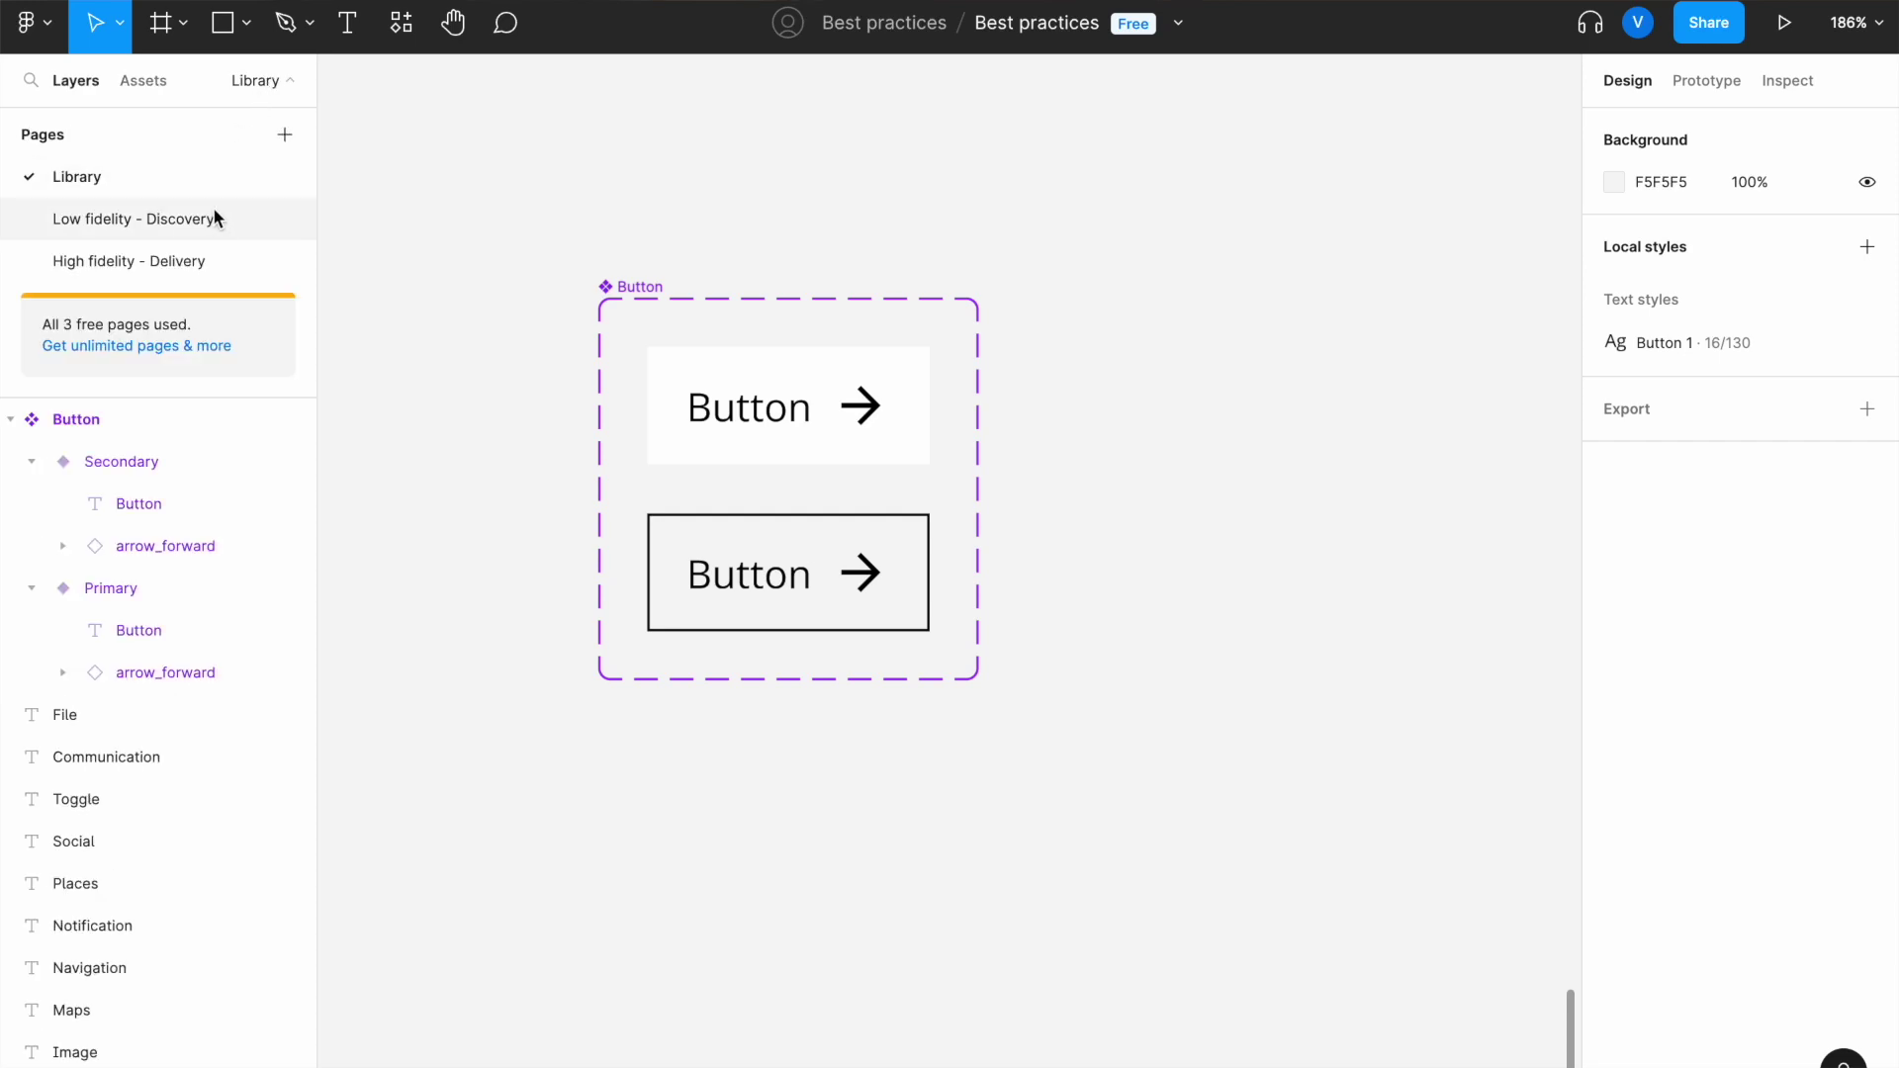
pyautogui.click(137, 219)
# - Add an iPhone 14 frame (390 × 844) to the Low fidelity - Discovery page
pyautogui.press('f')
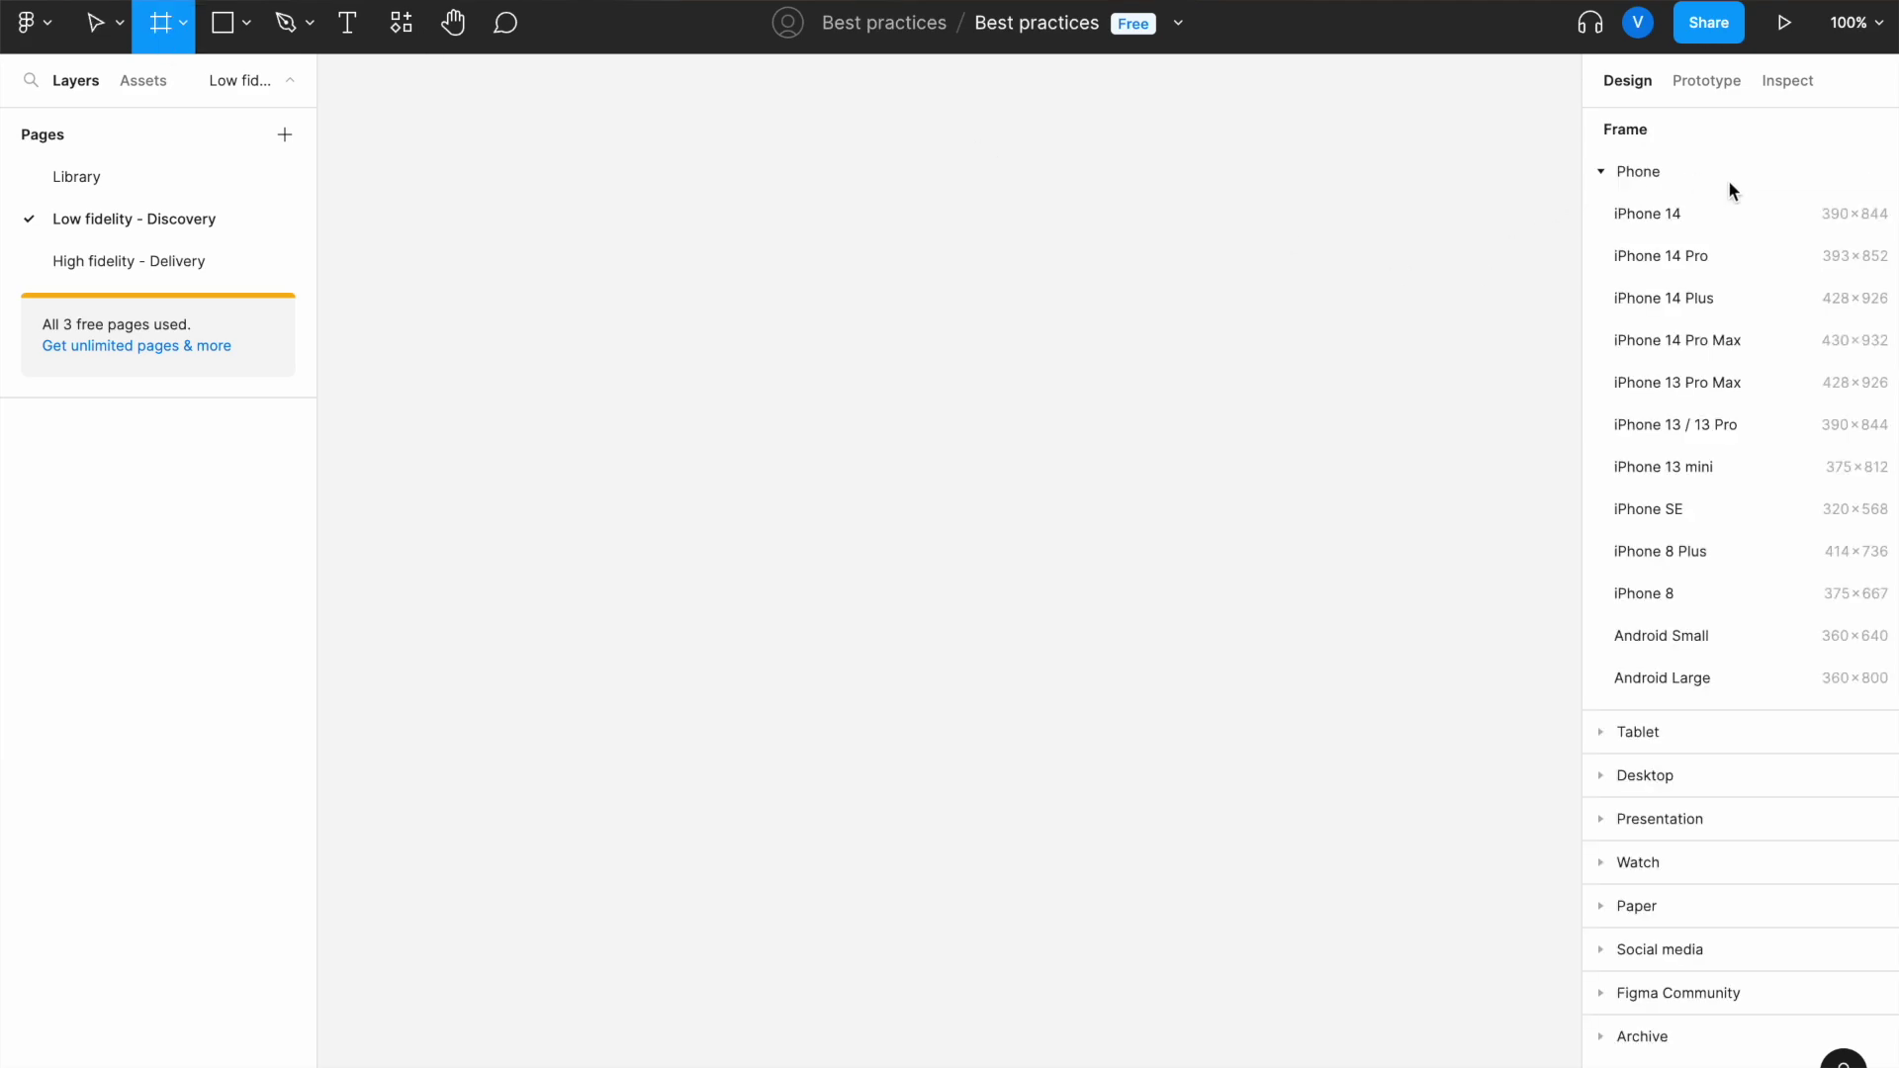
pyautogui.click(1722, 210)
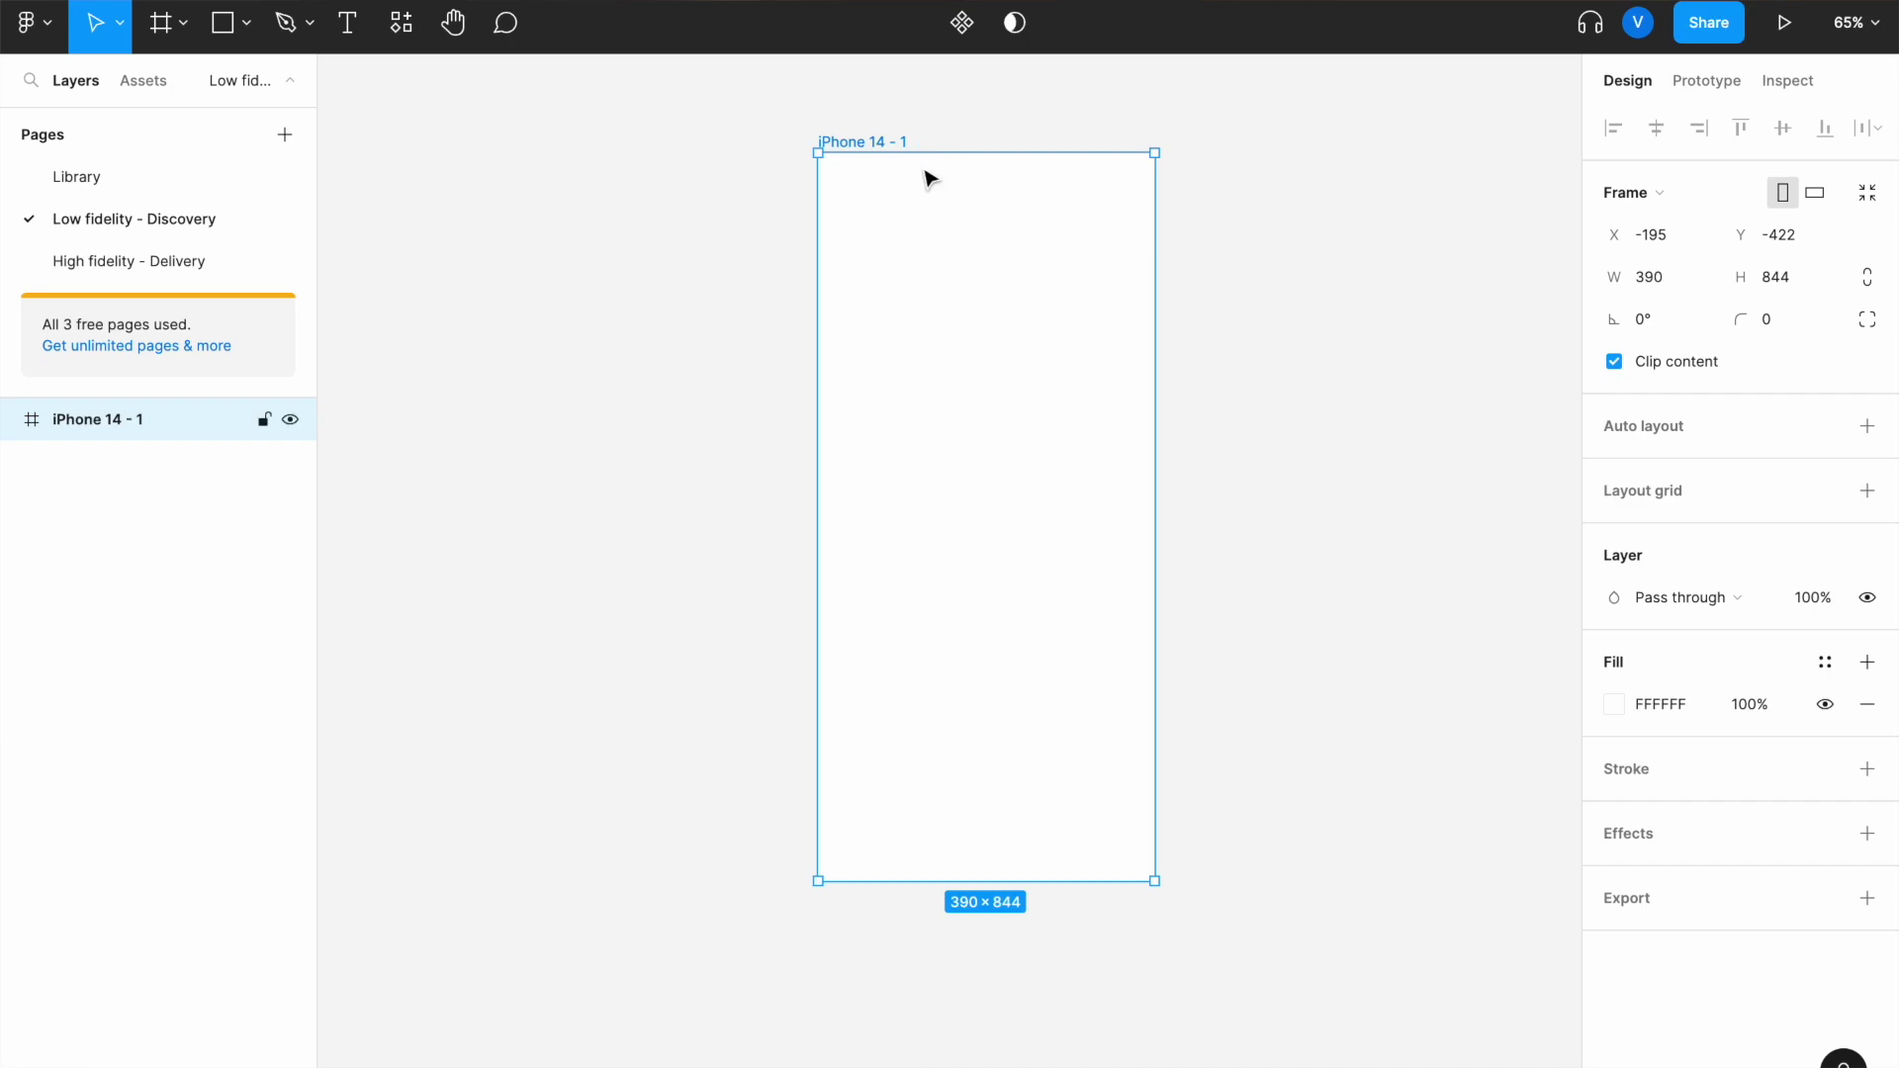
pyautogui.scroll(3, 903, 152)
pyautogui.scroll(-2, 908, 159)
pyautogui.hscroll(1, 908, 158)
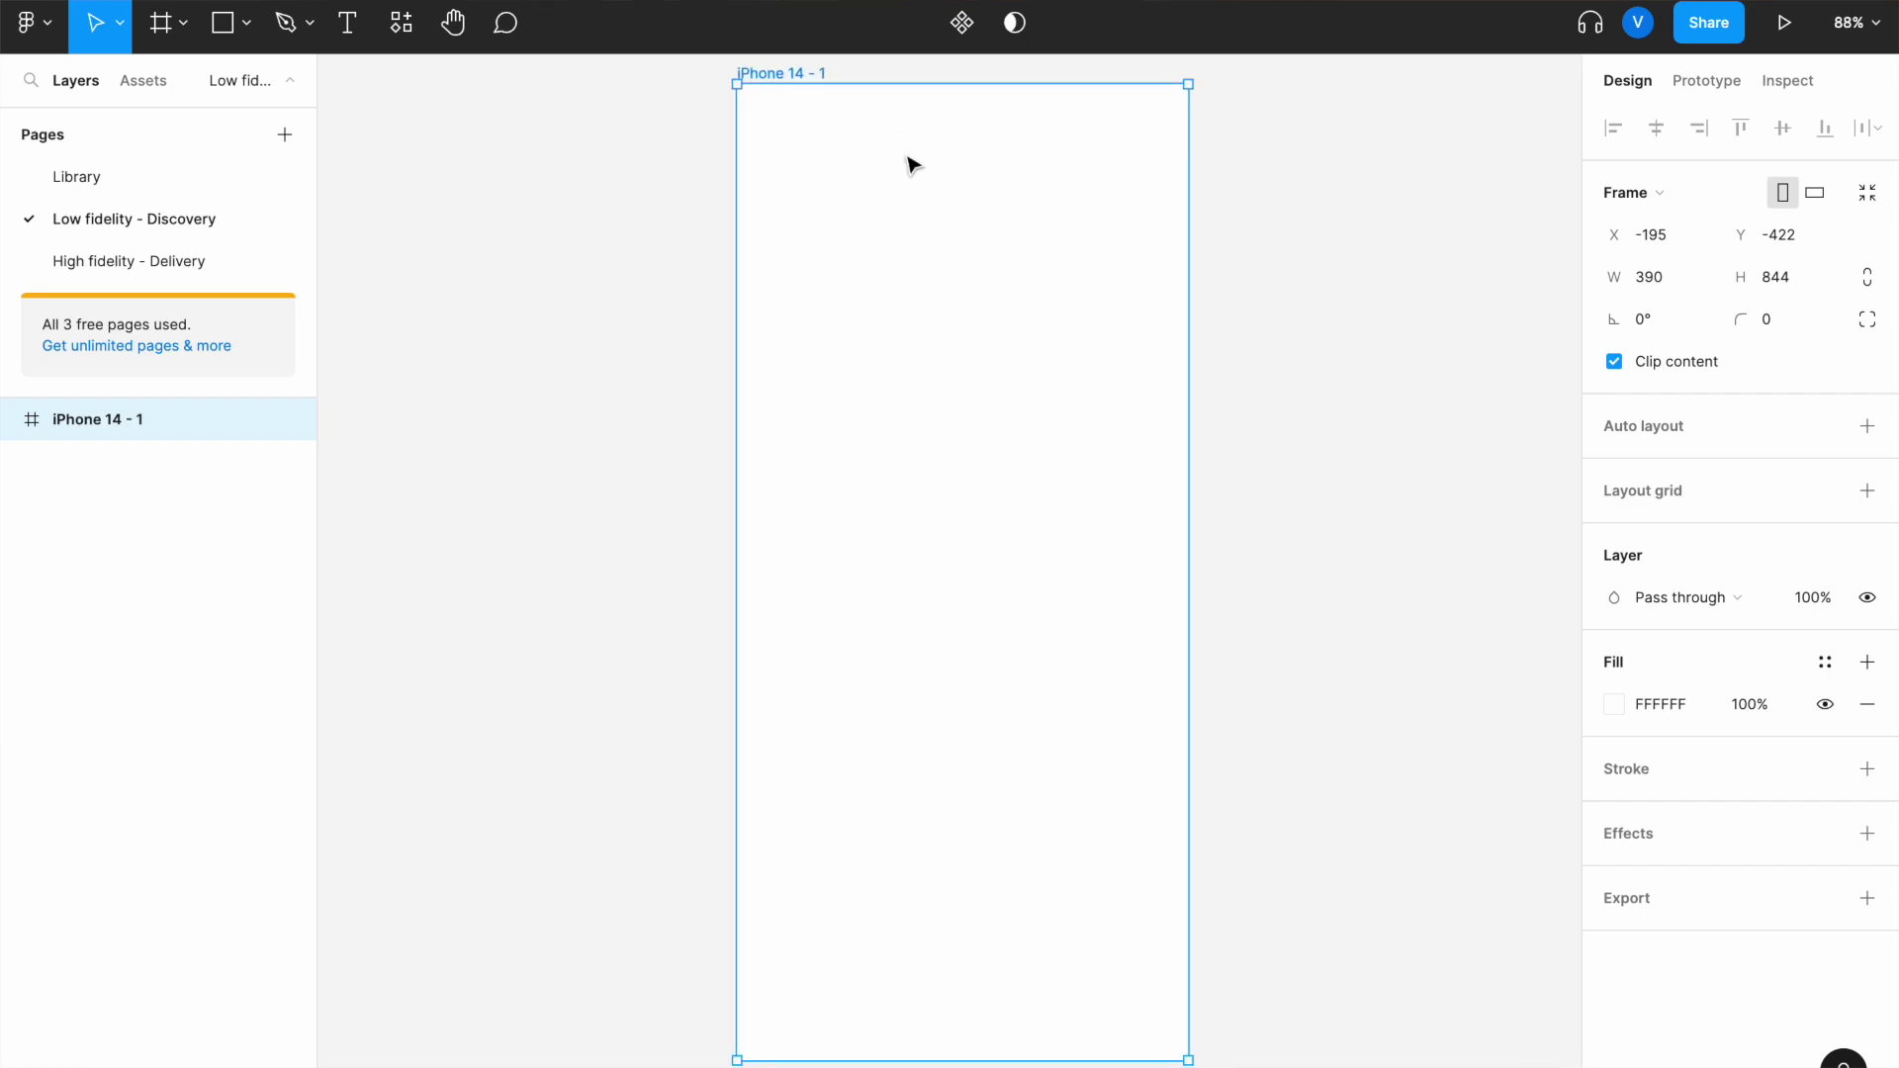
pyautogui.click(664, 263)
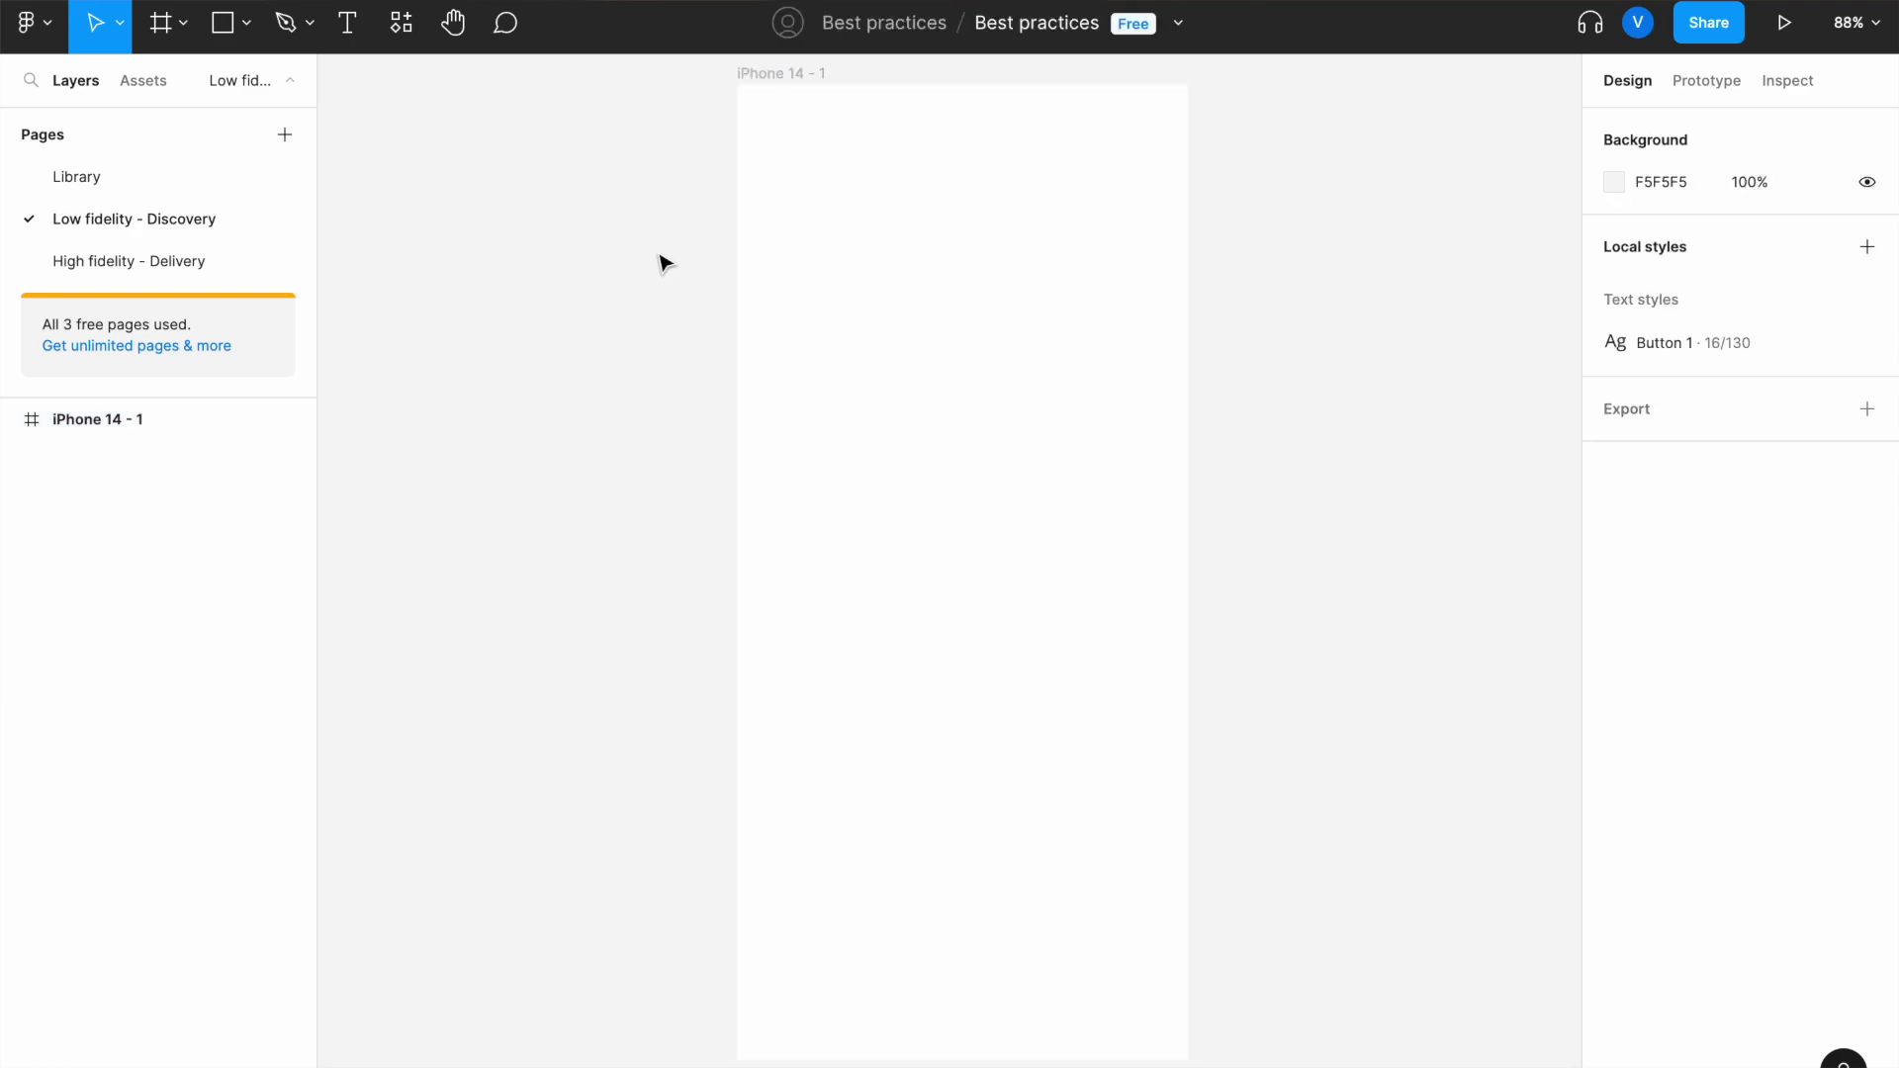
# - Search the assets for "Button" and place a Button instance in the iPhone 14 - 1 frame at about X 137, Y 318
pyautogui.click(1127, 577)
pyautogui.click(488, 405)
pyautogui.click(157, 89)
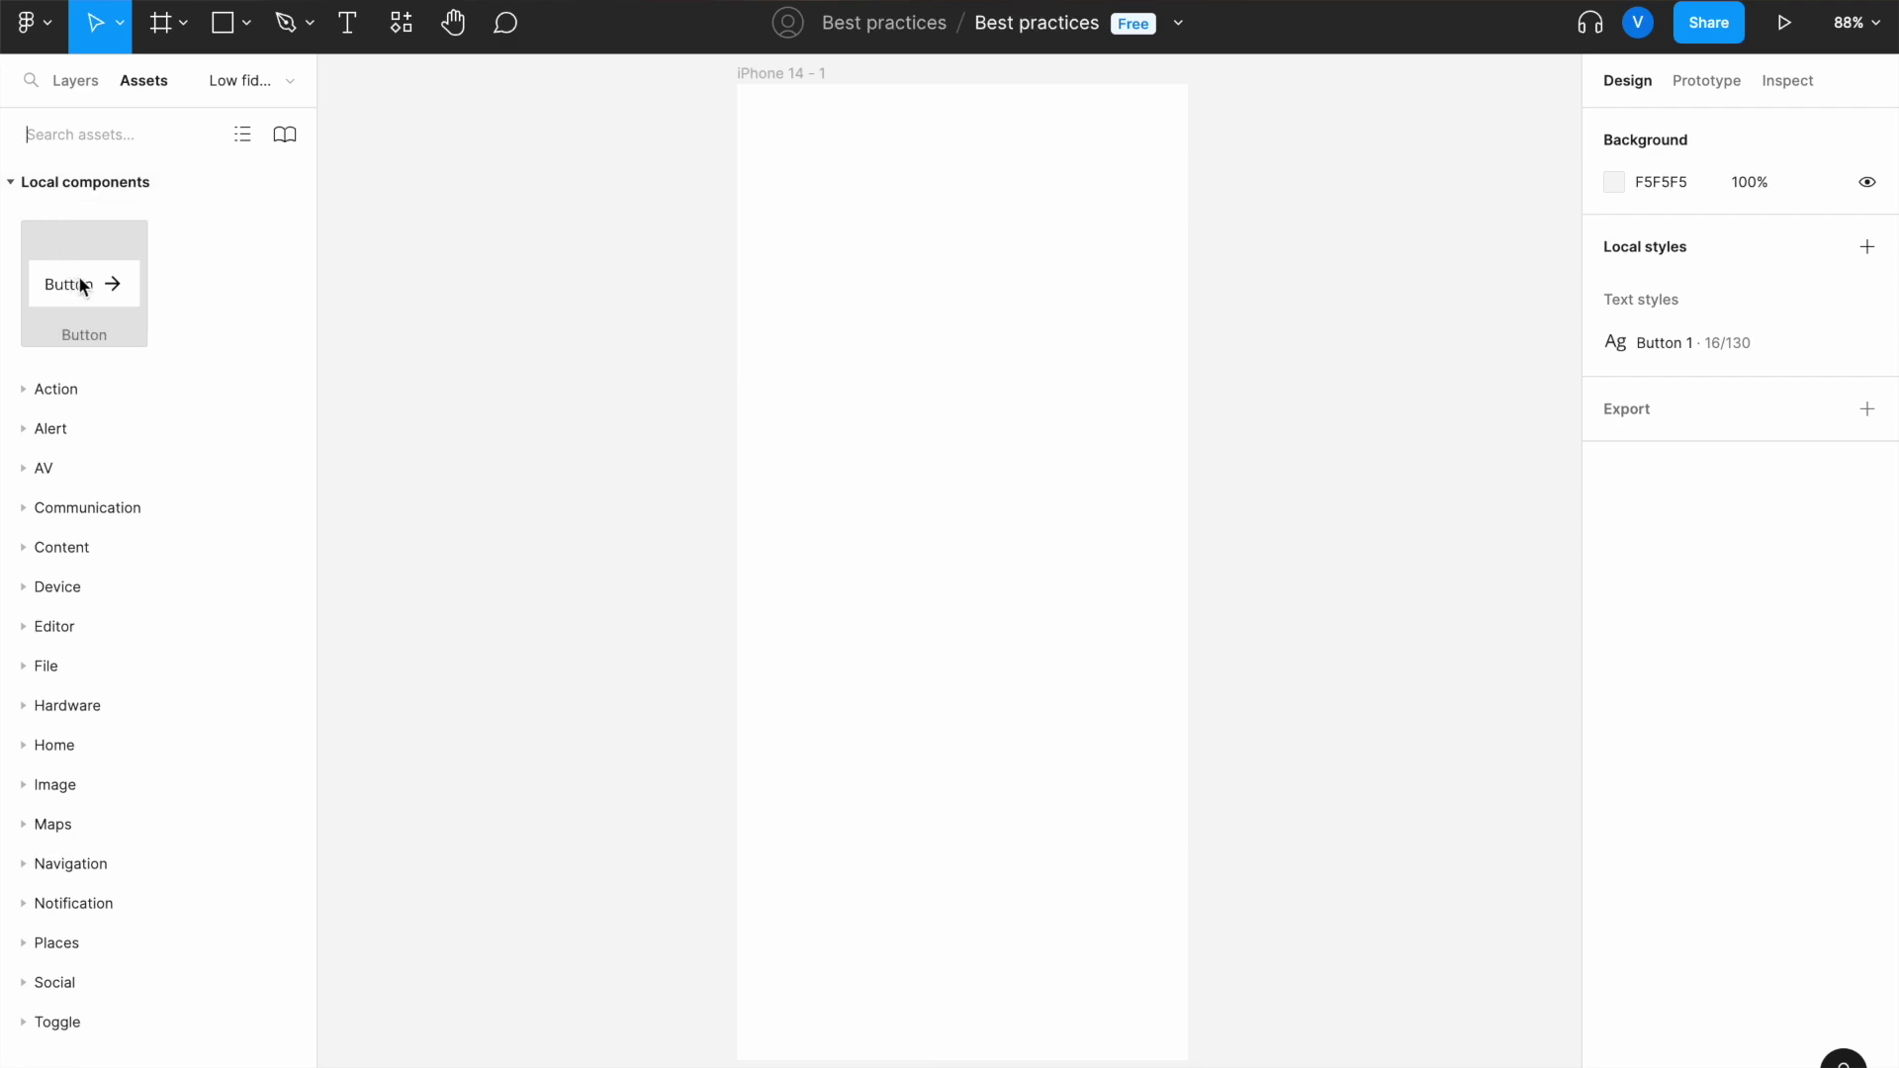
pyautogui.click(76, 143)
pyautogui.write('Button')
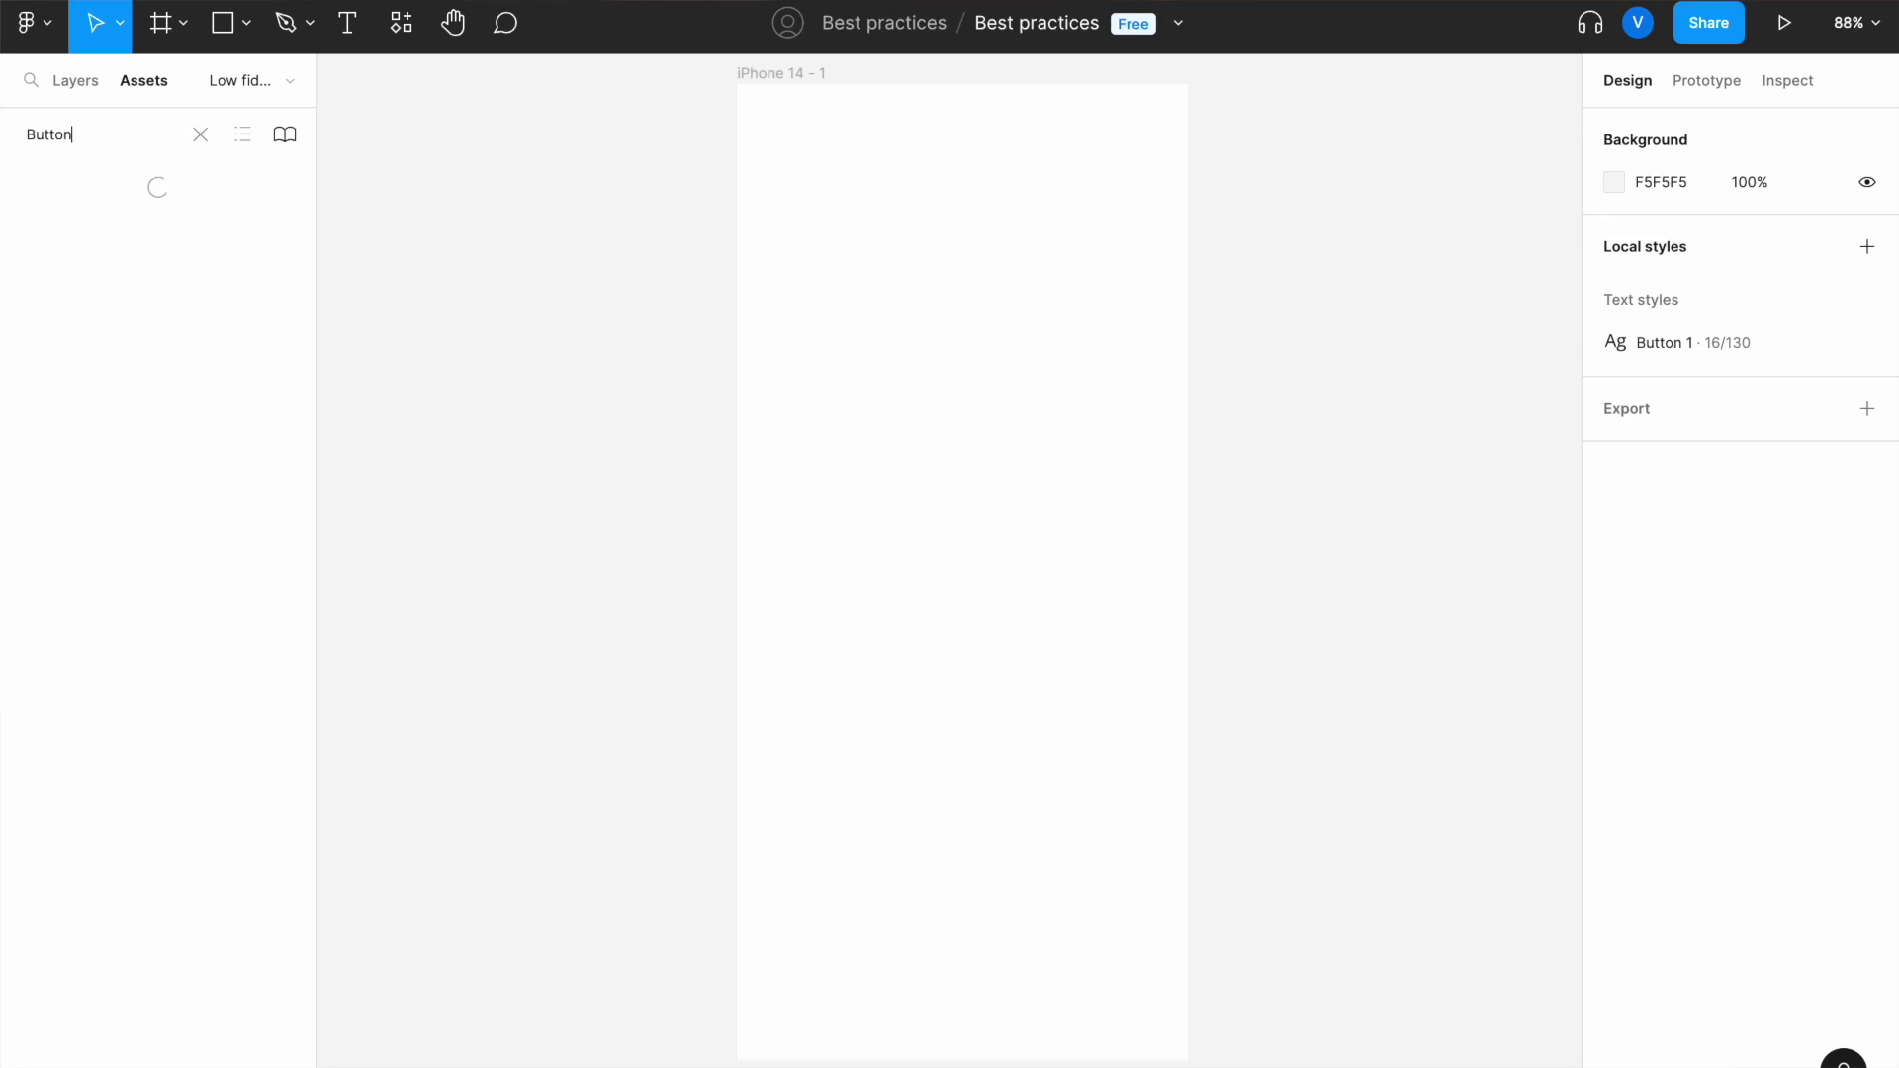
pyautogui.moveTo(65, 259); pyautogui.dragTo(942, 495)
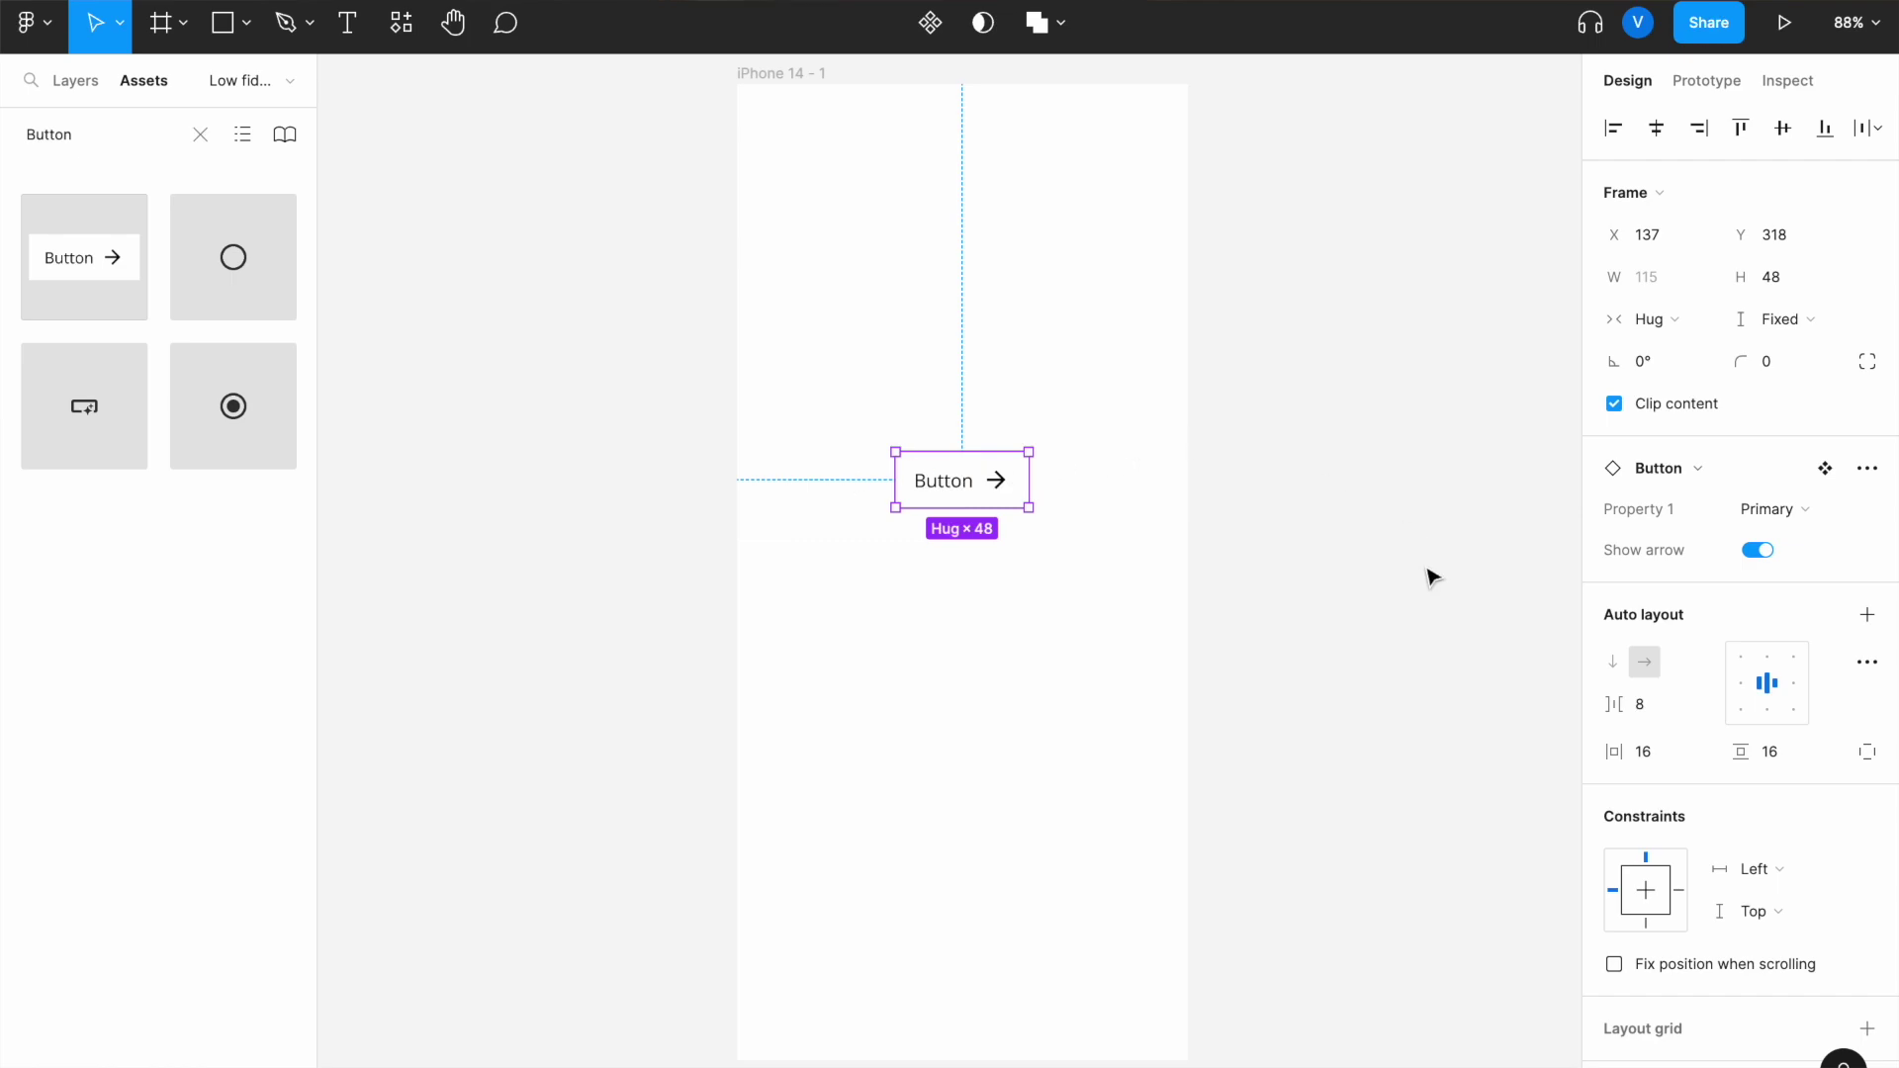
pyautogui.scroll(3, 973, 508)
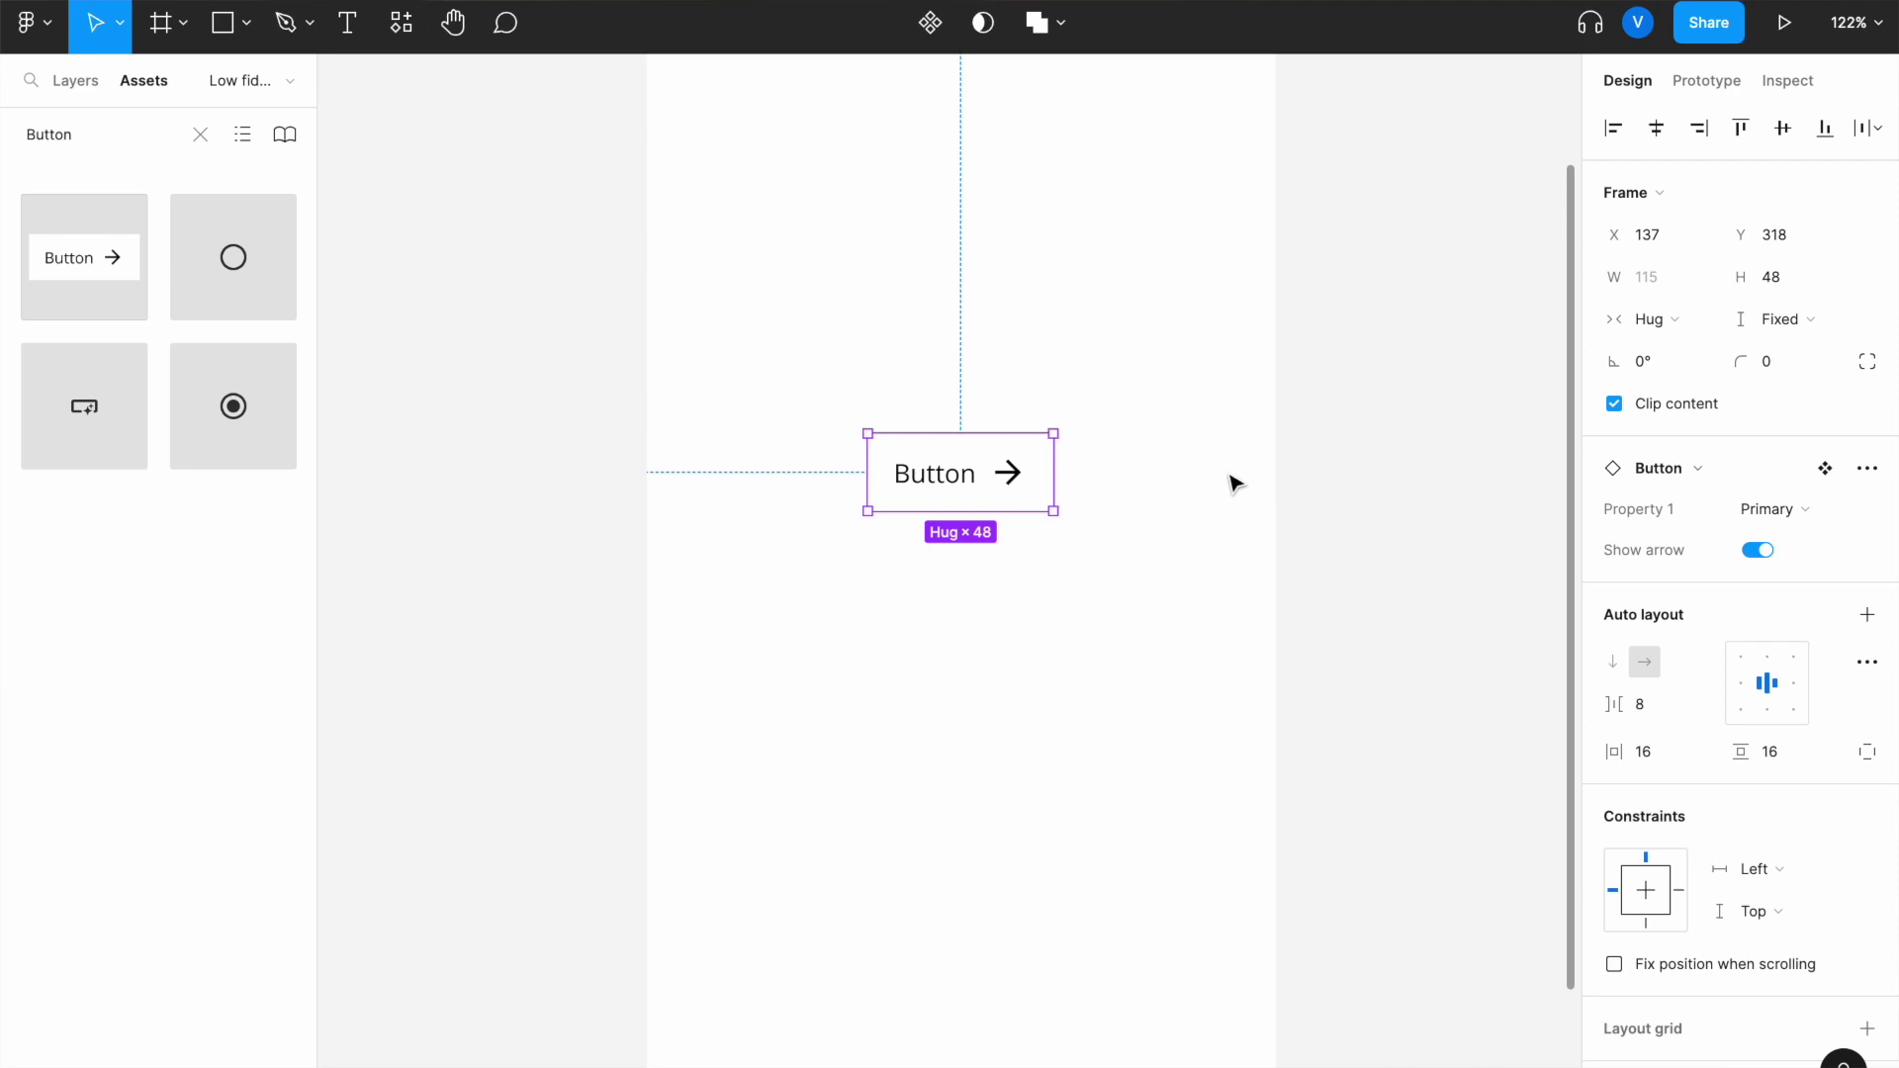
pyautogui.click(1297, 440)
pyautogui.click(954, 501)
pyautogui.scroll(-5, 953, 500)
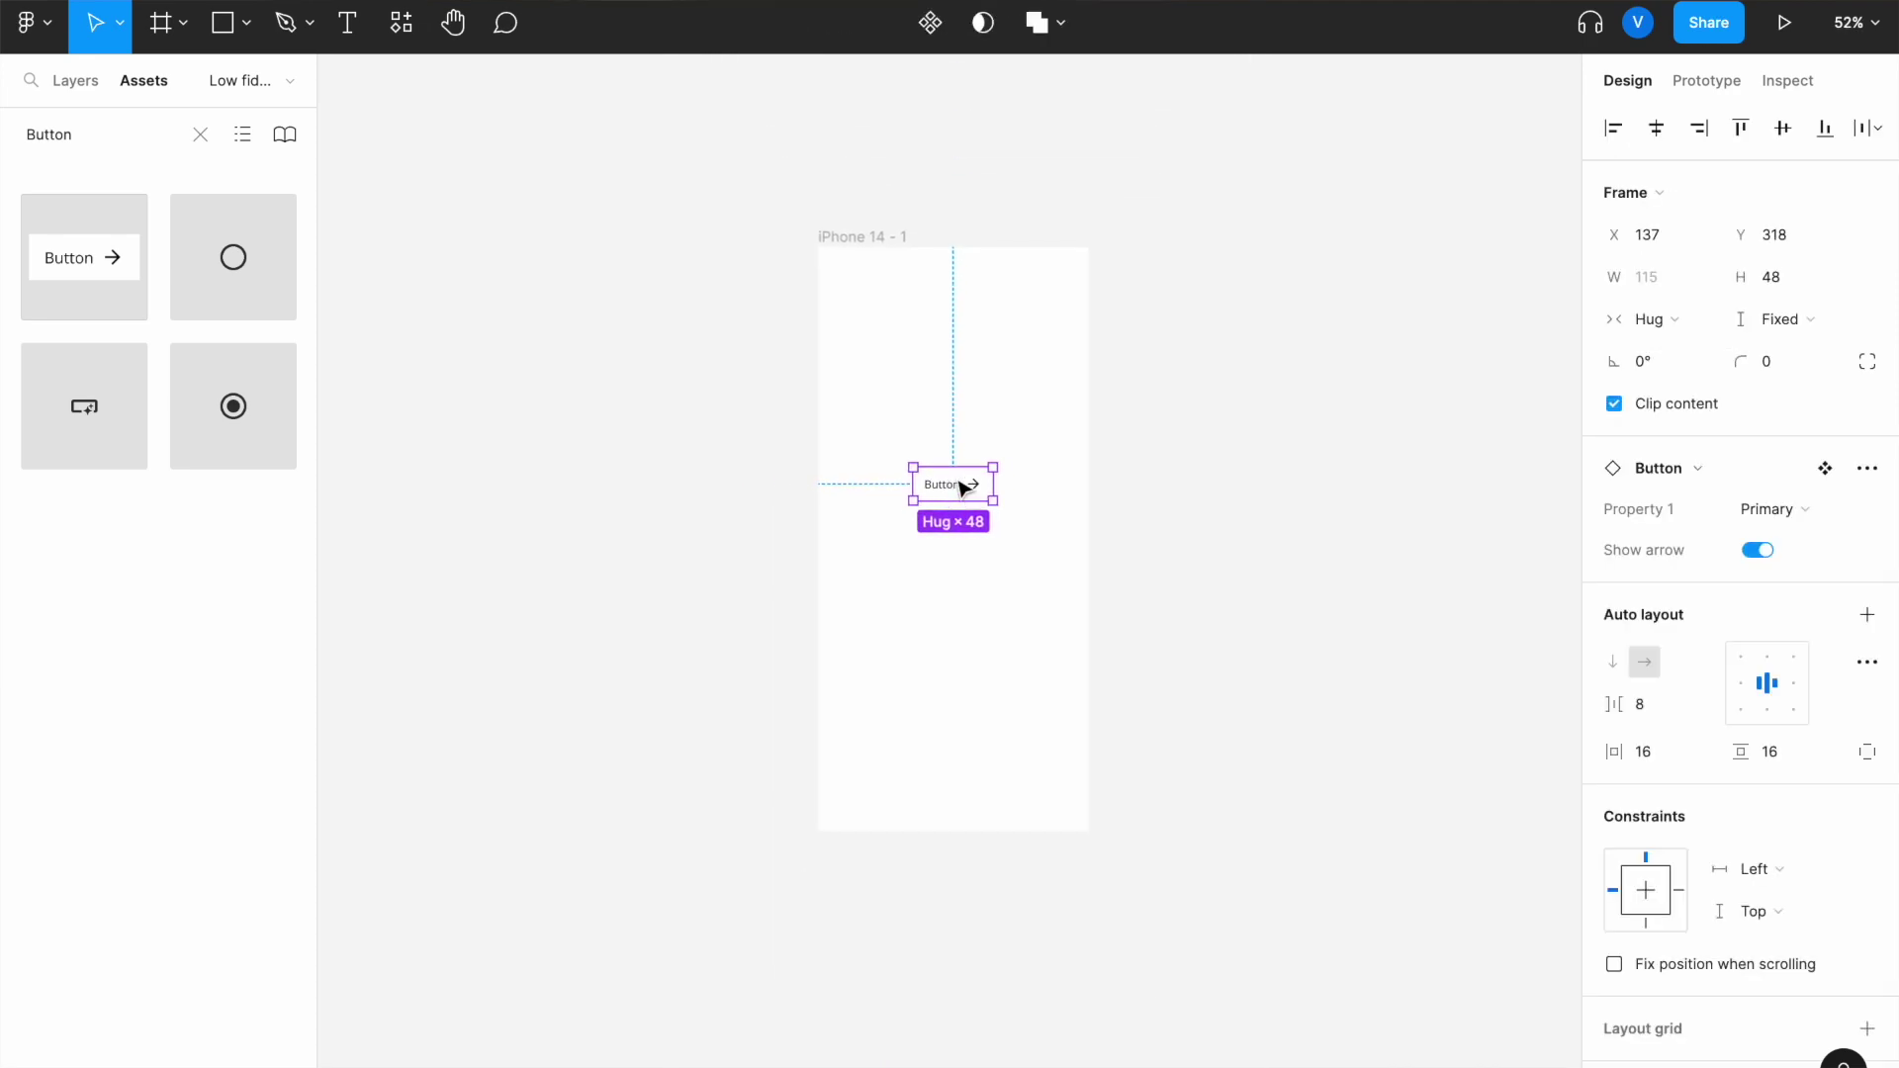
pyautogui.click(885, 236)
pyautogui.click(1375, 454)
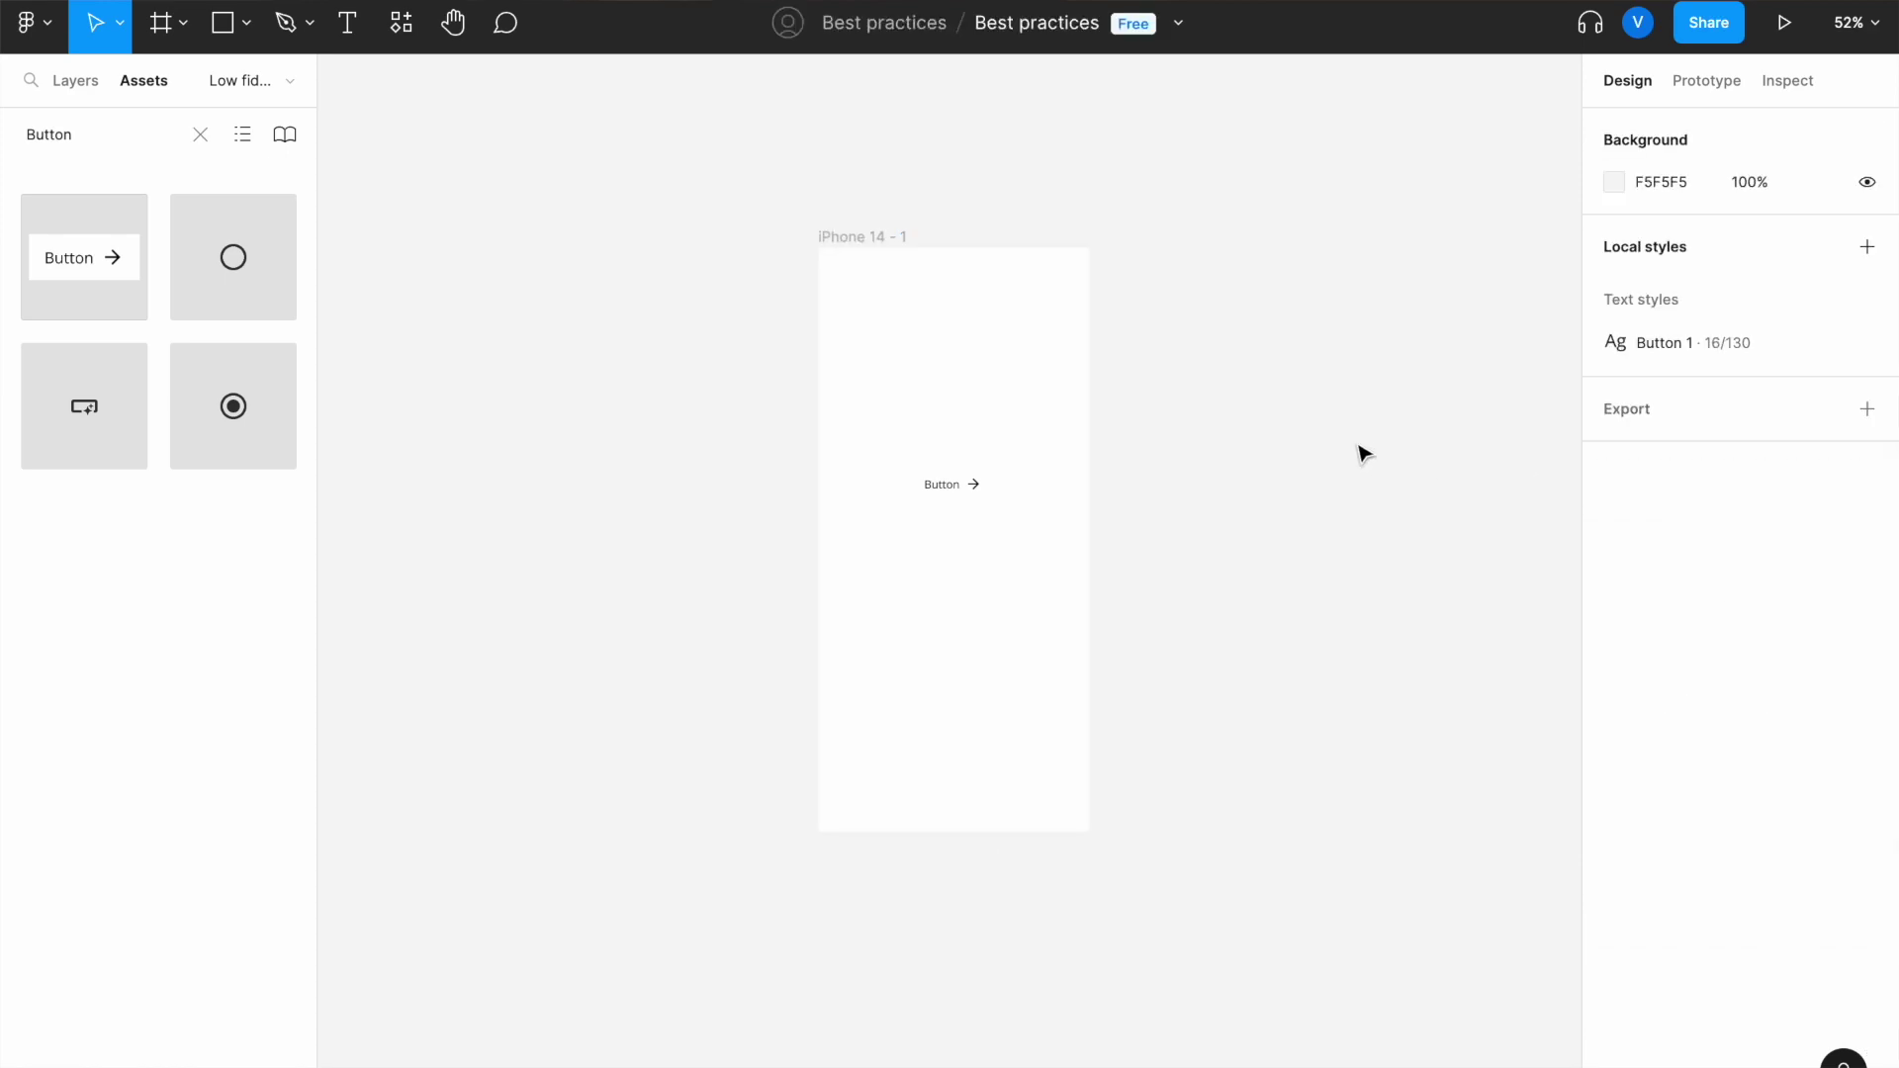
pyautogui.click(968, 500)
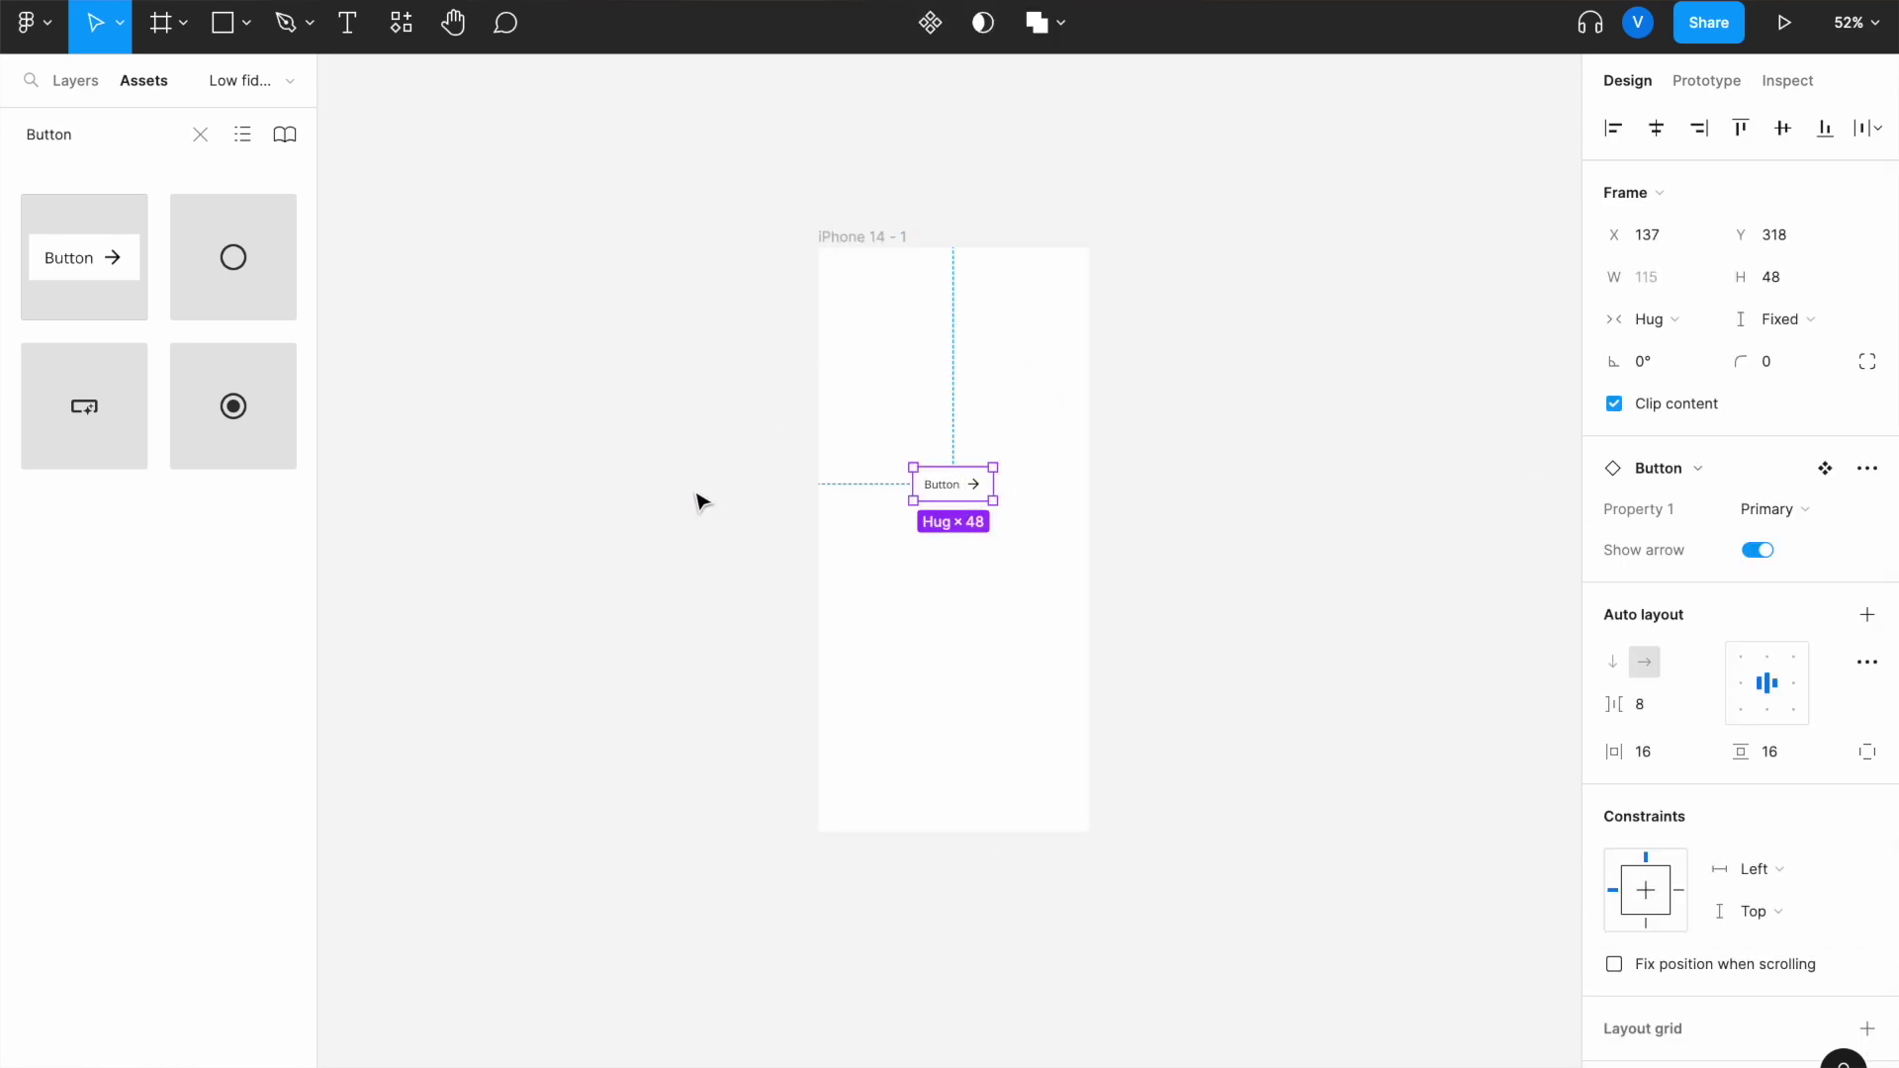
# - Return to the Library page and set the Primary button variant's corner radius to 8
pyautogui.click(89, 83)
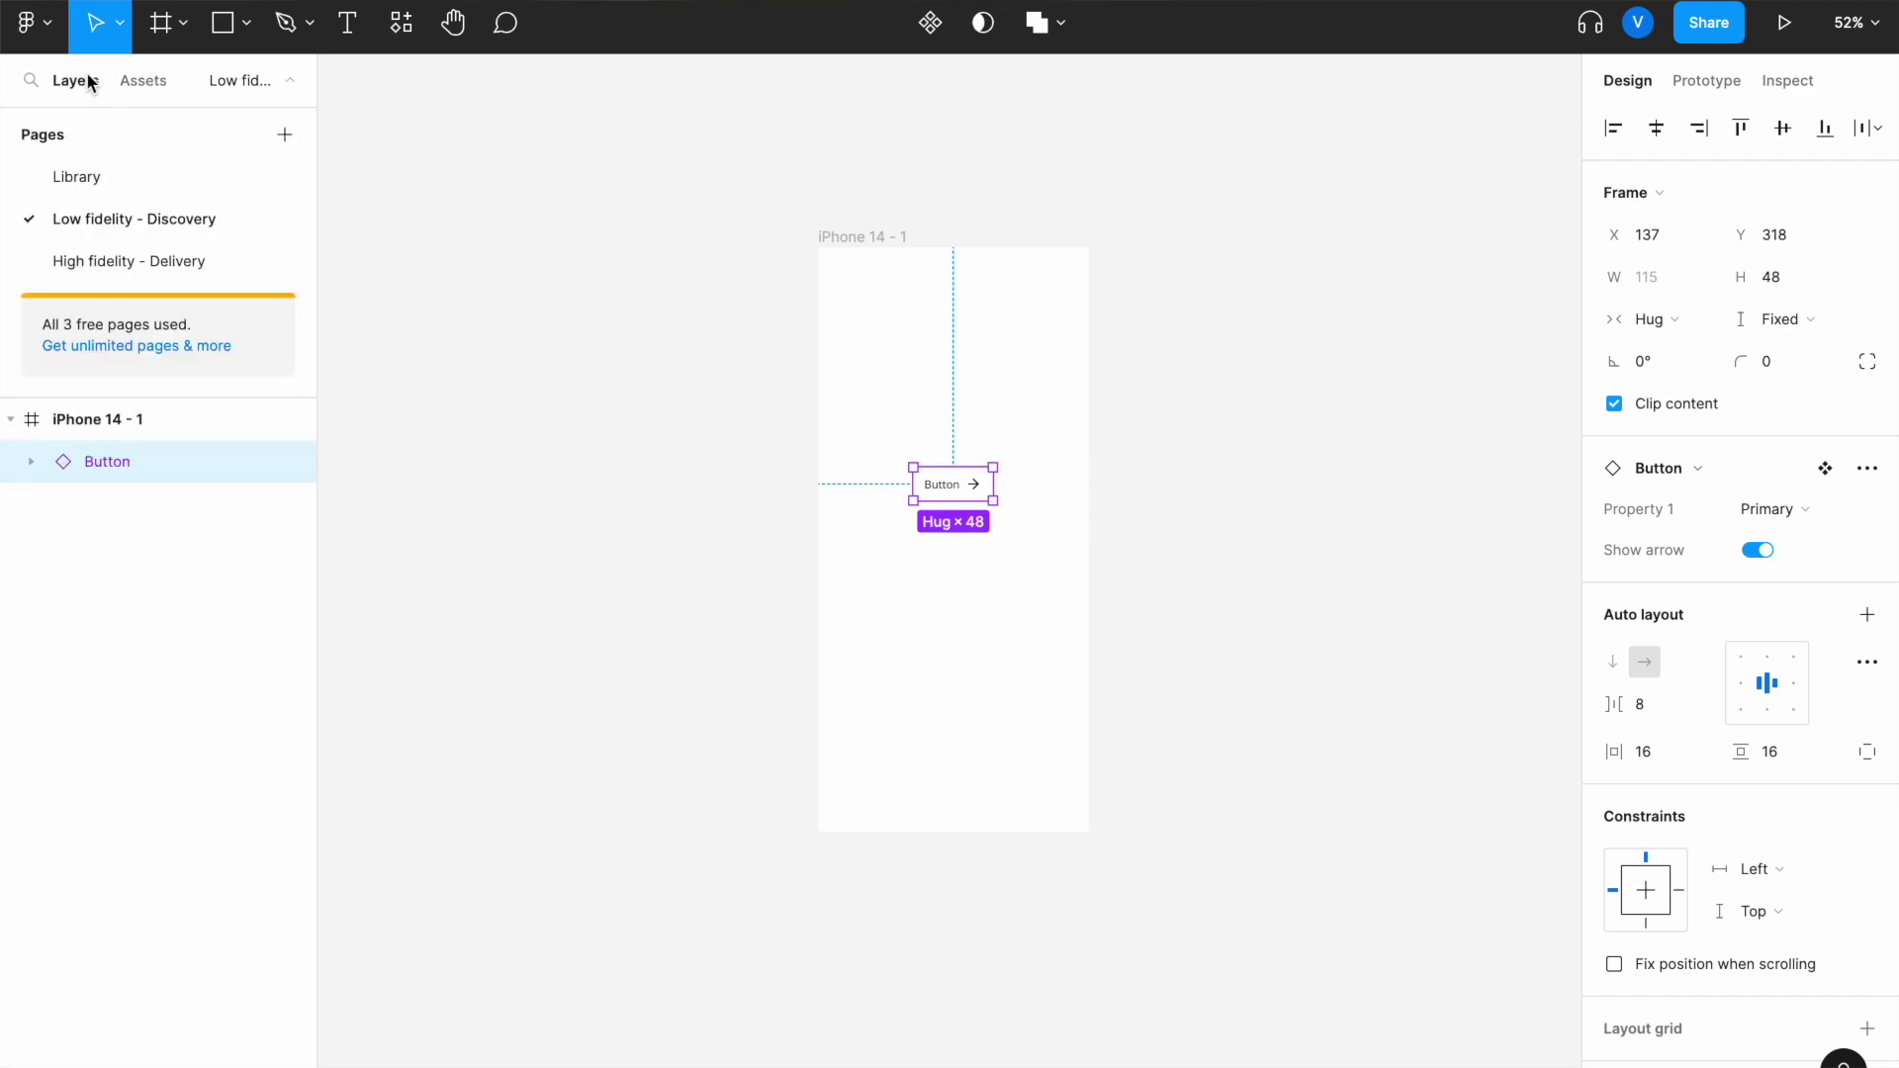
pyautogui.click(142, 181)
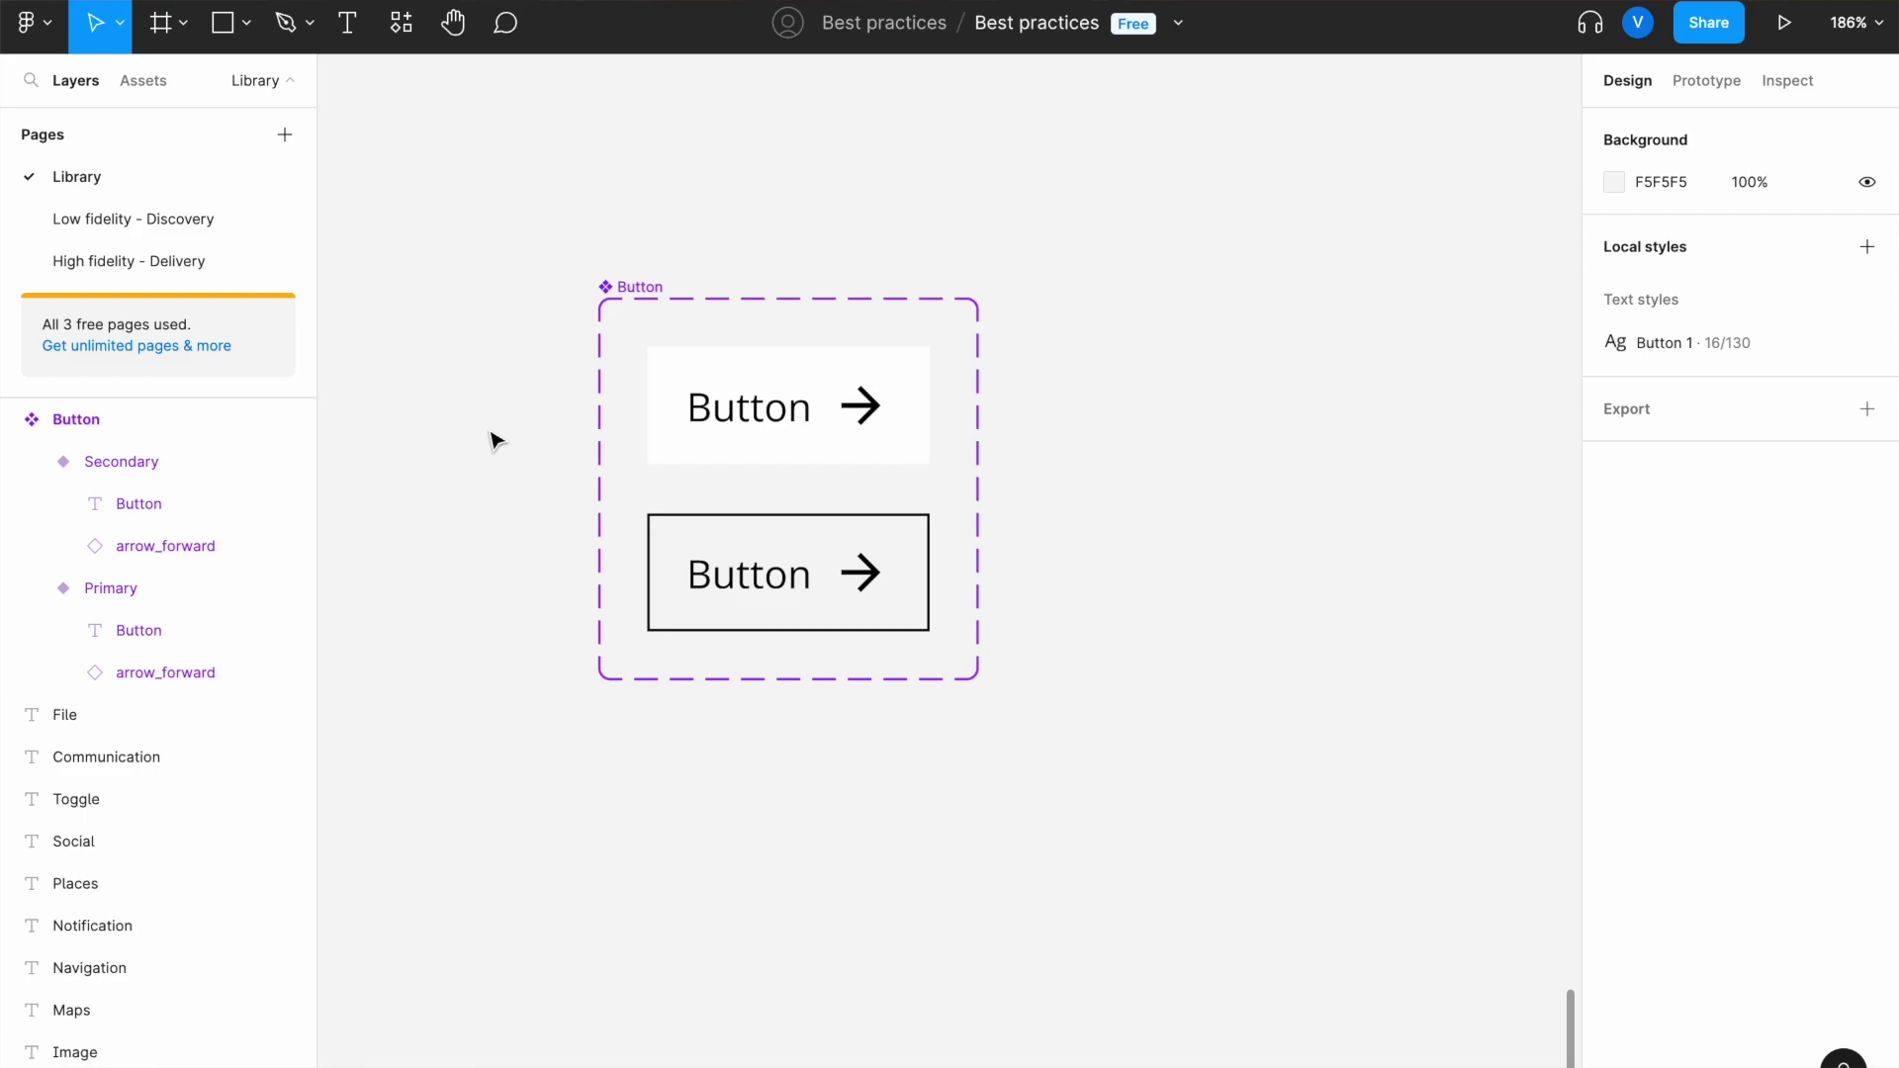
pyautogui.scroll(3, 494, 439)
pyautogui.click(902, 455)
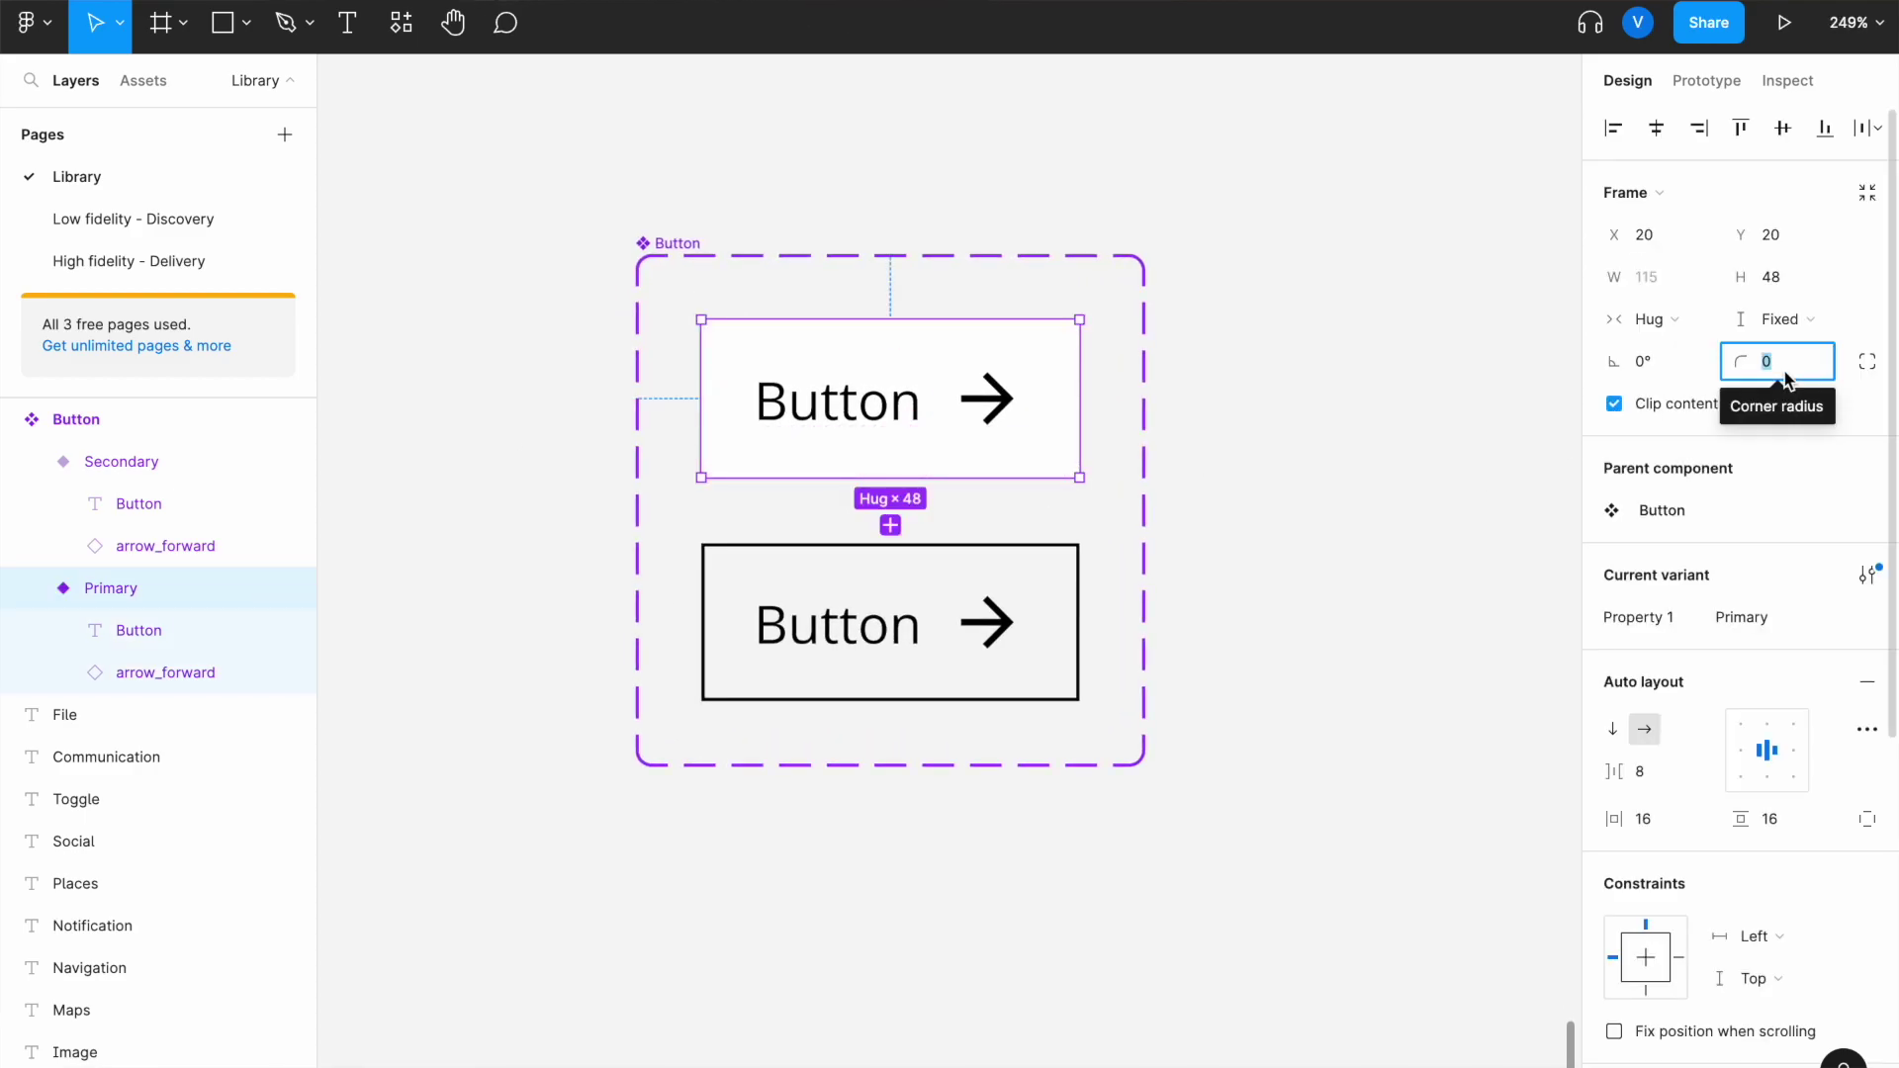
pyautogui.write('8')
pyautogui.press('Return')
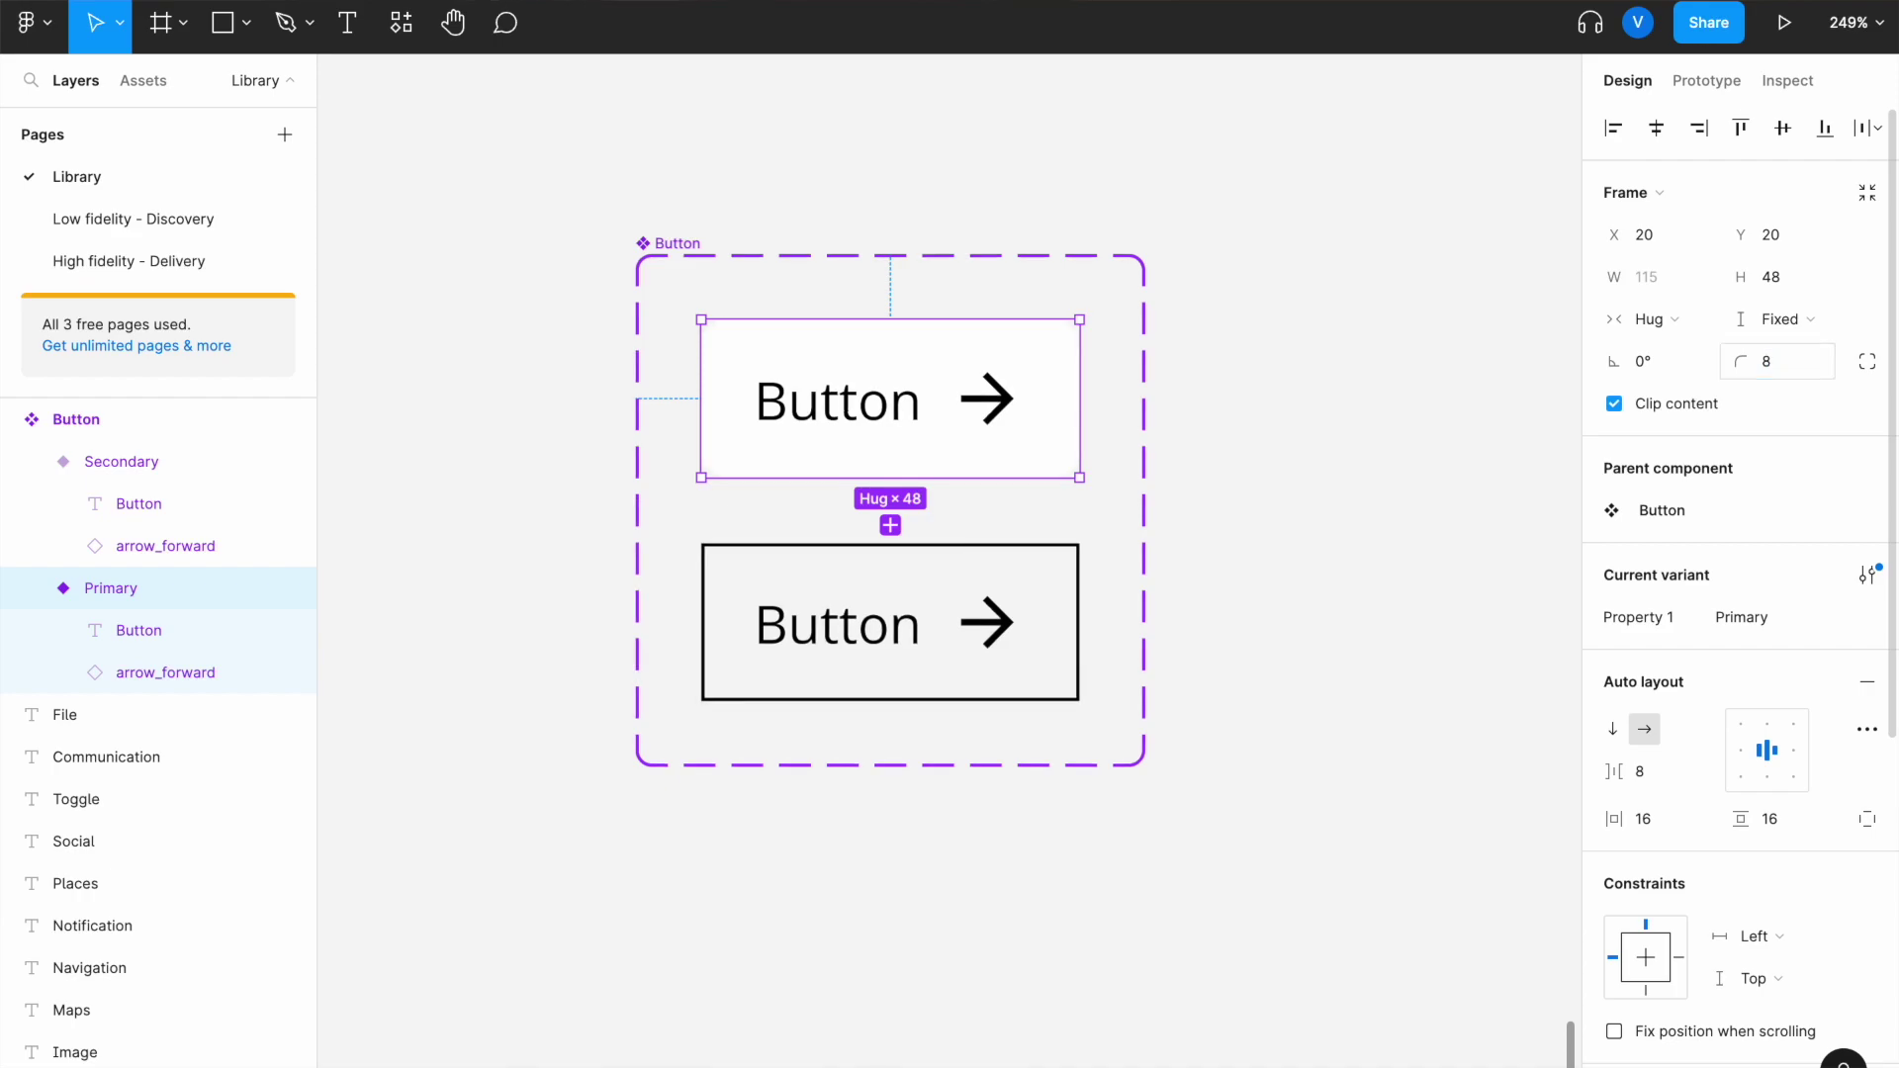
# - Set the Secondary button variant's corner radius to 8
pyautogui.click(1254, 435)
pyautogui.click(978, 645)
pyautogui.click(1770, 361)
pyautogui.write('8')
pyautogui.press('Return')
pyautogui.click(1283, 470)
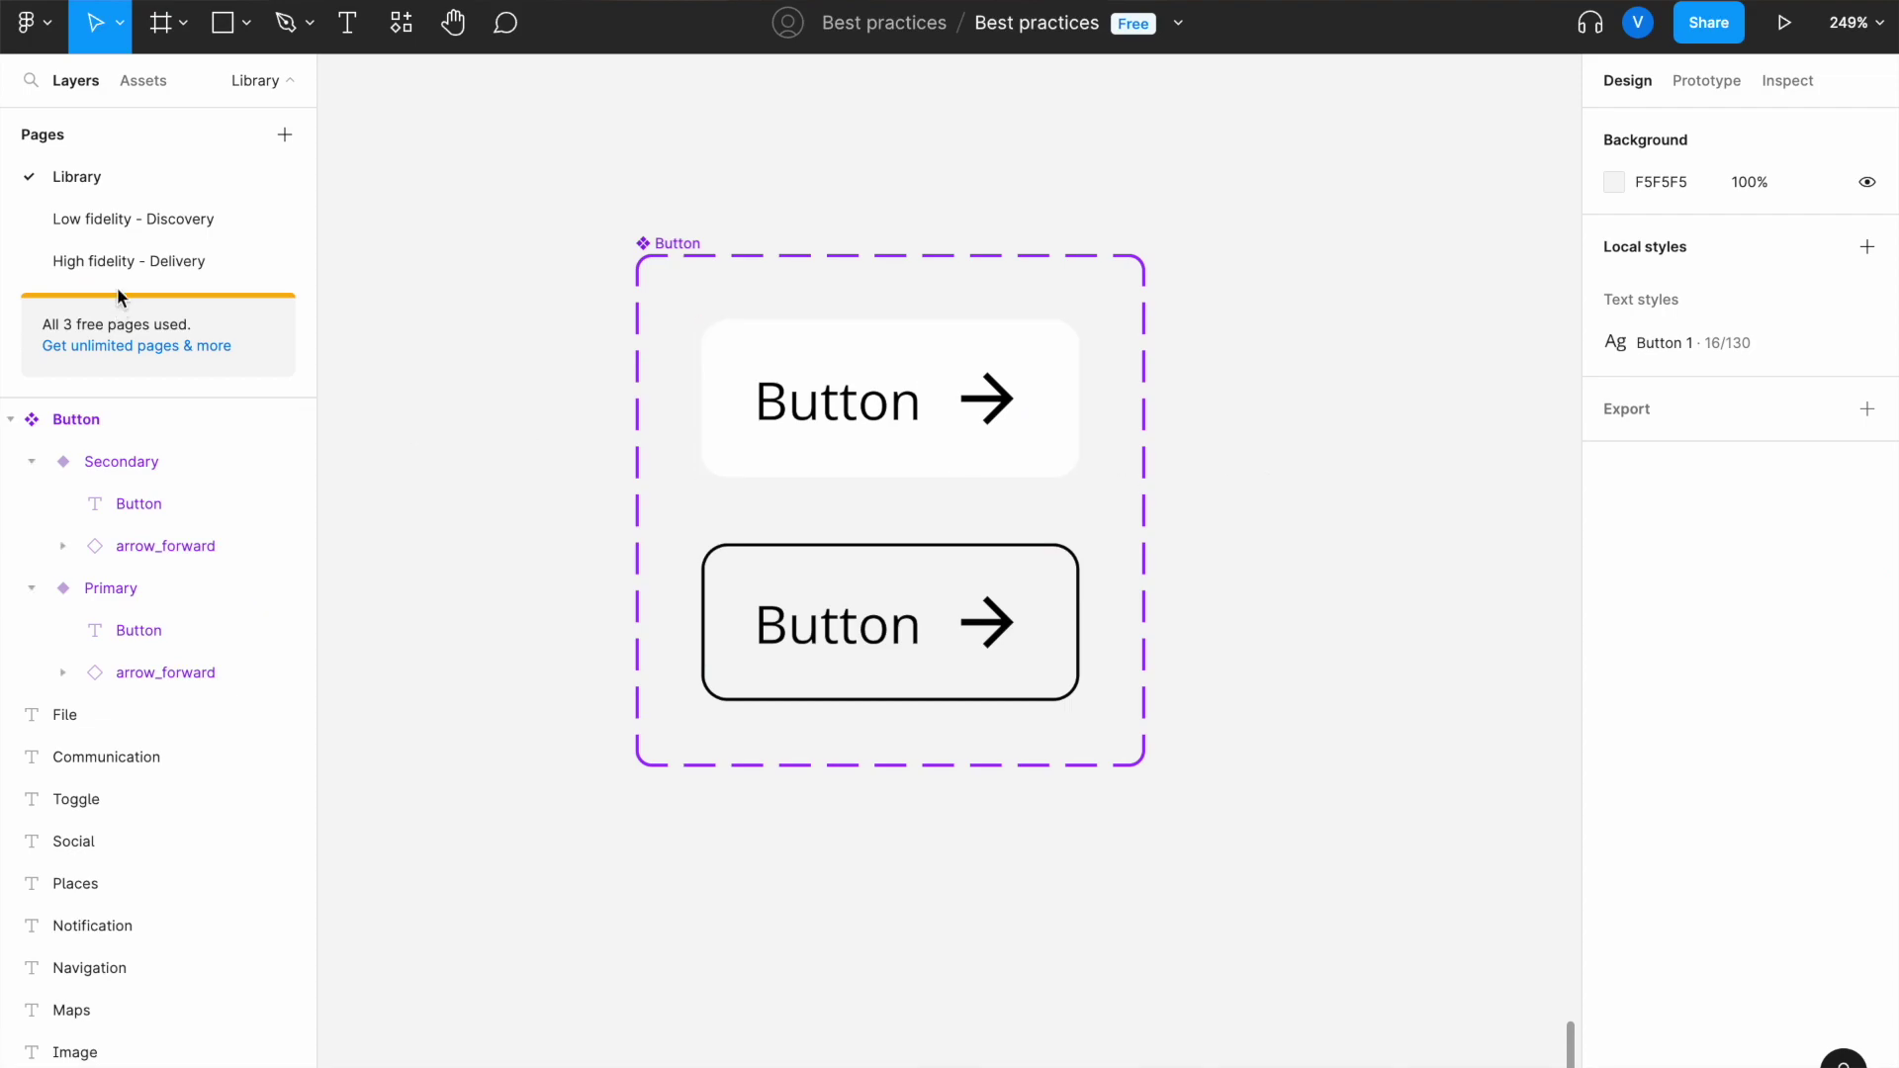
# - On the Low fidelity - Discovery page, switch the Button instance's Property 1 to Secondary
pyautogui.click(172, 217)
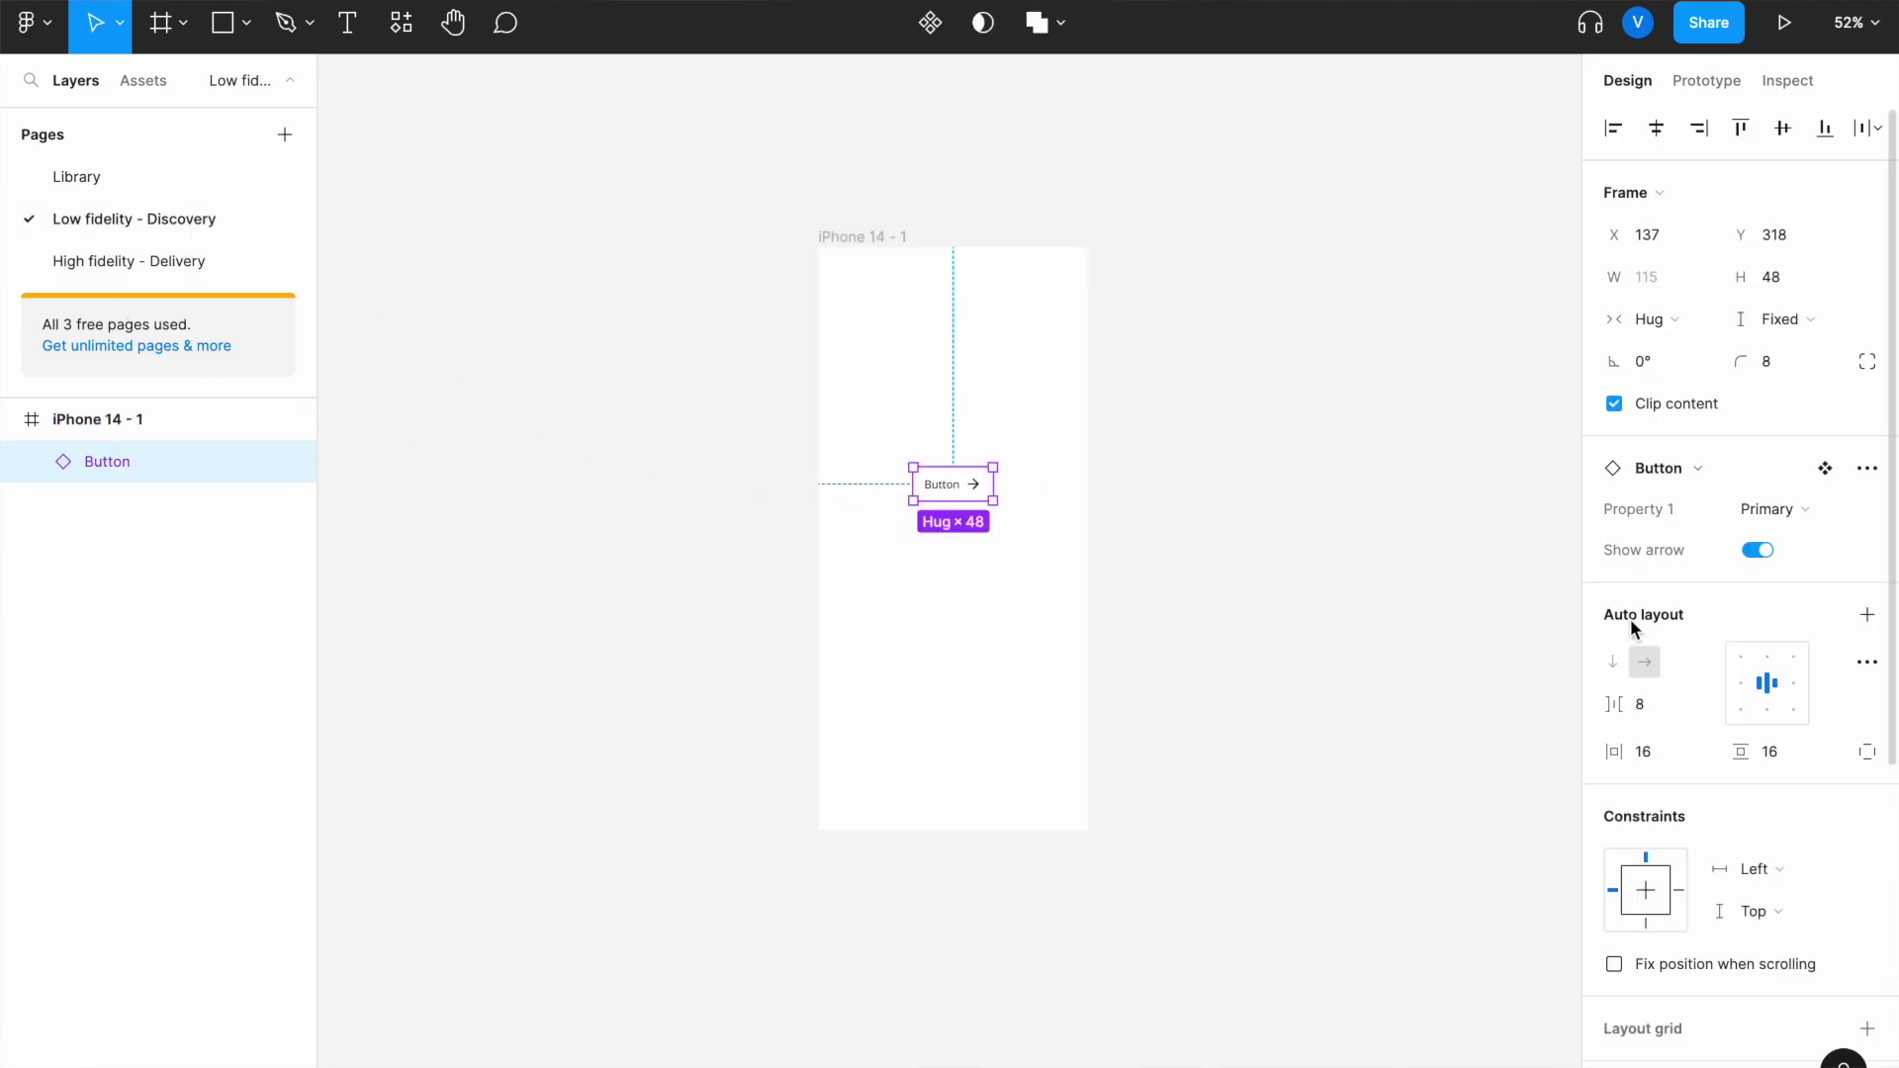
pyautogui.click(1746, 508)
pyautogui.click(1770, 540)
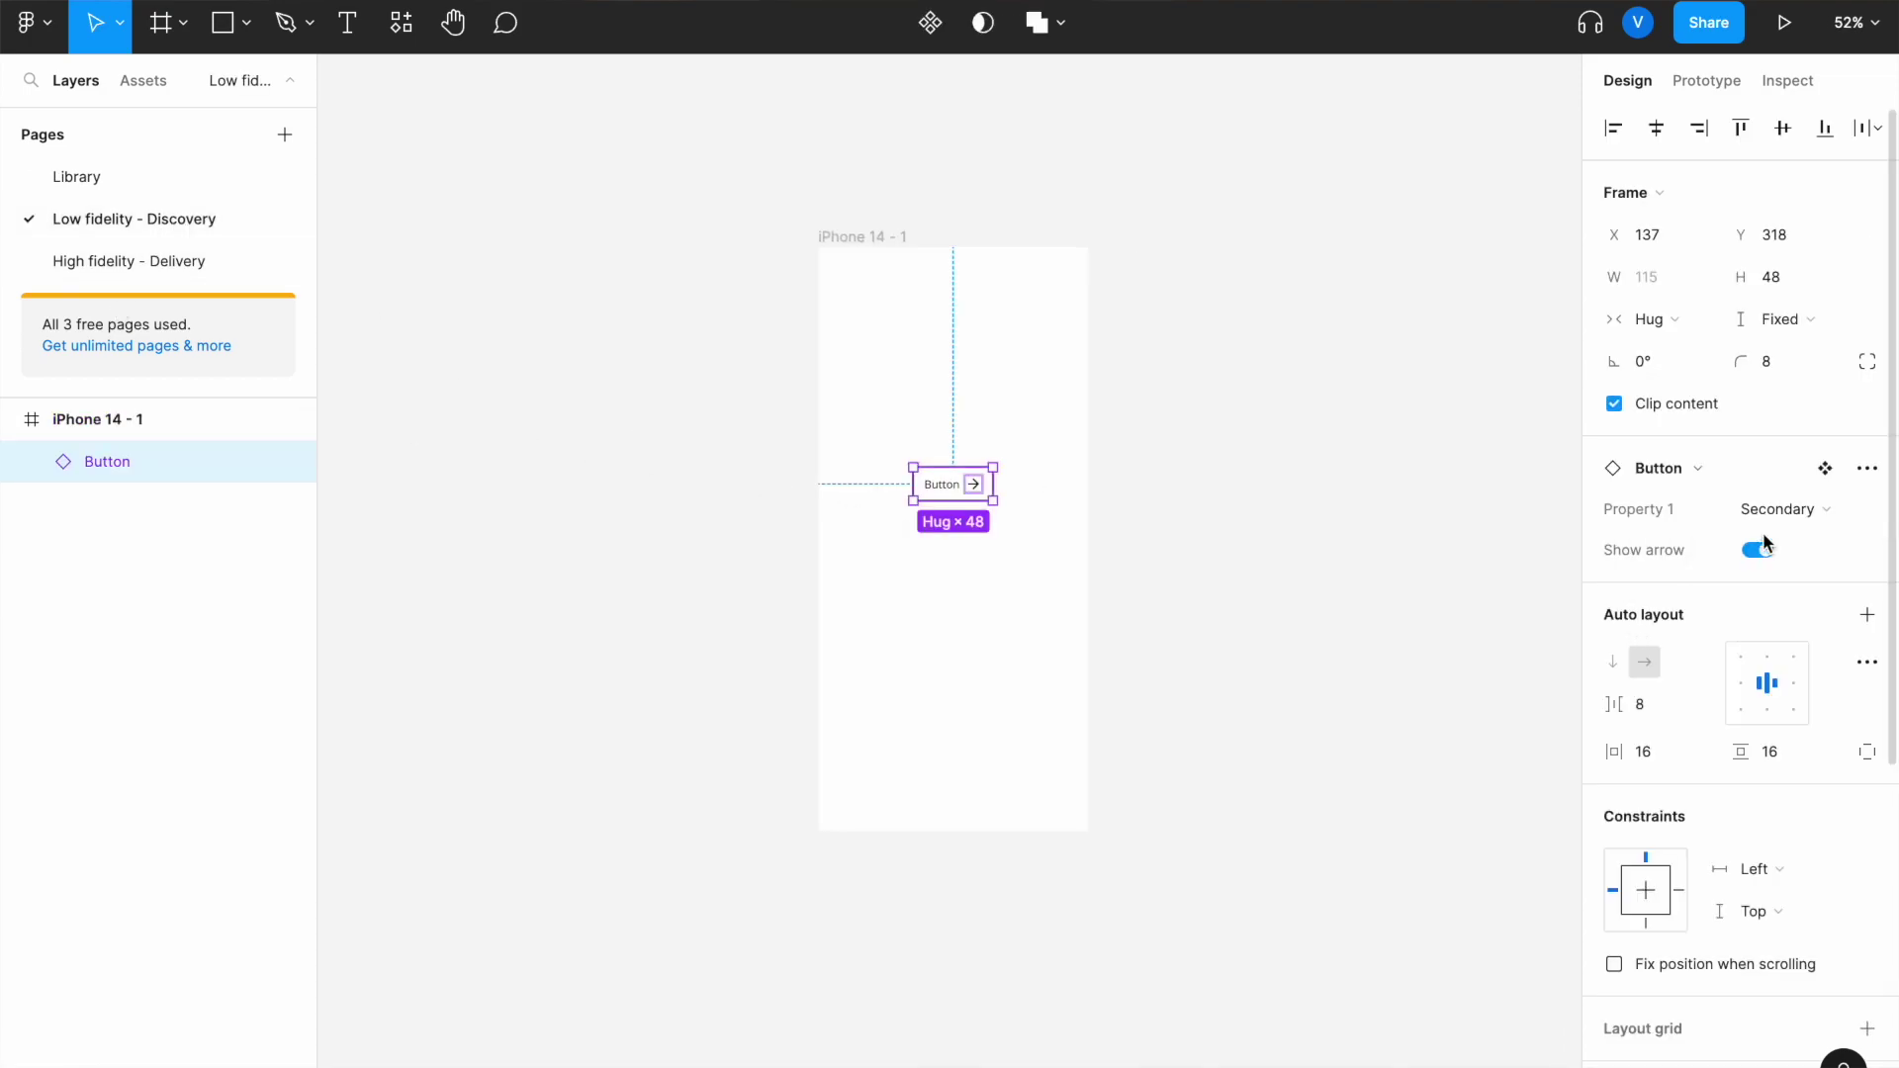
pyautogui.scroll(5, 1042, 513)
pyautogui.click(1043, 513)
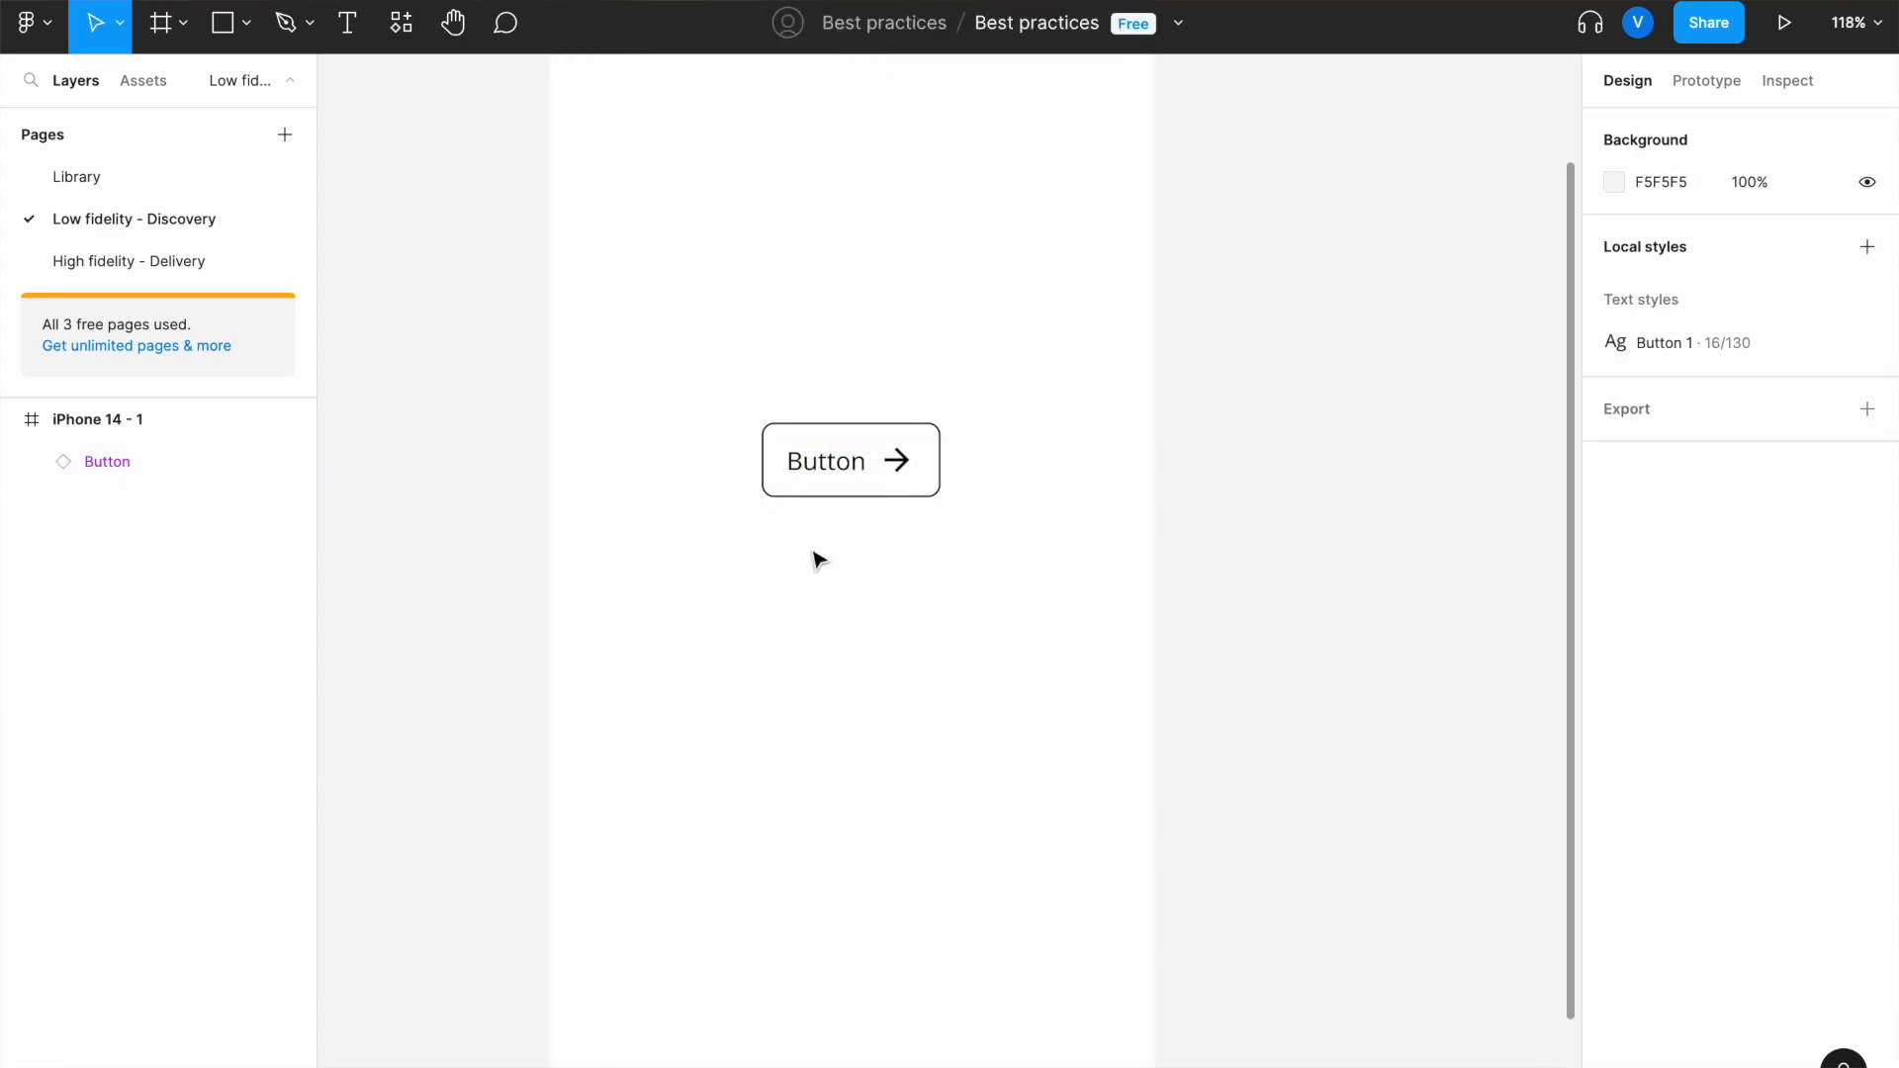
pyautogui.scroll(4, 925, 339)
pyautogui.scroll(-7, 926, 339)
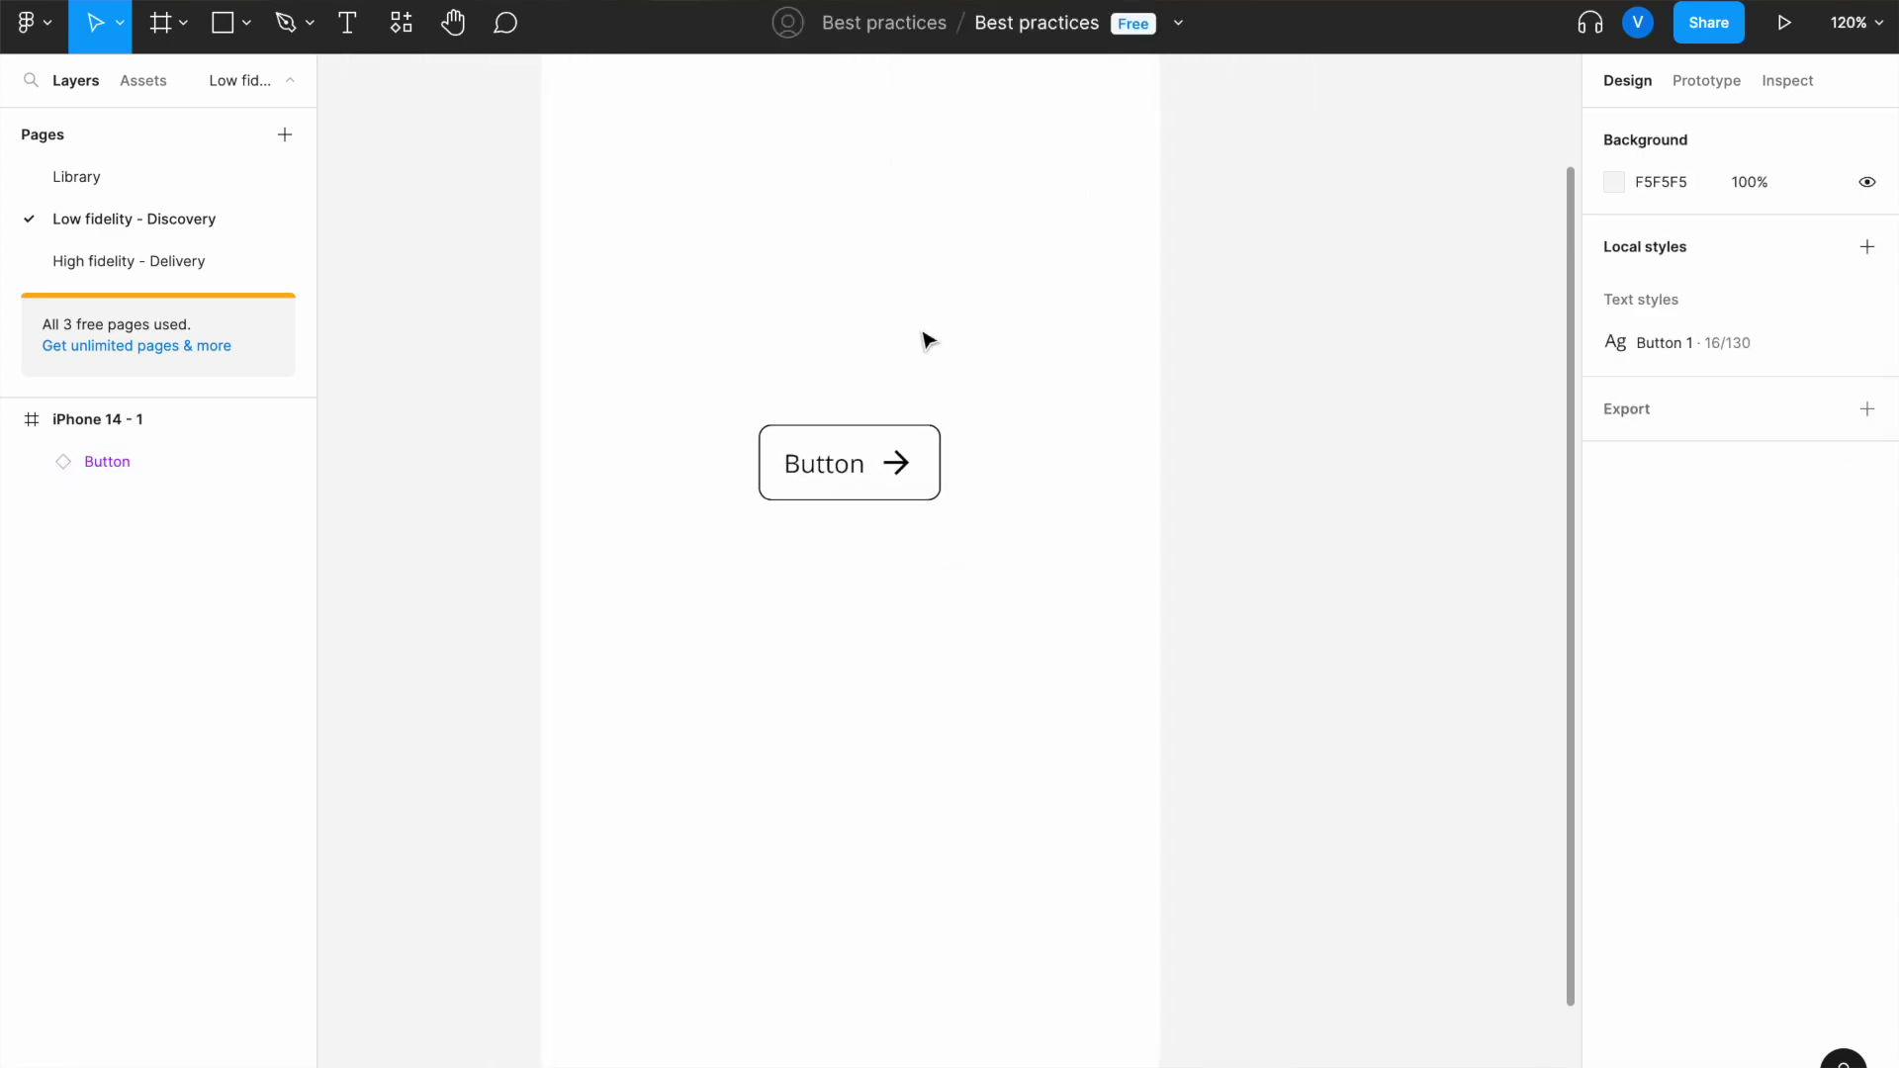
# - Duplicate the iPhone 14 - 1 frame together with its Button instance
pyautogui.scroll(-3, 925, 337)
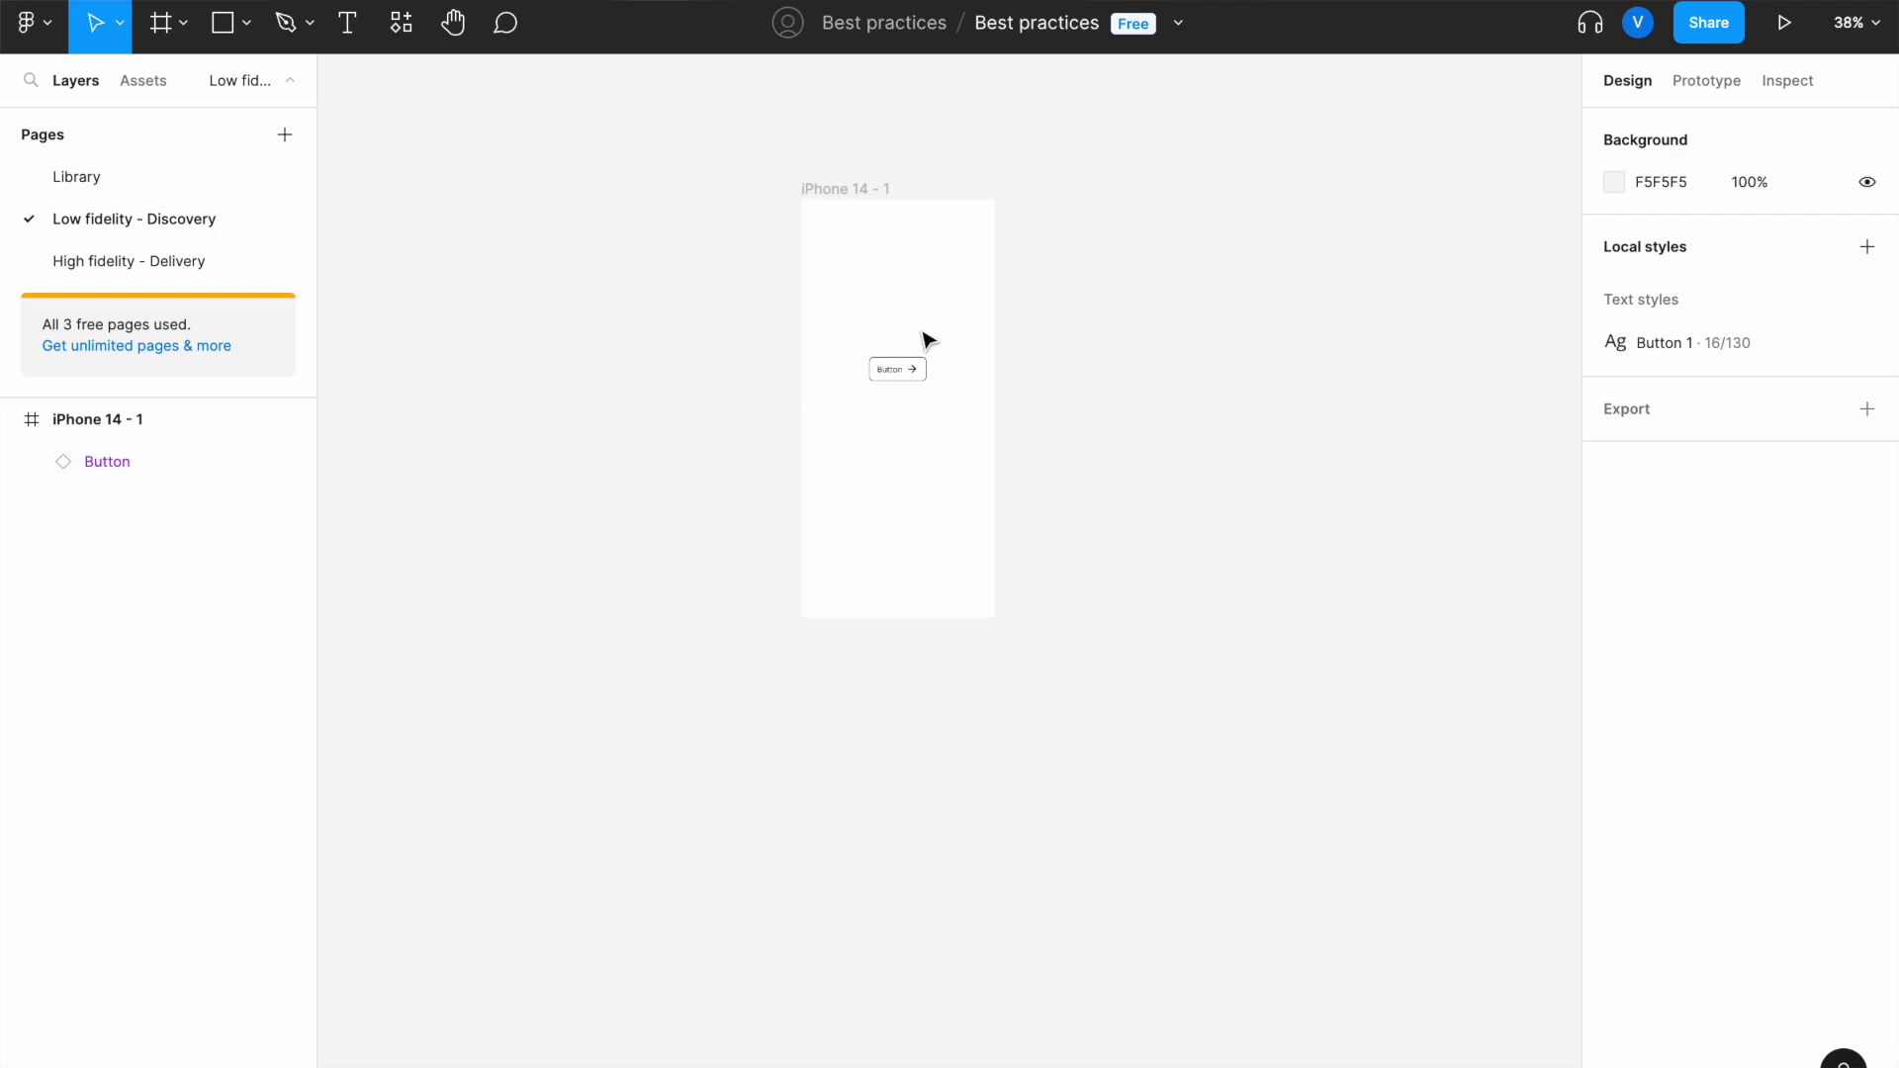
pyautogui.click(859, 188)
pyautogui.hotkey('ctrl', 'd')
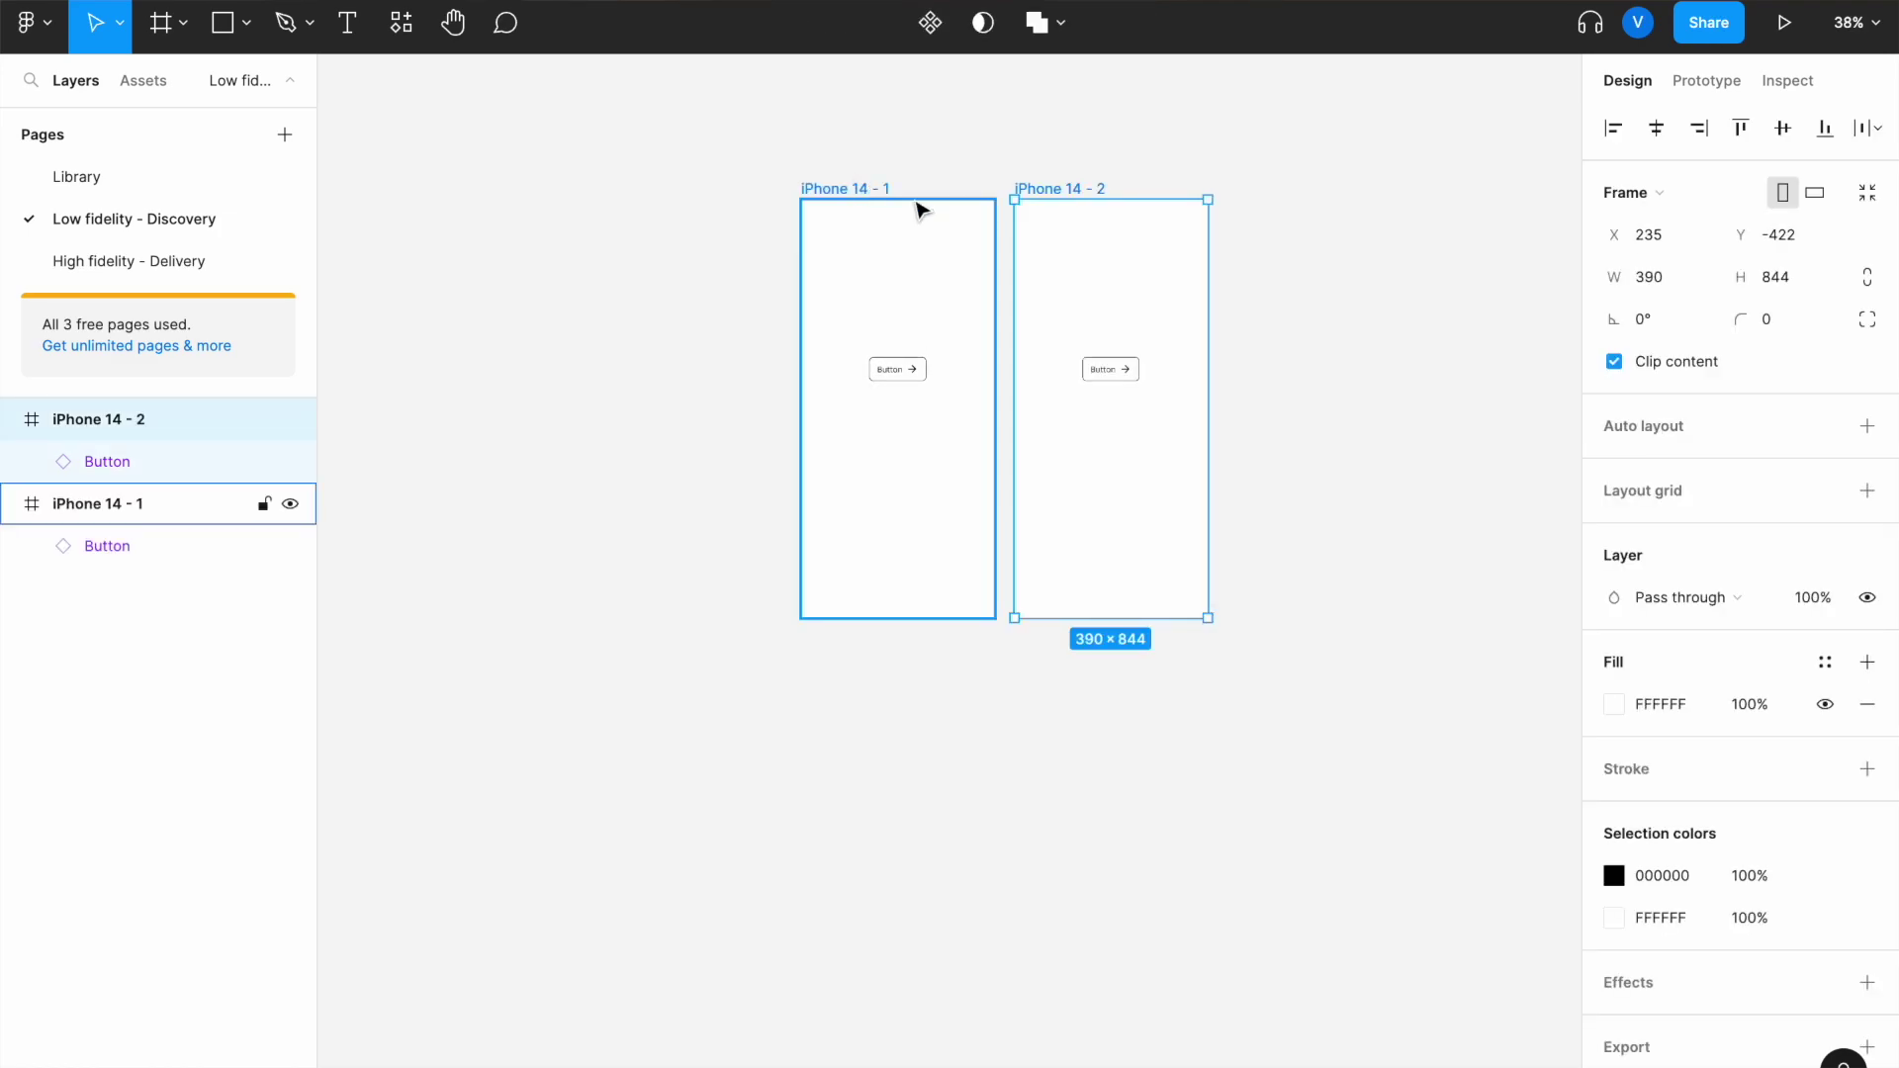
# - On the Library page, add a third variant to the Button component from the Primary variant and name it Black
pyautogui.scroll(5, 1194, 372)
pyautogui.hscroll(-3, 1195, 373)
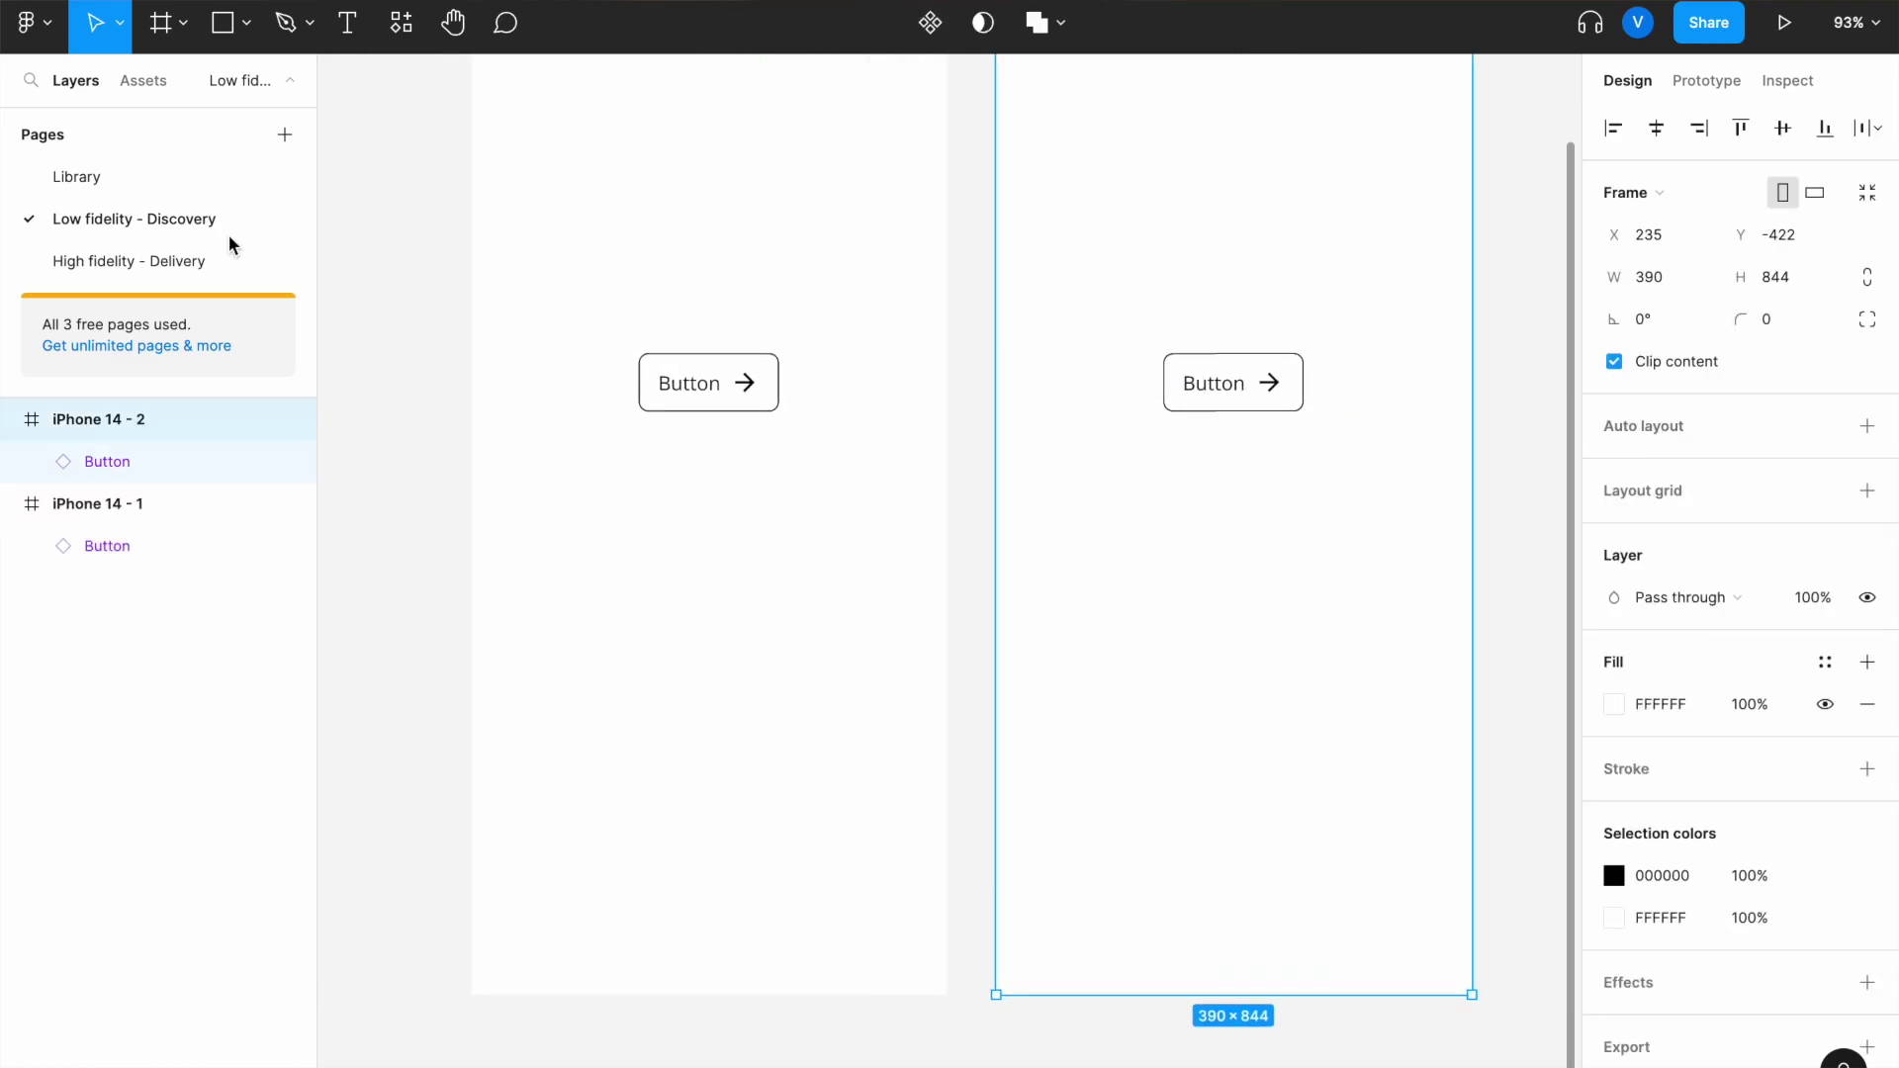
pyautogui.click(172, 176)
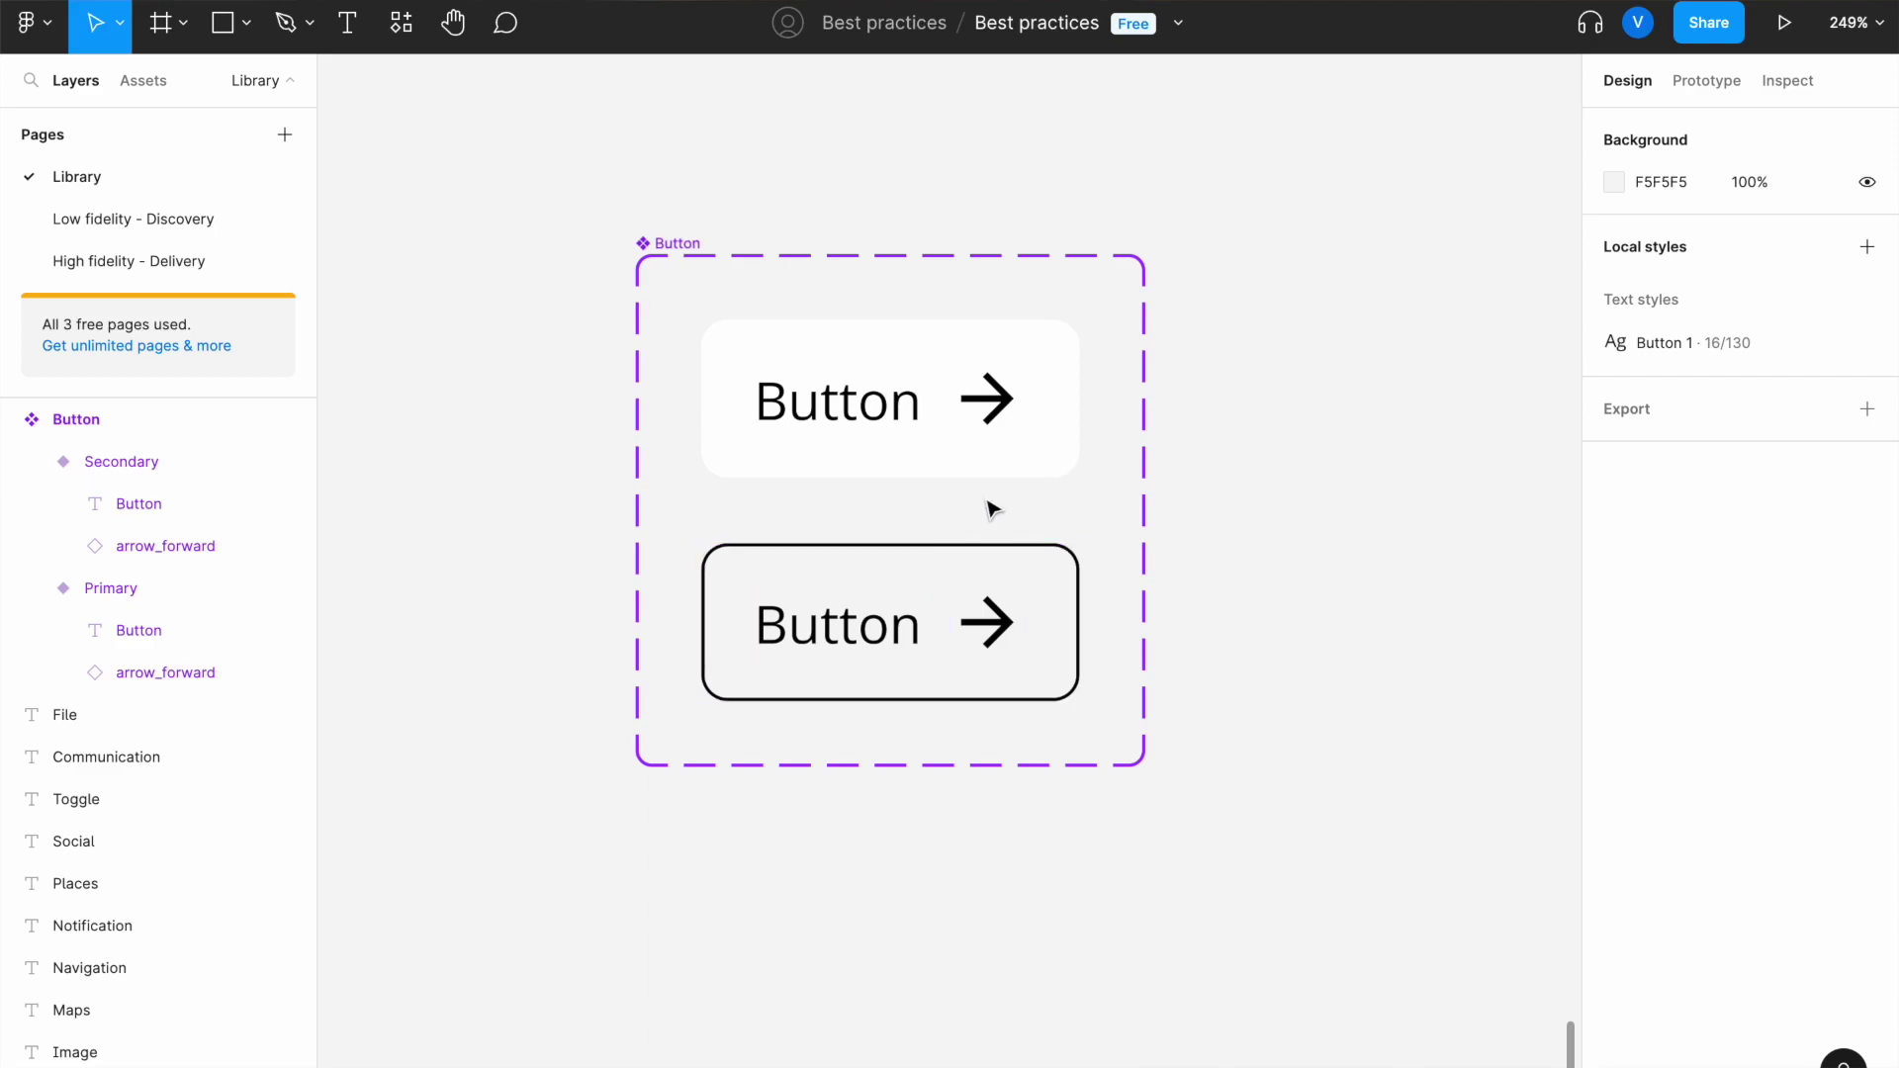
pyautogui.scroll(-2, 979, 505)
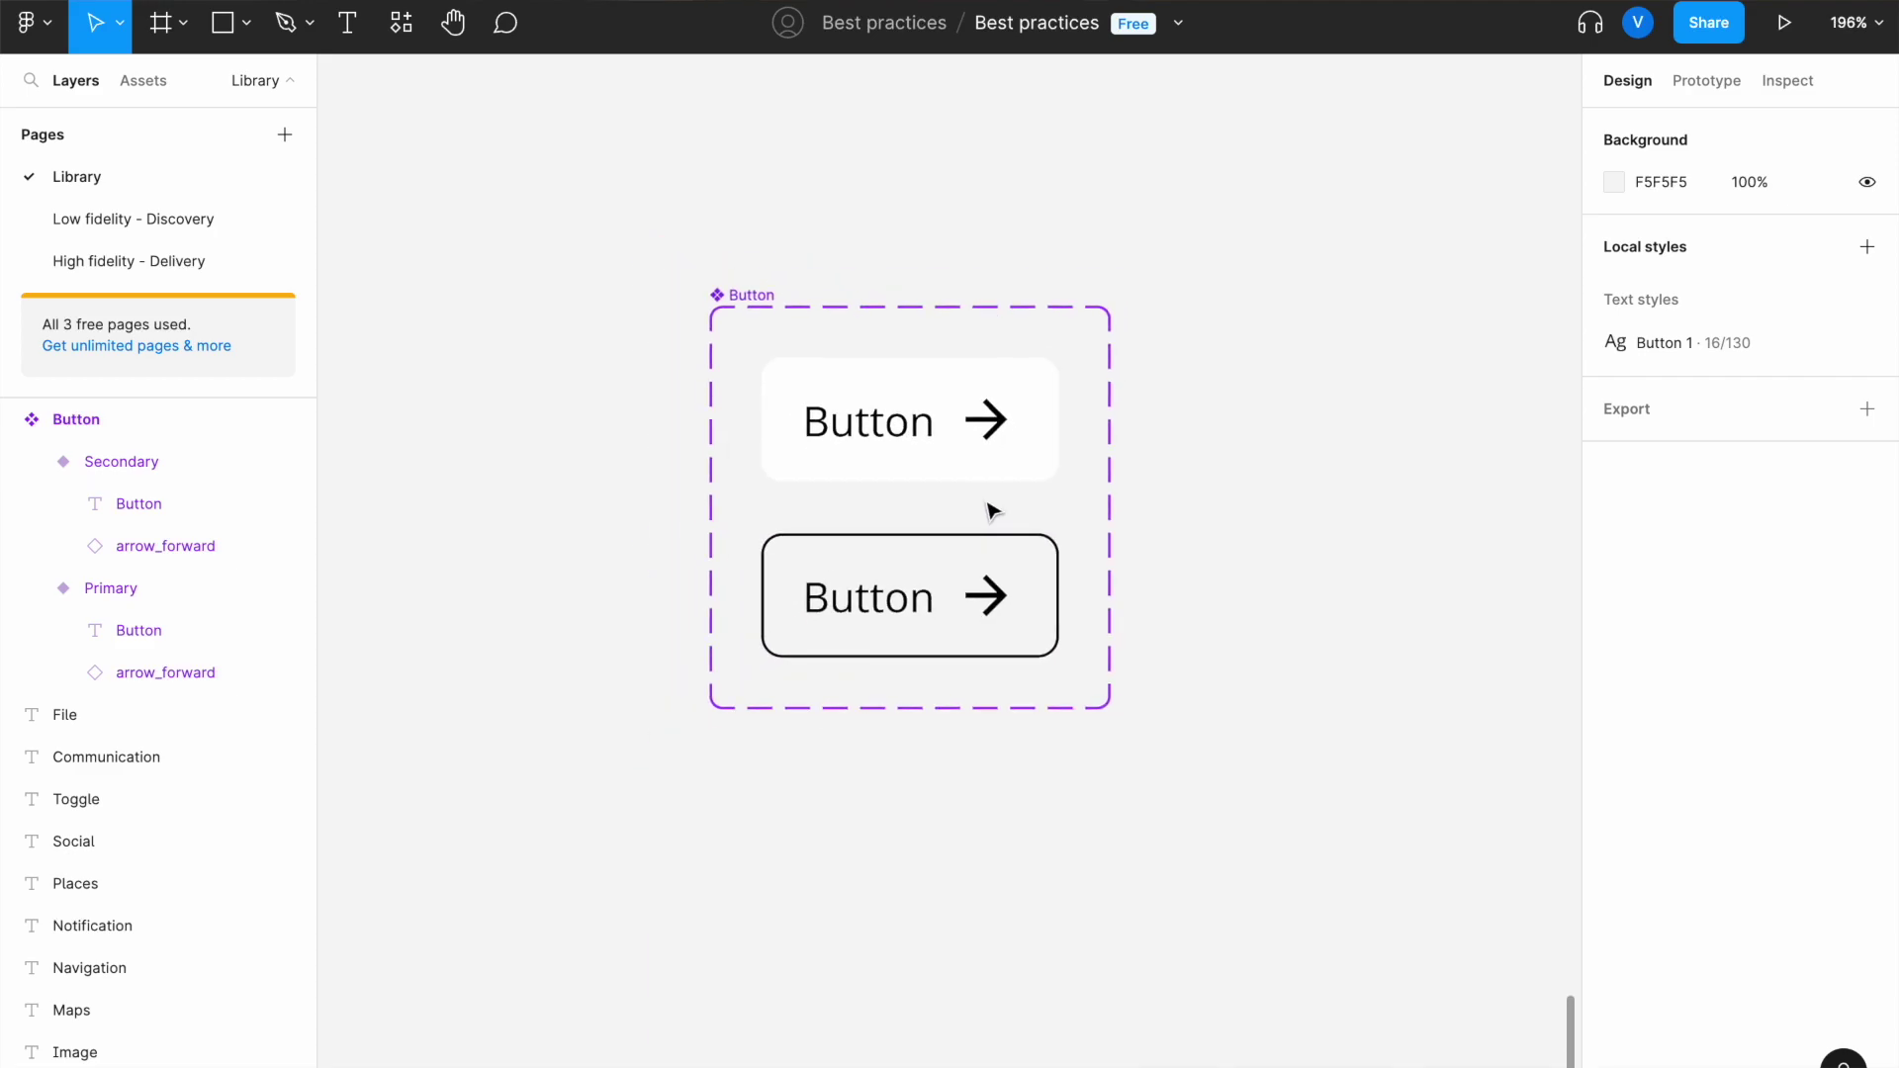
pyautogui.click(744, 294)
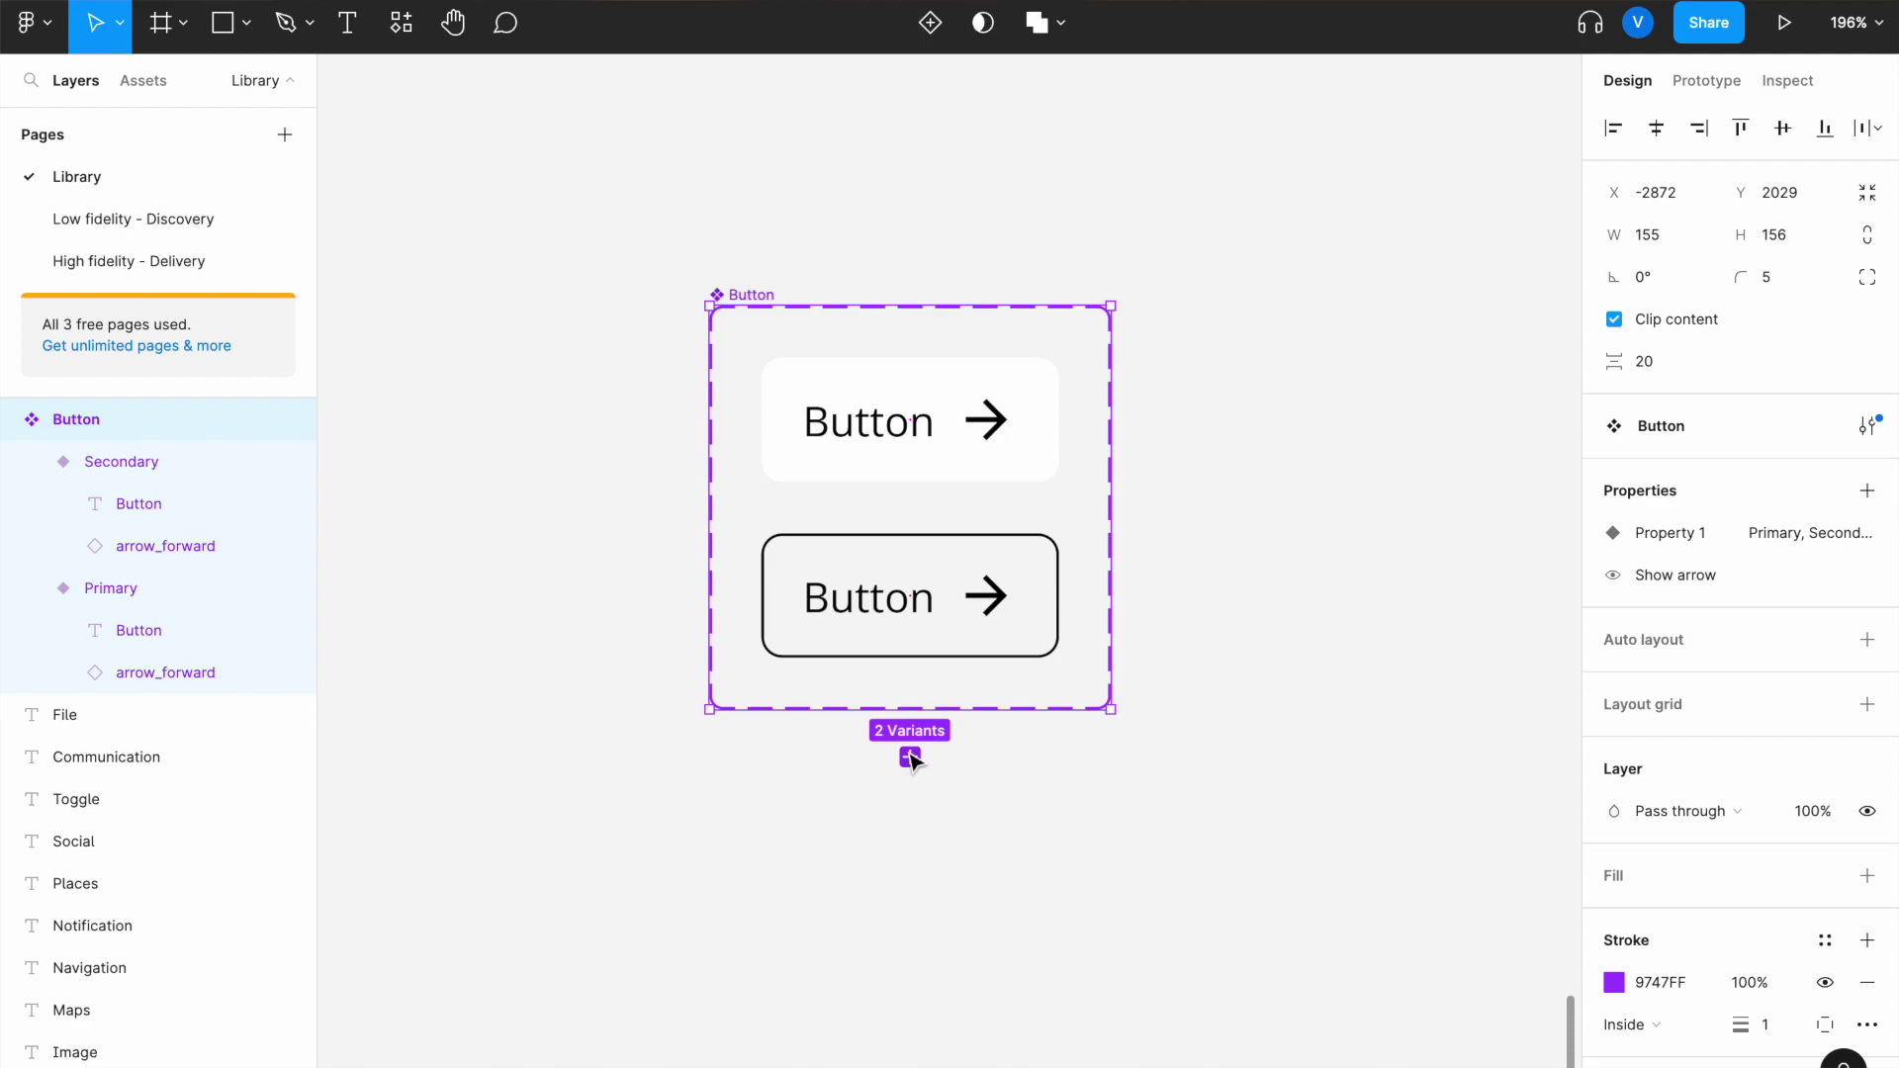
pyautogui.click(890, 594)
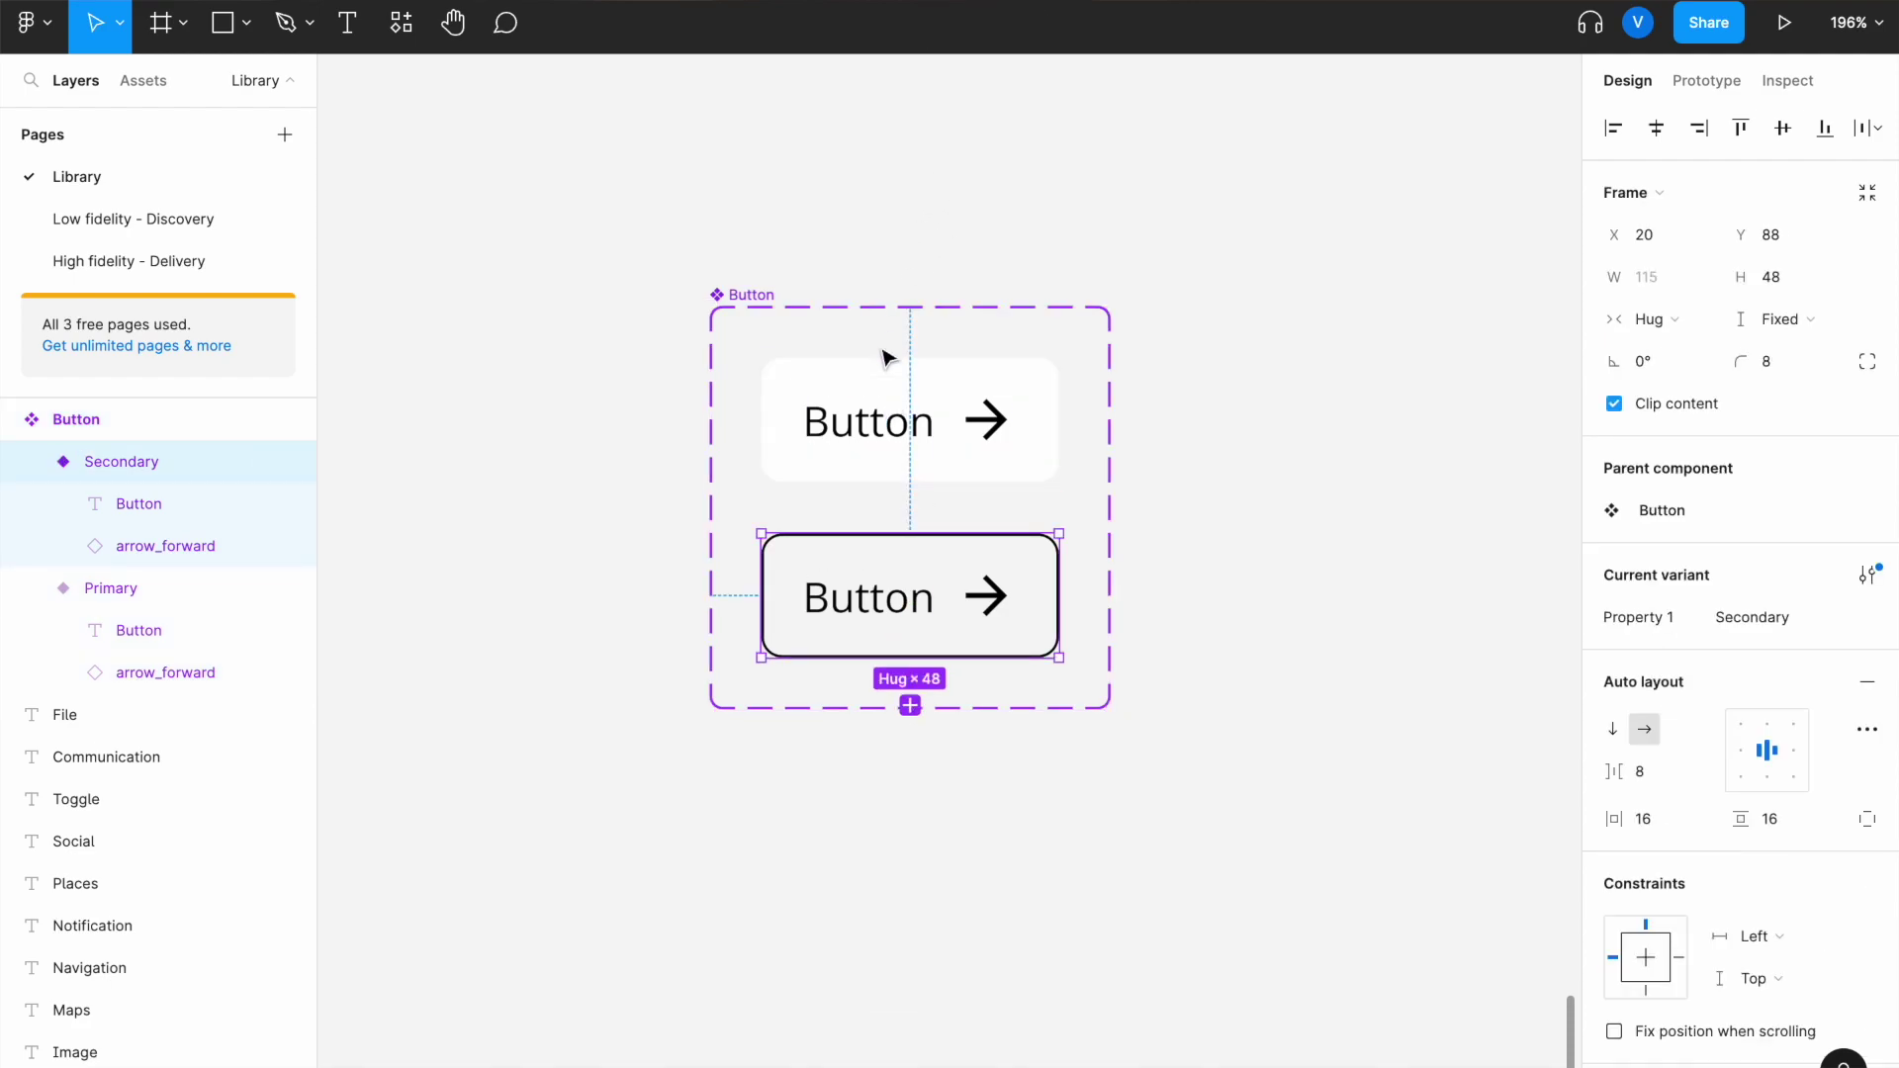
pyautogui.click(888, 381)
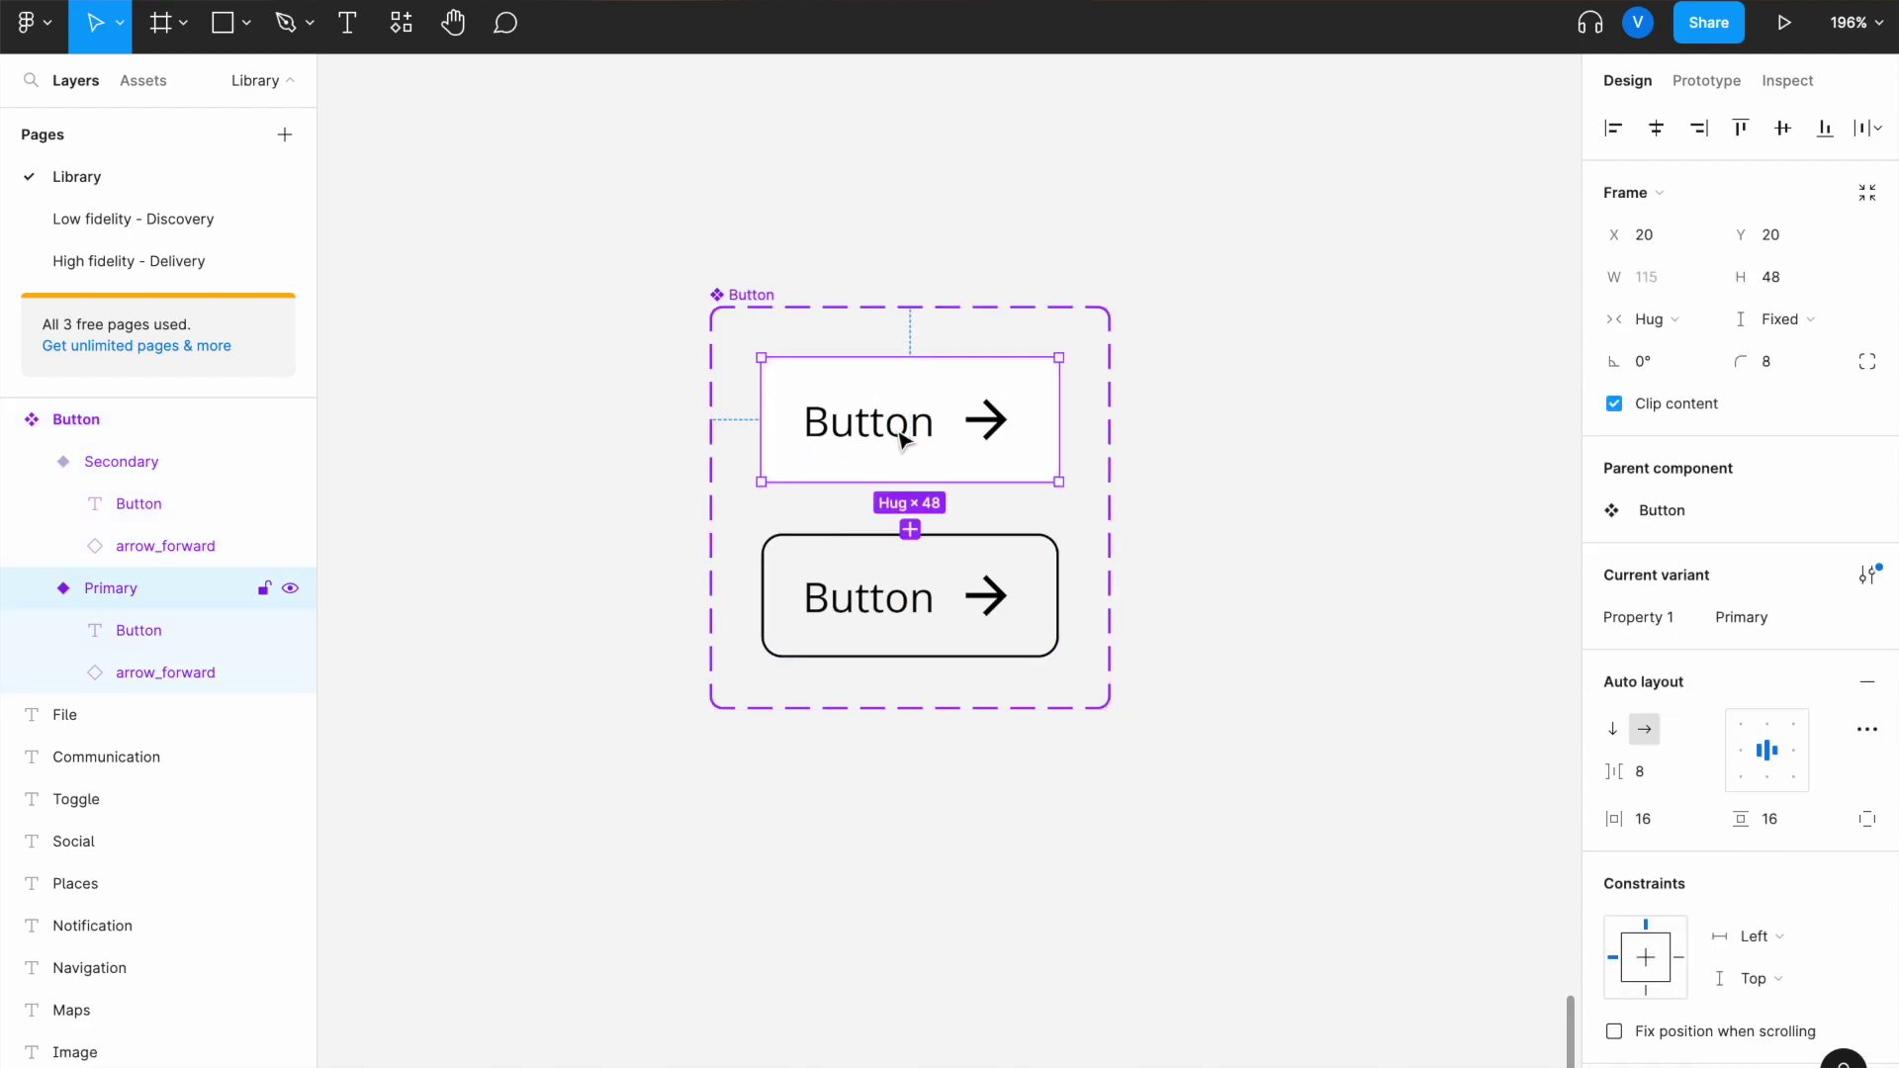
pyautogui.click(910, 531)
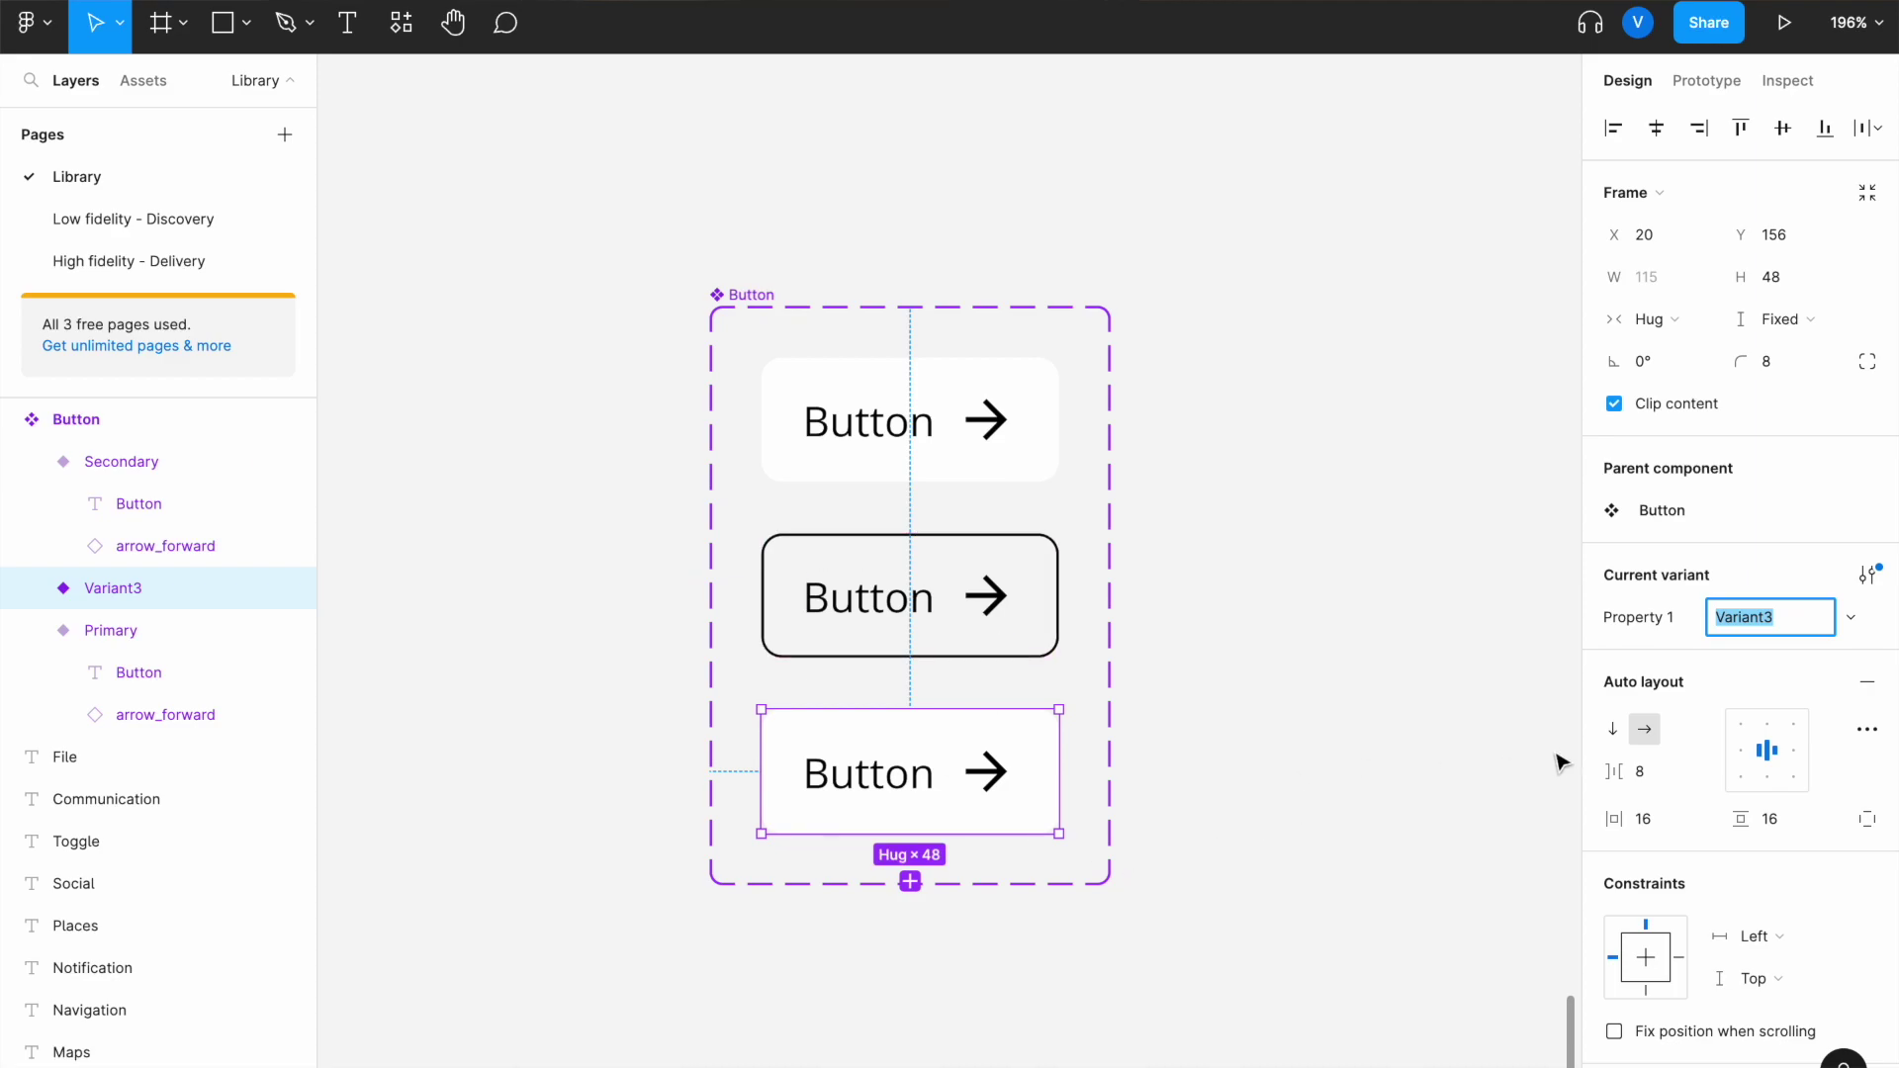
pyautogui.write('B')
pyautogui.click(1275, 794)
# - Set the Black variant's fill color to 000000
pyautogui.click(948, 774)
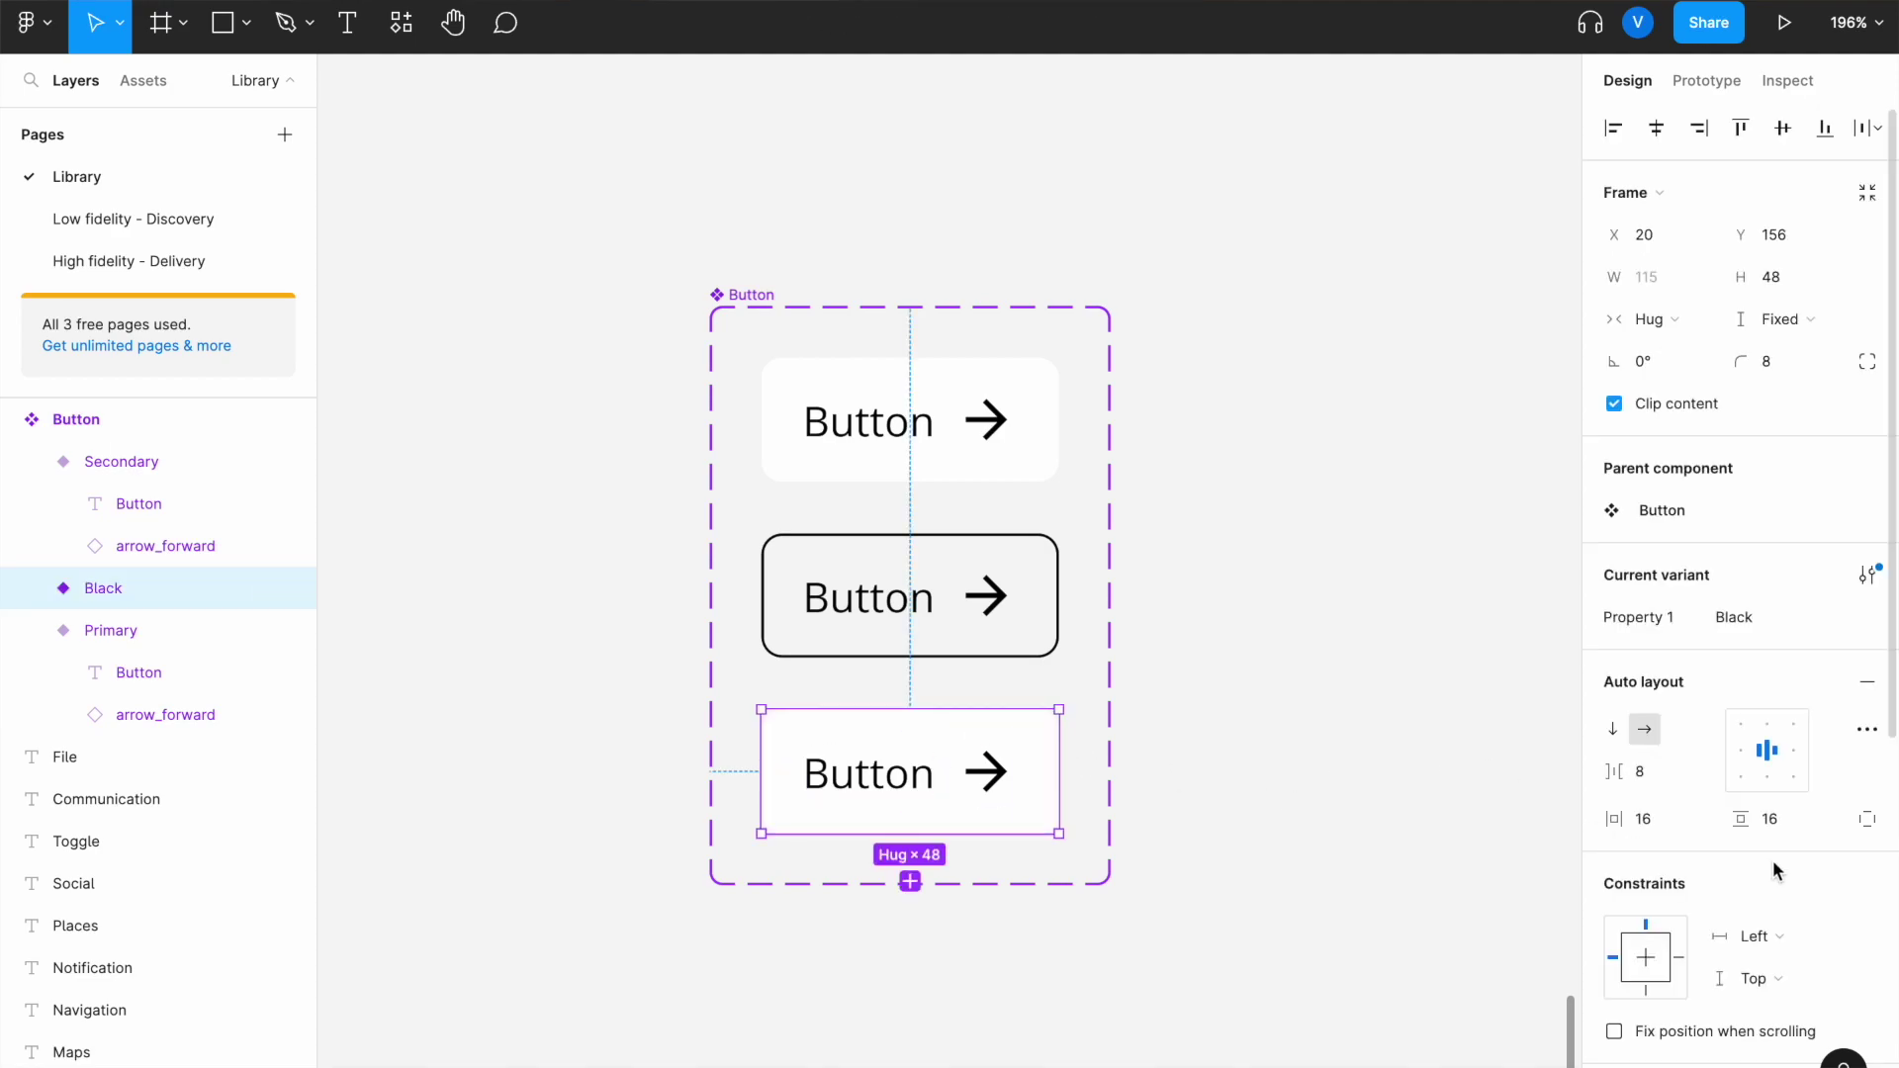
pyautogui.scroll(-5, 1830, 874)
pyautogui.click(1701, 906)
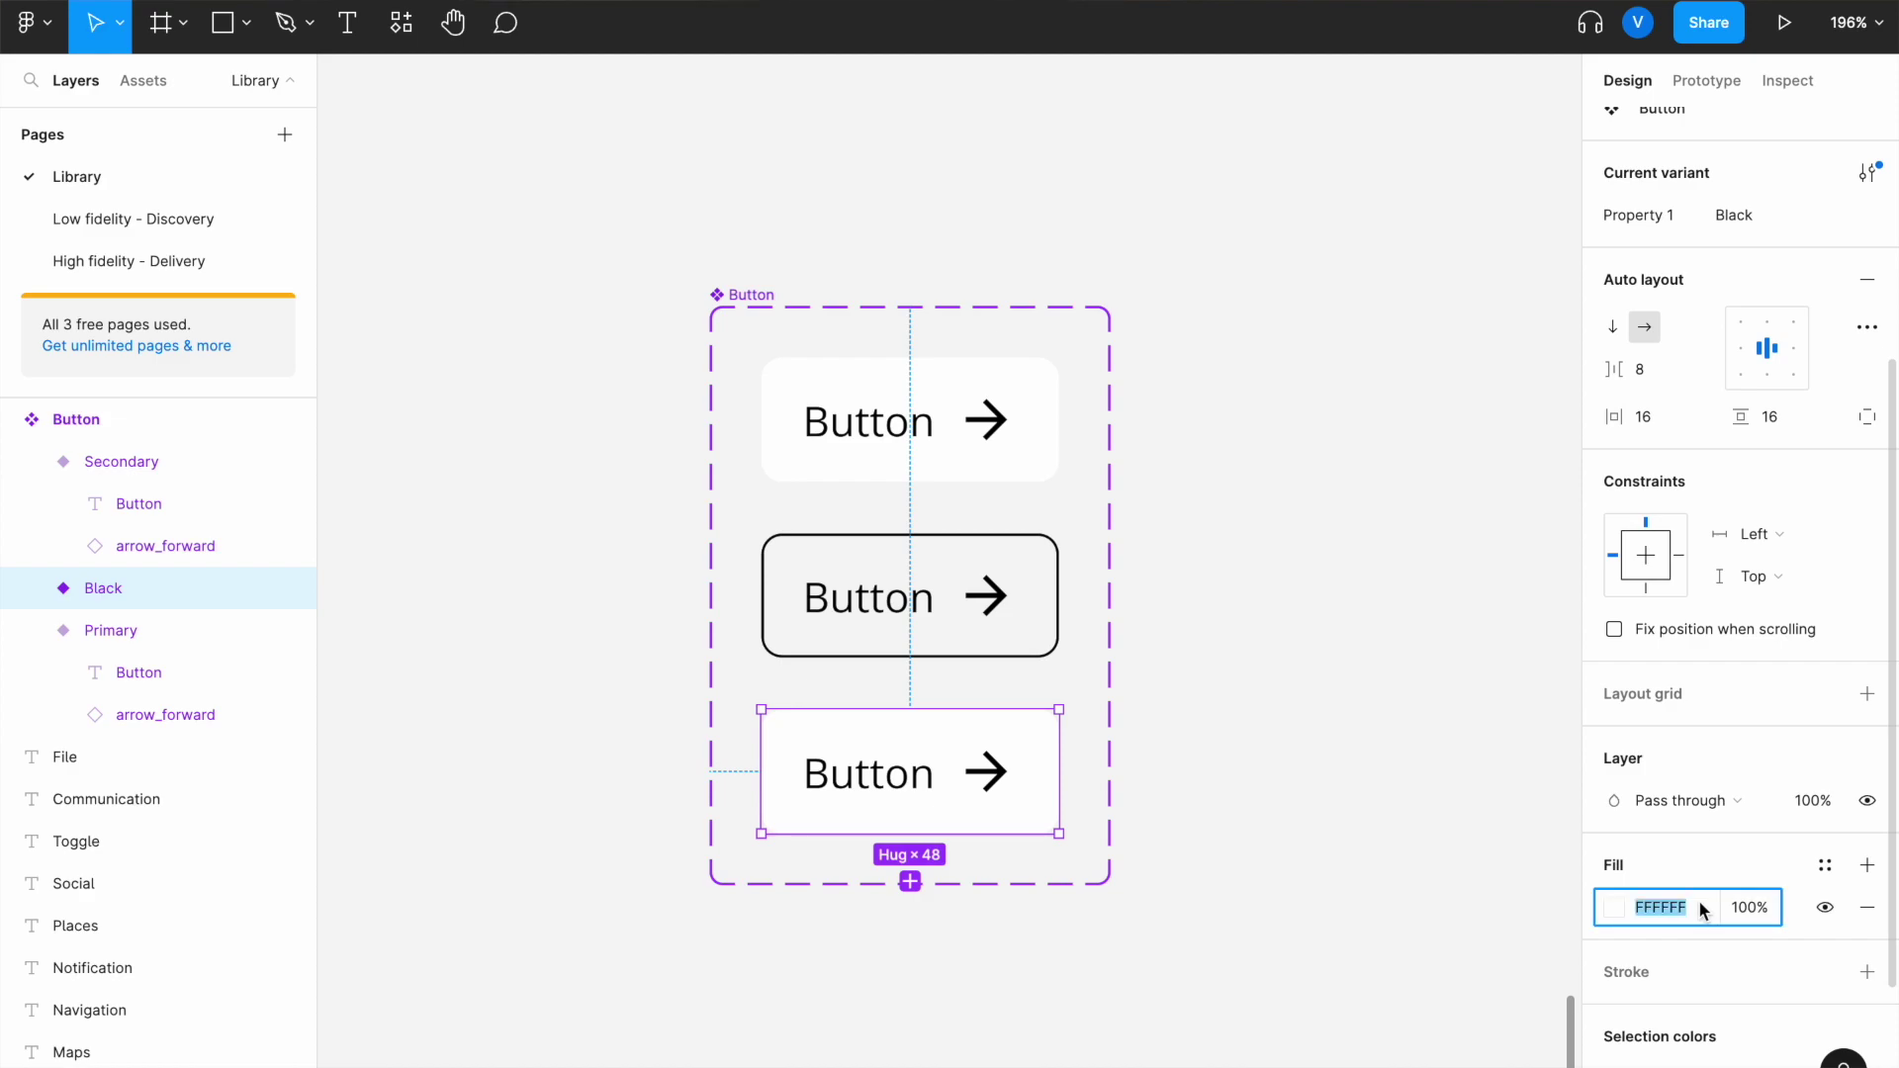
pyautogui.write('000000')
pyautogui.press('Return')
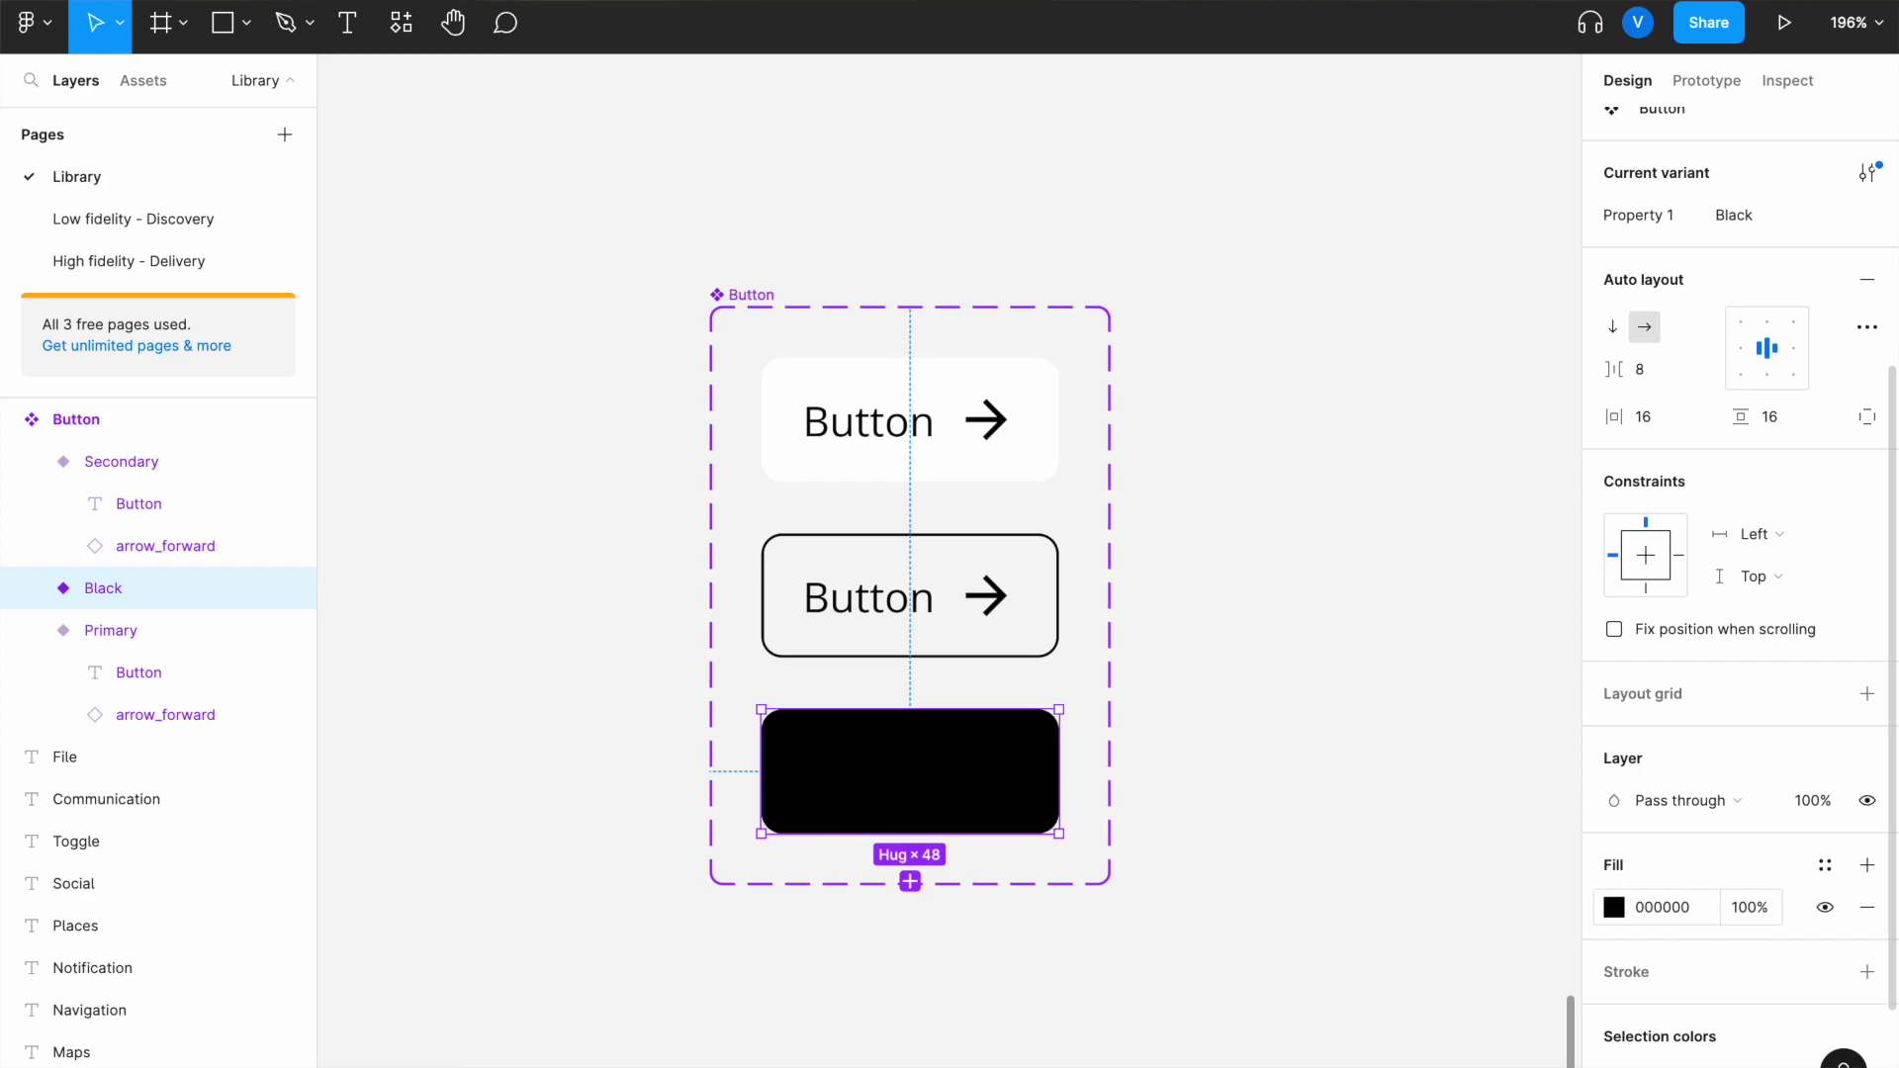
# - Set the Black variant's Button text and arrow_forward icon color to FFFFFF
pyautogui.doubleClick(910, 789)
pyautogui.click(1680, 837)
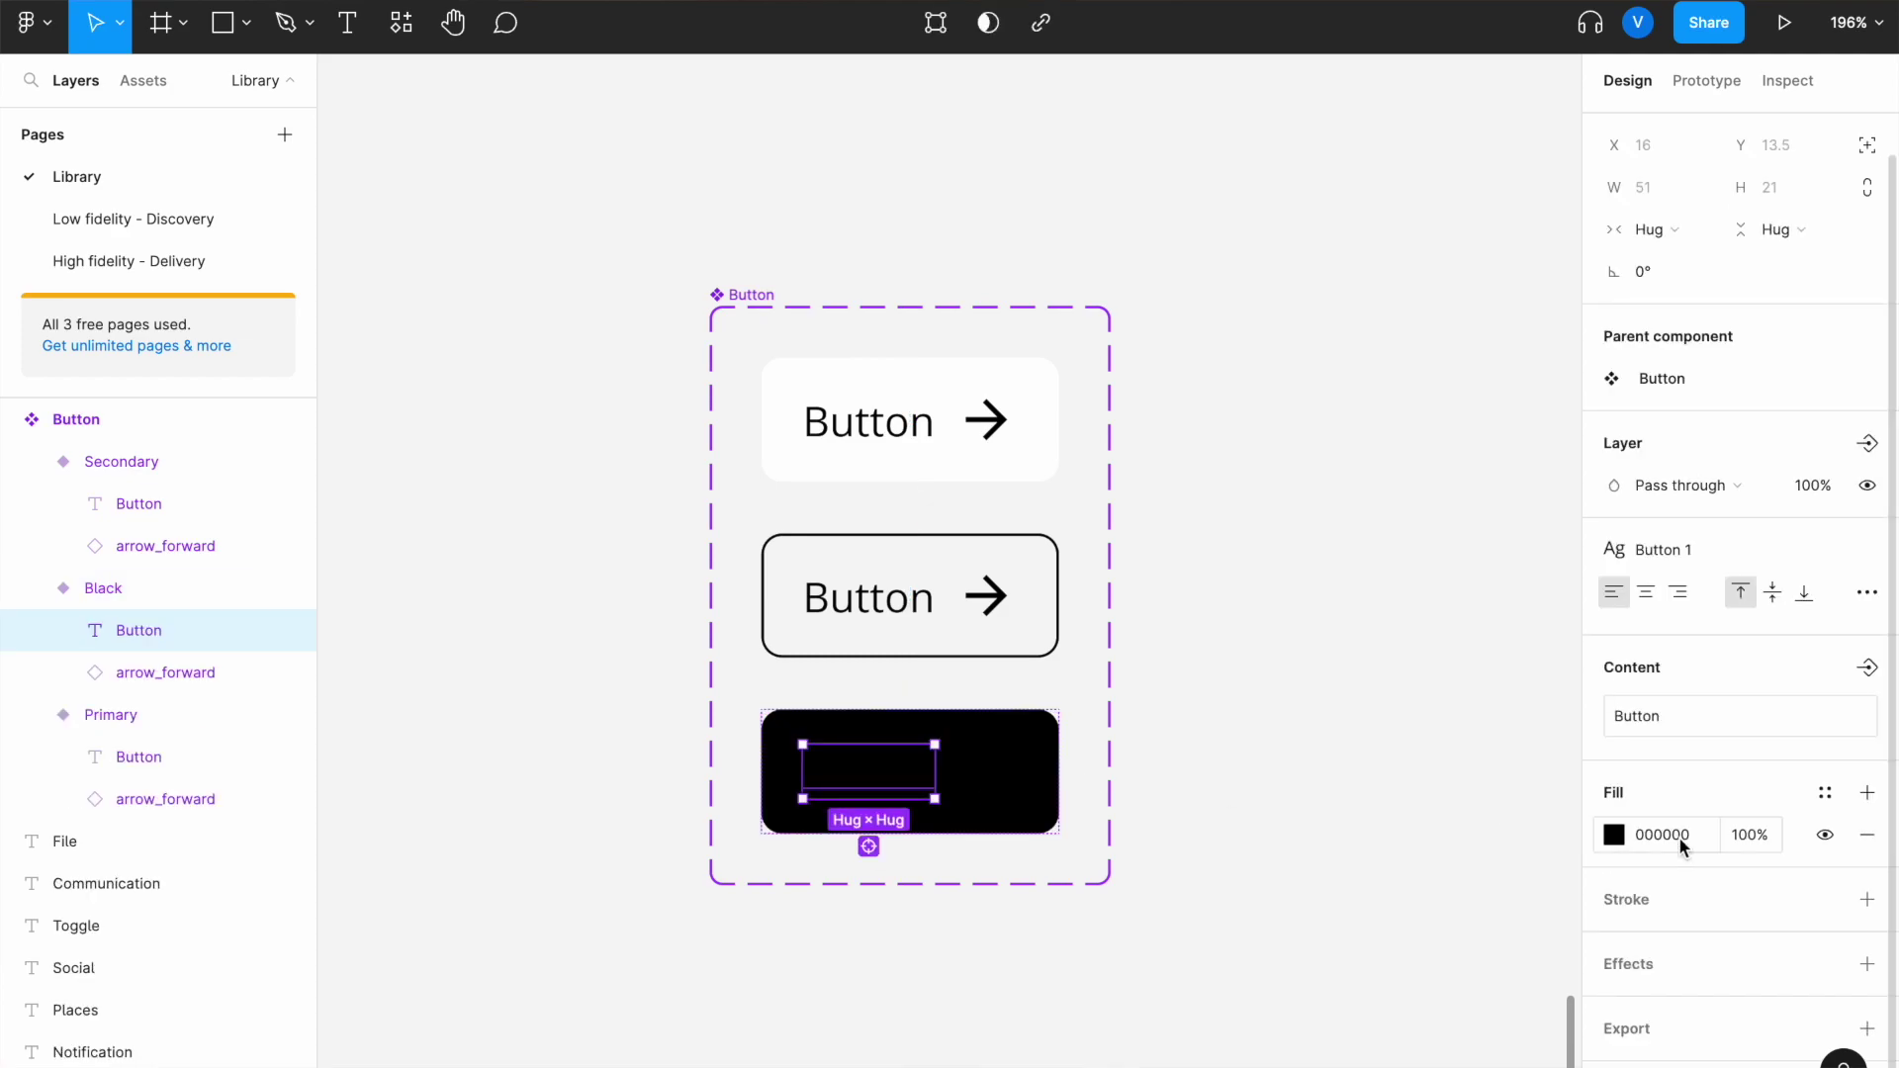
pyautogui.write('ffff')
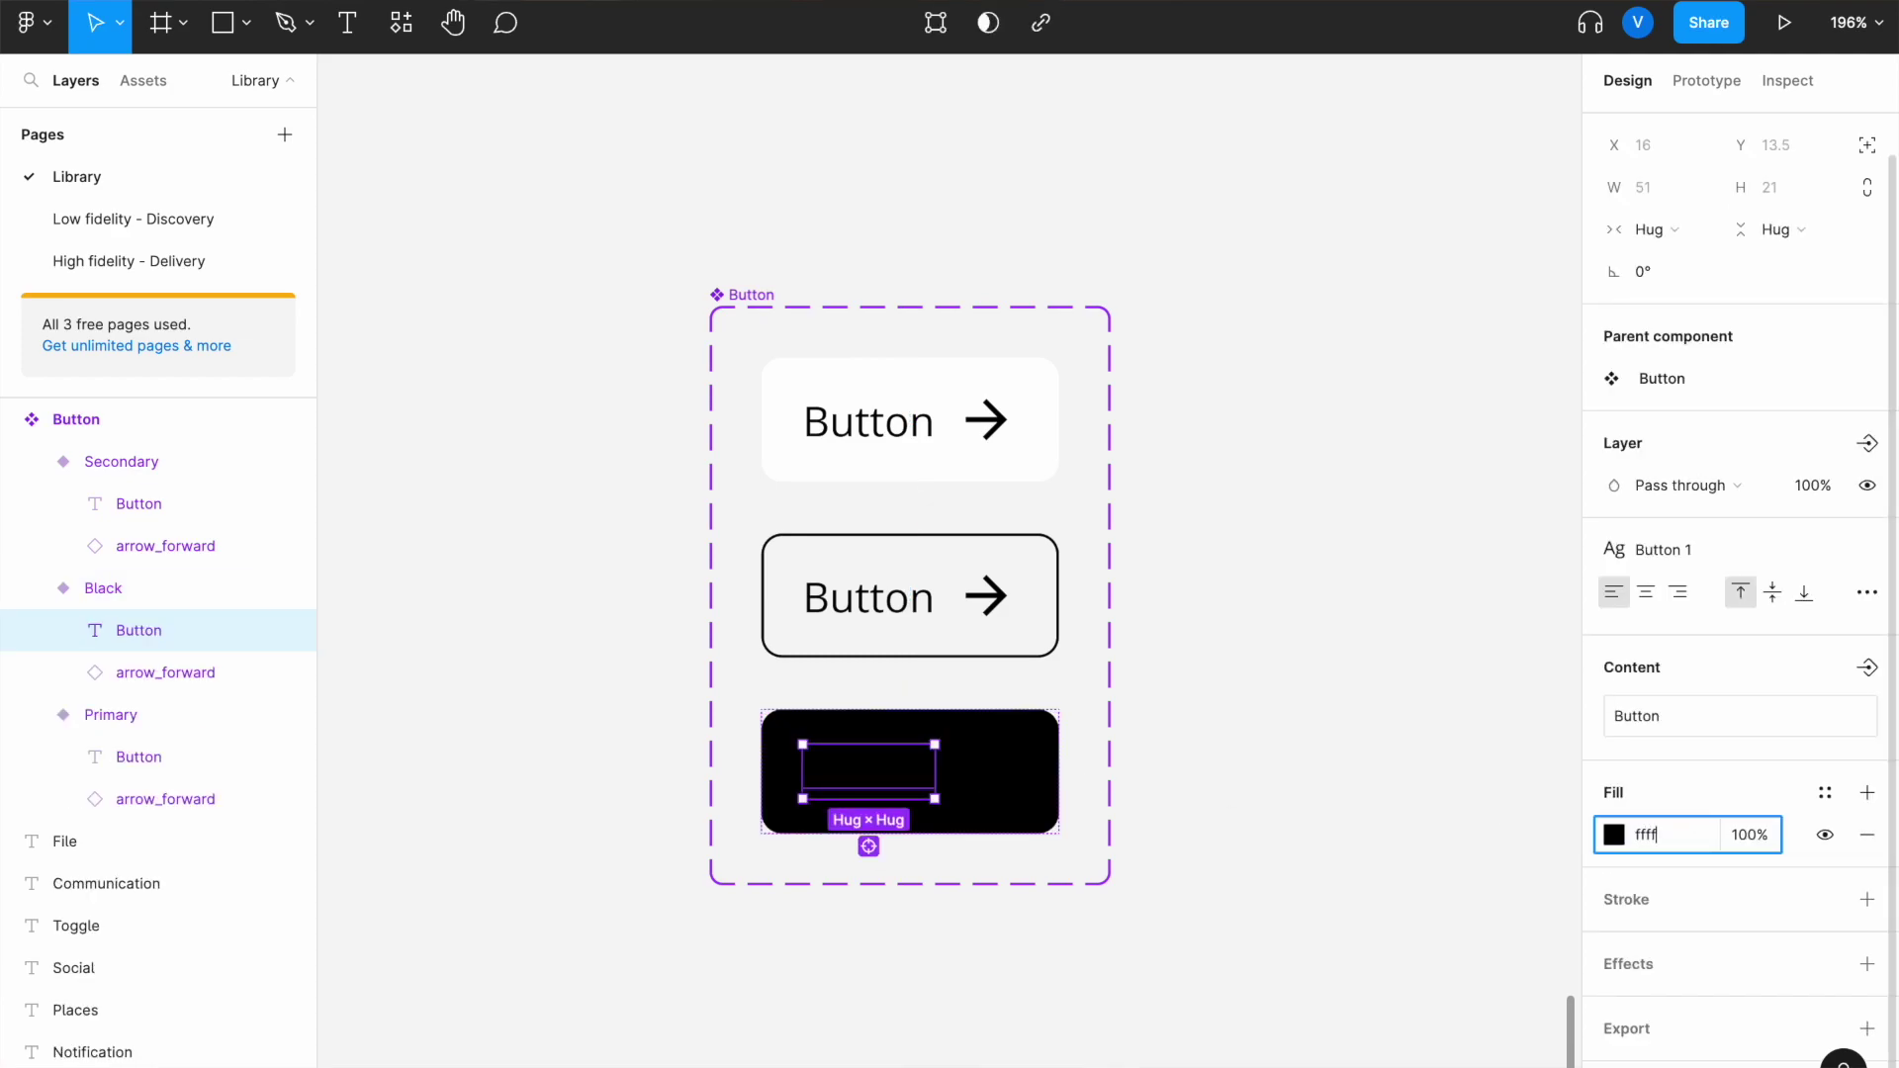
pyautogui.press('Return')
pyautogui.click(1008, 782)
pyautogui.click(1683, 976)
pyautogui.write('ffffff')
pyautogui.press('Return')
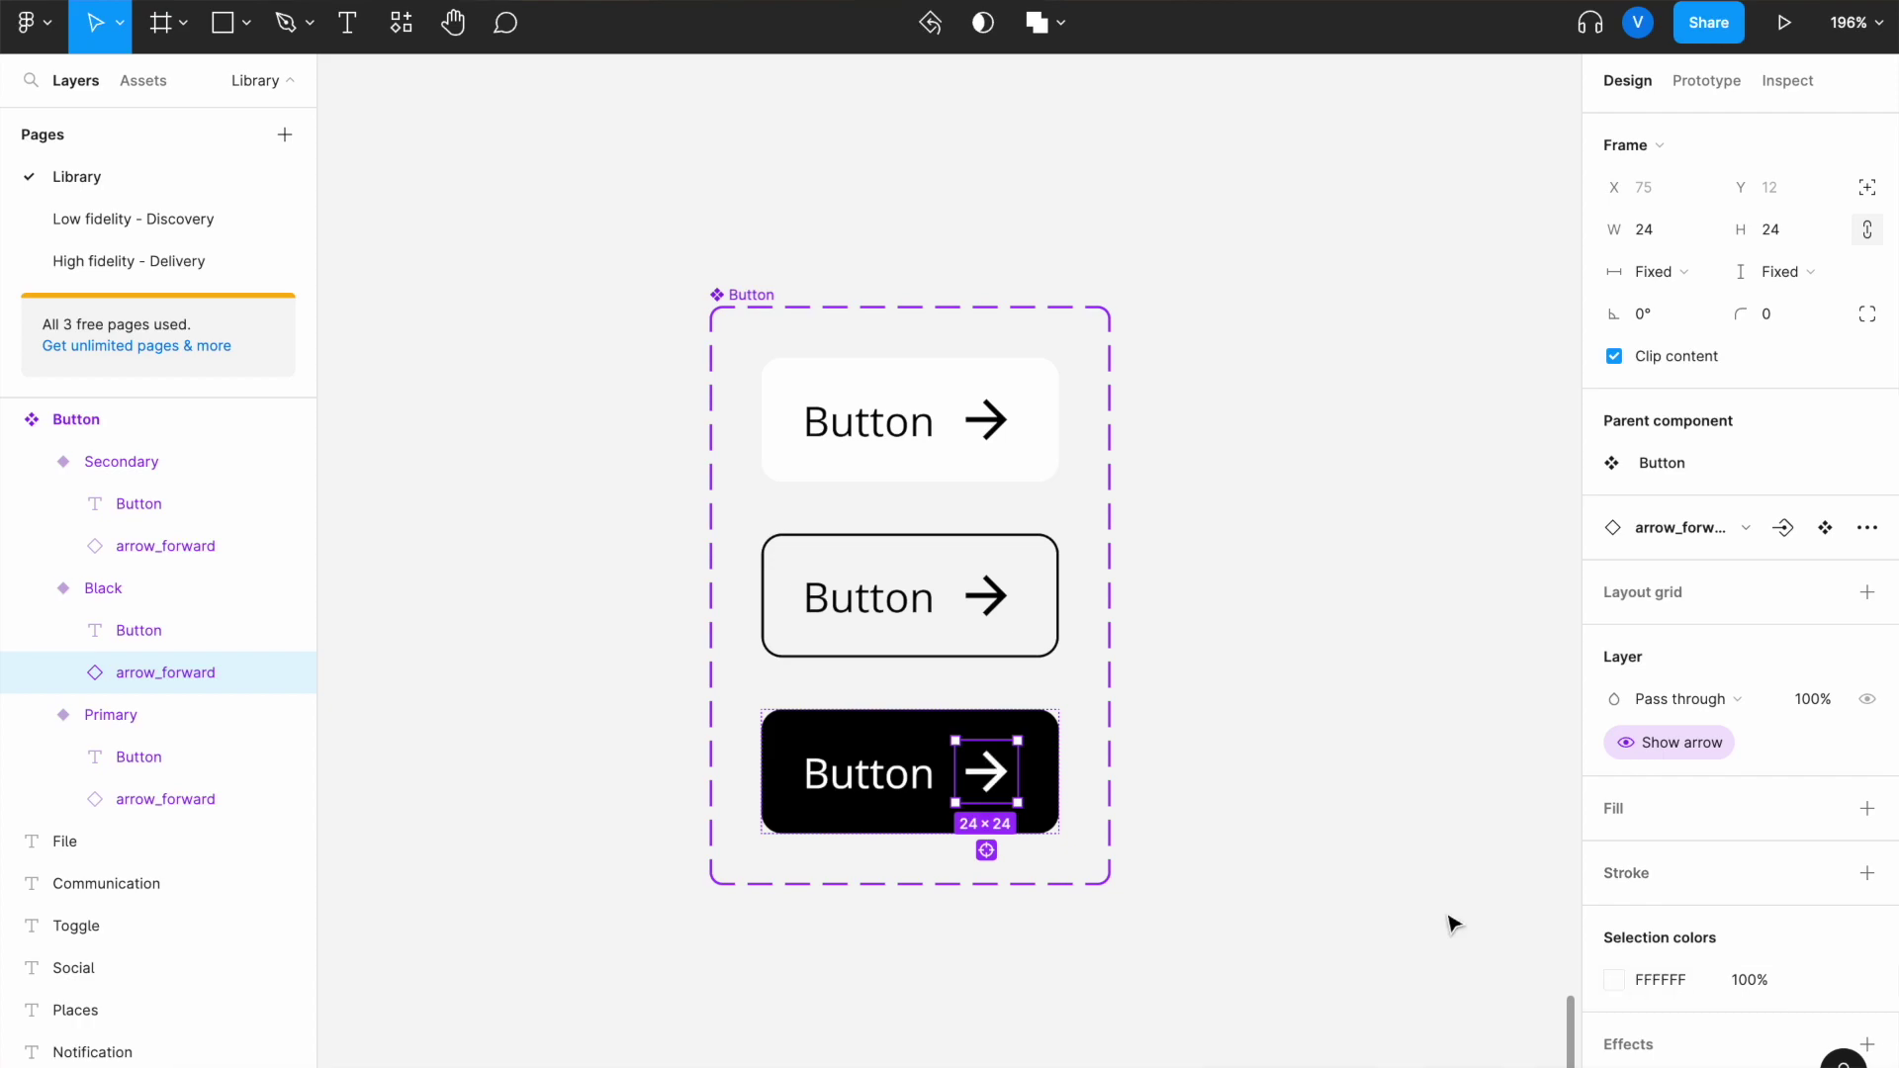
pyautogui.click(1276, 866)
# - On the Low fidelity - Discovery page, switch the Button instance in iPhone 14 - 1 to the Black variant
pyautogui.click(124, 216)
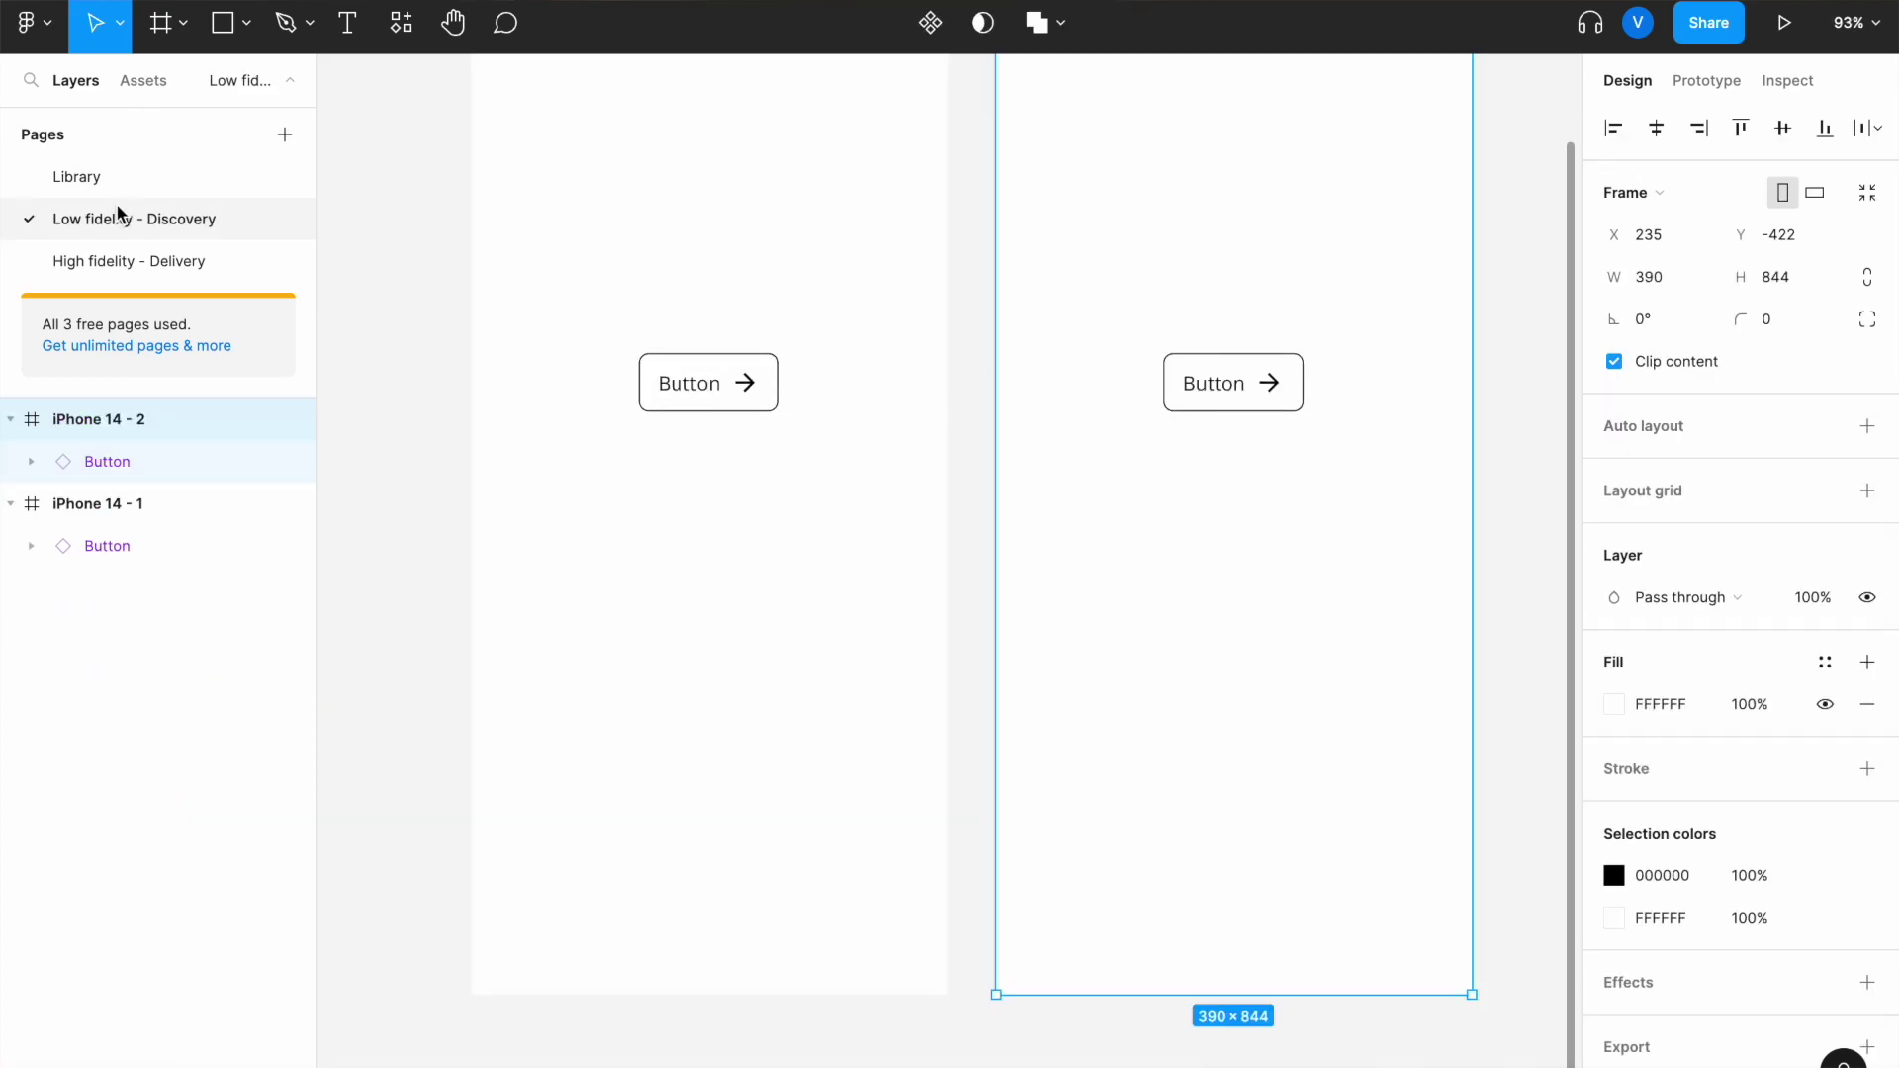
pyautogui.click(391, 466)
pyautogui.scroll(-3, 399, 465)
pyautogui.scroll(4, 398, 466)
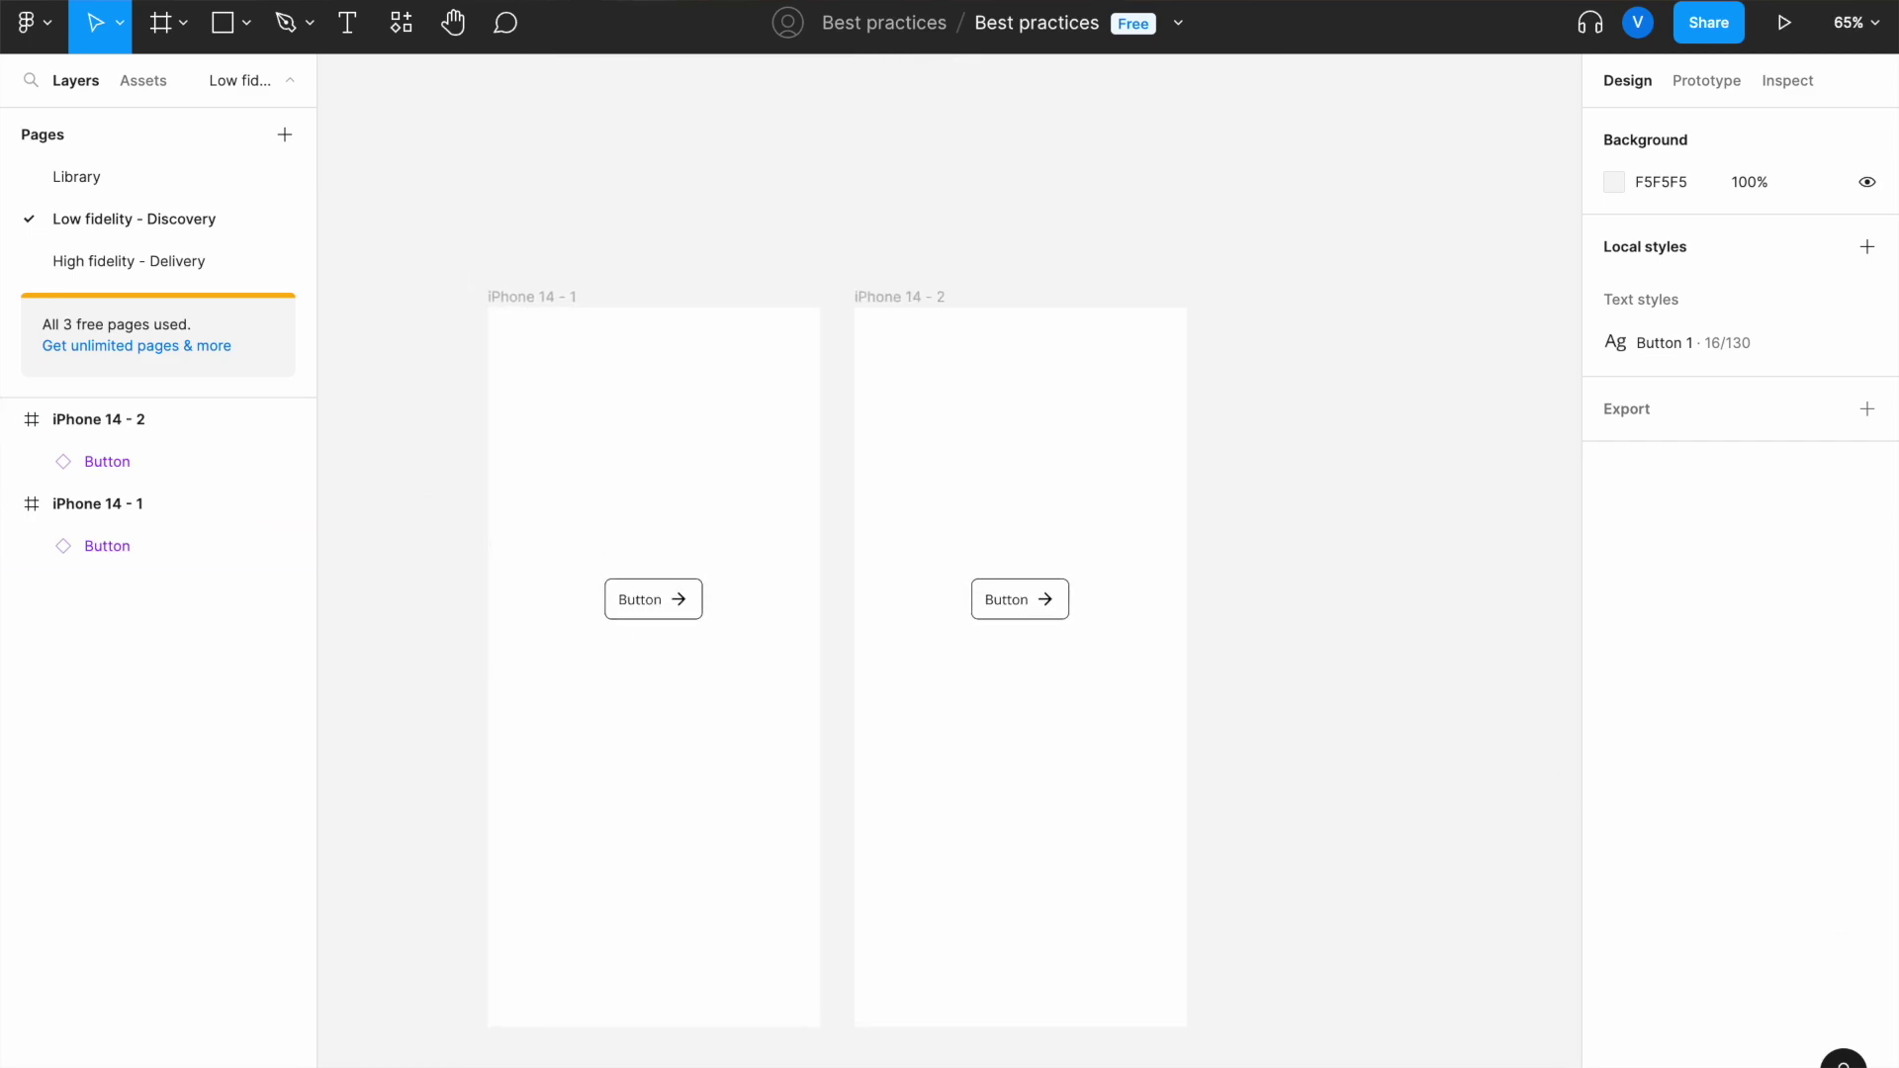
pyautogui.click(664, 598)
pyautogui.scroll(5, 664, 599)
pyautogui.hscroll(-3, 664, 598)
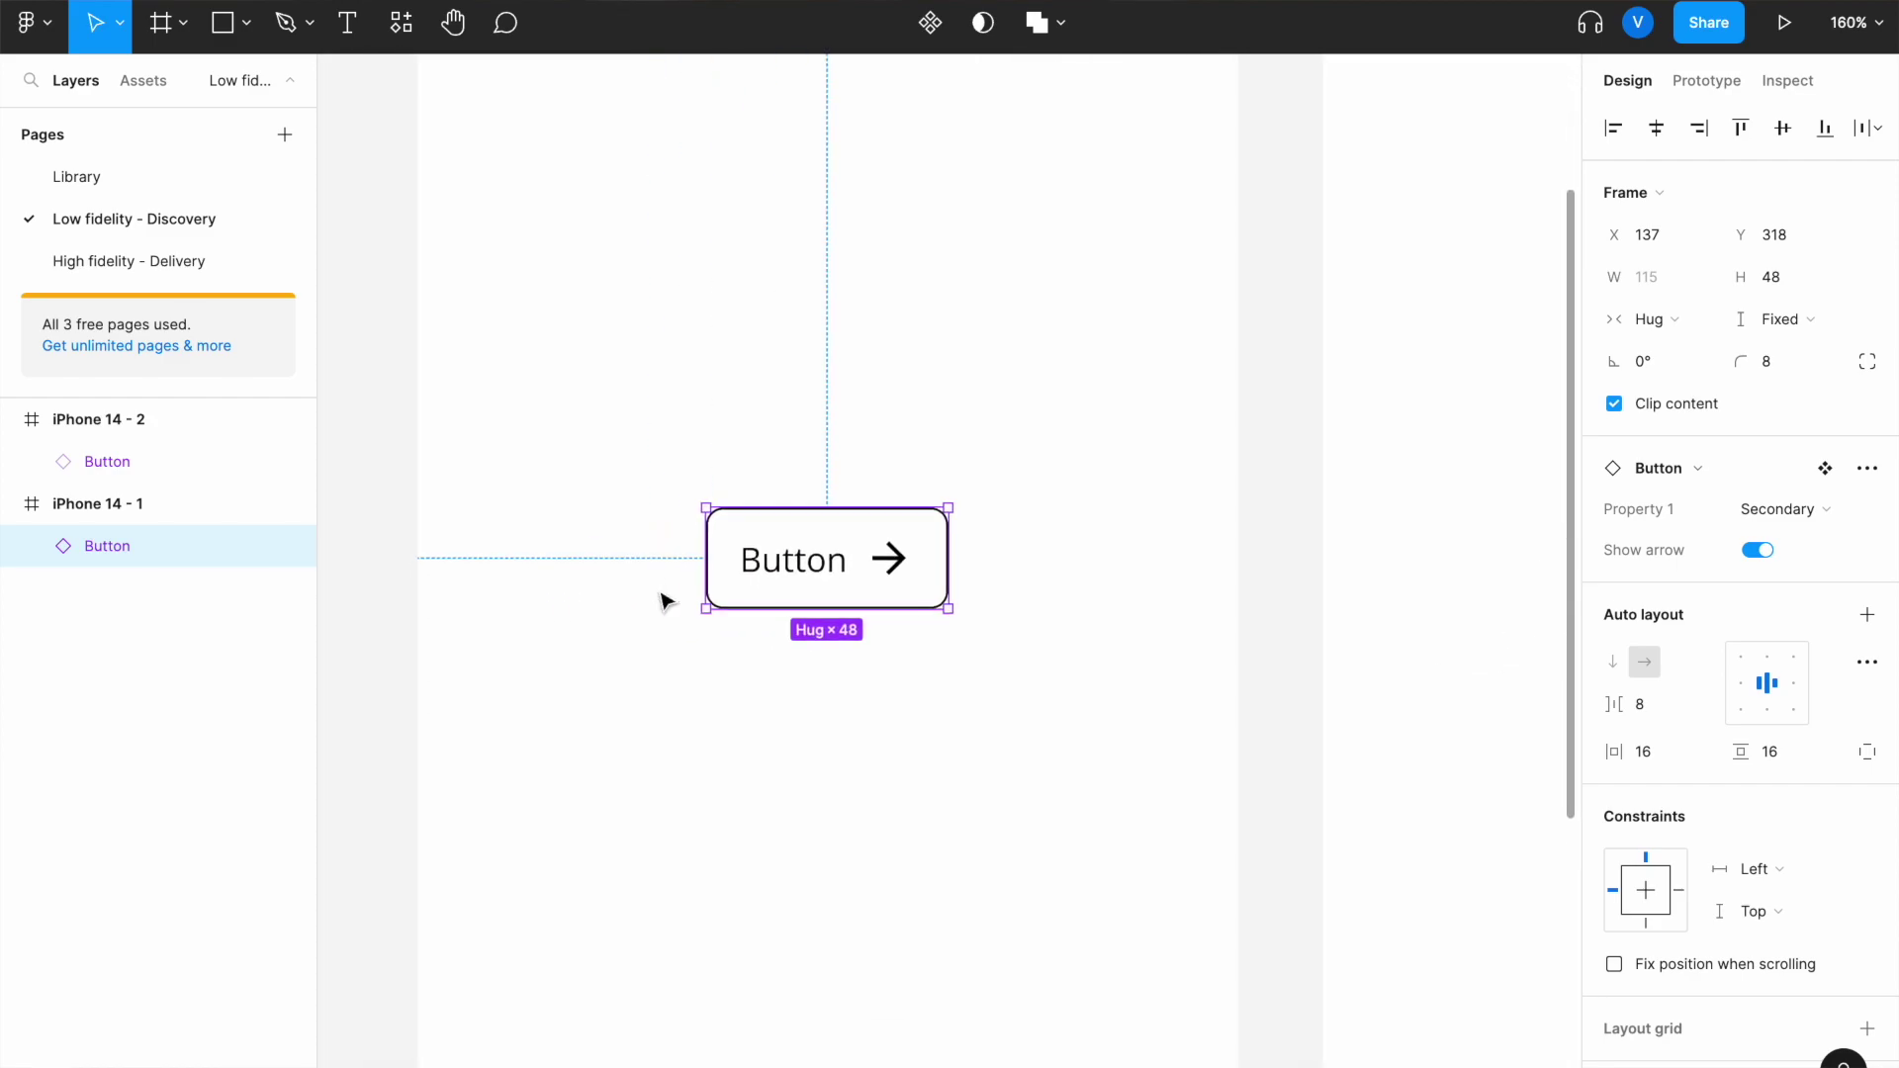
pyautogui.click(1770, 510)
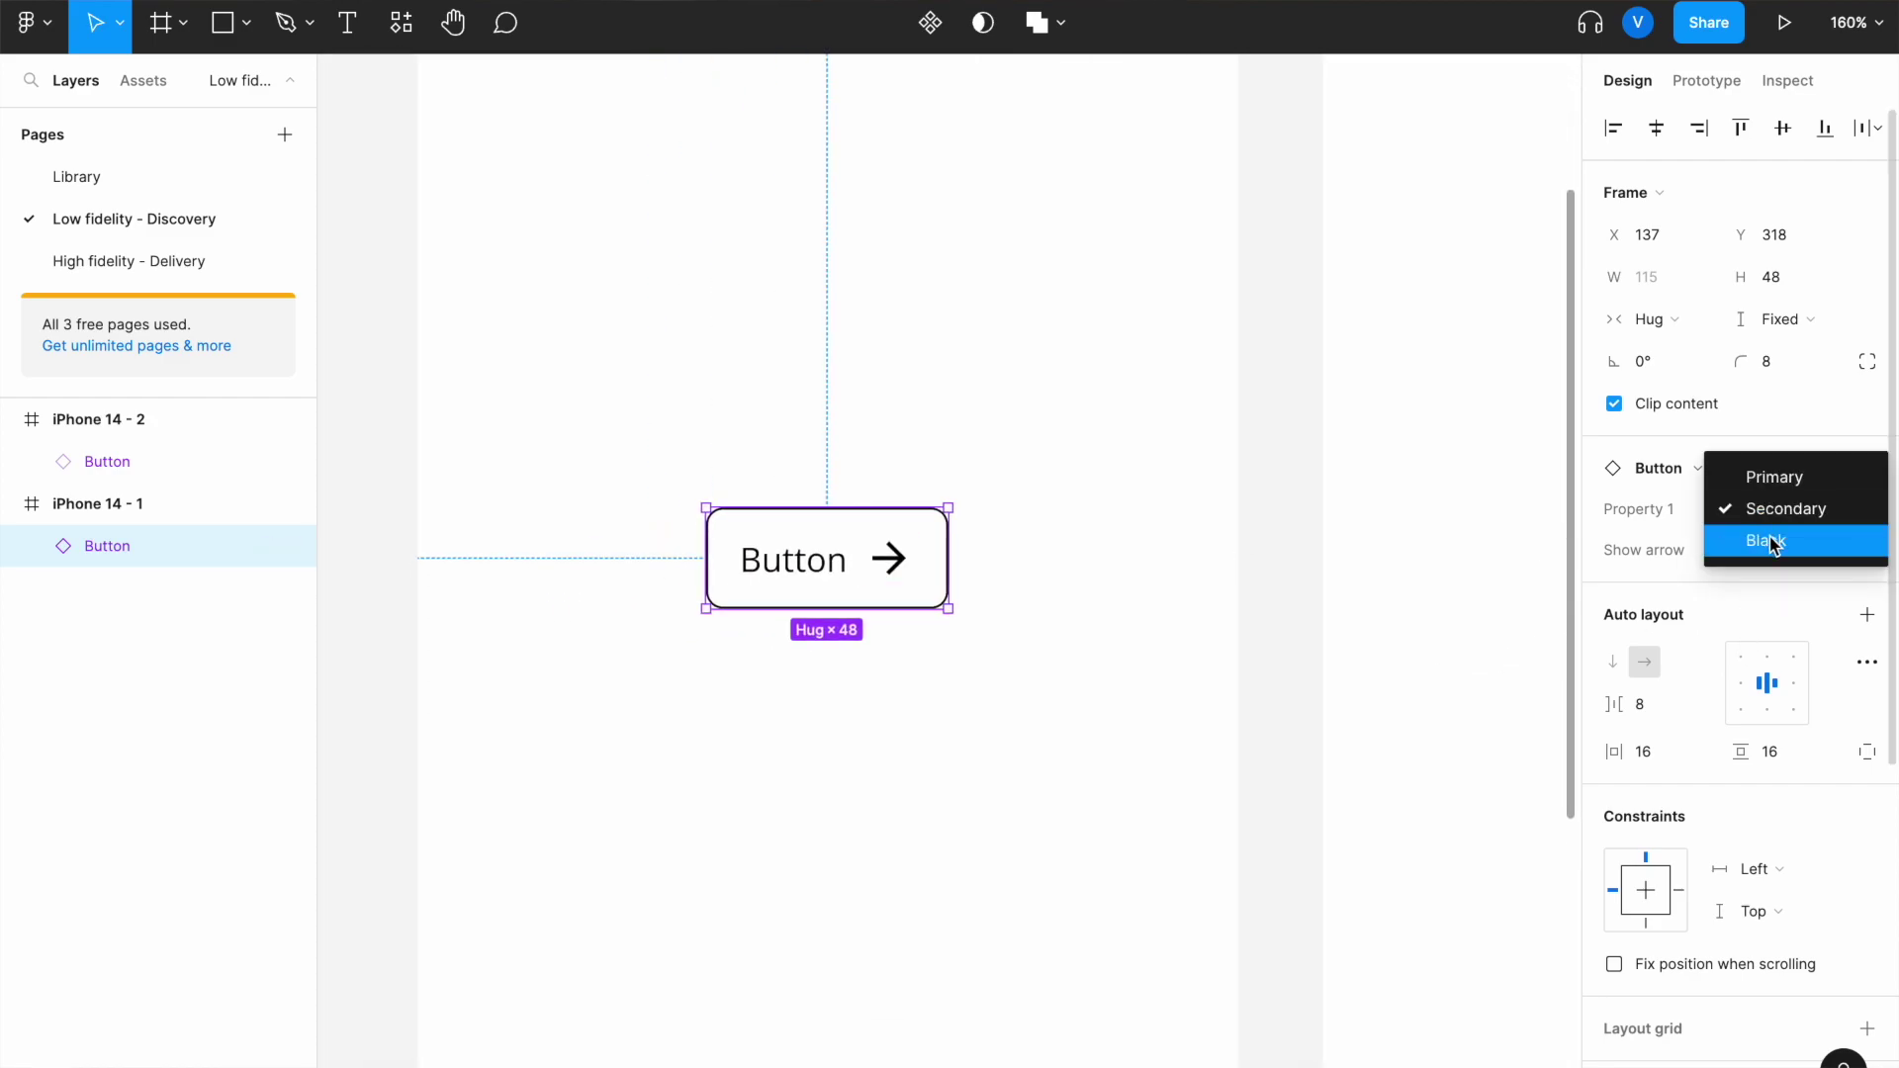
pyautogui.click(1771, 543)
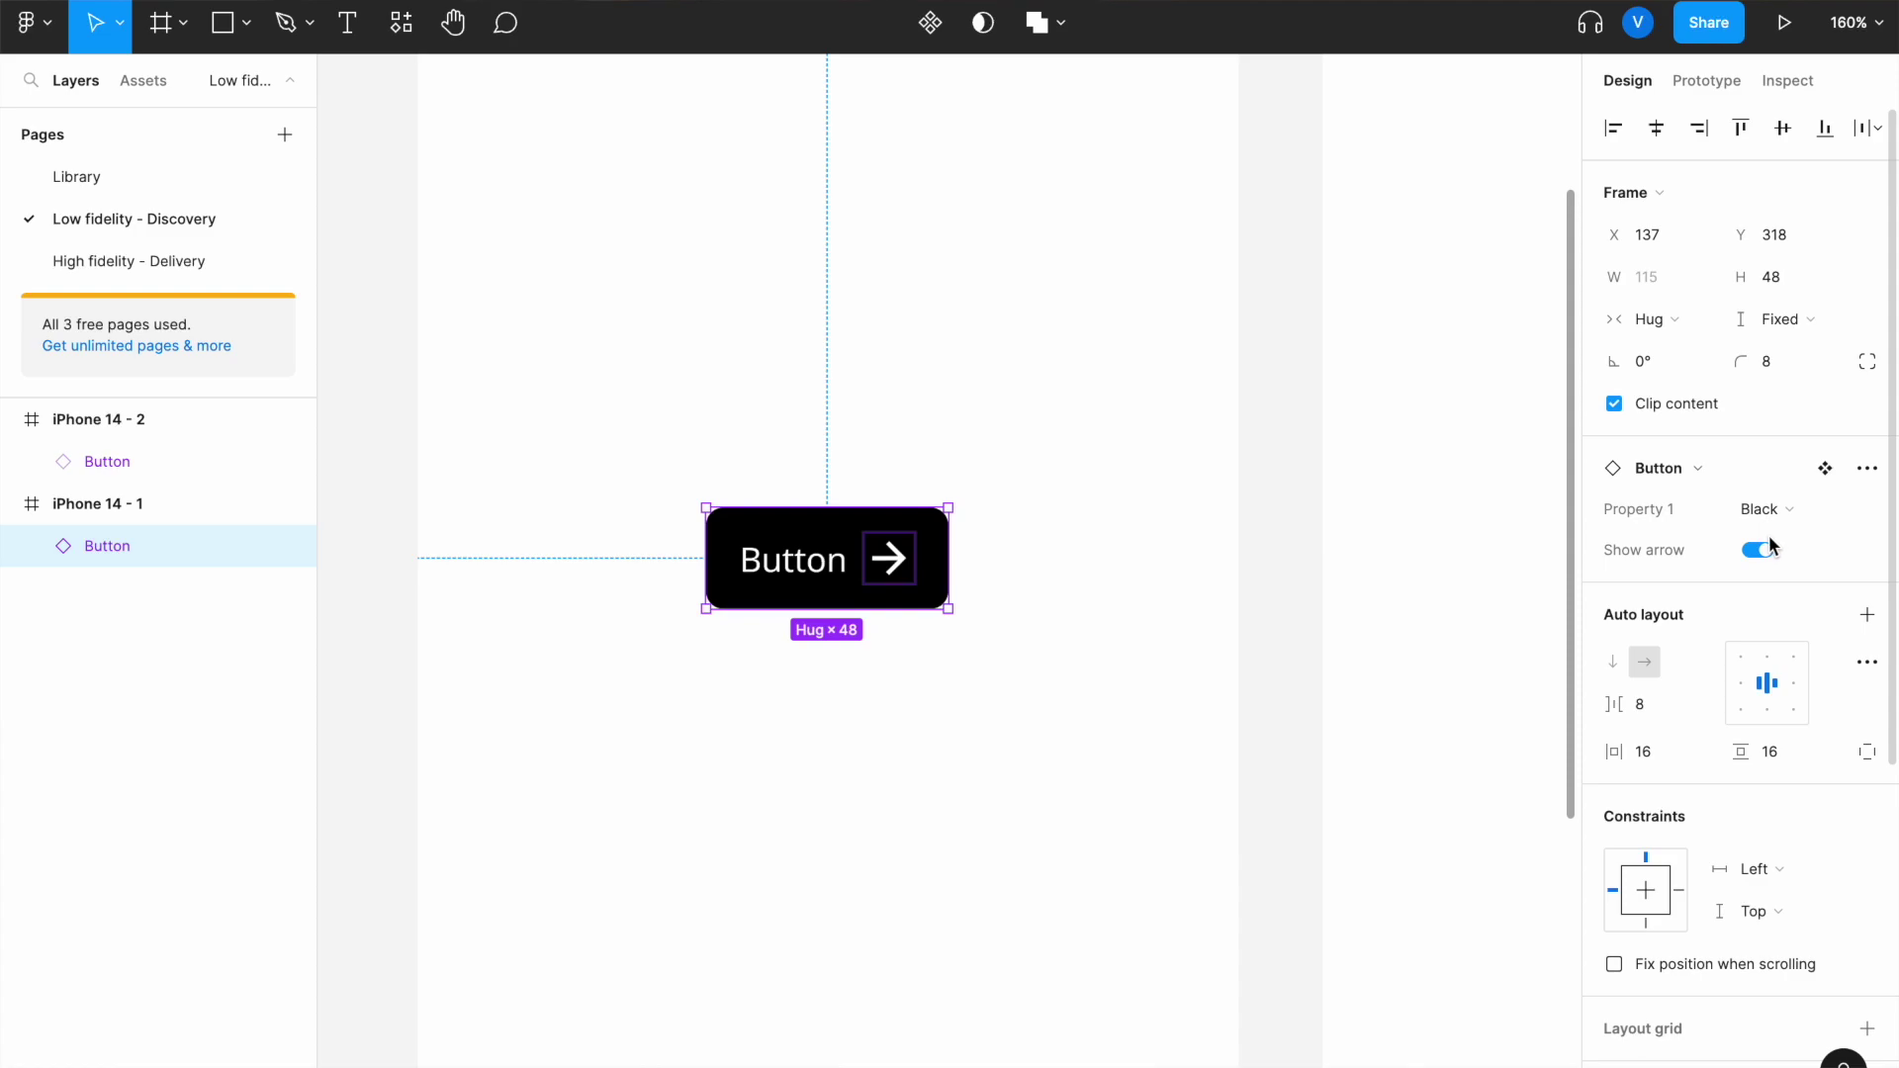
pyautogui.click(1148, 677)
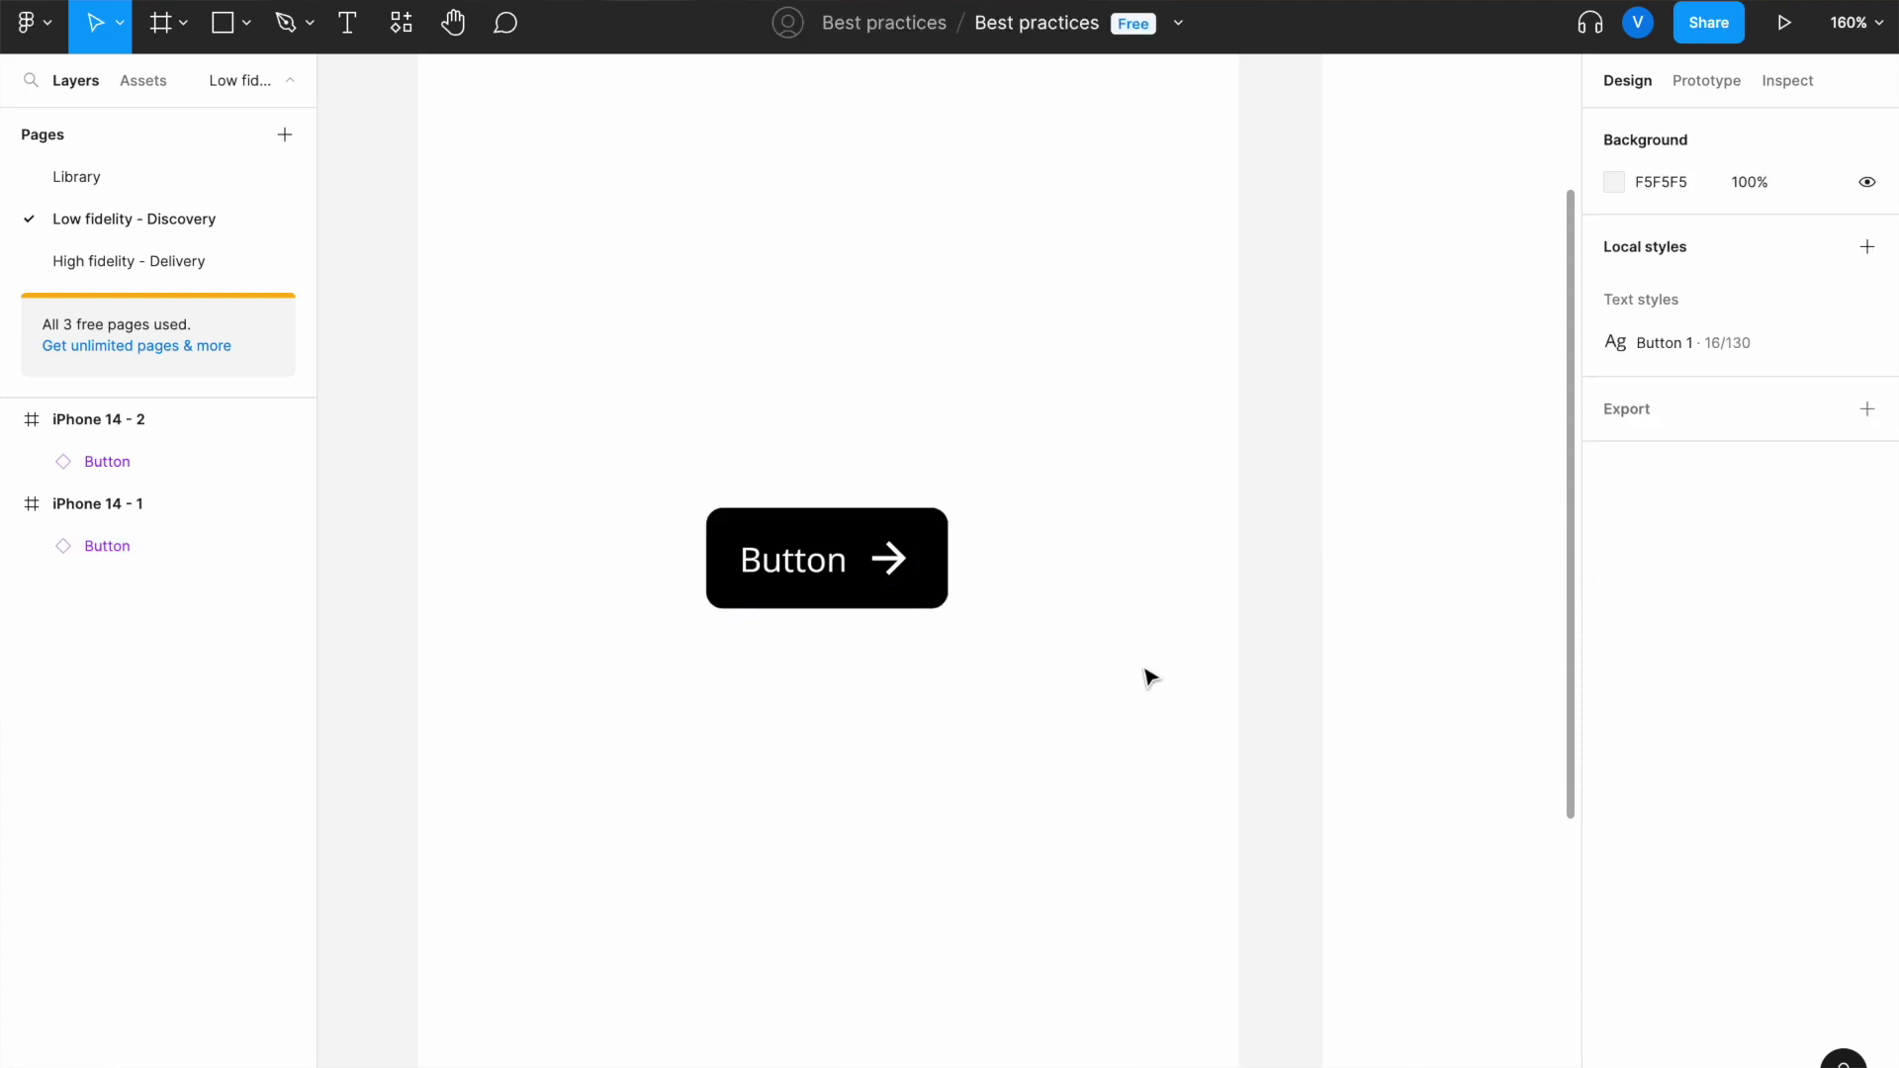
# - Return to the Library page and add a drop shadow effect to the Primary Button variant
pyautogui.click(923, 602)
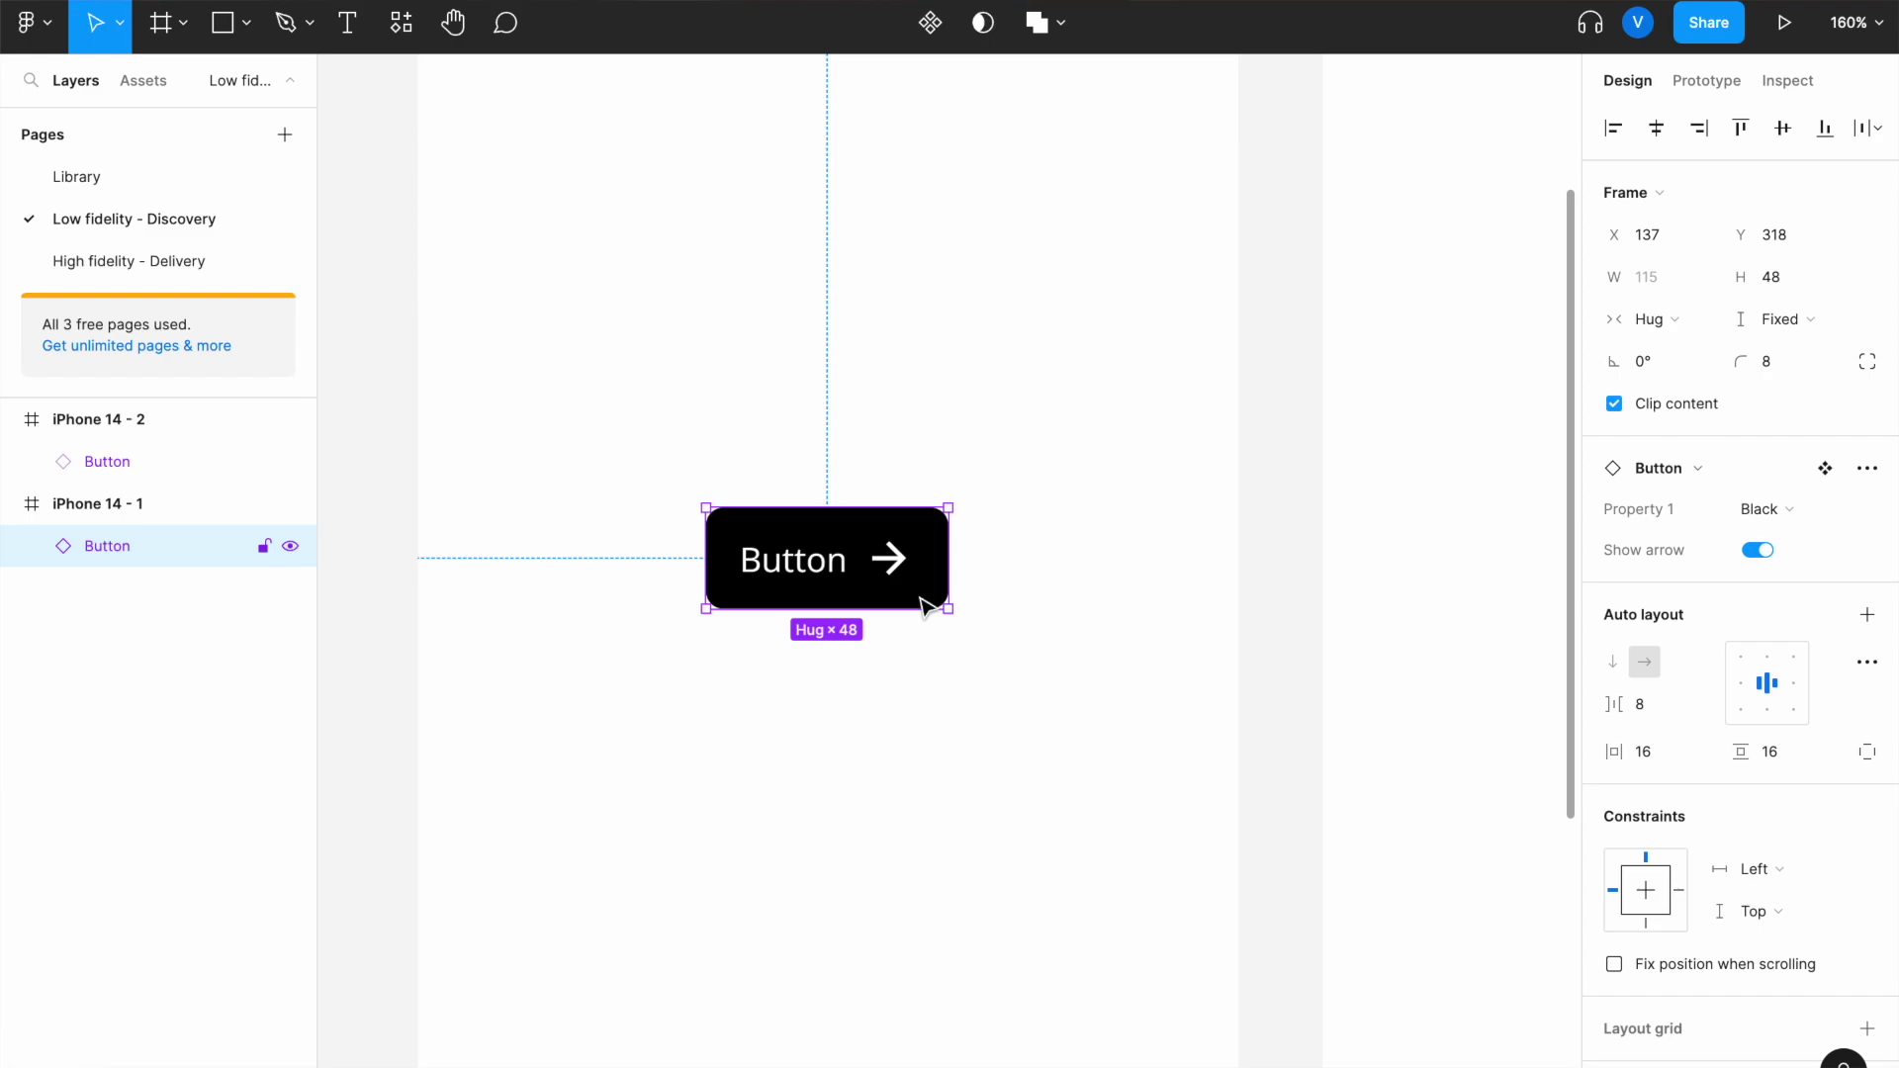
pyautogui.scroll(-2, 922, 601)
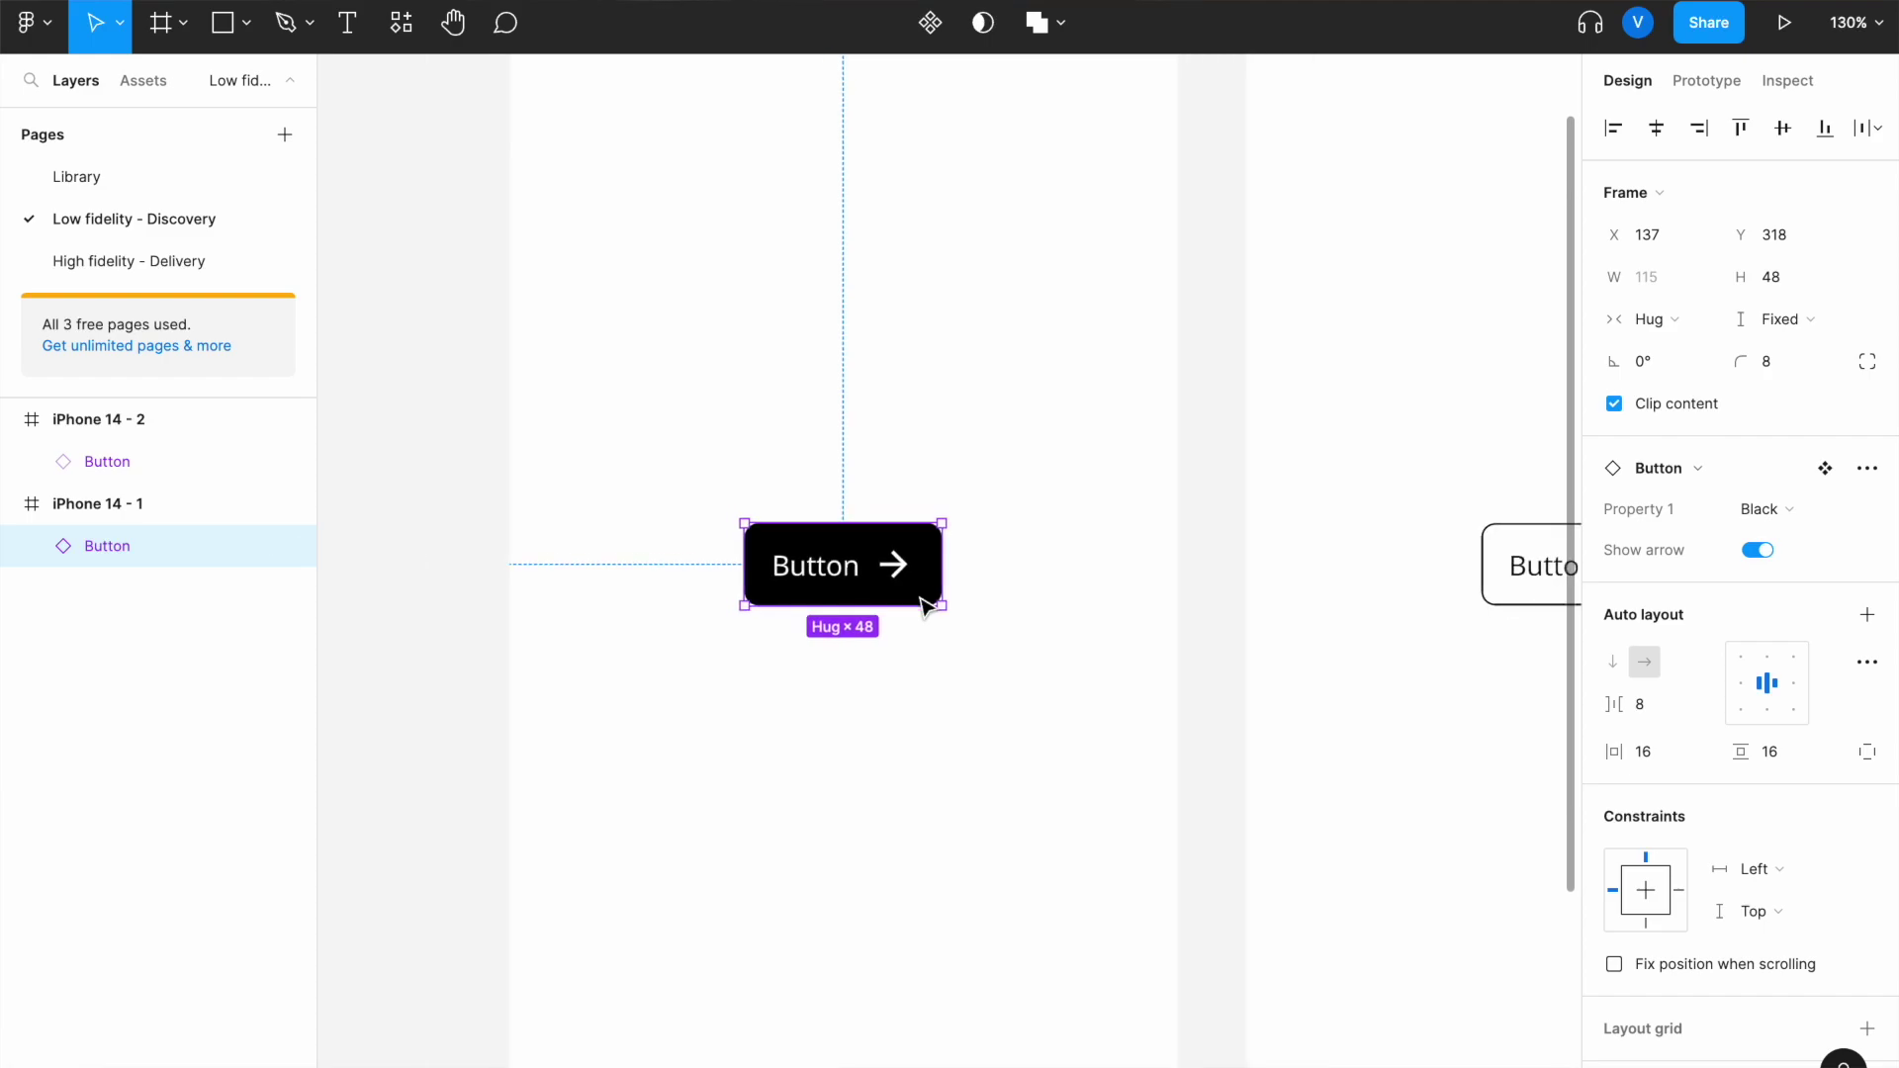
pyautogui.click(407, 528)
pyautogui.click(213, 178)
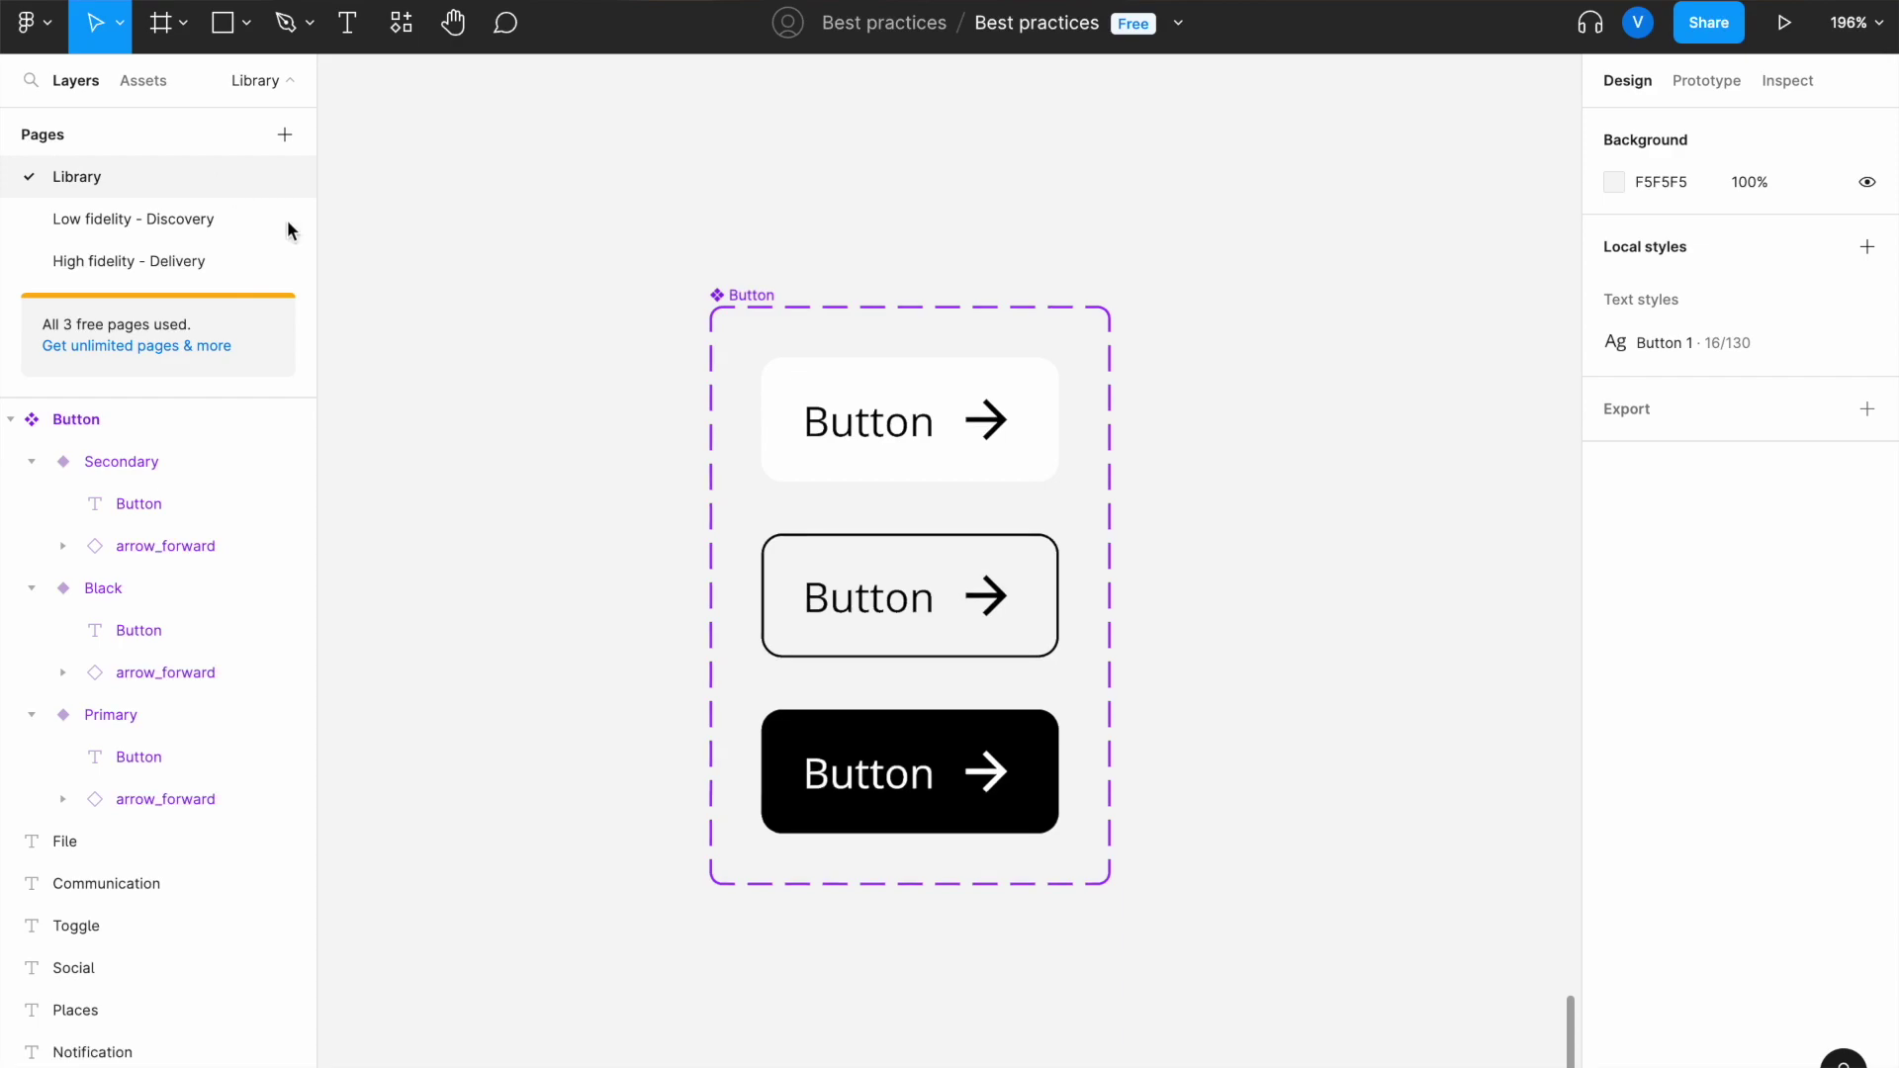
pyautogui.click(896, 473)
pyautogui.scroll(-5, 1786, 950)
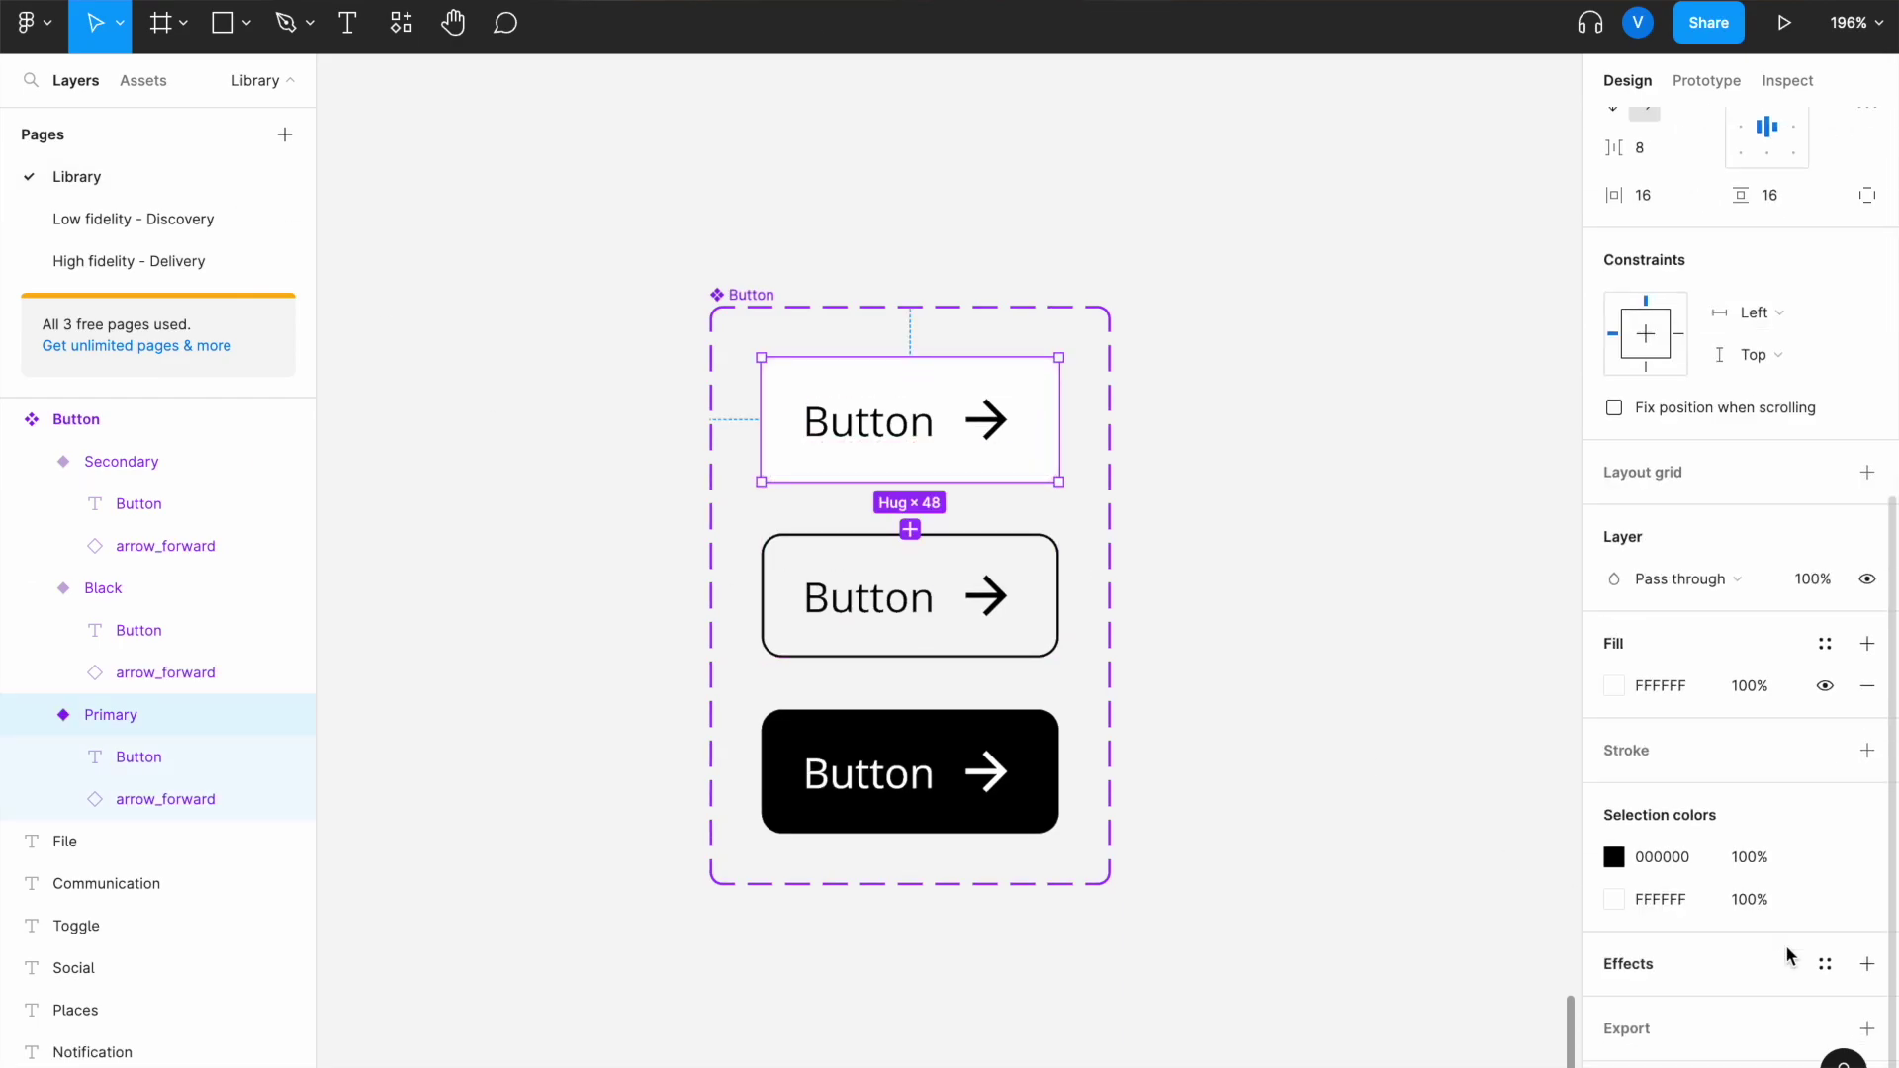
pyautogui.click(1867, 965)
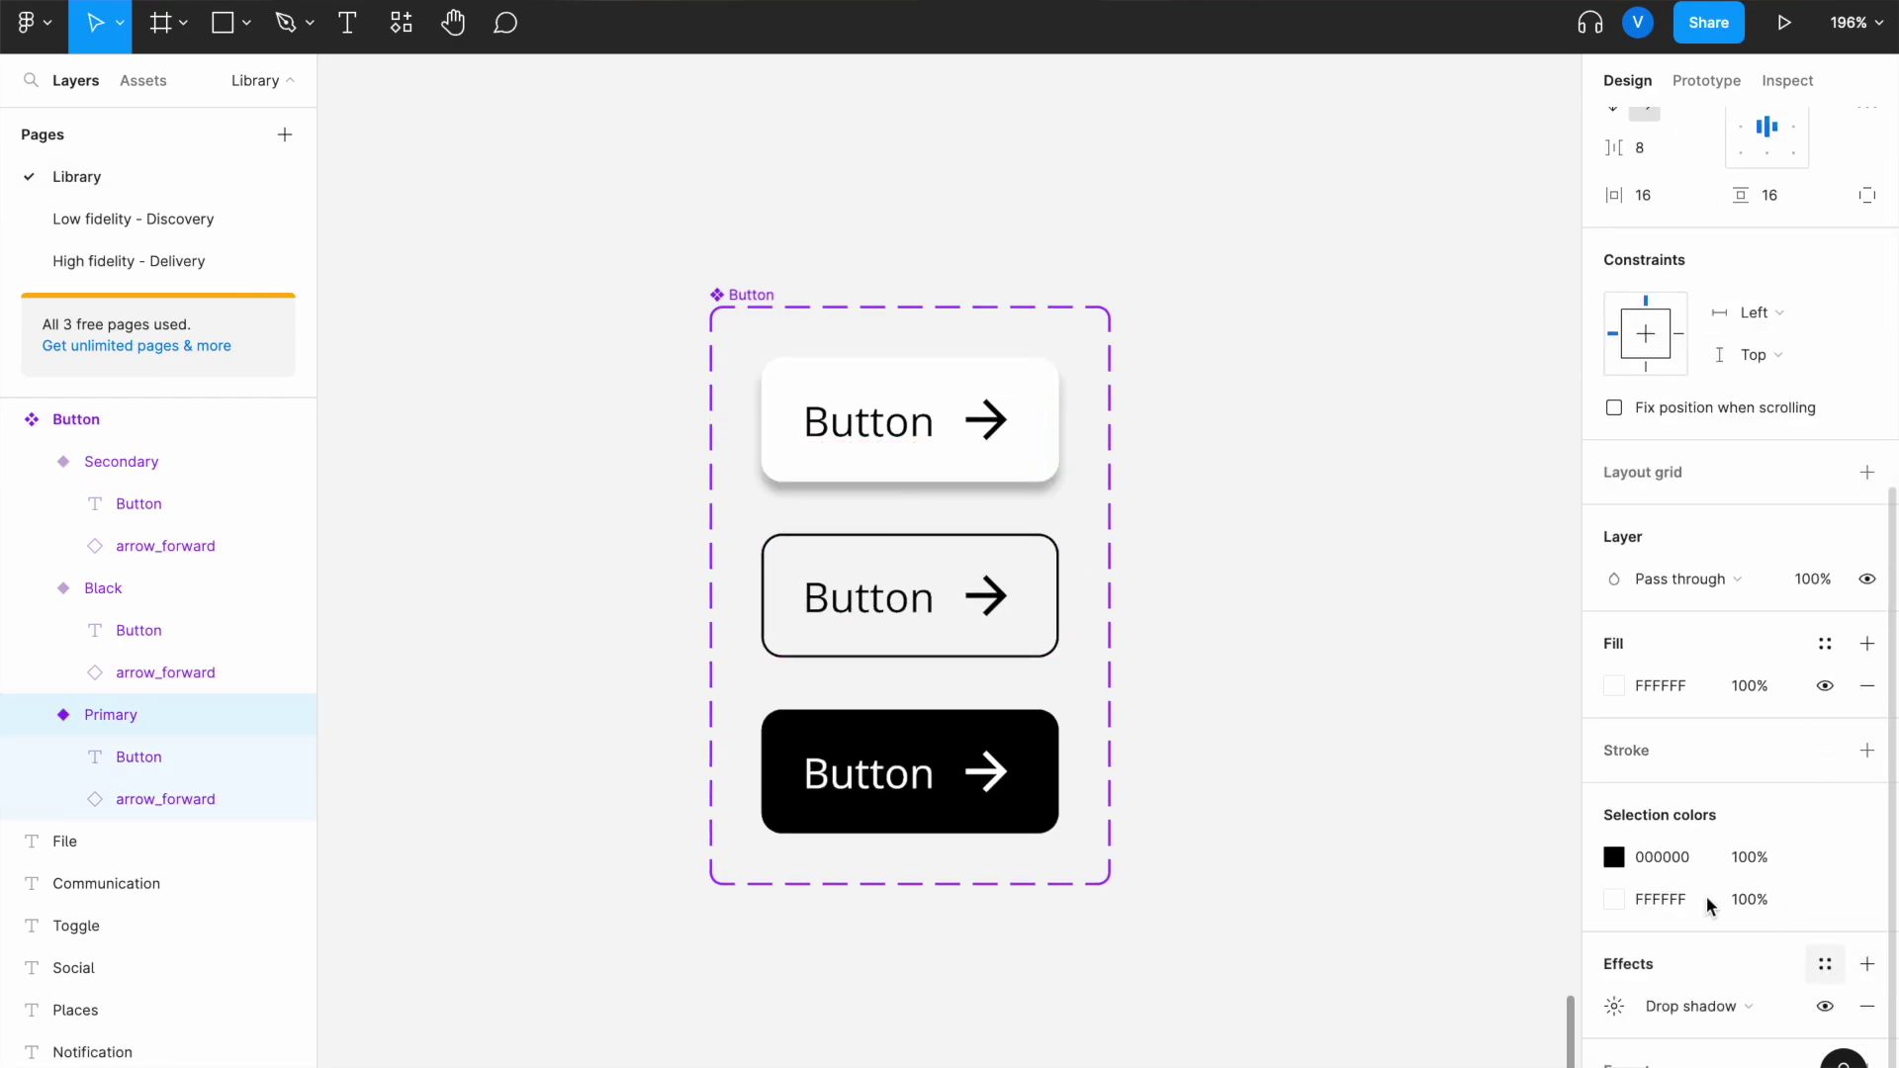
pyautogui.click(1360, 704)
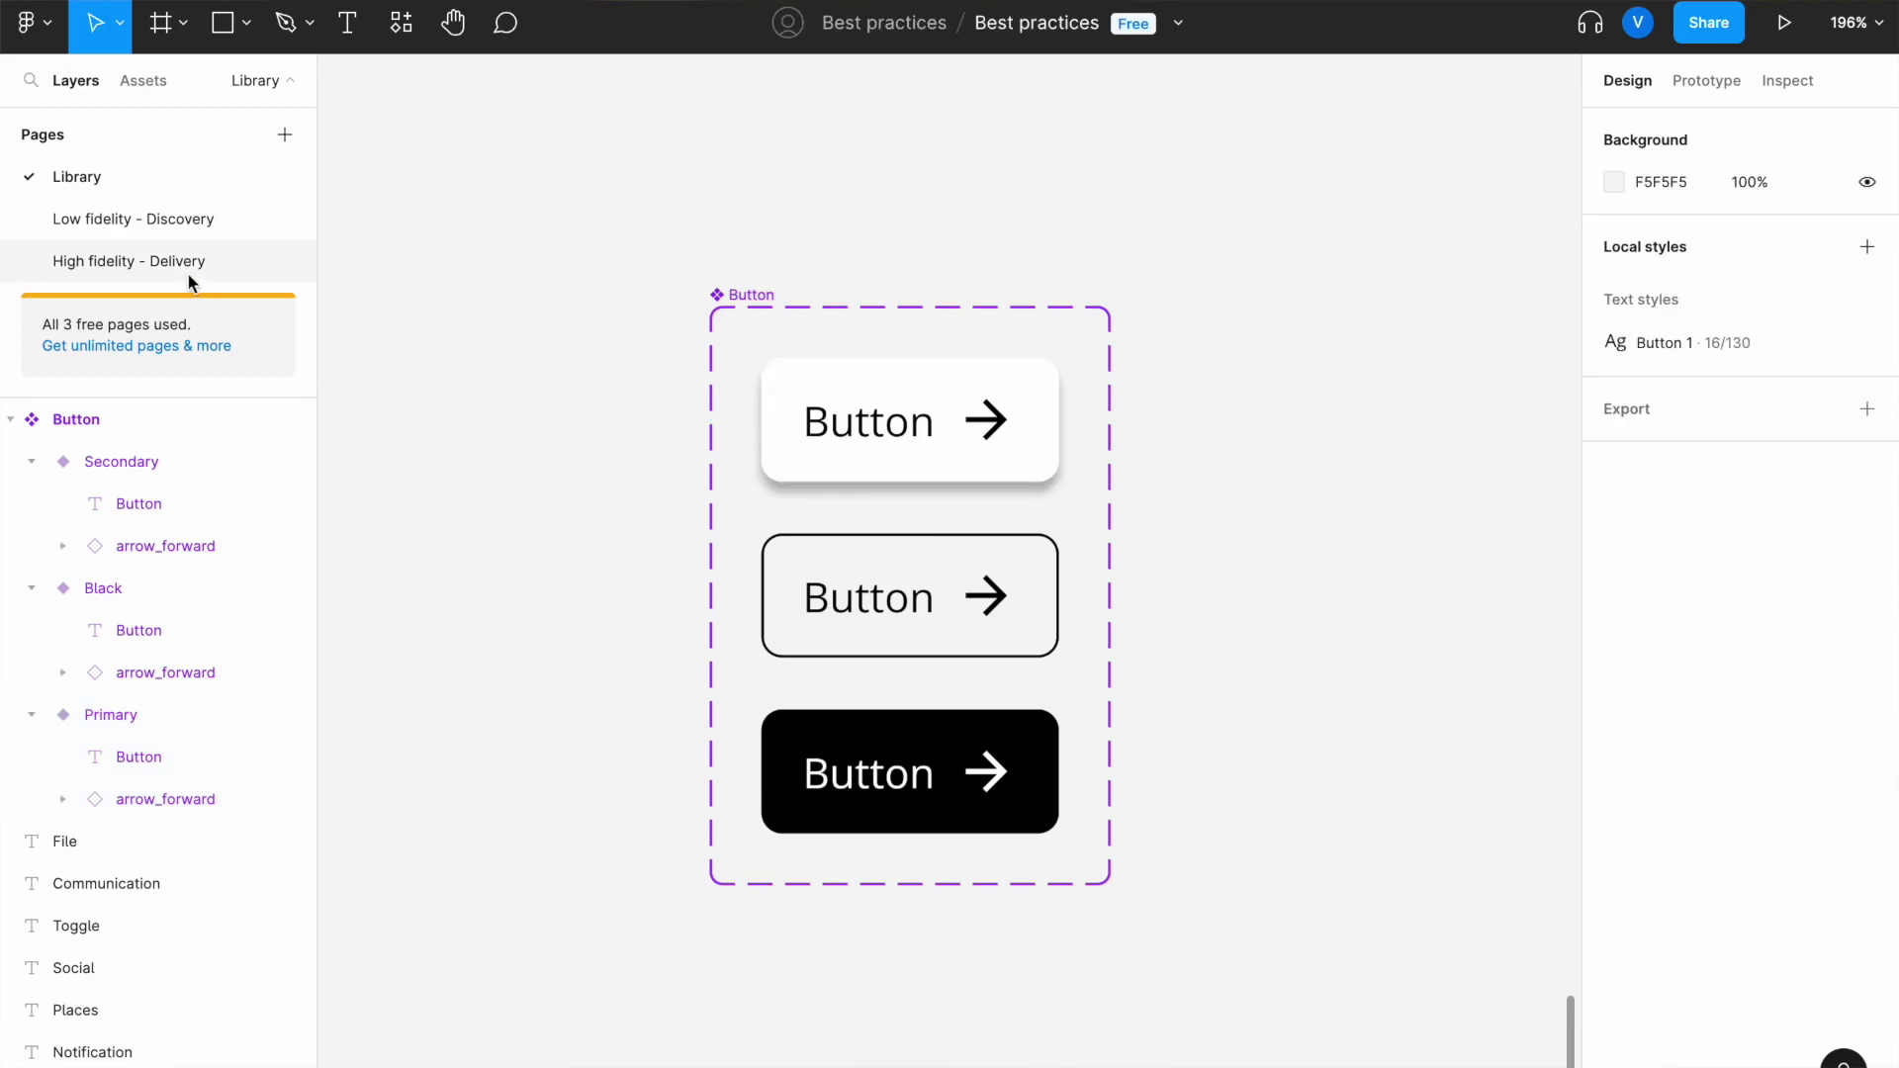
# - Go back to the Low fidelity - Discovery page and duplicate the iPhone 14 - 2 frame with its Button instance
pyautogui.click(162, 219)
pyautogui.click(852, 597)
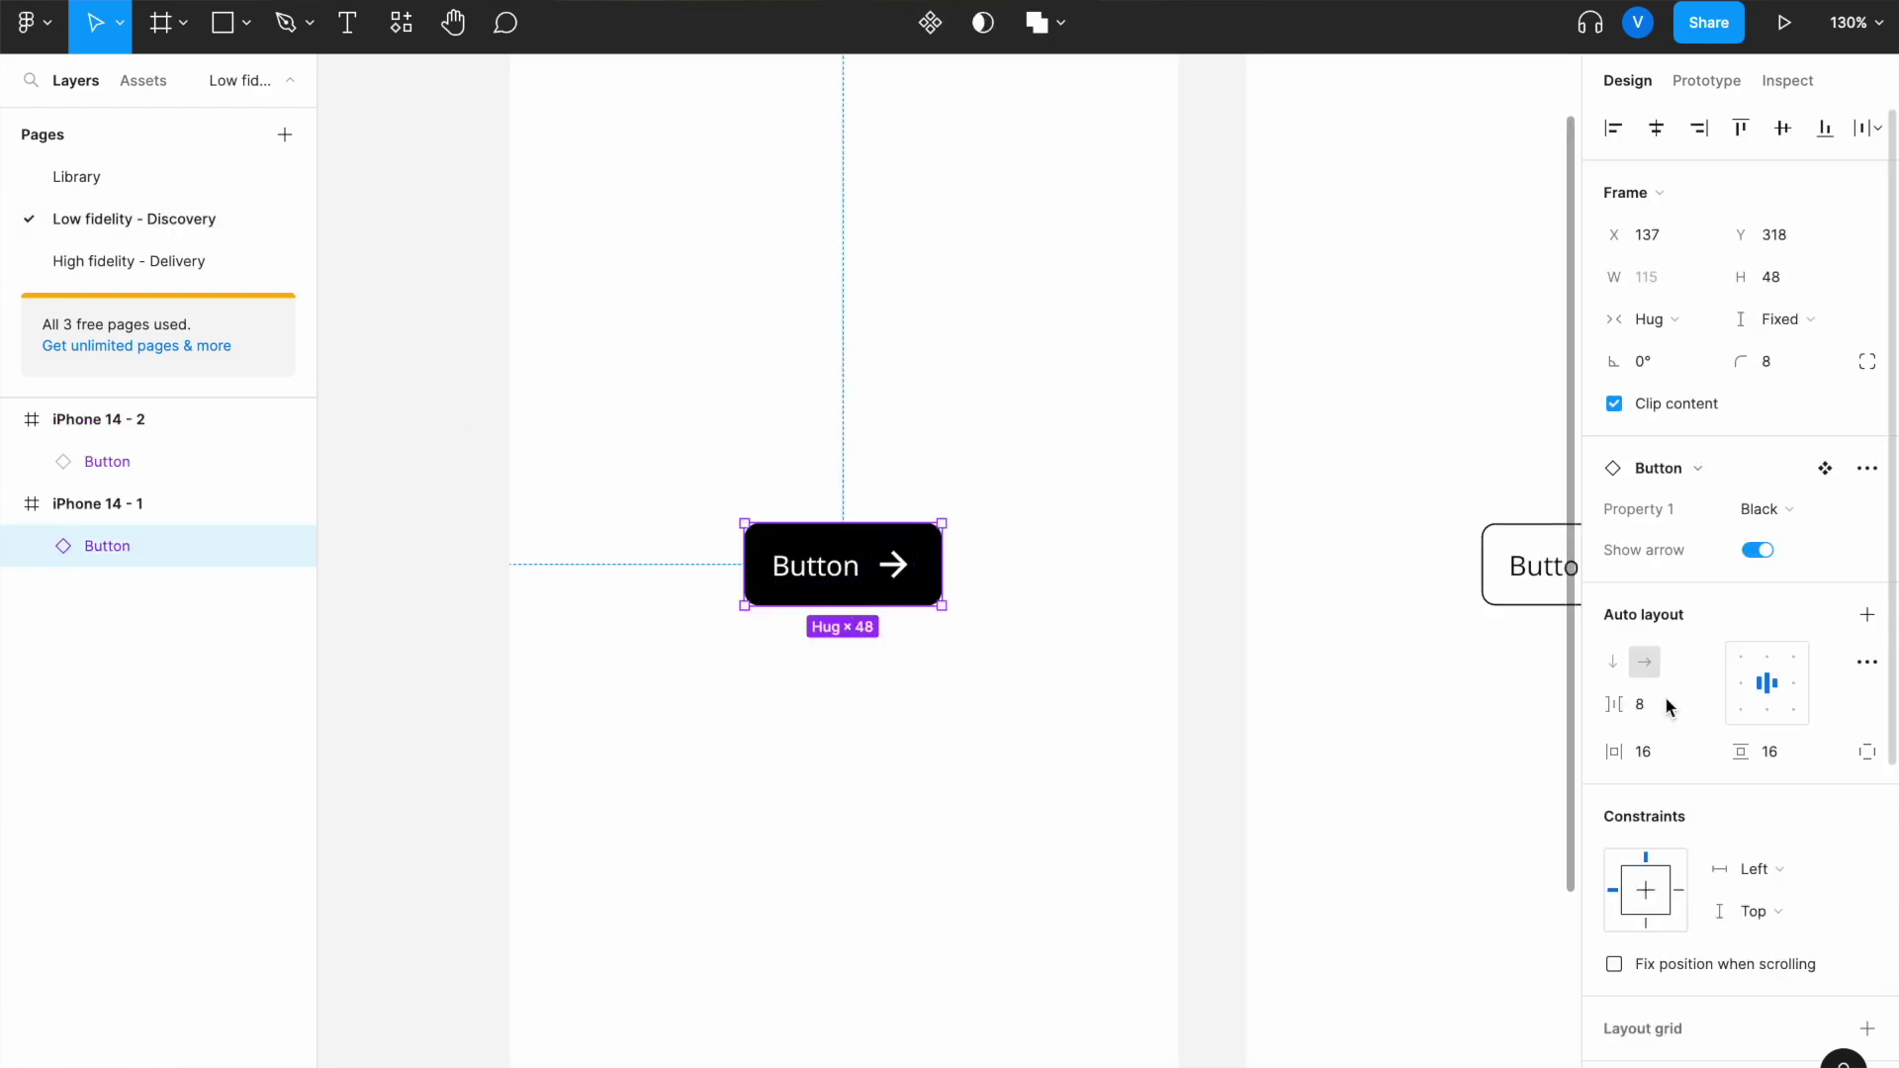
pyautogui.click(1752, 510)
pyautogui.click(1752, 511)
pyautogui.scroll(-5, 1369, 572)
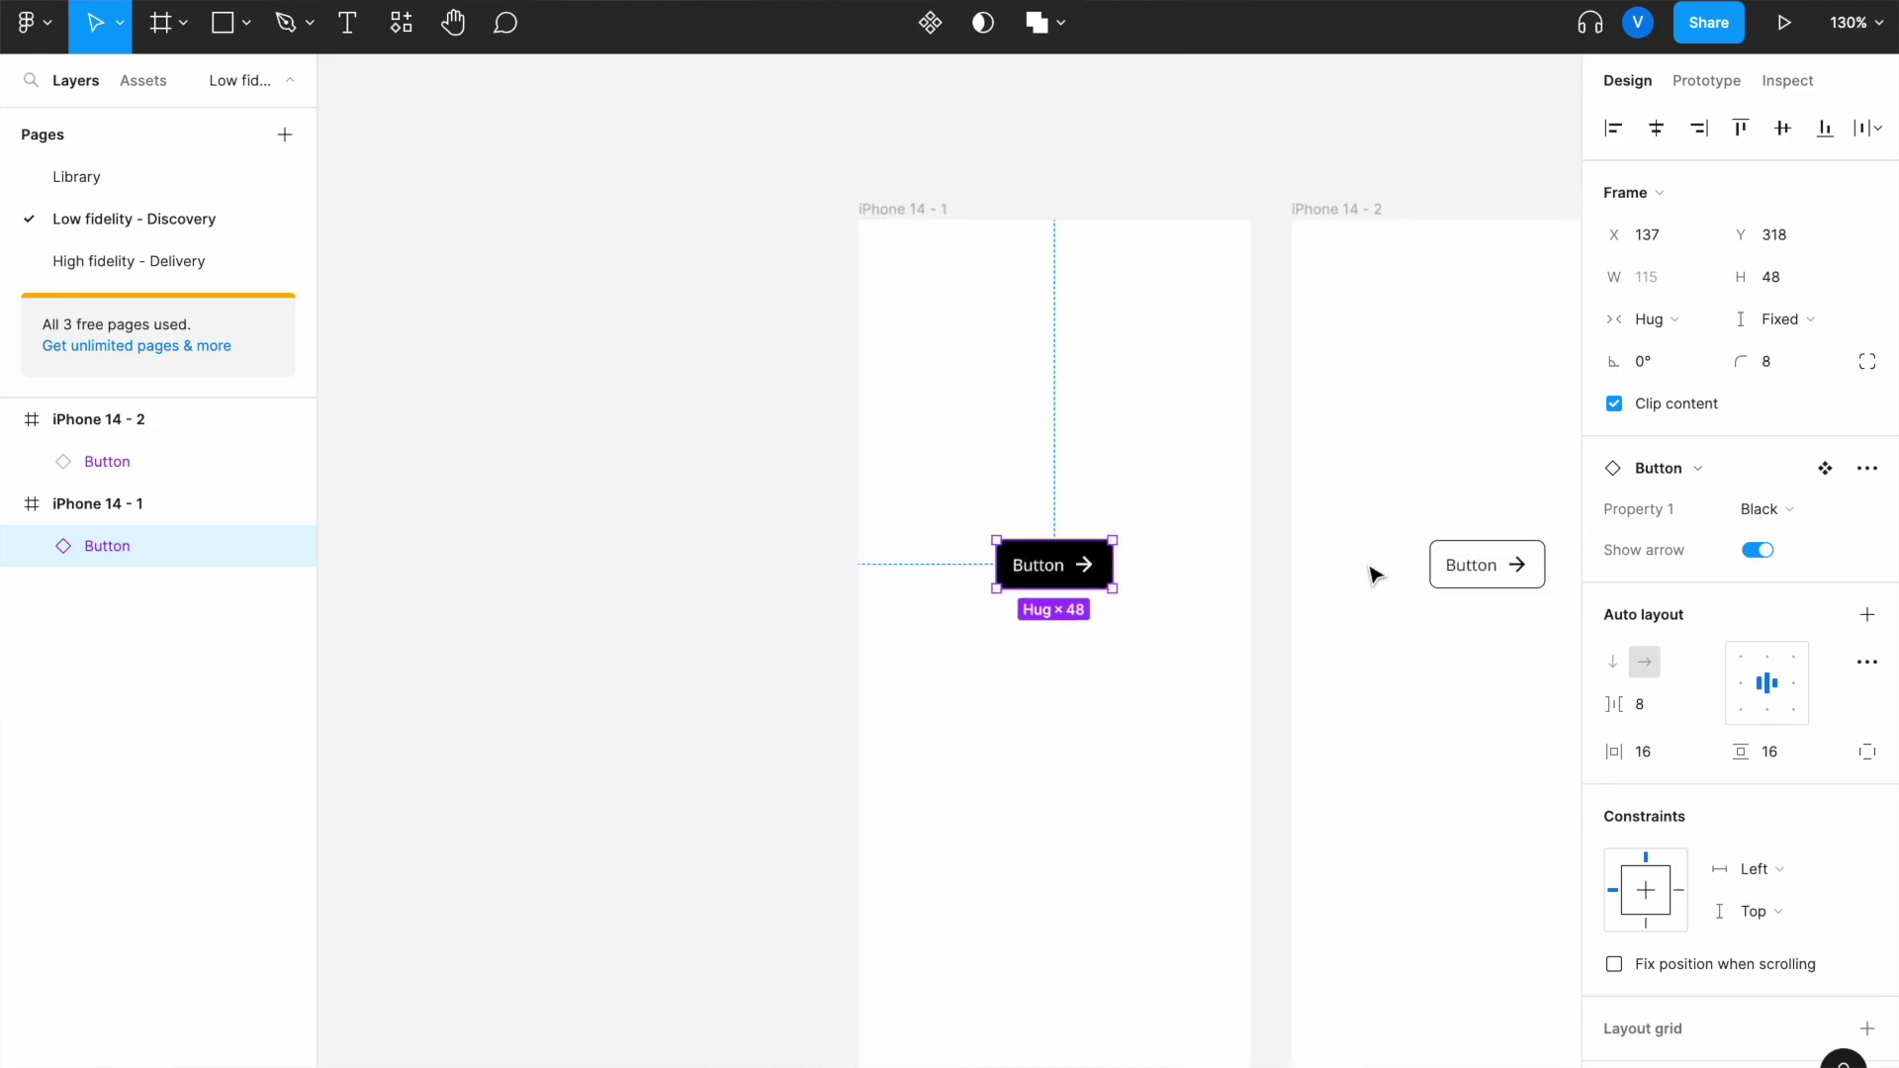
pyautogui.click(771, 546)
pyautogui.scroll(-3, 823, 467)
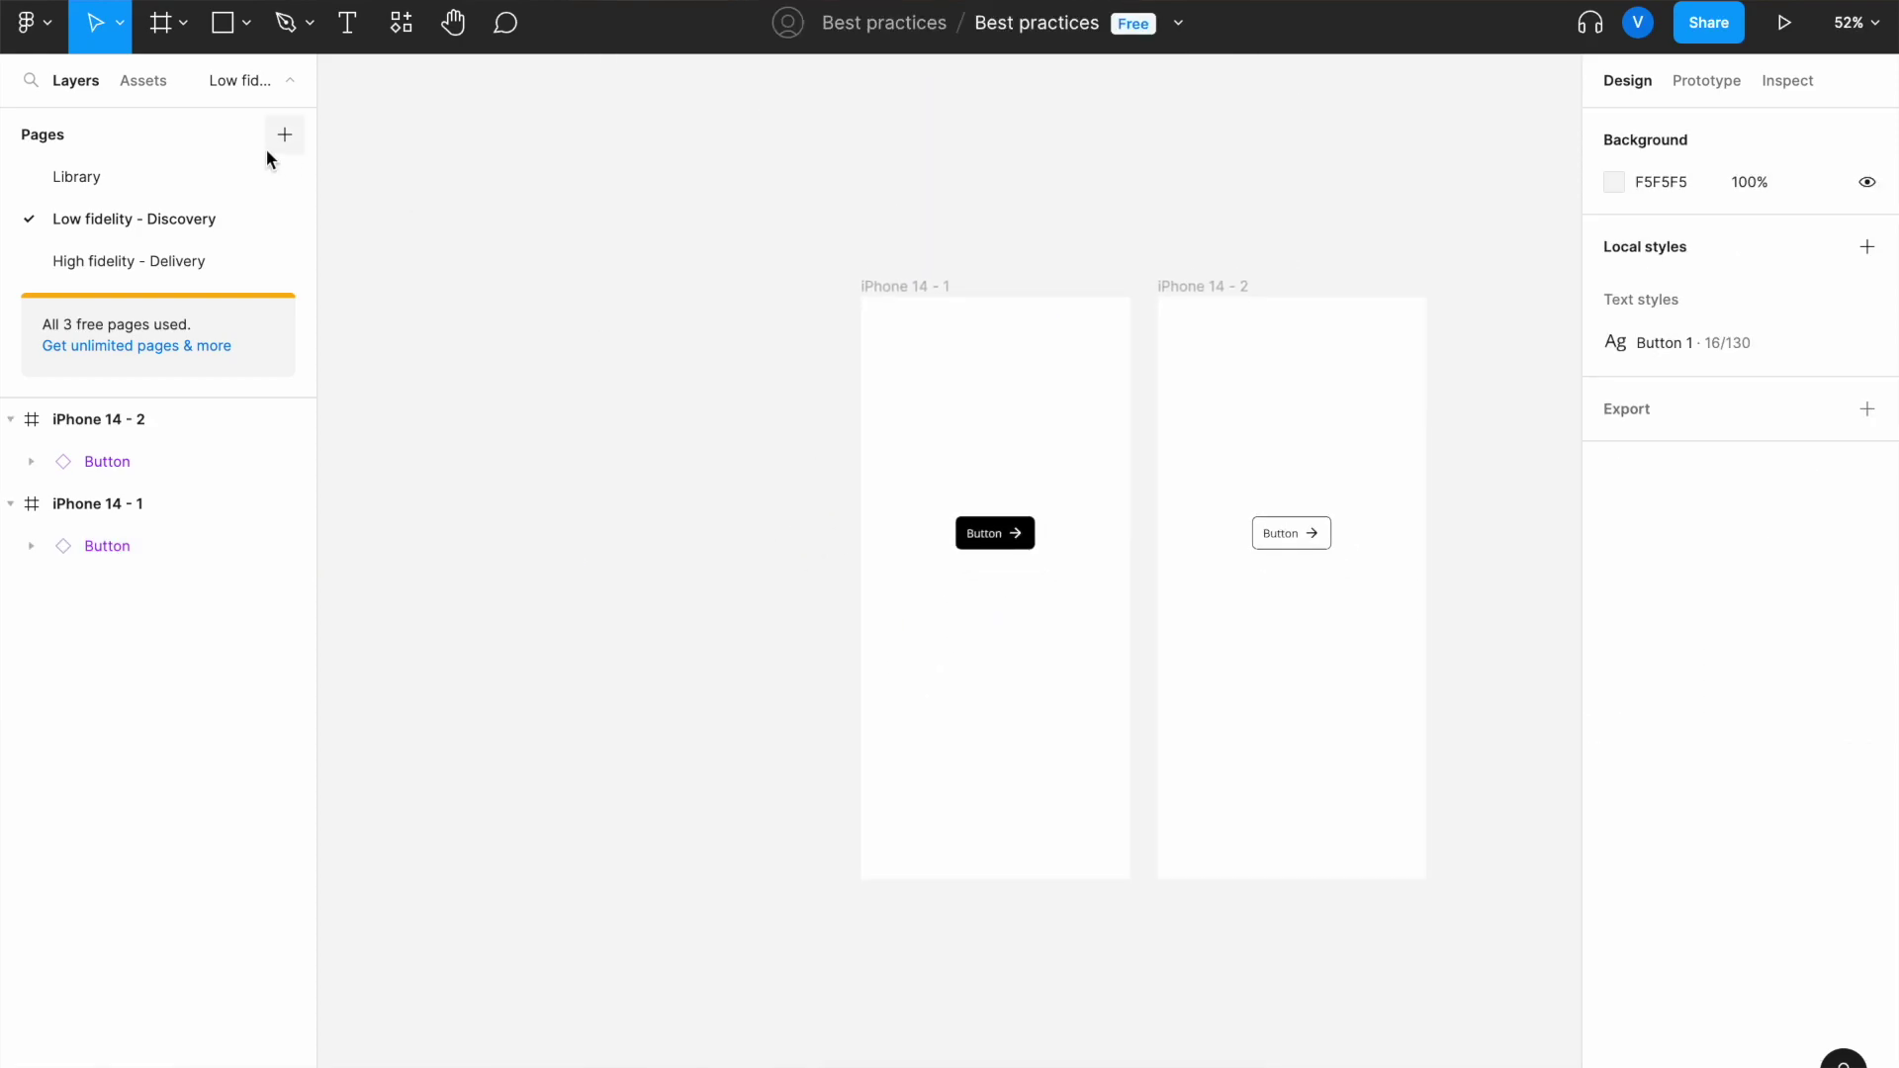
pyautogui.click(1208, 293)
pyautogui.hotkey('ctrl', 'd')
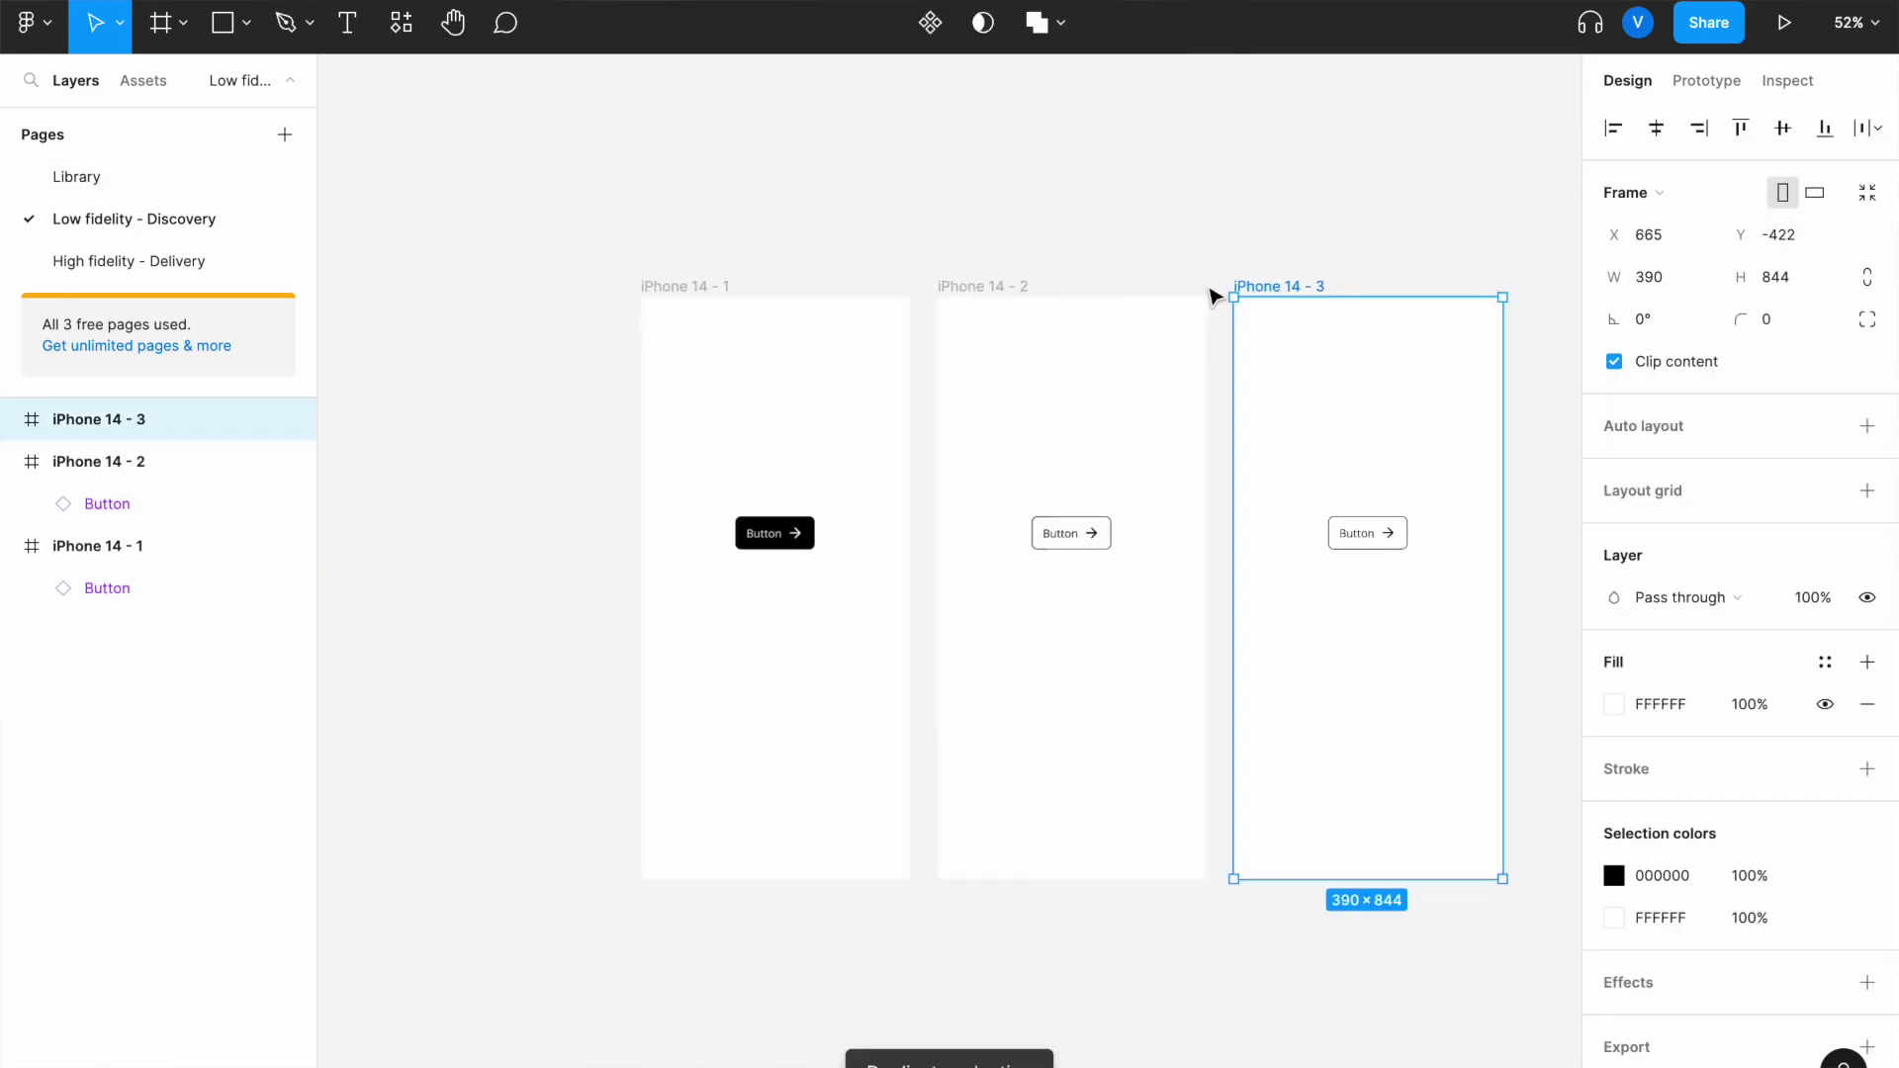
# - Set Property 1 of the Button instance in the iPhone 14 - 3 frame to Primary and inspect its shadow up close
pyautogui.hscroll(5, 1209, 293)
pyautogui.click(890, 544)
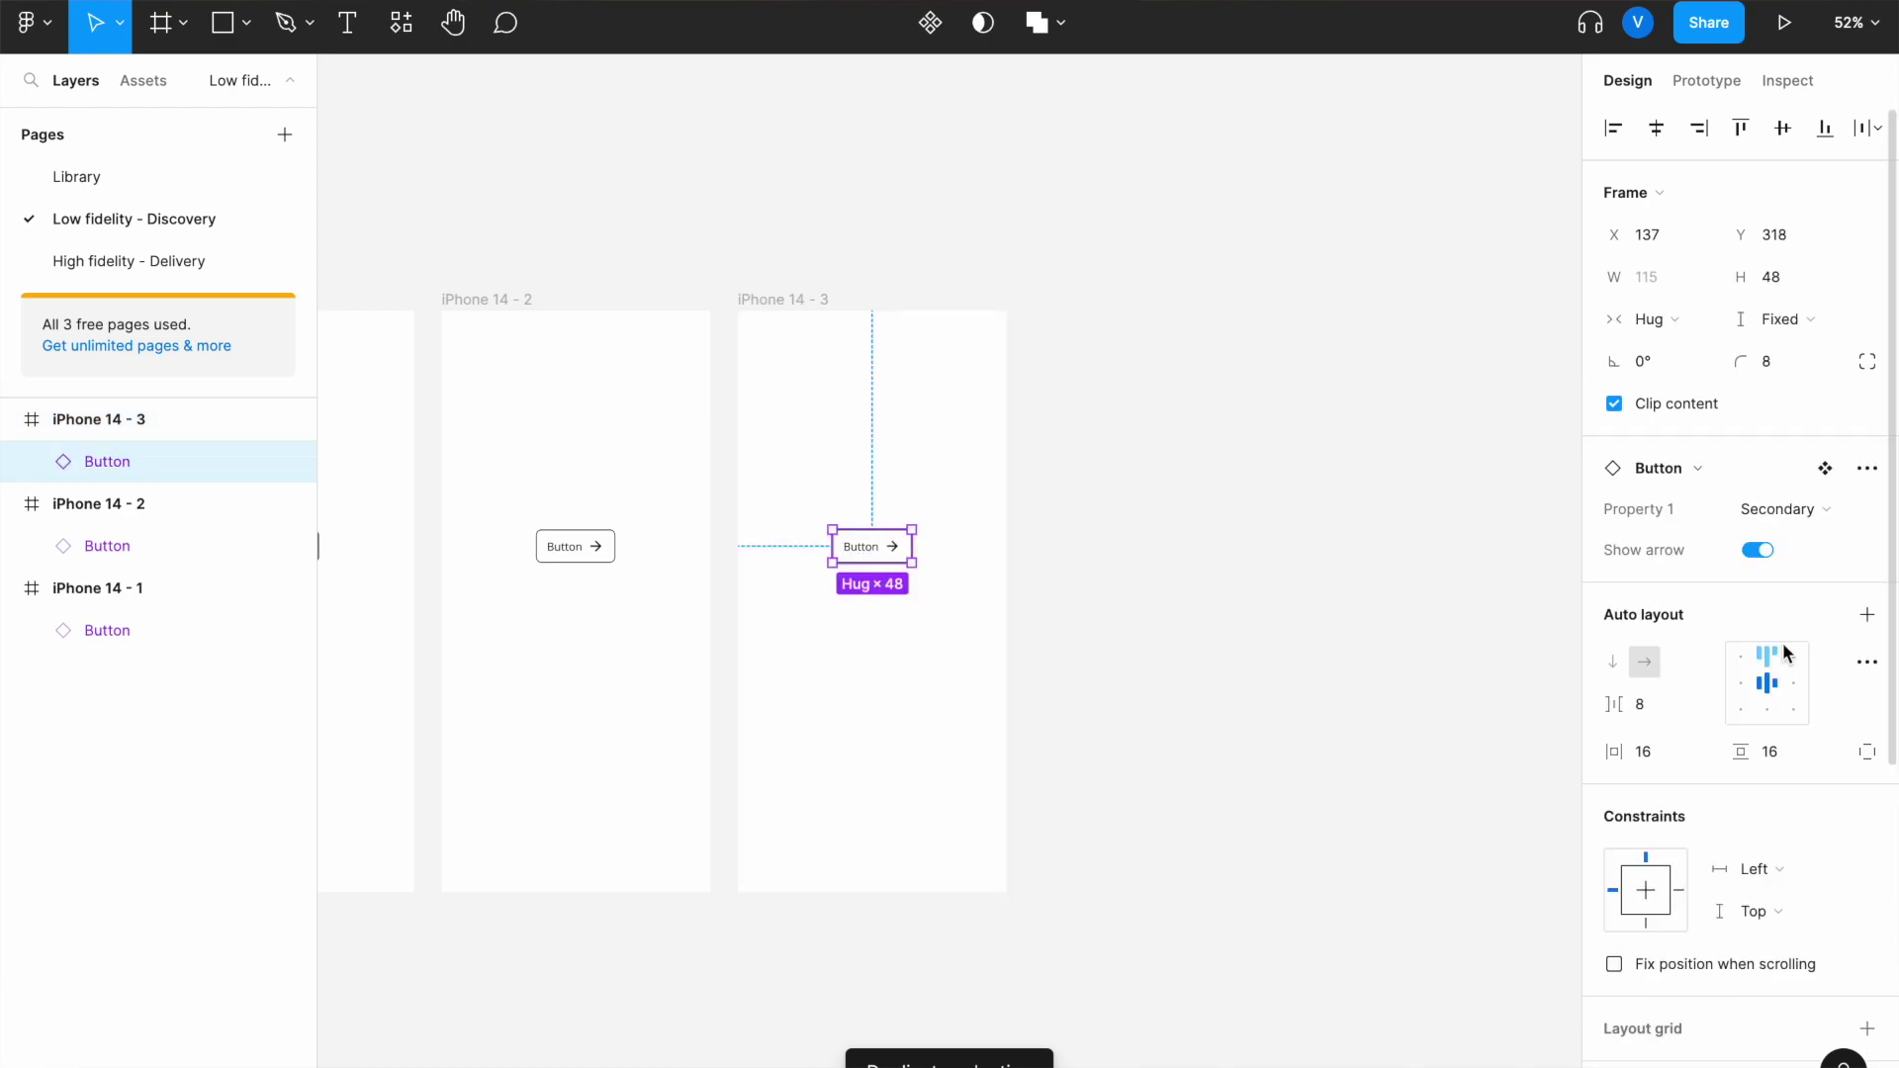
pyautogui.click(1802, 507)
pyautogui.click(1802, 480)
pyautogui.scroll(5, 964, 505)
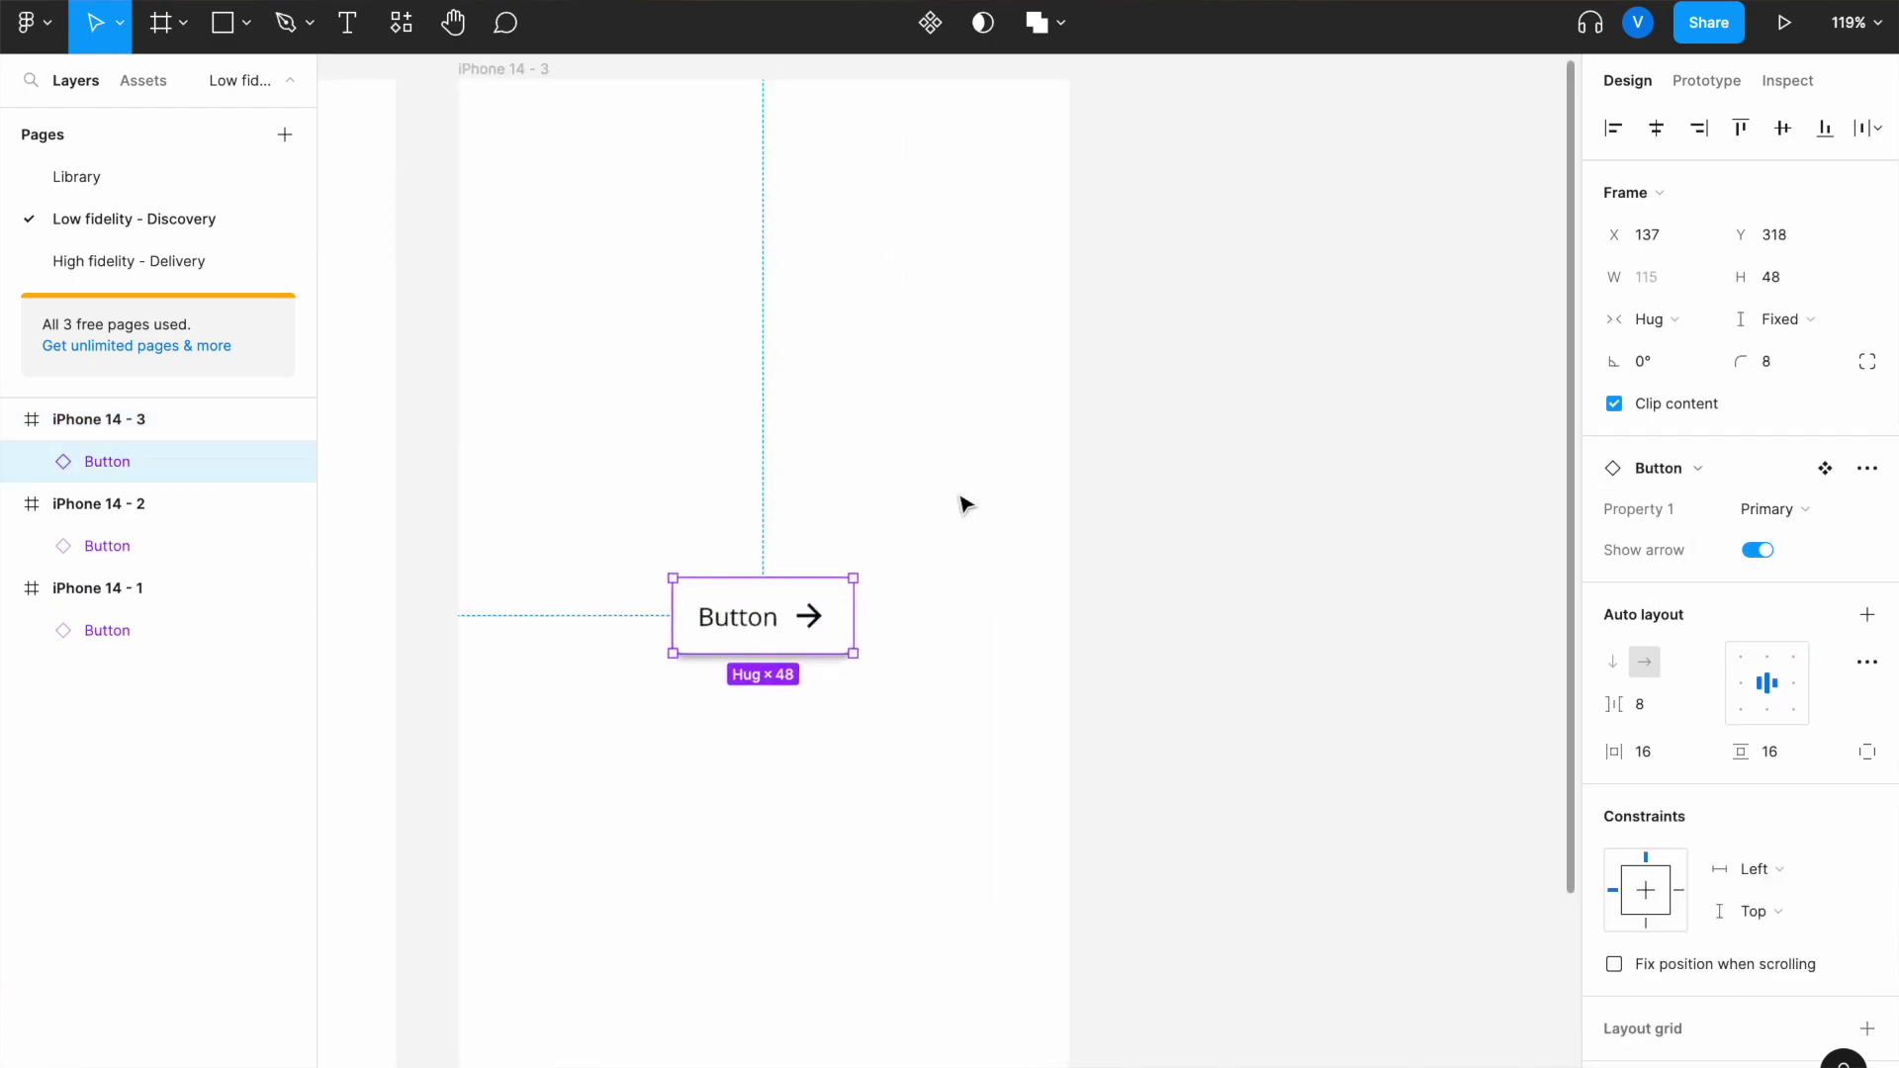
pyautogui.click(964, 504)
pyautogui.hscroll(-3, 965, 505)
pyautogui.click(1112, 534)
pyautogui.scroll(5, 1109, 554)
pyautogui.click(1006, 399)
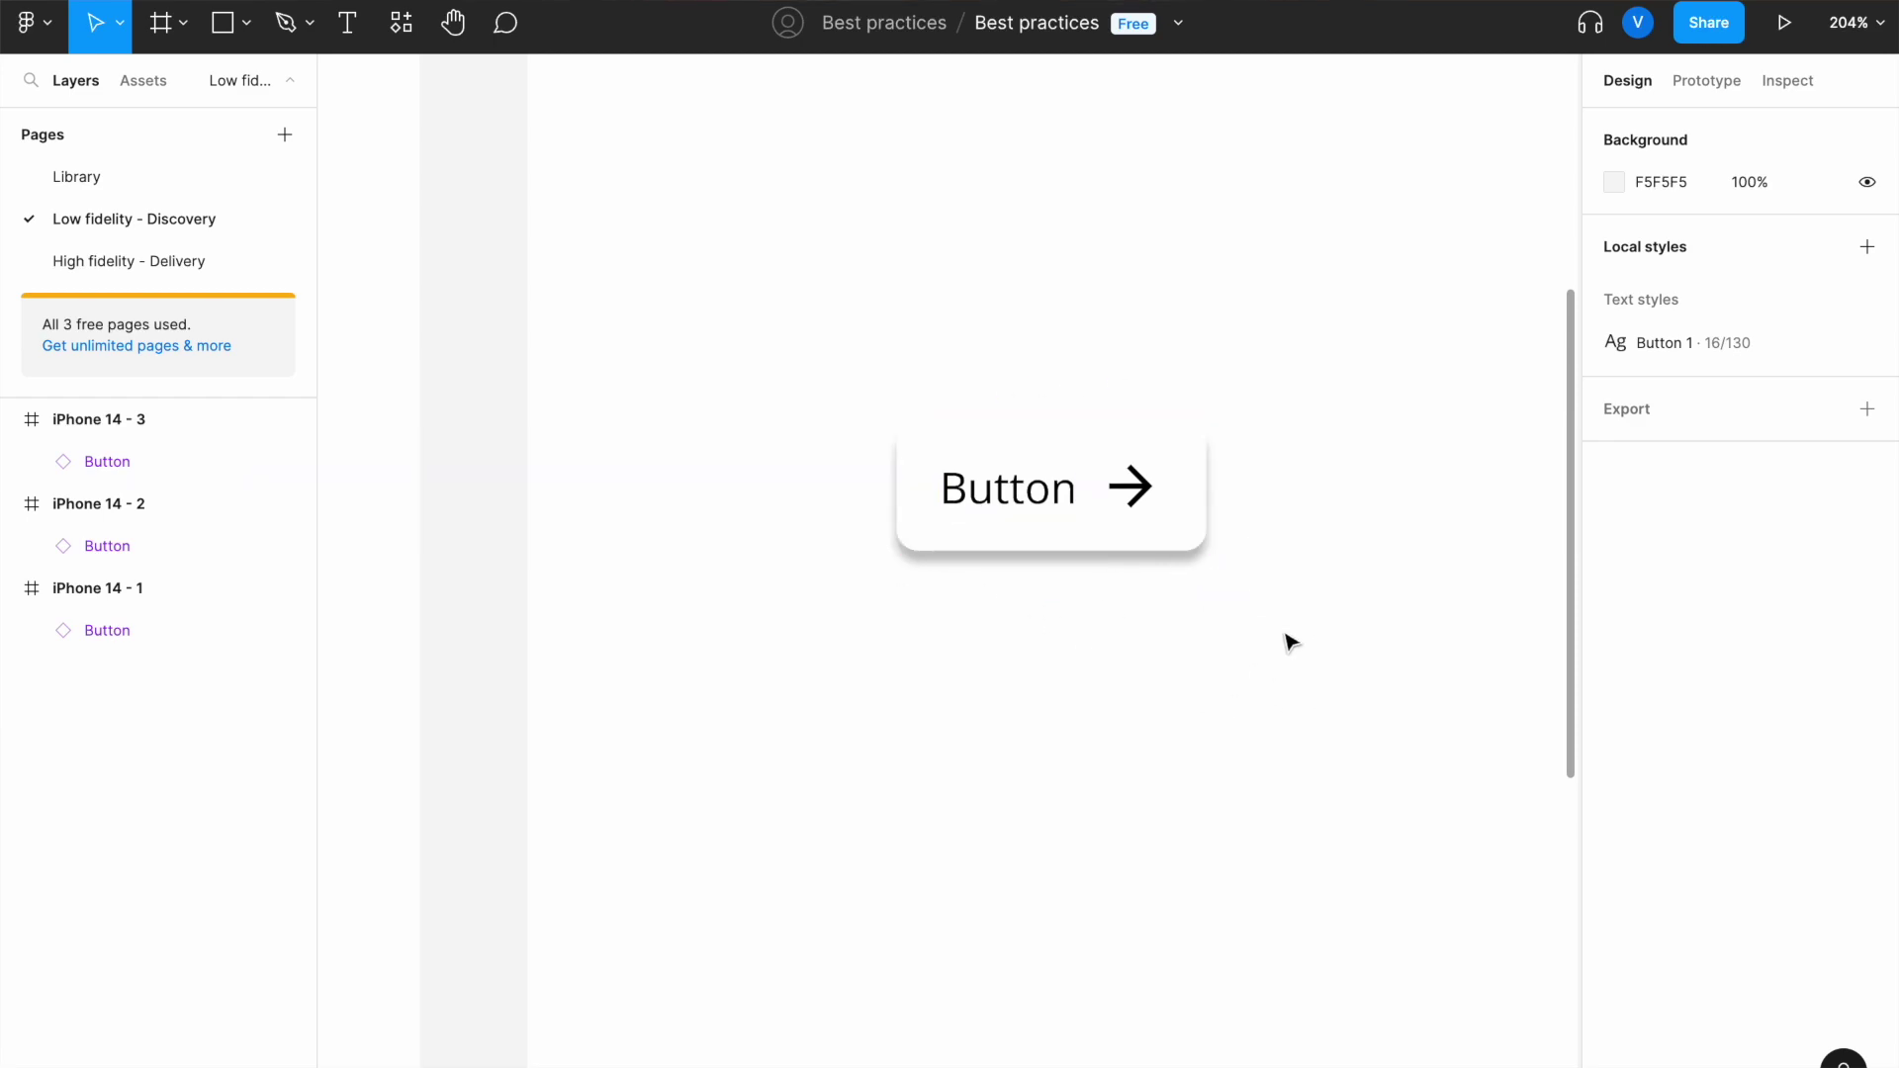
pyautogui.scroll(-5, 1004, 645)
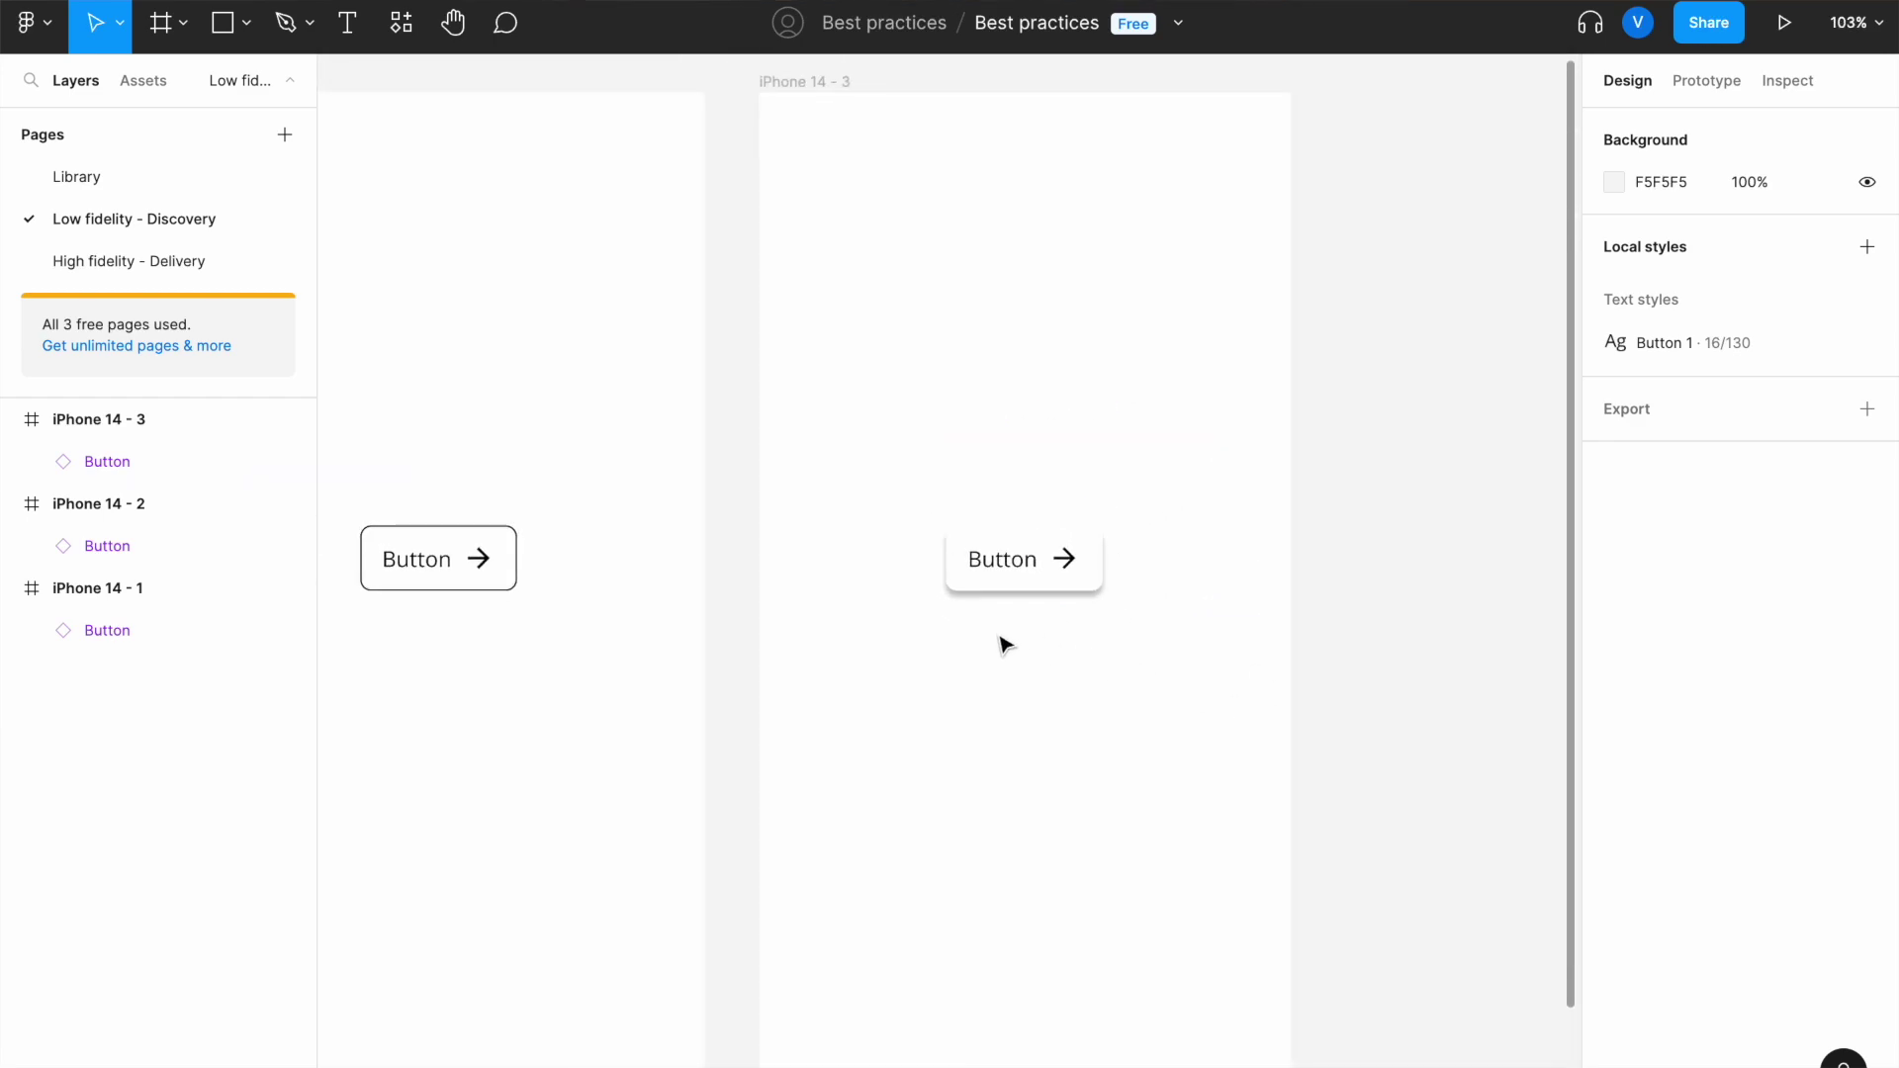
# - Return to the Library page and remove the drop shadow effect from the Primary Button variant
pyautogui.click(142, 182)
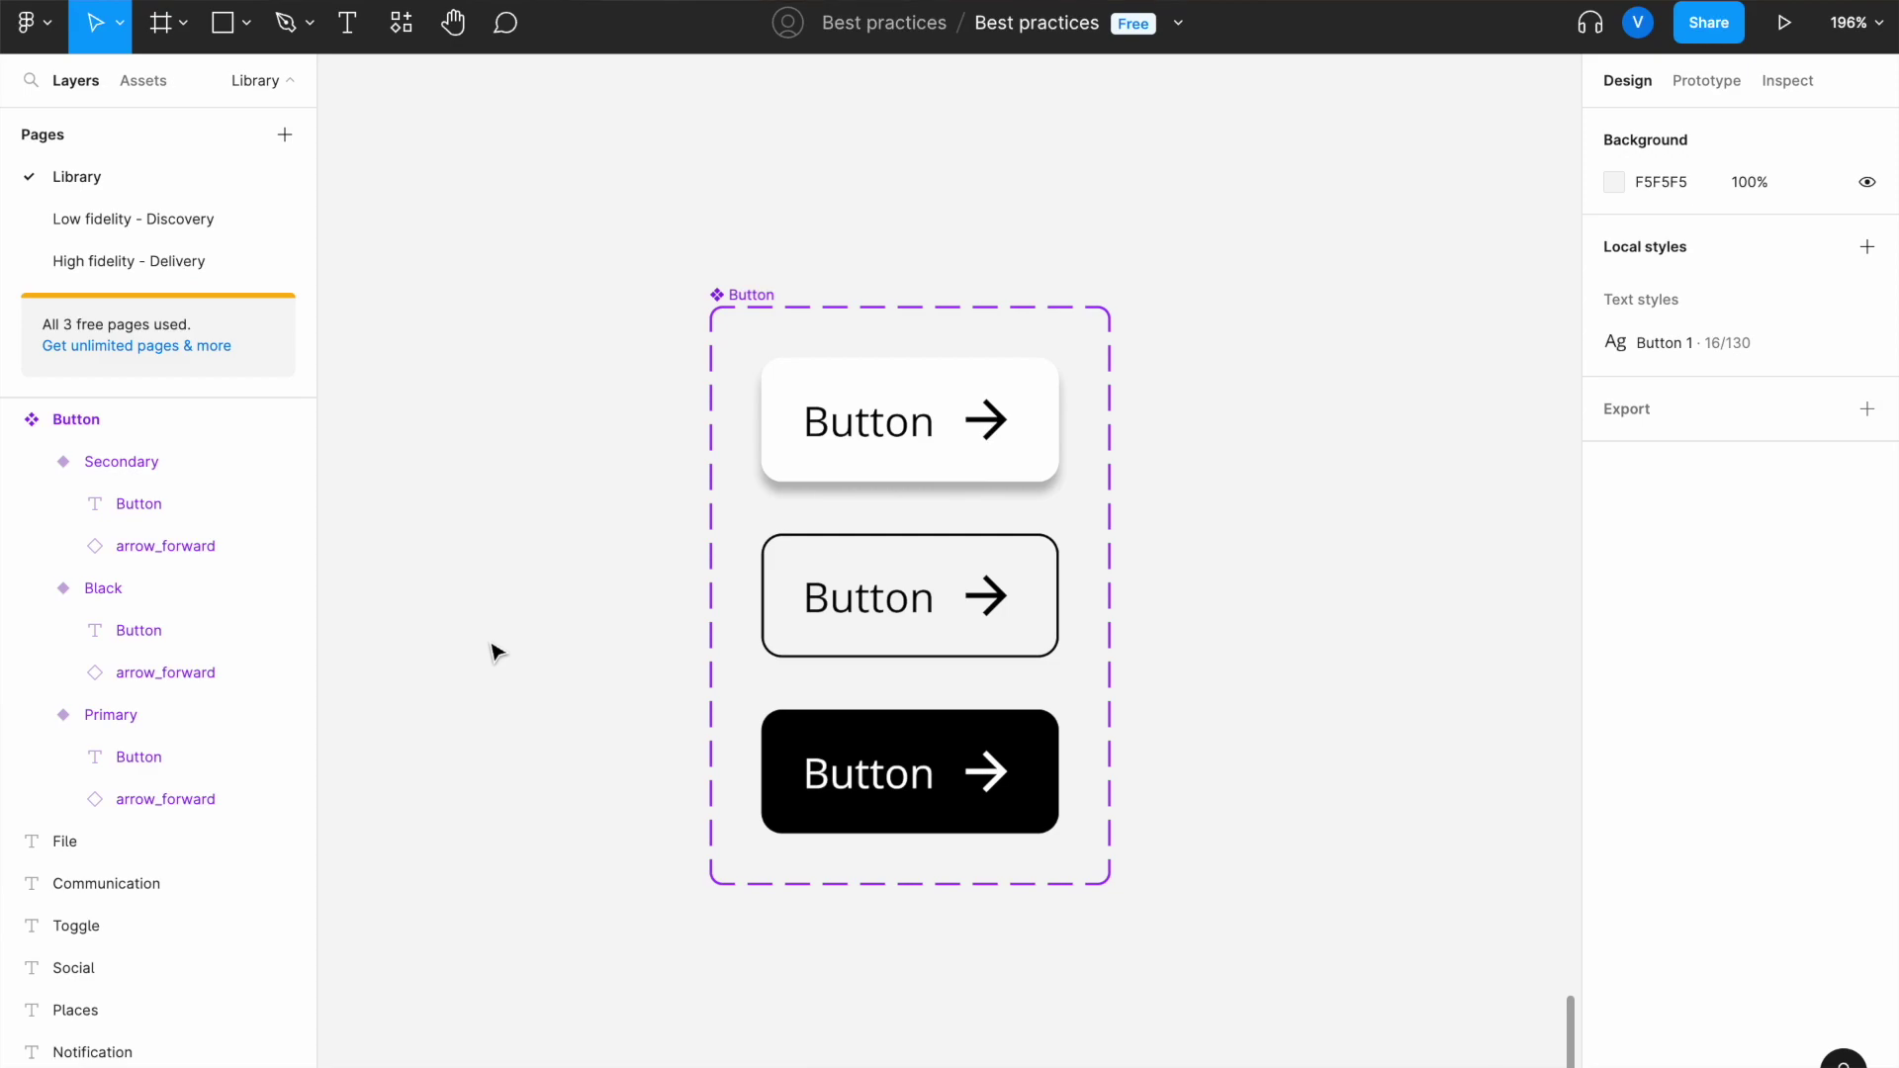
pyautogui.click(732, 294)
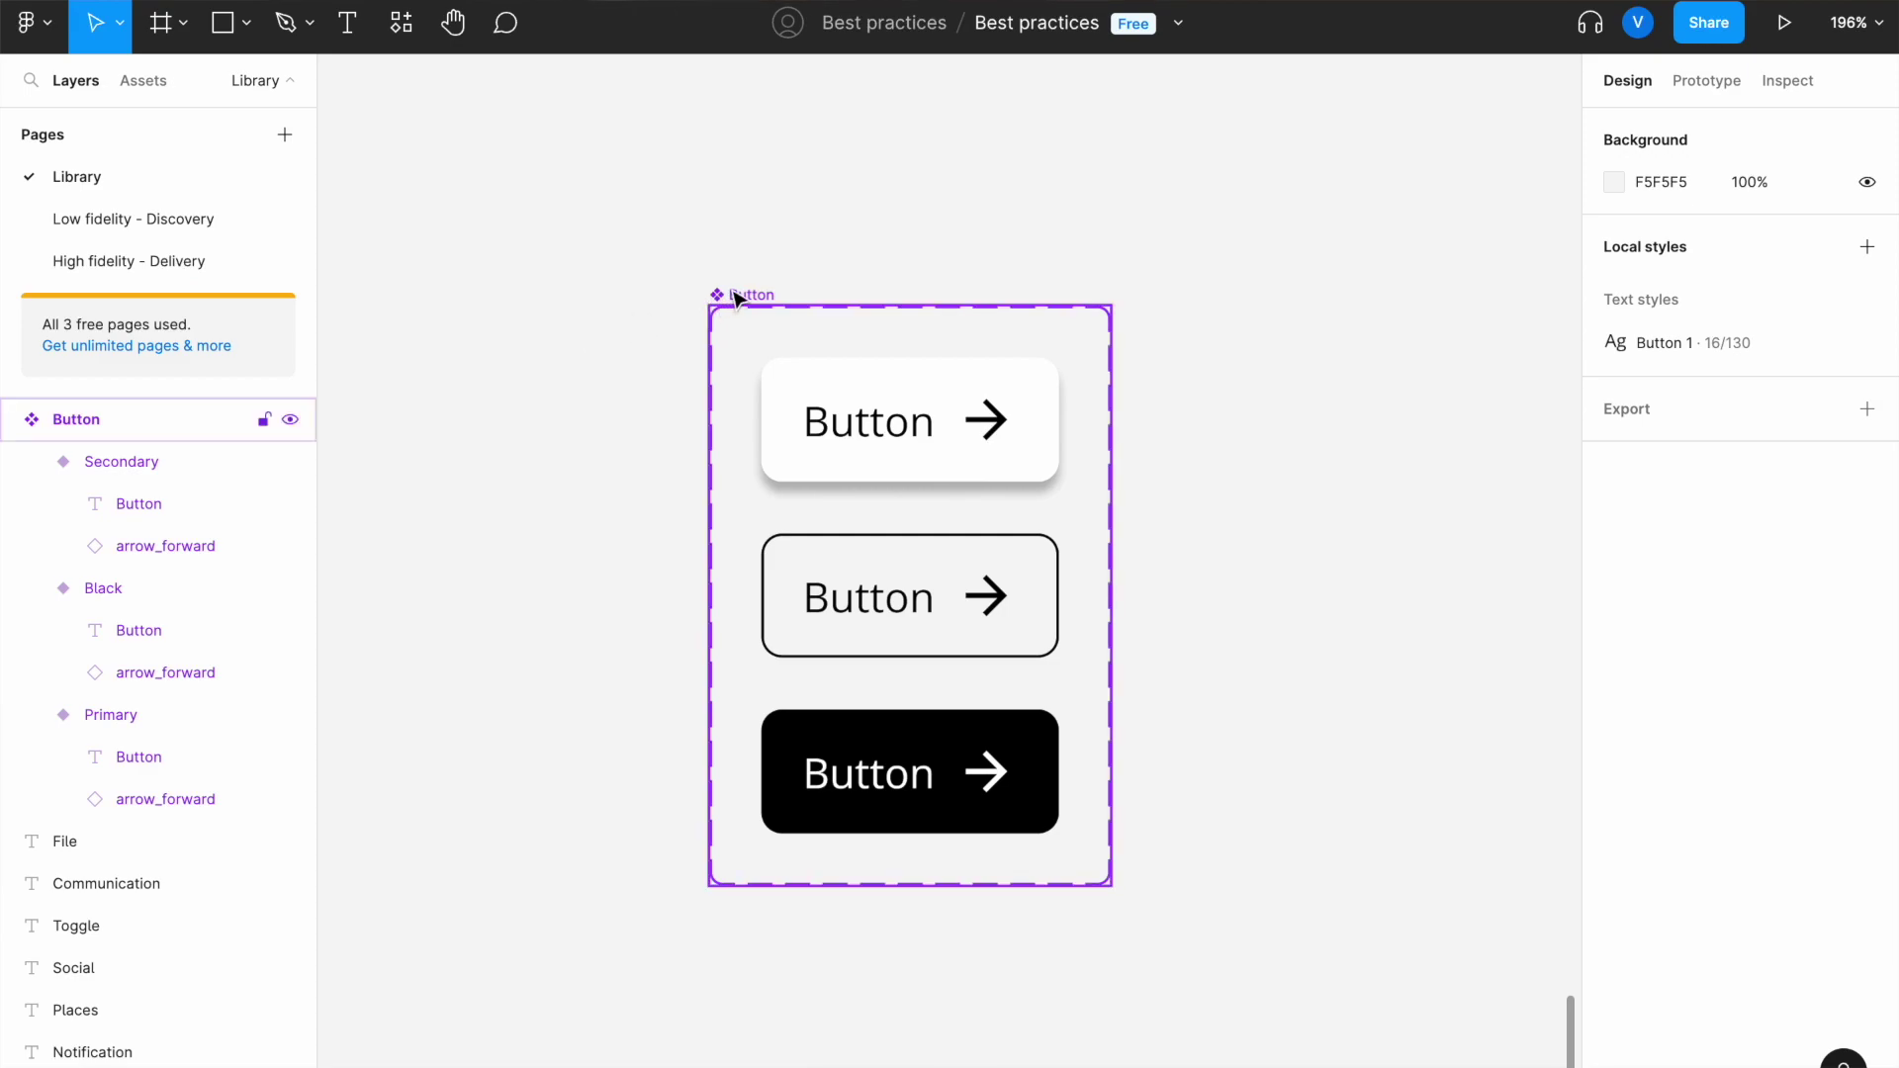
pyautogui.click(542, 326)
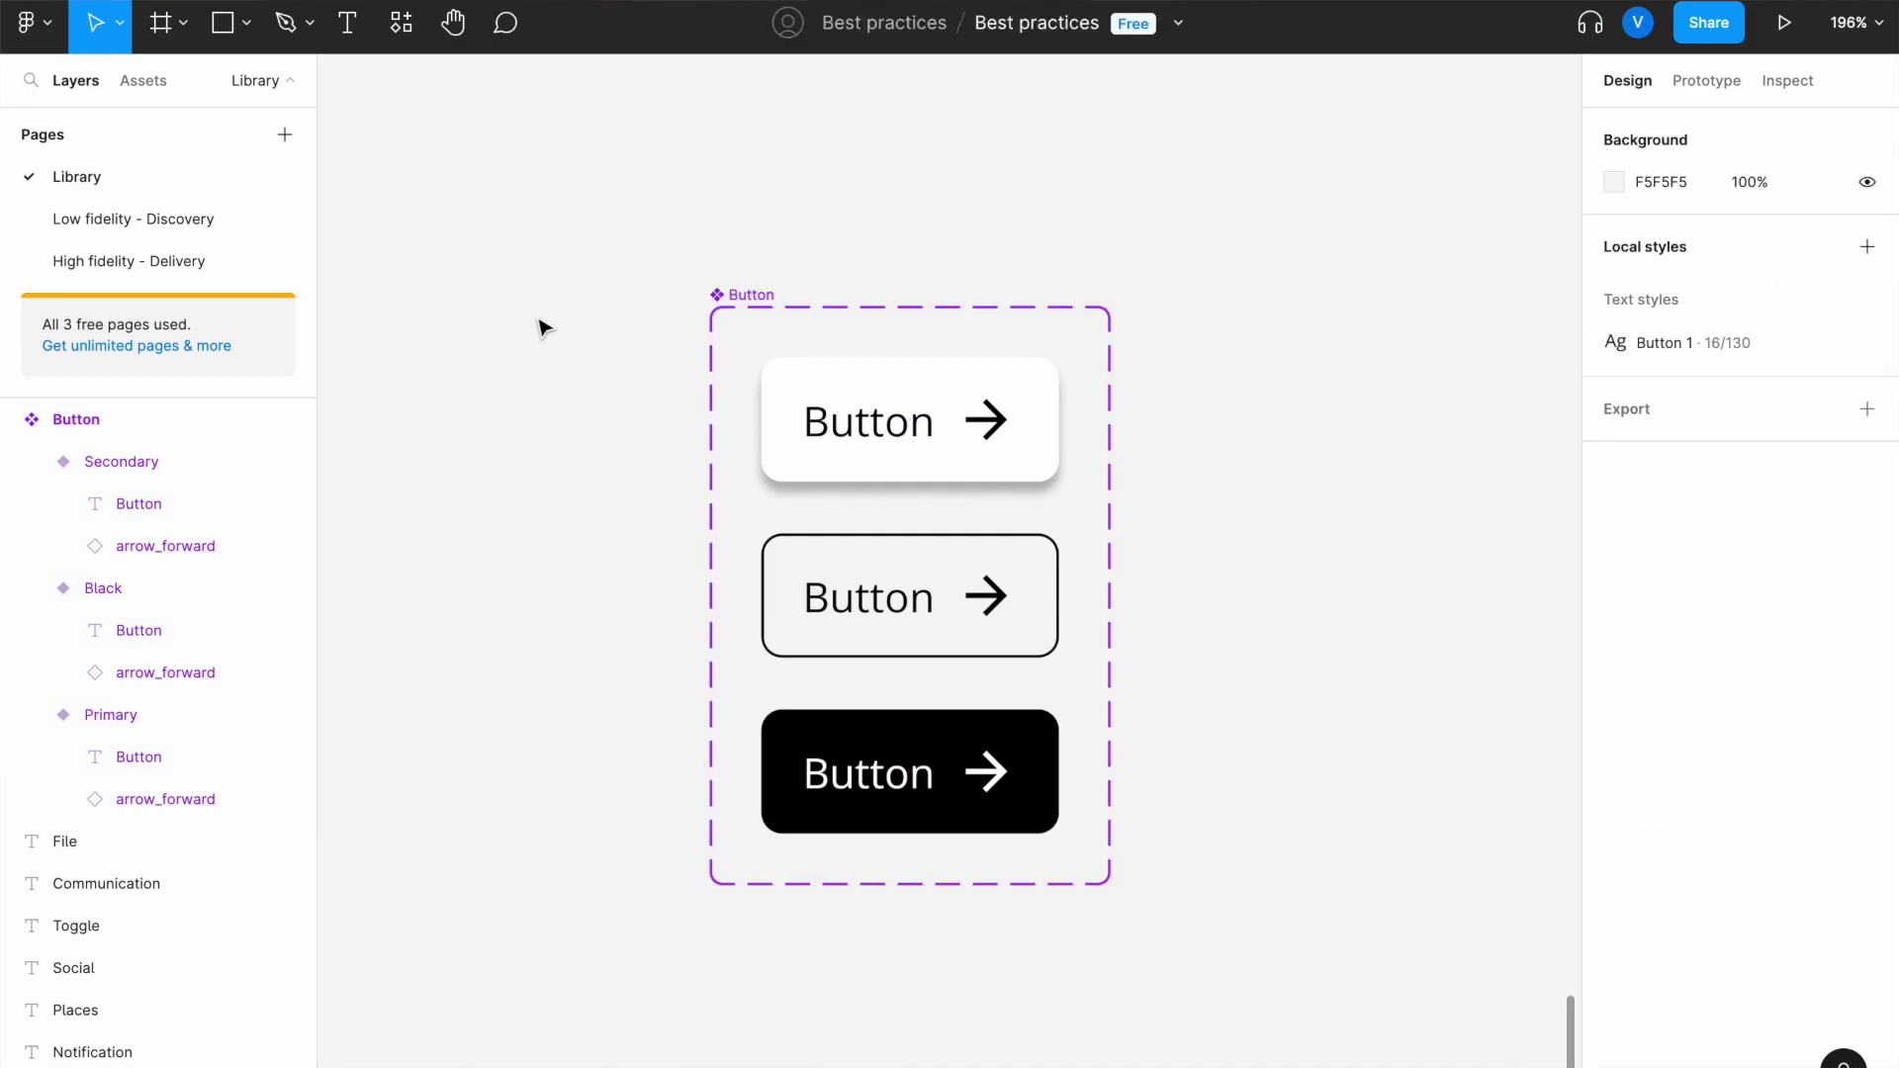
pyautogui.click(940, 458)
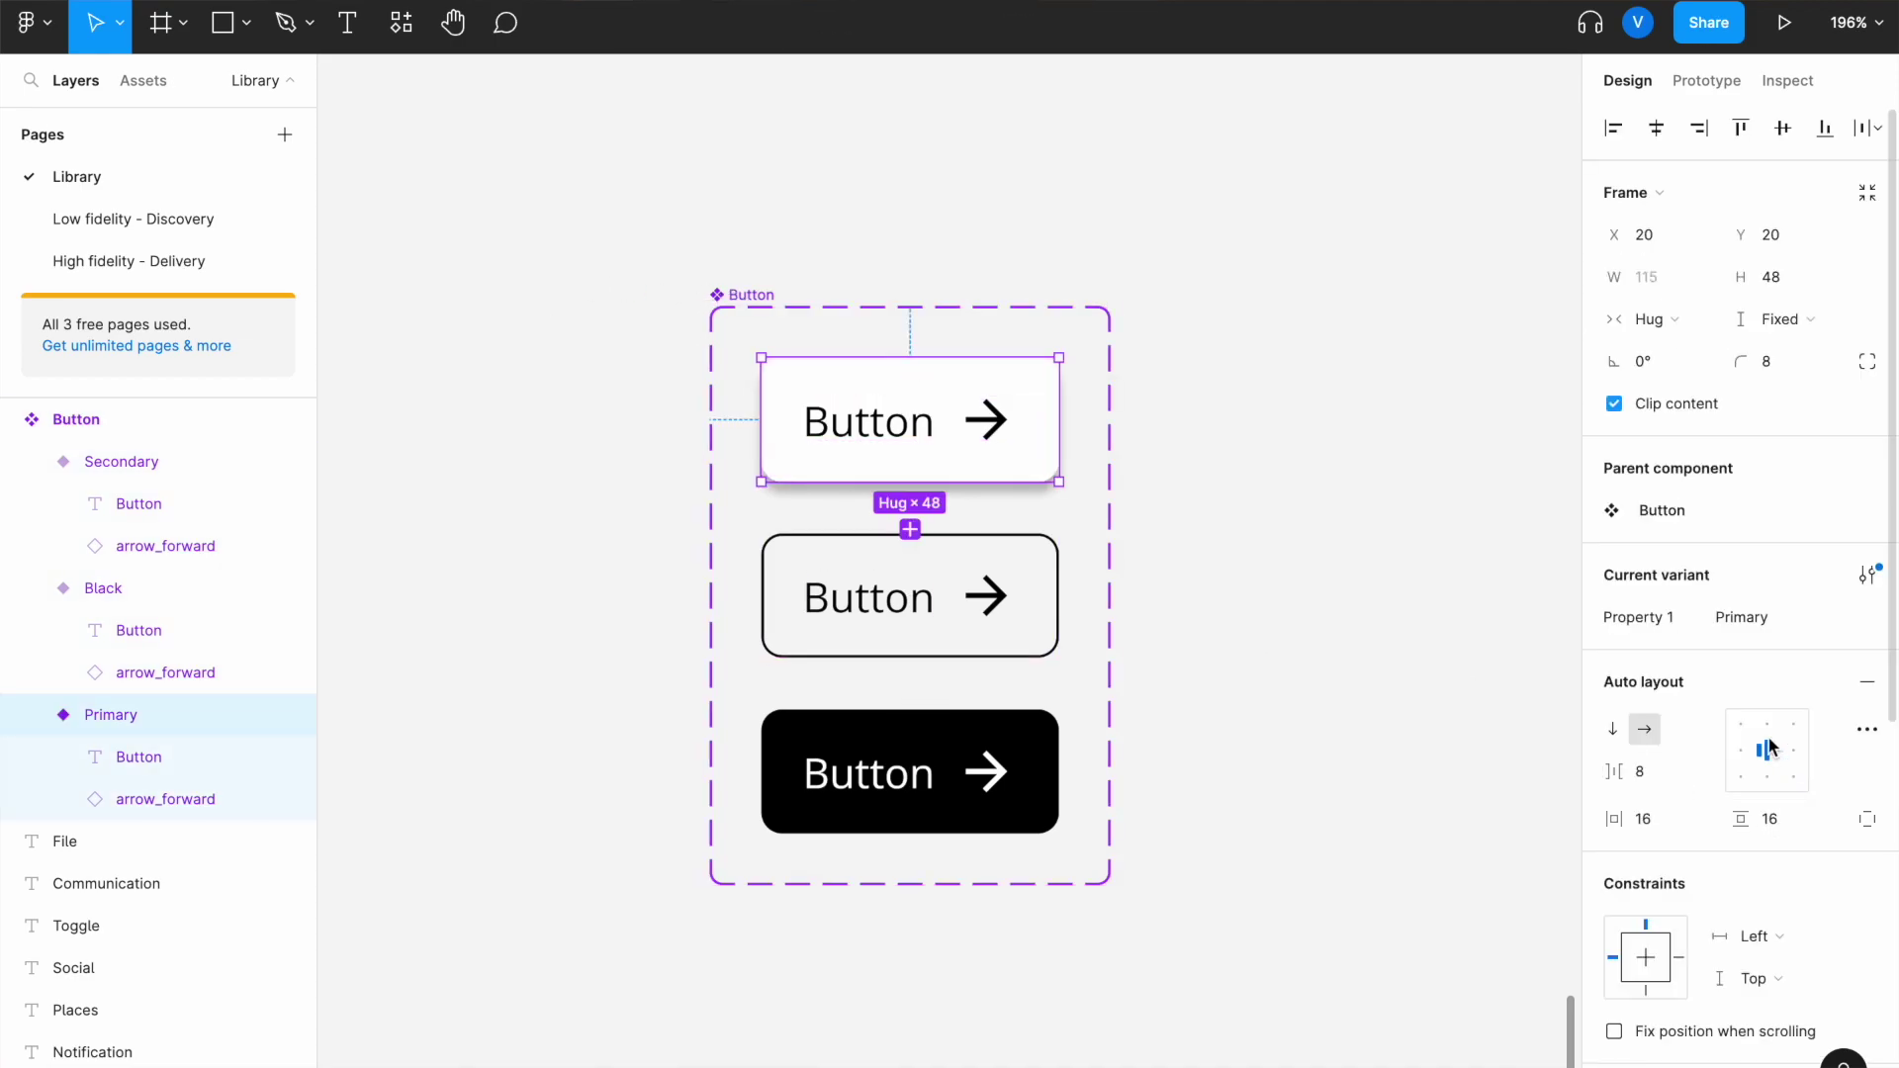
pyautogui.click(1409, 626)
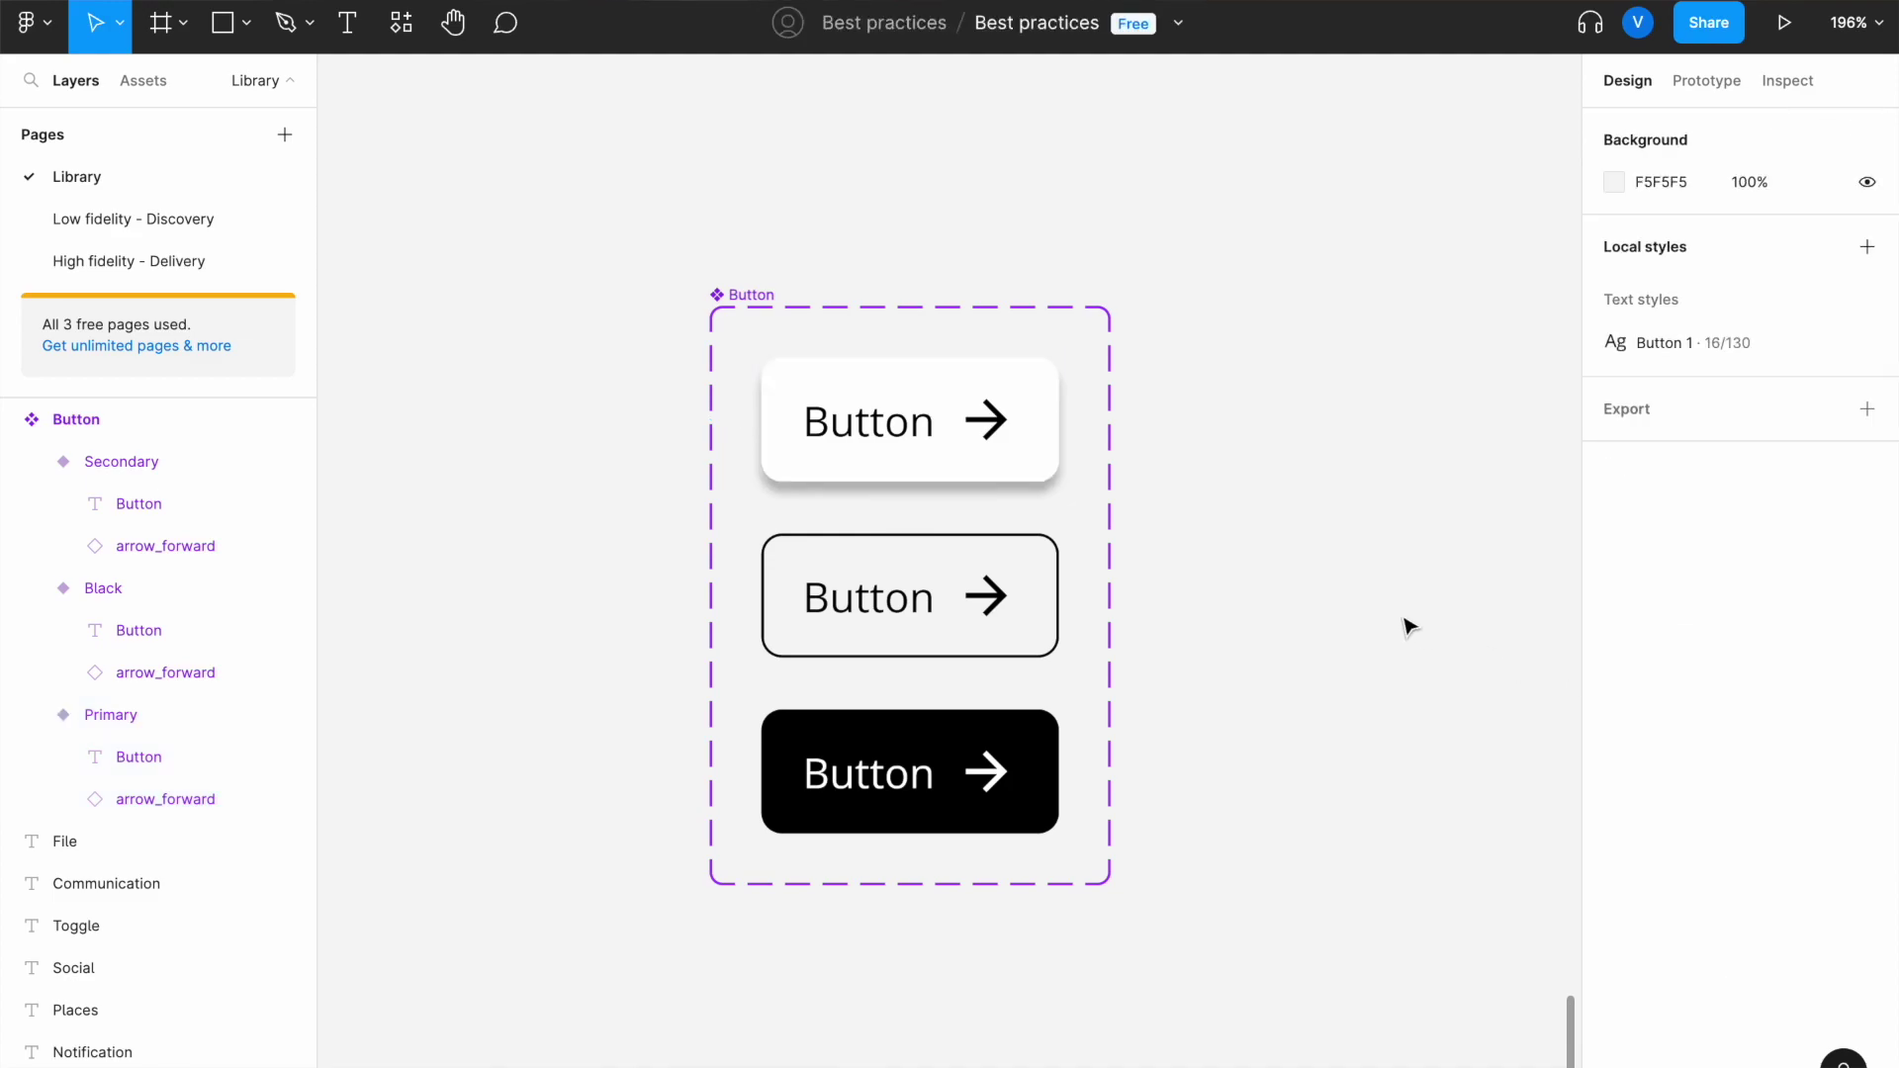
pyautogui.click(1017, 427)
pyautogui.scroll(-8, 1825, 860)
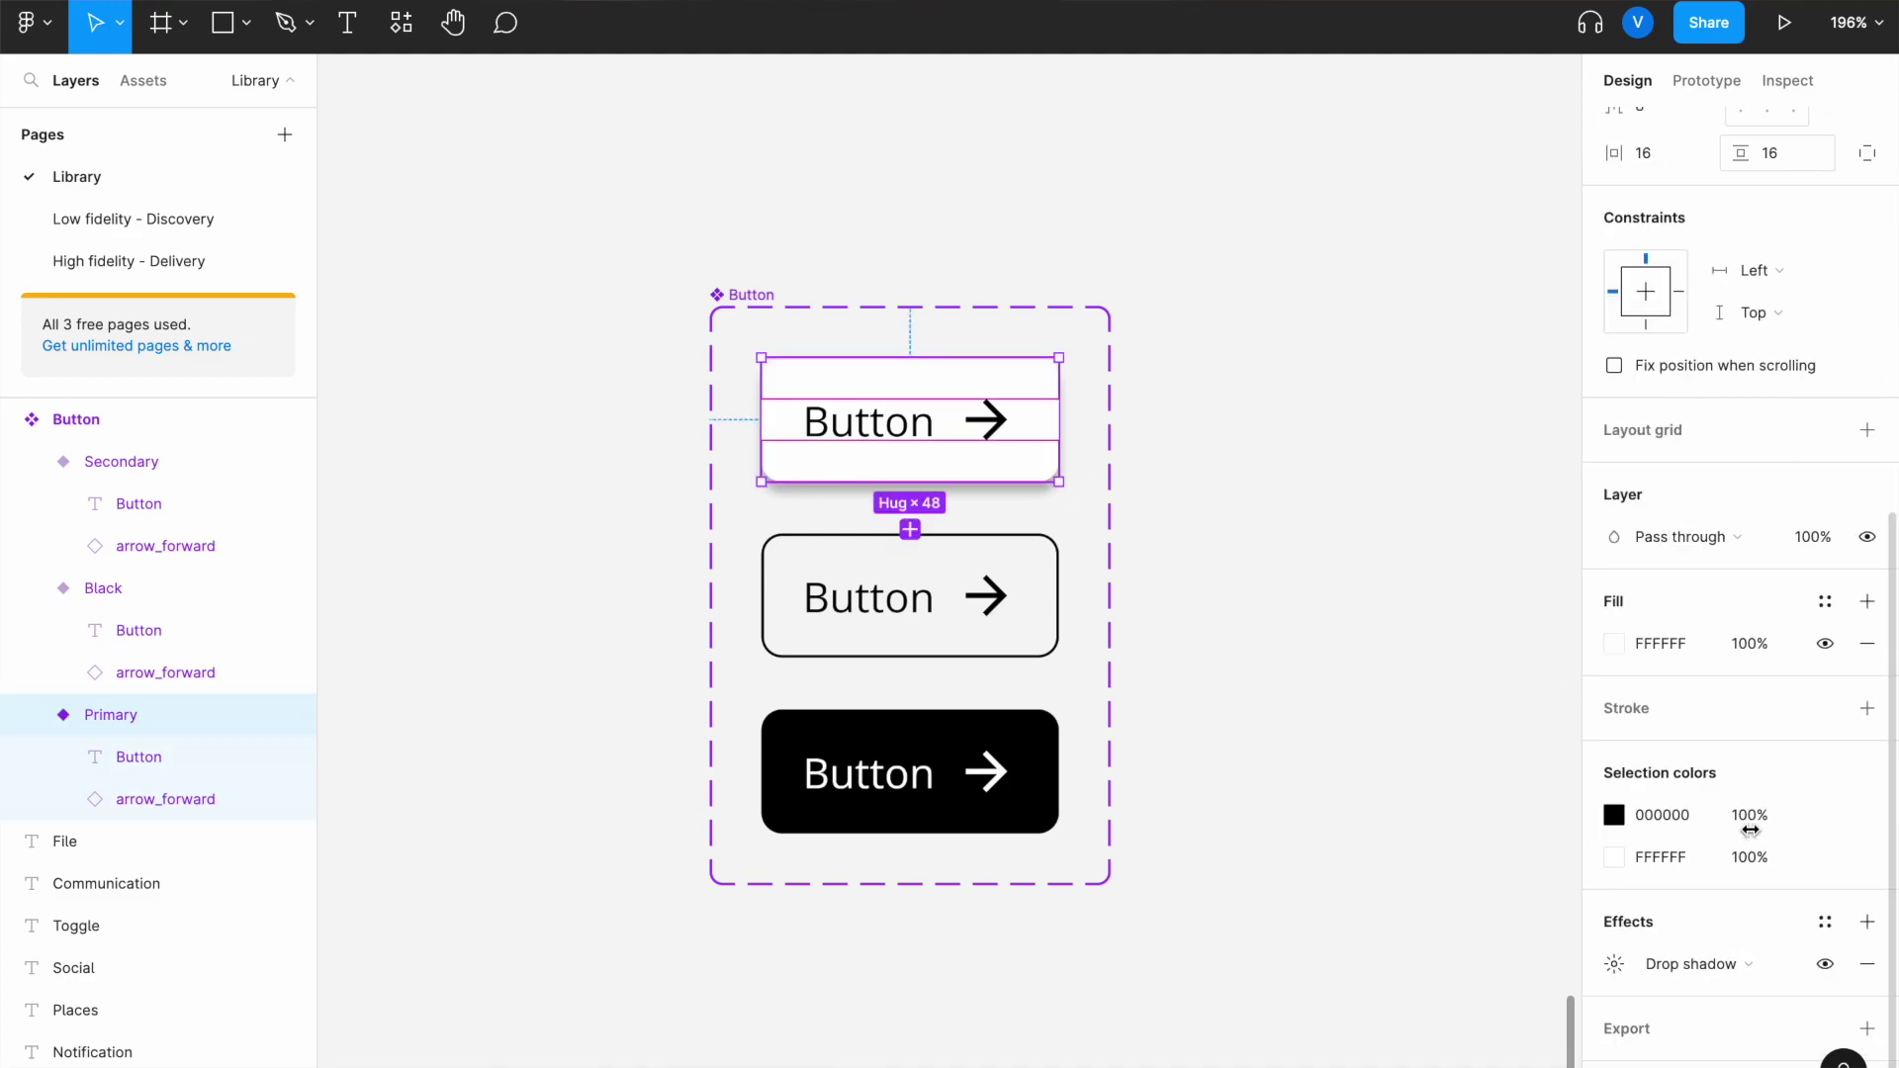
pyautogui.click(1867, 963)
pyautogui.click(1352, 692)
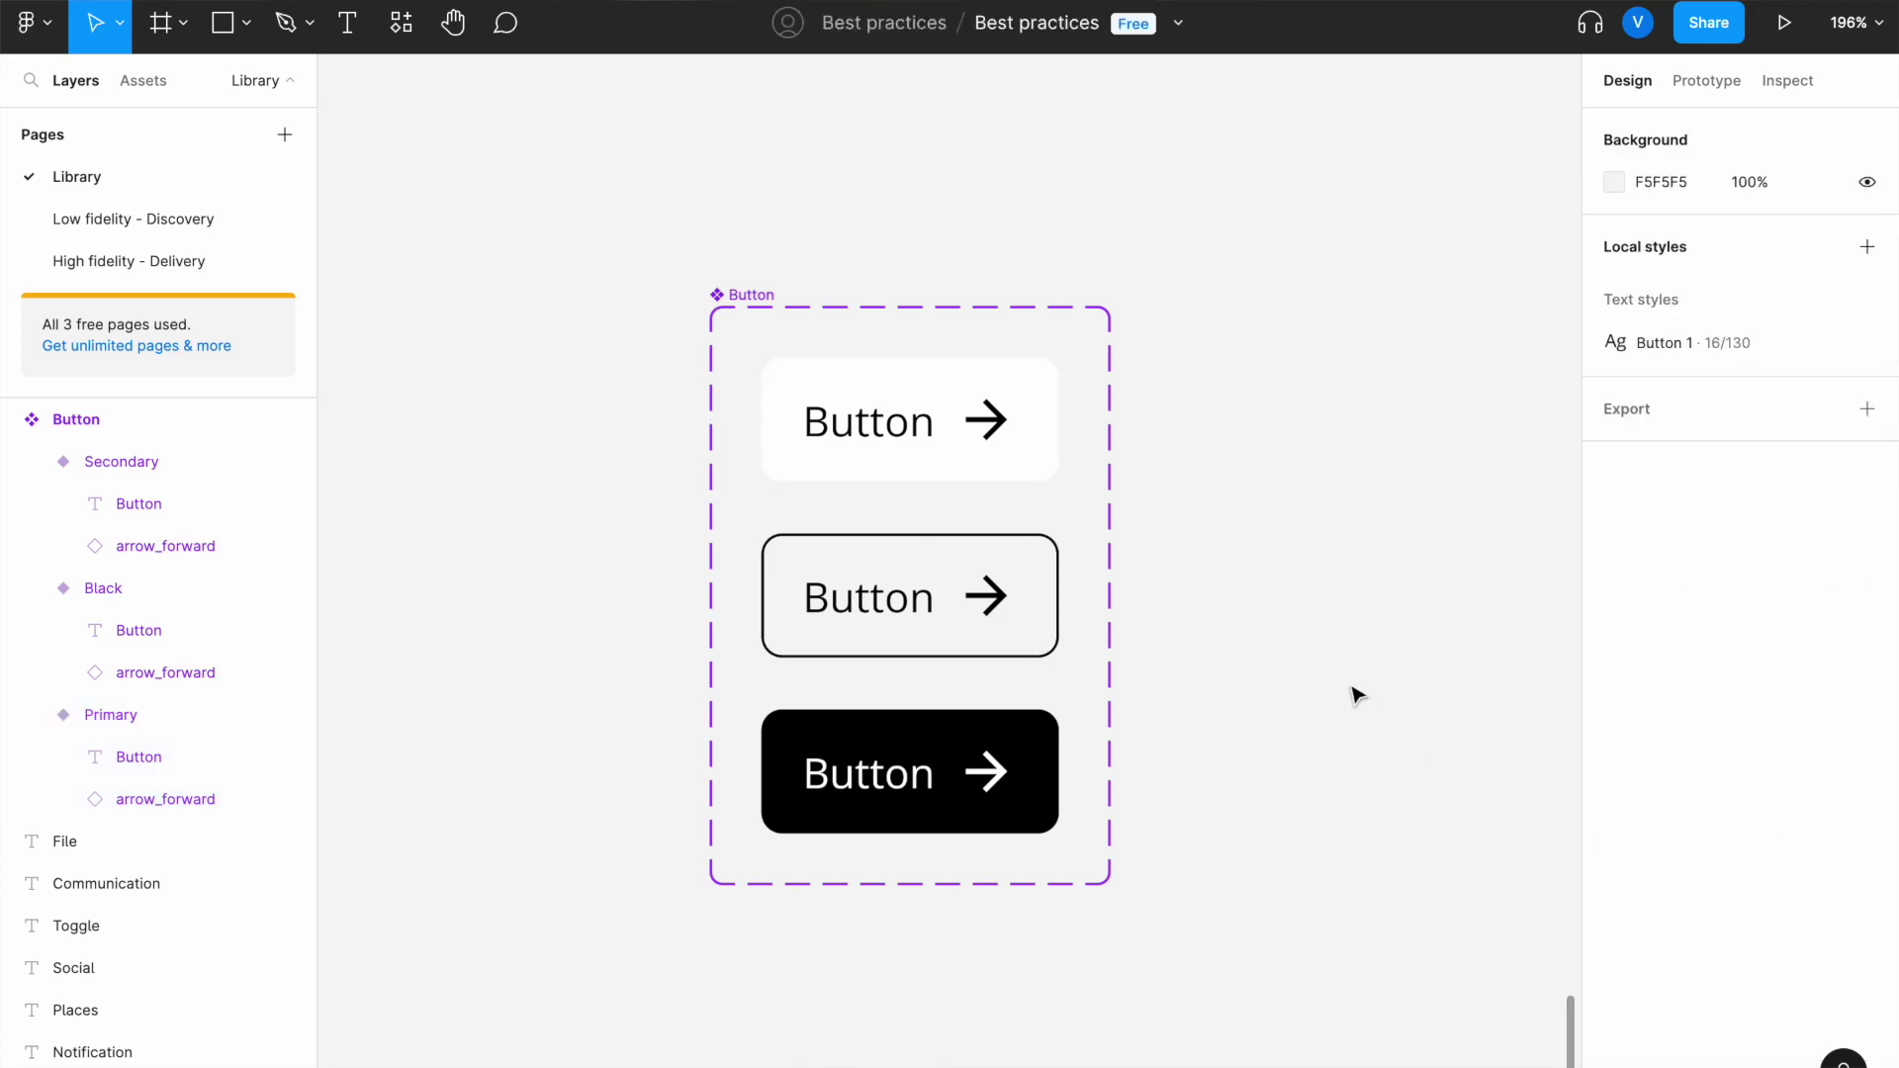
pyautogui.click(1038, 480)
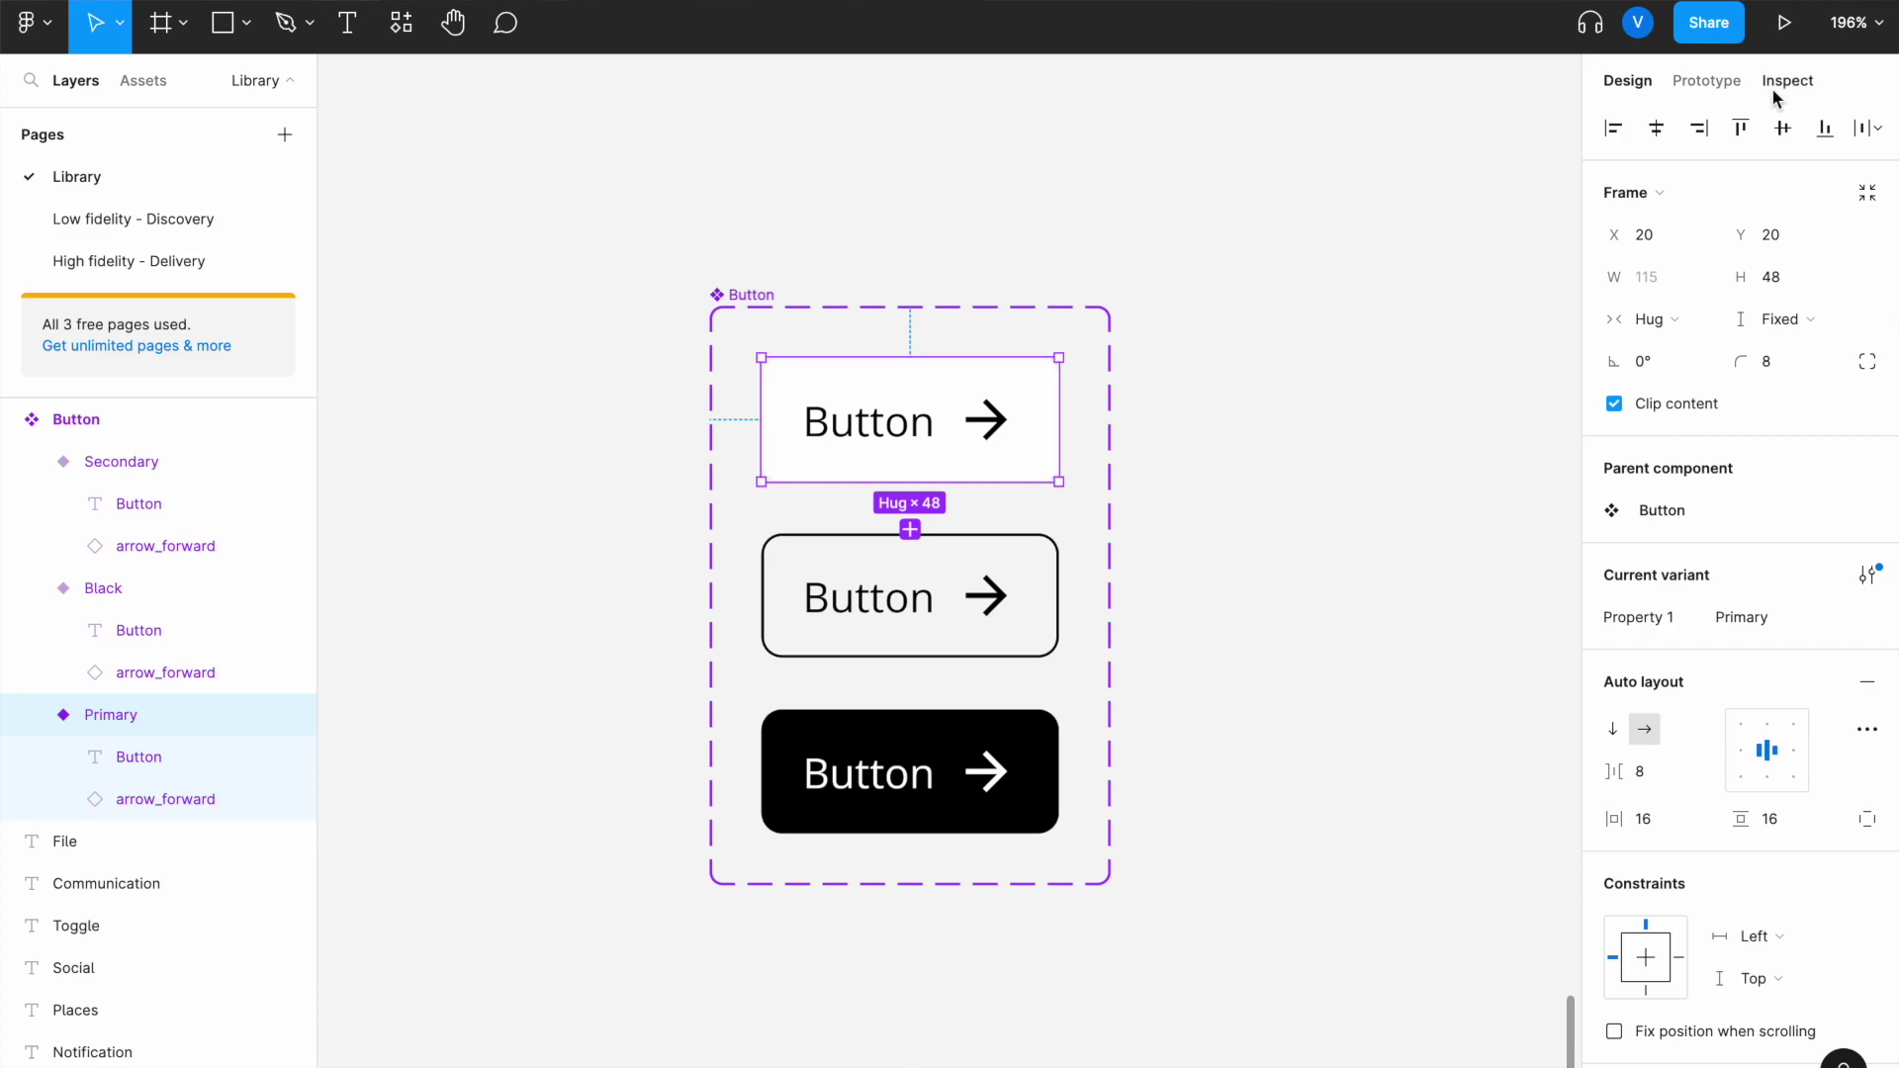
pyautogui.click(1314, 394)
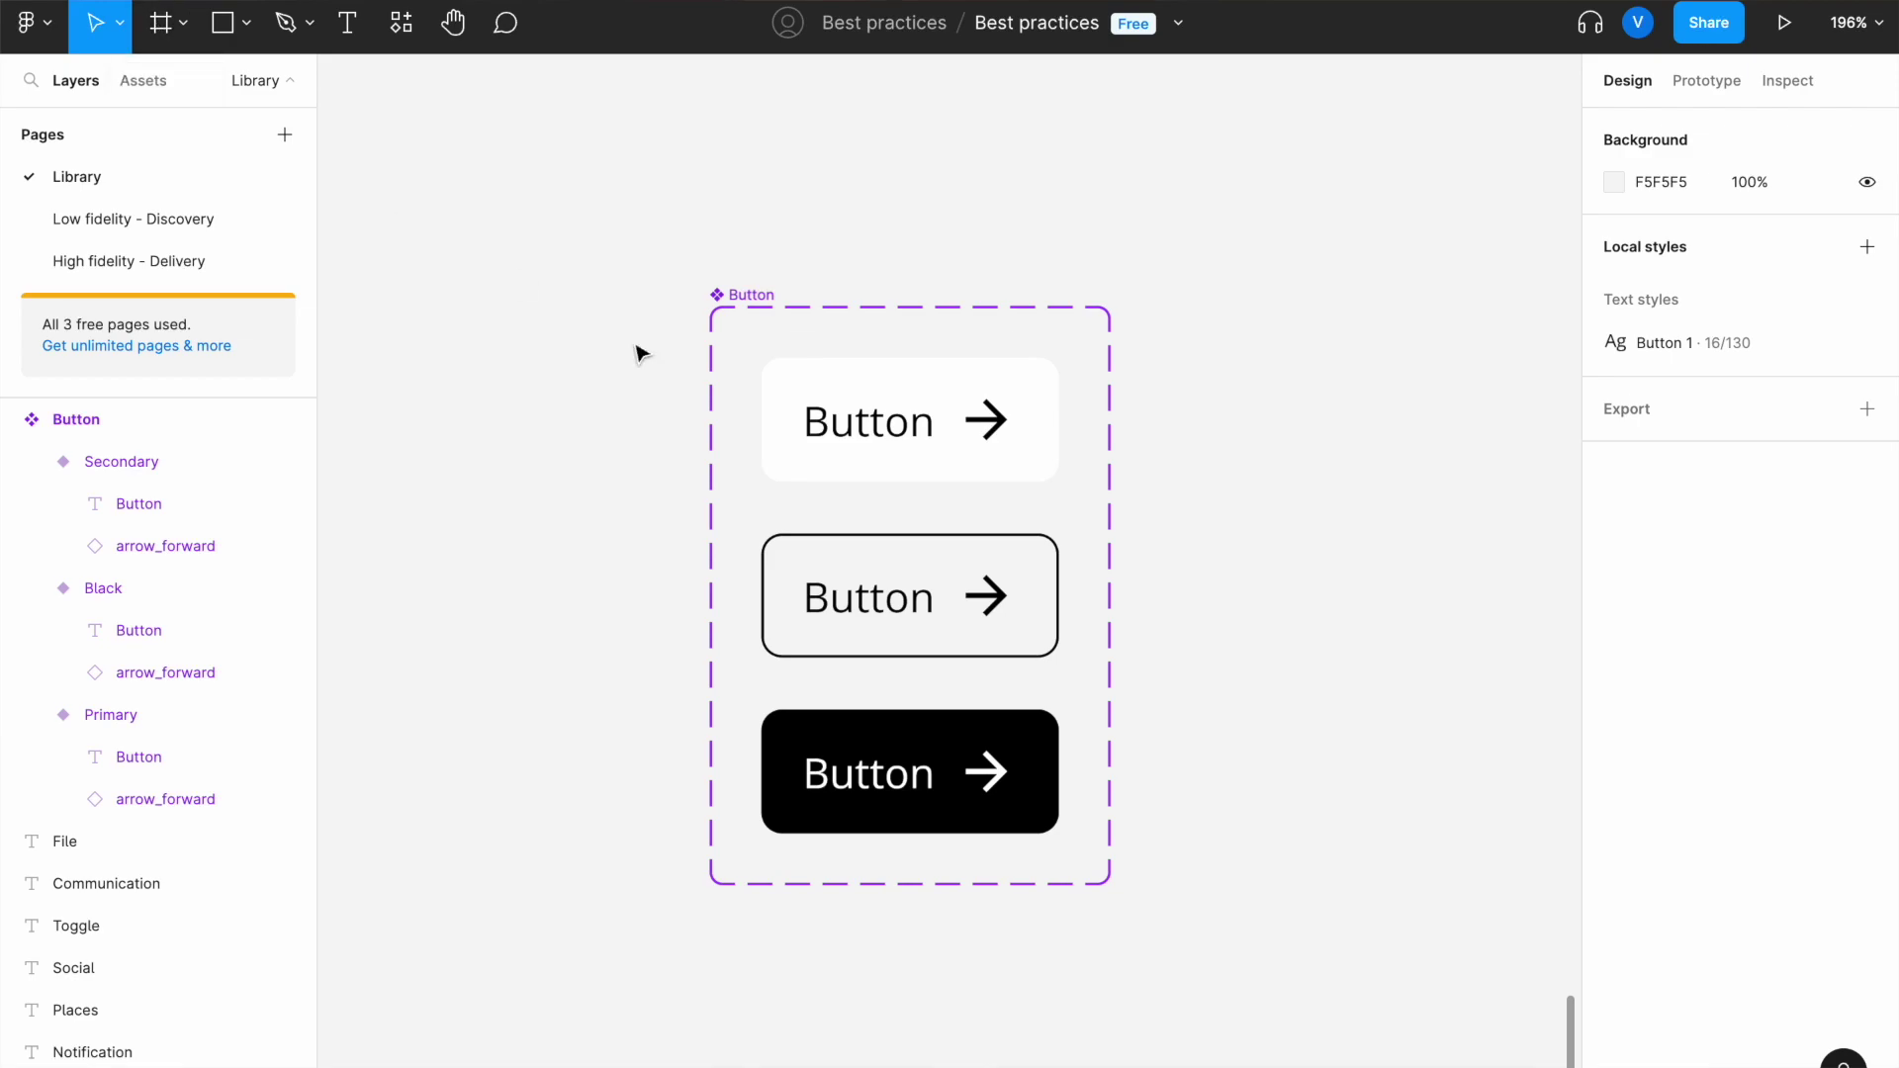
pyautogui.scroll(3, 641, 353)
pyautogui.scroll(-1, 641, 353)
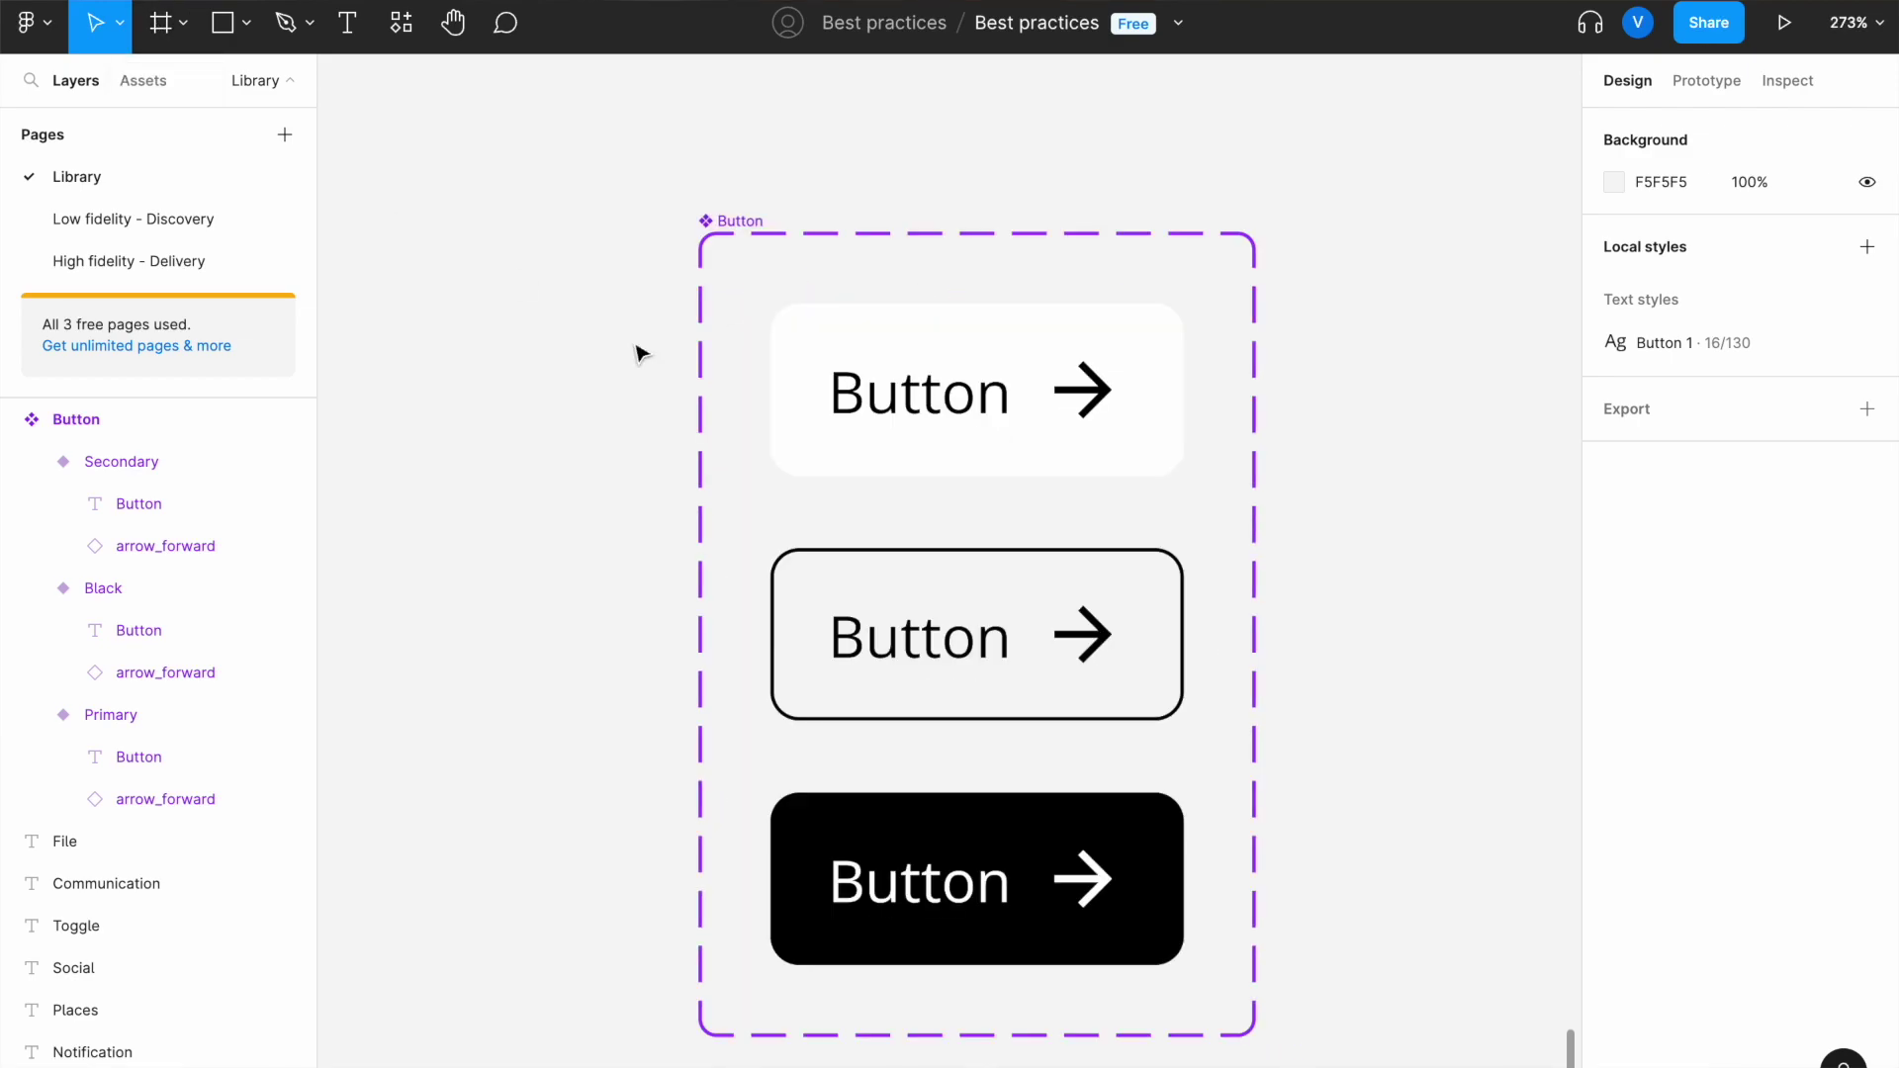
pyautogui.scroll(2, 641, 353)
pyautogui.scroll(-4, 691, 382)
pyautogui.click(858, 440)
pyautogui.hscroll(2, 851, 436)
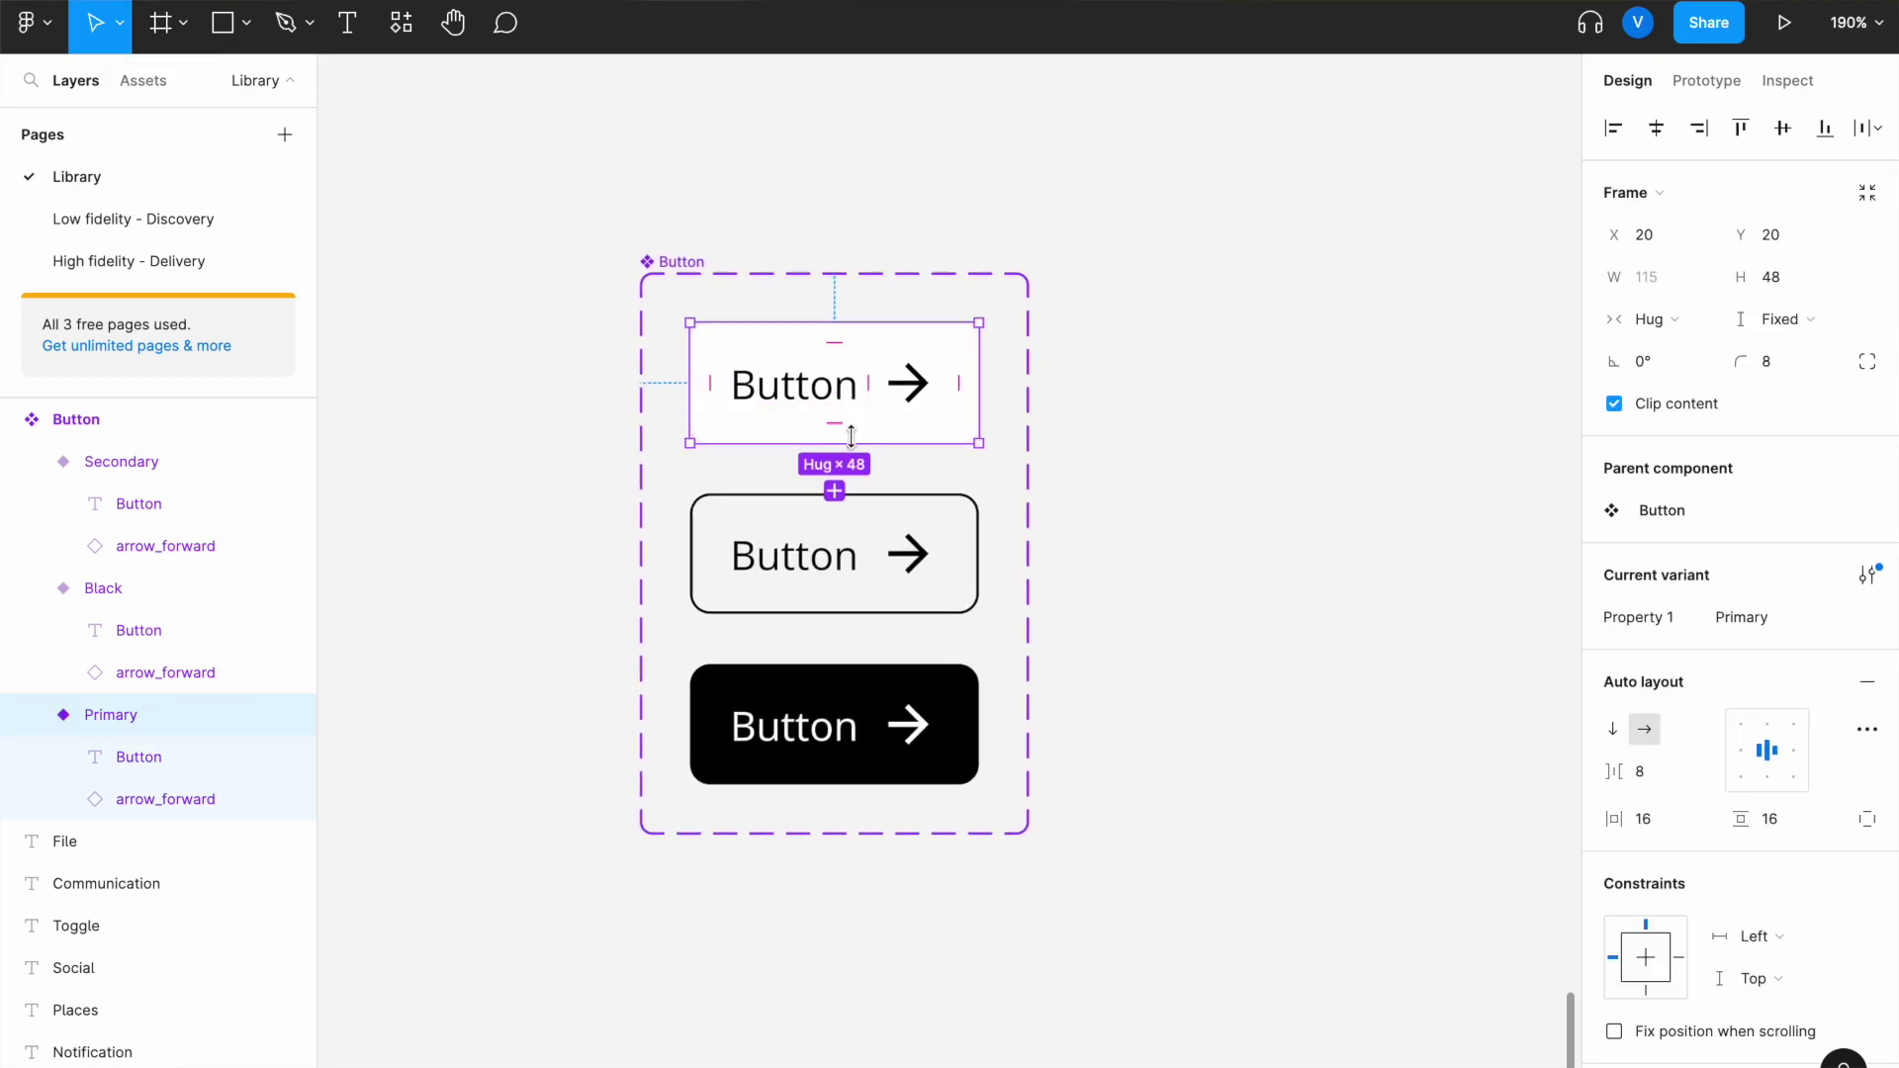
pyautogui.click(1248, 514)
pyautogui.scroll(-2, 1248, 513)
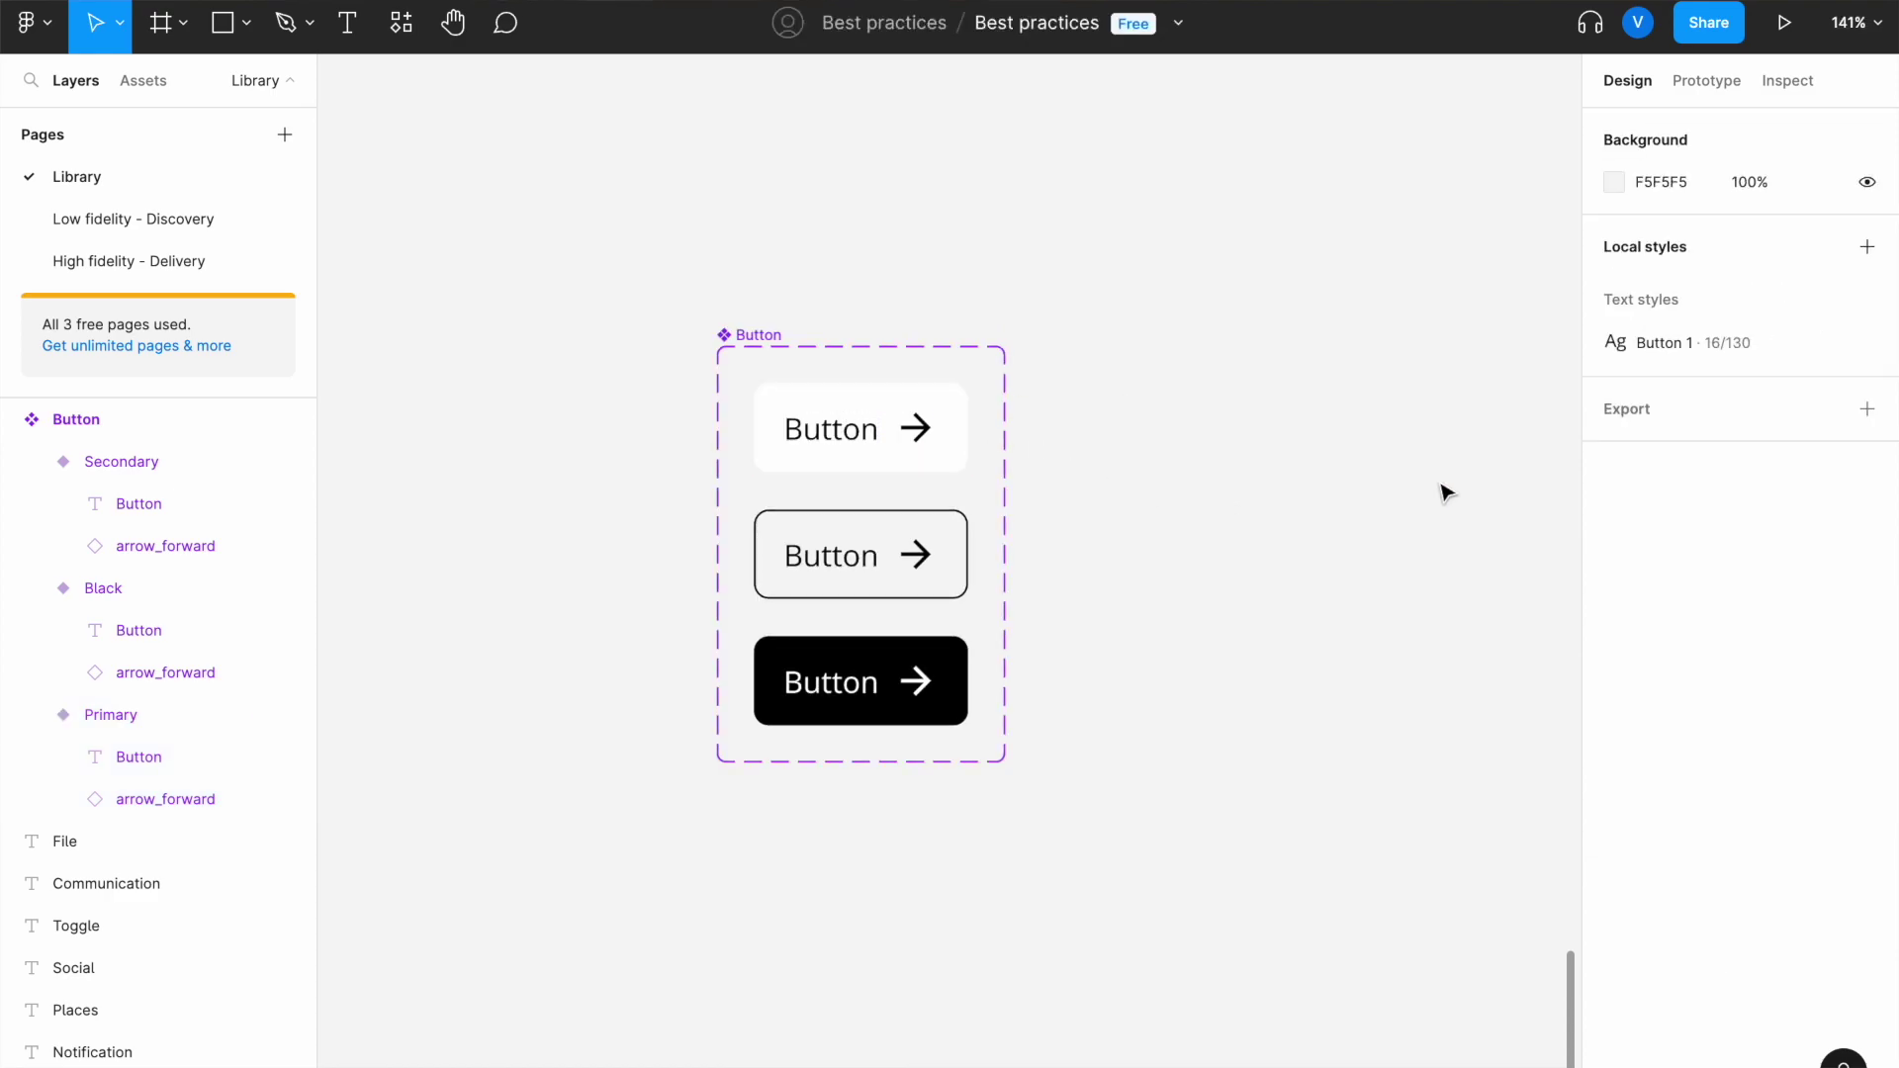
pyautogui.click(907, 403)
pyautogui.click(1208, 380)
pyautogui.click(182, 24)
pyautogui.press('Escape')
pyautogui.scroll(1, 653, 313)
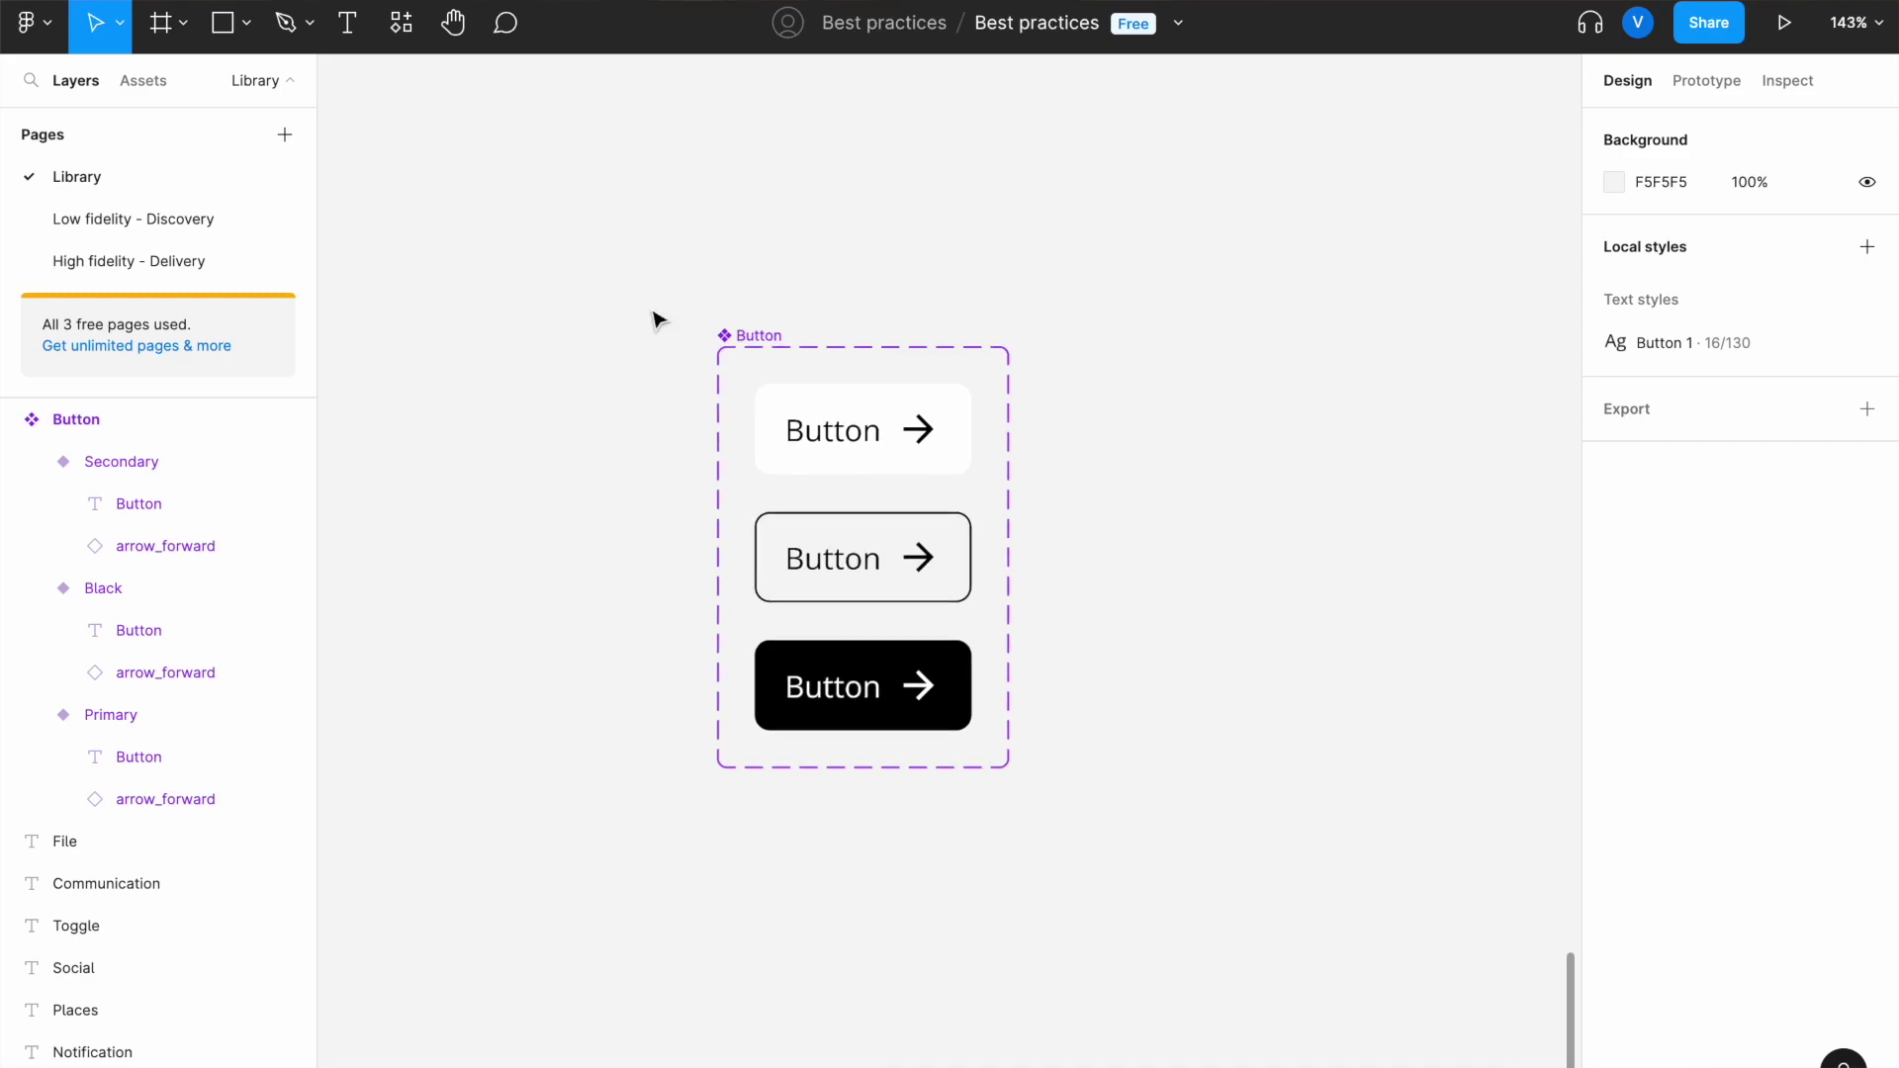
# - Inspect the Primary Button variant's component properties, dimensions, colors and CSS code
pyautogui.click(817, 474)
pyautogui.scroll(5, 817, 473)
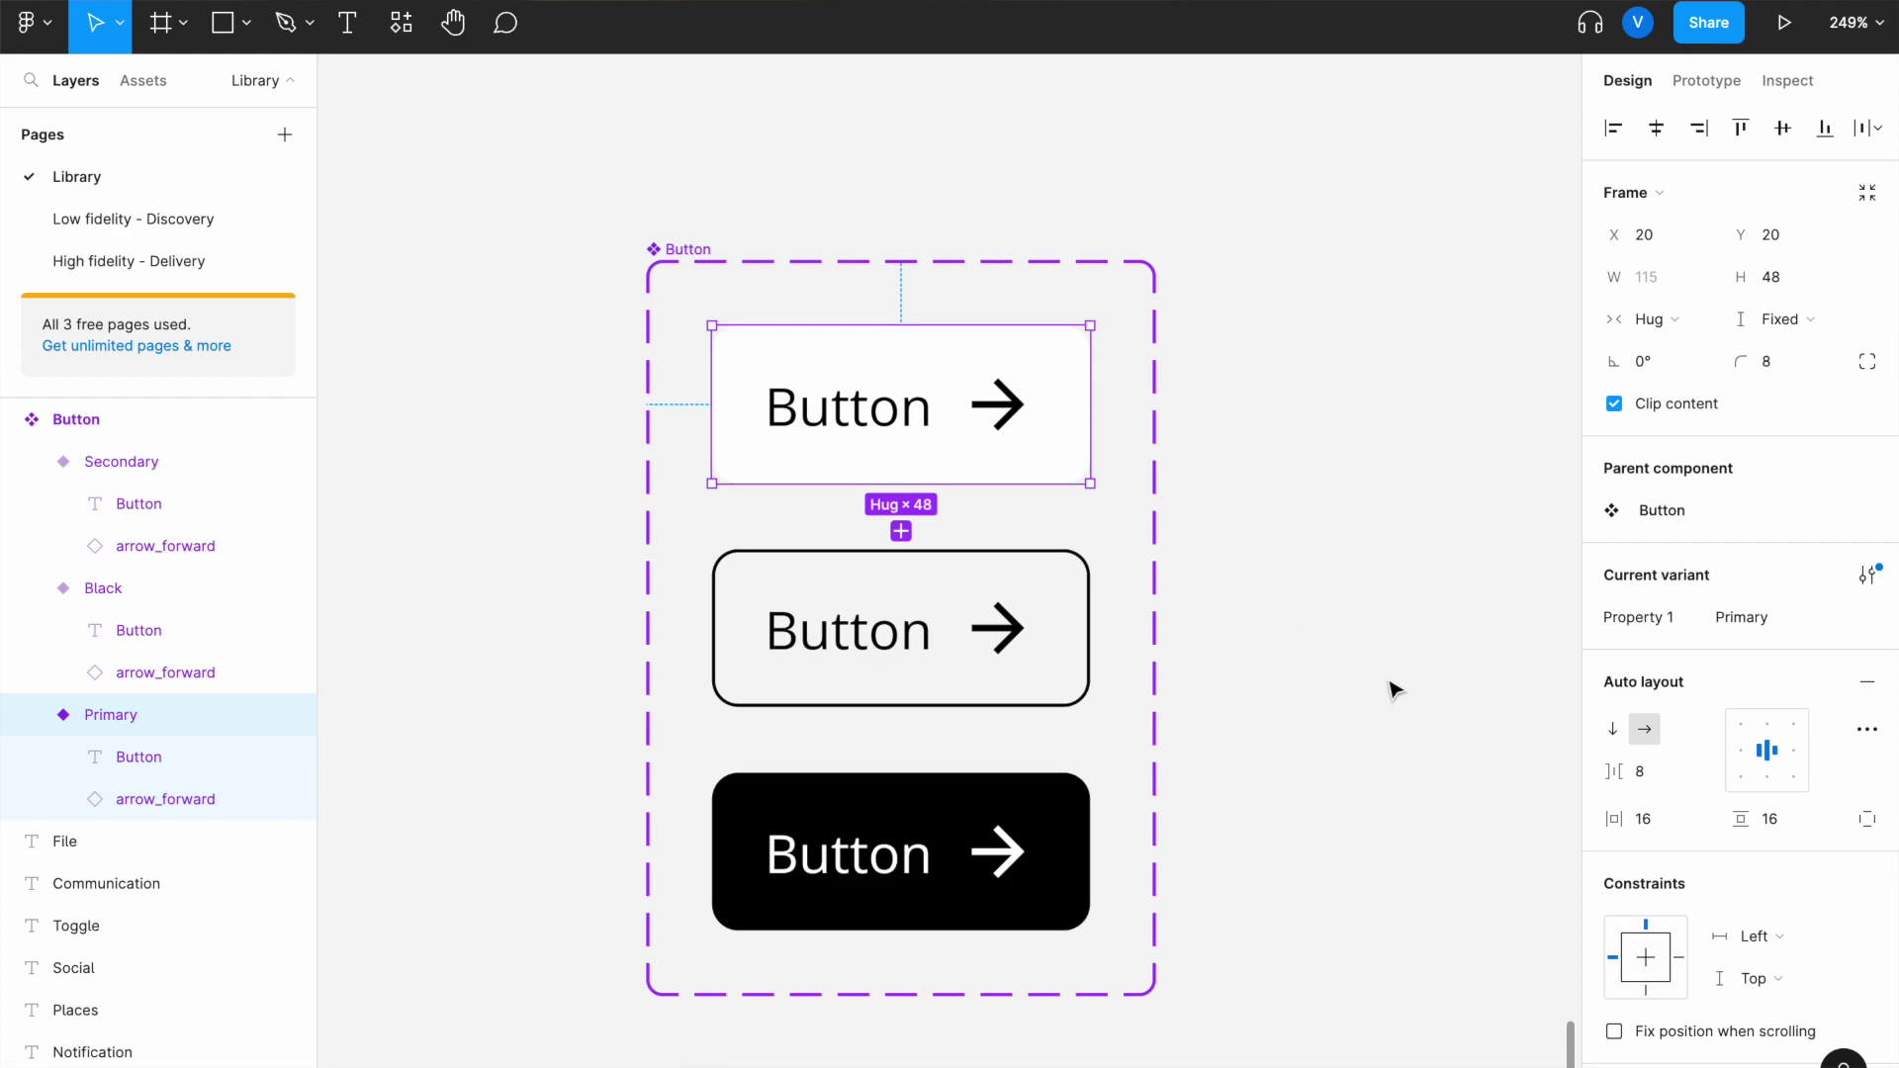
pyautogui.click(1786, 83)
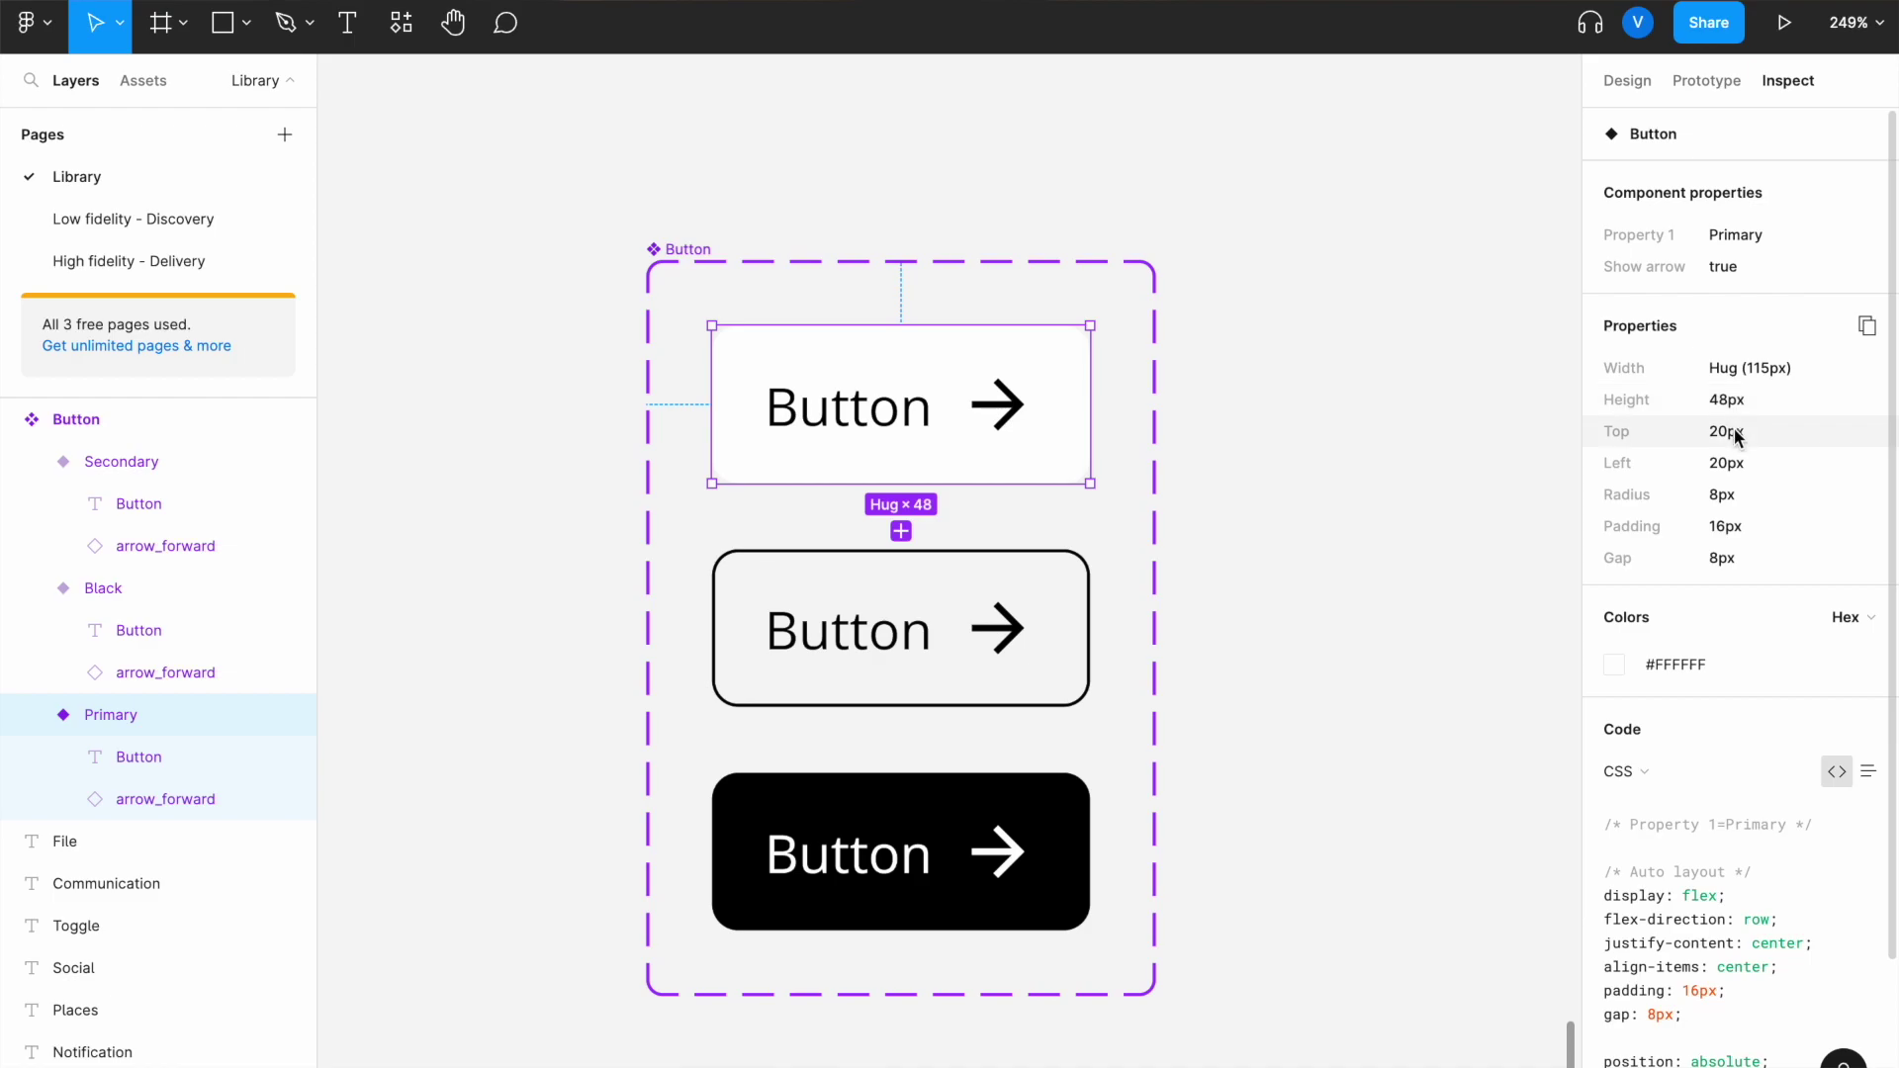
pyautogui.click(1624, 83)
pyautogui.click(1786, 82)
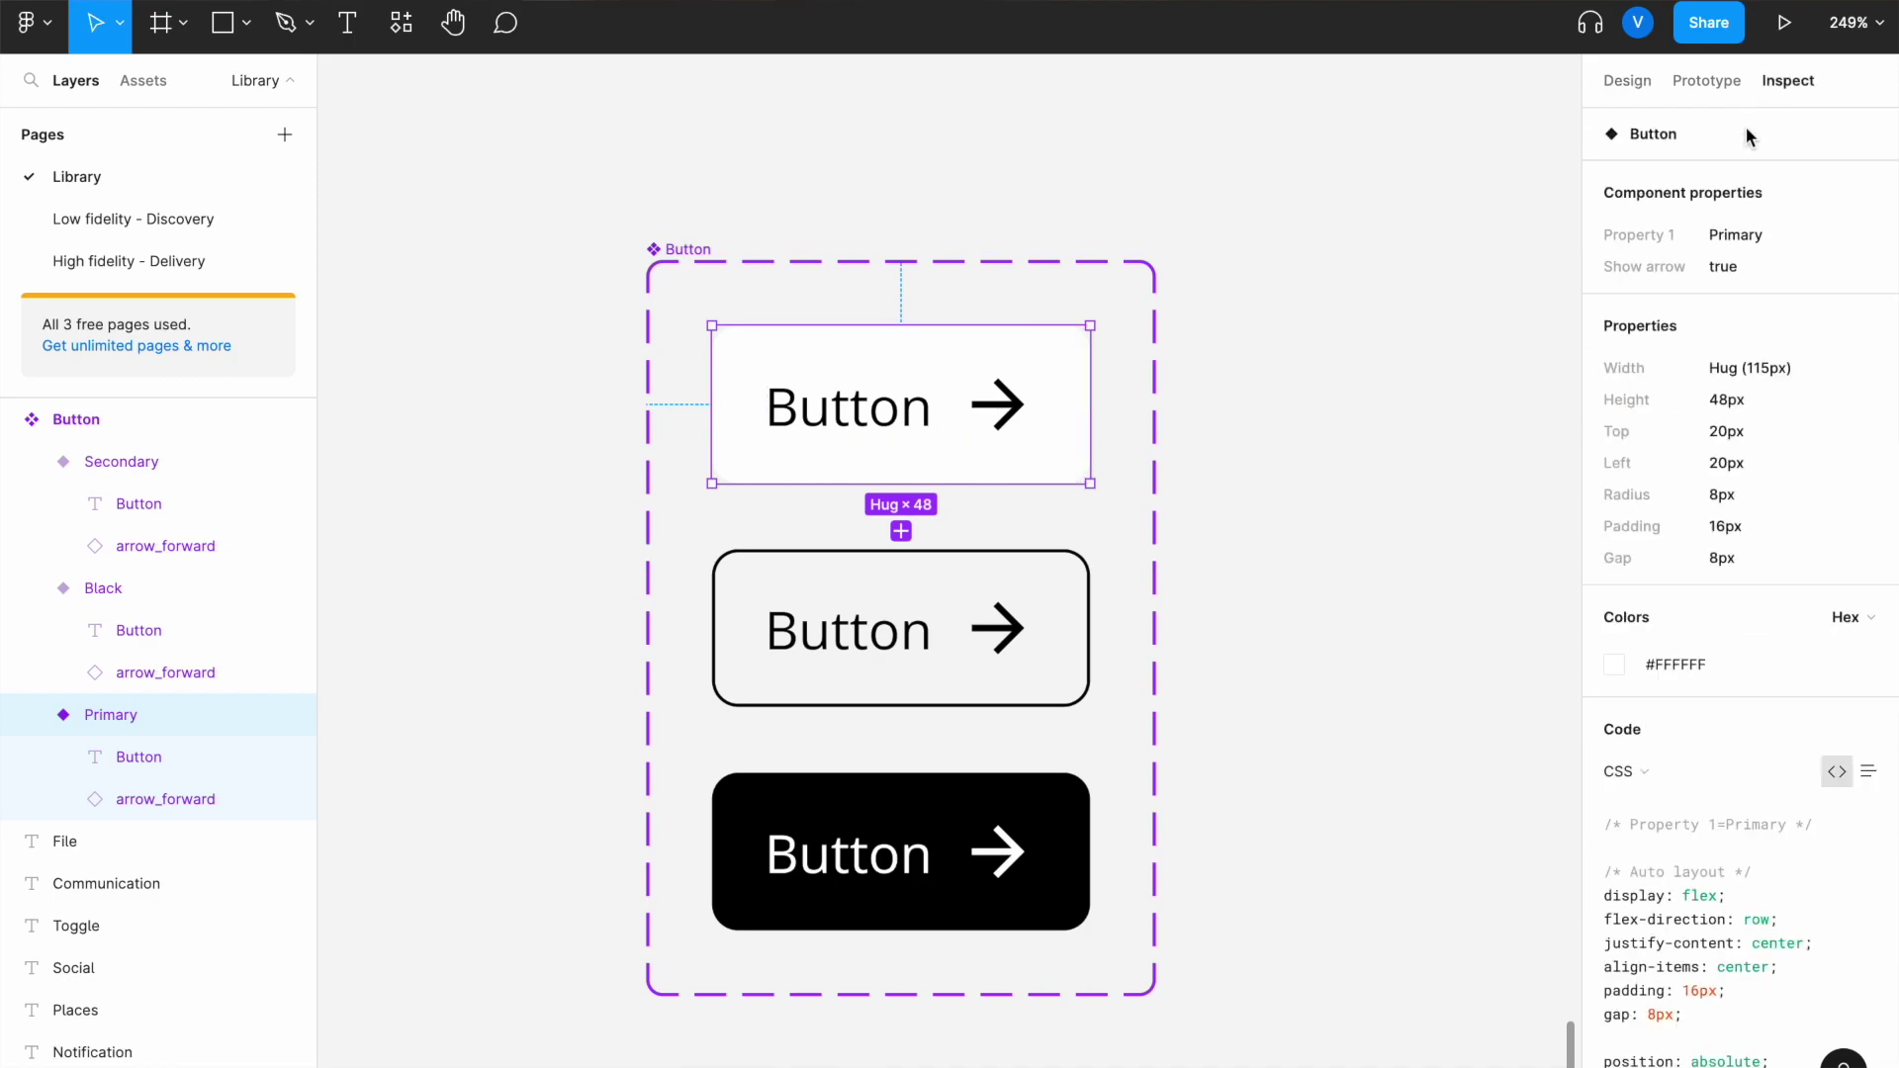
pyautogui.scroll(-3, 1820, 809)
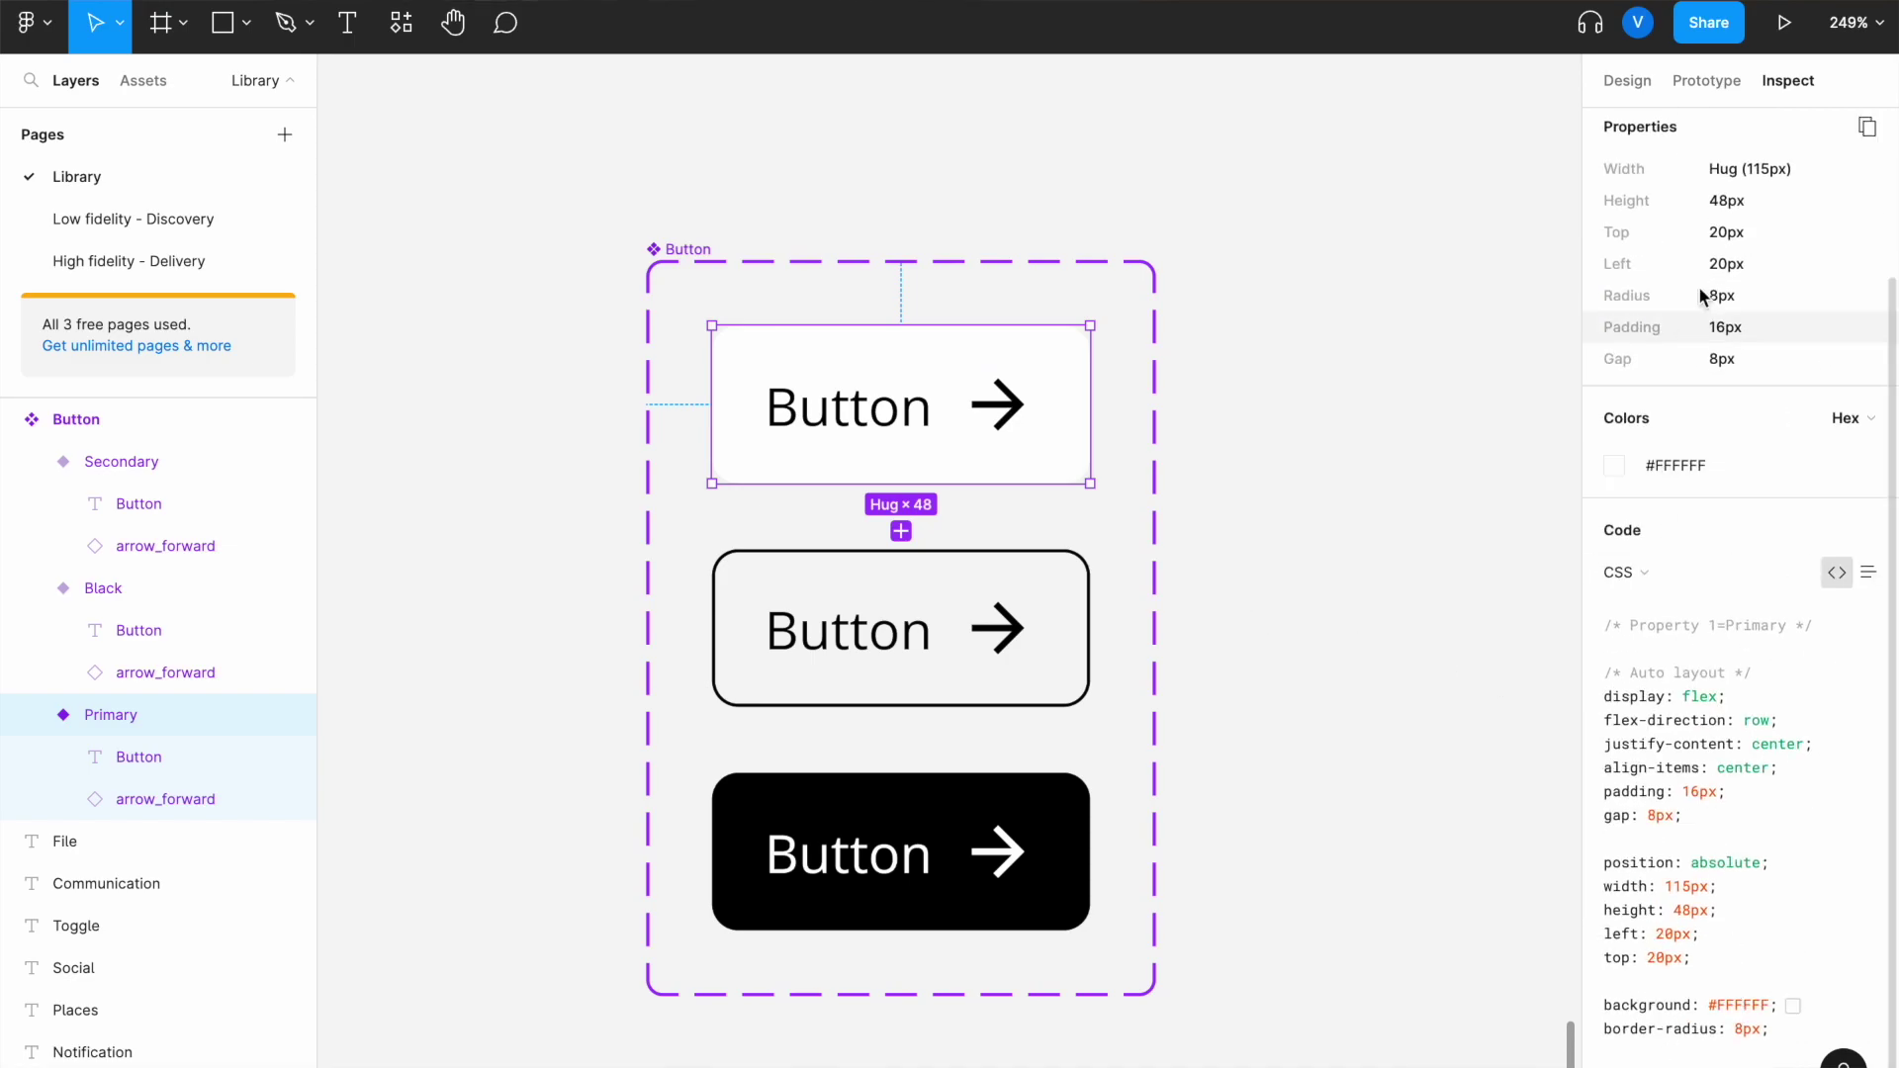
pyautogui.scroll(1, 1681, 297)
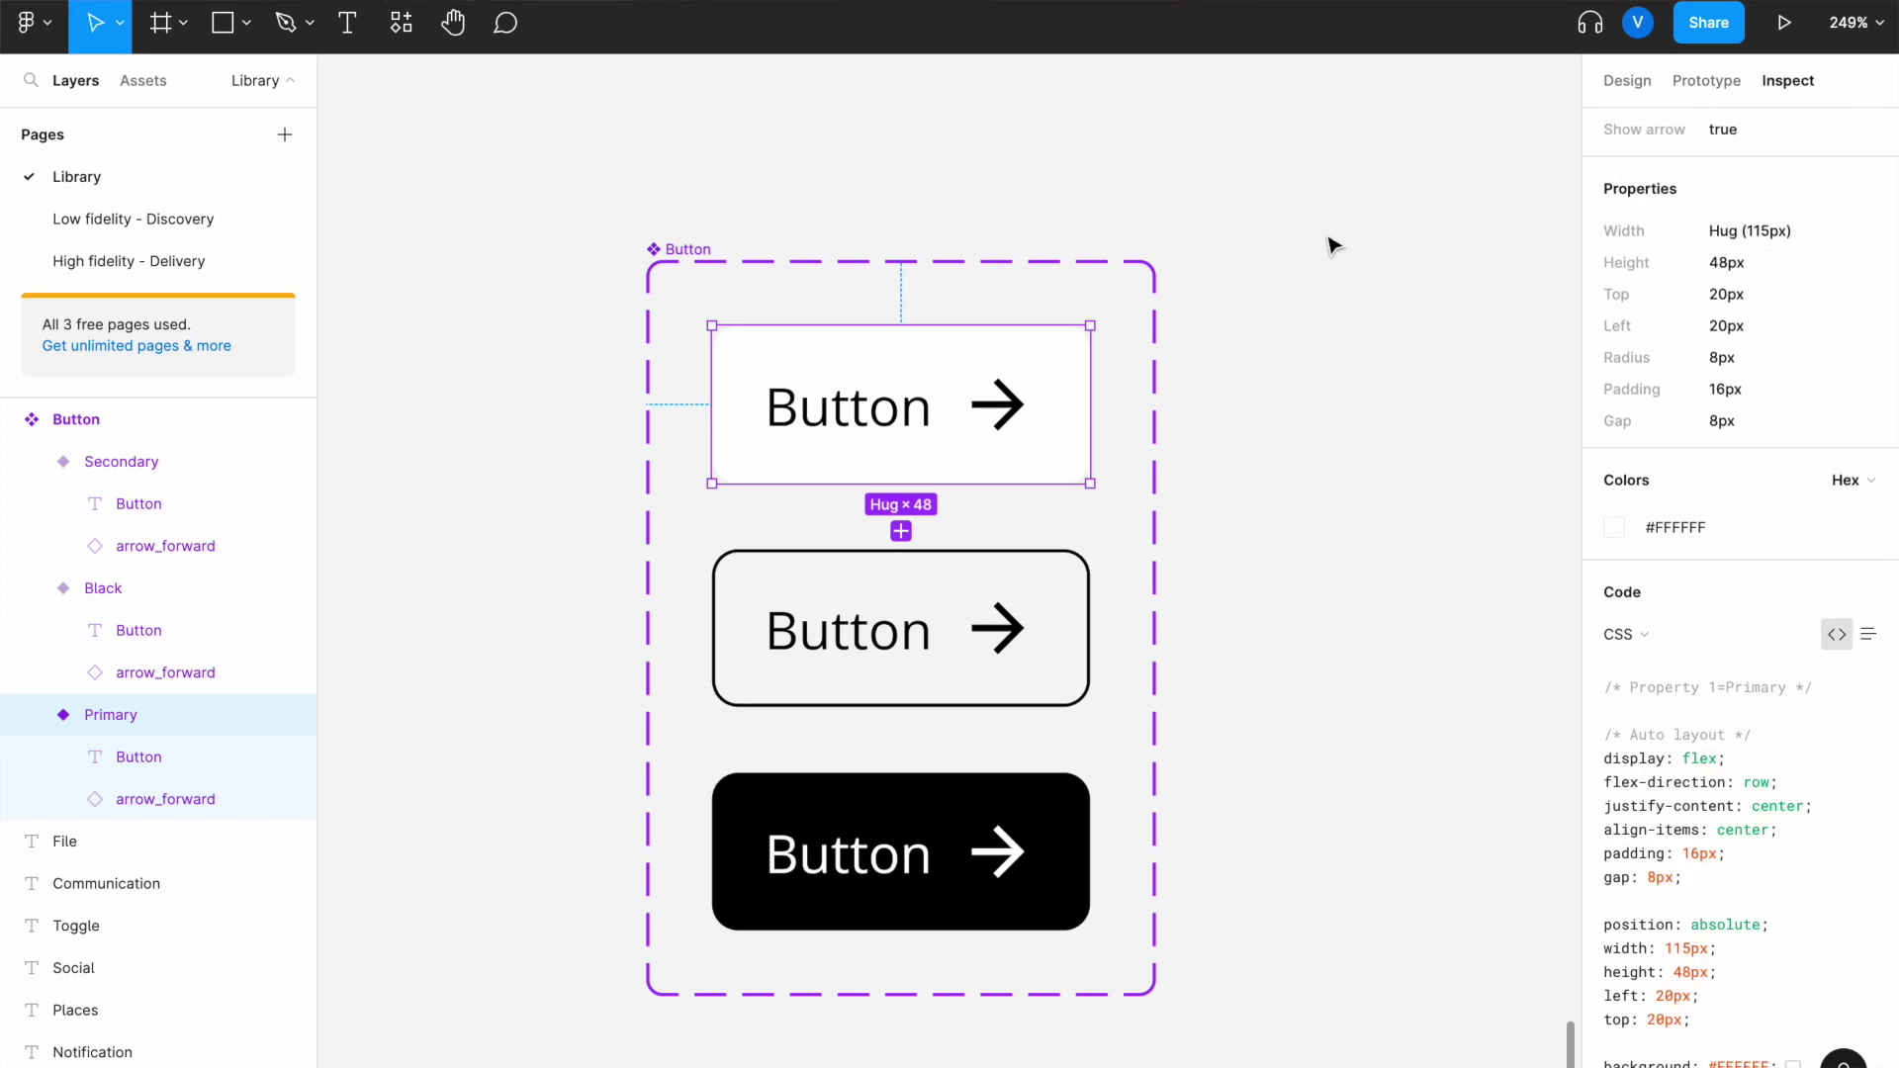
# - Switch to Chrome and inspect the Figma shortcut on a new tab page with the developer tools
pyautogui.hotkey('ctrl', 'Left')
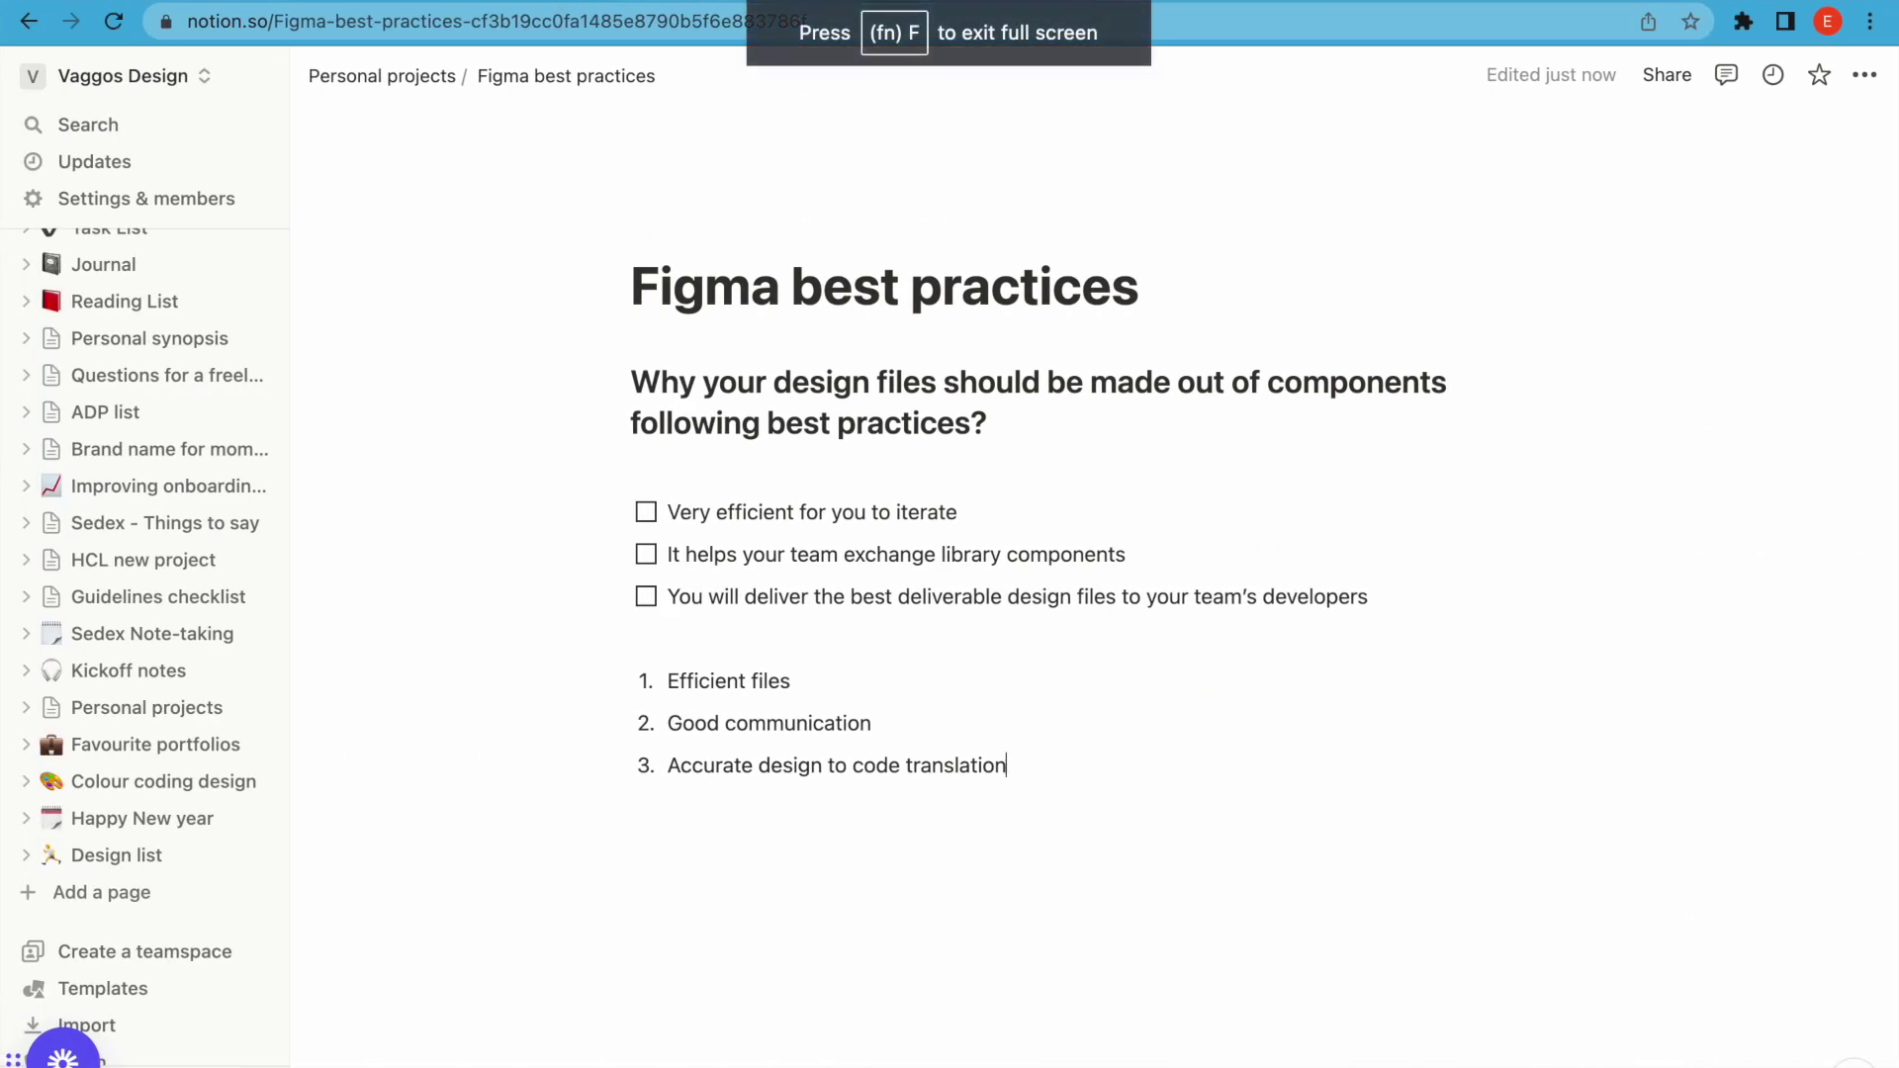
pyautogui.press('super+t')
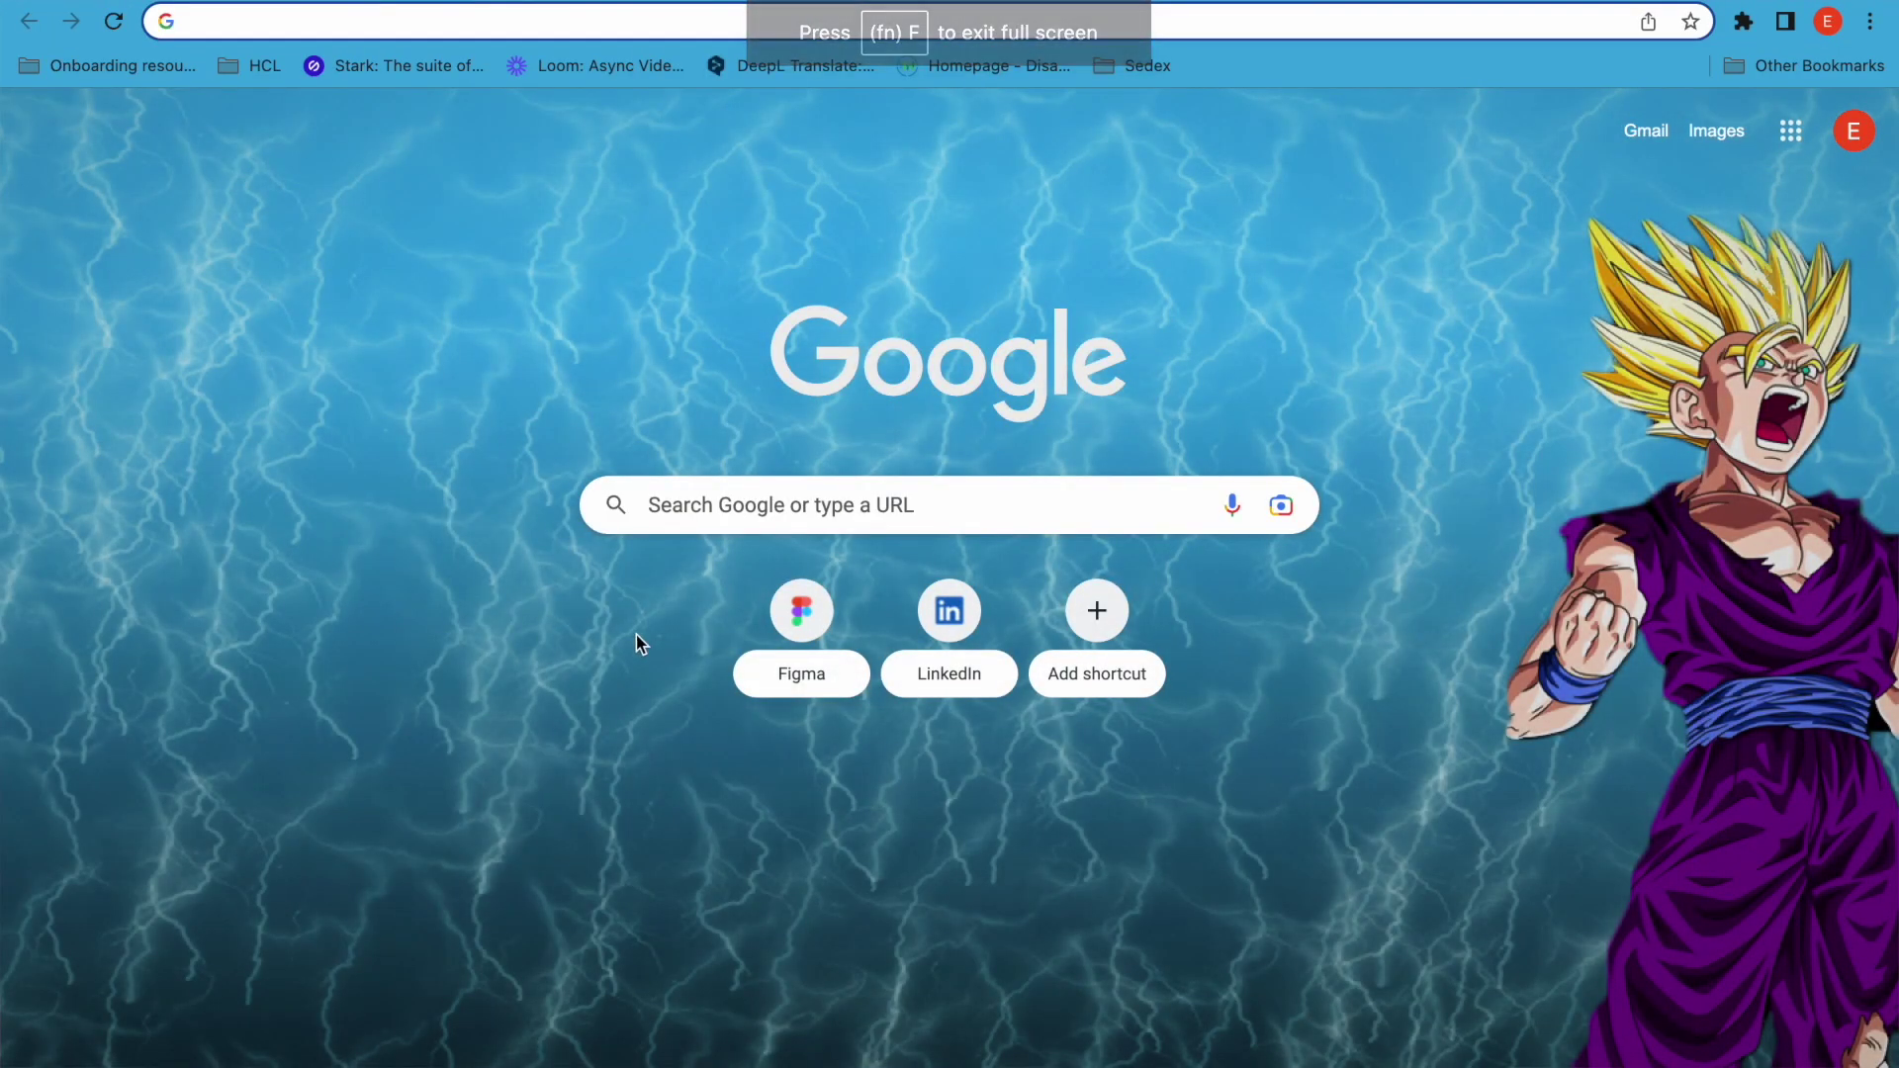
pyautogui.rightClick(817, 655)
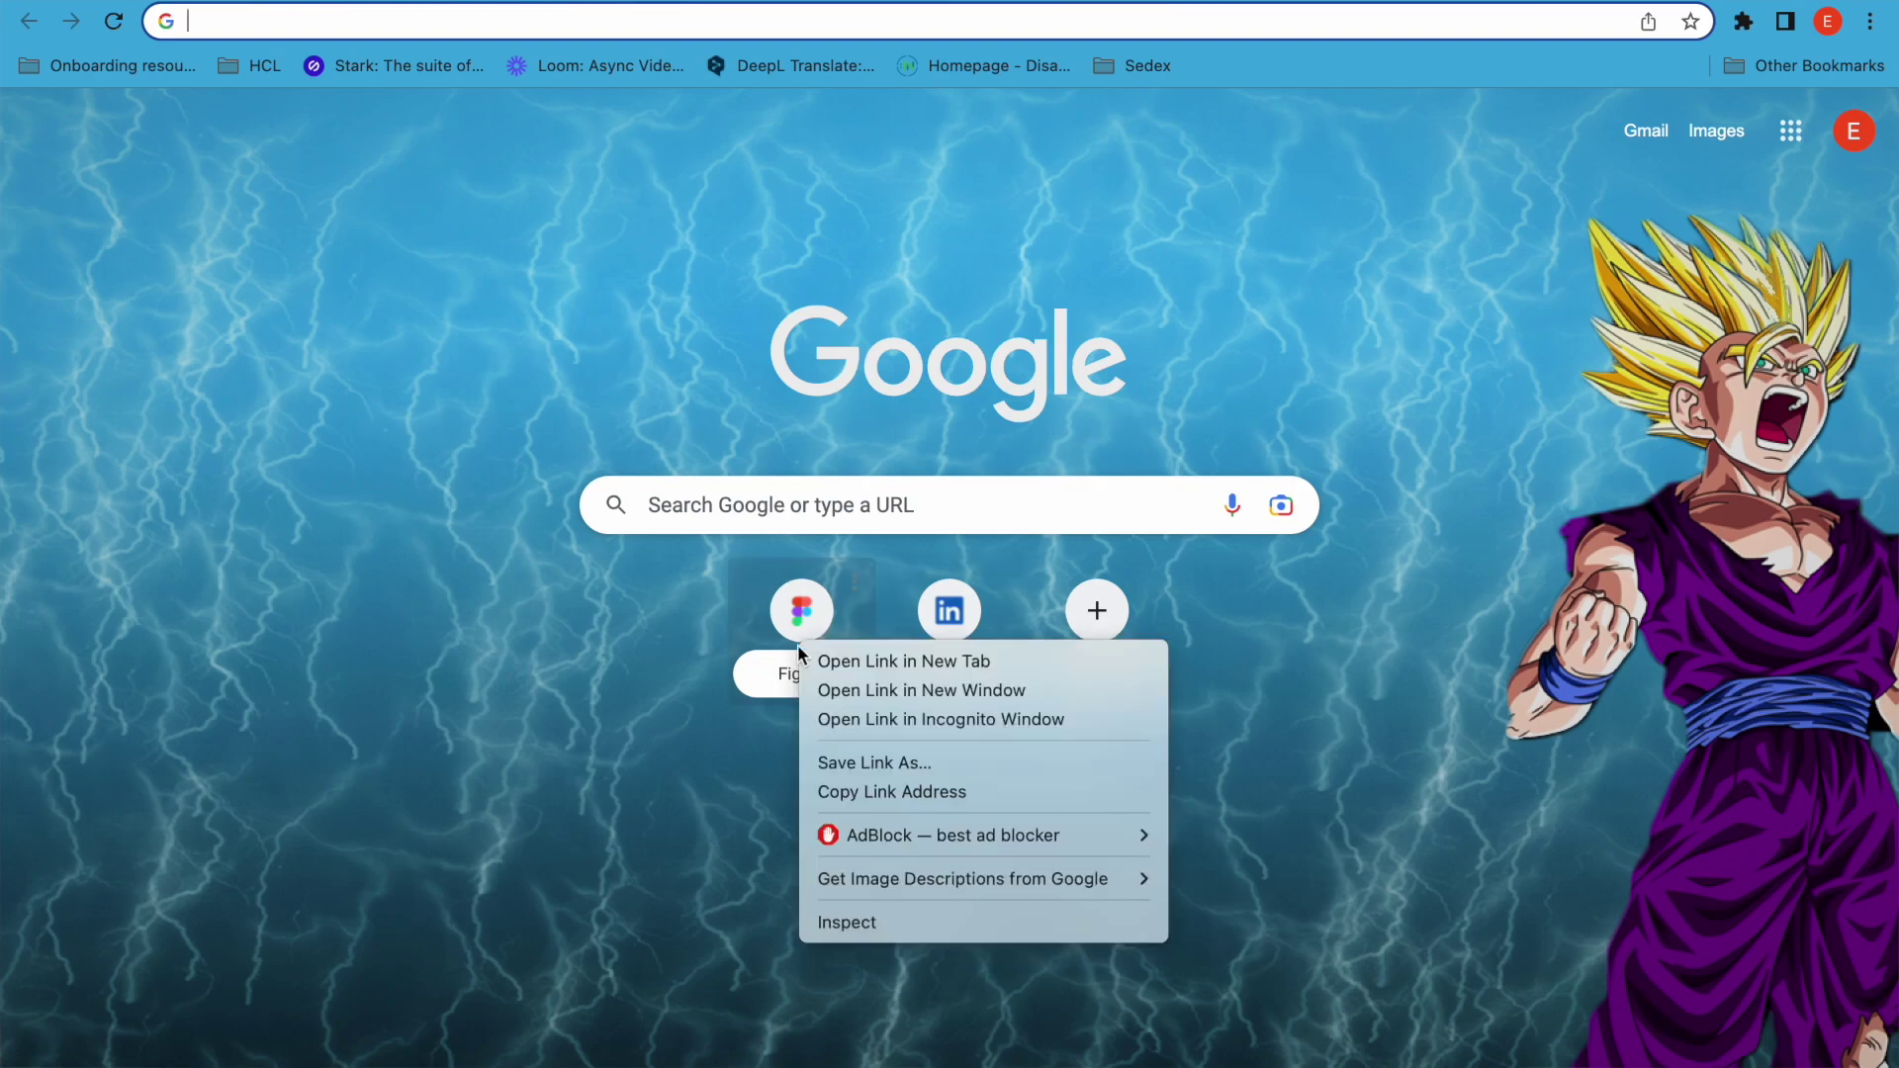
pyautogui.click(870, 922)
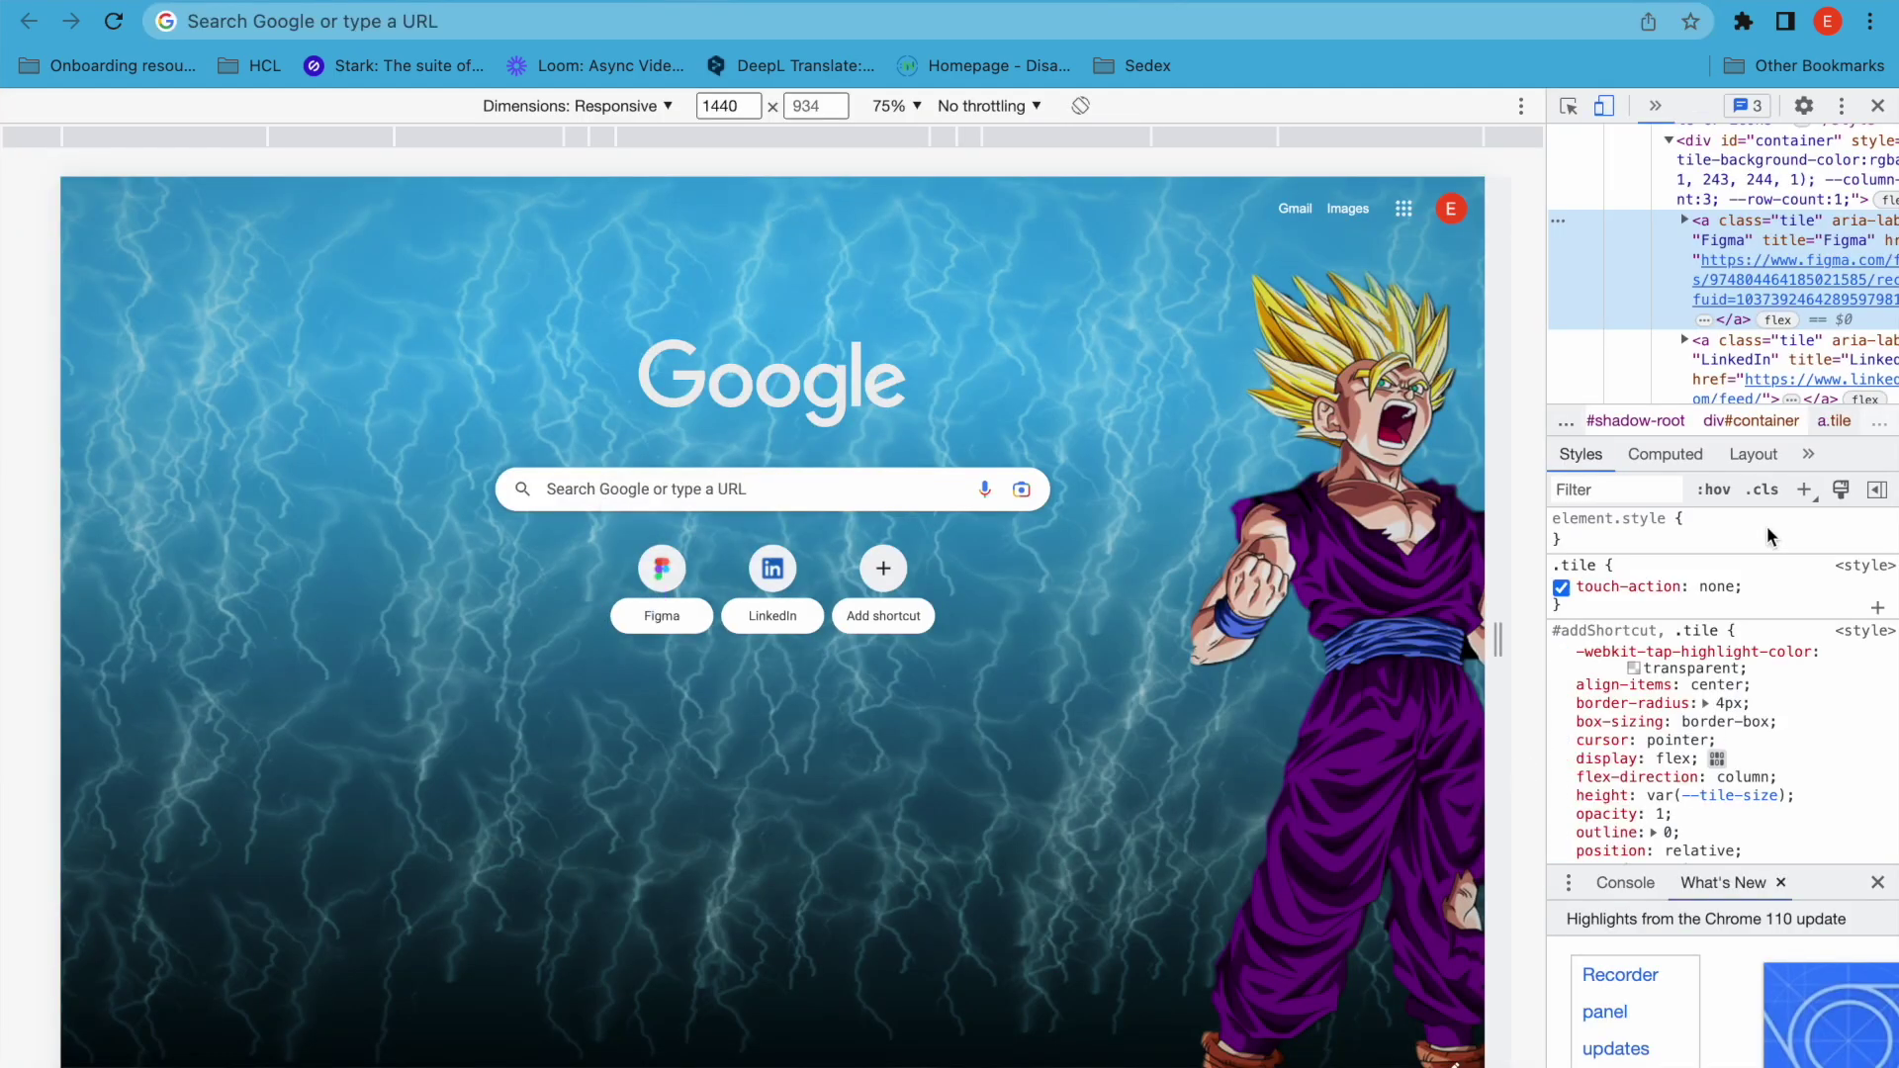
# - Examine the computed styles of the Figma shortcut tile, and return to the Button component in Figma with nothing selected
pyautogui.click(1667, 454)
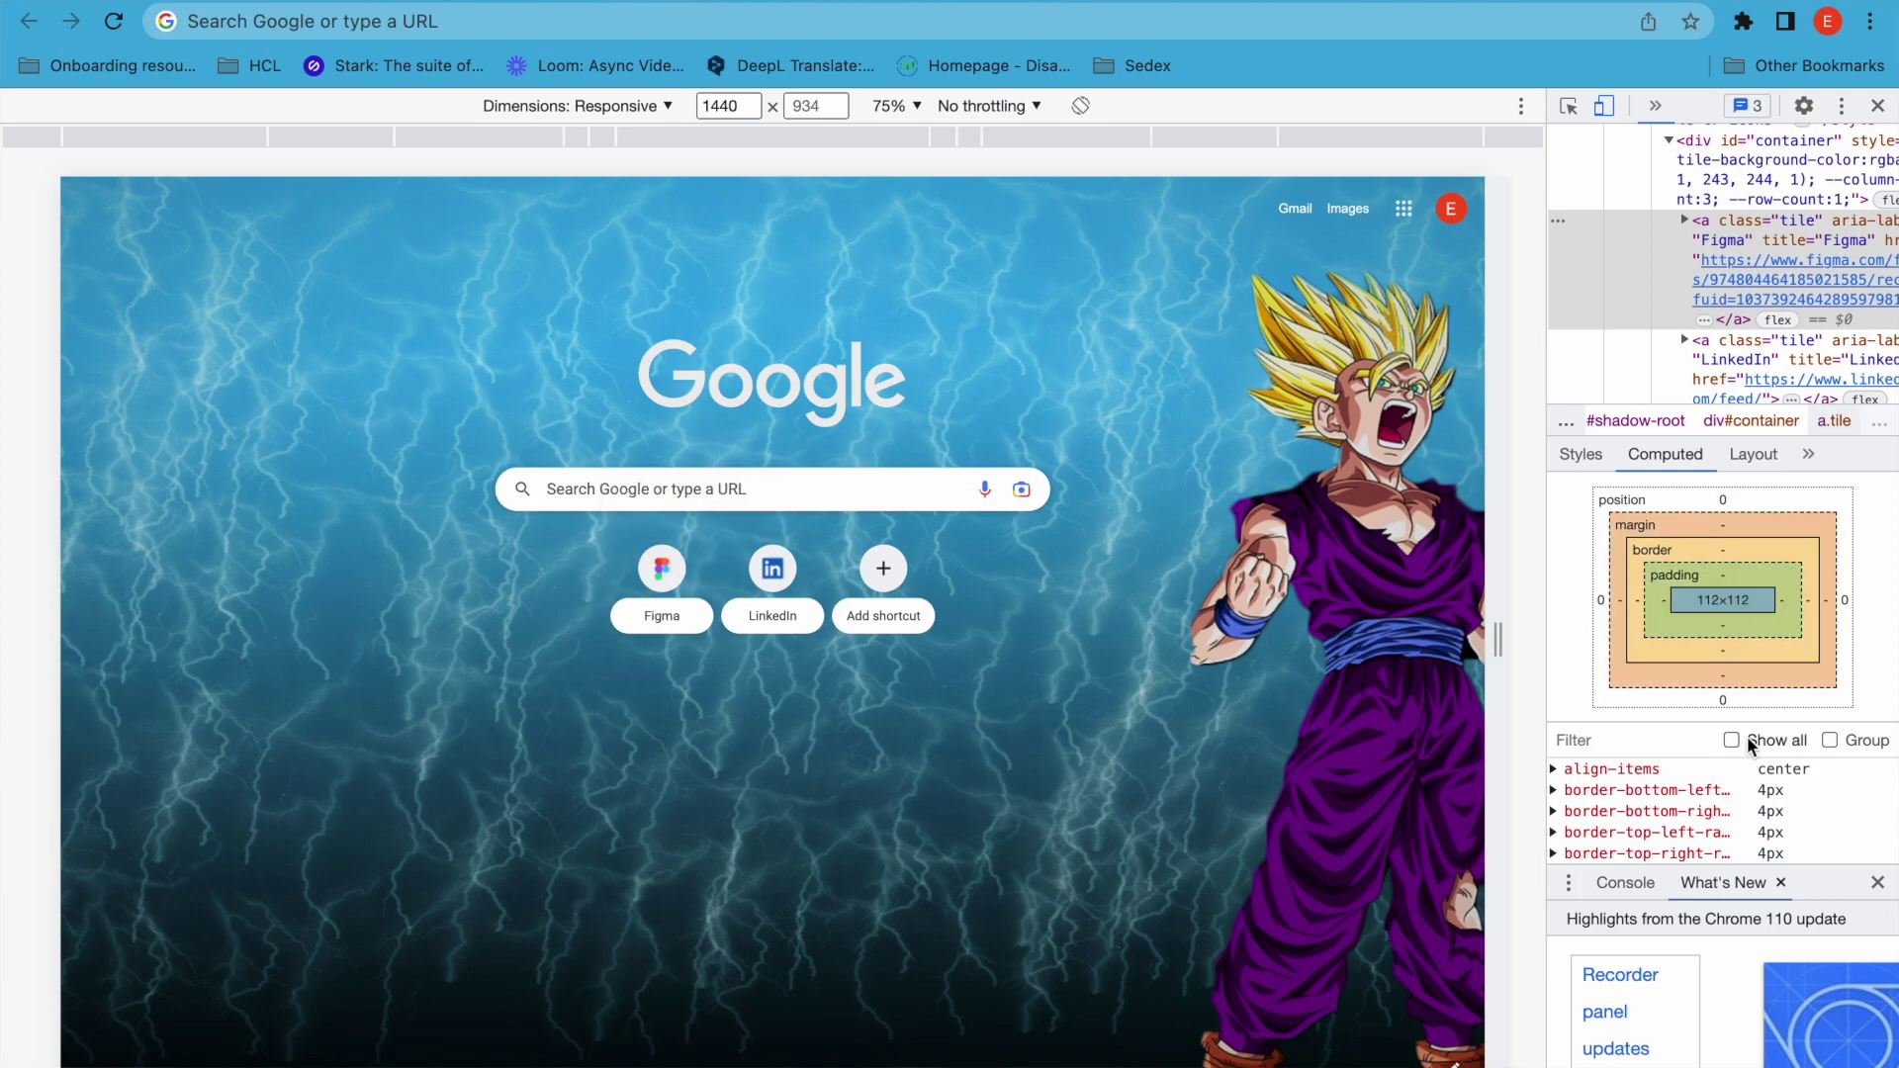
pyautogui.scroll(-3, 1751, 834)
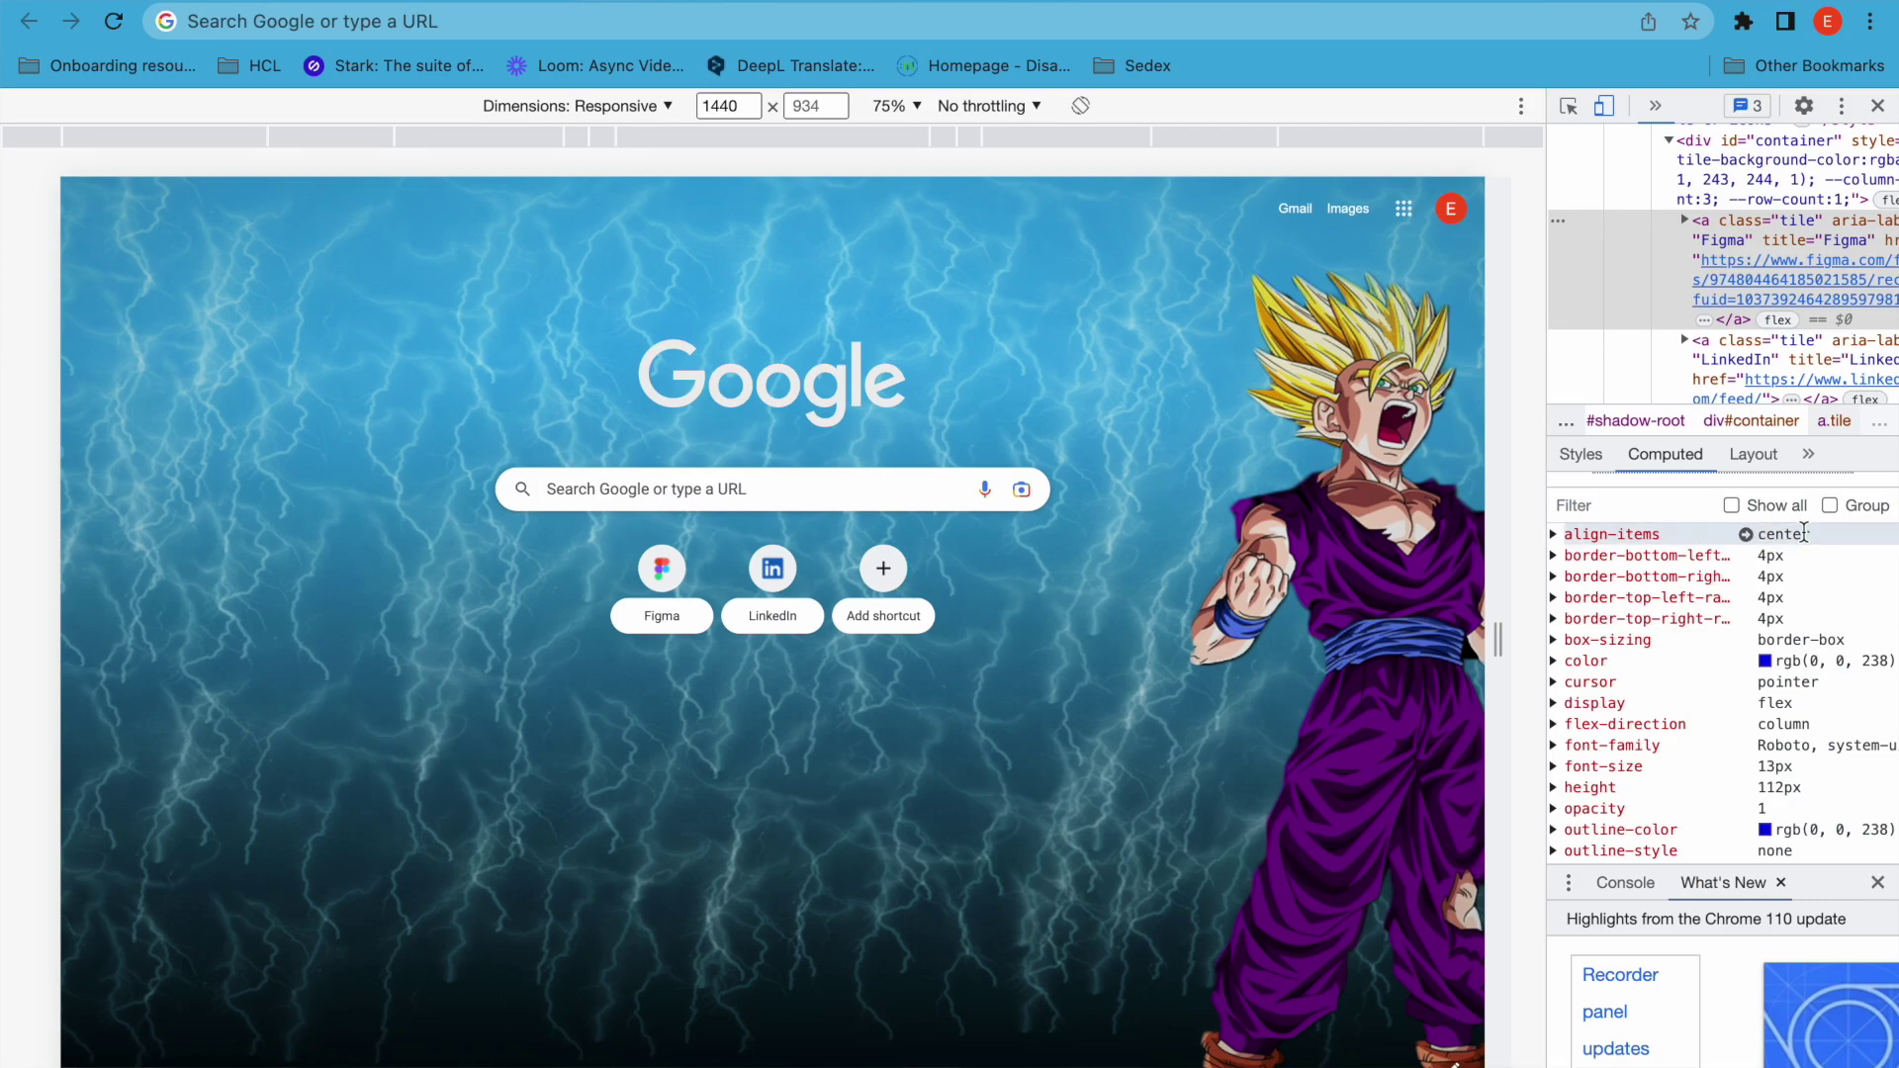
pyautogui.scroll(-1, 1776, 707)
pyautogui.scroll(-2, 1775, 707)
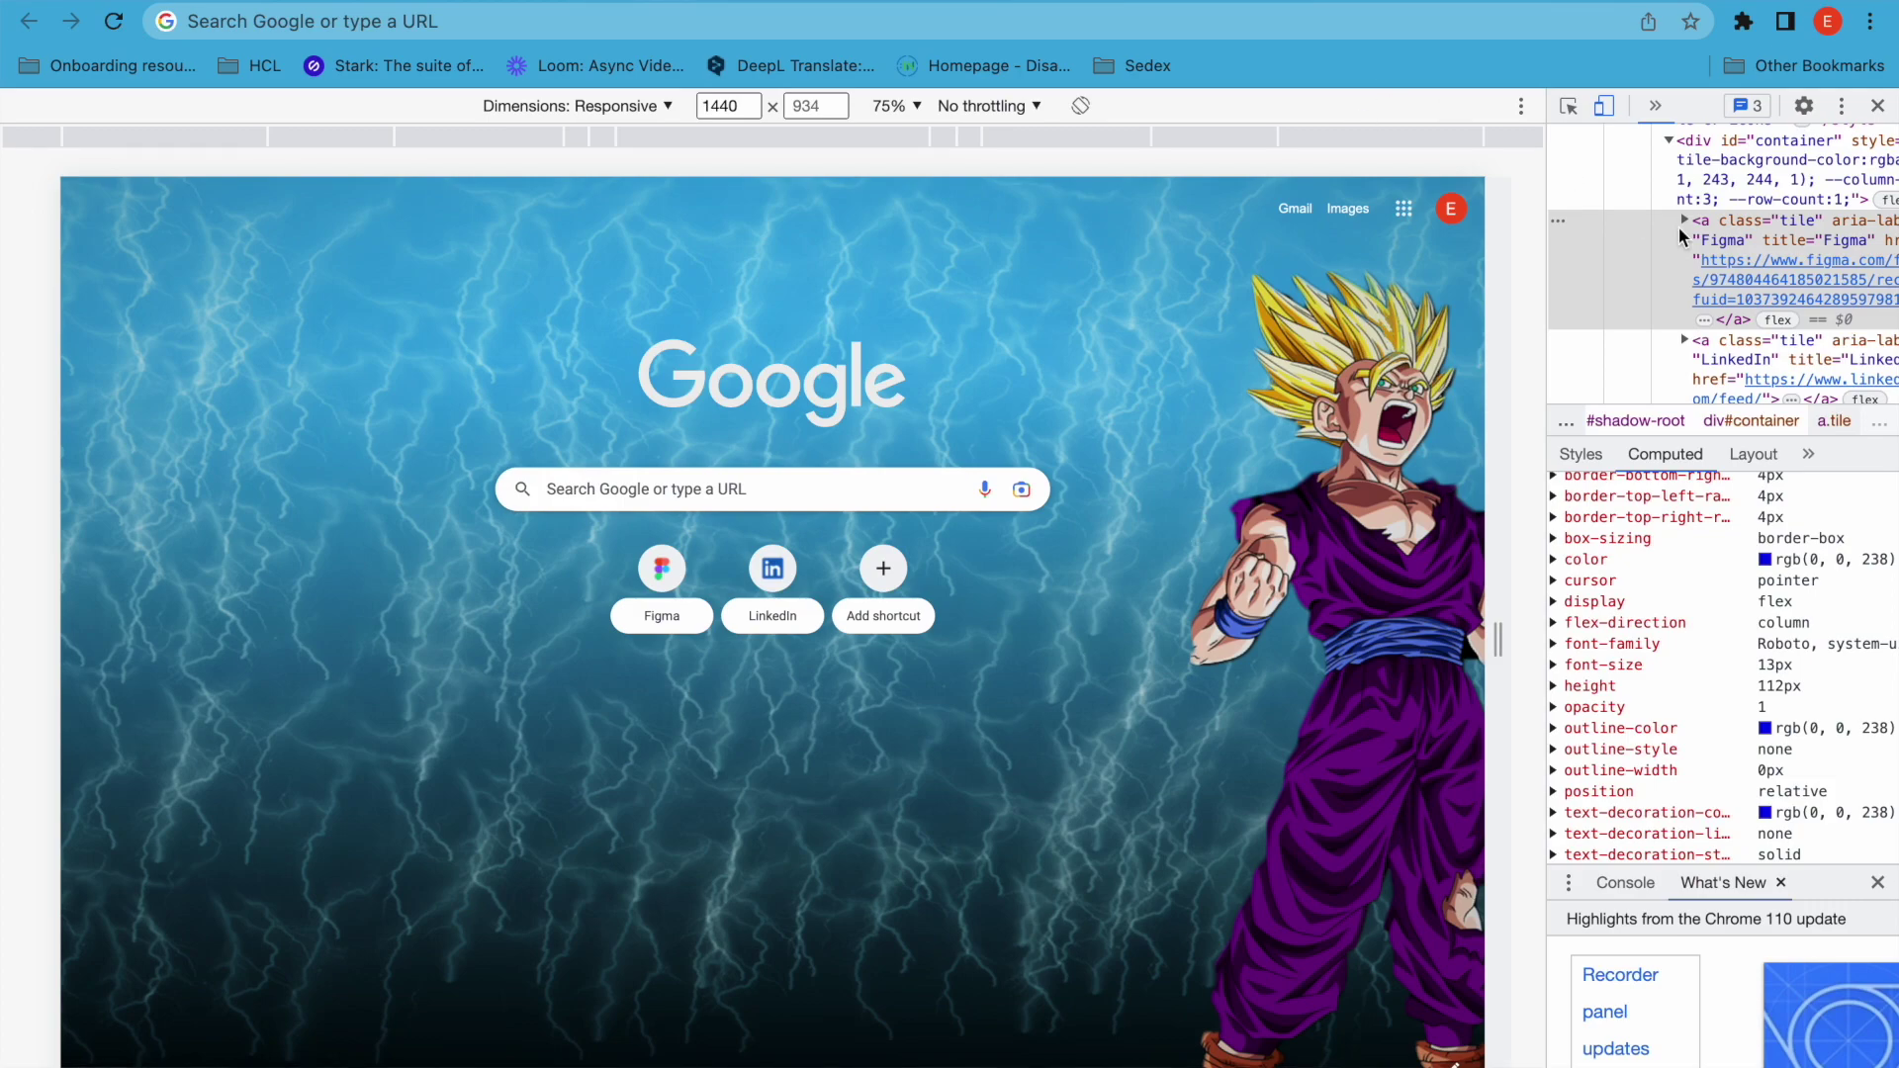
pyautogui.click(1879, 69)
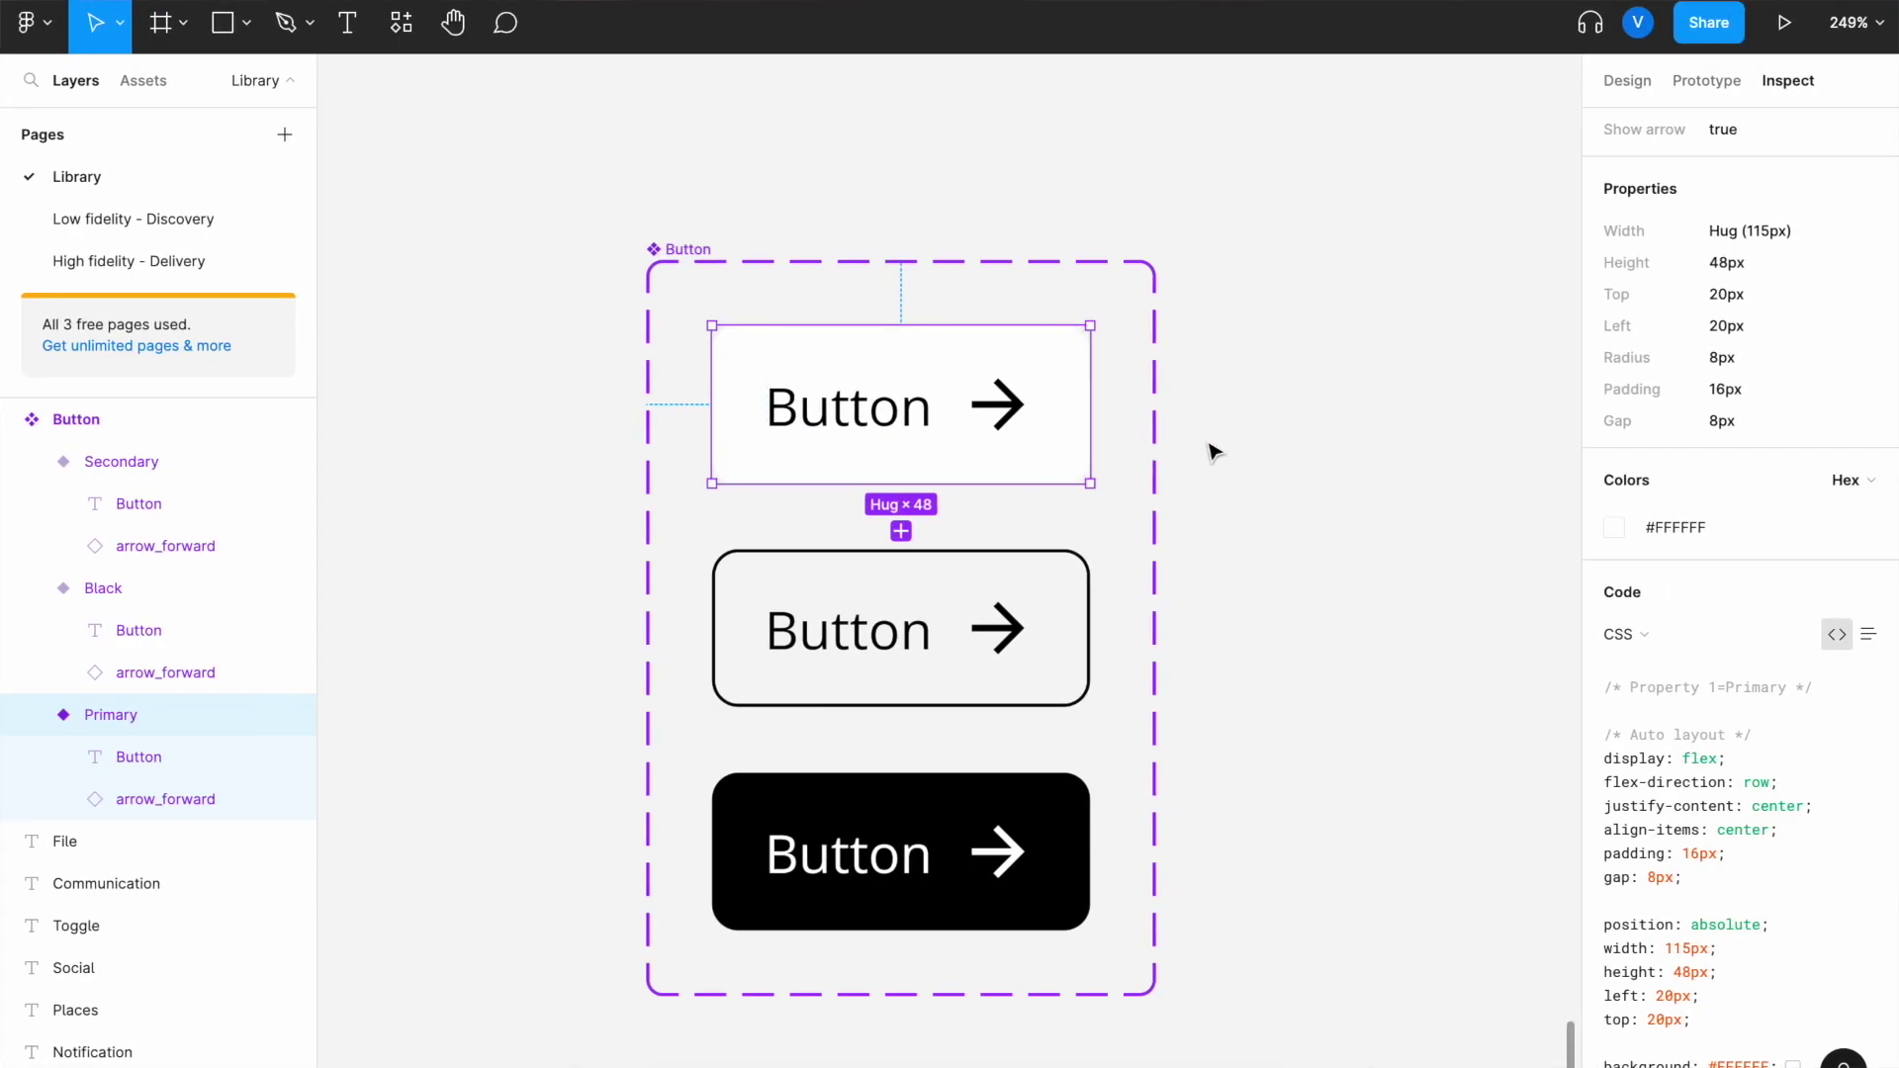
pyautogui.click(1300, 457)
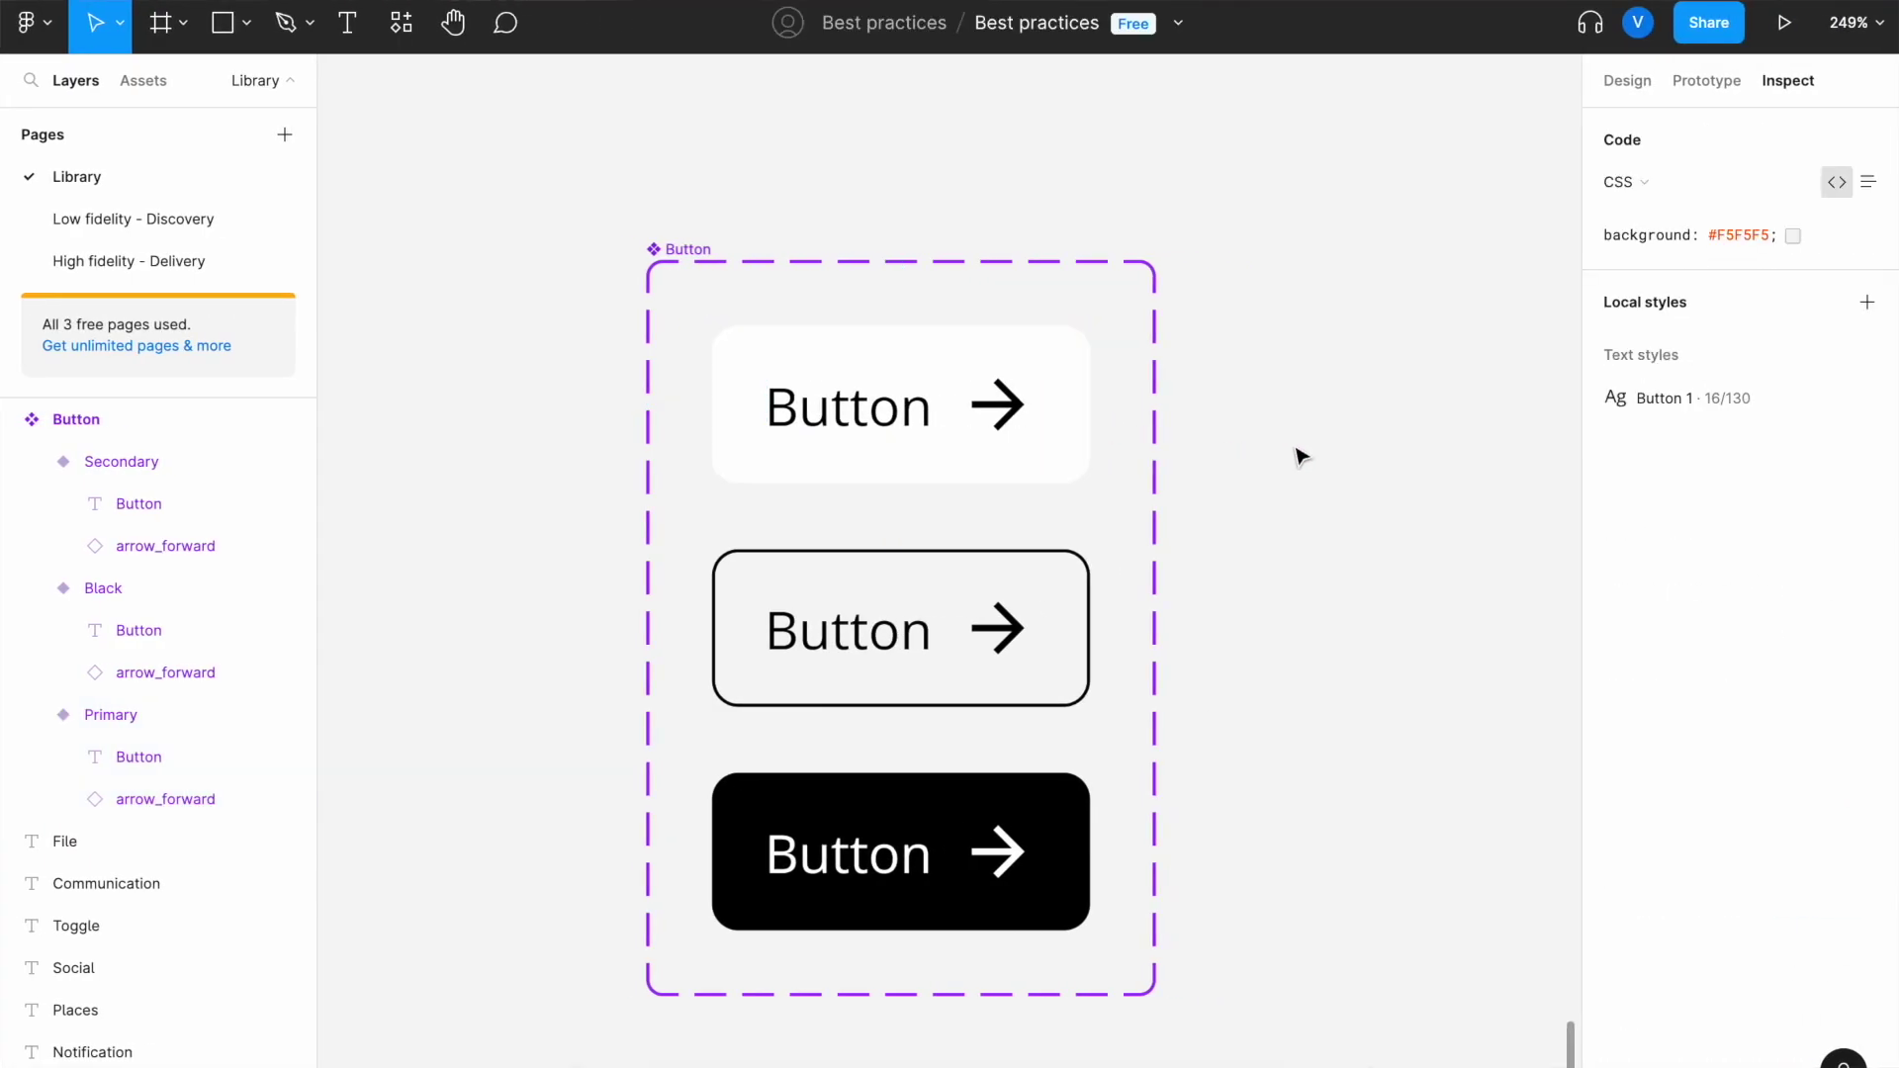